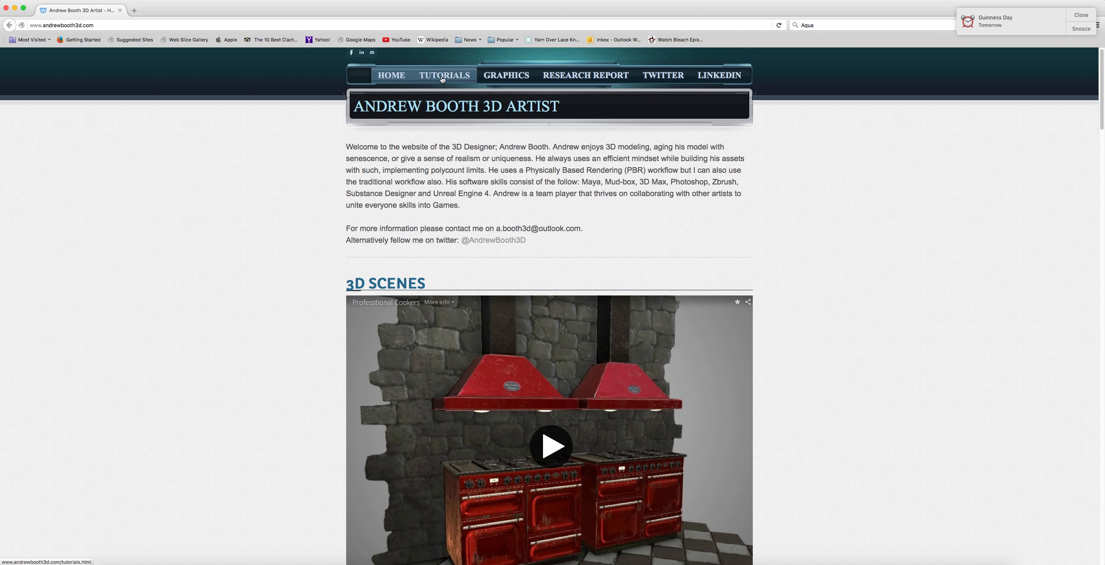
# Browse the 3D artist's website pages, scrolling through the tutorials and asset library sections
pyautogui.click(443, 77)
pyautogui.scroll(-20, 413, 110)
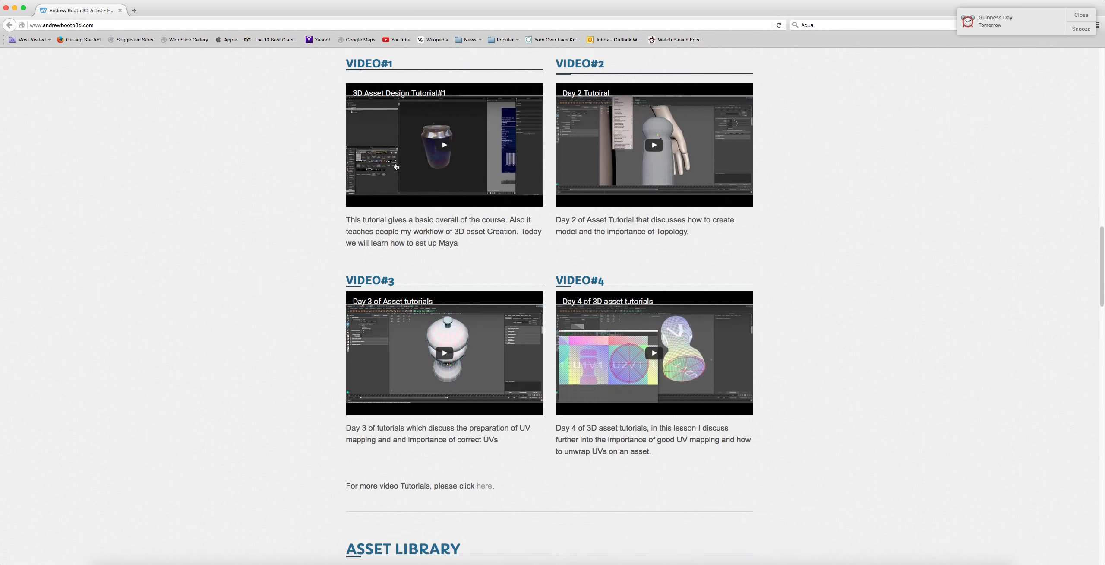
pyautogui.scroll(-20, 397, 166)
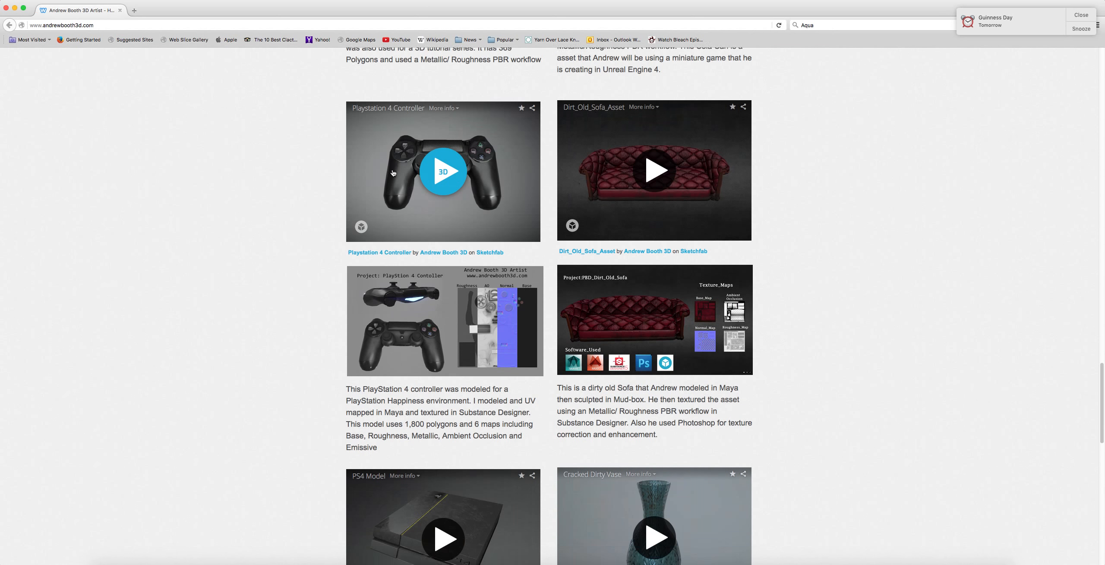
pyautogui.scroll(10, 393, 172)
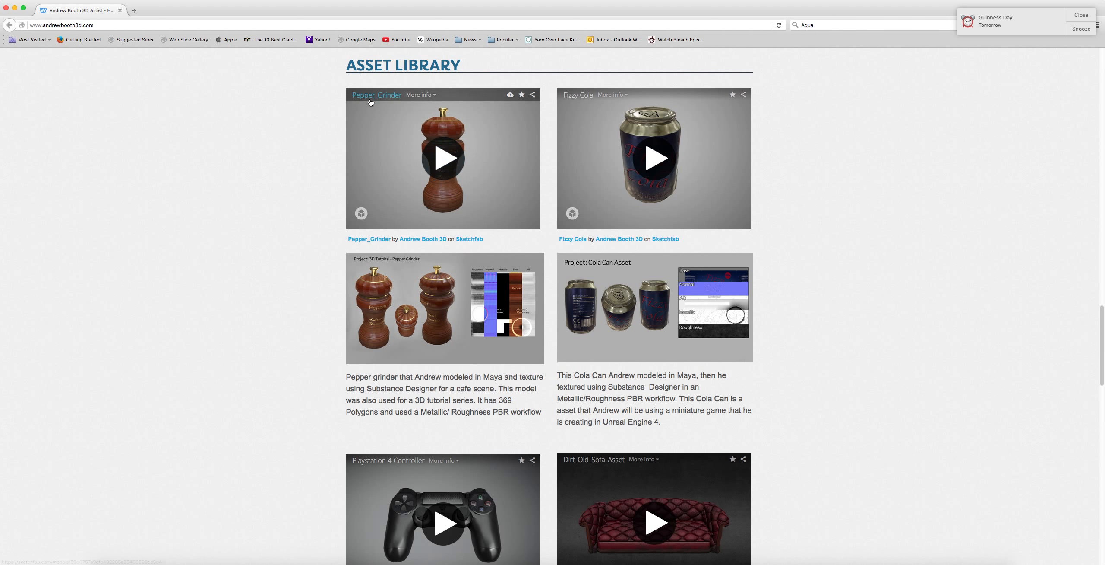
pyautogui.scroll(-20, 341, 248)
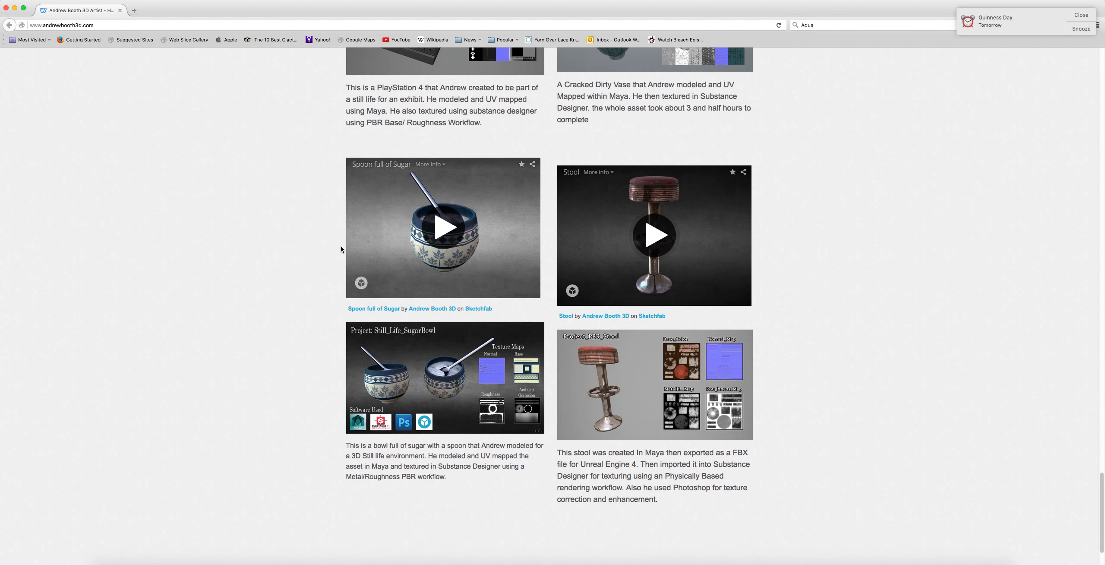
pyautogui.scroll(20, 345, 246)
pyautogui.scroll(15, 357, 236)
pyautogui.moveTo(587, 238); pyautogui.dragTo(497, 237)
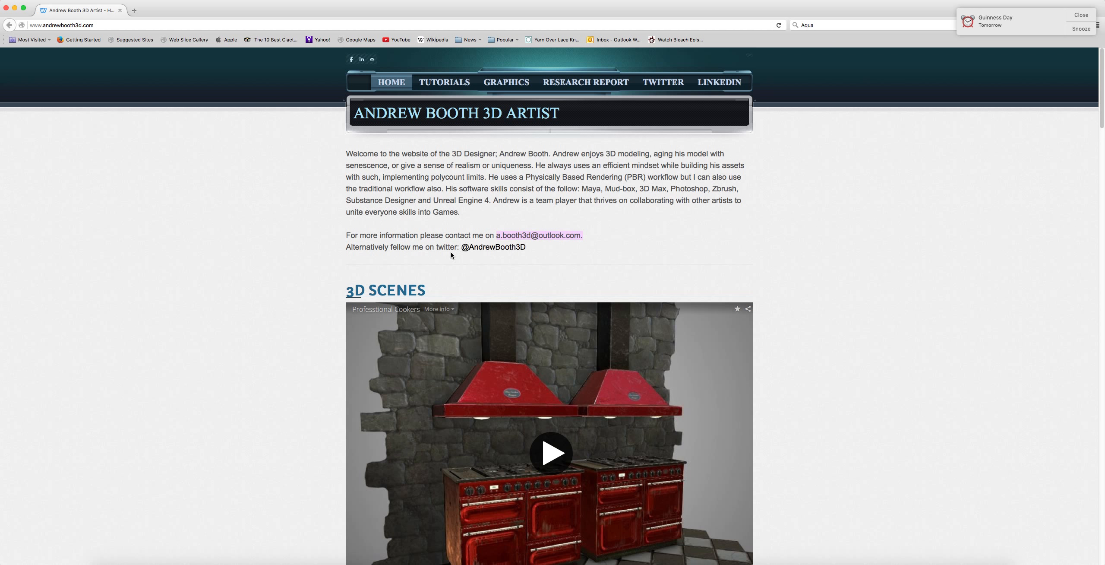
pyautogui.click(332, 237)
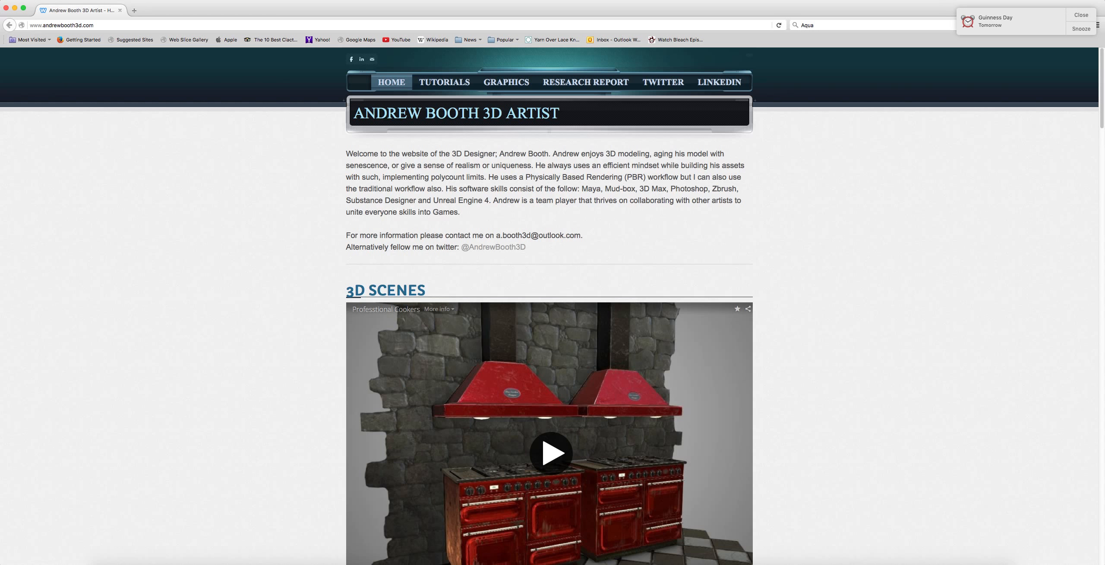
# Search the web for Food mixer
pyautogui.click(819, 26)
pyautogui.write('Food mixer')
pyautogui.press('Return')
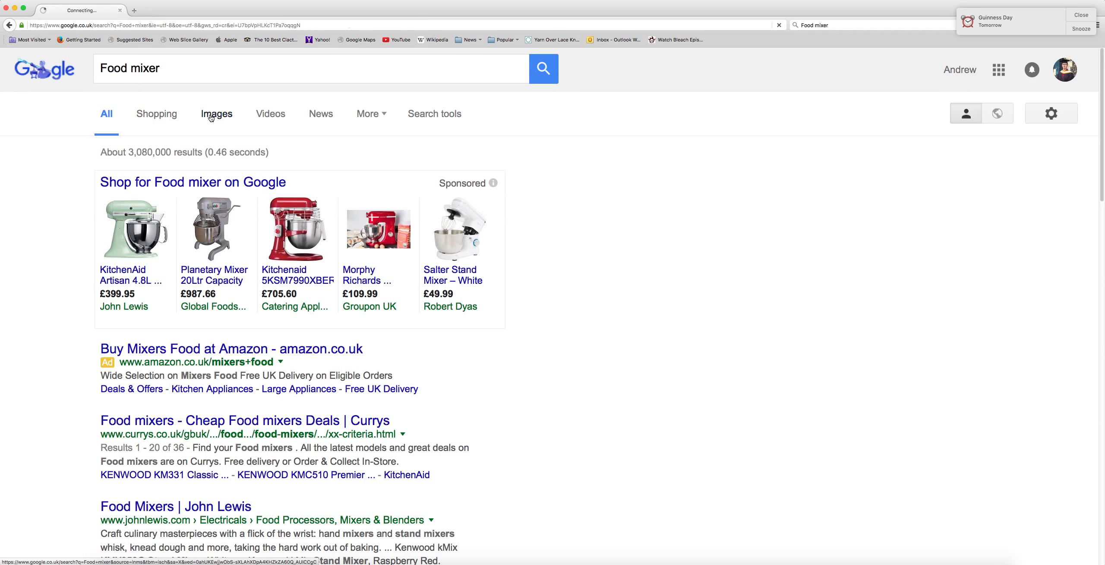
# Open the image results and view the red KitchenAid Artisan stand mixer image as a reference
pyautogui.click(211, 115)
pyautogui.scroll(-2, 207, 265)
pyautogui.scroll(-1, 207, 265)
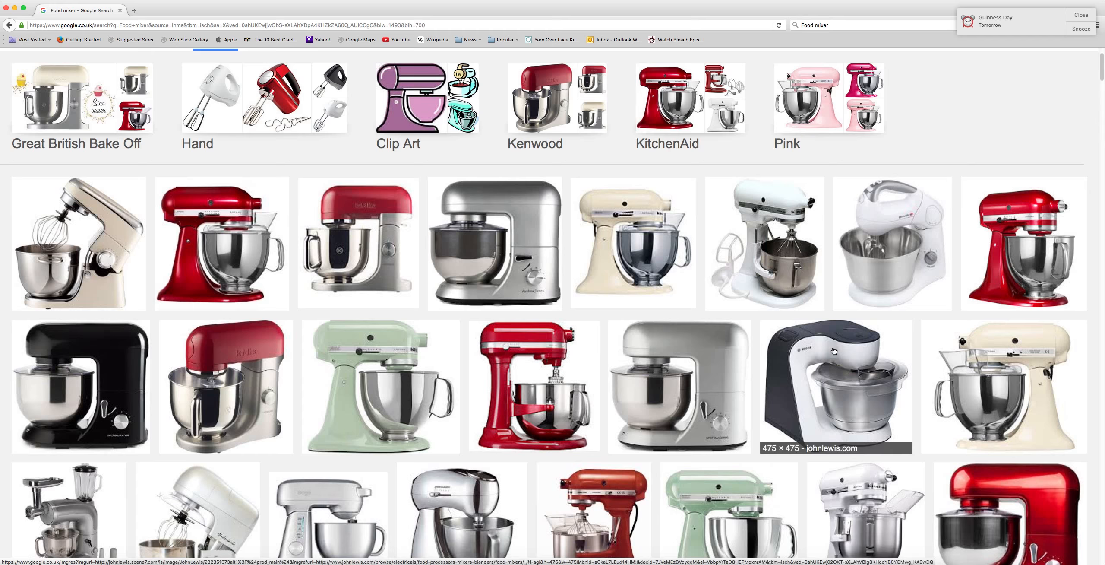
pyautogui.click(988, 233)
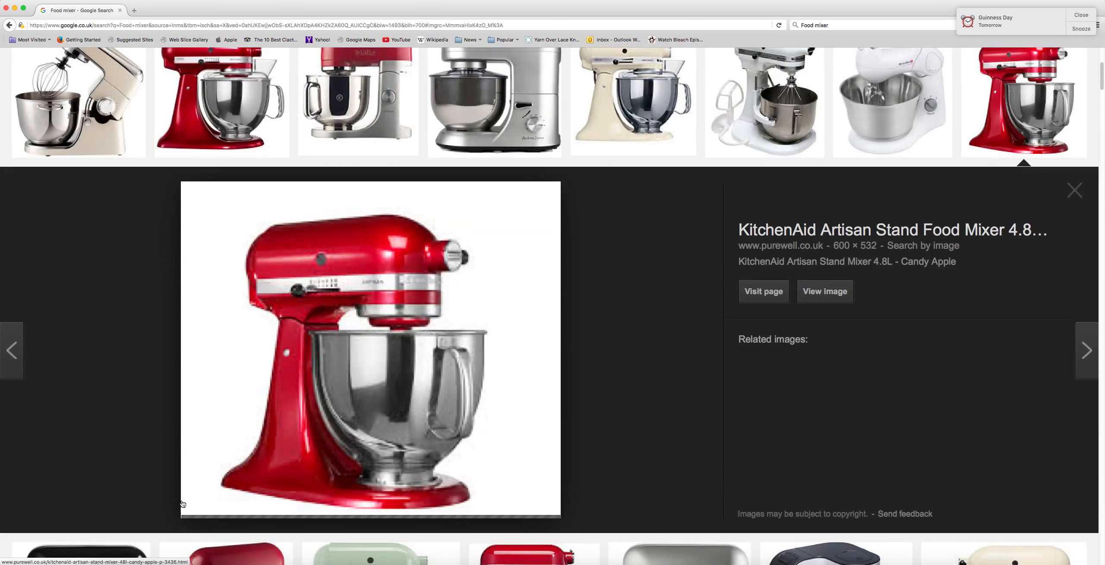
pyautogui.rightClick(721, 560)
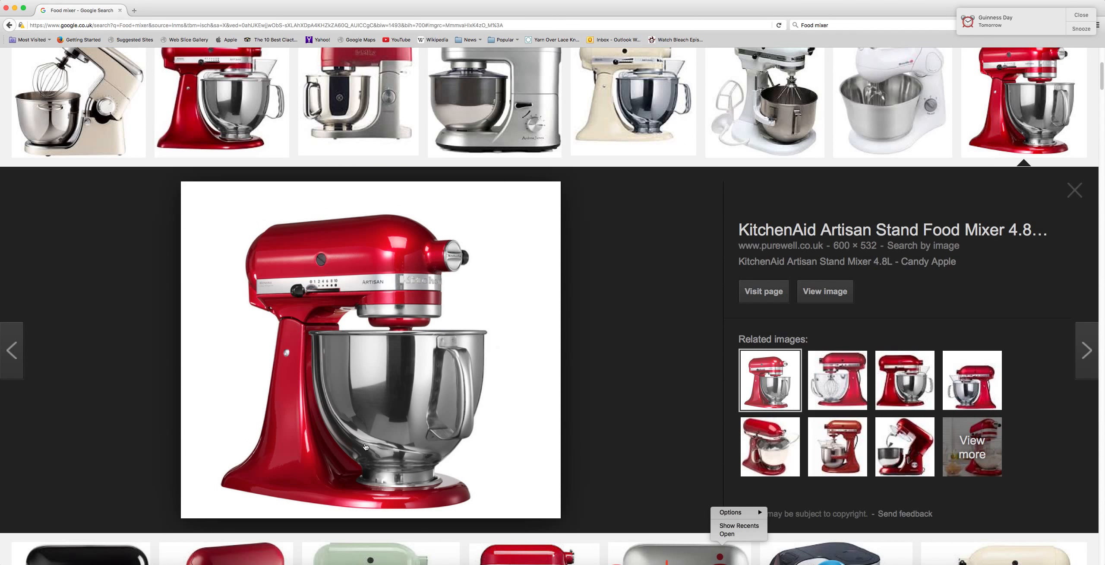
pyautogui.click(588, 364)
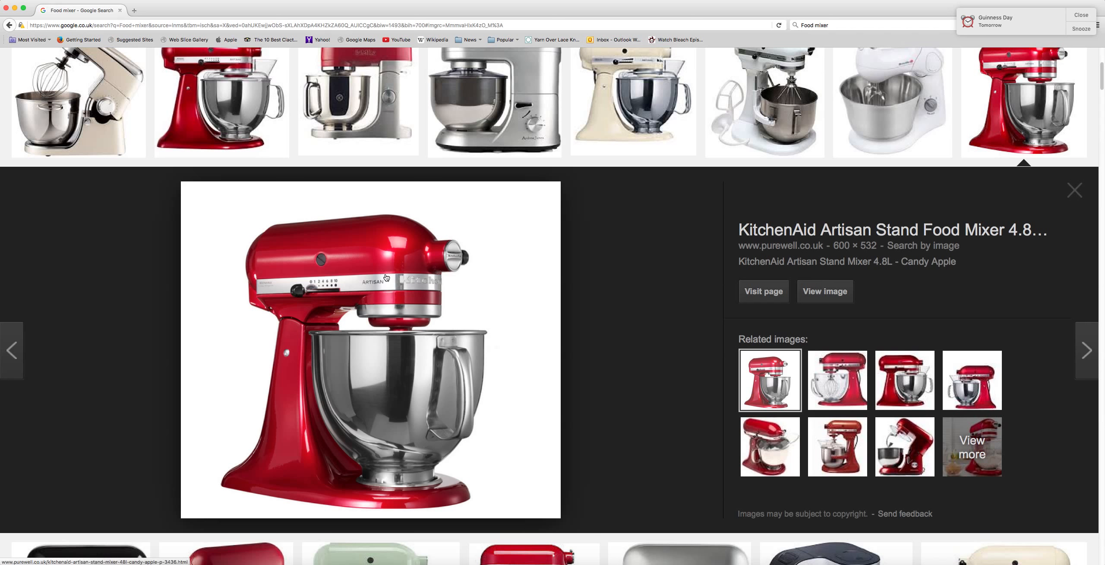
# Switch to the Maya desktop and open the /var/folders folder in Finder
pyautogui.hotkey('ctrl', 'Right')
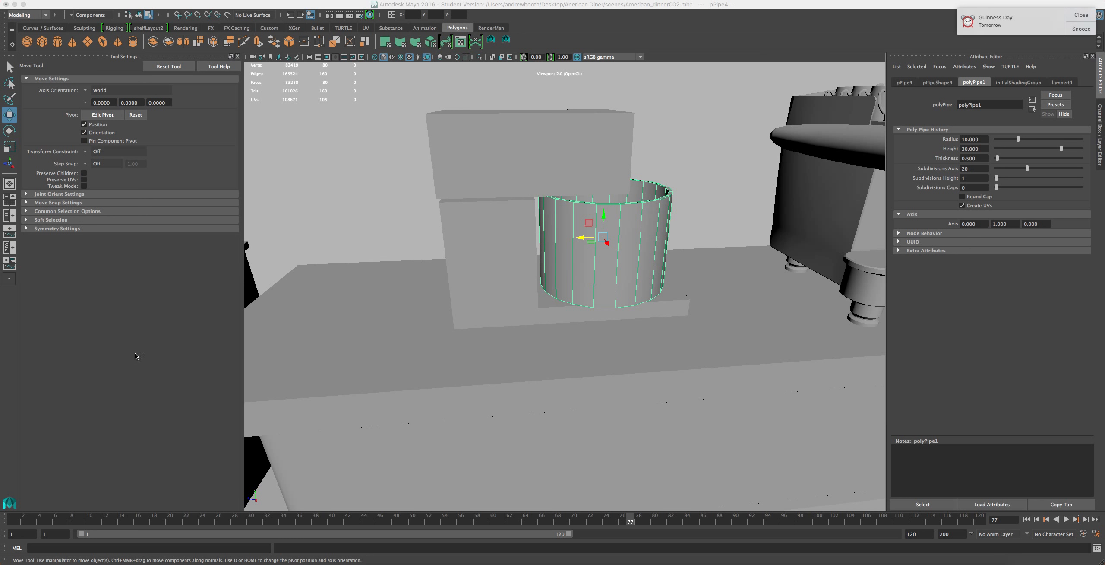
pyautogui.click(123, 381)
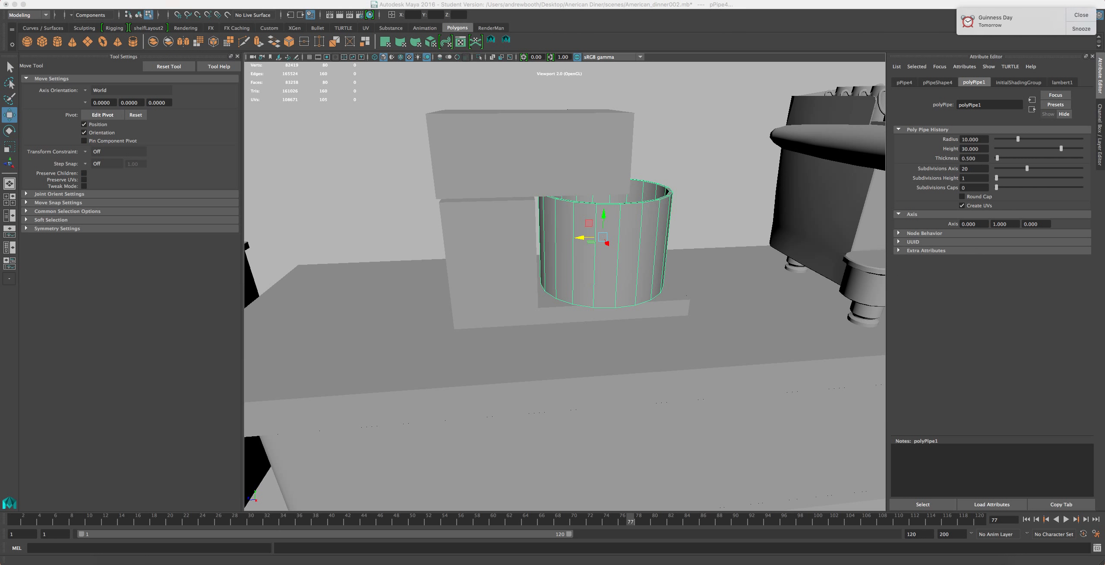
pyautogui.click(112, 0)
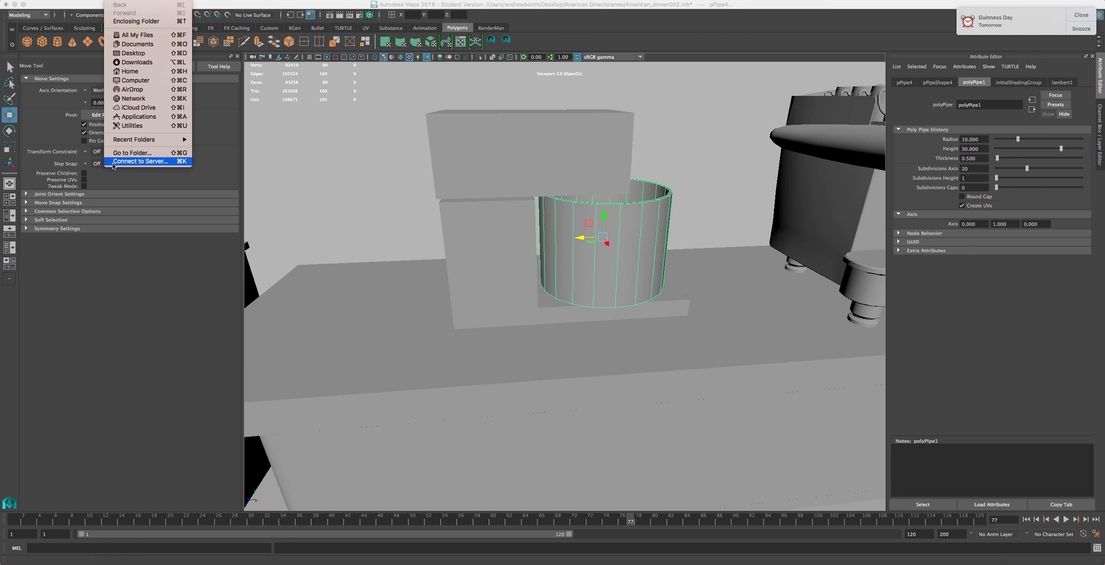
pyautogui.click(130, 153)
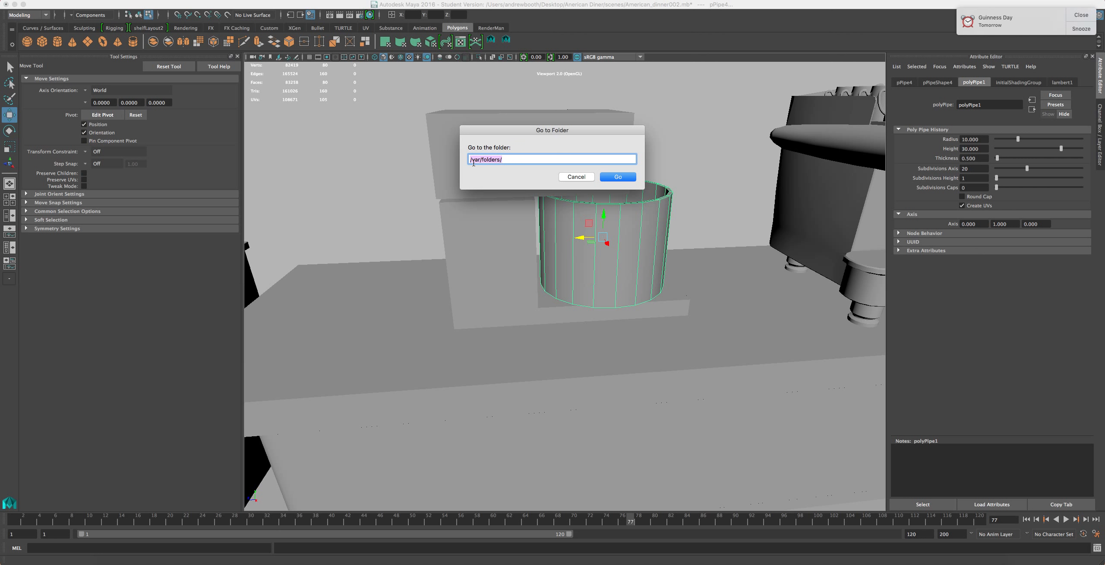
pyautogui.click(617, 178)
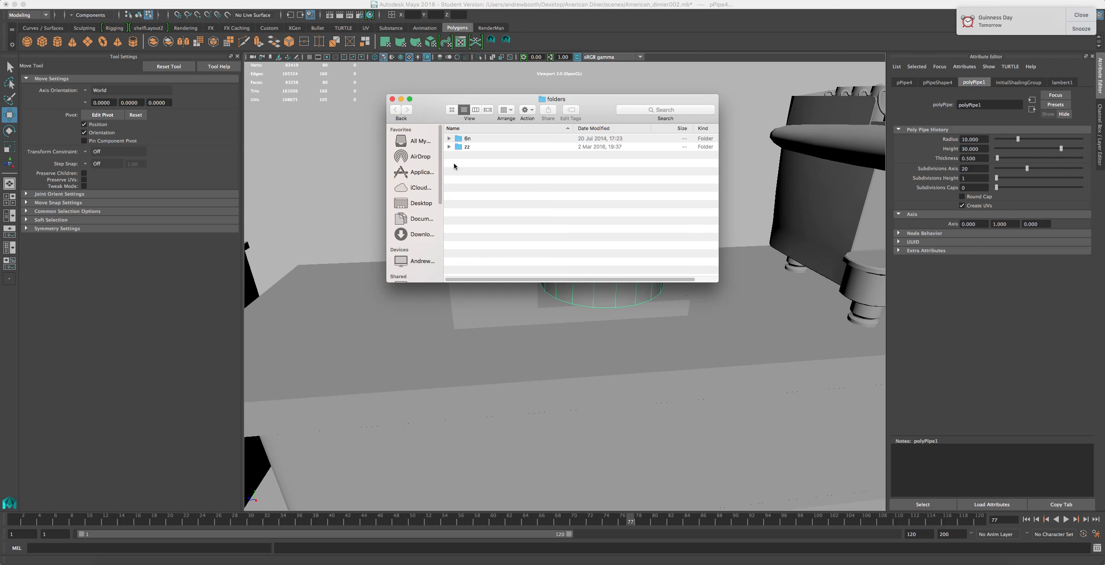
# Browse the nested subfolders inside /var/folders in the Finder window, then close it
pyautogui.moveTo(473, 105); pyautogui.dragTo(370, 128)
pyautogui.click(347, 161)
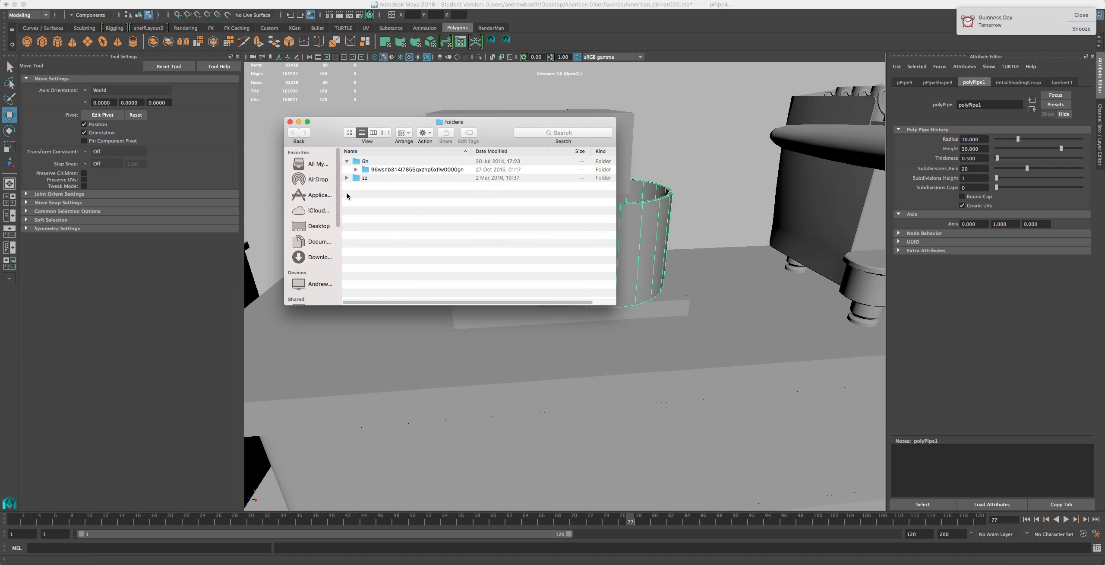
pyautogui.click(347, 177)
pyautogui.click(356, 169)
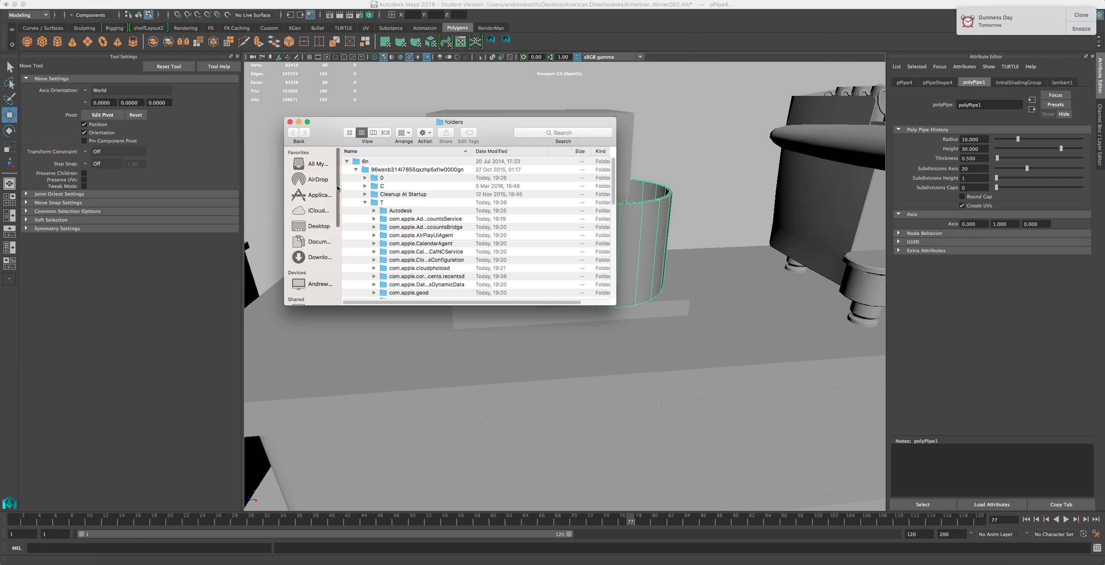
pyautogui.click(364, 187)
pyautogui.scroll(-2, 383, 227)
pyautogui.scroll(2, 383, 233)
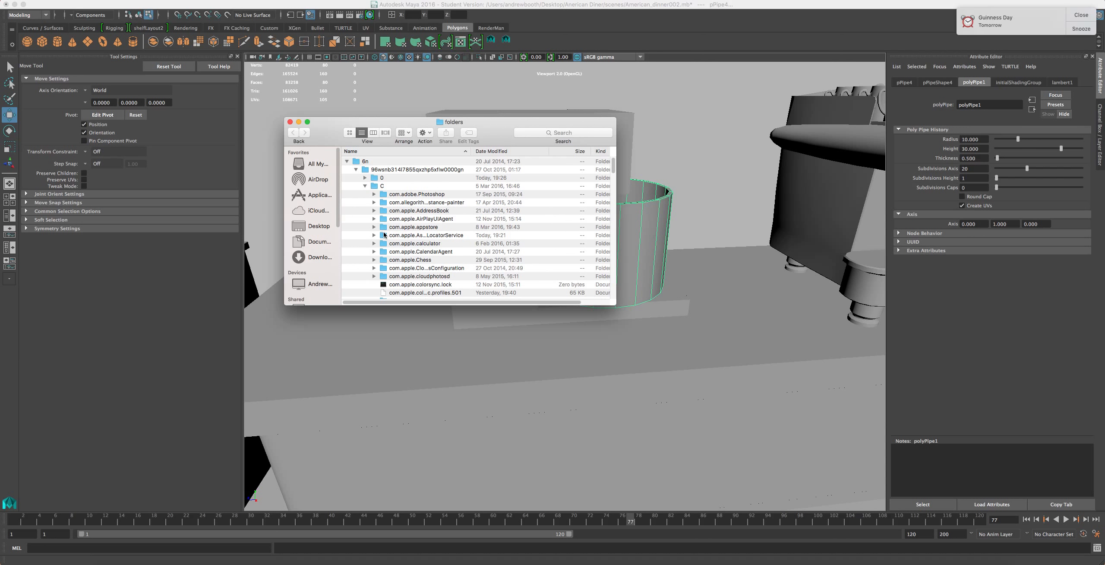
pyautogui.click(373, 177)
pyautogui.doubleClick(372, 177)
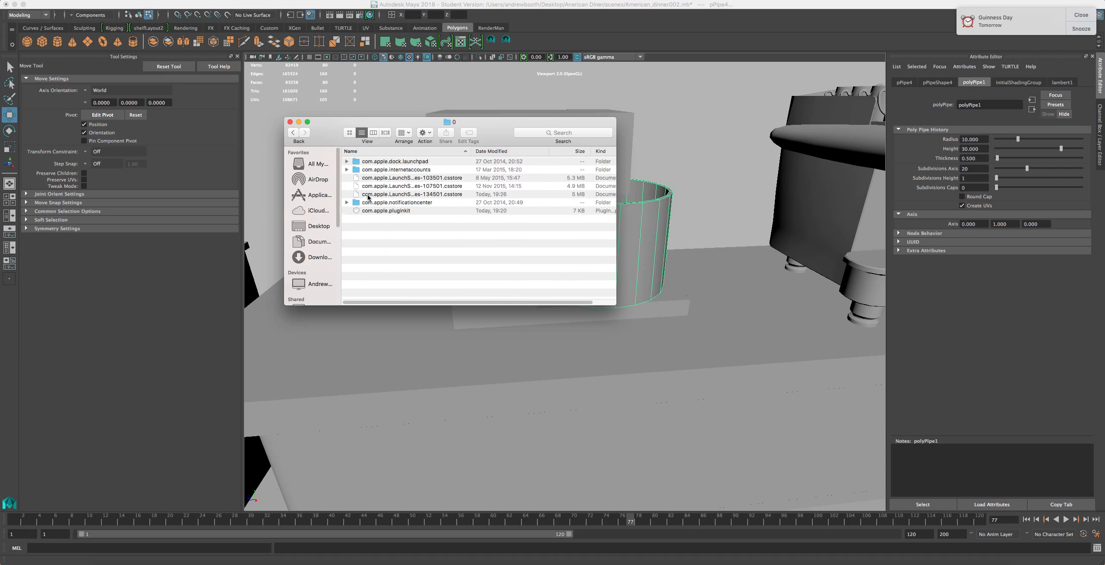
pyautogui.click(293, 132)
pyautogui.scroll(-5, 420, 255)
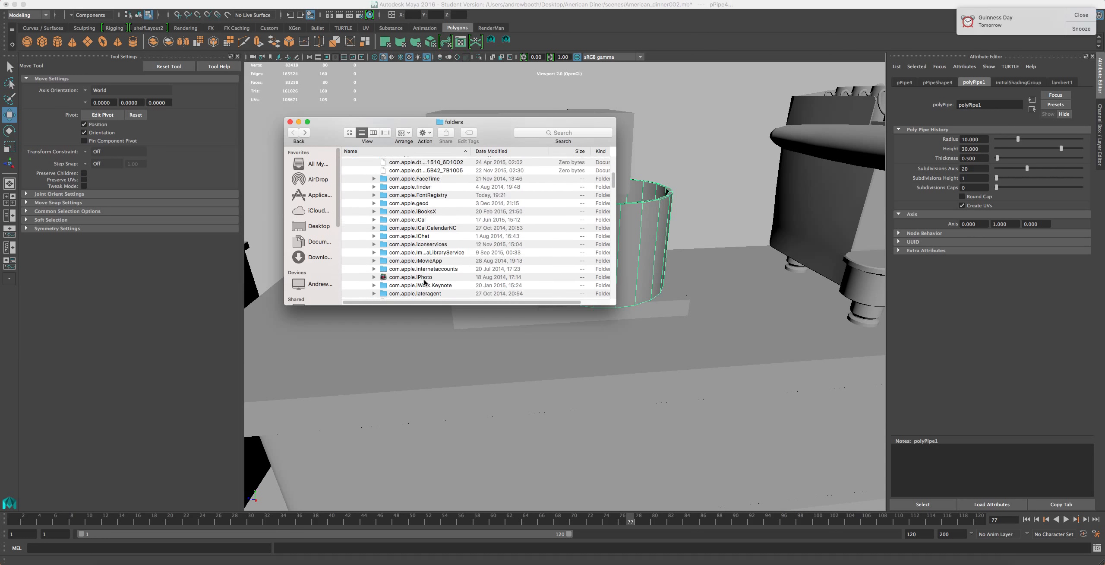
pyautogui.scroll(8, 420, 255)
pyautogui.scroll(-8, 395, 244)
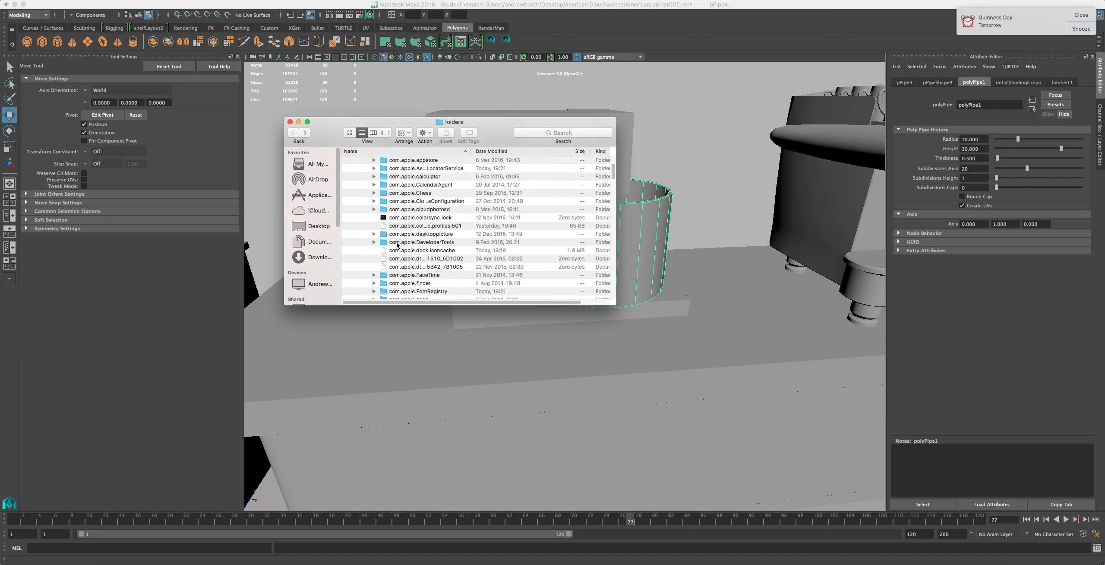
pyautogui.scroll(-15, 398, 248)
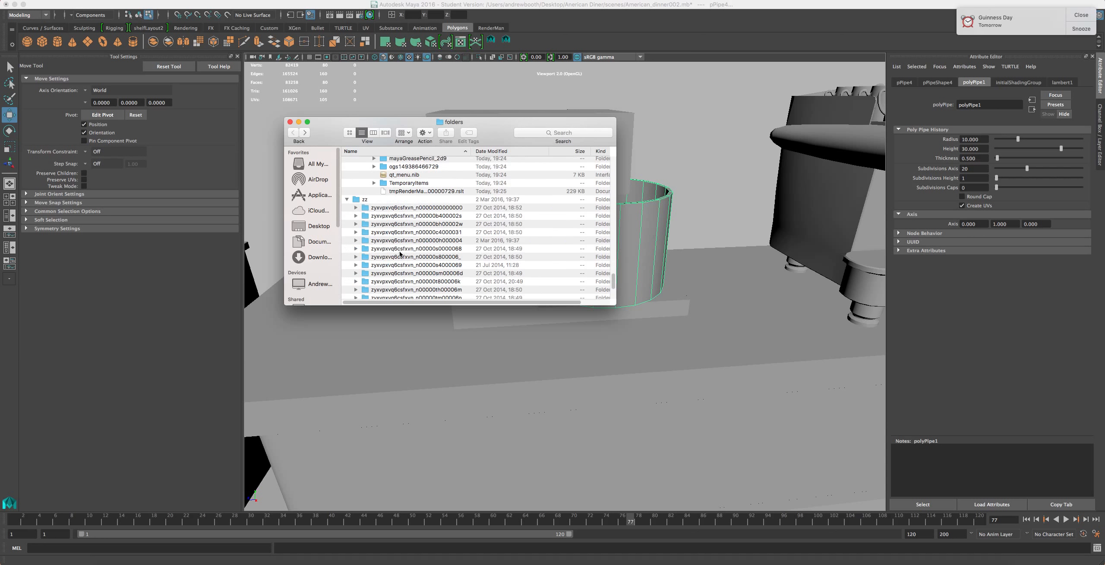
pyautogui.scroll(6, 401, 194)
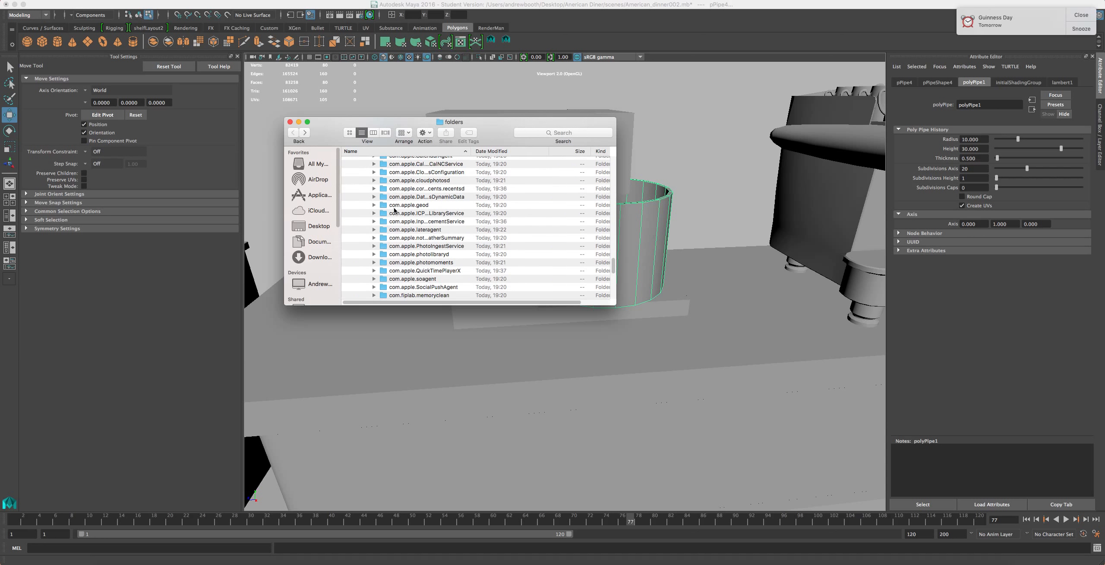
pyautogui.scroll(-2, 409, 283)
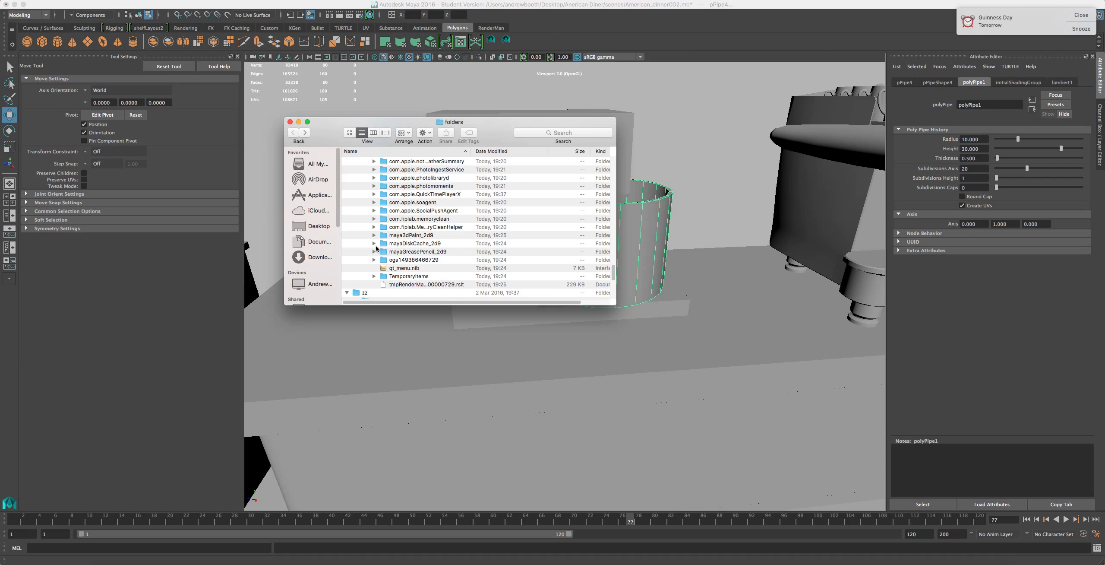
pyautogui.scroll(10, 402, 245)
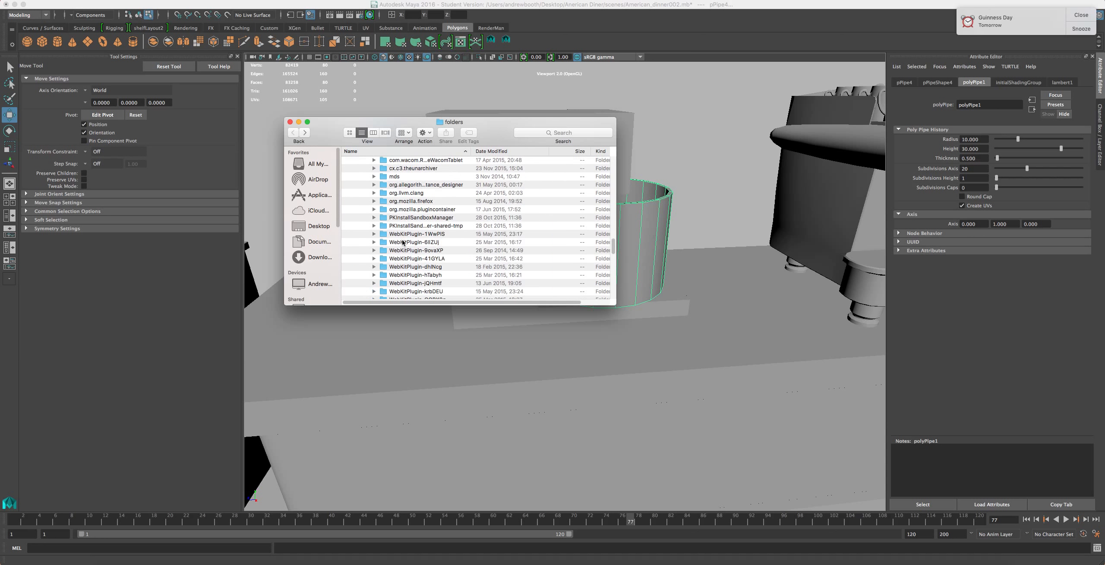
pyautogui.scroll(10, 403, 243)
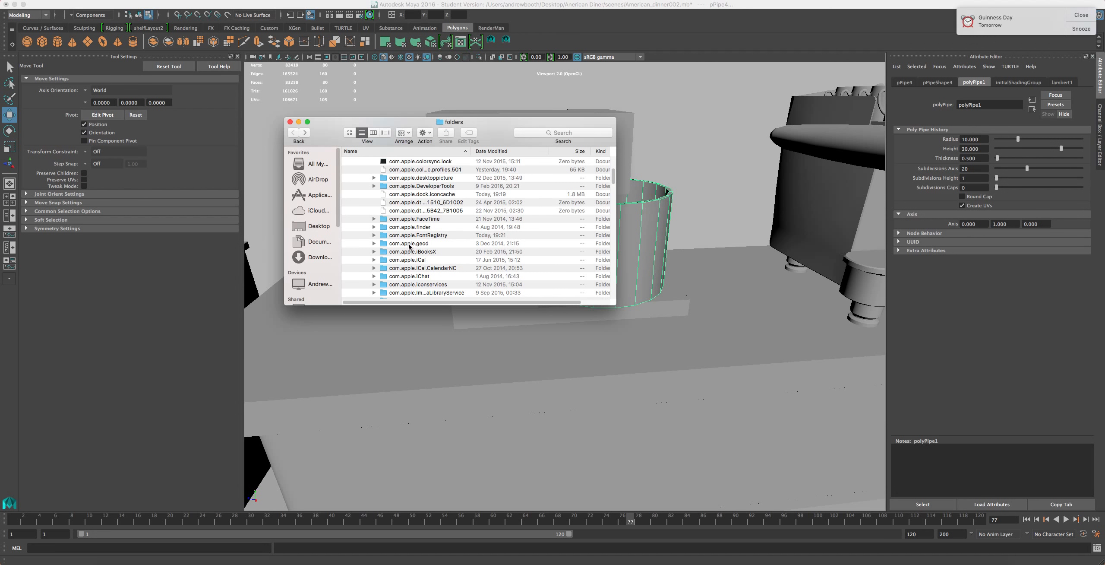
pyautogui.scroll(5, 408, 246)
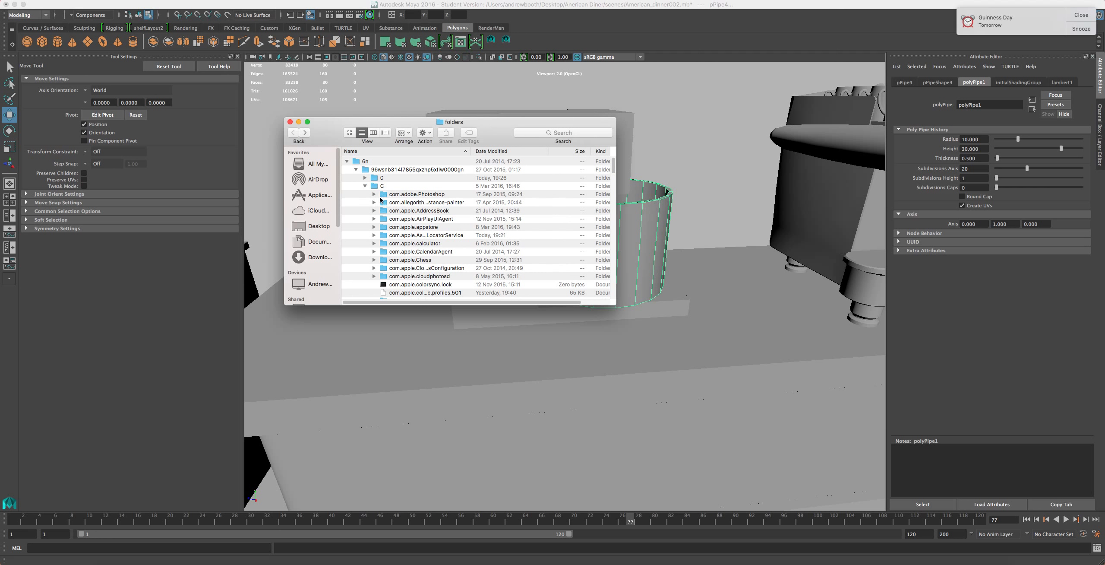
pyautogui.click(290, 122)
pyautogui.click(113, 5)
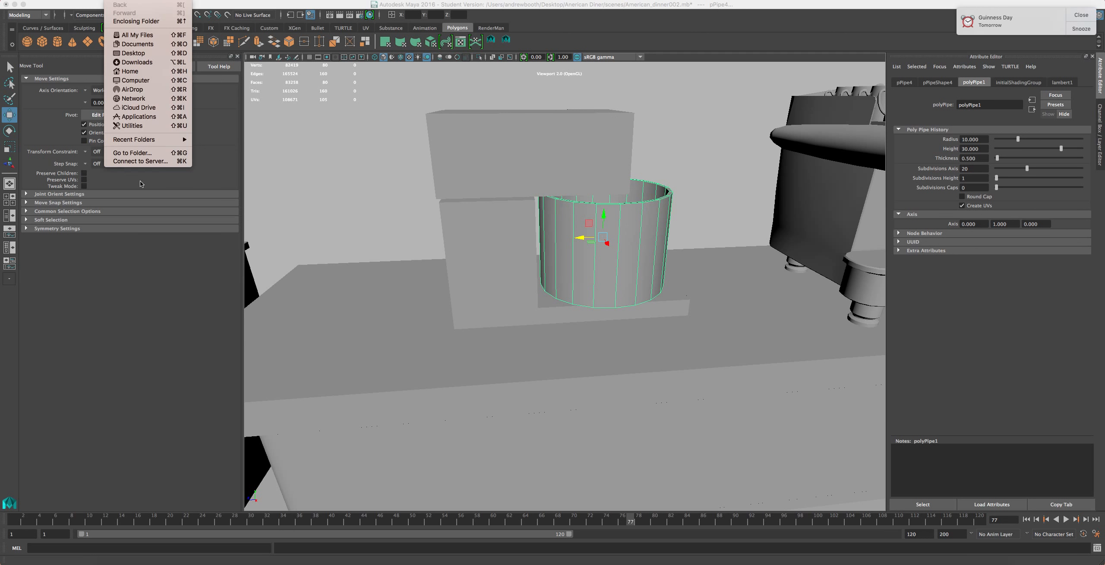
pyautogui.click(142, 152)
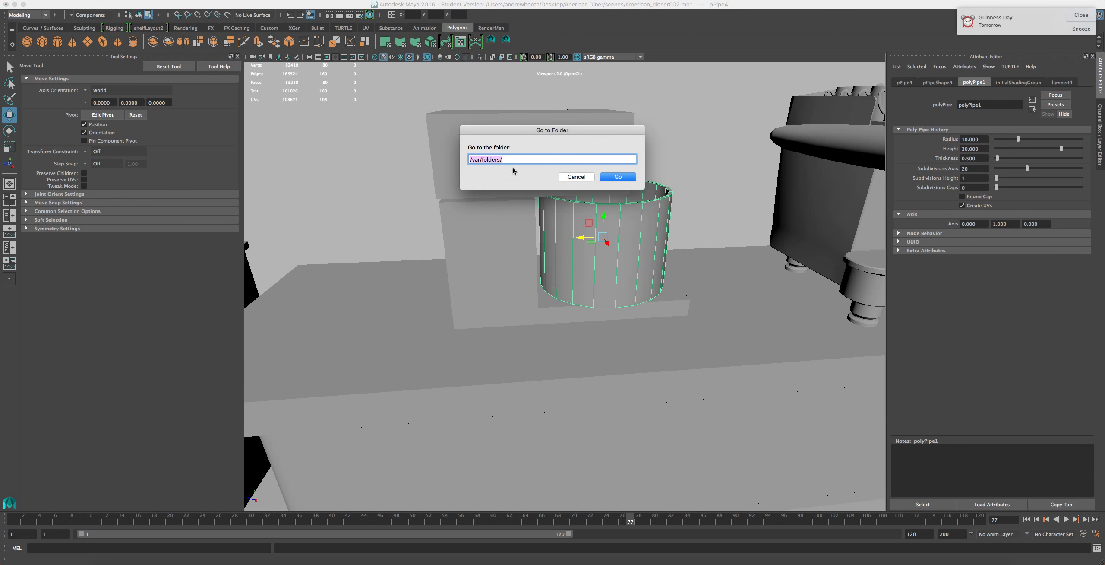
pyautogui.click(576, 177)
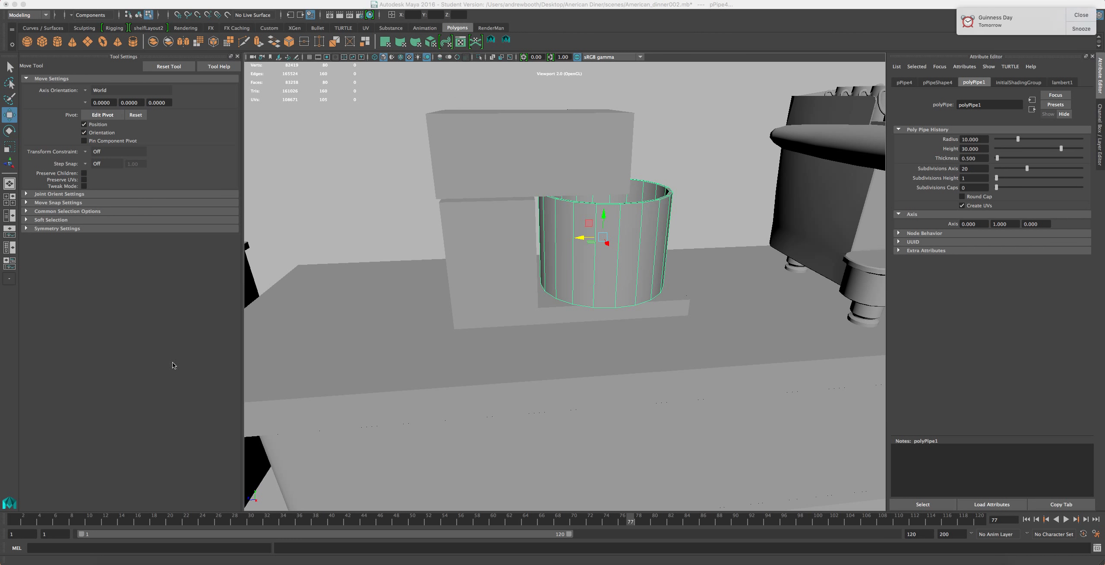
# Bring the browser window with the mixer reference image over the Maya workspace and reposition it
pyautogui.moveTo(0, 61); pyautogui.dragTo(1046, 63)
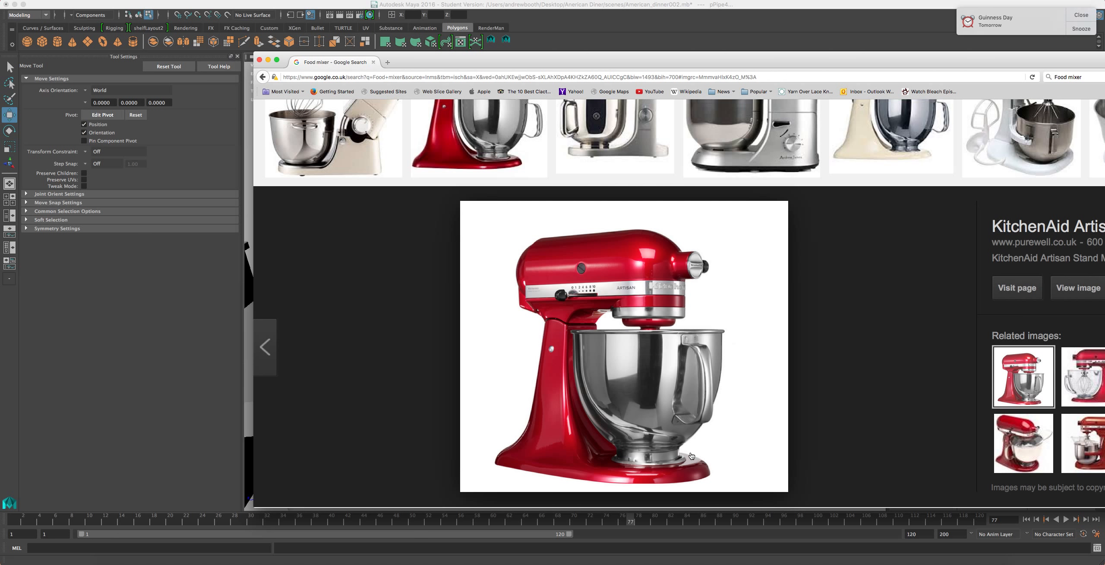
pyautogui.moveTo(579, 61); pyautogui.dragTo(489, 411)
# Deselect the pipe and select the espresso machine model in the scene
pyautogui.click(530, 325)
pyautogui.scroll(5, 529, 322)
pyautogui.click(512, 291)
pyautogui.scroll(-8, 502, 310)
pyautogui.moveTo(501, 336); pyautogui.dragTo(532, 317, button='right')
pyautogui.scroll(5, 530, 308)
pyautogui.scroll(-4, 470, 260)
pyautogui.scroll(4, 471, 264)
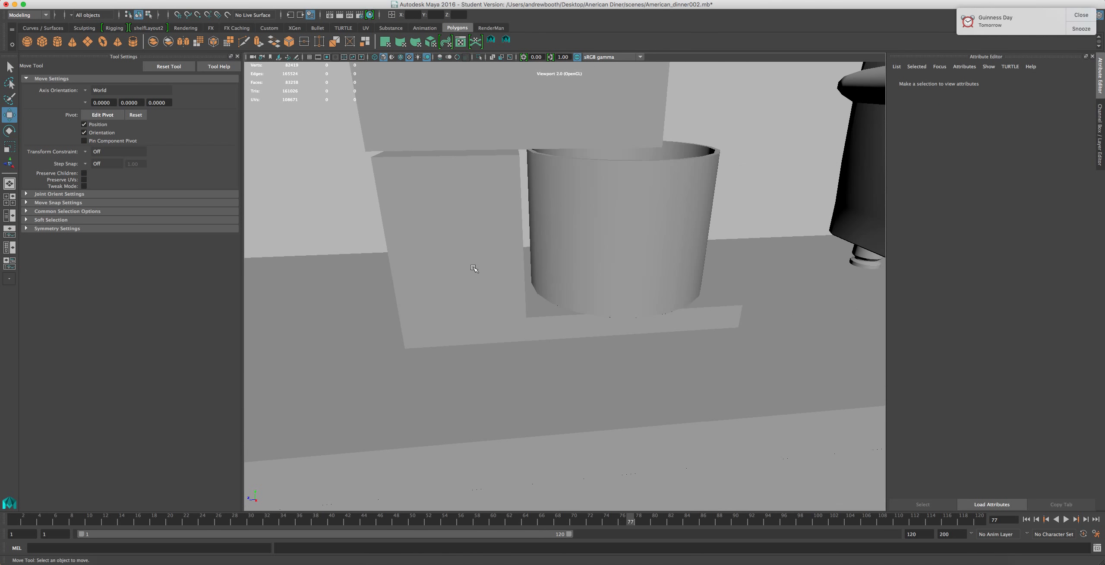
pyautogui.keyDown('alt'); pyautogui.moveTo(481, 276); pyautogui.dragTo(458, 286); pyautogui.keyUp('alt')
pyautogui.scroll(-4, 468, 307)
pyautogui.scroll(4, 476, 314)
pyautogui.scroll(-4, 479, 314)
pyautogui.scroll(3, 484, 317)
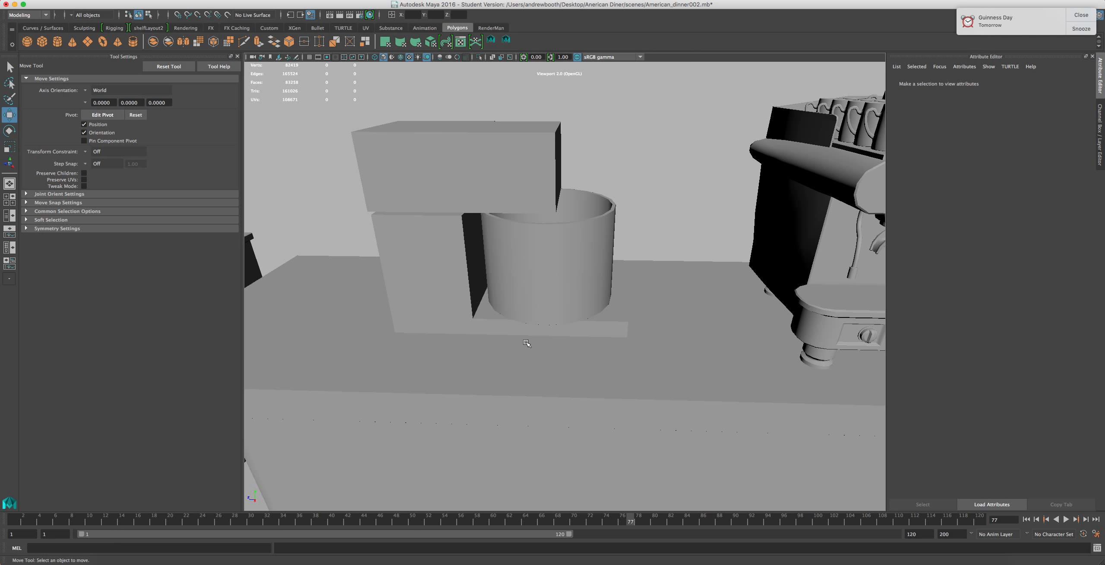
pyautogui.keyDown('alt'); pyautogui.moveTo(570, 441); pyautogui.dragTo(677, 236); pyautogui.keyUp('alt')
pyautogui.click(678, 176)
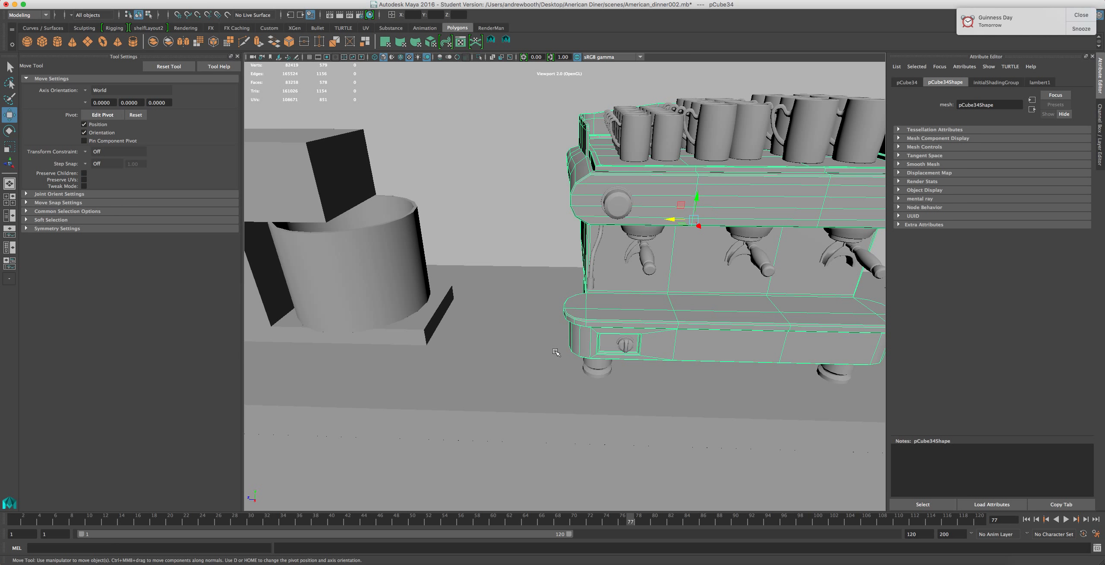
# Orbit around to the mixer model and select its column block
pyautogui.keyDown('alt'); pyautogui.moveTo(555, 342); pyautogui.dragTo(597, 334); pyautogui.keyUp('alt')
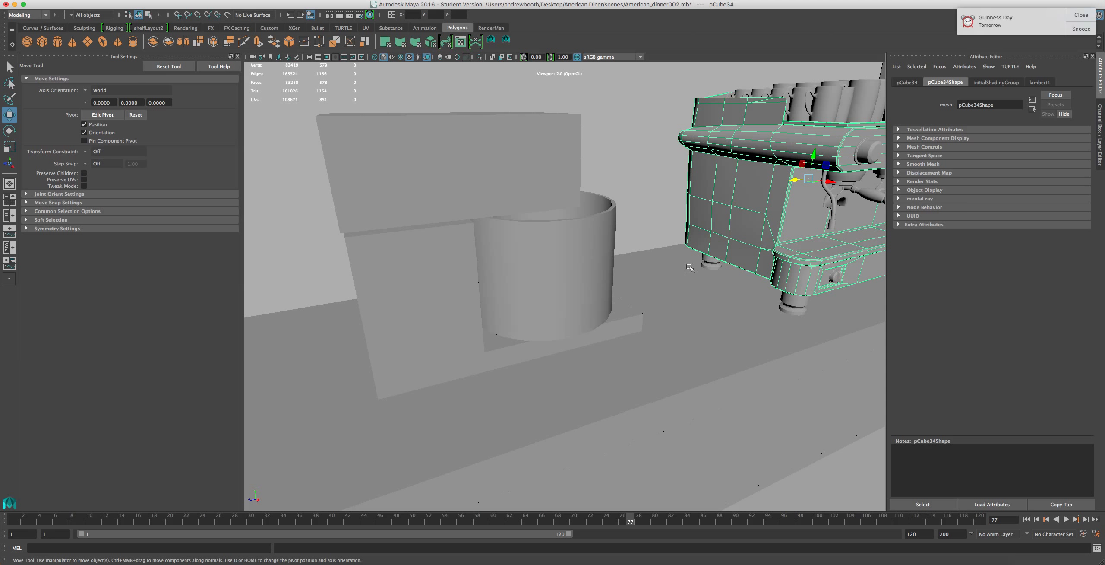
pyautogui.keyDown('alt'); pyautogui.moveTo(730, 204); pyautogui.dragTo(820, 209, button='middle'); pyautogui.keyUp('alt')
pyautogui.keyDown('alt'); pyautogui.moveTo(753, 199); pyautogui.dragTo(752, 238); pyautogui.keyUp('alt')
pyautogui.click(706, 281)
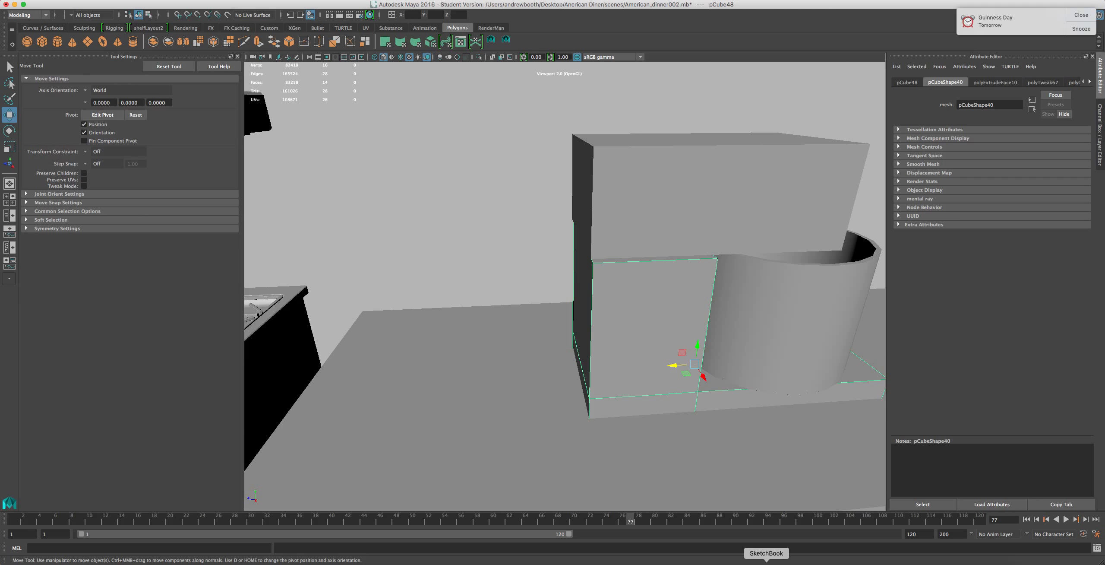
# Bring up the mixer reference image and move its window to the lower-right corner
pyautogui.click(814, 558)
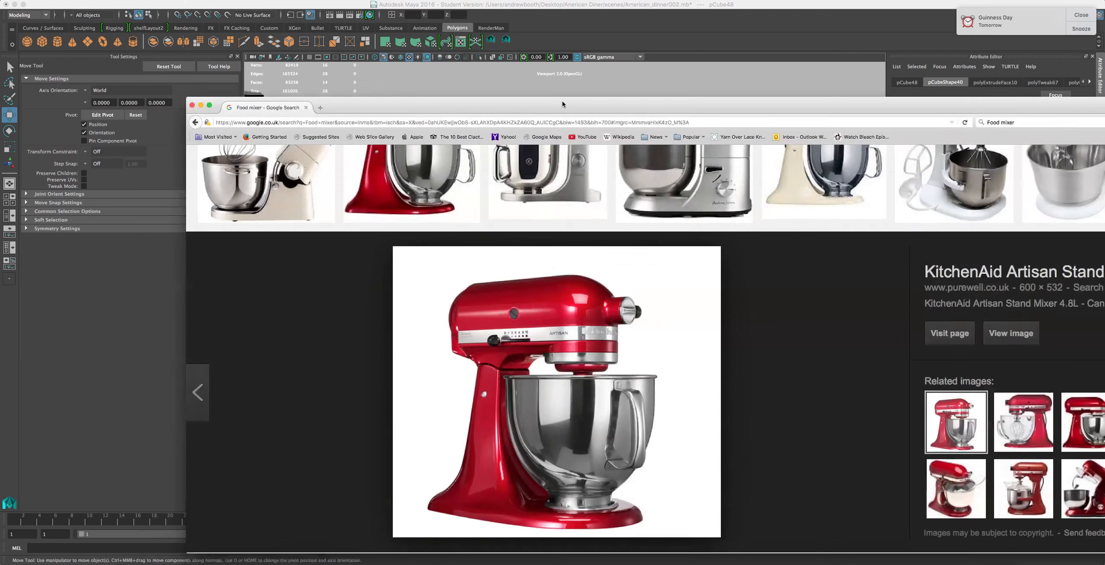
pyautogui.moveTo(562, 103); pyautogui.dragTo(579, 6)
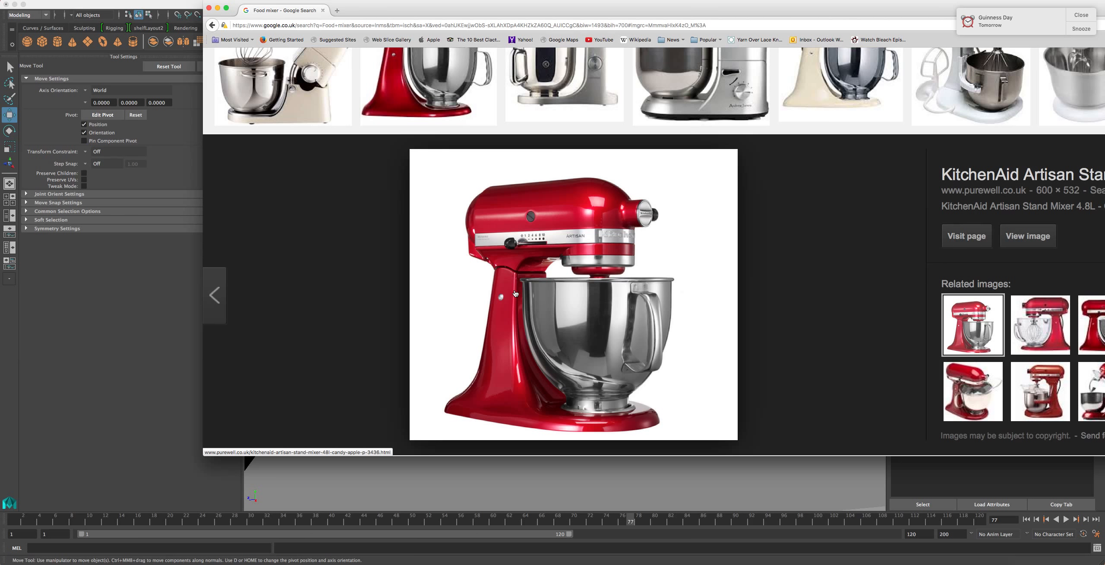
pyautogui.moveTo(580, 11); pyautogui.dragTo(1027, 330)
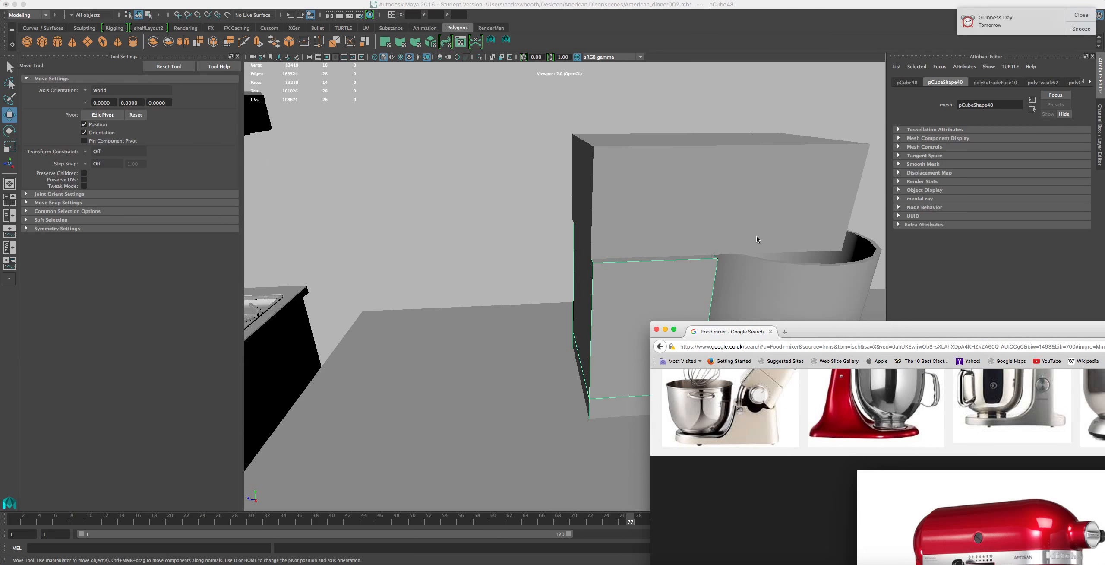
# Orbit around the mixer and select its head, bowl and the counter in turn
pyautogui.click(474, 241)
pyautogui.keyDown('alt'); pyautogui.moveTo(617, 233); pyautogui.dragTo(624, 240); pyautogui.keyUp('alt')
pyautogui.keyDown('alt'); pyautogui.moveTo(652, 238); pyautogui.dragTo(643, 277, button='middle'); pyautogui.keyUp('alt')
pyautogui.scroll(5, 581, 245)
pyautogui.scroll(-5, 585, 250)
pyautogui.keyDown('alt'); pyautogui.moveTo(644, 277); pyautogui.dragTo(644, 292); pyautogui.keyUp('alt')
pyautogui.click(586, 164)
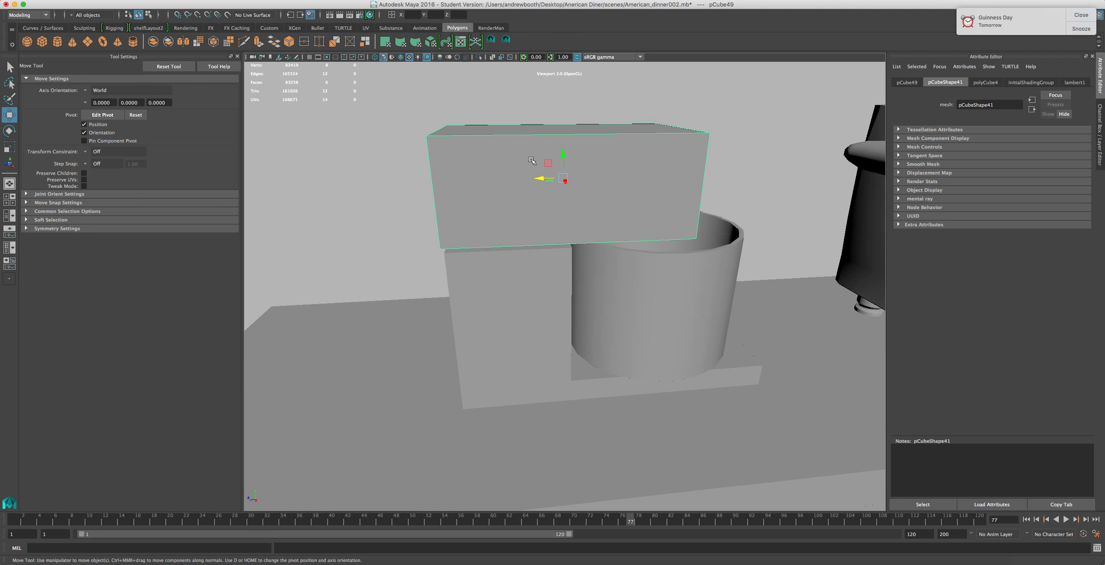
pyautogui.click(667, 345)
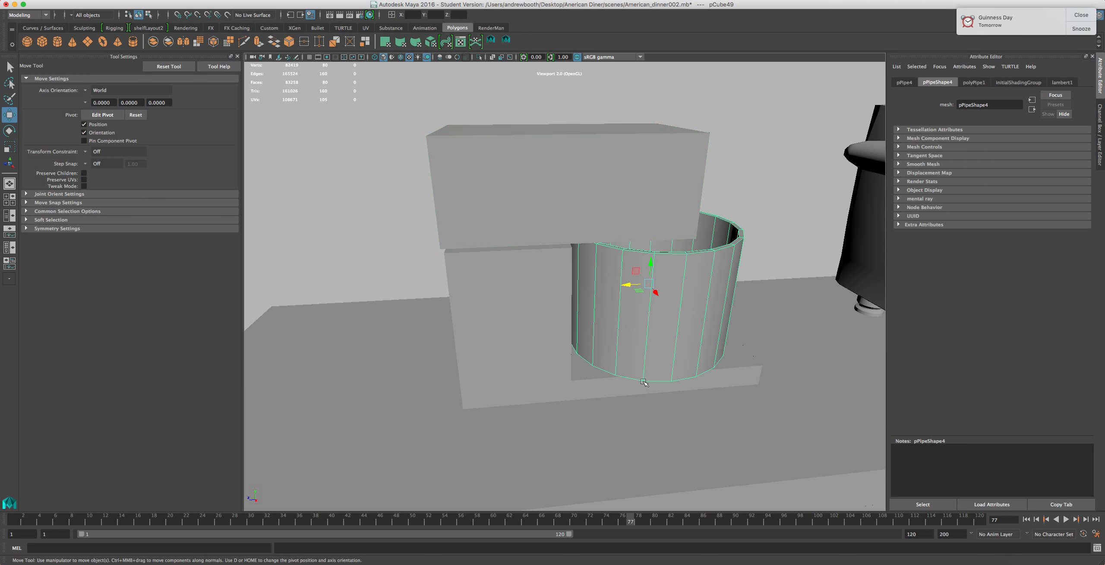
pyautogui.keyDown('shift'); pyautogui.click(555, 366); pyautogui.keyUp('shift')
pyautogui.click(431, 436)
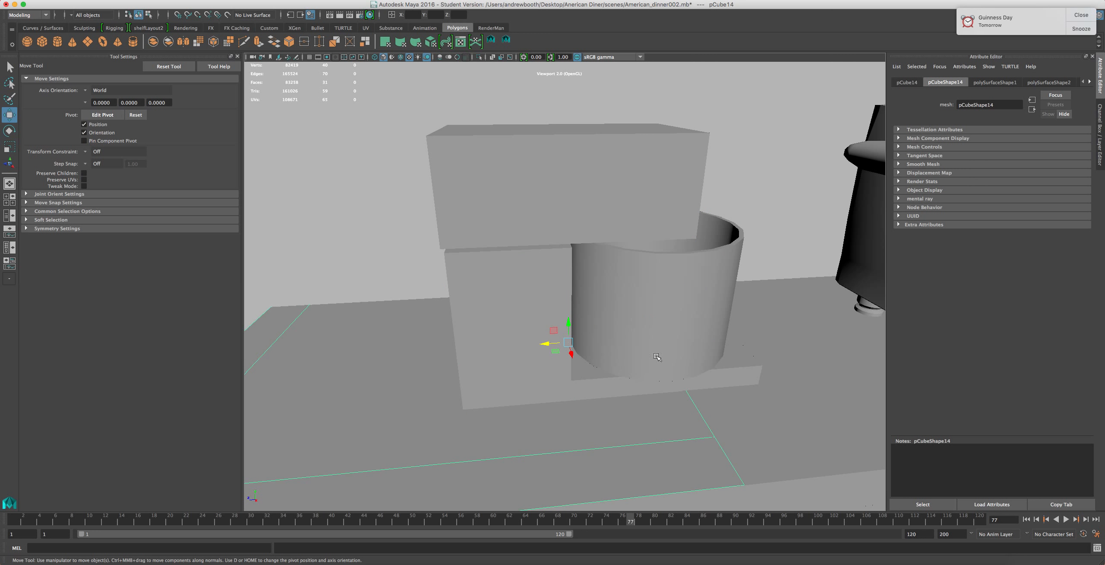
# Select all of the mixer's parts and isolate them in the viewport
pyautogui.press('f')
pyautogui.scroll(-10, 648, 387)
pyautogui.scroll(4, 653, 402)
pyautogui.keyDown('alt'); pyautogui.moveTo(628, 412); pyautogui.dragTo(561, 395); pyautogui.keyUp('alt')
pyautogui.keyDown('alt'); pyautogui.moveTo(473, 338); pyautogui.dragTo(499, 305); pyautogui.keyUp('alt')
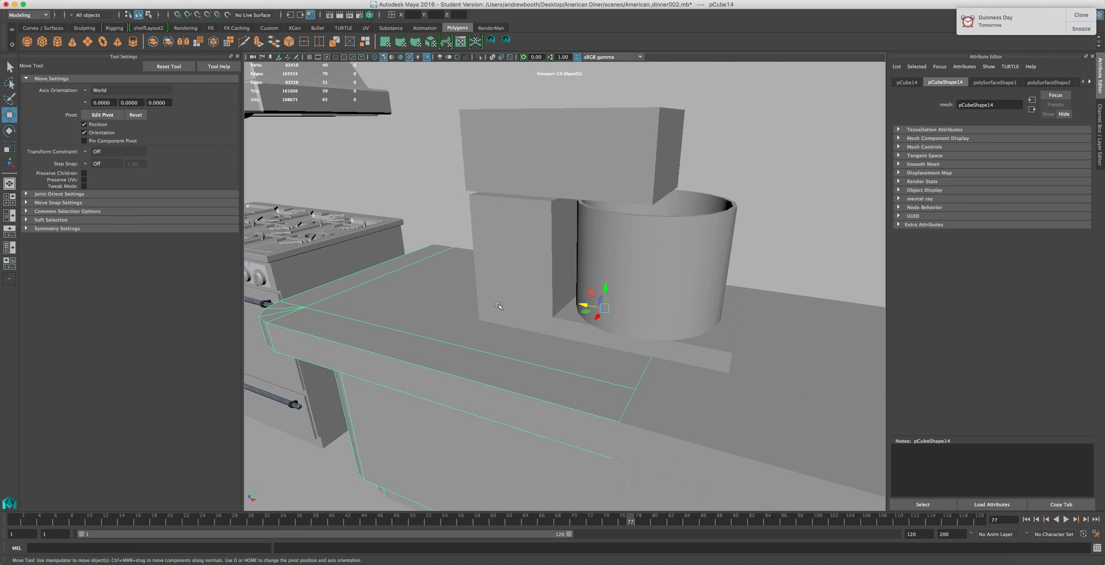
pyautogui.click(500, 307)
pyautogui.click(530, 331)
pyautogui.scroll(5, 601, 400)
pyautogui.scroll(-5, 603, 402)
pyautogui.click(685, 350)
pyautogui.keyDown('shift'); pyautogui.click(668, 281); pyautogui.keyUp('shift')
pyautogui.keyDown('shift'); pyautogui.click(642, 179); pyautogui.keyUp('shift')
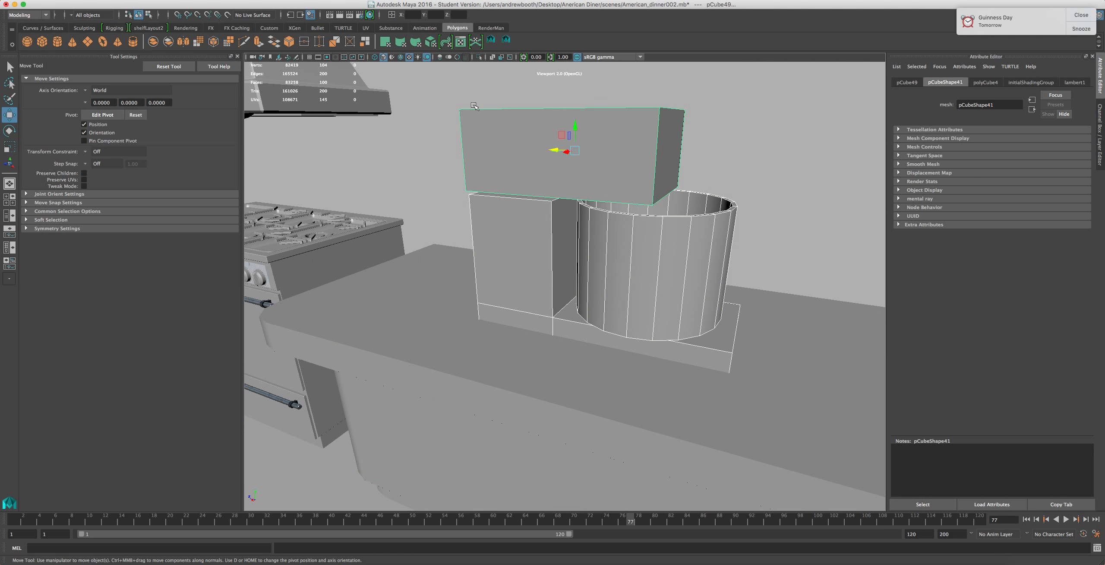
pyautogui.click(479, 58)
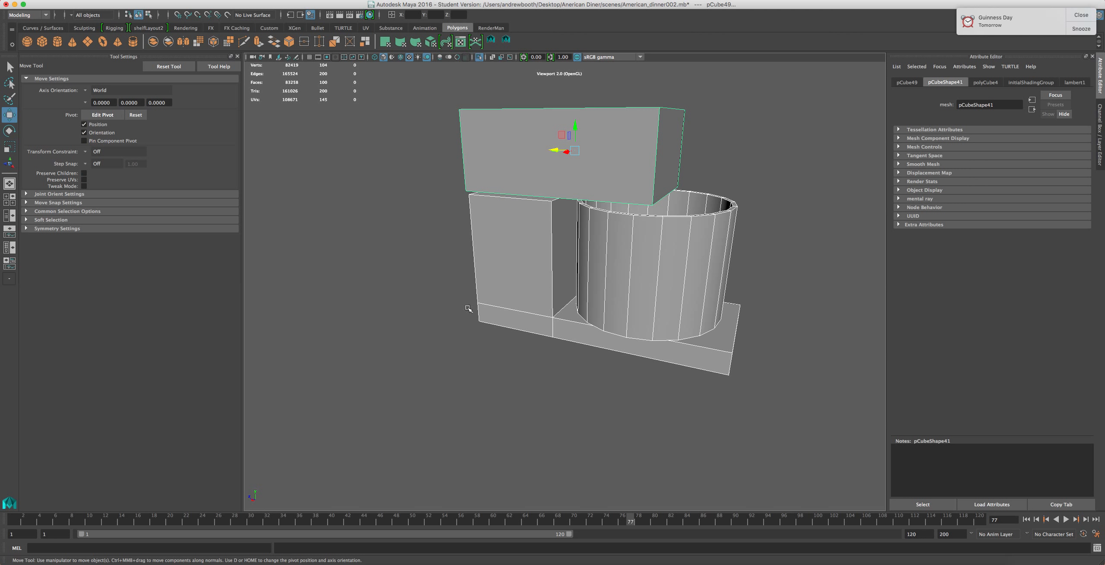
# Orbit and zoom around the isolated mixer to inspect its column and head
pyautogui.press('f')
pyautogui.scroll(3, 526, 370)
pyautogui.keyDown('alt'); pyautogui.moveTo(597, 342); pyautogui.dragTo(577, 365); pyautogui.keyUp('alt')
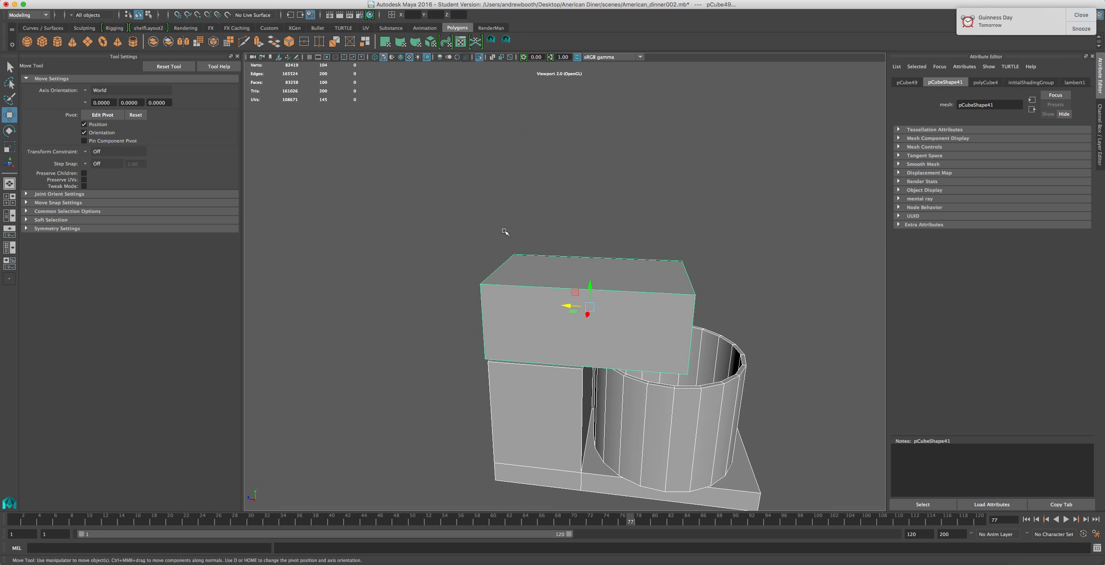
pyautogui.click(505, 232)
pyautogui.keyDown('alt'); pyautogui.moveTo(505, 289); pyautogui.dragTo(528, 231); pyautogui.keyUp('alt')
pyautogui.keyDown('alt'); pyautogui.moveTo(528, 231); pyautogui.dragTo(470, 256, button='middle'); pyautogui.keyUp('alt')
pyautogui.click(551, 206)
pyautogui.moveTo(546, 186); pyautogui.dragTo(518, 136)
pyautogui.click(496, 256)
# Move the mixer's column and then its head slightly downward
pyautogui.scroll(3, 496, 255)
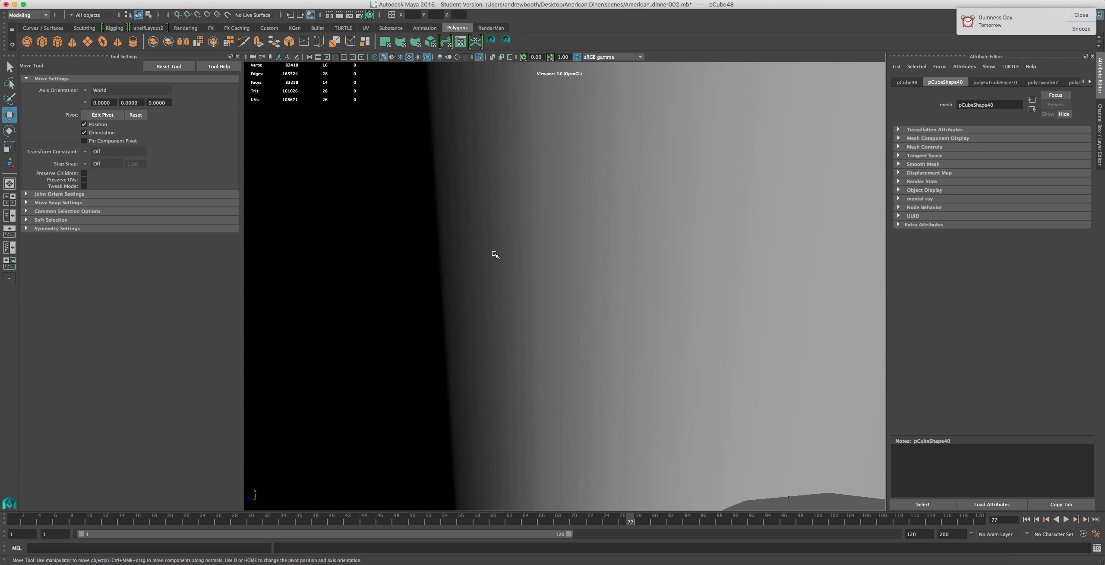
pyautogui.keyDown('alt'); pyautogui.moveTo(495, 256); pyautogui.dragTo(517, 261); pyautogui.keyUp('alt')
pyautogui.moveTo(517, 261); pyautogui.dragTo(516, 283, button='right')
pyautogui.click(524, 258)
pyautogui.moveTo(518, 229); pyautogui.dragTo(507, 153)
pyautogui.scroll(-5, 649, 370)
pyautogui.scroll(5, 649, 370)
pyautogui.scroll(-2, 693, 436)
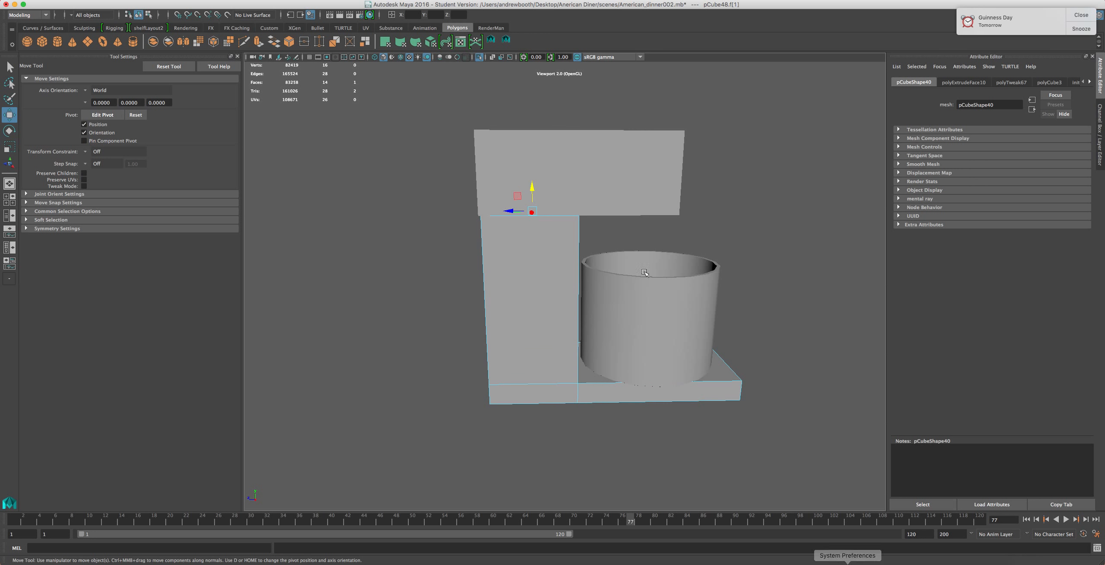
pyautogui.moveTo(532, 187); pyautogui.dragTo(531, 211)
pyautogui.click(570, 173)
pyautogui.moveTo(575, 147); pyautogui.dragTo(575, 174)
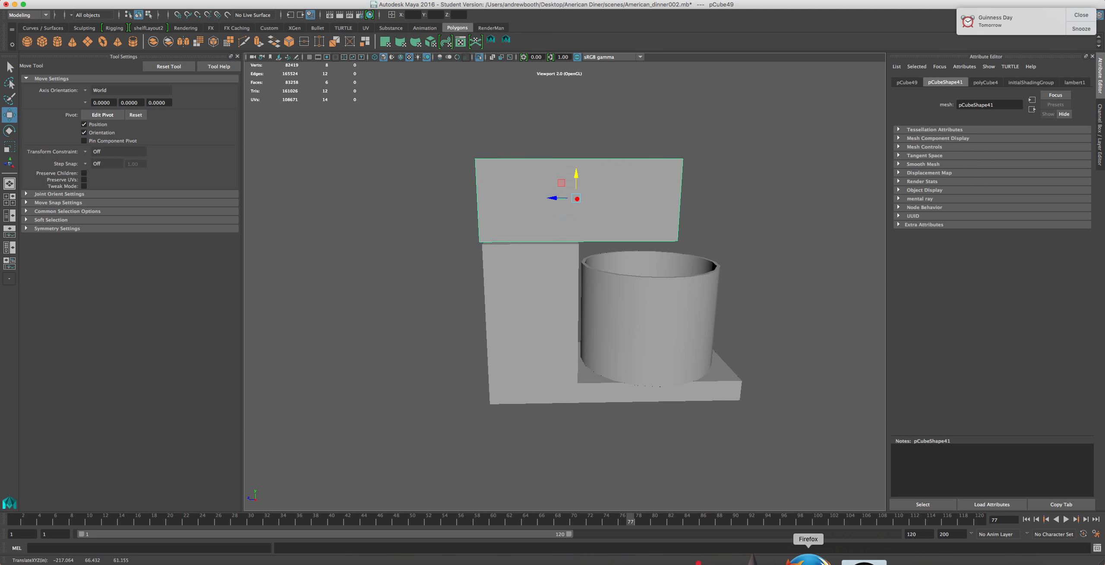
# Bring up the reference image, move its window aside, and select the mixer's column
pyautogui.click(808, 561)
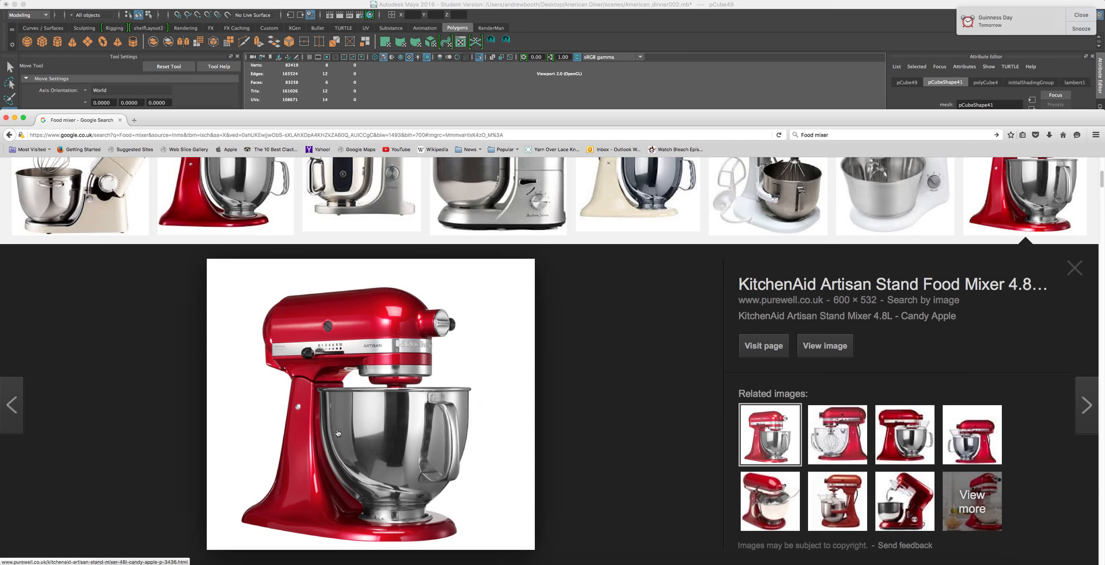
pyautogui.moveTo(518, 114); pyautogui.dragTo(552, 363)
pyautogui.click(529, 258)
pyautogui.moveTo(474, 262)
pyautogui.keyDown('alt'); pyautogui.mouseDown()
pyautogui.moveTo(508, 257)
pyautogui.moveTo(486, 260)
pyautogui.mouseUp(); pyautogui.keyUp('alt')
pyautogui.keyDown('alt'); pyautogui.moveTo(486, 260); pyautogui.dragTo(449, 275, button='middle'); pyautogui.keyUp('alt')
pyautogui.scroll(5, 454, 274)
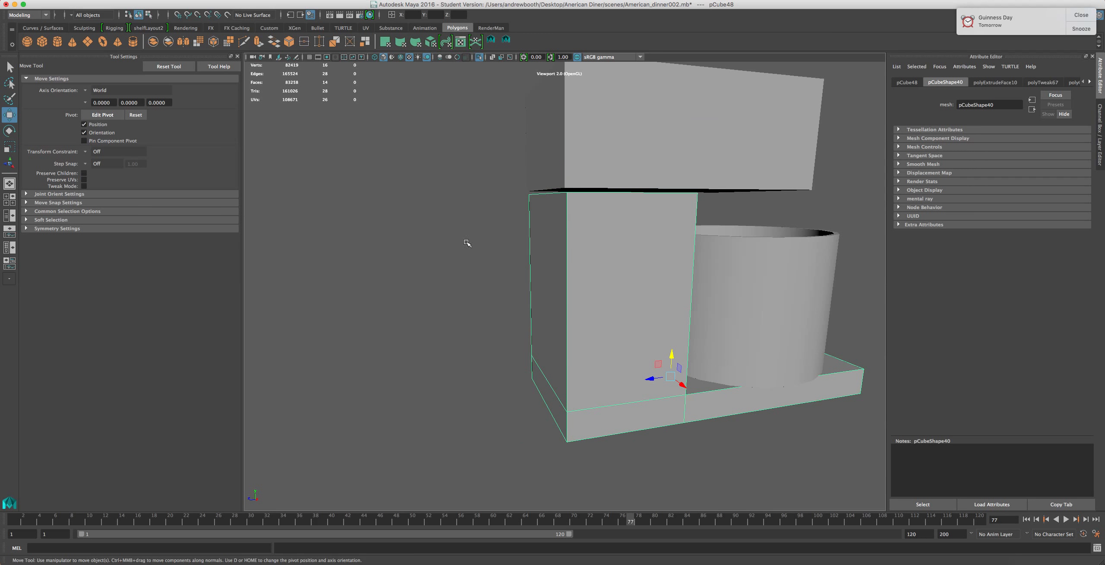
# Insert four evenly spaced horizontal edge loops across the column with Insert Edge Loop set to multiple loops
pyautogui.click(334, 0)
pyautogui.moveTo(296, 0)
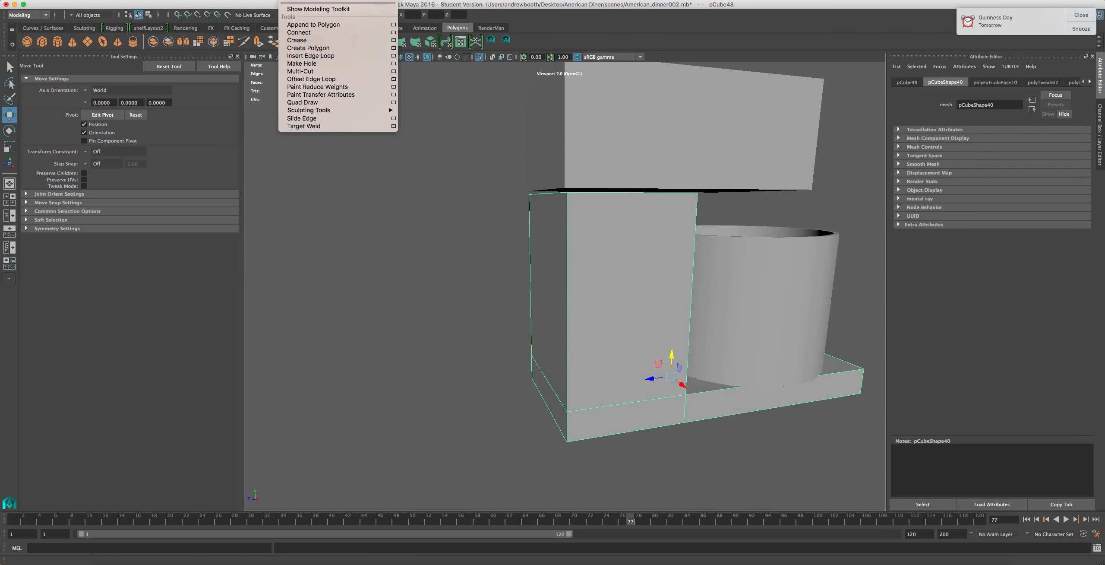
pyautogui.moveTo(258, 0)
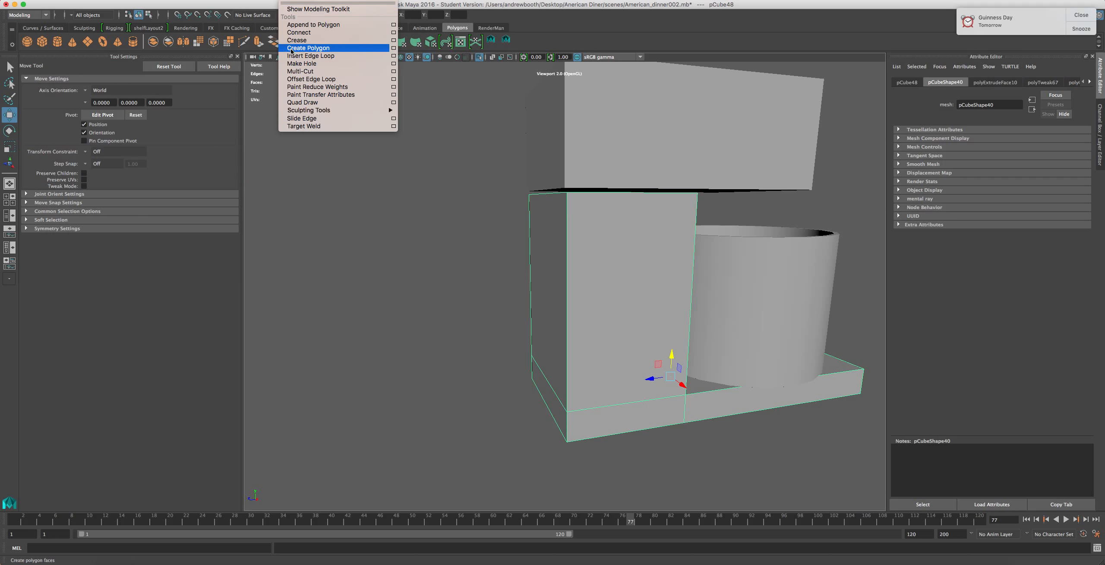
pyautogui.click(391, 56)
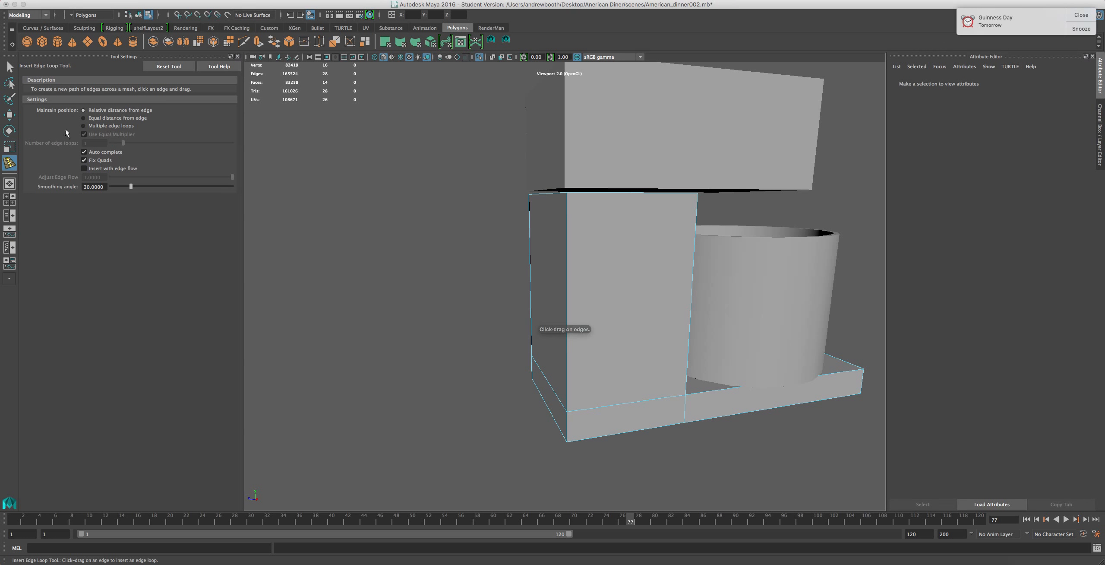
pyautogui.click(86, 126)
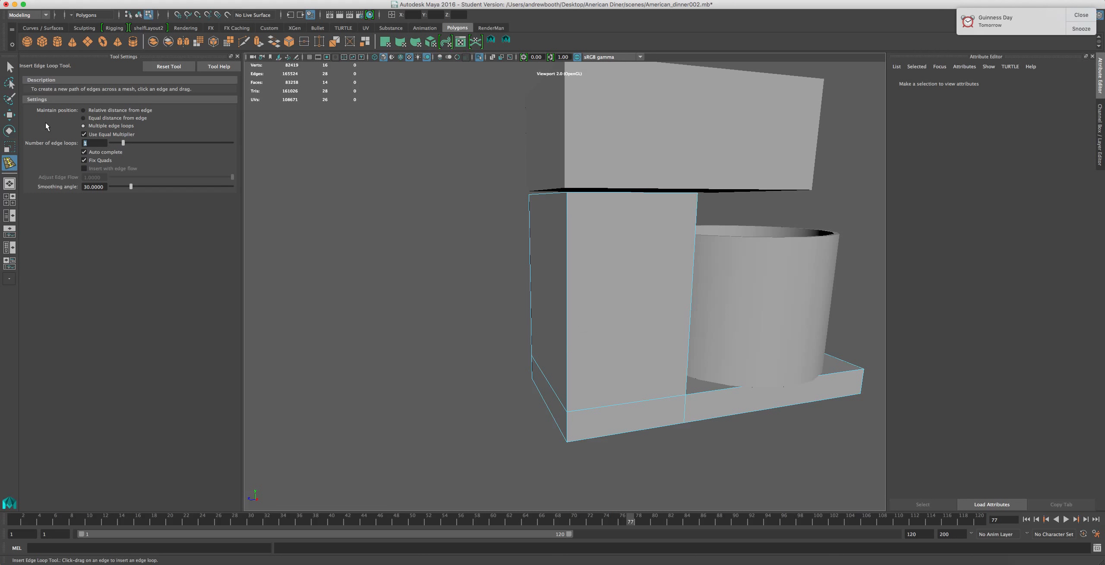
pyautogui.click(568, 250)
pyautogui.keyDown('alt'); pyautogui.moveTo(527, 344); pyautogui.dragTo(553, 339); pyautogui.keyUp('alt')
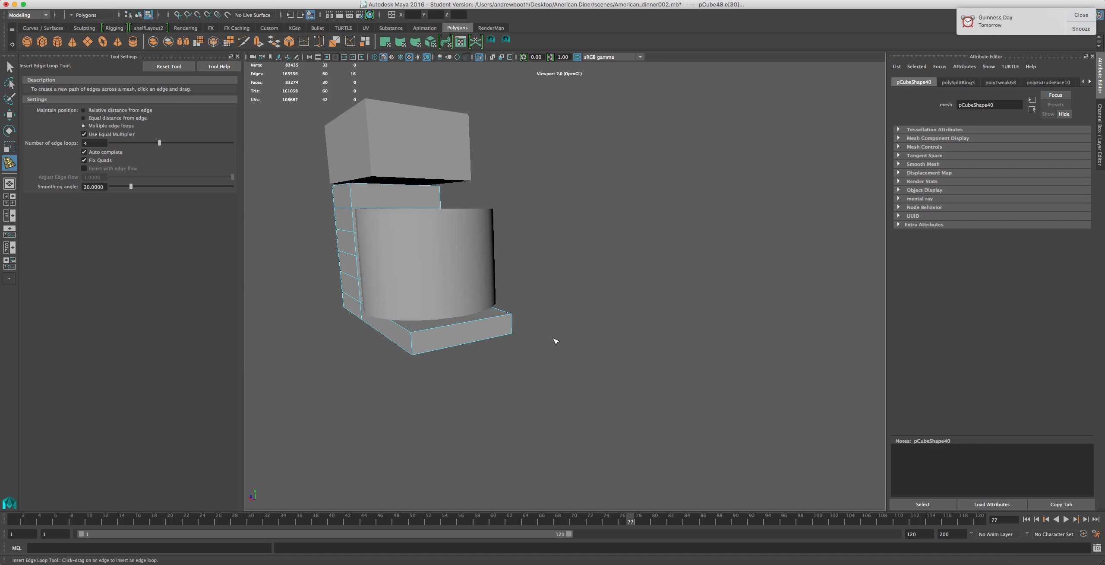
pyautogui.click(472, 333)
pyautogui.press('z')
# Set the edge loop count to 1 and insert a vertical edge loop down the column's front
pyautogui.keyDown('alt'); pyautogui.moveTo(461, 306); pyautogui.dragTo(529, 312); pyautogui.keyUp('alt')
pyautogui.scroll(5, 529, 312)
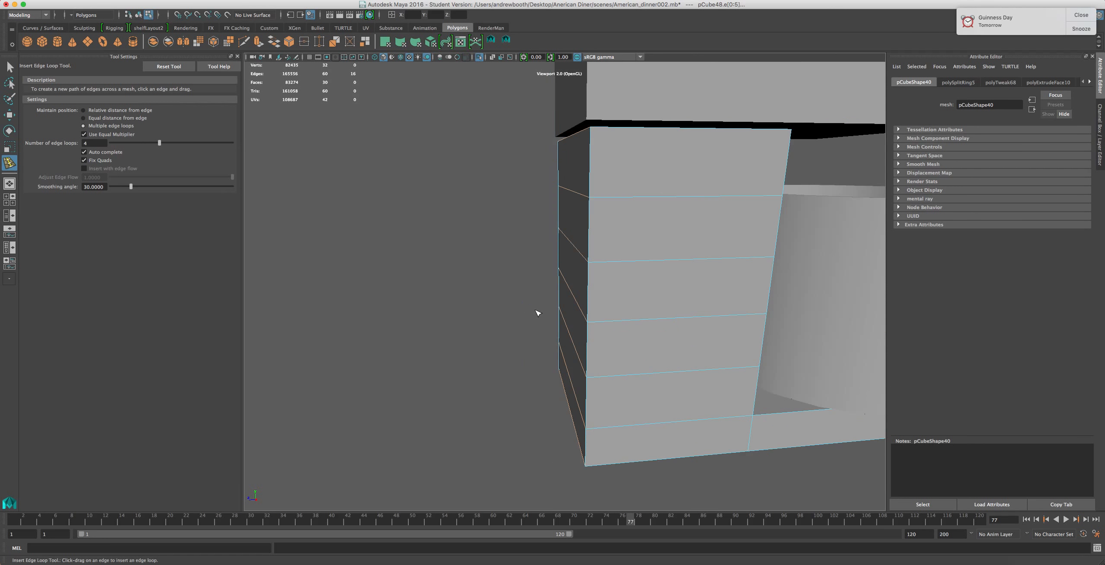
pyautogui.keyDown('alt'); pyautogui.moveTo(588, 274); pyautogui.dragTo(627, 279); pyautogui.keyUp('alt')
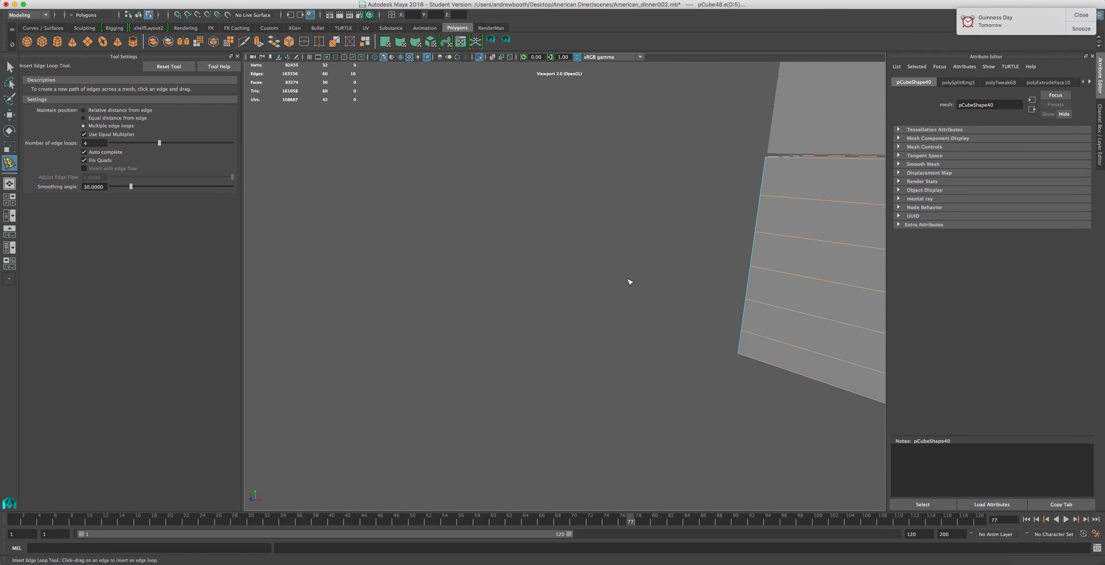
pyautogui.keyDown('alt'); pyautogui.moveTo(627, 279); pyautogui.dragTo(525, 266, button='middle'); pyautogui.keyUp('alt')
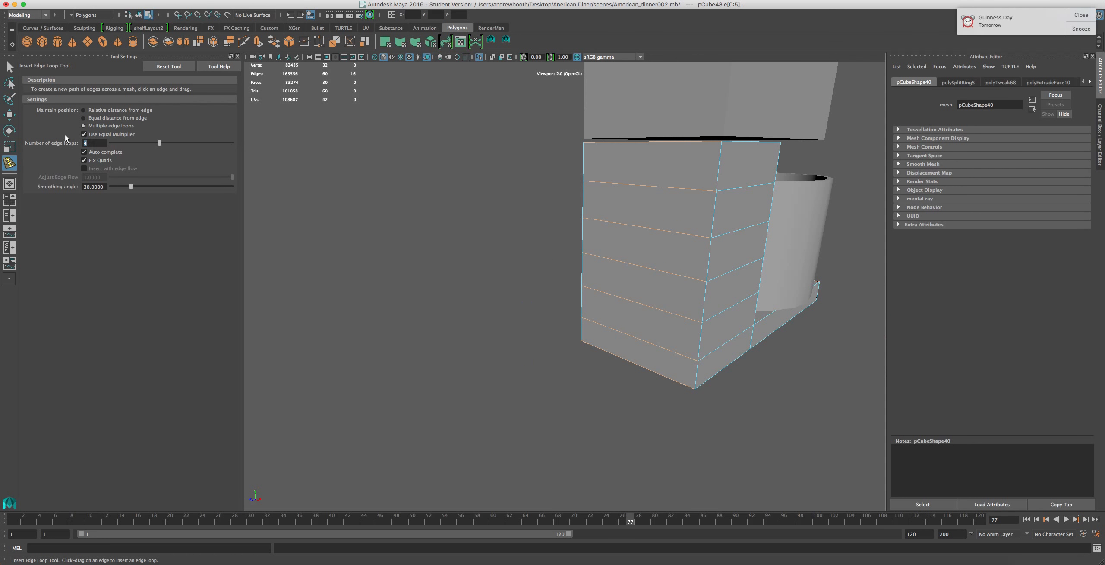
pyautogui.write('1')
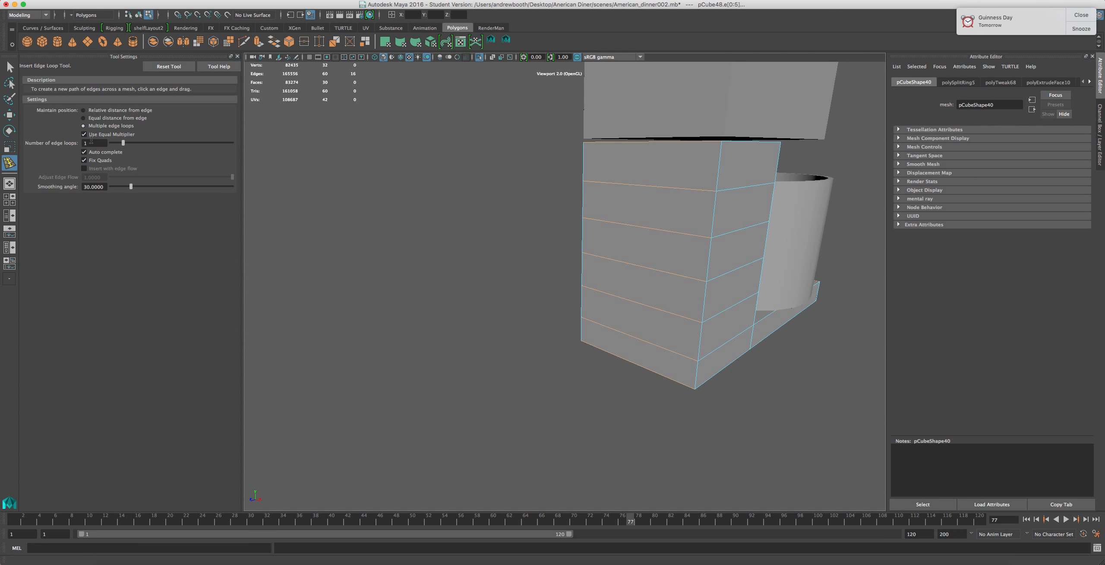
pyautogui.press('super+z')
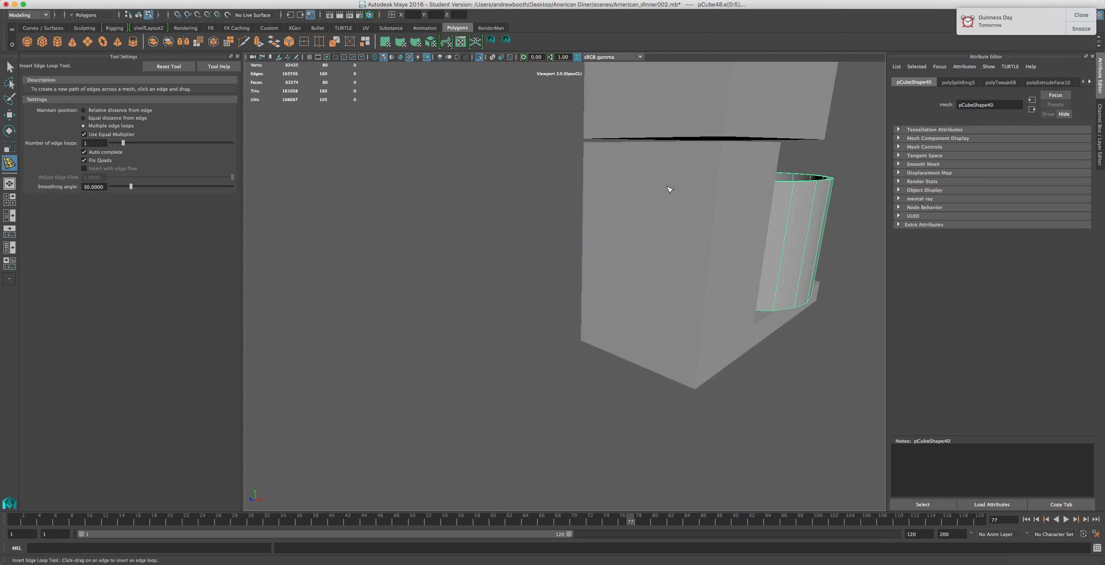
pyautogui.click(645, 215)
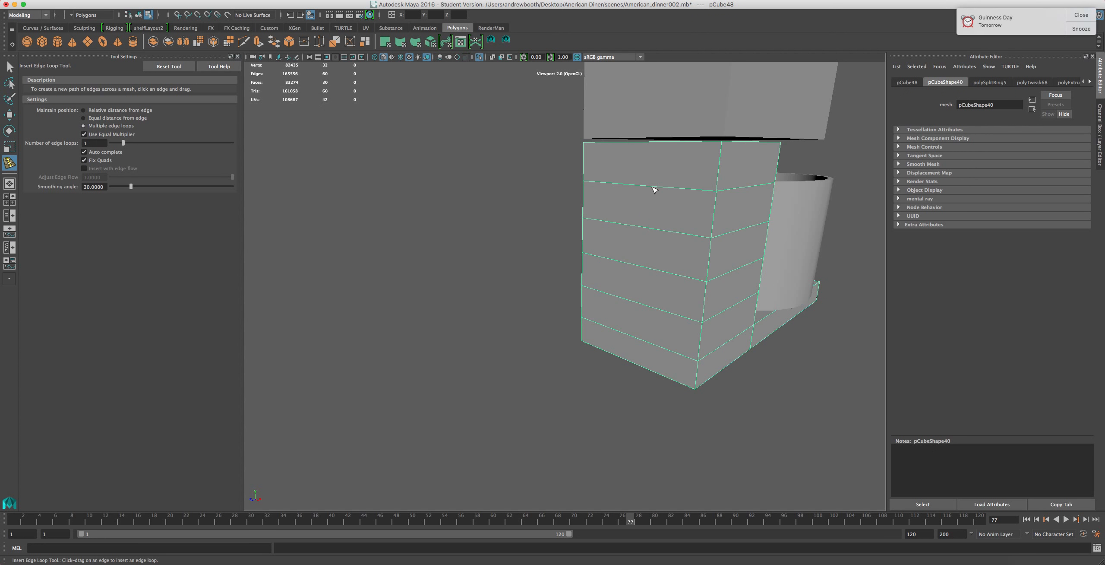
pyautogui.moveTo(653, 188); pyautogui.dragTo(641, 244)
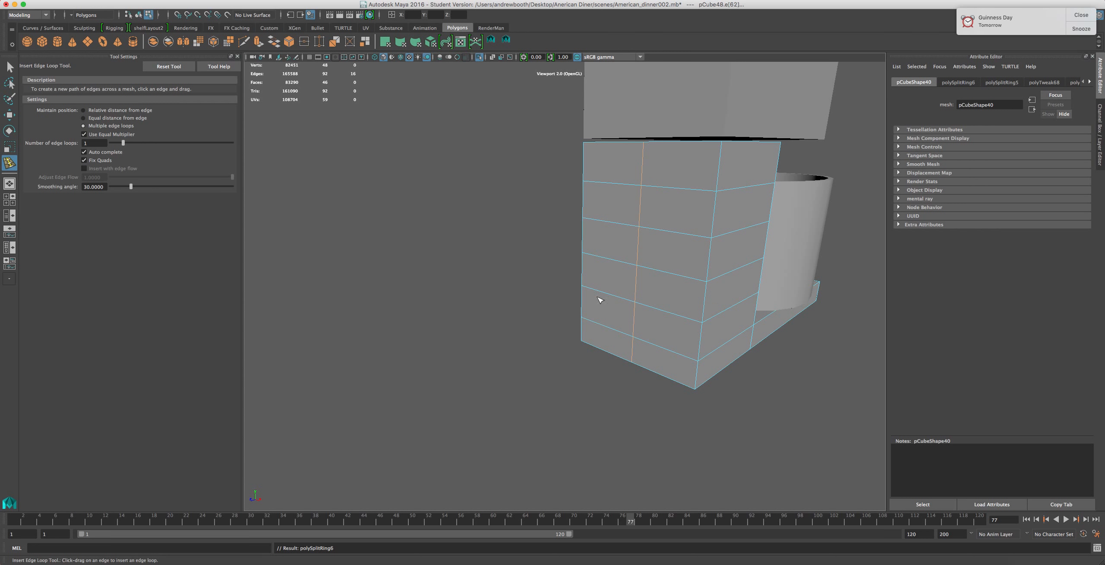
# Orbit around the column and head to check the new edge loops
pyautogui.scroll(8, 590, 313)
pyautogui.scroll(-5, 591, 312)
pyautogui.keyDown('alt'); pyautogui.moveTo(631, 276); pyautogui.dragTo(579, 321, button='middle'); pyautogui.keyUp('alt')
pyautogui.keyDown('alt'); pyautogui.moveTo(580, 321); pyautogui.dragTo(658, 219); pyautogui.keyUp('alt')
pyautogui.moveTo(662, 217); pyautogui.dragTo(647, 219, button='right')
pyautogui.moveTo(768, 145); pyautogui.dragTo(545, 221)
pyautogui.click(605, 222)
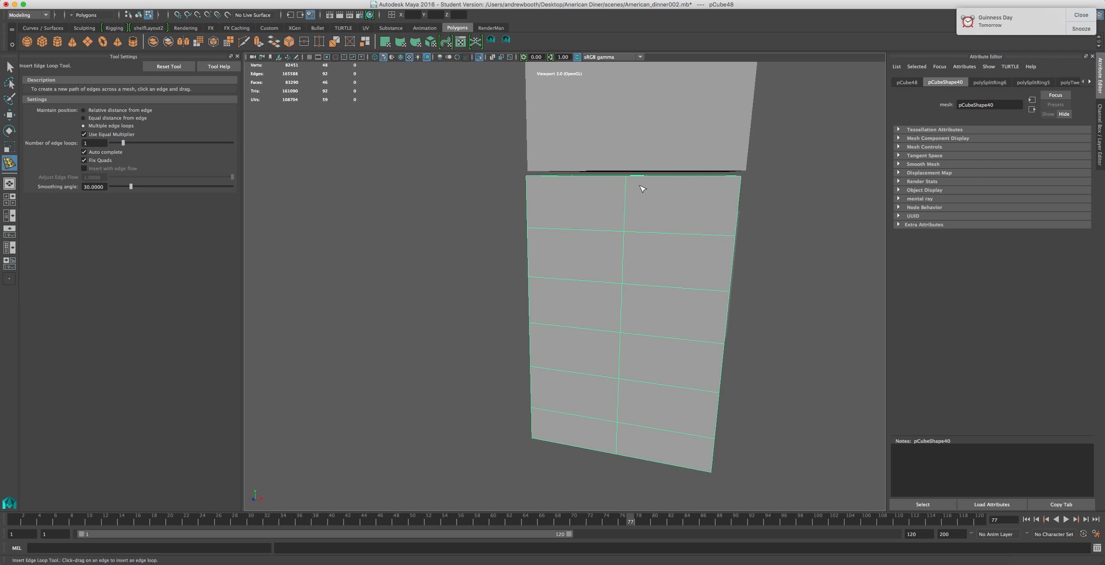
pyautogui.moveTo(725, 220); pyautogui.dragTo(680, 217, button='right')
pyautogui.moveTo(748, 191); pyautogui.dragTo(446, 114)
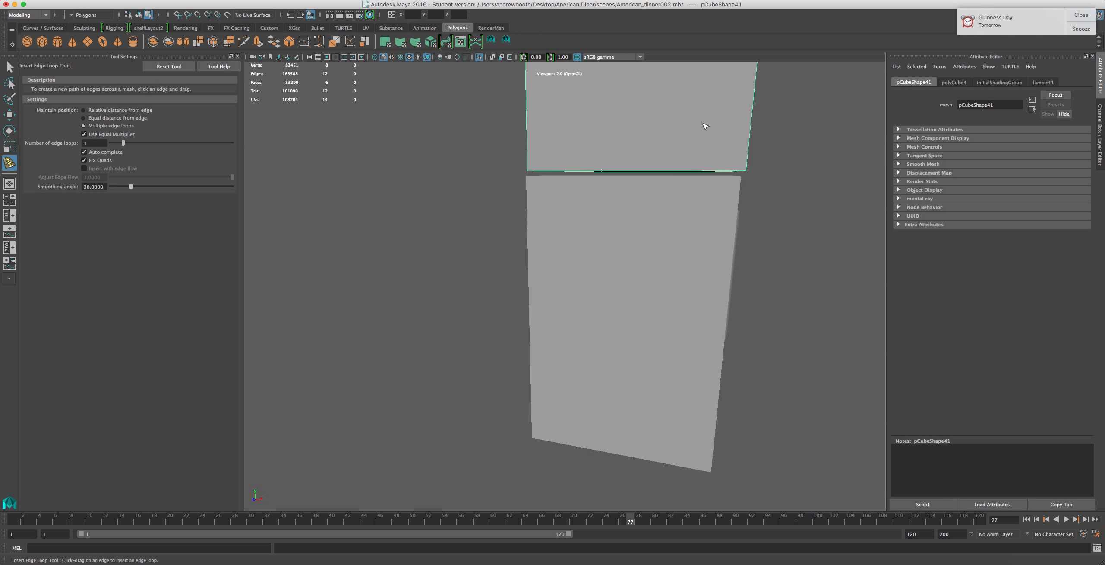
pyautogui.keyDown('alt'); pyautogui.moveTo(705, 125); pyautogui.dragTo(618, 178); pyautogui.keyUp('alt')
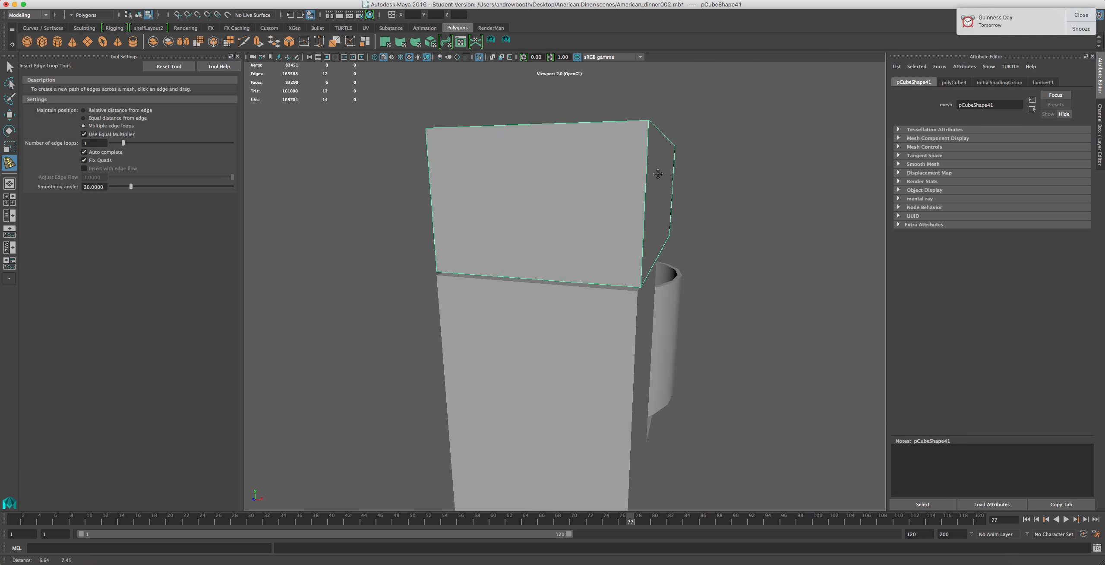
pyautogui.click(571, 291)
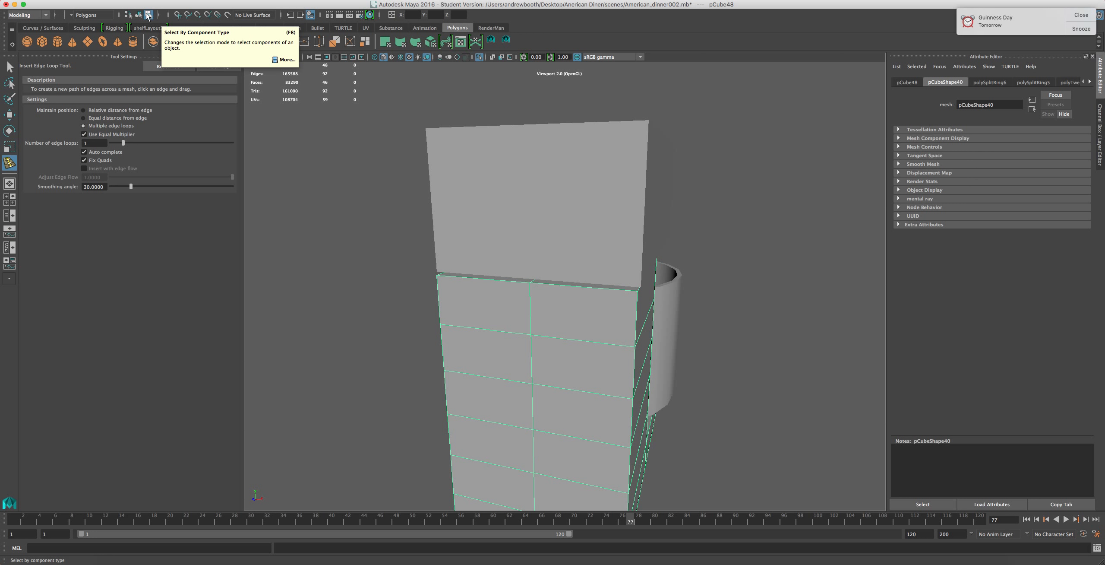
# Switch to component selection mode and orbit back to view the whole mixer
pyautogui.click(148, 16)
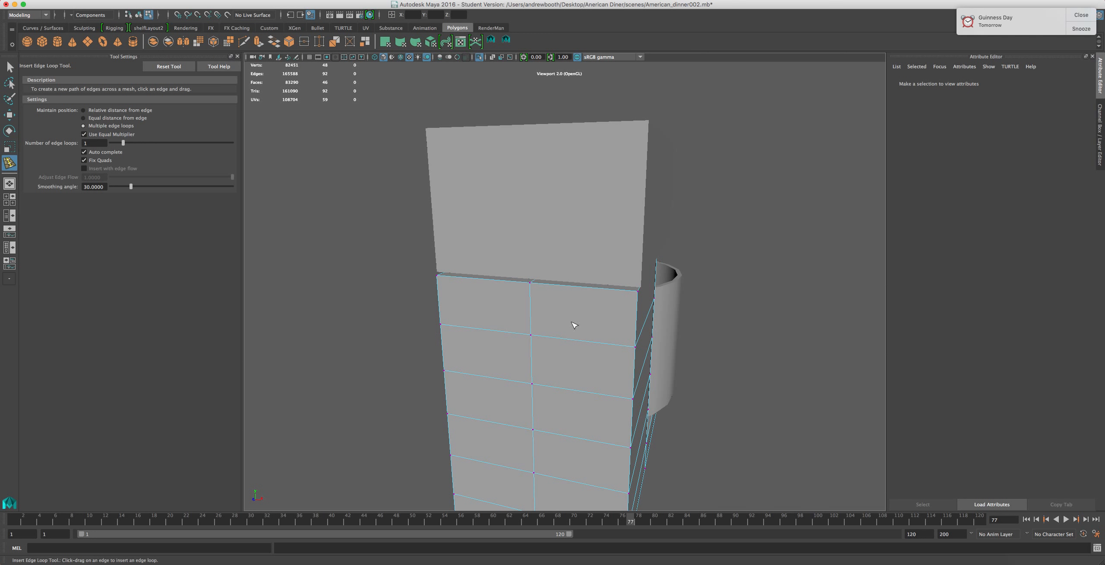
pyautogui.keyDown('alt'); pyautogui.moveTo(574, 324); pyautogui.dragTo(588, 306); pyautogui.keyUp('alt')
pyautogui.moveTo(746, 245); pyautogui.dragTo(398, 139)
pyautogui.click(588, 291)
pyautogui.moveTo(646, 318)
pyautogui.keyDown('alt'); pyautogui.mouseDown()
pyautogui.moveTo(567, 320)
pyautogui.moveTo(652, 318)
pyautogui.mouseUp(); pyautogui.keyUp('alt')
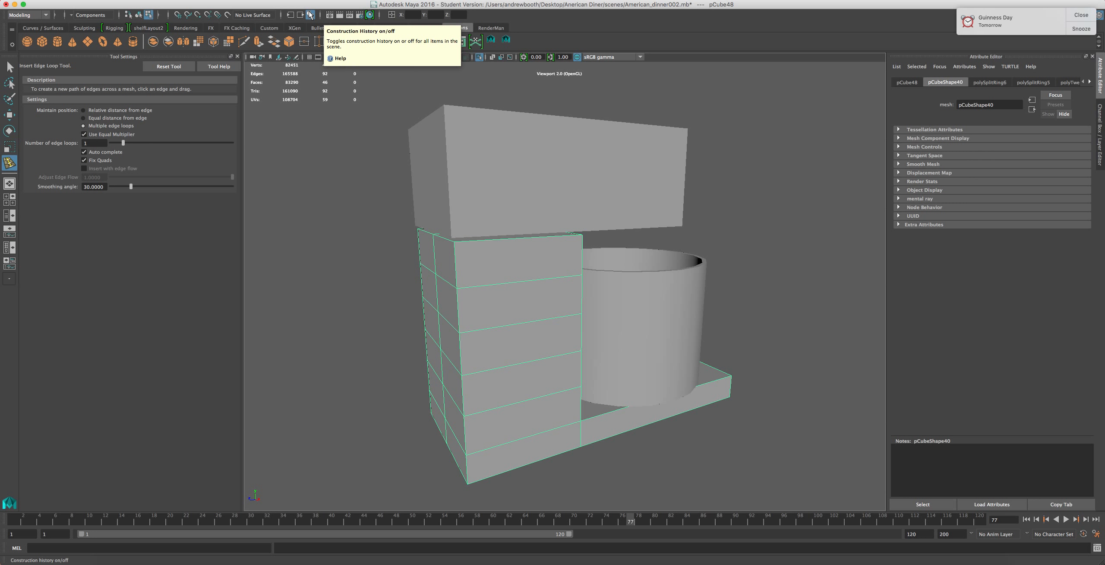
# Switch to object selection mode, select the mixer column and orbit around it
pyautogui.click(148, 14)
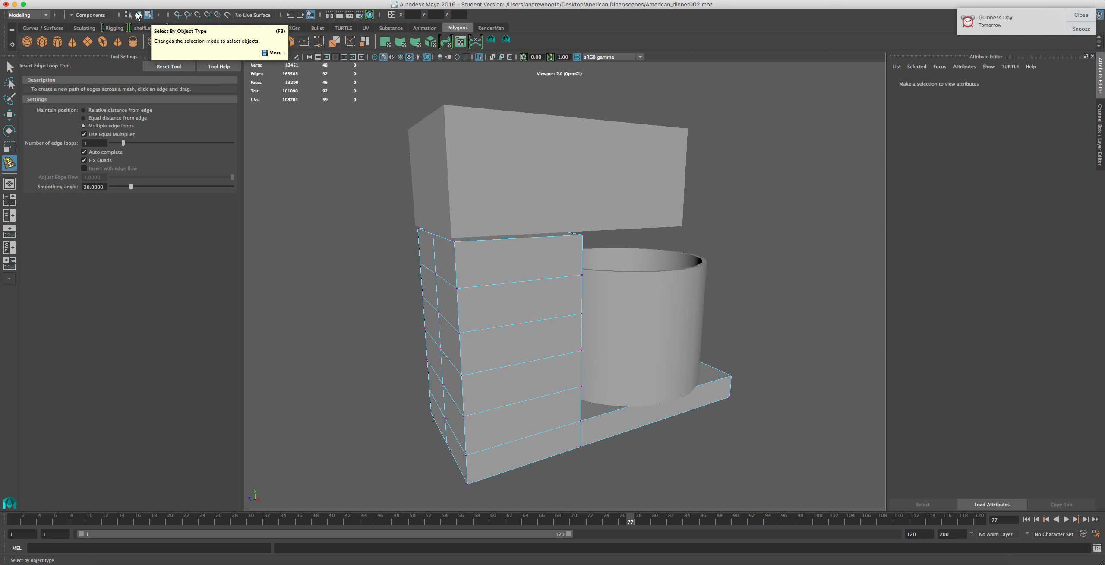
pyautogui.click(138, 15)
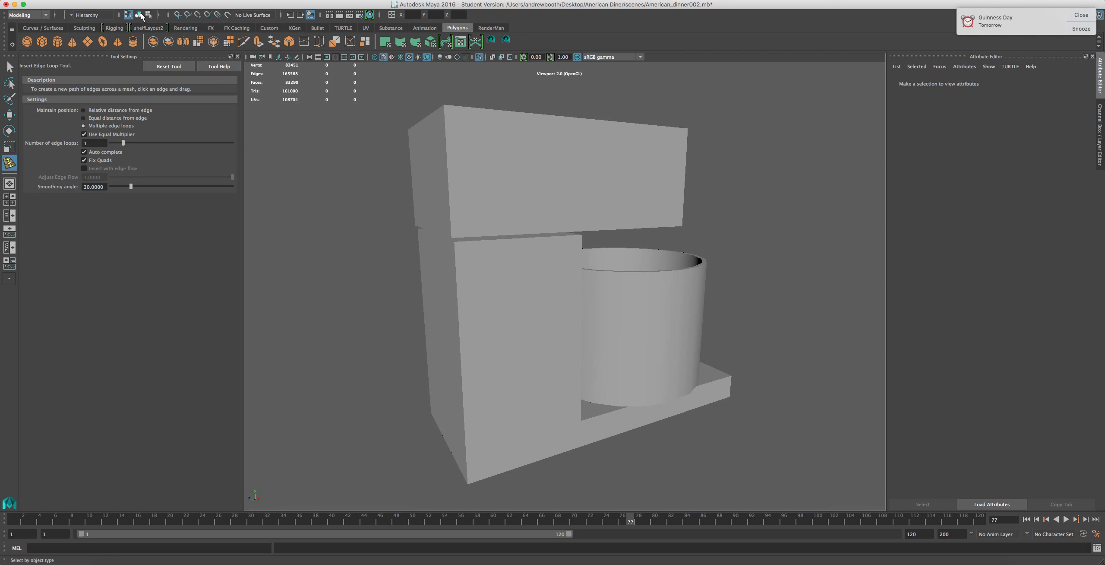
pyautogui.keyDown('alt'); pyautogui.moveTo(429, 298); pyautogui.dragTo(456, 296); pyautogui.keyUp('alt')
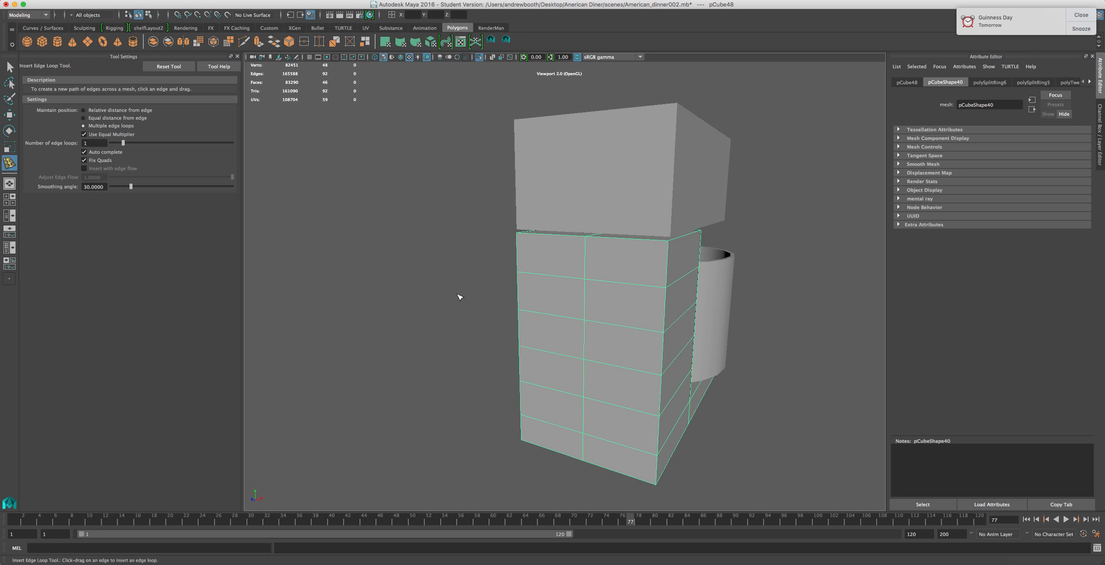
pyautogui.moveTo(658, 287); pyautogui.dragTo(634, 278, button='right')
pyautogui.moveTo(704, 235); pyautogui.dragTo(495, 215)
pyautogui.click(604, 296)
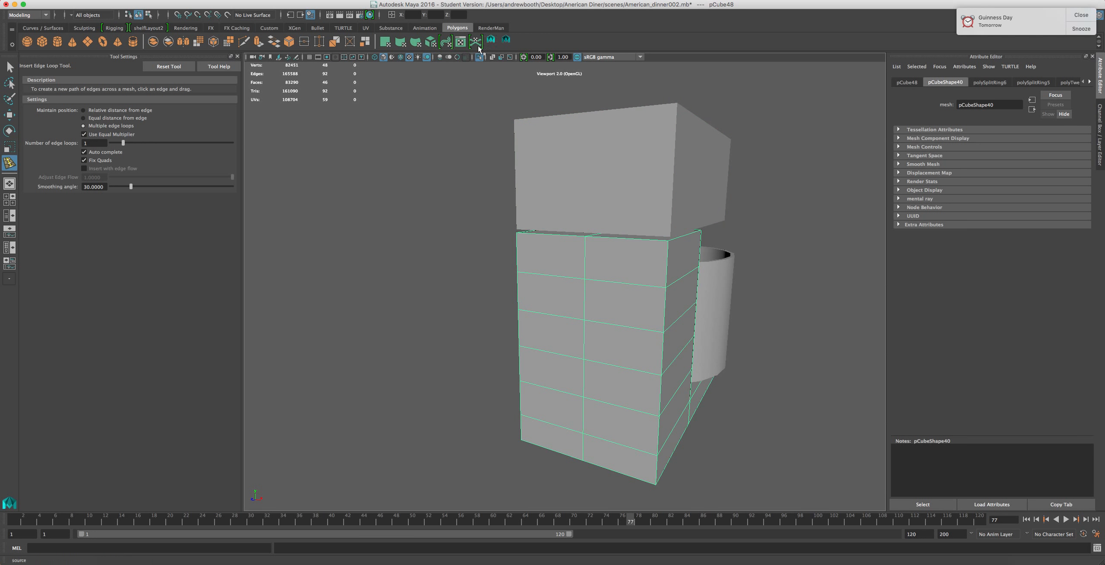
pyautogui.moveTo(648, 259); pyautogui.dragTo(606, 261, button='right')
pyautogui.moveTo(685, 255); pyautogui.dragTo(620, 234)
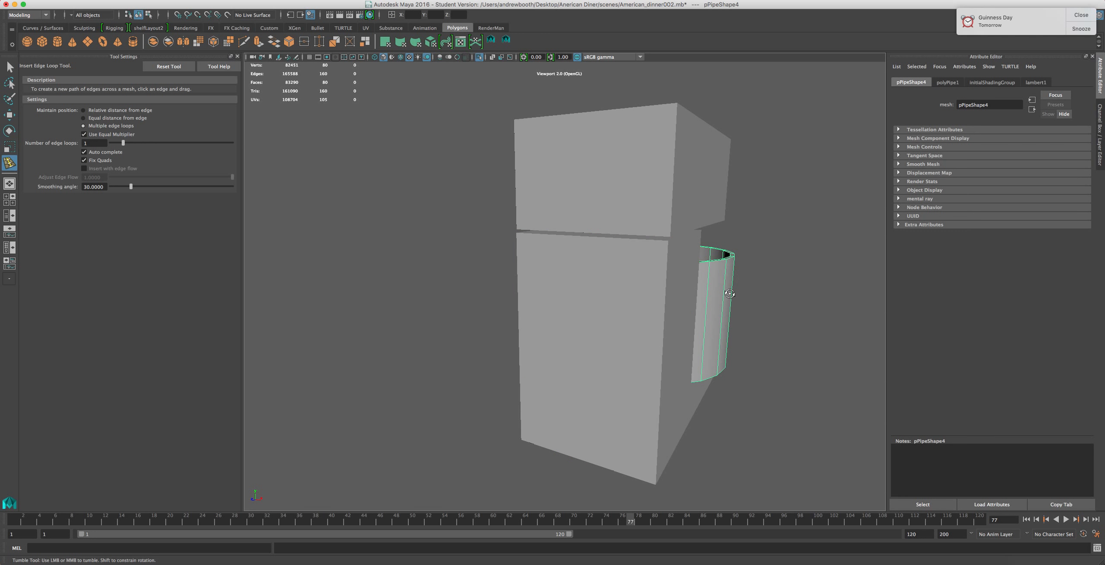
pyautogui.keyDown('alt'); pyautogui.moveTo(732, 293); pyautogui.dragTo(645, 289); pyautogui.keyUp('alt')
pyautogui.click(587, 292)
pyautogui.press('z')
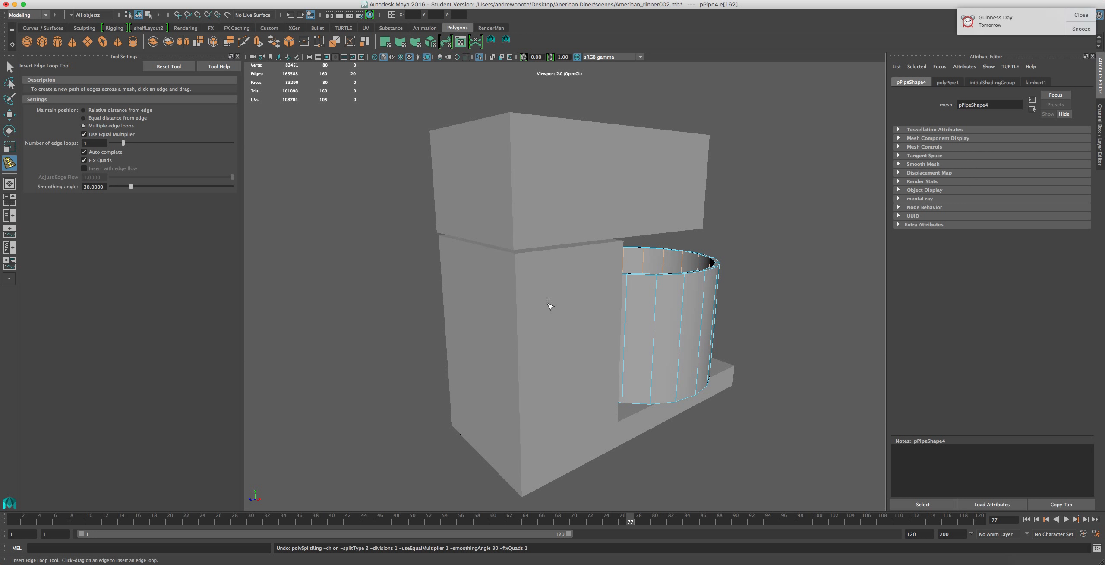
# Isolate the column, orbit around it, and compare it with the KitchenAid reference image in the browser
pyautogui.moveTo(529, 293); pyautogui.dragTo(549, 282, button='right')
pyautogui.click(520, 299)
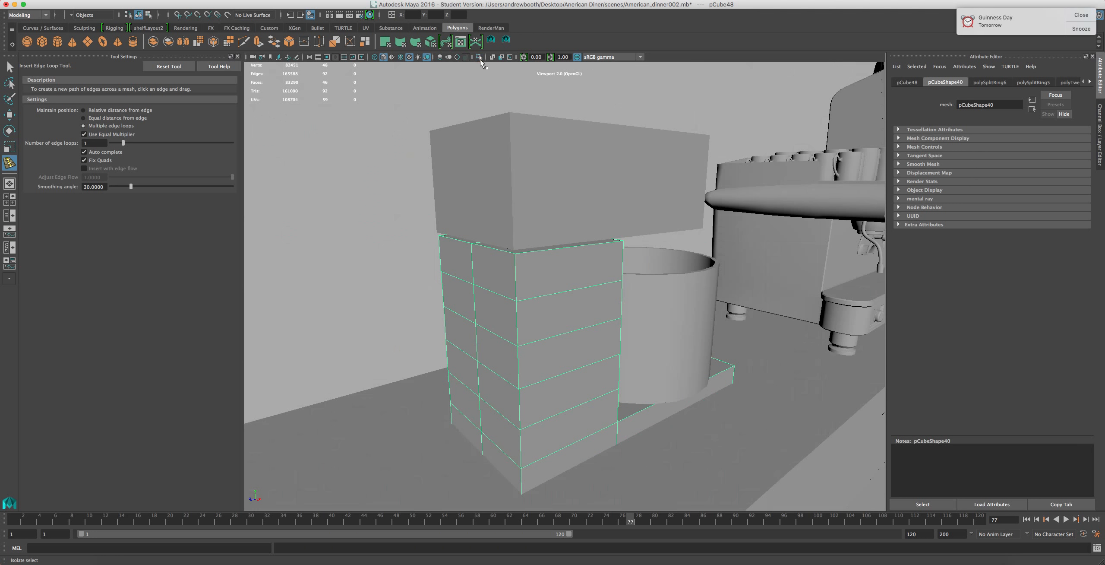
pyautogui.click(480, 59)
pyautogui.keyDown('alt'); pyautogui.moveTo(572, 283); pyautogui.dragTo(518, 269); pyautogui.keyUp('alt')
pyautogui.moveTo(516, 270); pyautogui.dragTo(547, 222, button='right')
pyautogui.moveTo(604, 164); pyautogui.dragTo(428, 264)
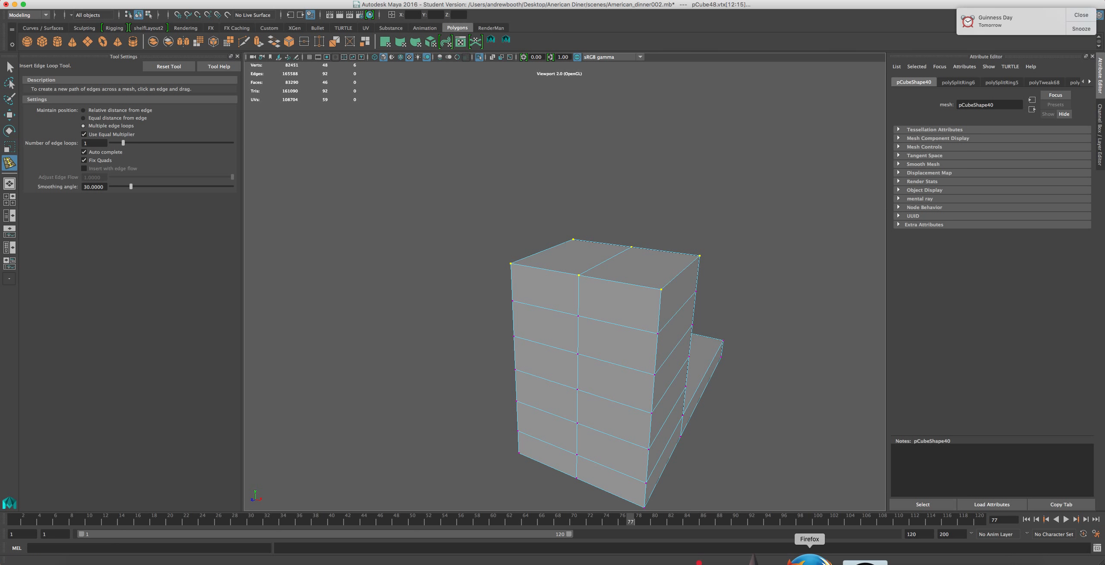
pyautogui.click(810, 557)
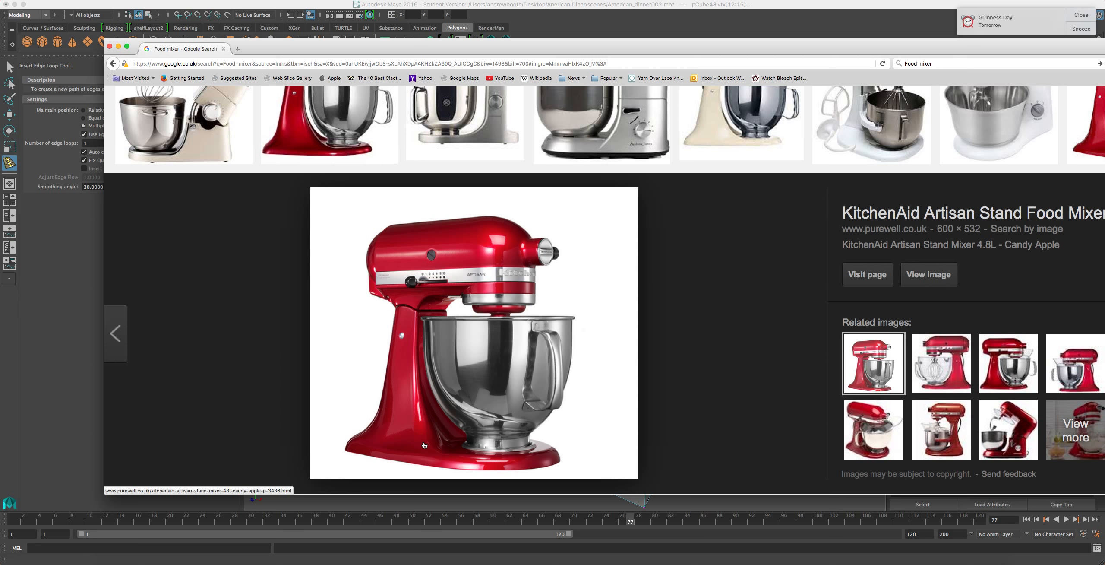
pyautogui.click(642, 36)
# Scale the column's top vertices inward to taper its upper section
pyautogui.press('r')
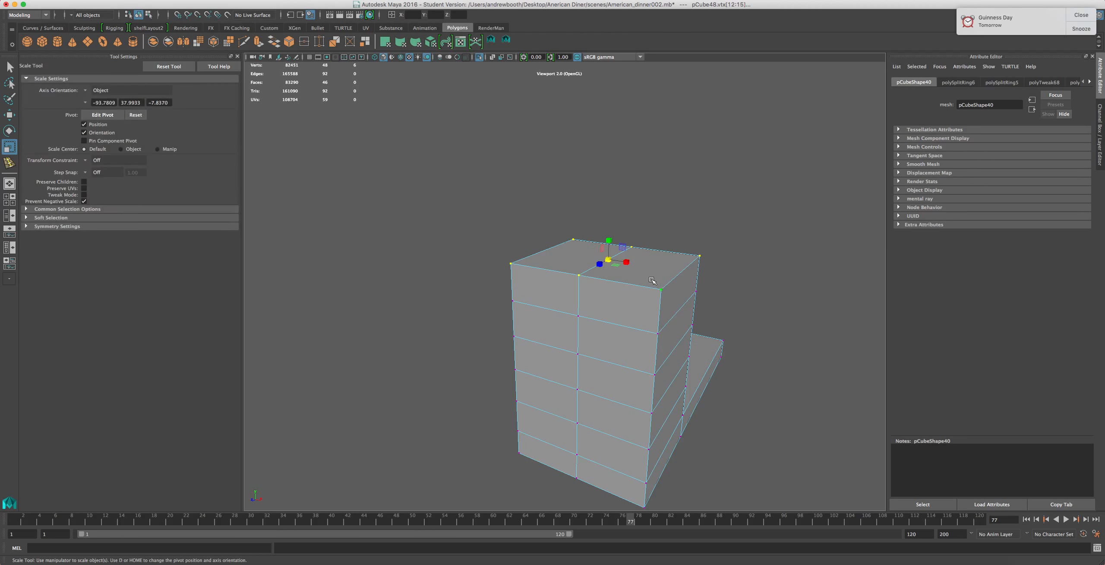
pyautogui.moveTo(627, 263); pyautogui.dragTo(617, 266)
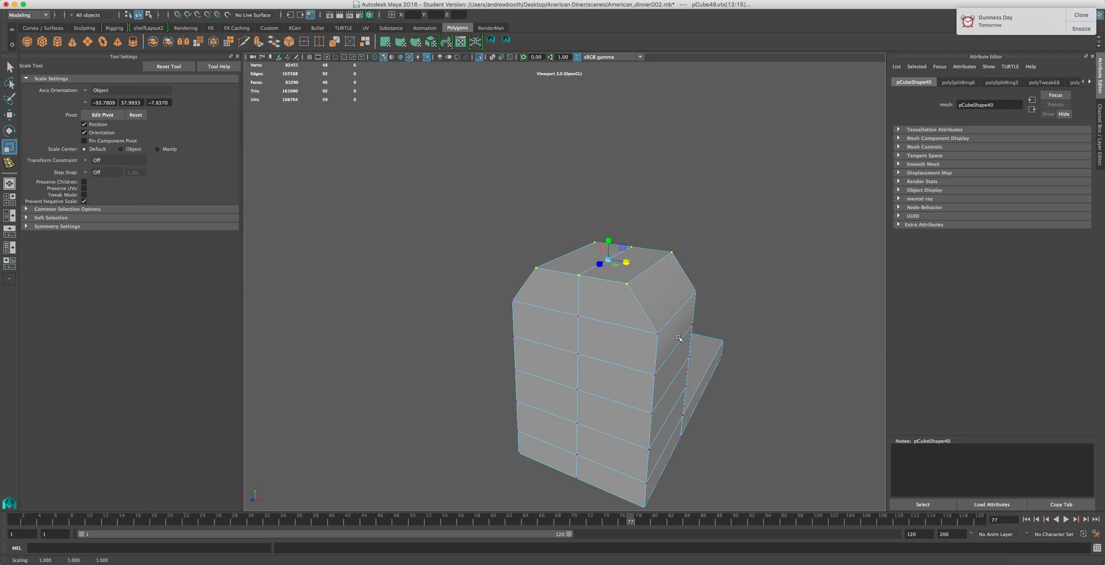
pyautogui.moveTo(667, 321); pyautogui.dragTo(666, 292, button='right')
pyautogui.click(649, 324)
pyautogui.keyDown('alt'); pyautogui.moveTo(592, 329); pyautogui.dragTo(655, 283); pyautogui.keyUp('alt')
pyautogui.keyDown('shift'); pyautogui.click(738, 260); pyautogui.keyUp('shift')
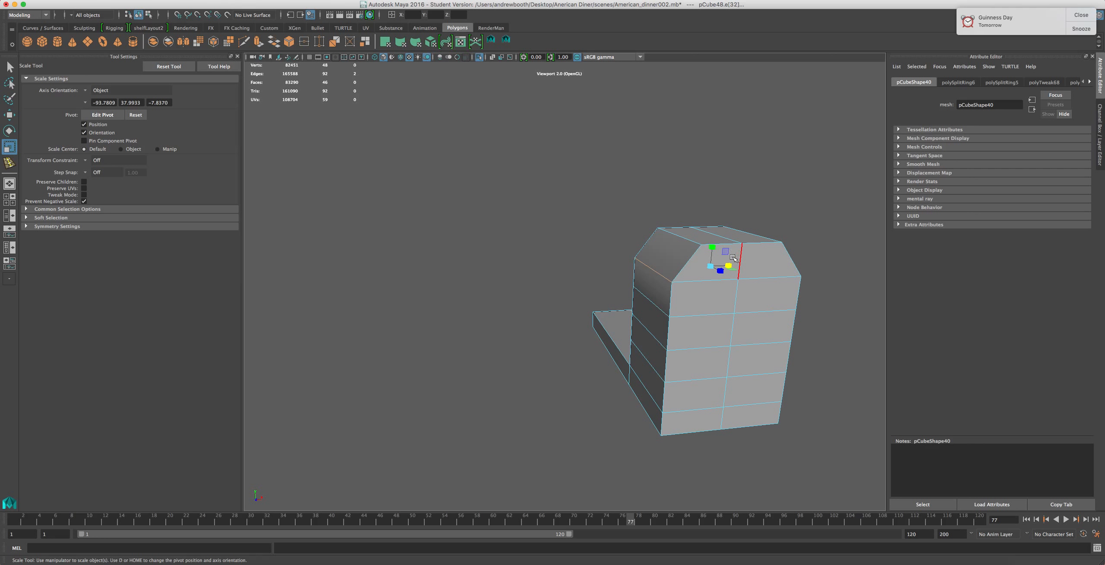
# Select and scale edge loops on the column's upper rows to shape its curved profile
pyautogui.moveTo(727, 263); pyautogui.dragTo(658, 322)
pyautogui.click(660, 310)
pyautogui.keyDown('alt'); pyautogui.moveTo(708, 350); pyautogui.dragTo(628, 315); pyautogui.keyUp('alt')
pyautogui.keyDown('shift'); pyautogui.click(607, 317); pyautogui.keyUp('shift')
pyautogui.moveTo(542, 310); pyautogui.dragTo(574, 302)
pyautogui.click(677, 243)
pyautogui.keyDown('alt'); pyautogui.moveTo(650, 242); pyautogui.dragTo(724, 246); pyautogui.keyUp('alt')
pyautogui.keyDown('shift'); pyautogui.click(672, 243); pyautogui.keyUp('shift')
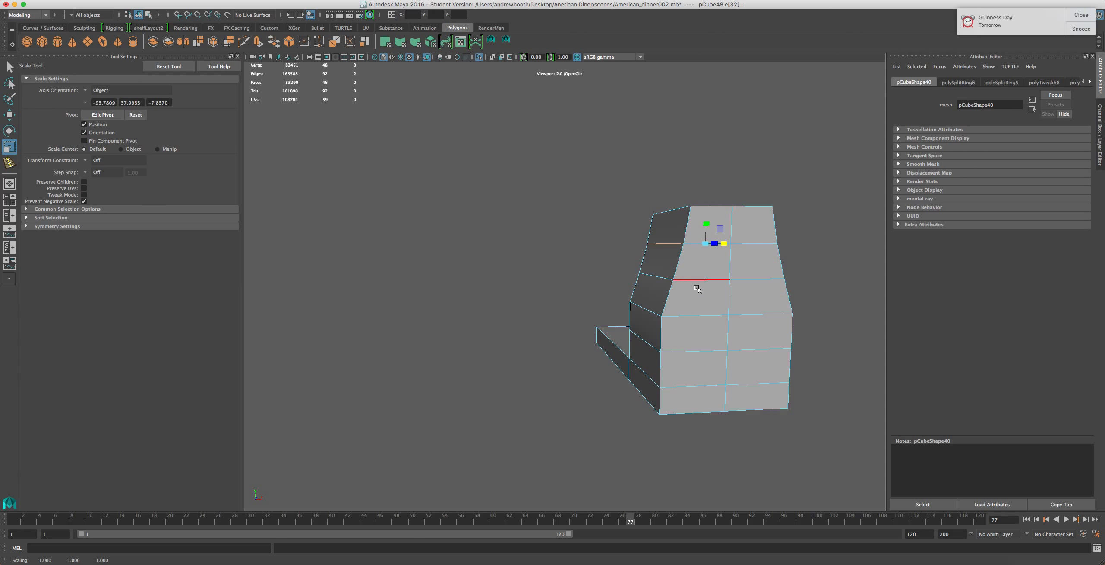
# Scale the lower edge loops of the column inward to continue its tapered curve
pyautogui.click(646, 308)
pyautogui.click(759, 327)
pyautogui.keyDown('alt'); pyautogui.moveTo(755, 329); pyautogui.dragTo(623, 312); pyautogui.keyUp('alt')
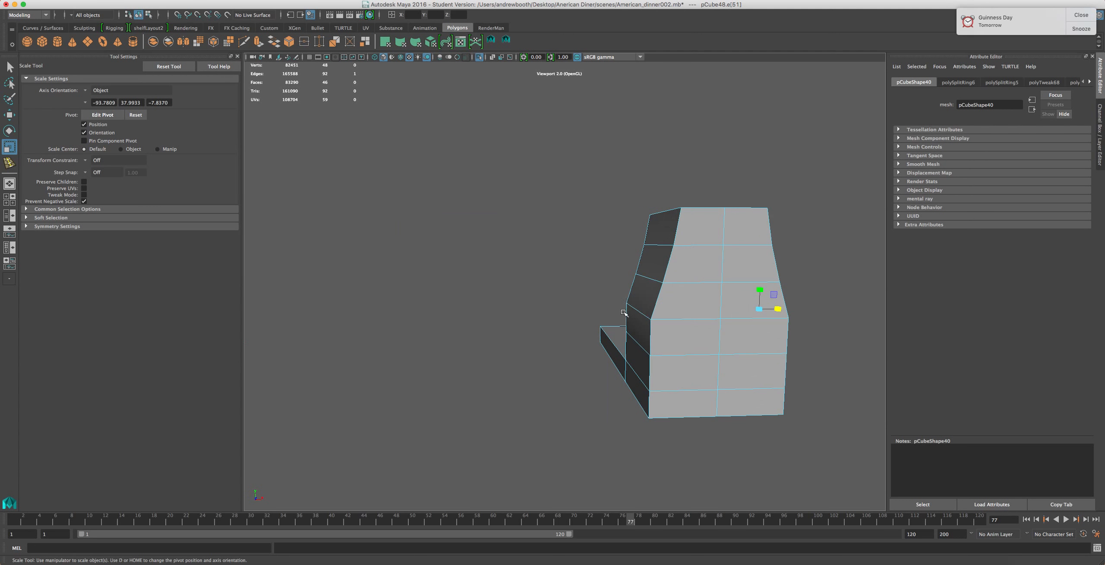
pyautogui.keyDown('shift'); pyautogui.click(647, 314); pyautogui.keyUp('shift')
pyautogui.moveTo(719, 310)
pyautogui.mouseDown()
pyautogui.moveTo(704, 311)
pyautogui.moveTo(714, 312)
pyautogui.mouseUp()
pyautogui.click(649, 348)
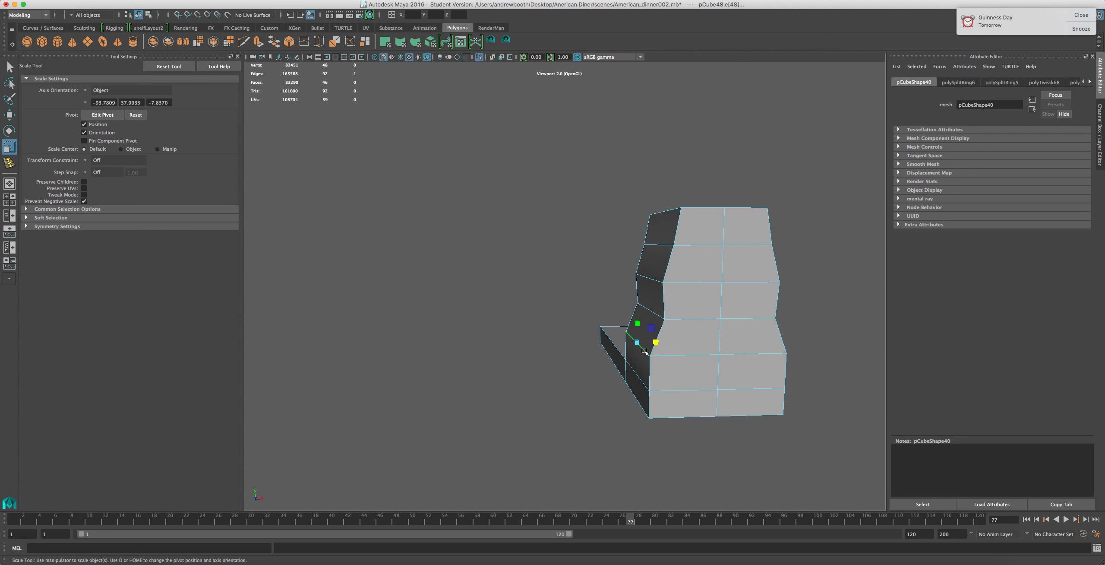
pyautogui.keyDown('alt'); pyautogui.moveTo(722, 369); pyautogui.dragTo(657, 354); pyautogui.keyUp('alt')
pyautogui.keyDown('shift'); pyautogui.click(712, 364); pyautogui.keyUp('shift')
# Scale the remaining middle edge loops of the column to smooth its side profile
pyautogui.click(702, 285)
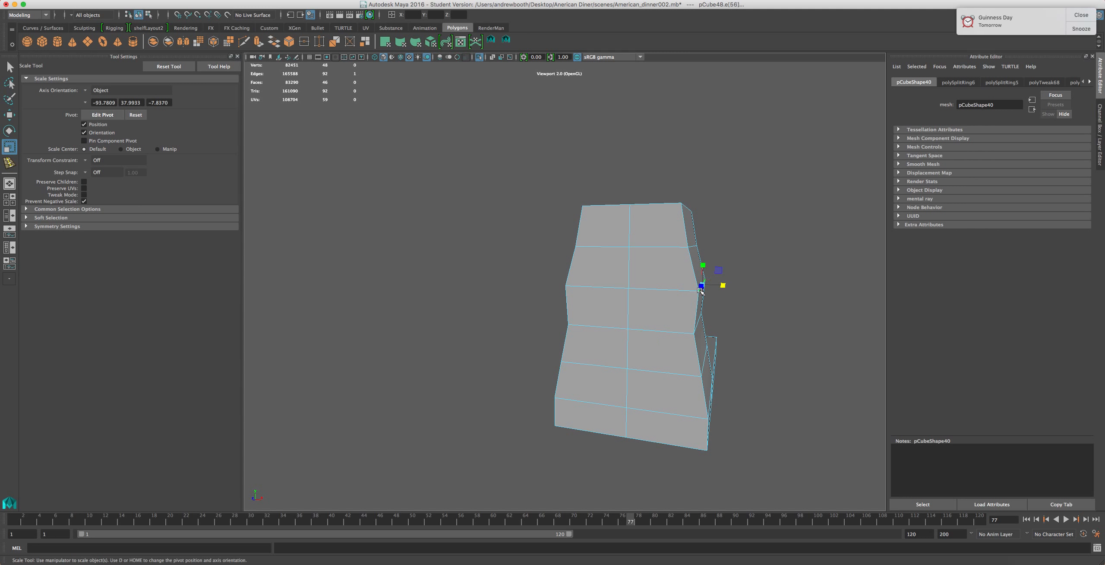
pyautogui.keyDown('alt'); pyautogui.moveTo(595, 317); pyautogui.dragTo(666, 309); pyautogui.keyUp('alt')
pyautogui.keyDown('shift'); pyautogui.click(681, 275); pyautogui.keyUp('shift')
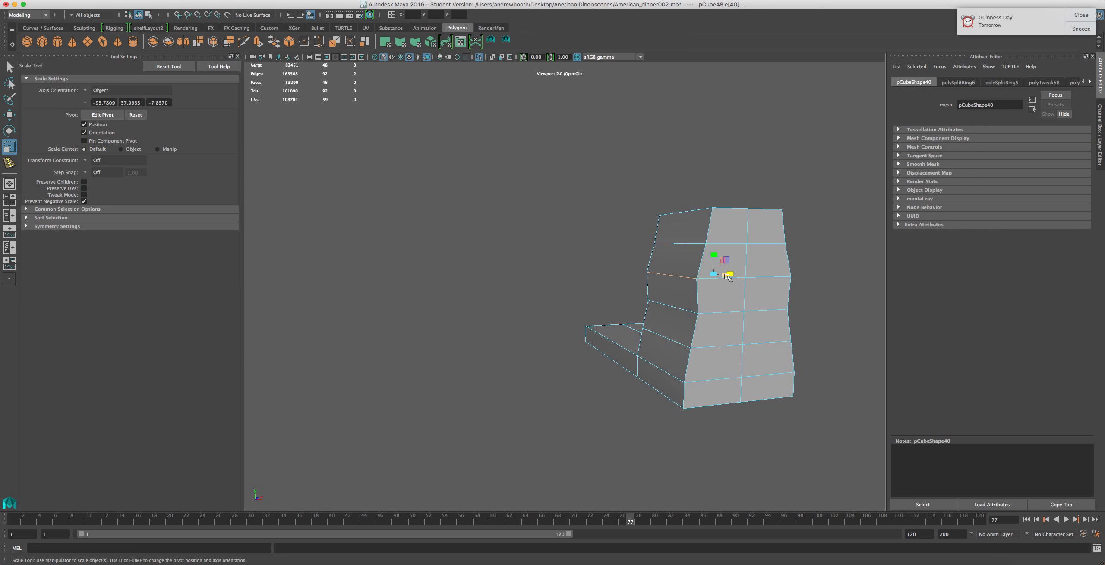
pyautogui.moveTo(731, 274); pyautogui.dragTo(723, 303)
pyautogui.click(697, 242)
pyautogui.keyDown('shift'); pyautogui.click(683, 277); pyautogui.keyUp('shift')
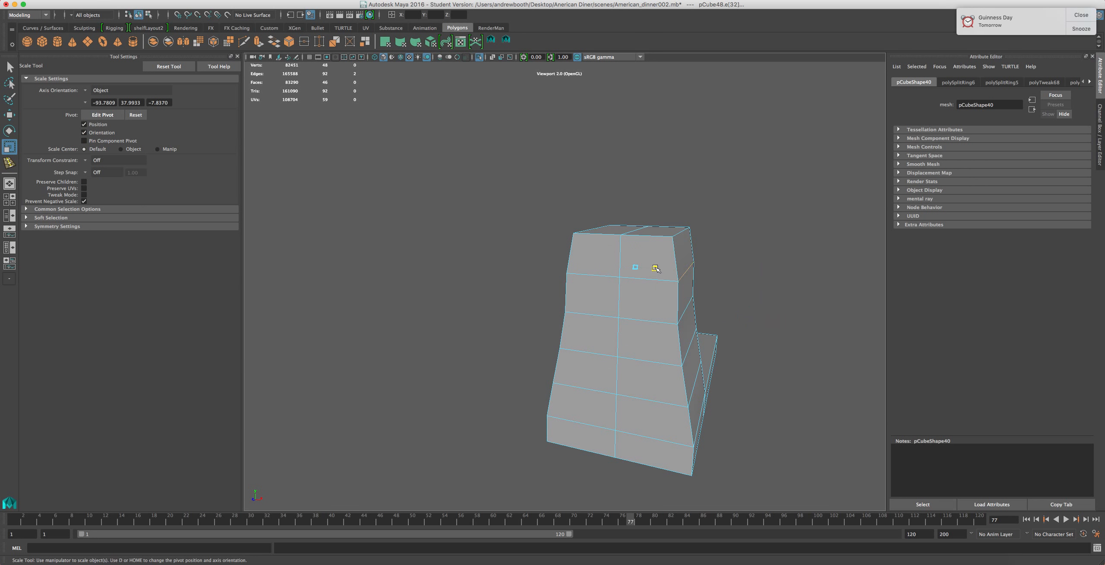
pyautogui.keyDown('alt'); pyautogui.moveTo(715, 316); pyautogui.dragTo(642, 315); pyautogui.keyUp('alt')
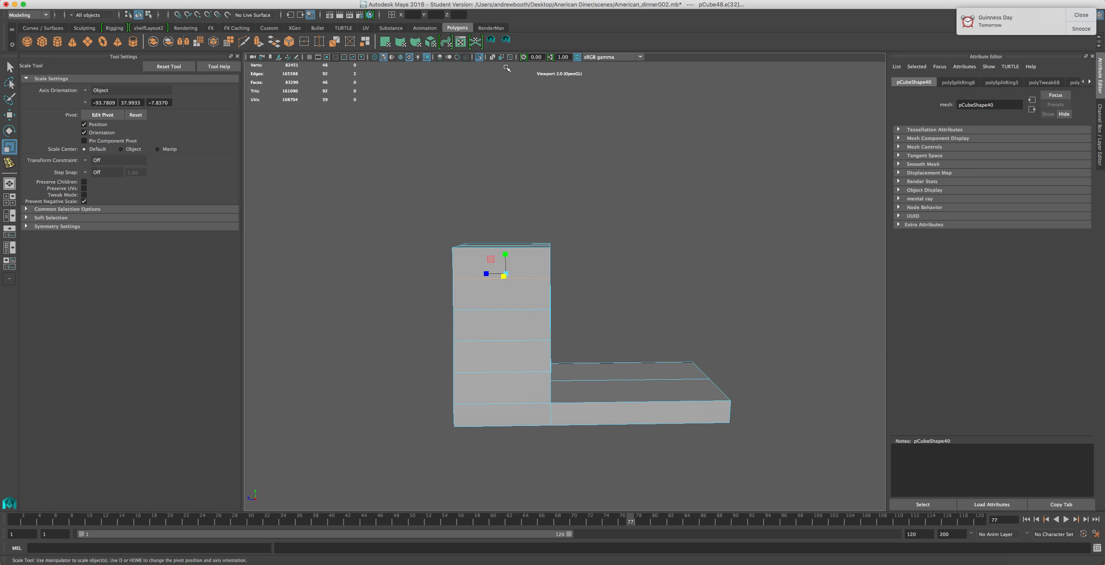
# Toggle isolation and orbit around the reshaped column alongside the rest of the mixer
pyautogui.click(479, 57)
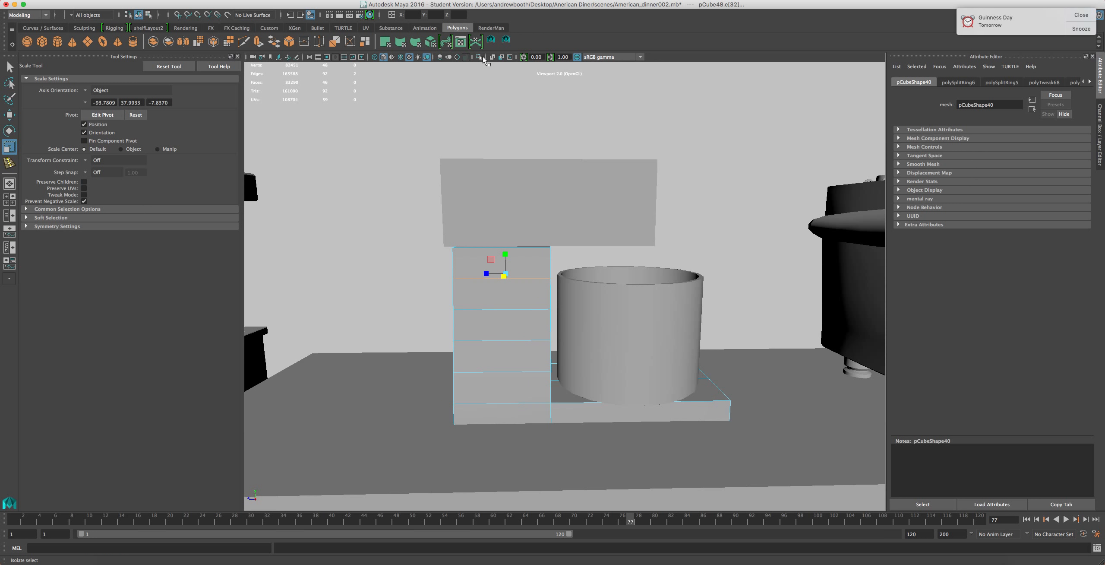
pyautogui.scroll(1, 500, 345)
pyautogui.keyDown('alt'); pyautogui.moveTo(500, 346); pyautogui.dragTo(561, 343); pyautogui.keyUp('alt')
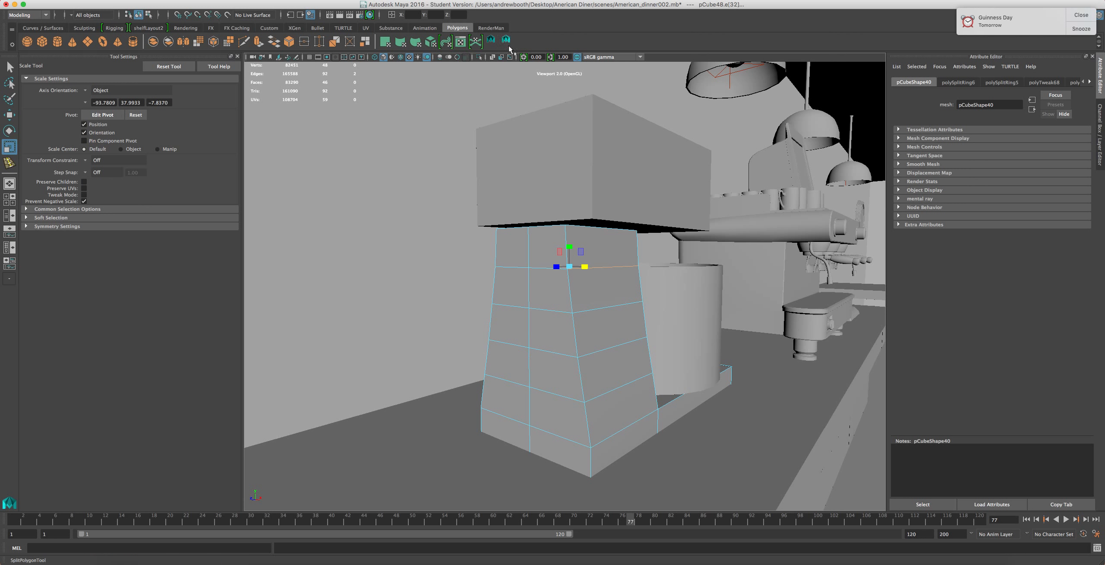
pyautogui.click(478, 59)
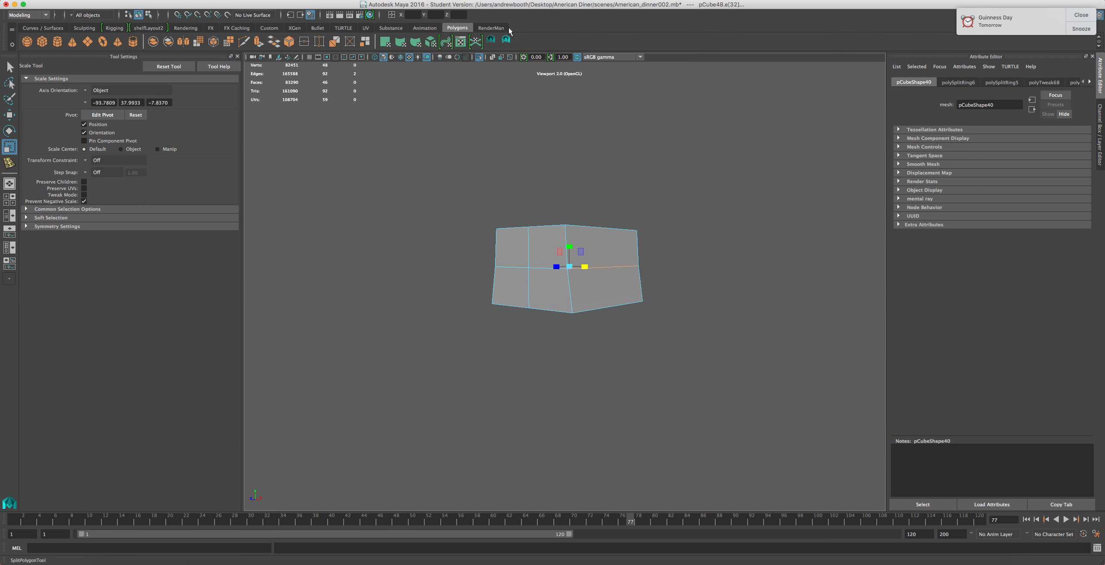
pyautogui.click(479, 58)
pyautogui.moveTo(572, 333); pyautogui.dragTo(624, 311, button='right')
pyautogui.keyDown('shift'); pyautogui.click(681, 354); pyautogui.keyUp('shift')
pyautogui.keyDown('shift'); pyautogui.click(550, 104); pyautogui.keyUp('shift')
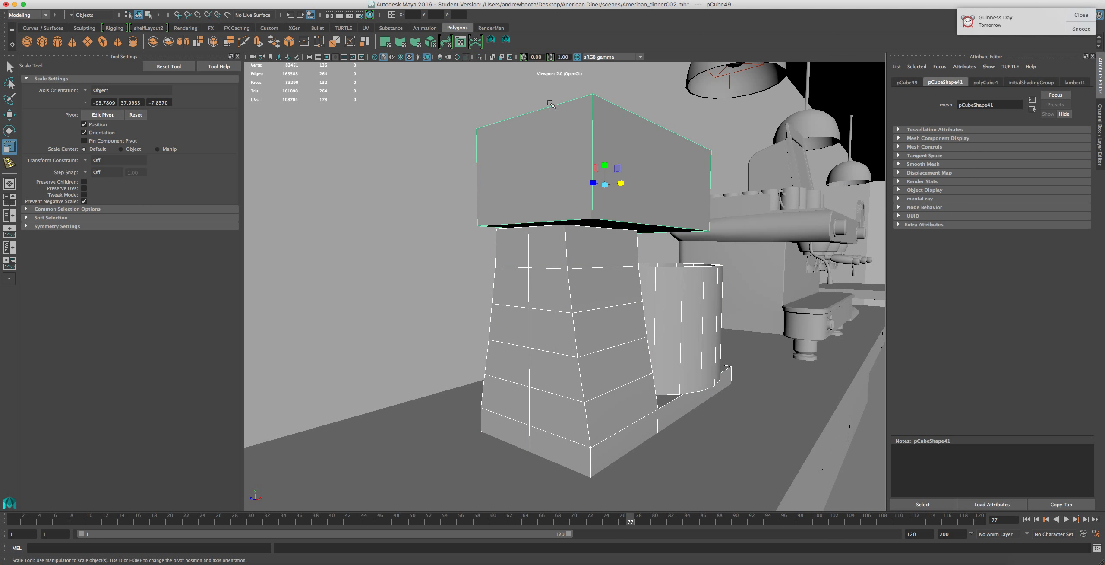
pyautogui.click(479, 57)
pyautogui.scroll(-2, 581, 317)
pyautogui.scroll(2, 580, 317)
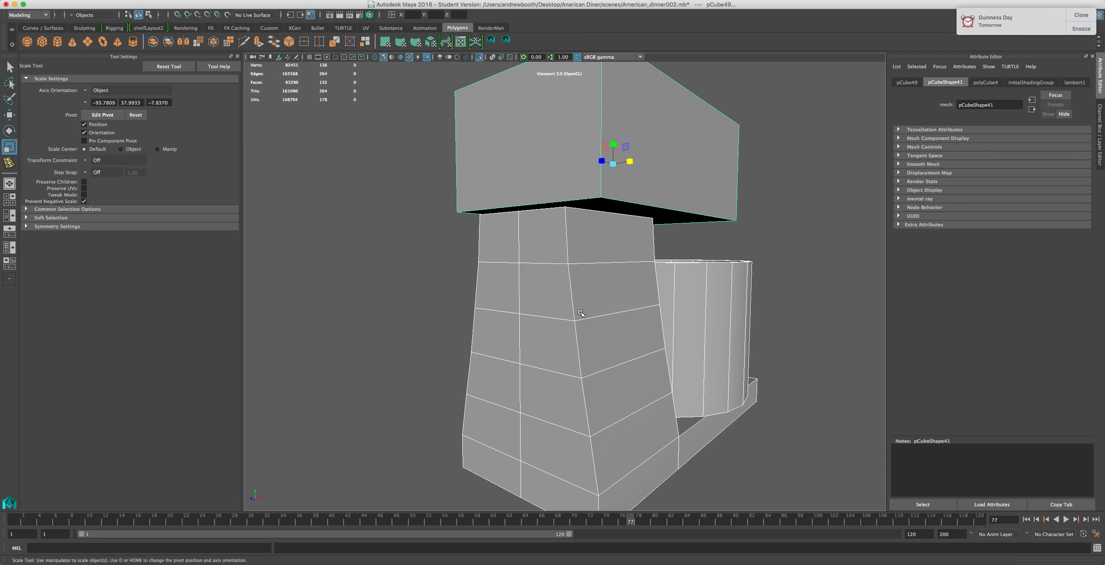
# Try to delete horizontal edge loops from the column and undo the deletions
pyautogui.keyDown('alt'); pyautogui.moveTo(580, 313); pyautogui.dragTo(681, 279); pyautogui.keyUp('alt')
pyautogui.keyDown('alt'); pyautogui.moveTo(628, 342); pyautogui.dragTo(634, 304); pyautogui.keyUp('alt')
pyautogui.moveTo(633, 289); pyautogui.dragTo(633, 266, button='right')
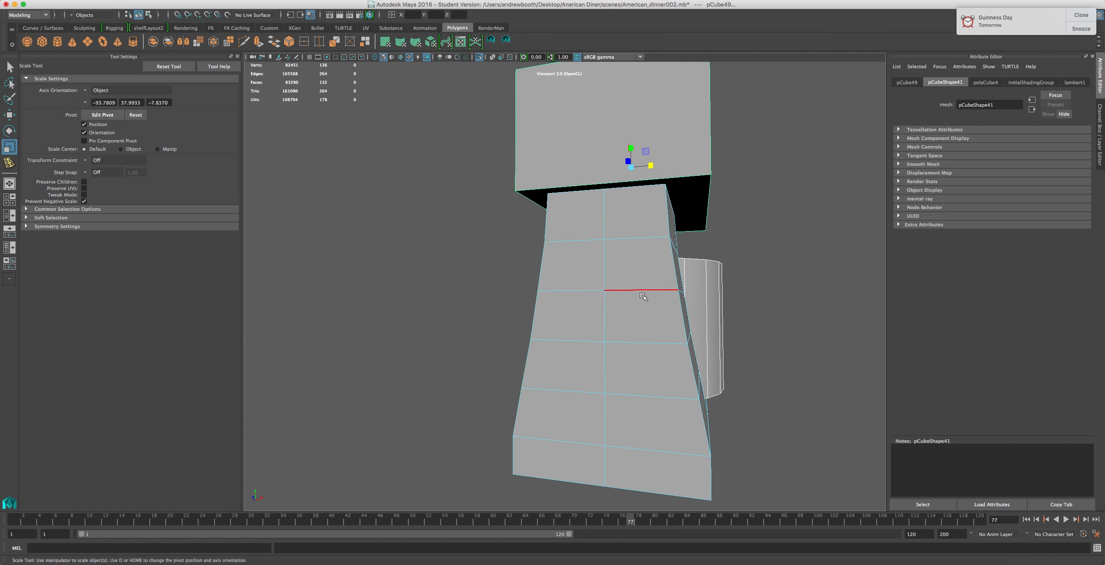
pyautogui.click(647, 295)
pyautogui.keyDown('shift'); pyautogui.click(587, 290); pyautogui.keyUp('shift')
pyautogui.press('Delete')
pyautogui.moveTo(636, 293); pyautogui.dragTo(598, 287, button='right')
pyautogui.moveTo(757, 250); pyautogui.dragTo(416, 308)
pyautogui.press('Delete')
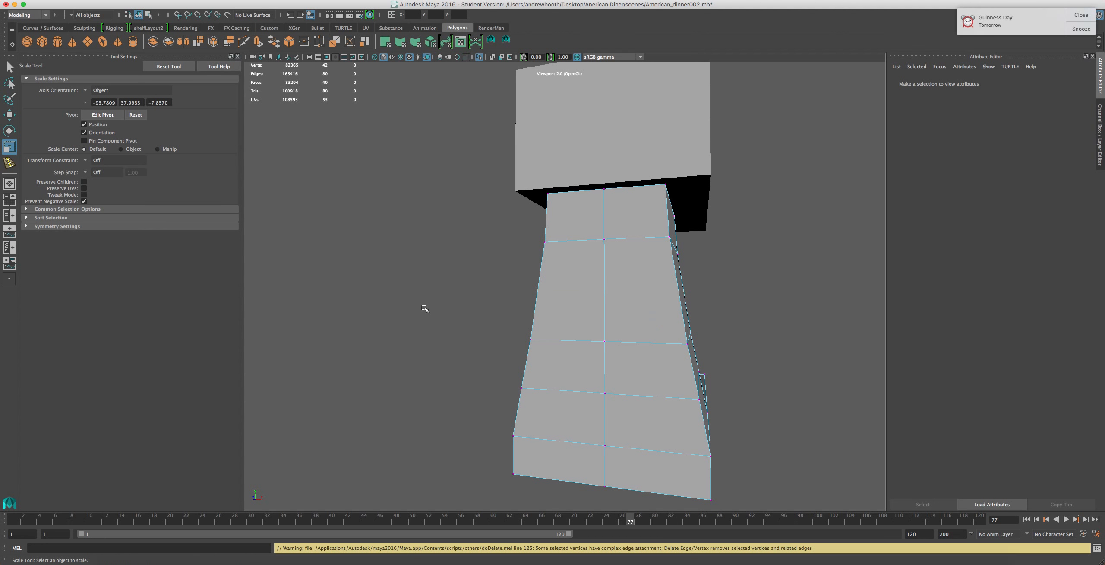
pyautogui.press('super+z')
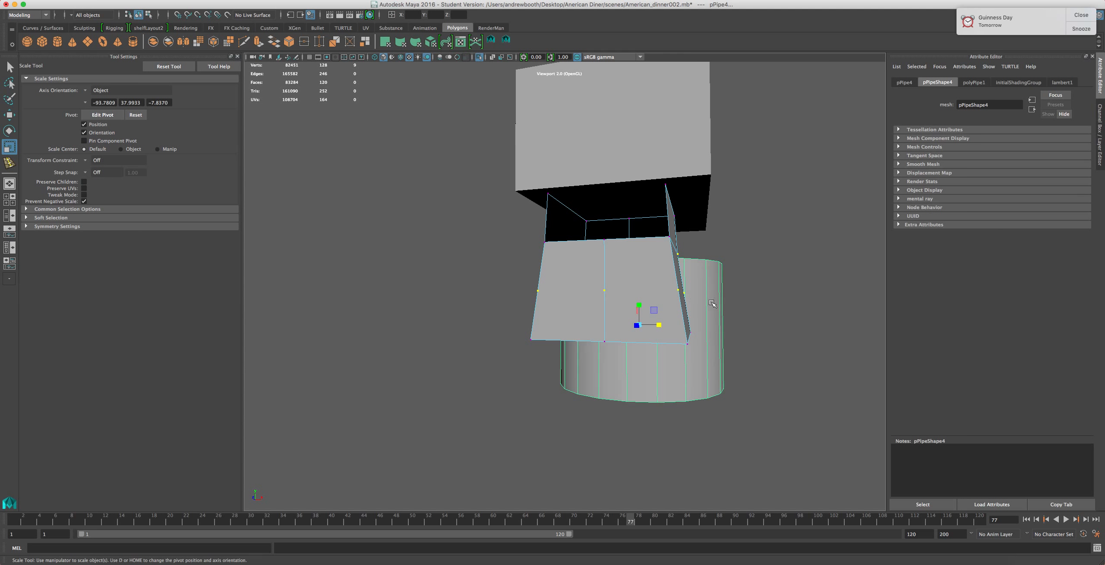
pyautogui.click(479, 56)
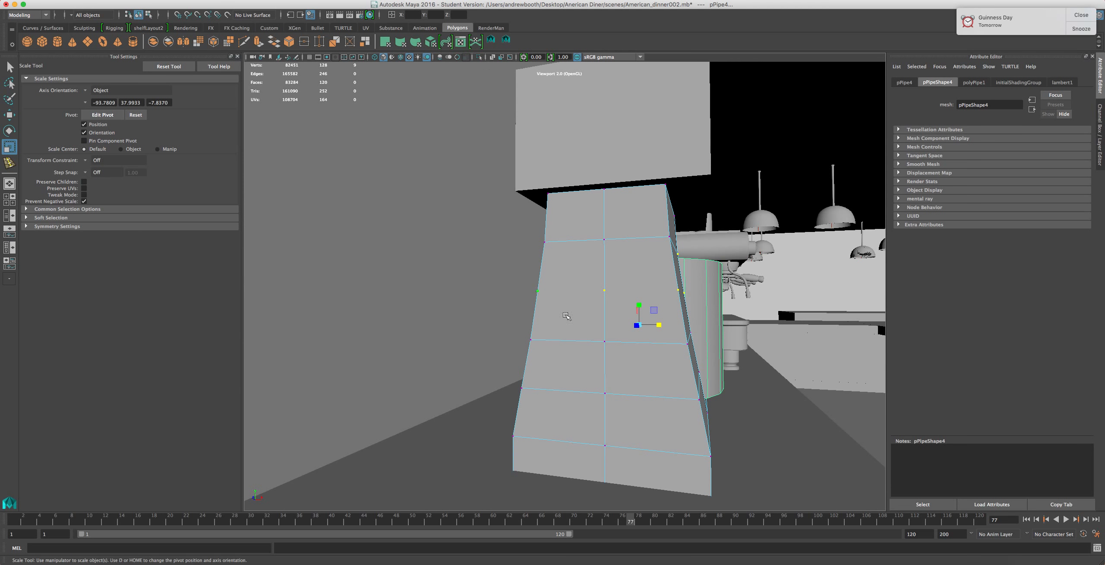
pyautogui.press('super+z')
# Delete a horizontal edge loop from the column's upper section
pyautogui.keyDown('alt'); pyautogui.moveTo(660, 303); pyautogui.dragTo(597, 289); pyautogui.keyUp('alt')
pyautogui.press('Delete')
pyautogui.keyDown('shift'); pyautogui.moveTo(585, 297); pyautogui.dragTo(577, 264, button='right'); pyautogui.keyUp('shift')
# Move and scale an edge loop on the column to adjust its taper
pyautogui.click(549, 341)
pyautogui.press('w')
pyautogui.moveTo(534, 324); pyautogui.dragTo(571, 309)
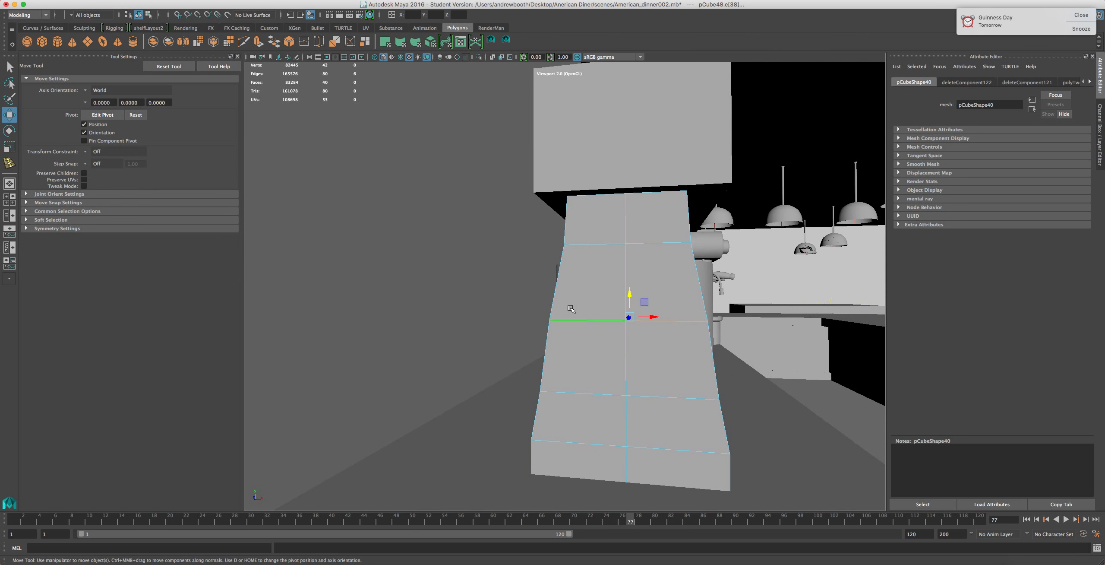
pyautogui.press('r')
pyautogui.moveTo(654, 316); pyautogui.dragTo(649, 317)
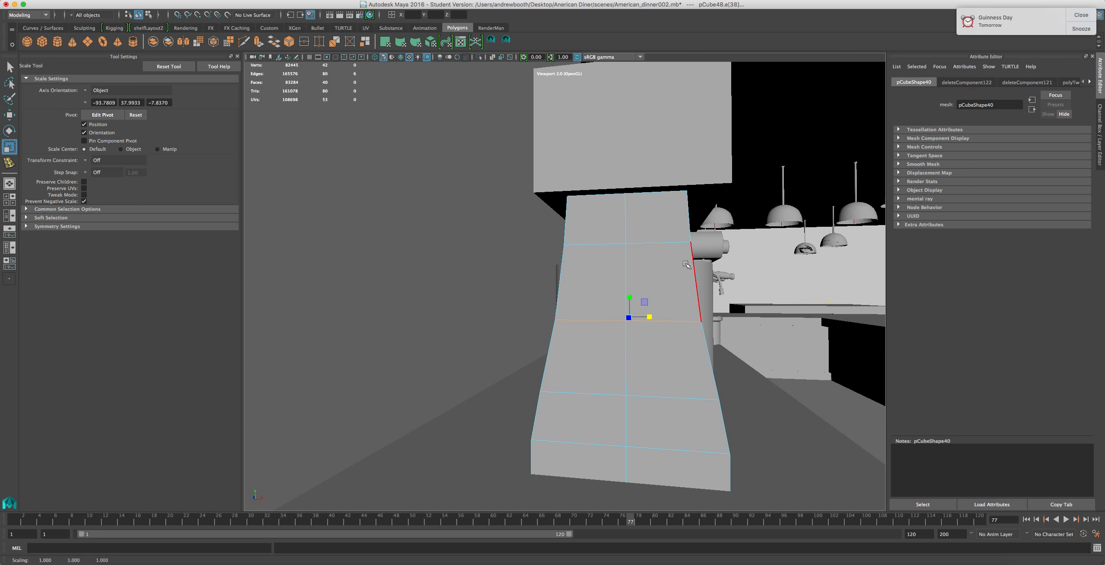
# Select the lower edge loop of the column and move it slightly upward
pyautogui.doubleClick(692, 398)
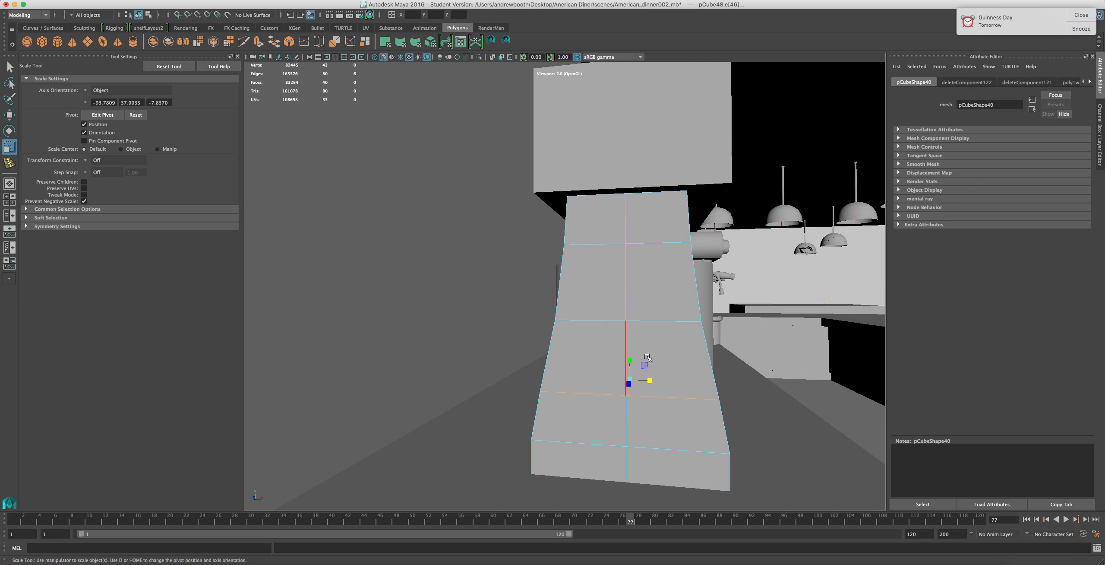
pyautogui.press('w')
pyautogui.moveTo(630, 370)
pyautogui.mouseDown()
pyautogui.moveTo(653, 372)
pyautogui.moveTo(582, 363)
pyautogui.moveTo(636, 363)
pyautogui.mouseUp()
pyautogui.press('r')
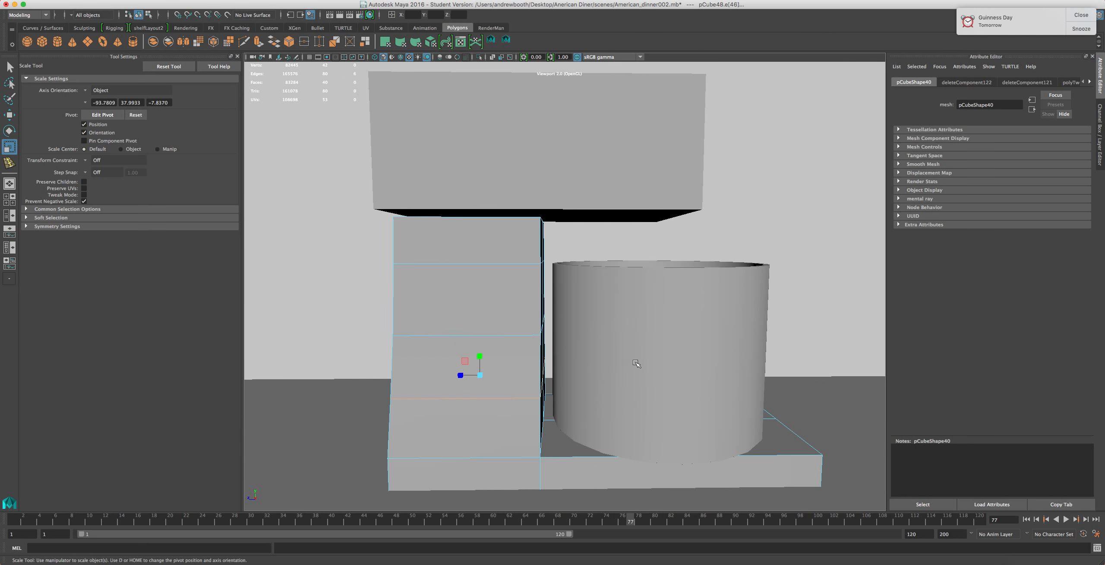
# Exit isolation and orbit out to view the whole mixer model
pyautogui.click(667, 357)
pyautogui.keyDown('shift'); pyautogui.click(528, 152); pyautogui.keyUp('shift')
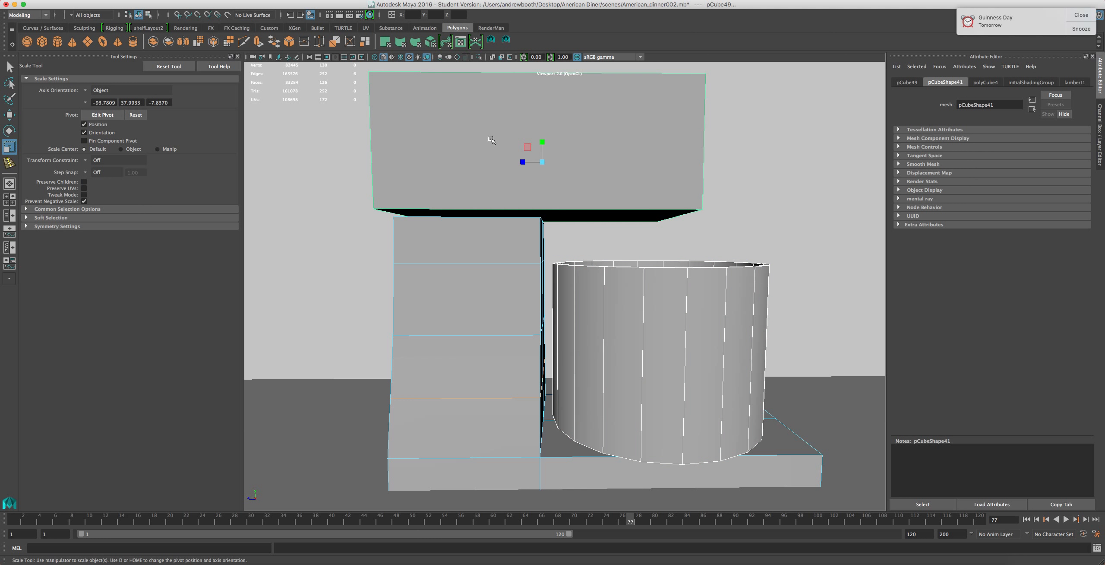
pyautogui.click(479, 57)
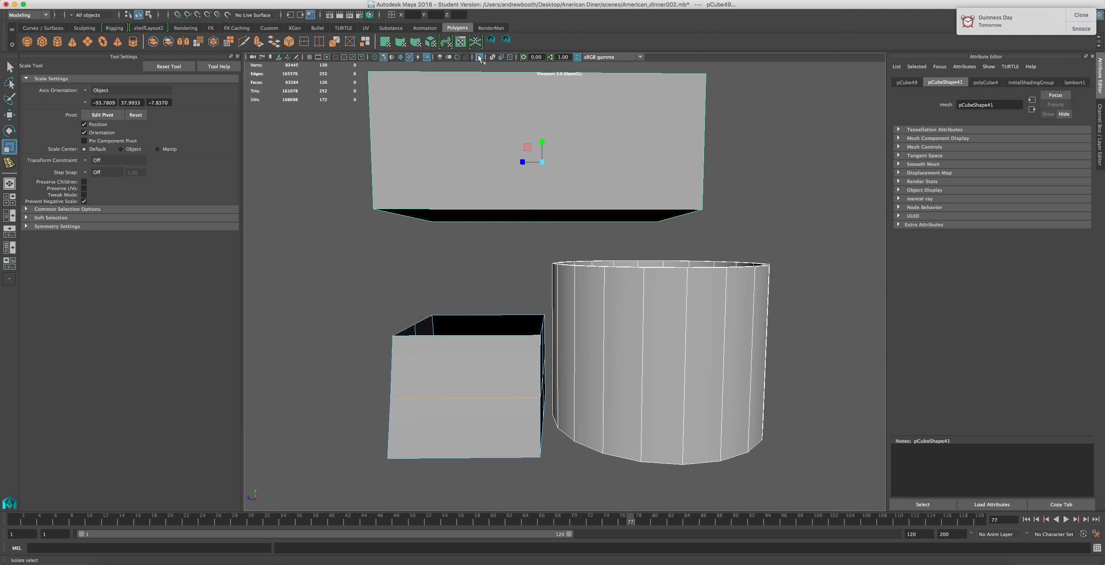
pyautogui.click(479, 58)
pyautogui.moveTo(476, 273); pyautogui.dragTo(514, 264, button='right')
pyautogui.keyDown('shift'); pyautogui.click(693, 323); pyautogui.keyUp('shift')
pyautogui.keyDown('shift'); pyautogui.click(561, 142); pyautogui.keyUp('shift')
pyautogui.scroll(-5, 460, 236)
pyautogui.keyDown('alt'); pyautogui.moveTo(468, 271); pyautogui.dragTo(515, 277); pyautogui.keyUp('alt')
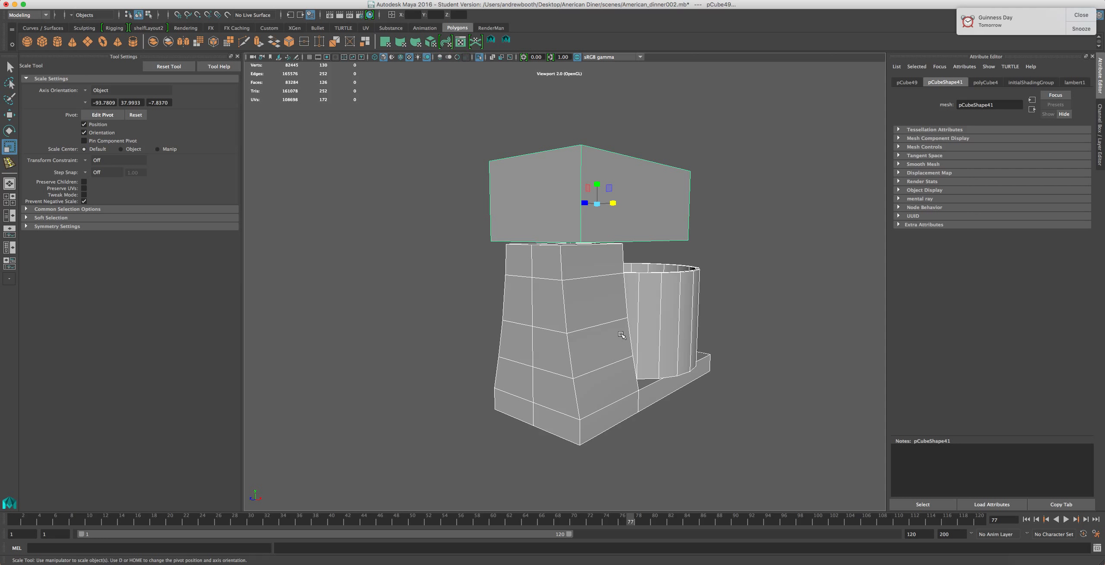
# Show the whole diner scene again and frame the espresso machine to inspect it
pyautogui.click(479, 58)
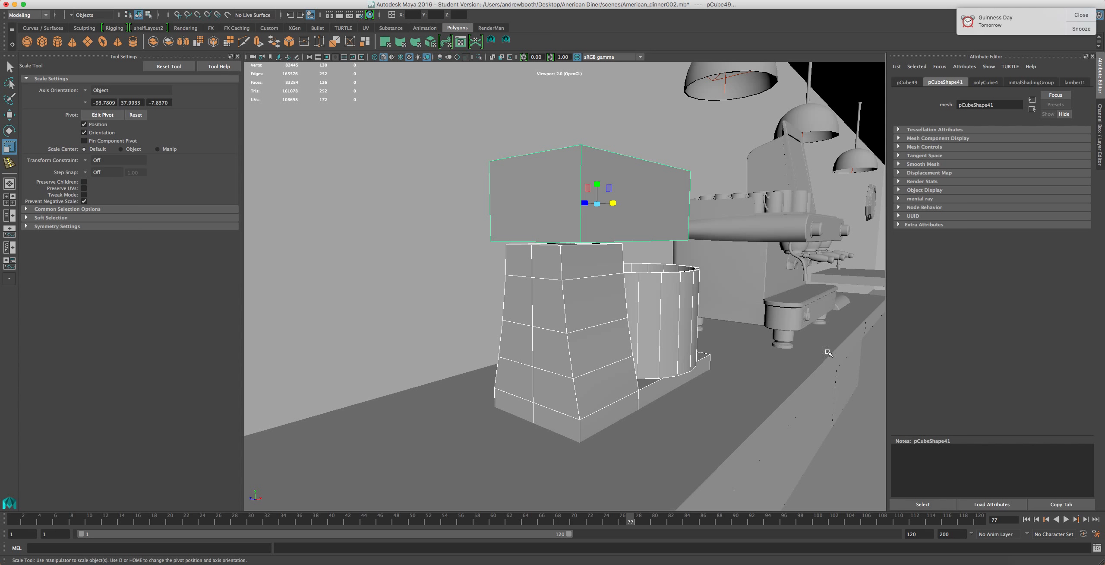
pyautogui.click(778, 305)
pyautogui.press('f')
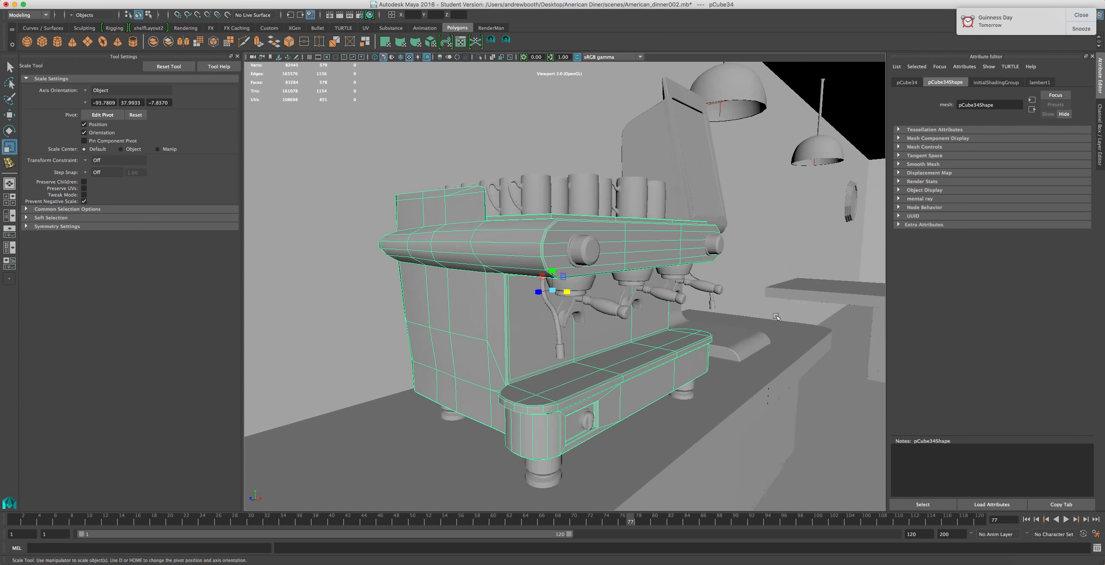
pyautogui.scroll(10, 710, 362)
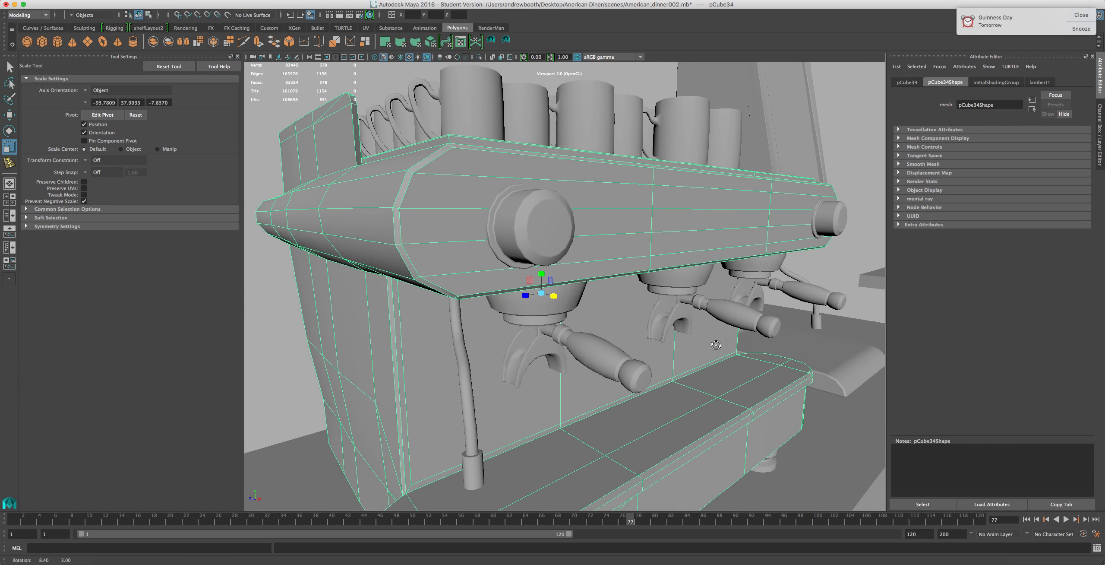
pyautogui.scroll(-5, 561, 177)
pyautogui.click(482, 112)
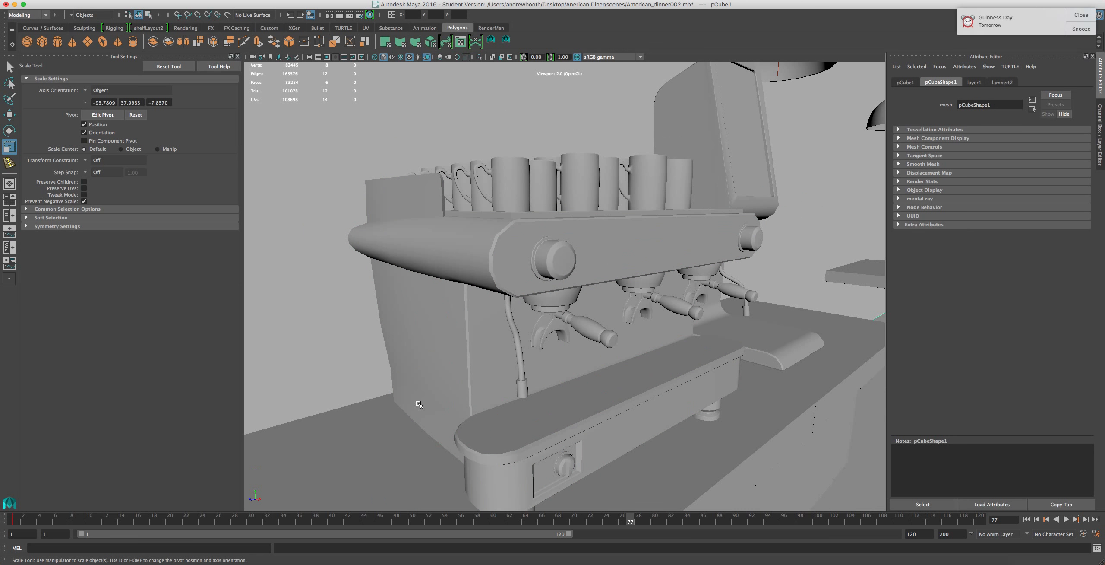
# Inspect the espresso machine's steam pipe and front body up close
pyautogui.click(511, 313)
pyautogui.scroll(5, 486, 384)
pyautogui.scroll(-3, 487, 383)
pyautogui.scroll(3, 488, 382)
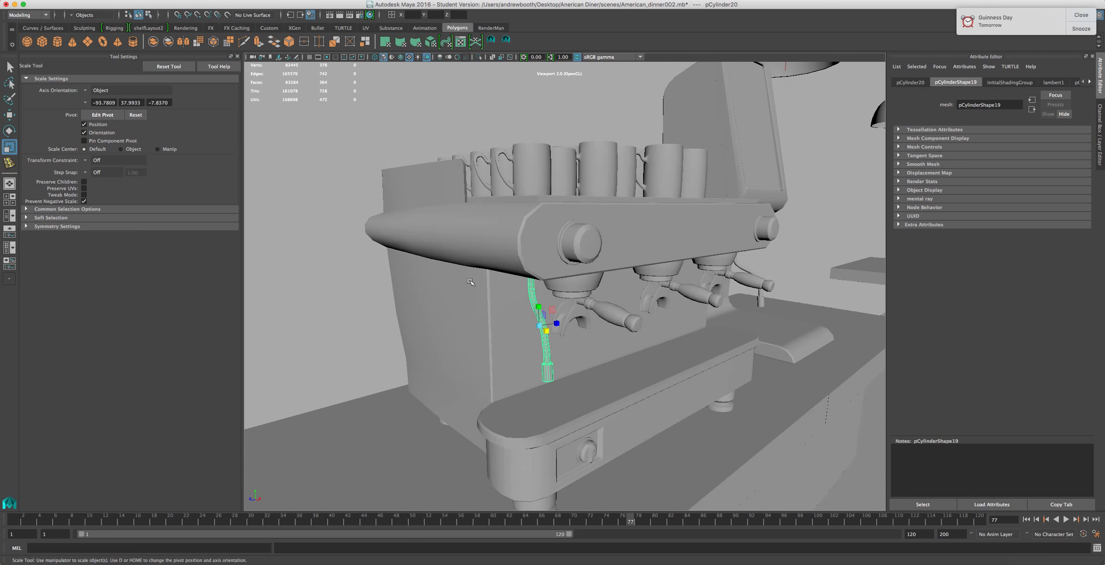
pyautogui.click(512, 264)
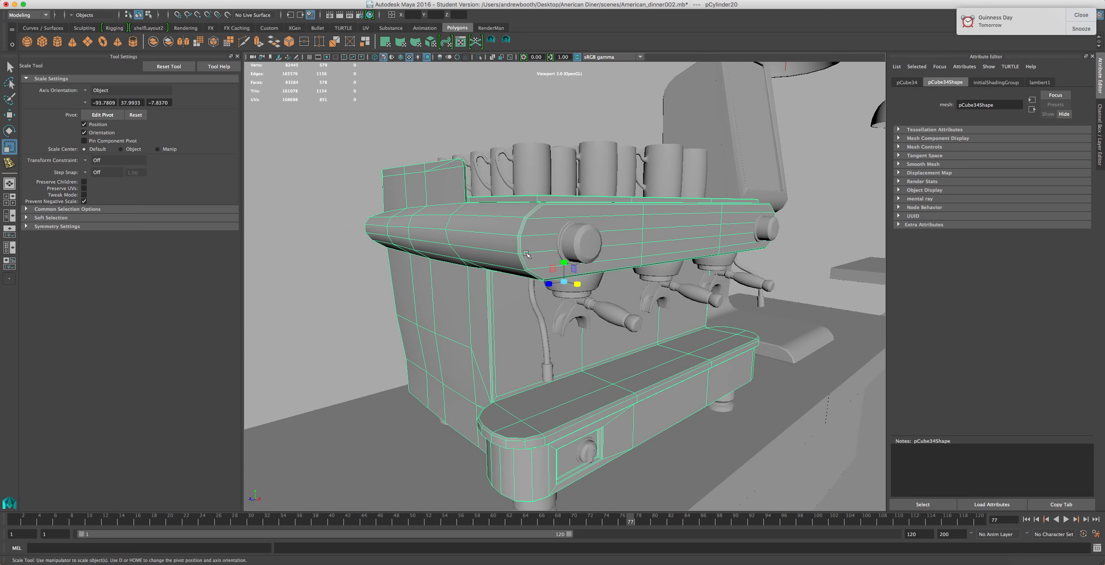
pyautogui.scroll(5, 577, 240)
pyautogui.click(598, 202)
pyautogui.click(405, 338)
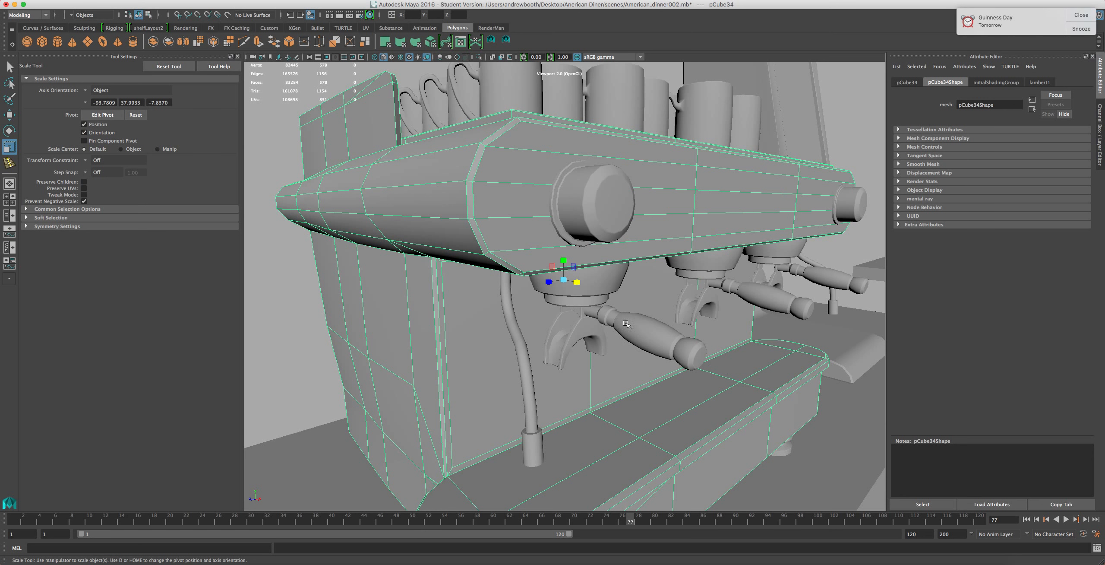
pyautogui.scroll(-3, 626, 334)
pyautogui.scroll(3, 583, 362)
# Examine the espresso machine's front knob and zoom back out to the machine
pyautogui.click(622, 140)
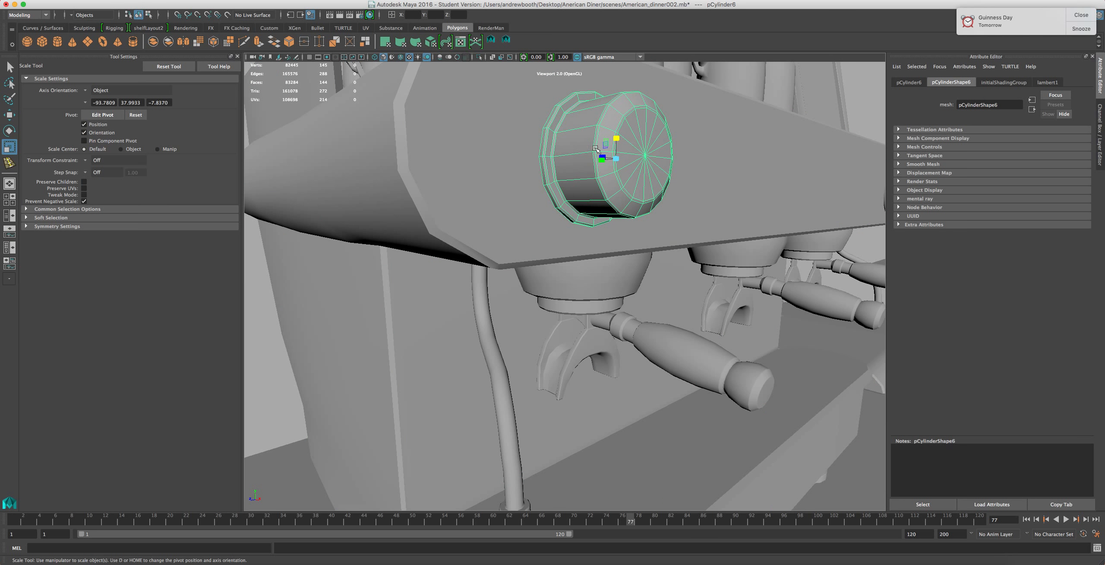
pyautogui.scroll(3, 560, 172)
pyautogui.scroll(-5, 559, 174)
pyautogui.scroll(-4, 559, 177)
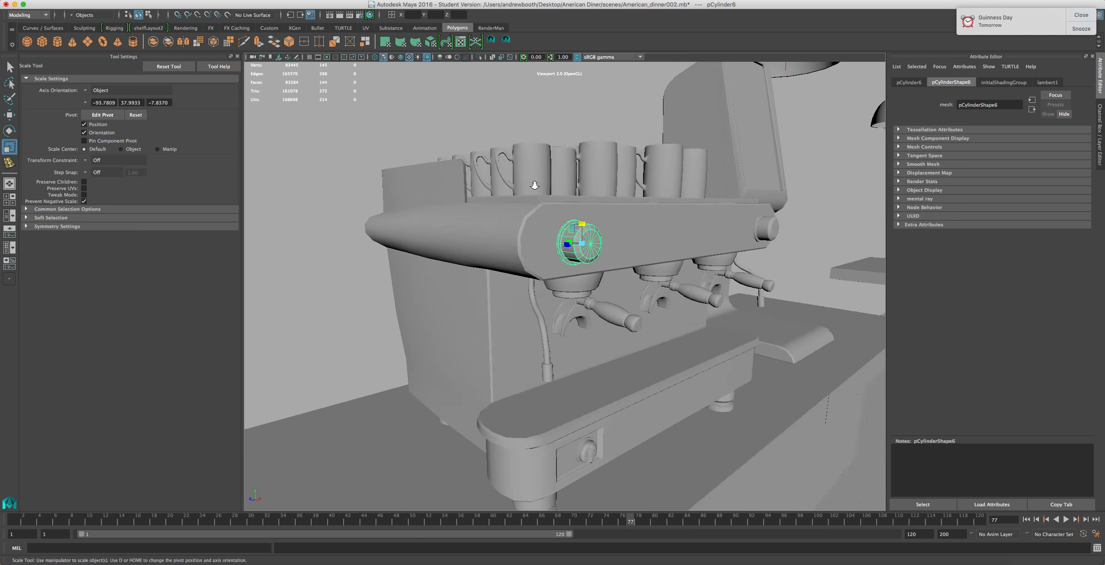
pyautogui.scroll(5, 534, 187)
pyautogui.scroll(-3, 546, 222)
pyautogui.click(456, 257)
# Select the mixer's column, head and bowl in turn, briefly isolating the bowl to orbit around it
pyautogui.click(400, 407)
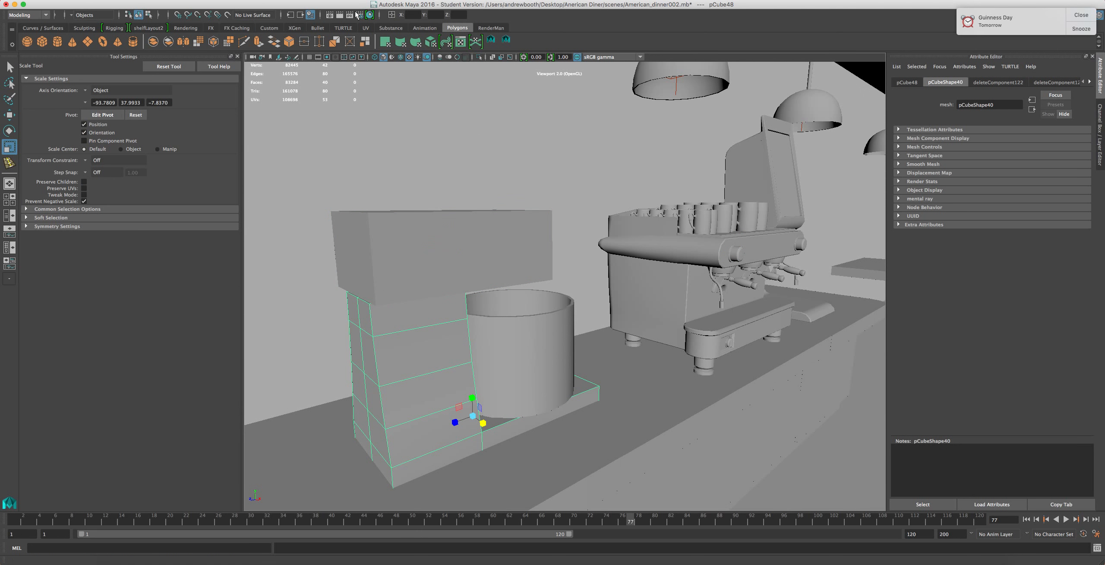
pyautogui.click(460, 265)
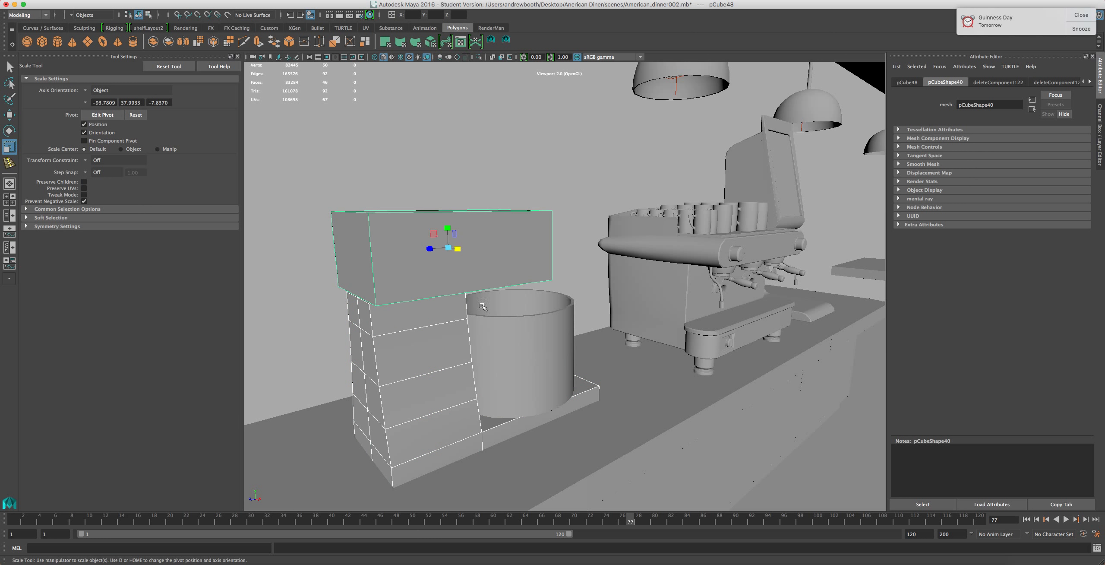
pyautogui.click(507, 349)
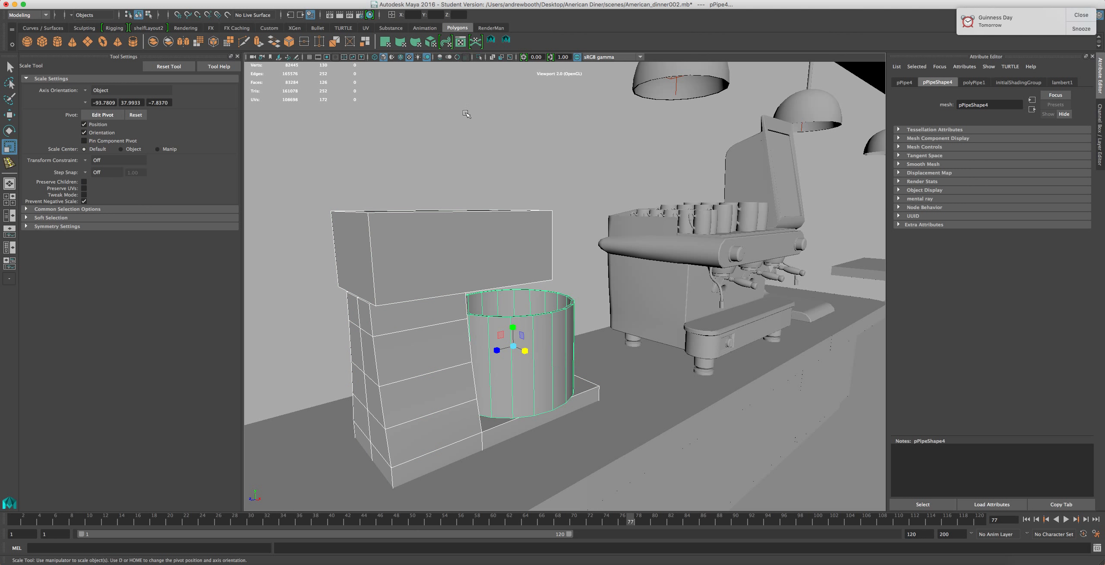
pyautogui.click(479, 56)
pyautogui.keyDown('alt'); pyautogui.moveTo(596, 388); pyautogui.dragTo(522, 427); pyautogui.keyUp('alt')
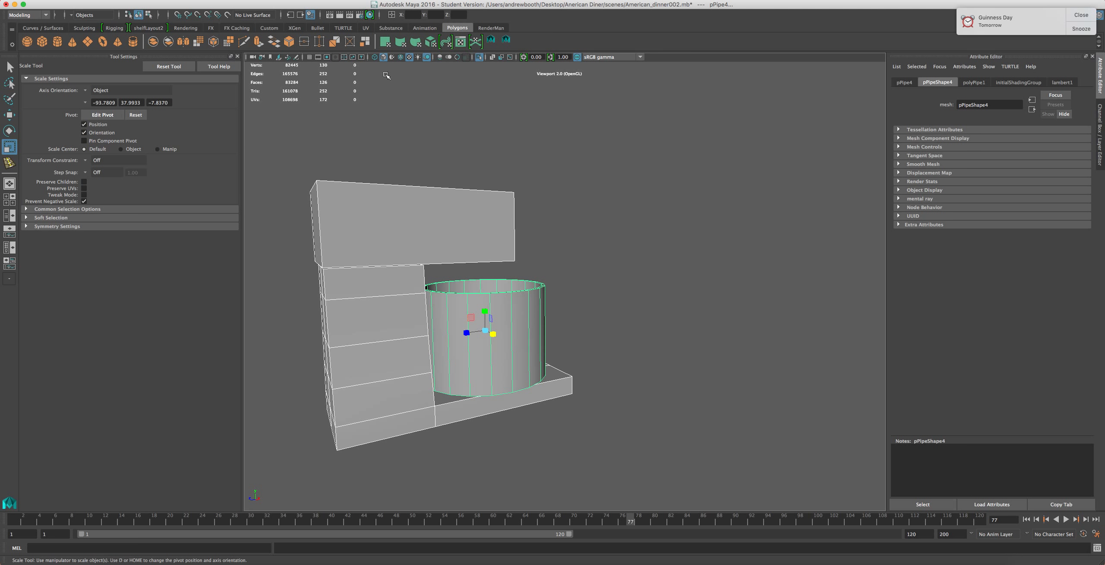
pyautogui.click(479, 58)
# Orbit around the mixer on the counter to view it from several angles
pyautogui.click(725, 246)
pyautogui.scroll(-6, 725, 248)
pyautogui.click(273, 376)
pyautogui.scroll(-3, 288, 394)
pyautogui.keyDown('alt'); pyautogui.moveTo(288, 374); pyautogui.dragTo(238, 369, button='middle'); pyautogui.keyUp('alt')
pyautogui.click(381, 354)
pyautogui.scroll(10, 381, 354)
pyautogui.keyDown('alt'); pyautogui.moveTo(422, 316); pyautogui.dragTo(479, 351, button='middle'); pyautogui.keyUp('alt')
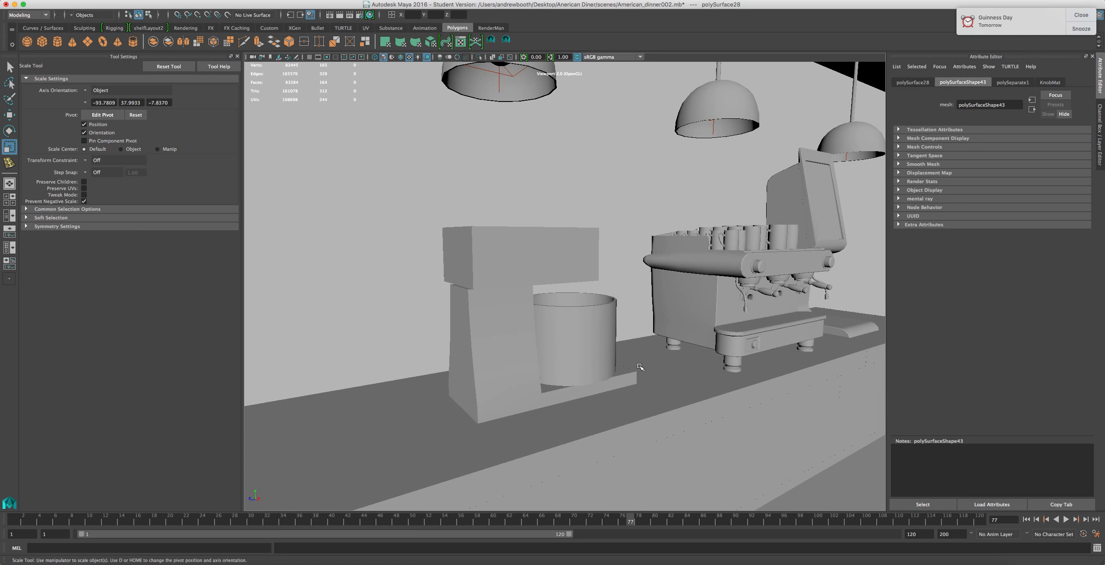
# Zoom in on the mixer's bowl and examine it from close range
pyautogui.scroll(5, 665, 363)
pyautogui.scroll(-5, 666, 363)
pyautogui.keyDown('alt'); pyautogui.moveTo(511, 285); pyautogui.dragTo(548, 290, button='middle'); pyautogui.keyUp('alt')
pyautogui.scroll(2, 549, 291)
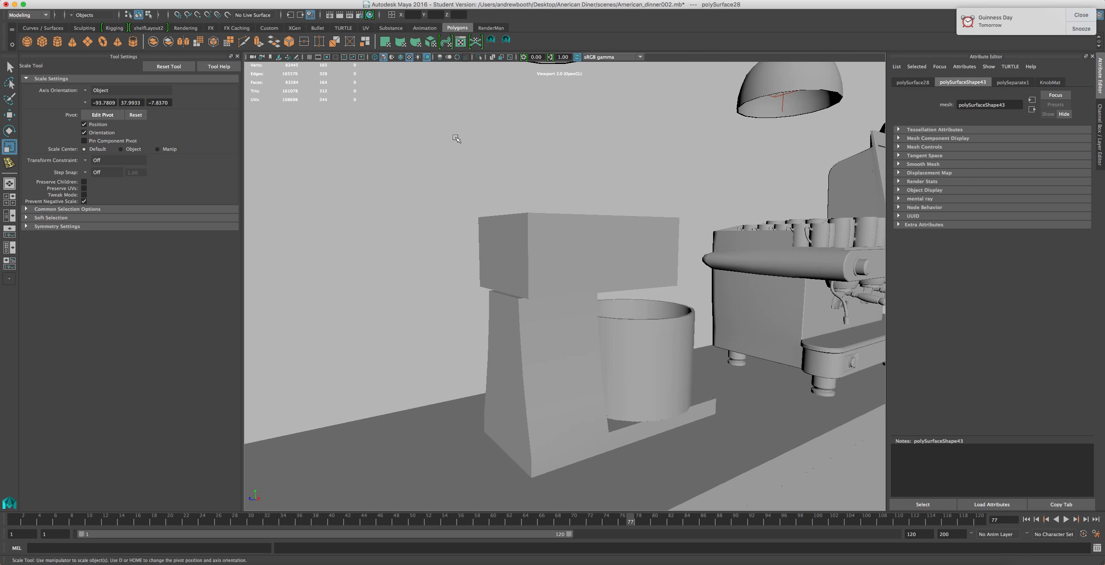
pyautogui.scroll(-3, 642, 382)
pyautogui.scroll(5, 647, 366)
pyautogui.click(649, 364)
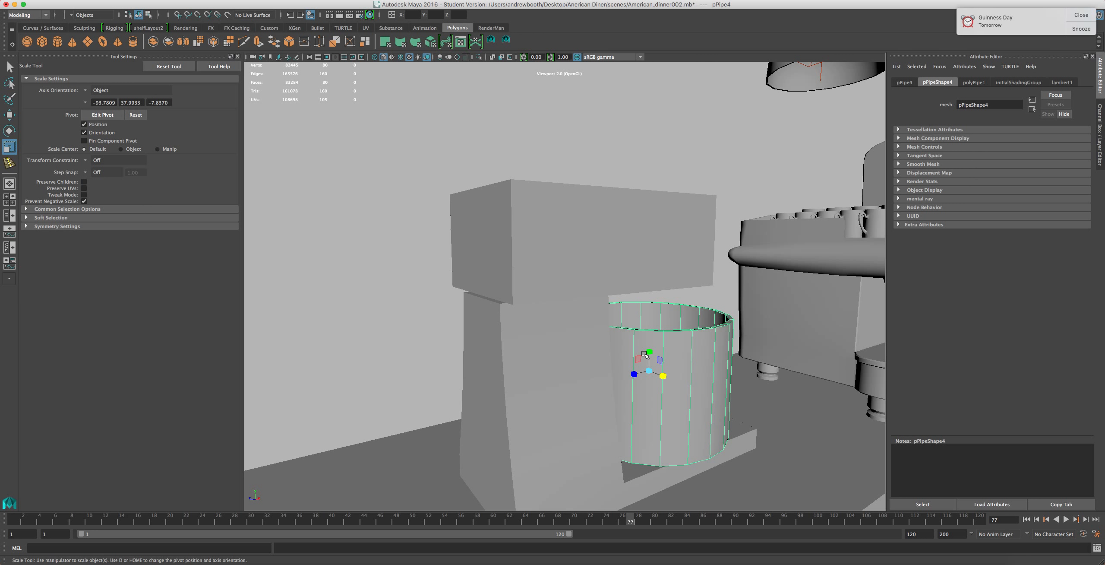
pyautogui.keyDown('alt'); pyautogui.moveTo(647, 361); pyautogui.dragTo(643, 367); pyautogui.keyUp('alt')
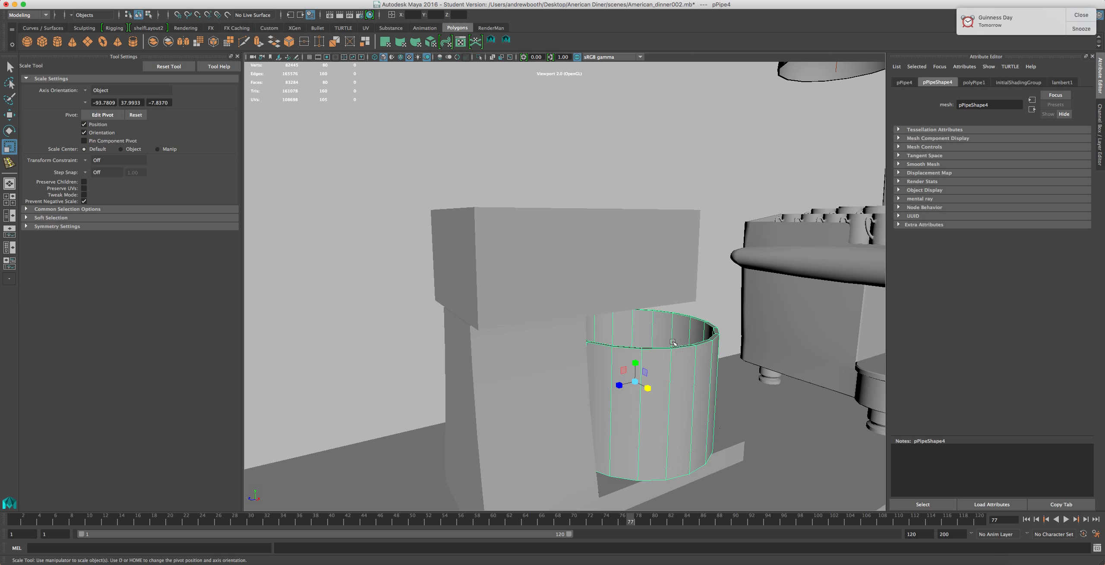
pyautogui.keyDown('alt'); pyautogui.moveTo(690, 358); pyautogui.dragTo(543, 407); pyautogui.keyUp('alt')
pyautogui.scroll(5, 700, 301)
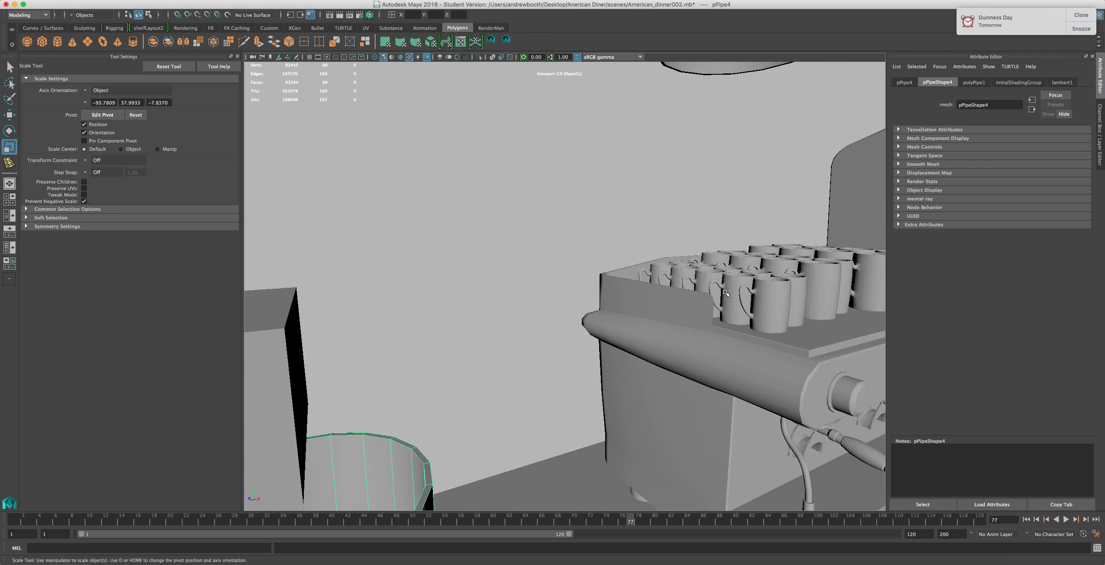
# Inspect the espresso machine's upper edge and cup rack up close
pyautogui.click(709, 309)
pyautogui.scroll(5, 710, 310)
pyautogui.keyDown('alt'); pyautogui.moveTo(802, 312); pyautogui.dragTo(752, 275); pyautogui.keyUp('alt')
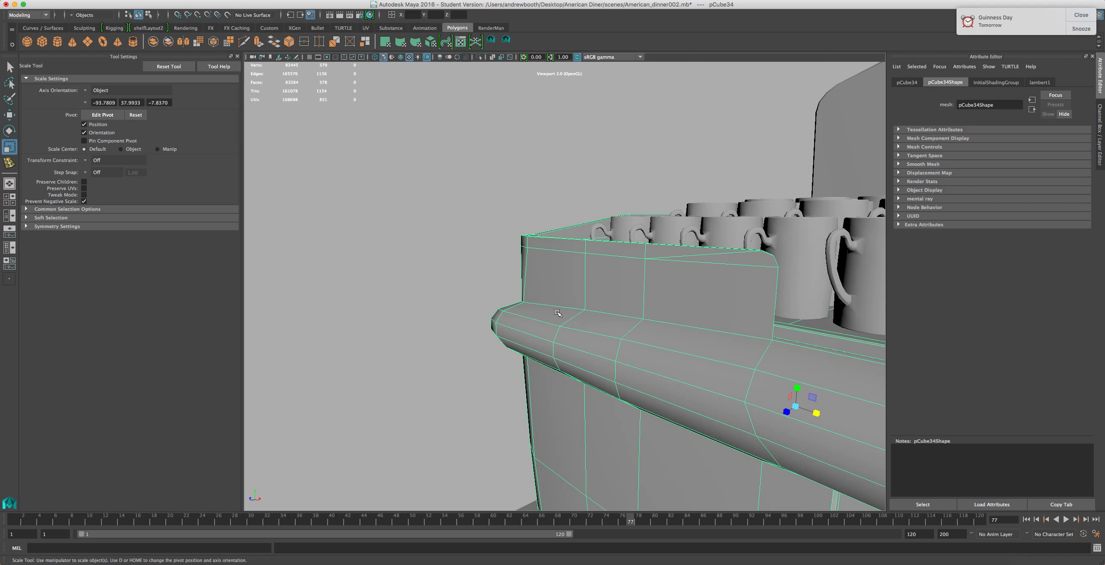
pyautogui.keyDown('alt'); pyautogui.moveTo(557, 312); pyautogui.dragTo(526, 336); pyautogui.keyUp('alt')
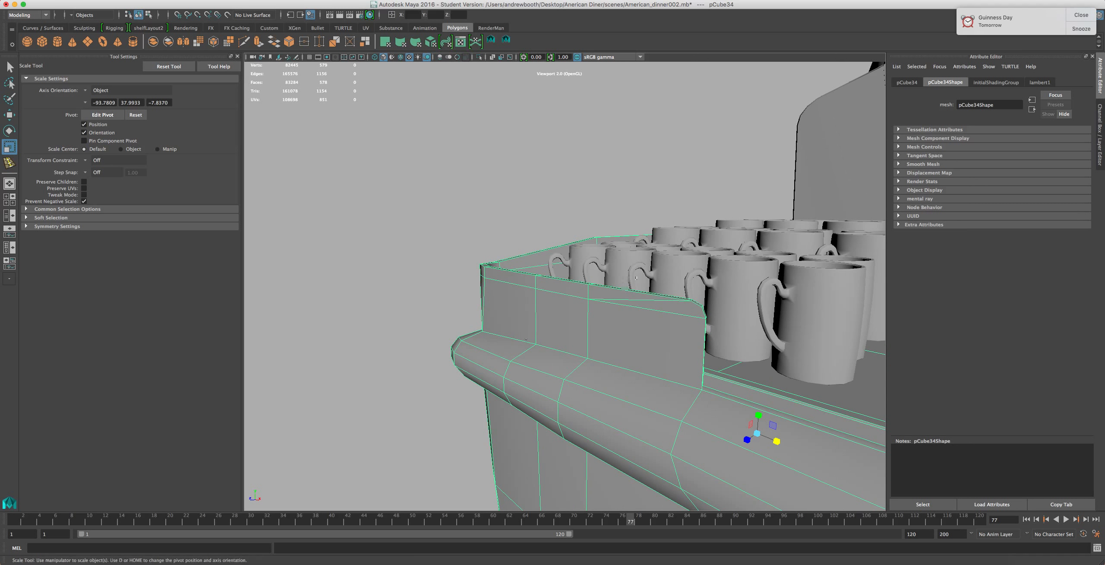
pyautogui.click(648, 284)
pyautogui.click(631, 273)
pyautogui.keyDown('alt'); pyautogui.moveTo(629, 275); pyautogui.dragTo(579, 193, button='middle'); pyautogui.keyUp('alt')
pyautogui.click(560, 243)
pyautogui.keyDown('alt'); pyautogui.moveTo(560, 243); pyautogui.dragTo(509, 287, button='right'); pyautogui.keyUp('alt')
pyautogui.keyDown('alt'); pyautogui.moveTo(509, 287); pyautogui.dragTo(644, 176, button='middle'); pyautogui.keyUp('alt')
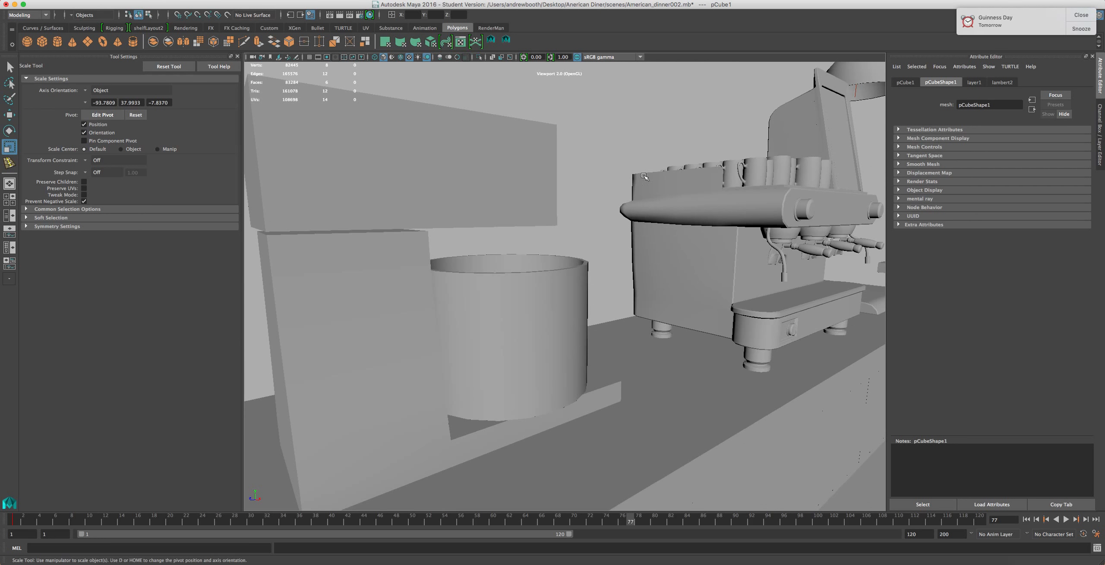
# Compare the mixer's column with the espresso machine by selecting each and zooming out
pyautogui.click(447, 173)
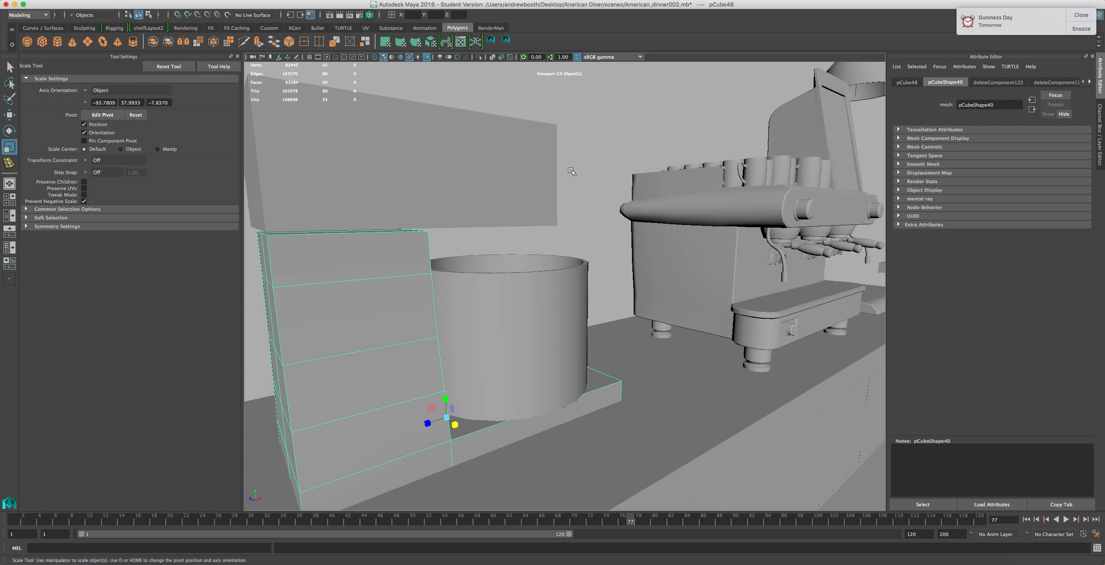
pyautogui.click(665, 177)
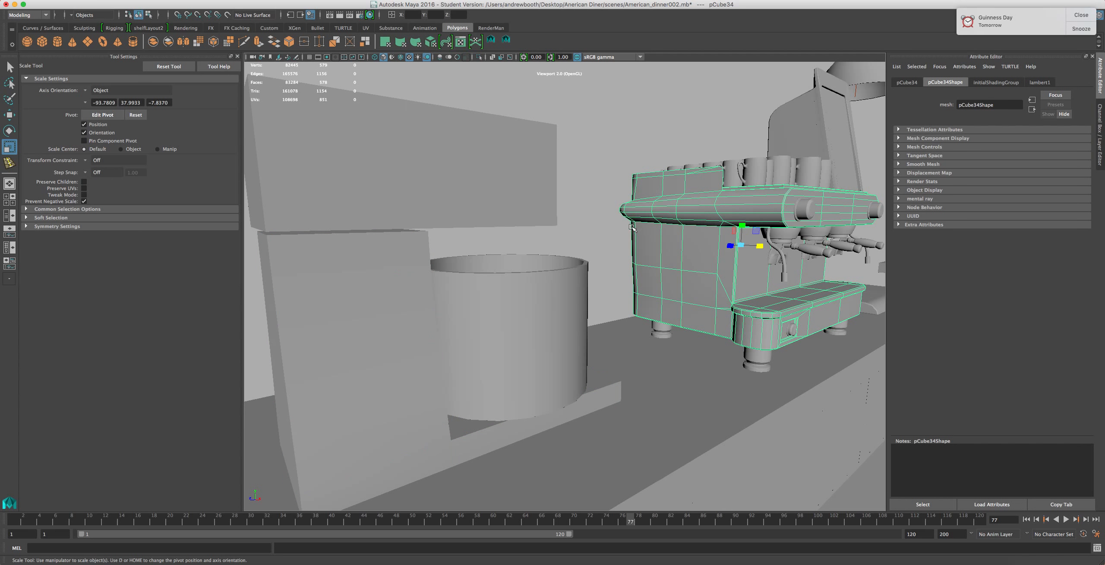
pyautogui.scroll(-8, 631, 227)
pyautogui.scroll(5, 631, 230)
pyautogui.scroll(-6, 631, 230)
pyautogui.scroll(2, 613, 255)
pyautogui.keyDown('alt'); pyautogui.moveTo(537, 282); pyautogui.dragTo(620, 276); pyautogui.keyUp('alt')
pyautogui.scroll(5, 619, 276)
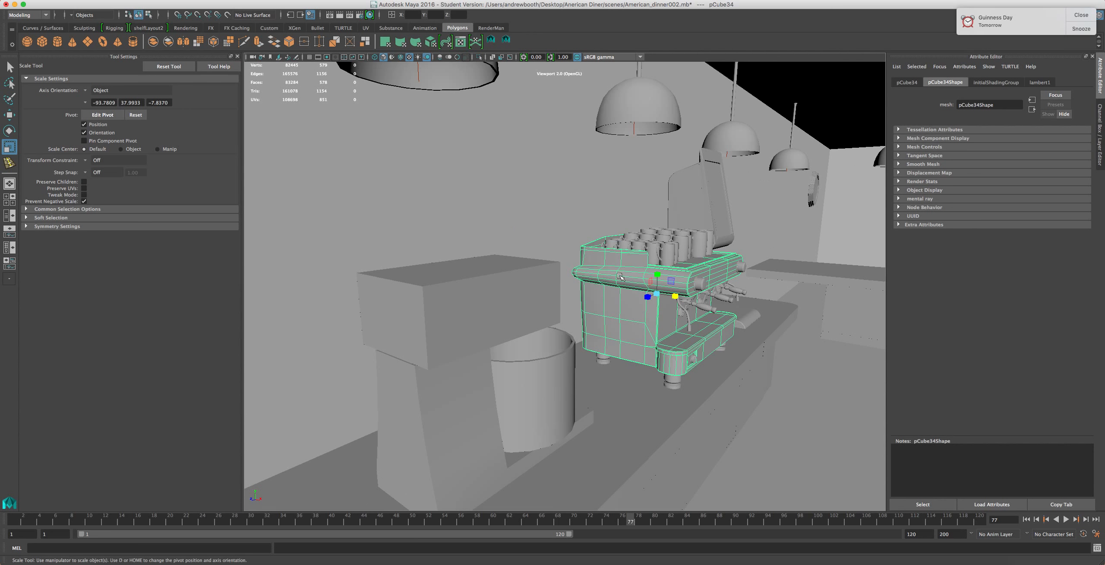
# Select the mixer's head and switch the viewport to use all lights
pyautogui.click(718, 197)
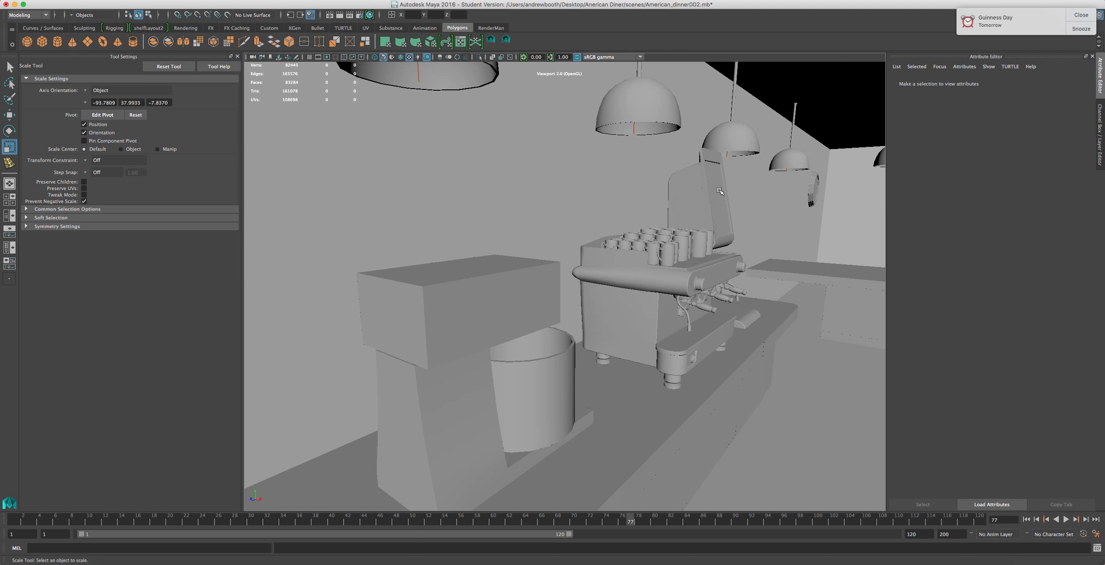
pyautogui.keyDown('alt'); pyautogui.moveTo(501, 256); pyautogui.dragTo(569, 153, button='middle'); pyautogui.keyUp('alt')
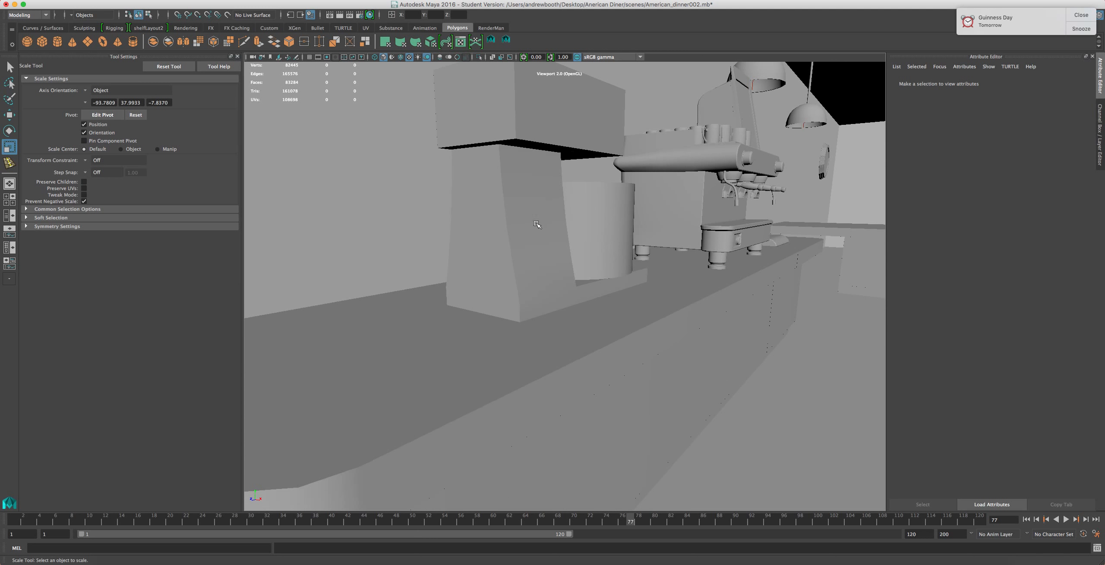
pyautogui.click(536, 223)
pyautogui.keyDown('shift'); pyautogui.click(599, 214); pyautogui.keyUp('shift')
pyautogui.keyDown('shift'); pyautogui.click(498, 104); pyautogui.keyUp('shift')
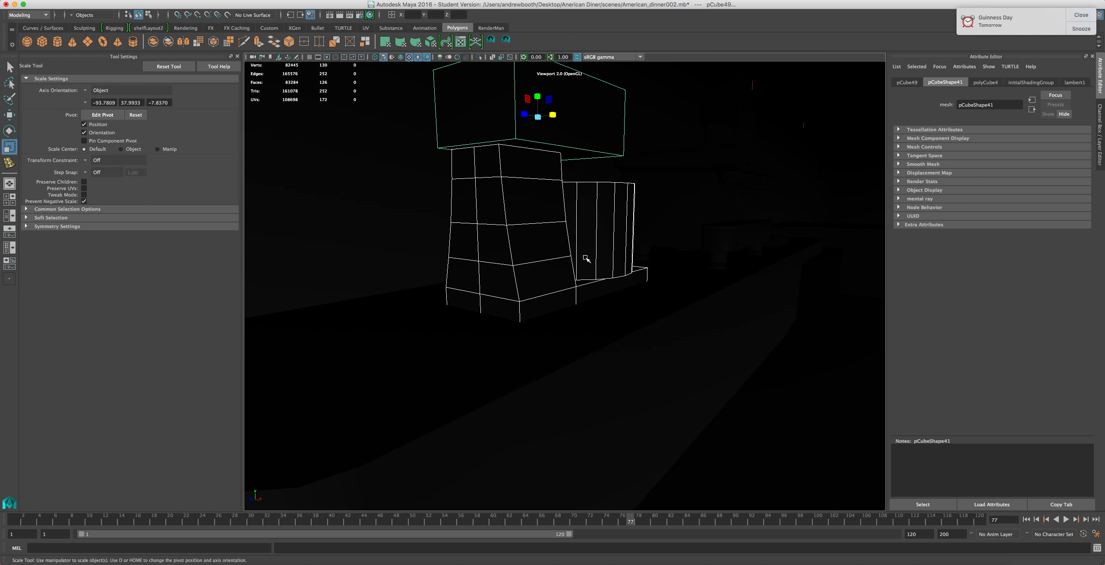
# Orbit out to view the lit diner scene around the mixer
pyautogui.scroll(-3, 585, 260)
pyautogui.keyDown('alt'); pyautogui.moveTo(544, 260); pyautogui.dragTo(338, 268); pyautogui.keyUp('alt')
pyautogui.keyDown('alt'); pyautogui.moveTo(602, 347); pyautogui.dragTo(548, 300, button='middle'); pyautogui.keyUp('alt')
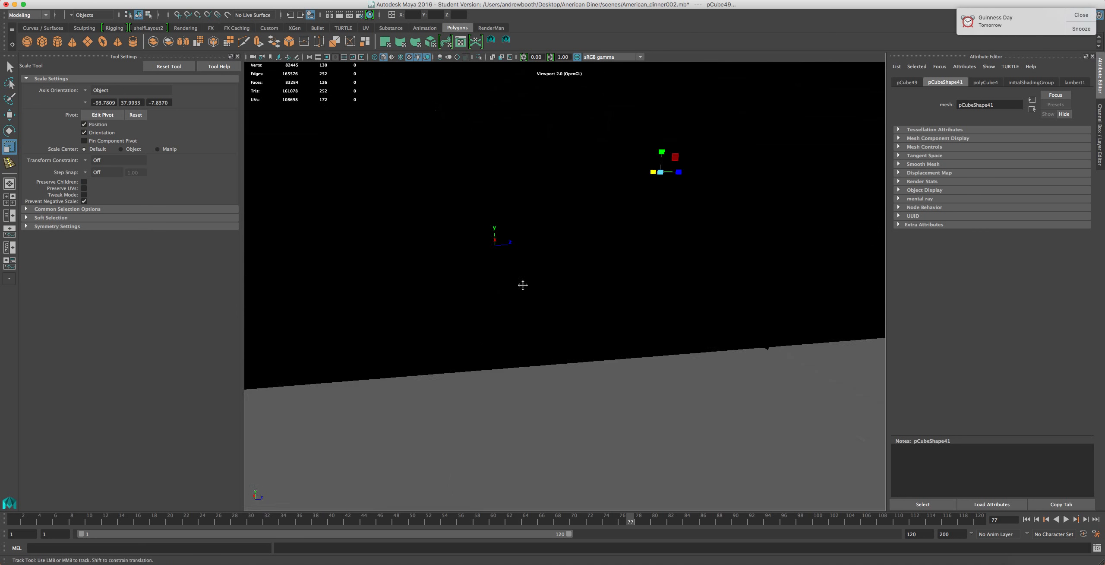
pyautogui.keyDown('alt'); pyautogui.moveTo(491, 246); pyautogui.dragTo(592, 258); pyautogui.keyUp('alt')
pyautogui.keyDown('alt'); pyautogui.moveTo(589, 256); pyautogui.dragTo(773, 301, button='middle'); pyautogui.keyUp('alt')
pyautogui.keyDown('alt'); pyautogui.moveTo(636, 305); pyautogui.dragTo(620, 285); pyautogui.keyUp('alt')
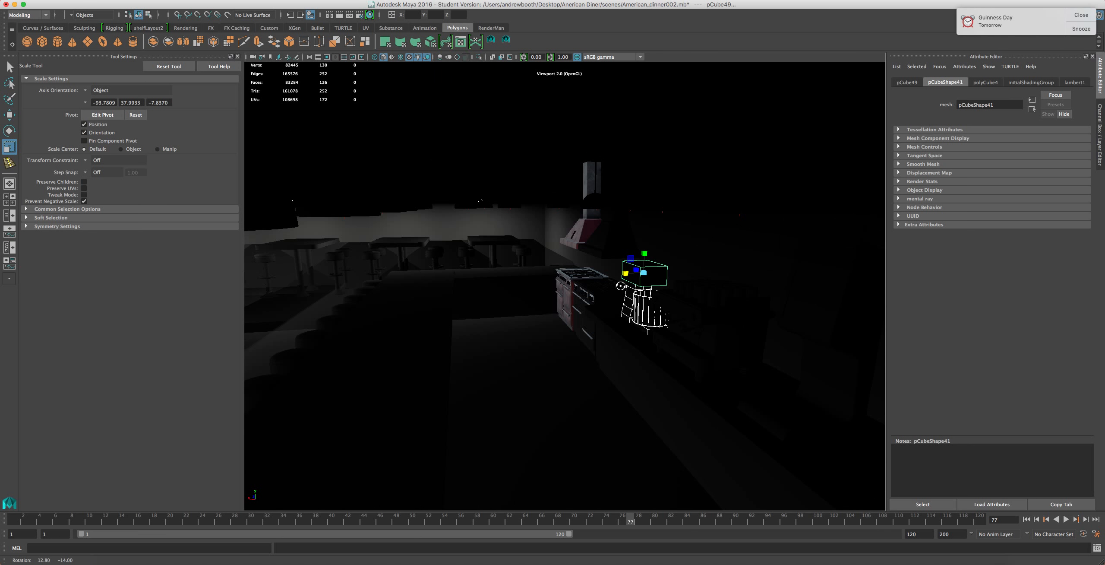
pyautogui.scroll(5, 466, 264)
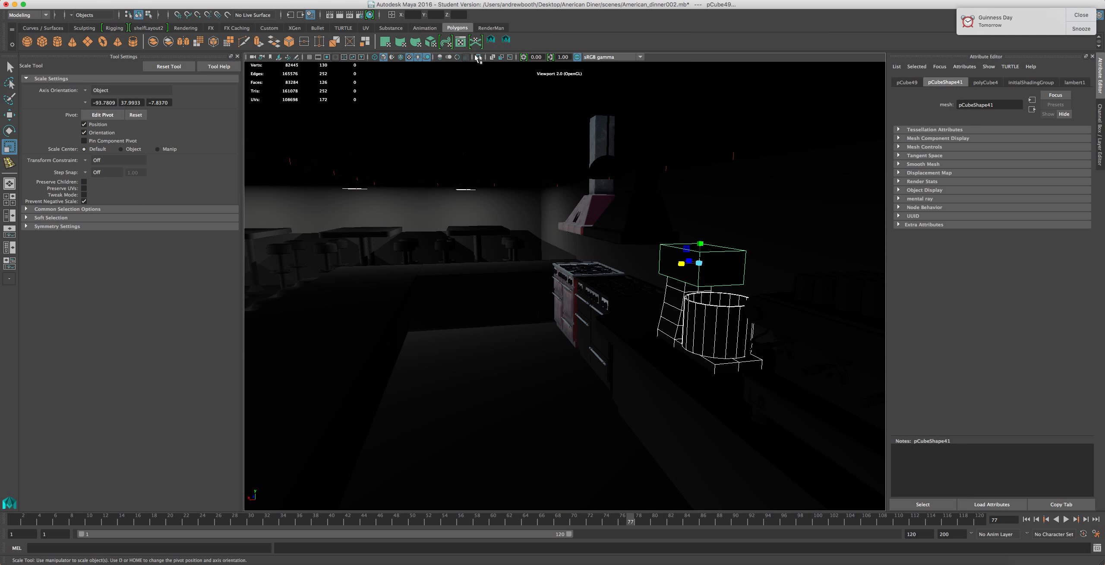
# Frame a pendant light shade and orbit over the diner tables and stools
pyautogui.click(467, 189)
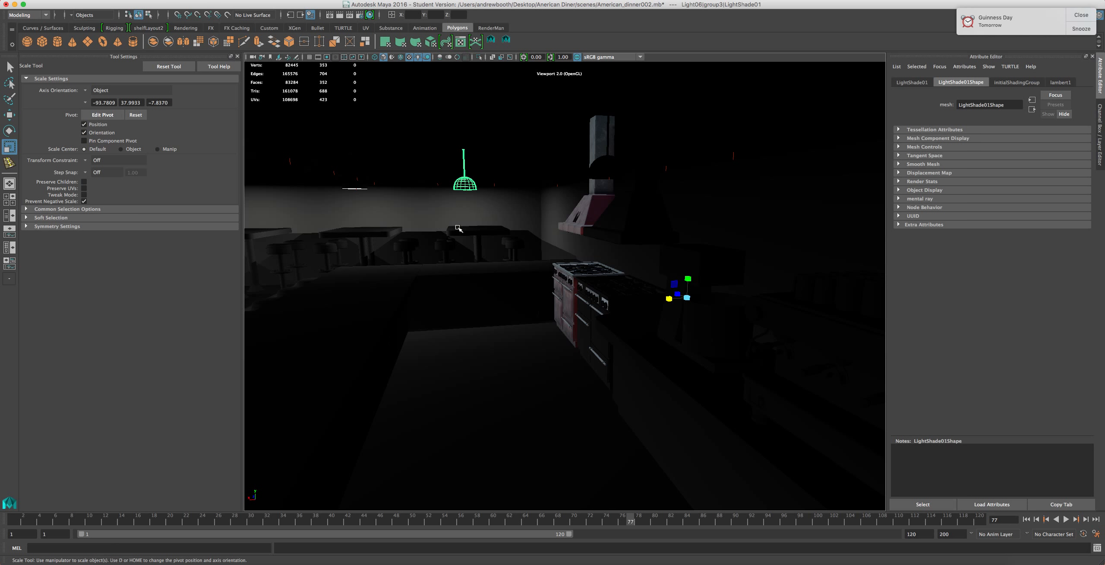
pyautogui.press('f')
pyautogui.keyDown('alt'); pyautogui.moveTo(476, 242); pyautogui.dragTo(518, 243, button='right'); pyautogui.keyUp('alt')
pyautogui.keyDown('alt'); pyautogui.moveTo(518, 243); pyautogui.dragTo(545, 227); pyautogui.keyUp('alt')
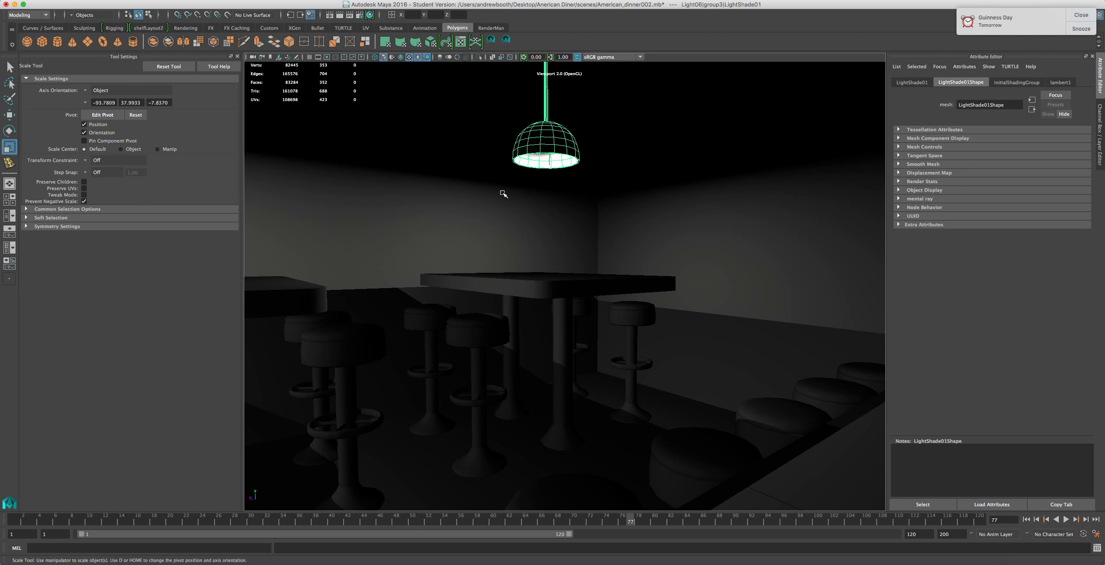
pyautogui.keyDown('alt'); pyautogui.moveTo(496, 214); pyautogui.dragTo(464, 239); pyautogui.keyUp('alt')
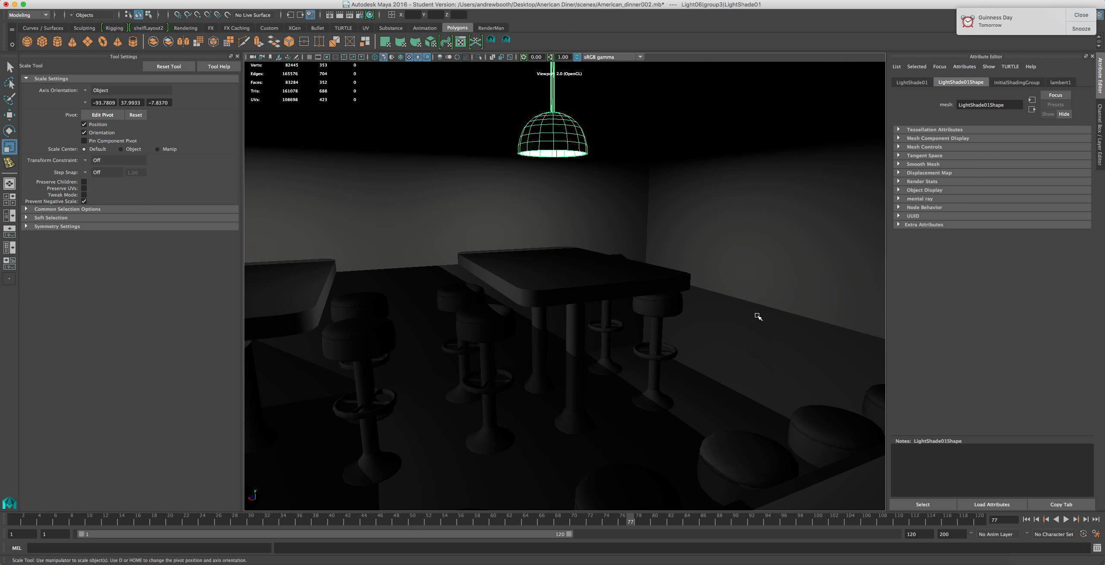
pyautogui.keyDown('alt'); pyautogui.moveTo(758, 317); pyautogui.dragTo(551, 331, button='middle'); pyautogui.keyUp('alt')
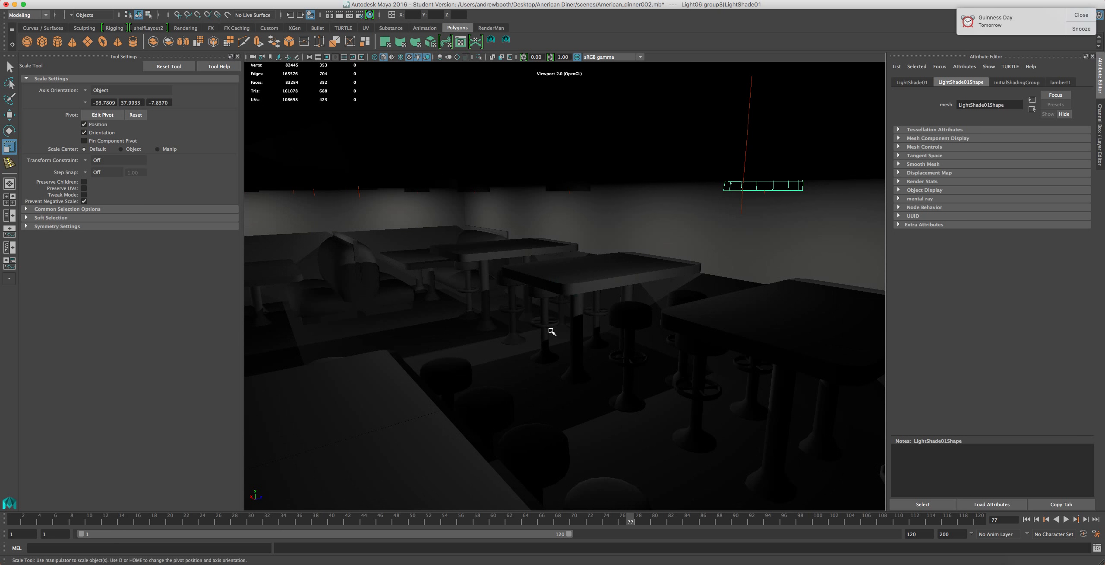
# Select a stool and switch the viewport to an orthographic view
pyautogui.click(552, 330)
pyautogui.press('space')
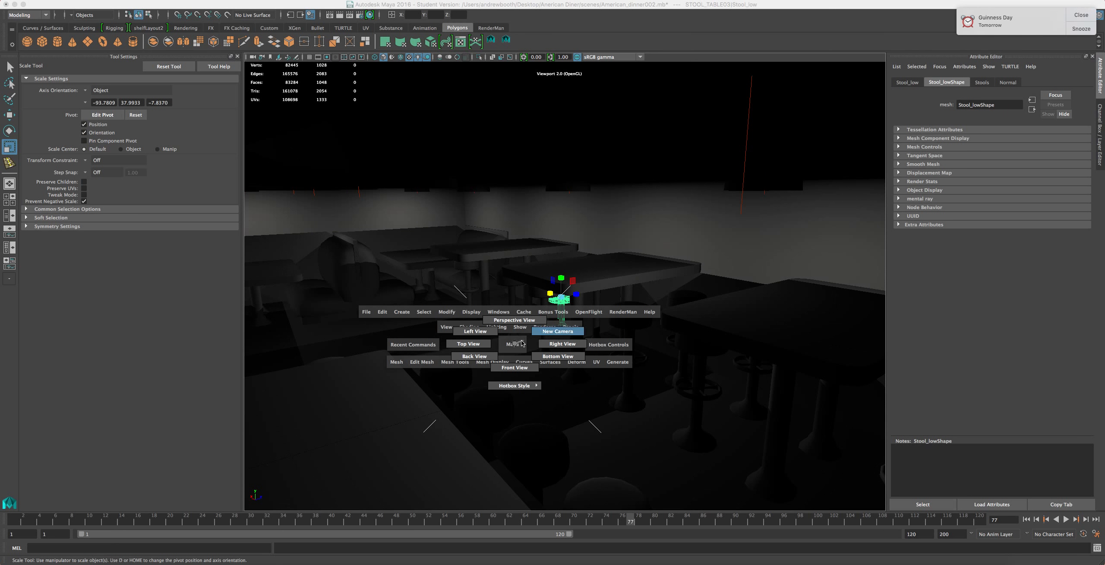
pyautogui.moveTo(512, 346); pyautogui.dragTo(470, 344)
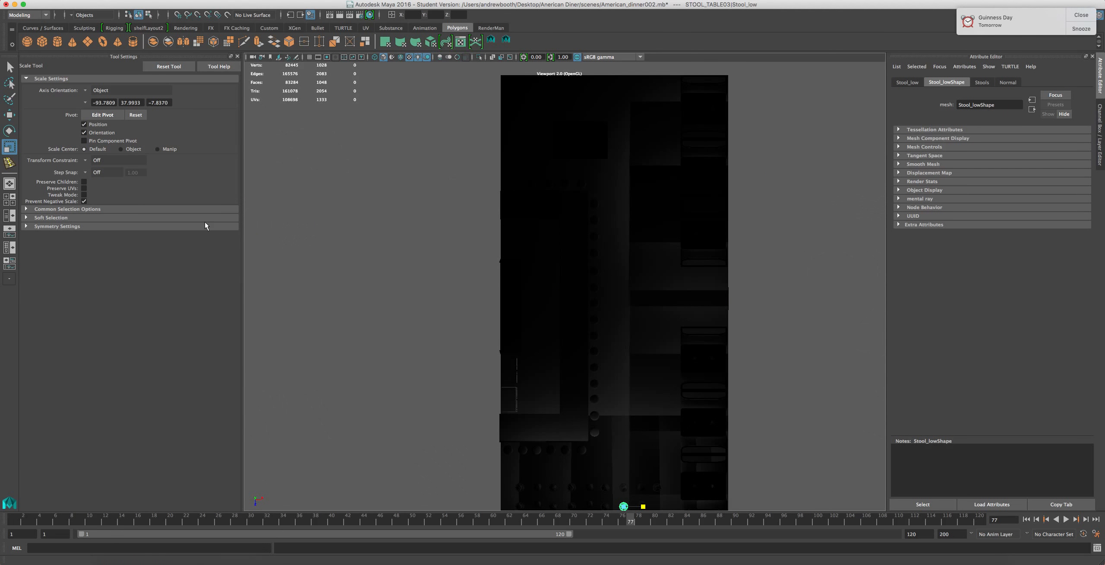
# Return to a perspective view with default lighting and orbit over the diner counter to the mixer
pyautogui.scroll(-2, 614, 459)
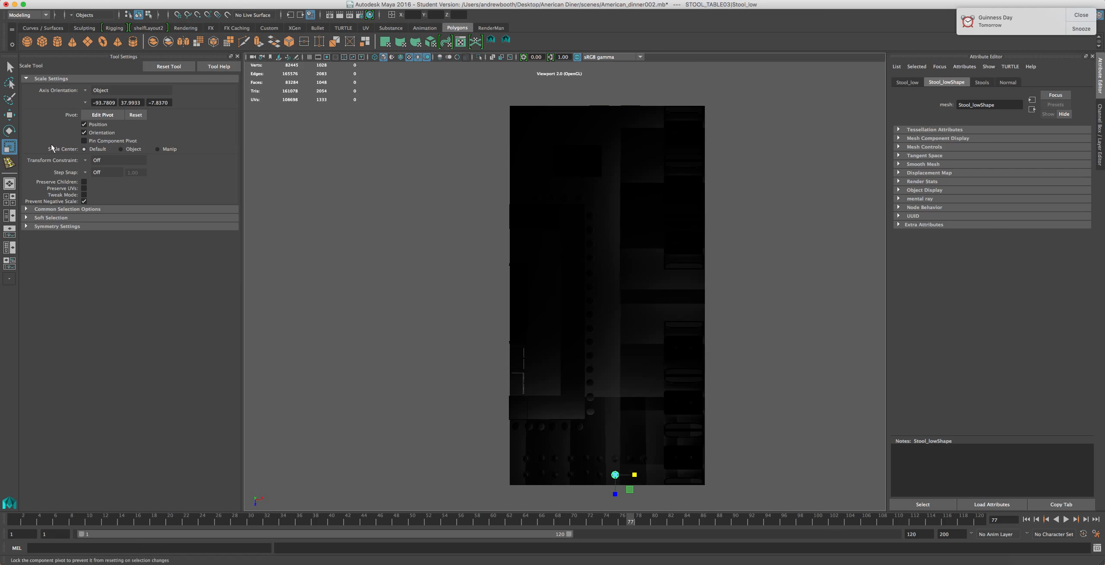
pyautogui.click(14, 185)
pyautogui.keyDown('alt'); pyautogui.moveTo(407, 286); pyautogui.dragTo(525, 308); pyautogui.keyUp('alt')
pyautogui.keyDown('alt'); pyautogui.moveTo(526, 308); pyautogui.dragTo(484, 316, button='middle'); pyautogui.keyUp('alt')
pyautogui.keyDown('alt'); pyautogui.moveTo(483, 316); pyautogui.dragTo(571, 286); pyautogui.keyUp('alt')
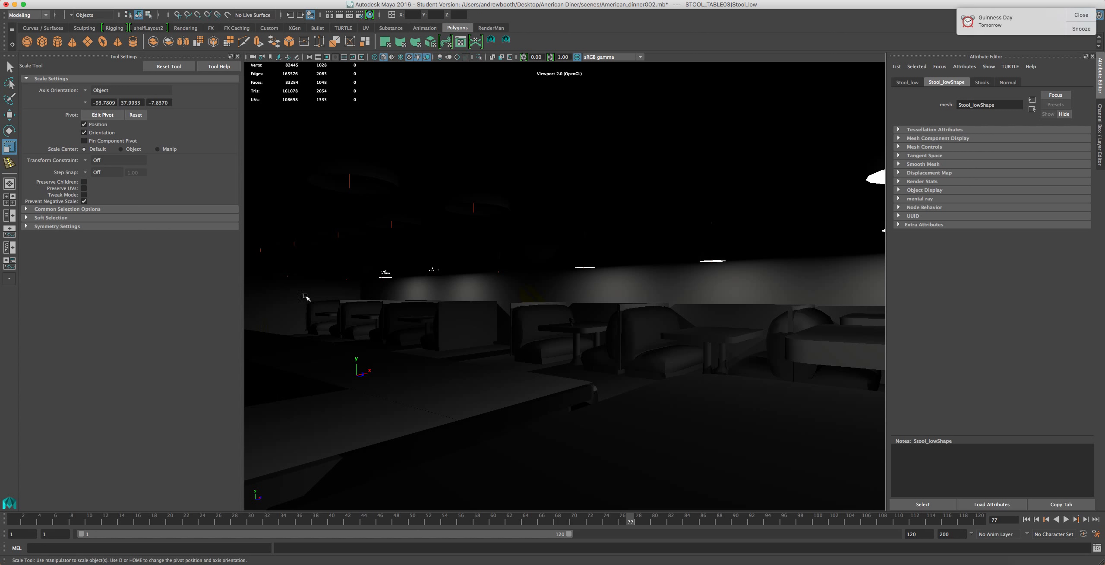
pyautogui.keyDown('alt'); pyautogui.moveTo(415, 295); pyautogui.dragTo(554, 361); pyautogui.keyUp('alt')
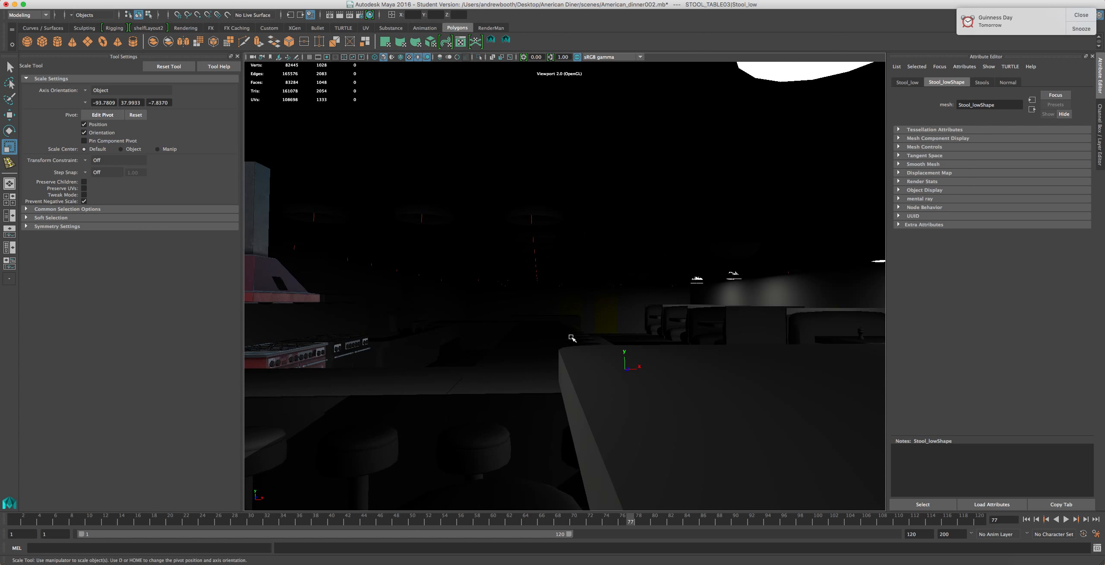
pyautogui.keyDown('alt'); pyautogui.moveTo(485, 336); pyautogui.dragTo(305, 362); pyautogui.keyUp('alt')
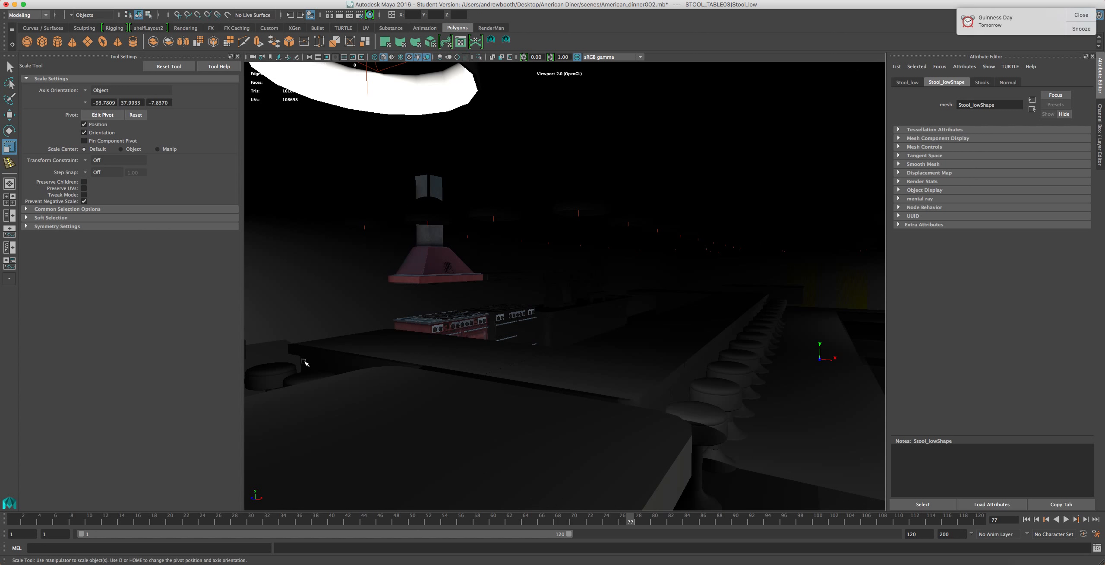
pyautogui.keyDown('alt'); pyautogui.moveTo(501, 295); pyautogui.dragTo(515, 301); pyautogui.keyUp('alt')
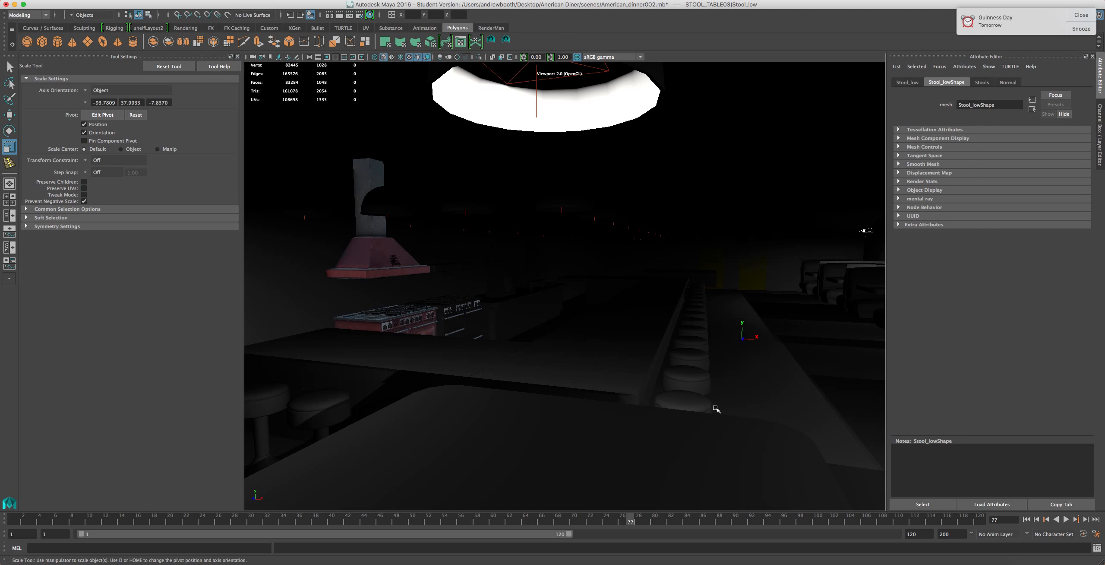
pyautogui.keyDown('alt'); pyautogui.moveTo(661, 419); pyautogui.dragTo(662, 400); pyautogui.keyUp('alt')
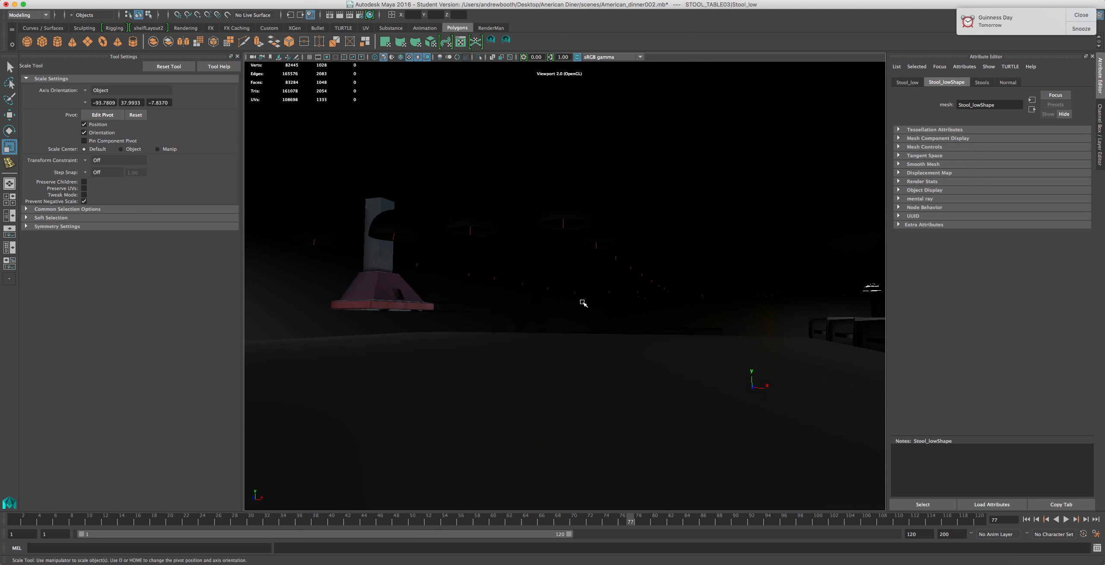
pyautogui.keyDown('alt'); pyautogui.moveTo(583, 190); pyautogui.dragTo(584, 235); pyautogui.keyUp('alt')
pyautogui.keyDown('alt'); pyautogui.moveTo(607, 244); pyautogui.dragTo(486, 290, button='middle'); pyautogui.keyUp('alt')
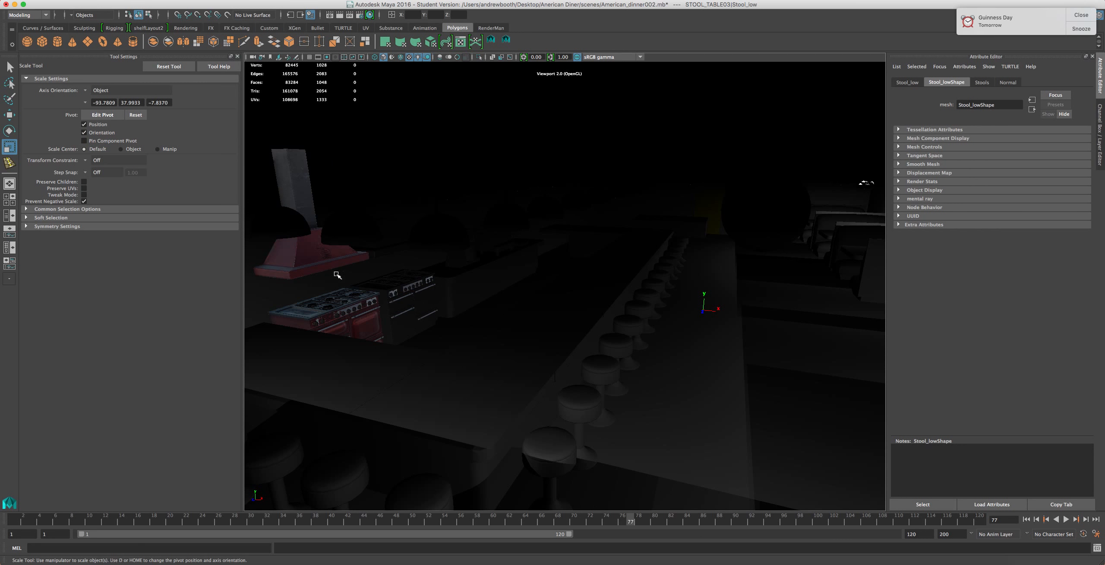
pyautogui.click(418, 56)
pyautogui.scroll(4, 495, 262)
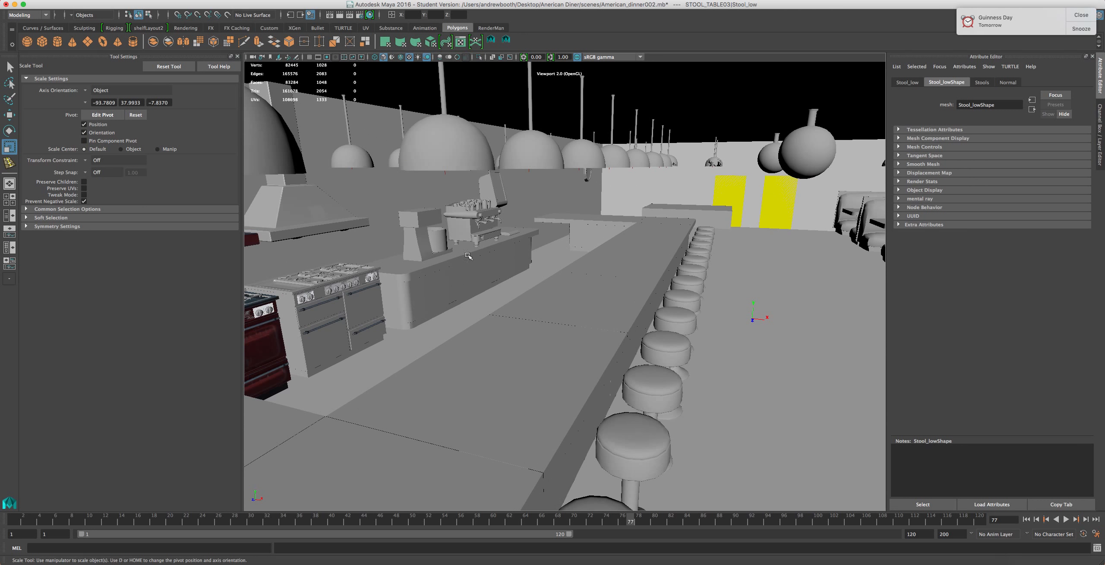
# Select the mixer's column, bowl and head and isolate them in the viewport
pyautogui.click(419, 249)
pyautogui.press('f')
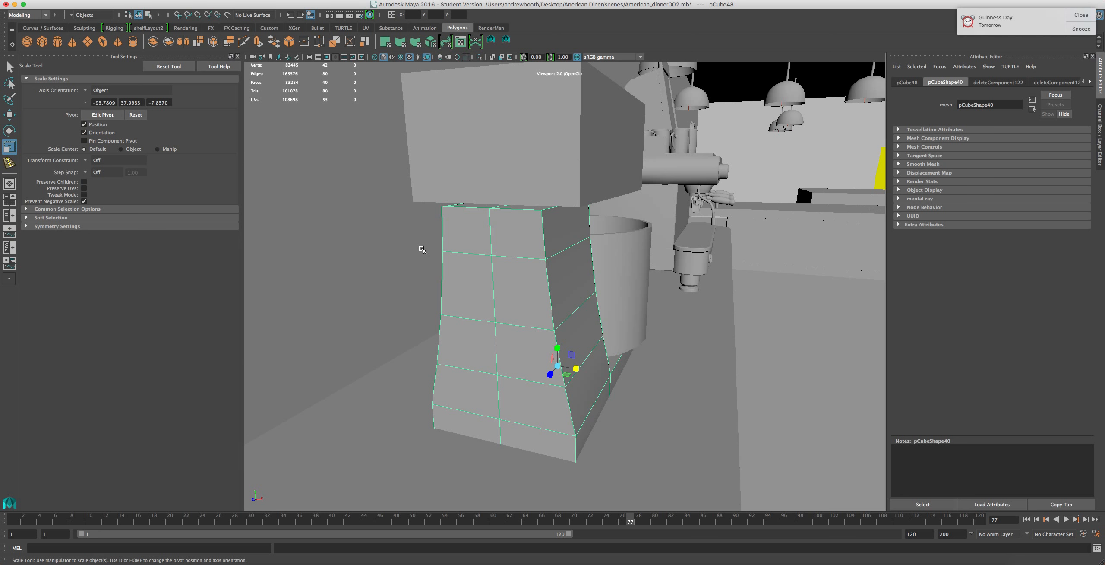
pyautogui.scroll(-4, 535, 275)
pyautogui.keyDown('alt'); pyautogui.moveTo(660, 295); pyautogui.dragTo(598, 281); pyautogui.keyUp('alt')
pyautogui.keyDown('shift'); pyautogui.click(609, 283); pyautogui.keyUp('shift')
pyautogui.keyDown('shift'); pyautogui.click(561, 208); pyautogui.keyUp('shift')
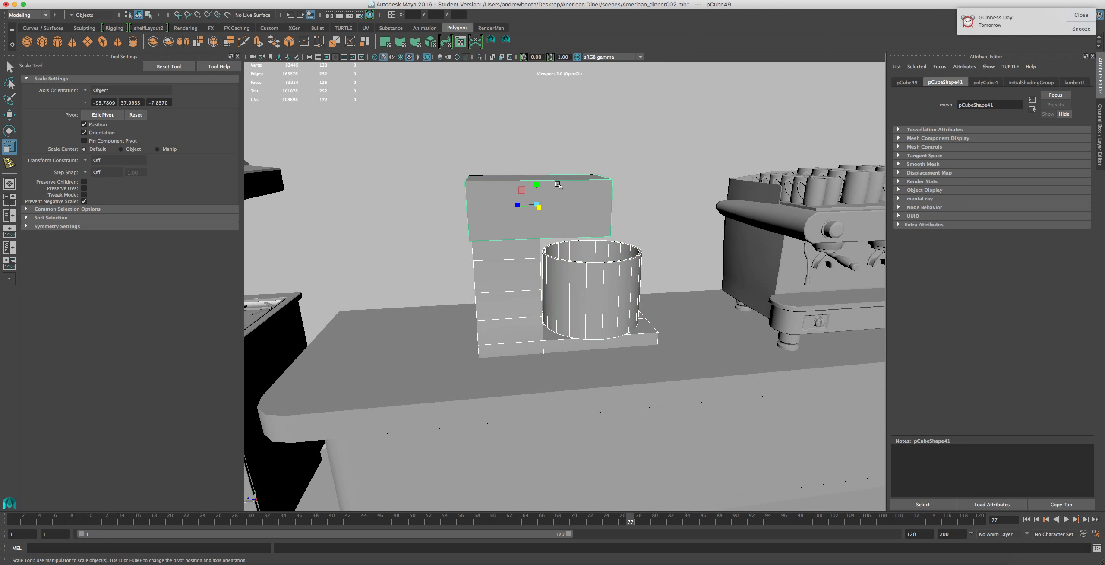
pyautogui.click(479, 57)
pyautogui.scroll(3, 486, 435)
pyautogui.scroll(-1, 485, 409)
pyautogui.keyDown('alt'); pyautogui.moveTo(501, 411); pyautogui.dragTo(589, 377); pyautogui.keyUp('alt')
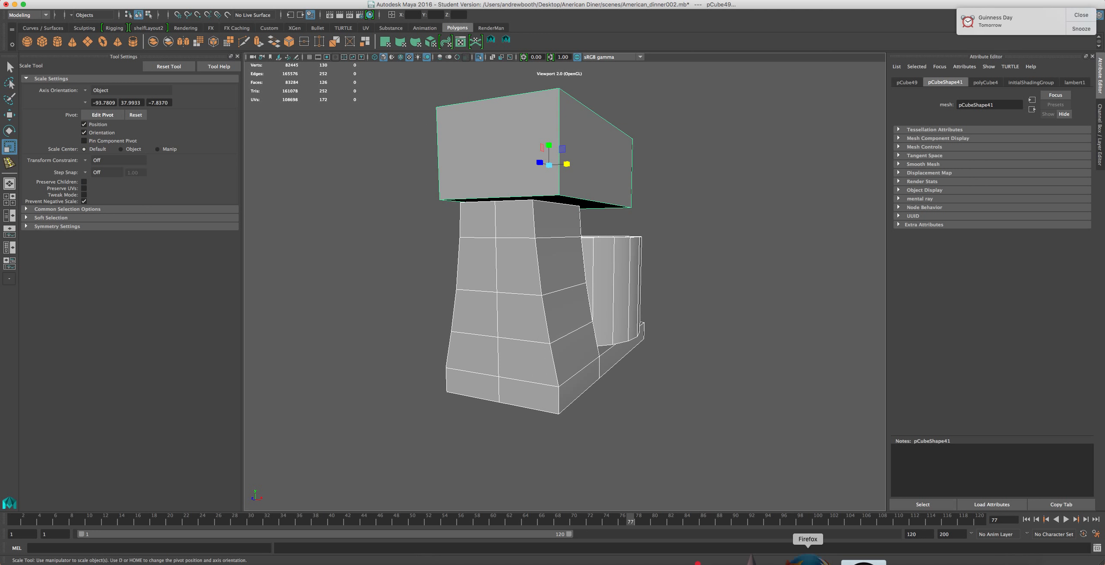
# Compare with the KitchenAid reference and pull the column's lower back vertices outward to flare its base
pyautogui.click(808, 560)
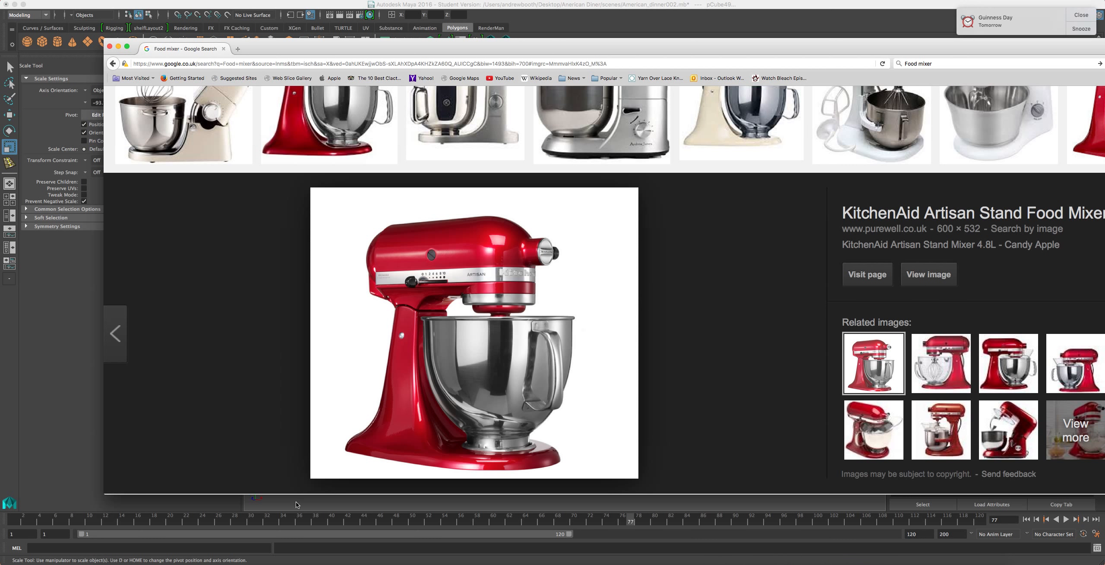
pyautogui.click(584, 25)
pyautogui.keyDown('alt'); pyautogui.moveTo(540, 410); pyautogui.dragTo(469, 398); pyautogui.keyUp('alt')
pyautogui.moveTo(468, 353); pyautogui.dragTo(469, 331, button='right')
pyautogui.click(471, 395)
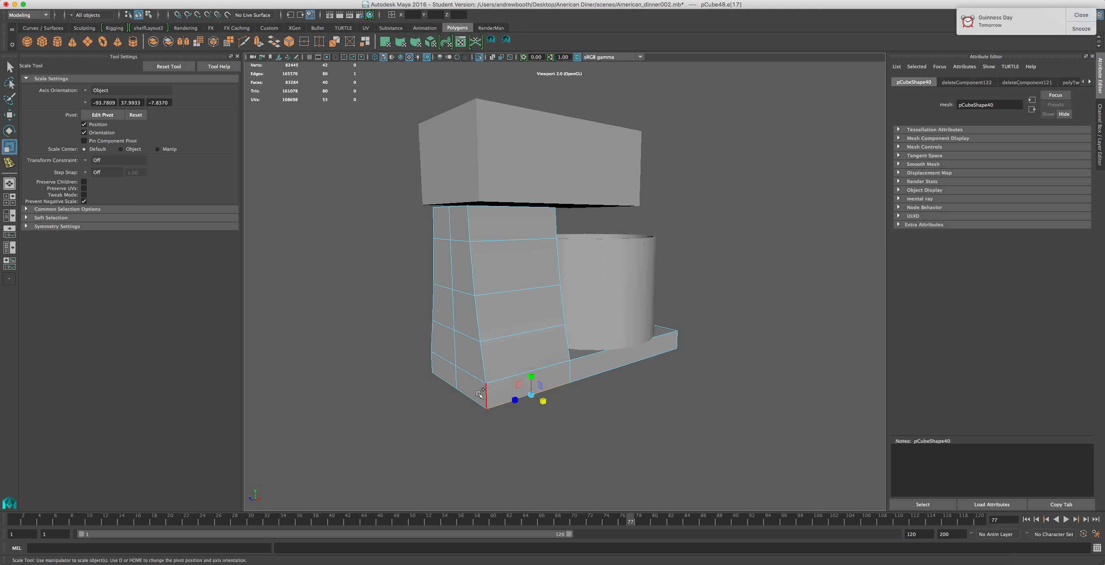
pyautogui.keyDown('shift'); pyautogui.click(470, 395); pyautogui.keyUp('shift')
pyautogui.keyDown('shift'); pyautogui.click(444, 381); pyautogui.keyUp('shift')
pyautogui.click(444, 381)
pyautogui.keyDown('shift'); pyautogui.click(472, 400); pyautogui.keyUp('shift')
pyautogui.press('w')
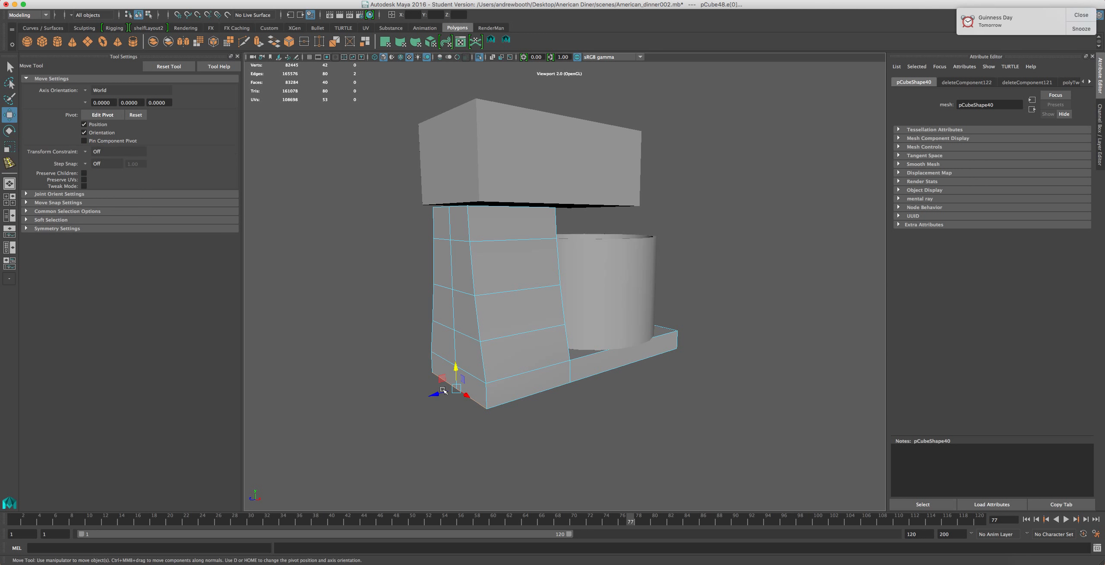
pyautogui.moveTo(427, 396); pyautogui.dragTo(411, 401)
# Move a second column vertex outward, try saving the scene, and undo that vertex move
pyautogui.click(469, 373)
pyautogui.click(441, 362)
pyautogui.moveTo(418, 365); pyautogui.dragTo(406, 370)
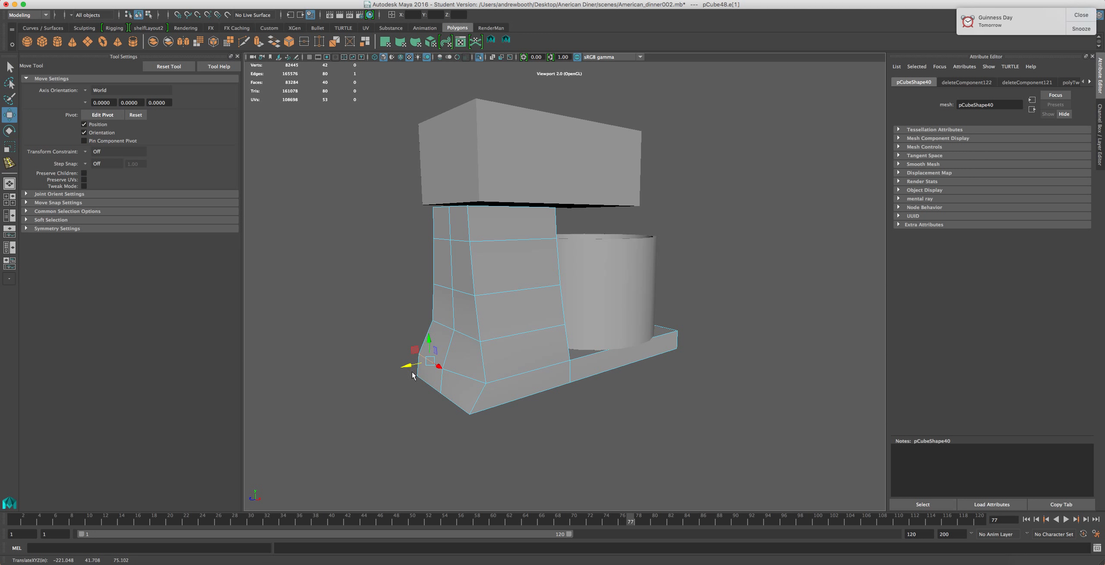
pyautogui.press('q')
pyautogui.press('super+s')
pyautogui.click(568, 300)
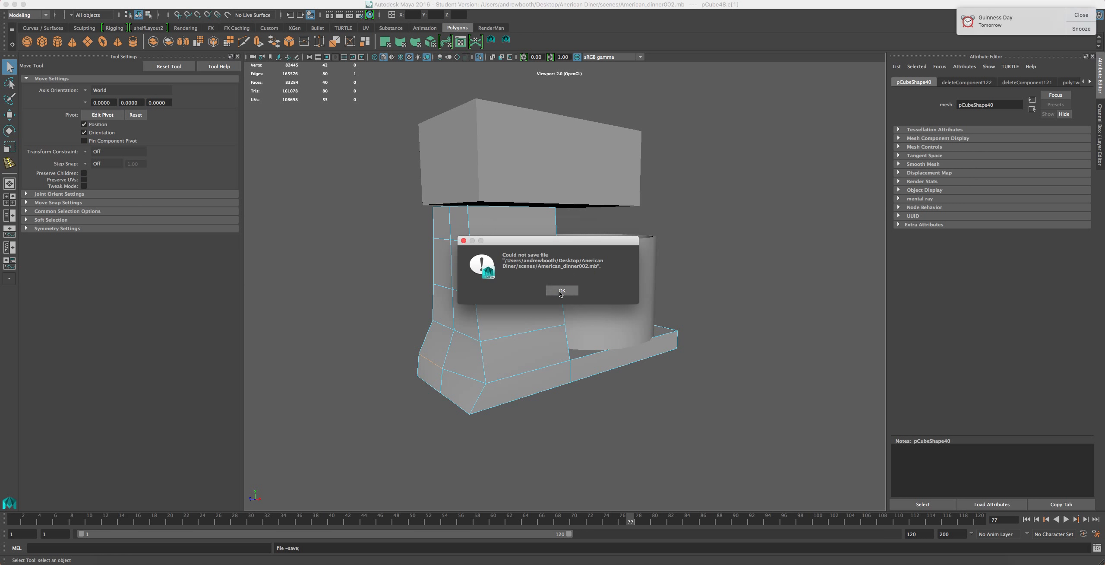
pyautogui.click(561, 292)
pyautogui.press('super+z')
# Pull the column's lower vertices outward again to curve its back profile
pyautogui.keyDown('shift'); pyautogui.click(467, 369); pyautogui.keyUp('shift')
pyautogui.press('w')
pyautogui.moveTo(433, 371); pyautogui.dragTo(420, 377)
pyautogui.click(450, 329)
pyautogui.keyDown('shift'); pyautogui.click(436, 345); pyautogui.keyUp('shift')
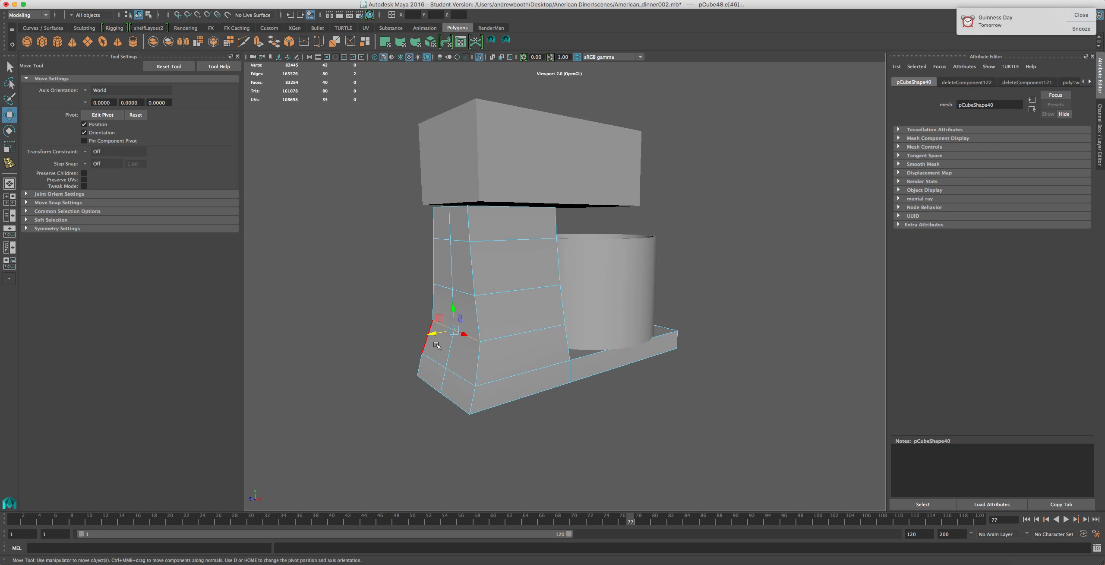
pyautogui.moveTo(433, 335); pyautogui.dragTo(426, 337)
pyautogui.keyDown('alt'); pyautogui.moveTo(429, 357); pyautogui.dragTo(402, 356); pyautogui.keyUp('alt')
# Adjust the column's mid-height vertices on the other side to curve its profile
pyautogui.keyDown('alt'); pyautogui.moveTo(418, 357); pyautogui.dragTo(513, 303); pyautogui.keyUp('alt')
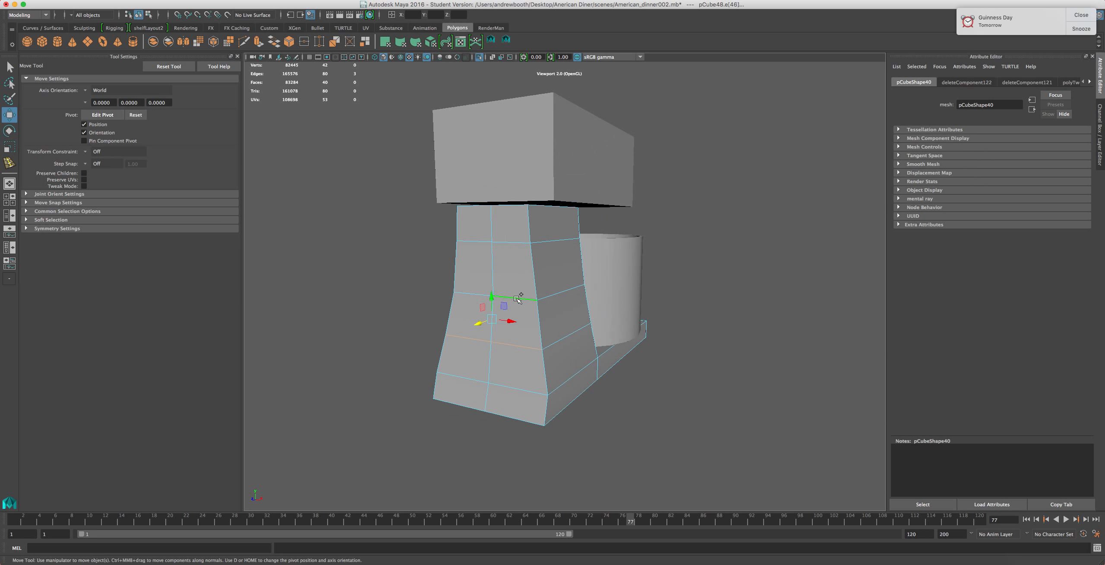
pyautogui.click(514, 301)
pyautogui.keyDown('shift'); pyautogui.click(513, 301); pyautogui.keyUp('shift')
pyautogui.keyDown('shift'); pyautogui.click(518, 350); pyautogui.keyUp('shift')
pyautogui.keyDown('shift'); pyautogui.click(458, 343); pyautogui.keyUp('shift')
pyautogui.keyDown('shift'); pyautogui.click(518, 392); pyautogui.keyUp('shift')
pyautogui.keyDown('shift'); pyautogui.click(526, 420); pyautogui.keyUp('shift')
pyautogui.keyDown('shift'); pyautogui.click(457, 404); pyautogui.keyUp('shift')
pyautogui.keyDown('shift'); pyautogui.click(461, 377); pyautogui.keyUp('shift')
pyautogui.moveTo(474, 361); pyautogui.dragTo(429, 350)
pyautogui.click(434, 322)
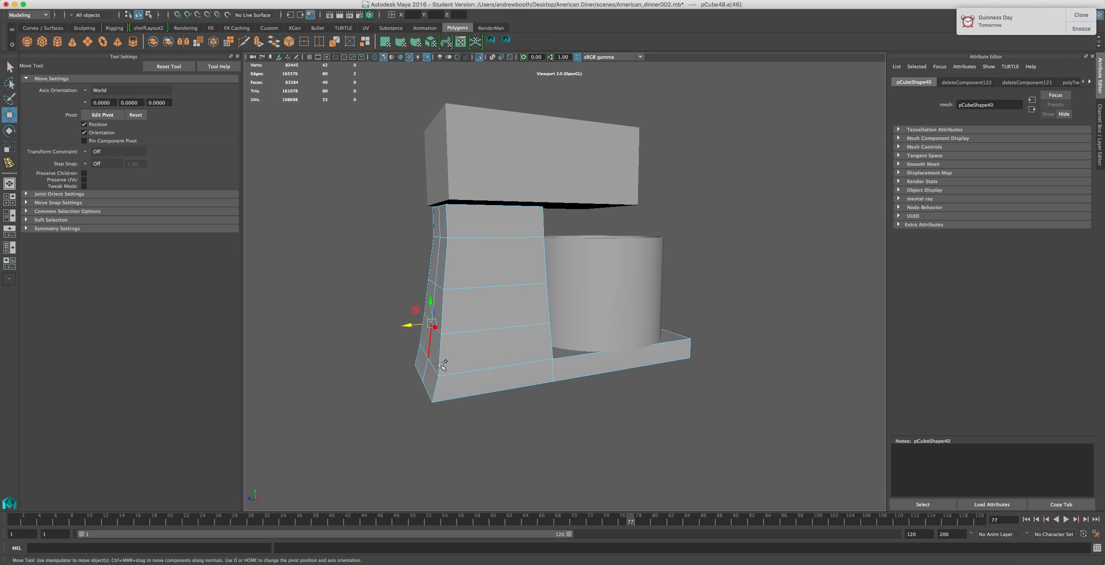
# Refine the column's lower front vertices to sweep the curve outward toward the base
pyautogui.keyDown('shift'); pyautogui.click(421, 373); pyautogui.keyUp('shift')
pyautogui.keyDown('shift'); pyautogui.click(435, 396); pyautogui.keyUp('shift')
pyautogui.moveTo(403, 355); pyautogui.dragTo(401, 354)
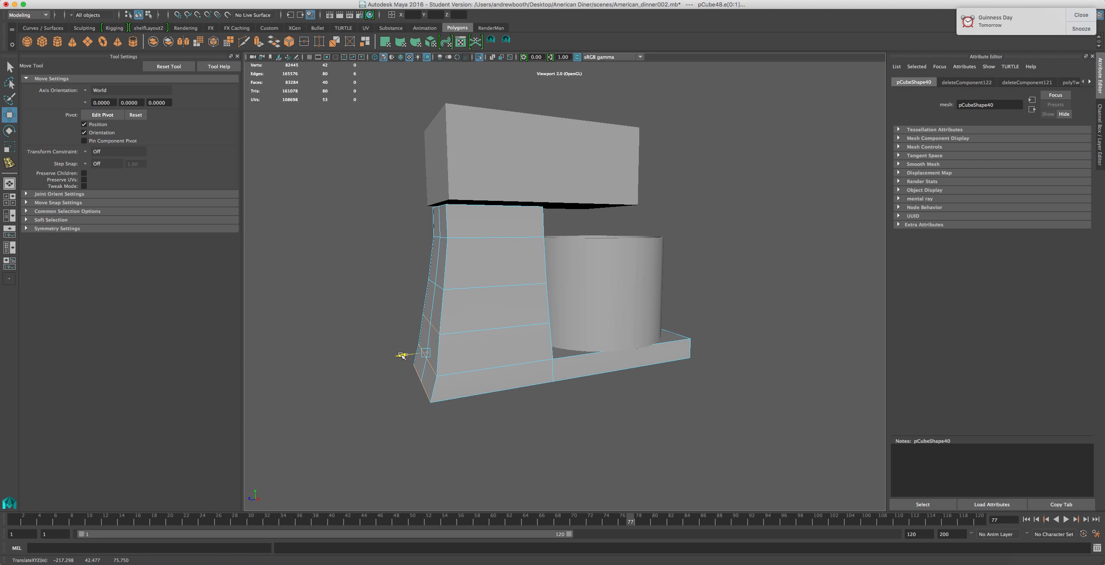
pyautogui.click(432, 372)
pyautogui.keyDown('shift'); pyautogui.click(422, 351); pyautogui.keyUp('shift')
pyautogui.moveTo(404, 362); pyautogui.dragTo(403, 362)
pyautogui.keyDown('alt'); pyautogui.moveTo(486, 334); pyautogui.dragTo(517, 334); pyautogui.keyUp('alt')
# Compare the model against the KitchenAid reference and inspect the base plate from both sides
pyautogui.click(847, 559)
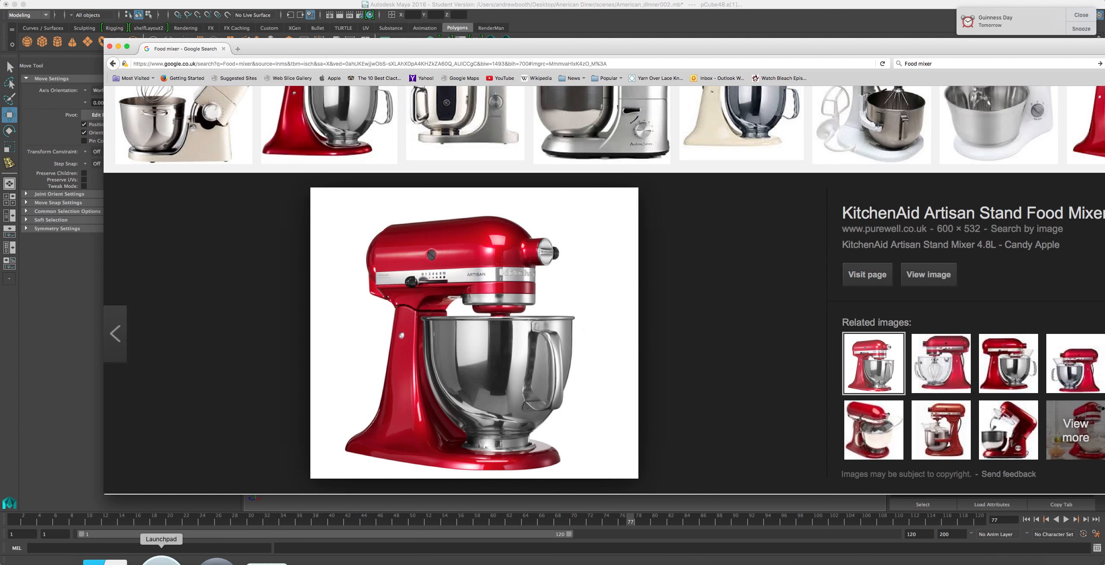
pyautogui.click(87, 402)
pyautogui.click(497, 397)
pyautogui.click(614, 374)
pyautogui.keyDown('shift'); pyautogui.click(524, 392); pyautogui.keyUp('shift')
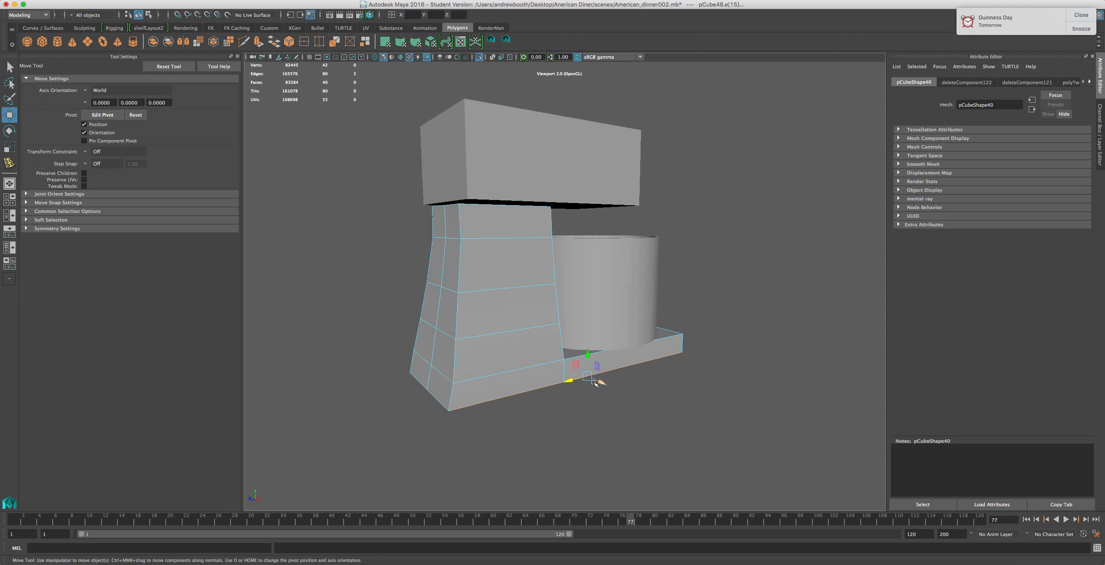
pyautogui.keyDown('alt'); pyautogui.moveTo(561, 414); pyautogui.dragTo(675, 403); pyautogui.keyUp('alt')
pyautogui.keyDown('shift'); pyautogui.click(632, 387); pyautogui.keyUp('shift')
pyautogui.keyDown('shift'); pyautogui.click(544, 372); pyautogui.keyUp('shift')
pyautogui.press('r')
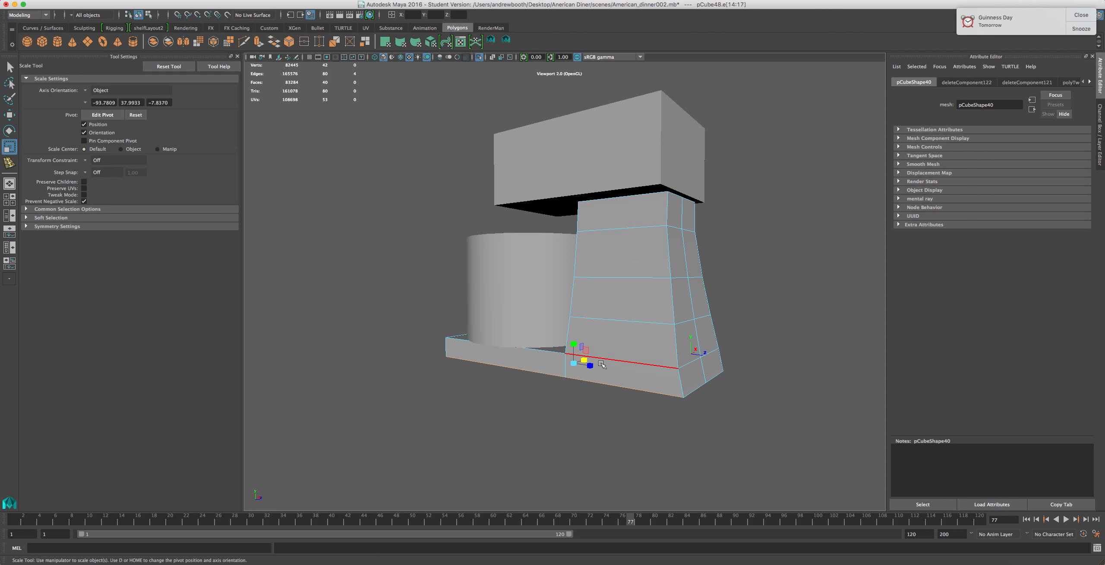
# Move the base plate's front edge outward and up to bevel the plate's front end
pyautogui.moveTo(583, 359); pyautogui.dragTo(440, 410)
pyautogui.click(578, 422)
pyautogui.keyDown('shift'); pyautogui.click(625, 414); pyautogui.keyUp('shift')
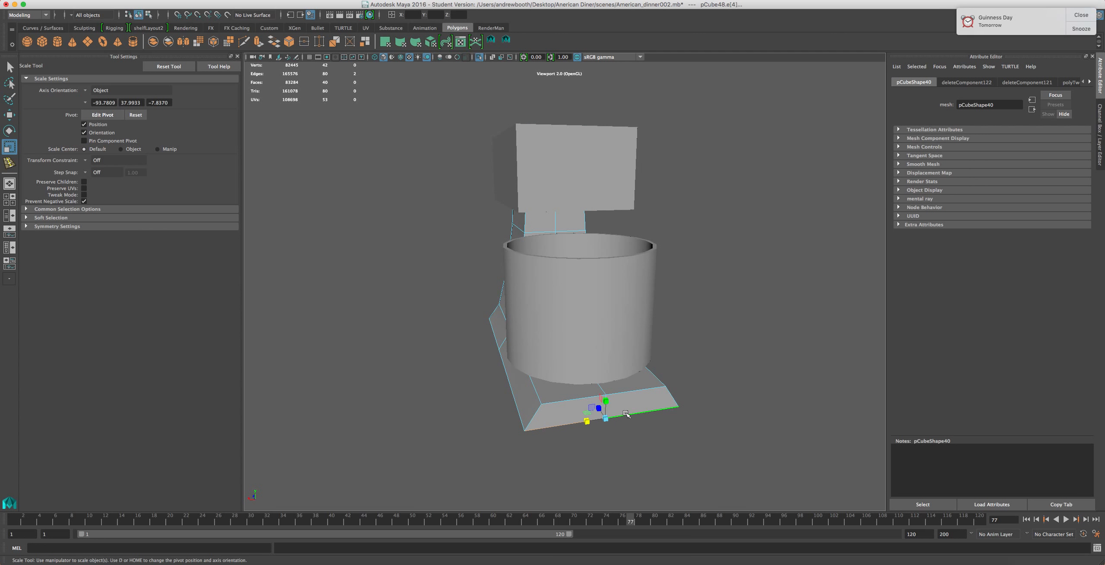
pyautogui.press('w')
pyautogui.moveTo(597, 406); pyautogui.dragTo(664, 374)
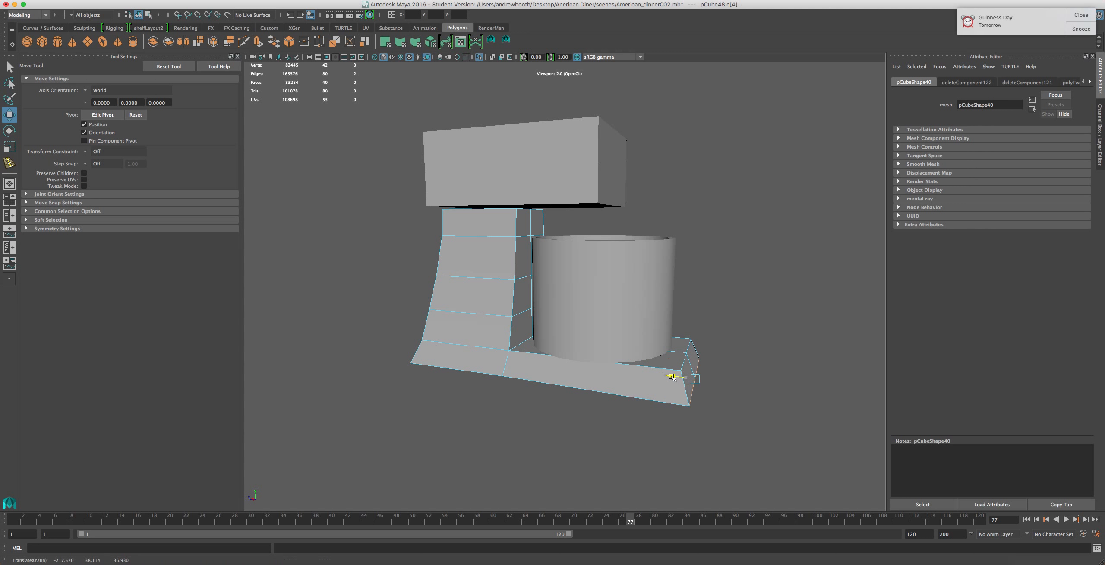
pyautogui.moveTo(663, 375)
pyautogui.keyDown('alt'); pyautogui.mouseDown()
pyautogui.moveTo(562, 406)
pyautogui.moveTo(666, 390)
pyautogui.mouseUp(); pyautogui.keyUp('alt')
pyautogui.moveTo(630, 359); pyautogui.dragTo(630, 319, button='right')
# Scale the mixer's head about 1.16 times along its width
pyautogui.click(570, 176)
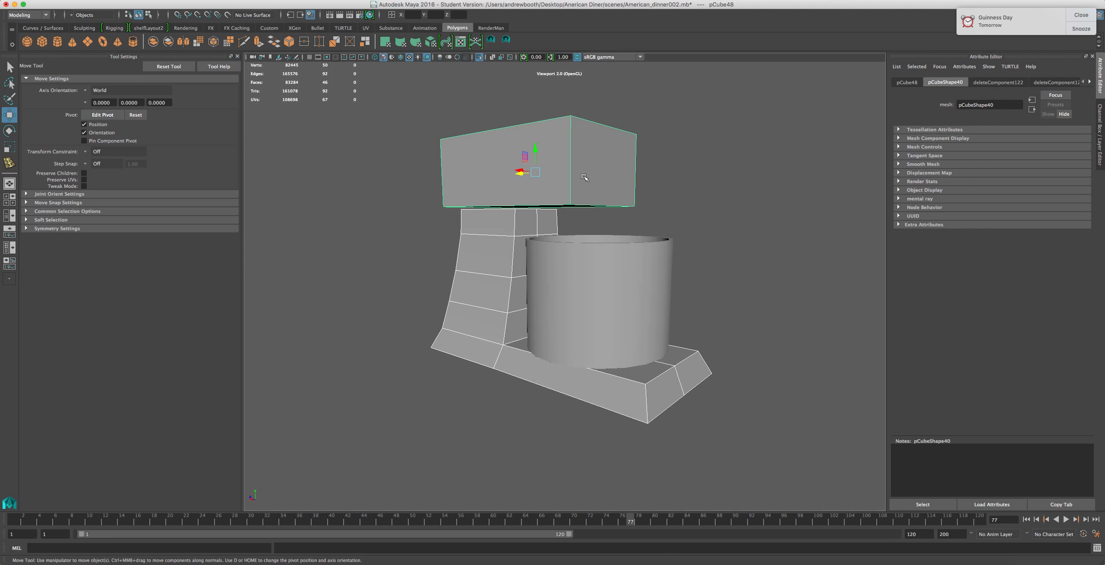
pyautogui.press('r')
pyautogui.moveTo(523, 174); pyautogui.dragTo(520, 175)
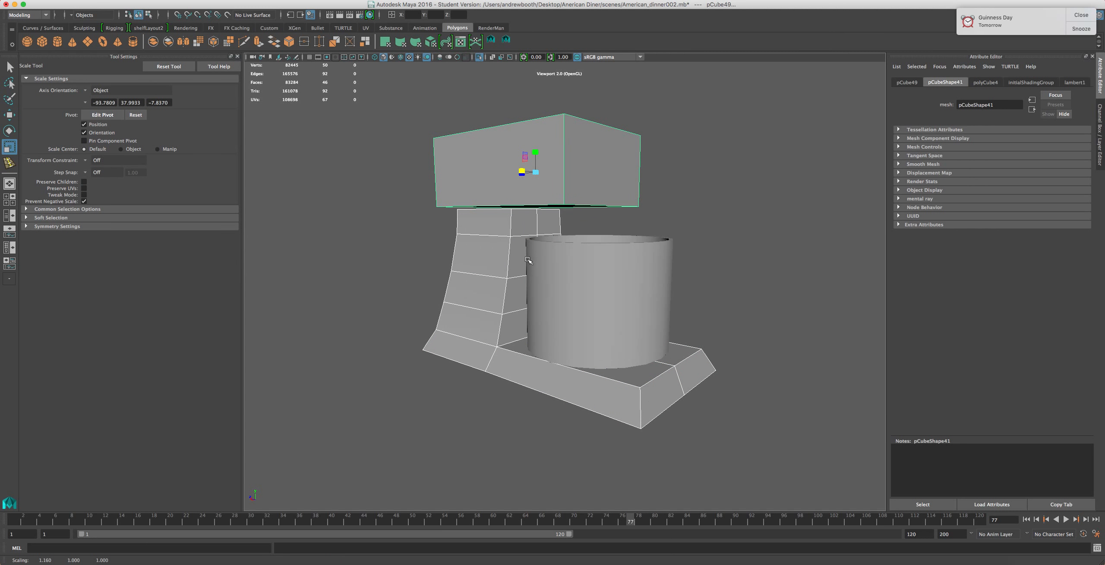
# Select the base plate's side faces and scale them flat vertically to thin the plate
pyautogui.keyDown('alt'); pyautogui.moveTo(478, 341); pyautogui.dragTo(835, 362); pyautogui.keyUp('alt')
pyautogui.scroll(-5, 835, 362)
pyautogui.keyDown('alt'); pyautogui.moveTo(653, 385); pyautogui.dragTo(324, 282); pyautogui.keyUp('alt')
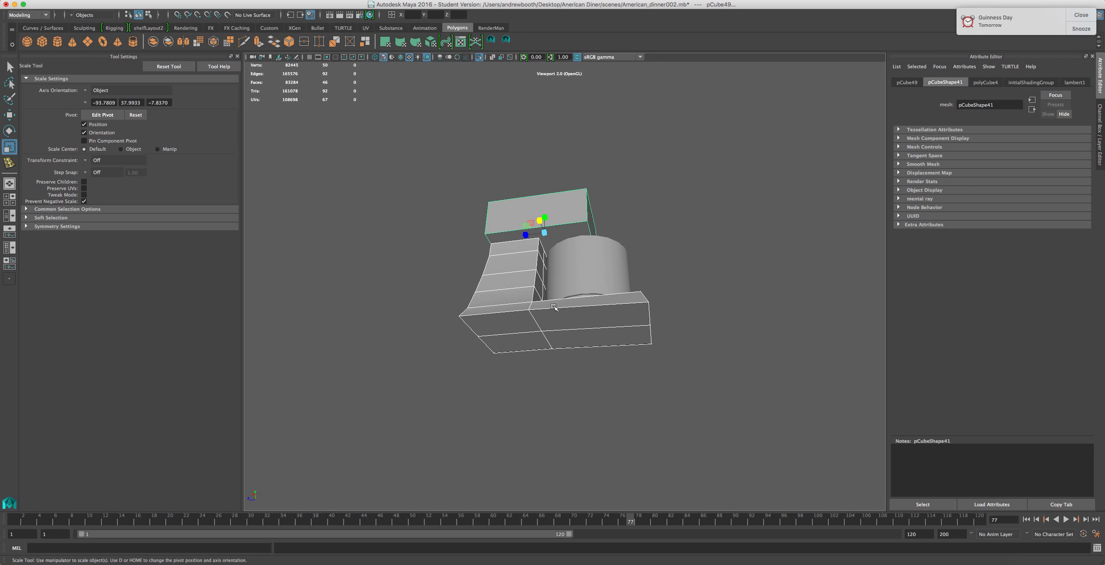
pyautogui.keyDown('alt'); pyautogui.moveTo(553, 306); pyautogui.dragTo(563, 380); pyautogui.keyUp('alt')
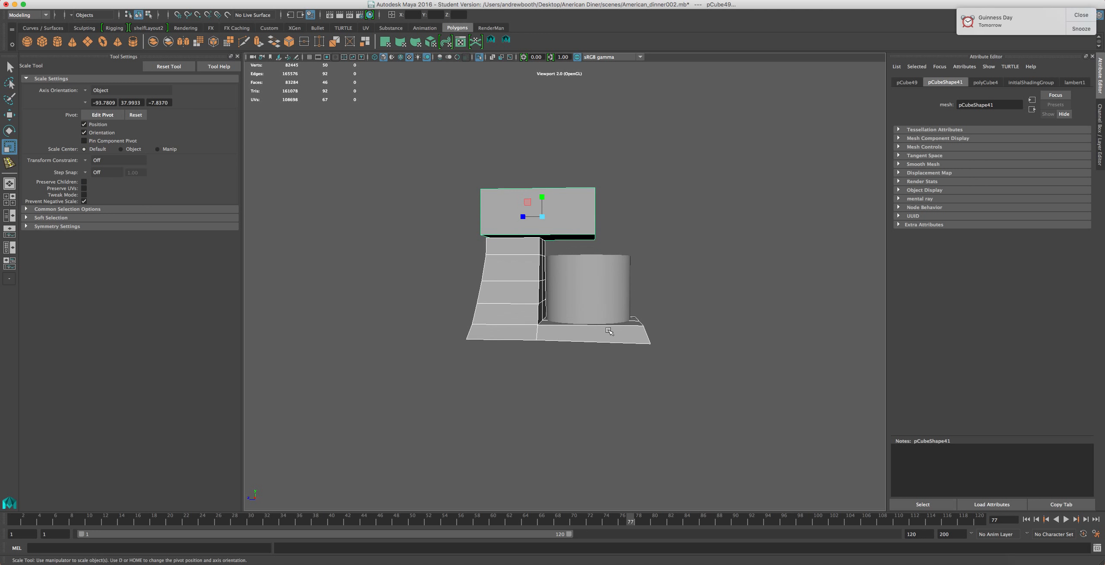
pyautogui.keyDown('alt'); pyautogui.moveTo(545, 340); pyautogui.dragTo(552, 318); pyautogui.keyUp('alt')
pyautogui.scroll(3, 552, 318)
pyautogui.rightClick(611, 353)
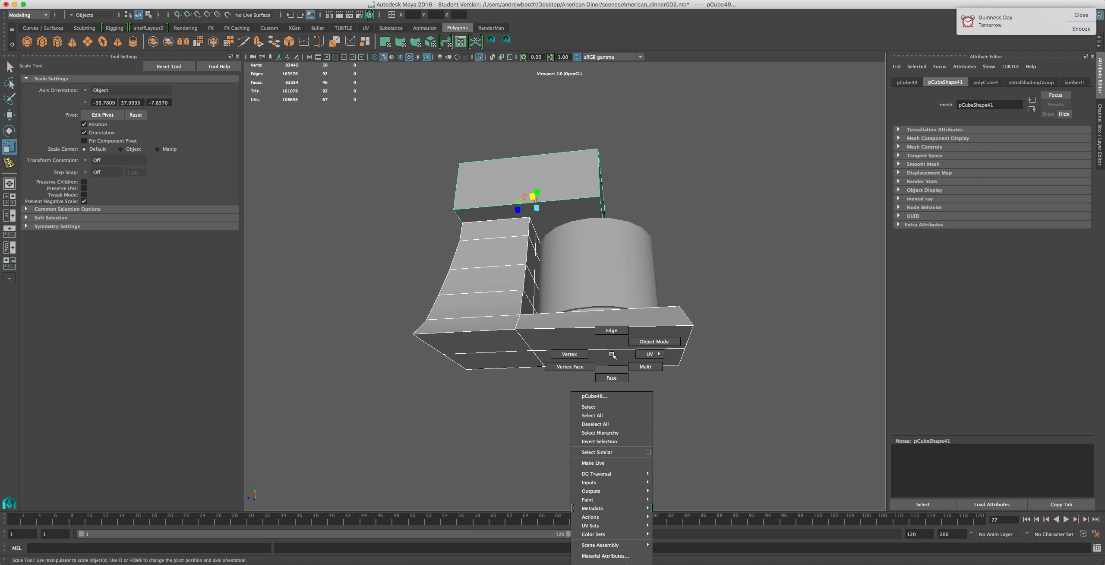
pyautogui.click(612, 372)
pyautogui.click(604, 345)
pyautogui.keyDown('shift'); pyautogui.click(474, 341); pyautogui.keyUp('shift')
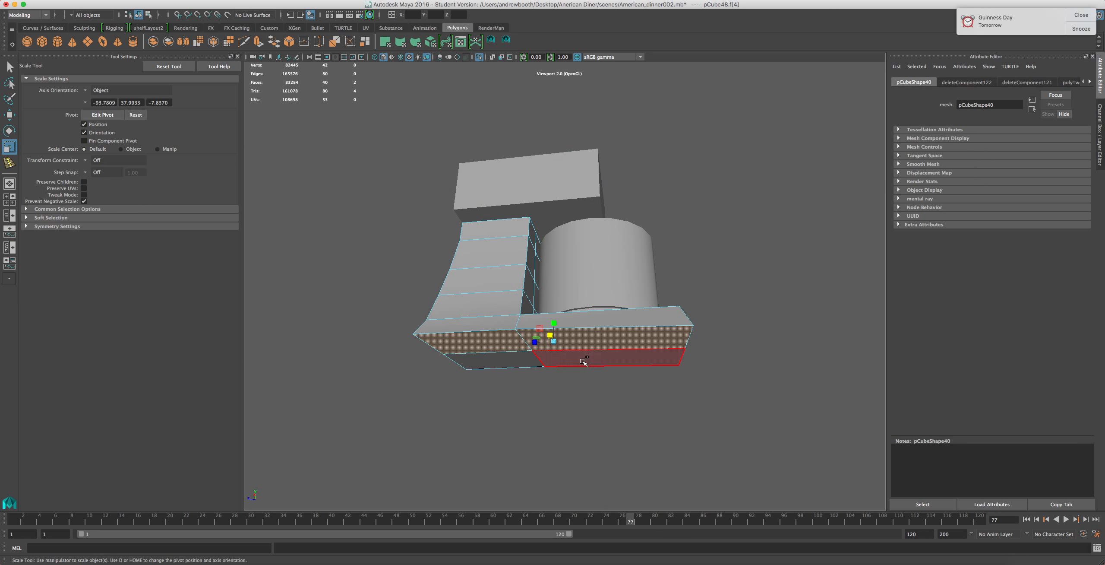
pyautogui.keyDown('shift'); pyautogui.click(496, 360); pyautogui.keyUp('shift')
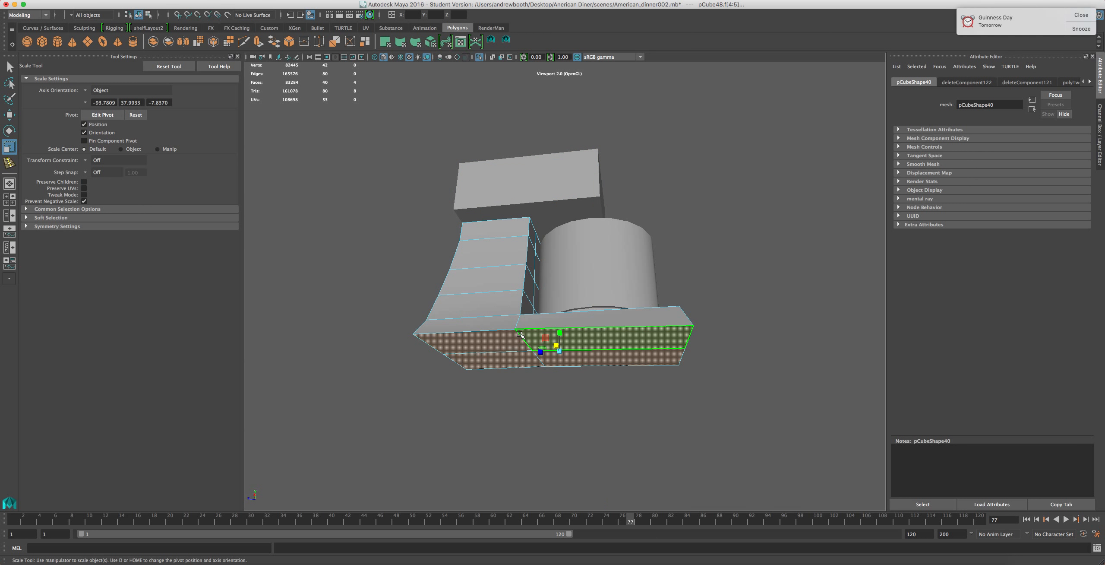
pyautogui.press('w')
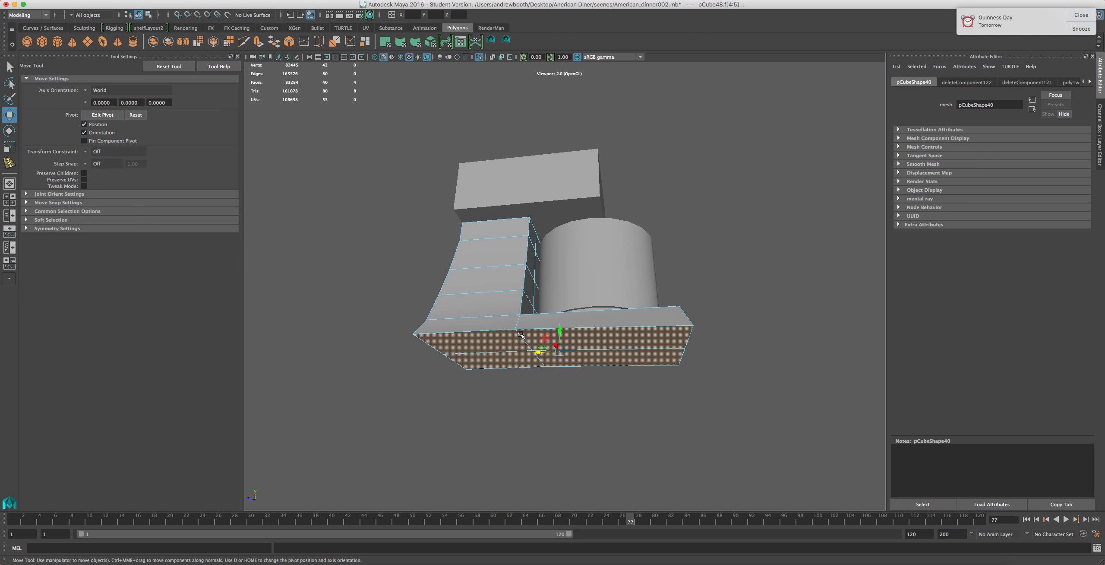
pyautogui.press('e')
pyautogui.press('r')
pyautogui.keyDown('alt'); pyautogui.moveTo(576, 355); pyautogui.dragTo(622, 367); pyautogui.keyUp('alt')
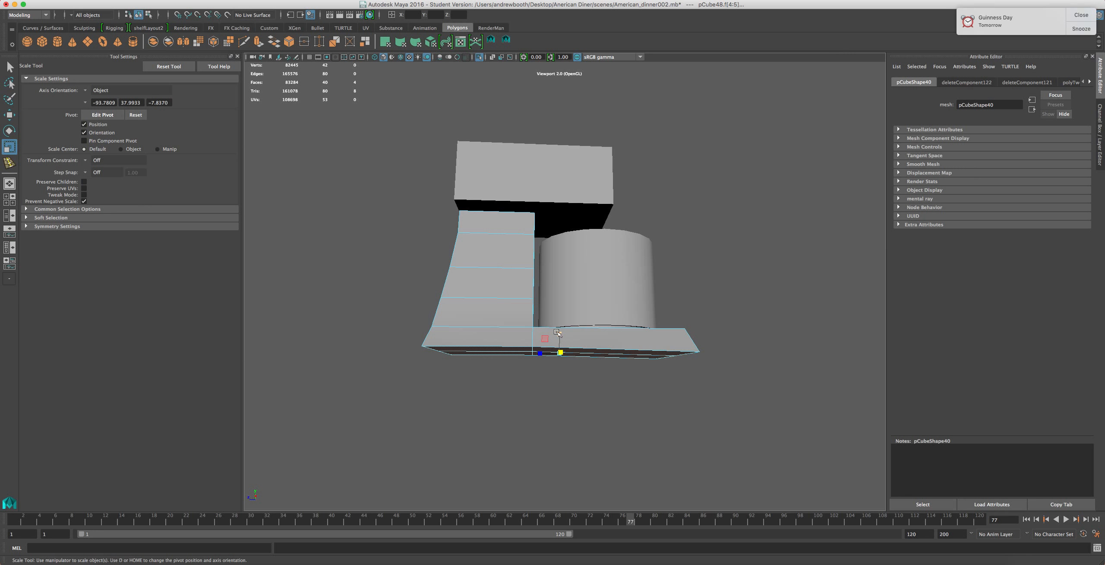
pyautogui.moveTo(558, 334); pyautogui.dragTo(561, 354)
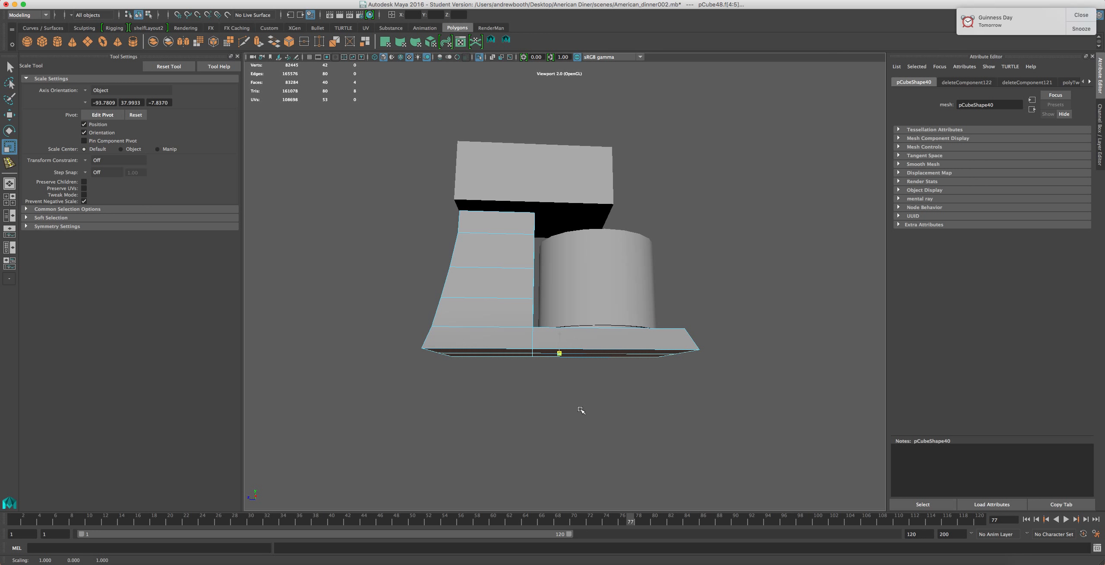
# Browse several KitchenAid stand mixer reference images in the web browser and compare them with the model
pyautogui.keyDown('alt'); pyautogui.moveTo(596, 331); pyautogui.dragTo(230, 395); pyautogui.keyUp('alt')
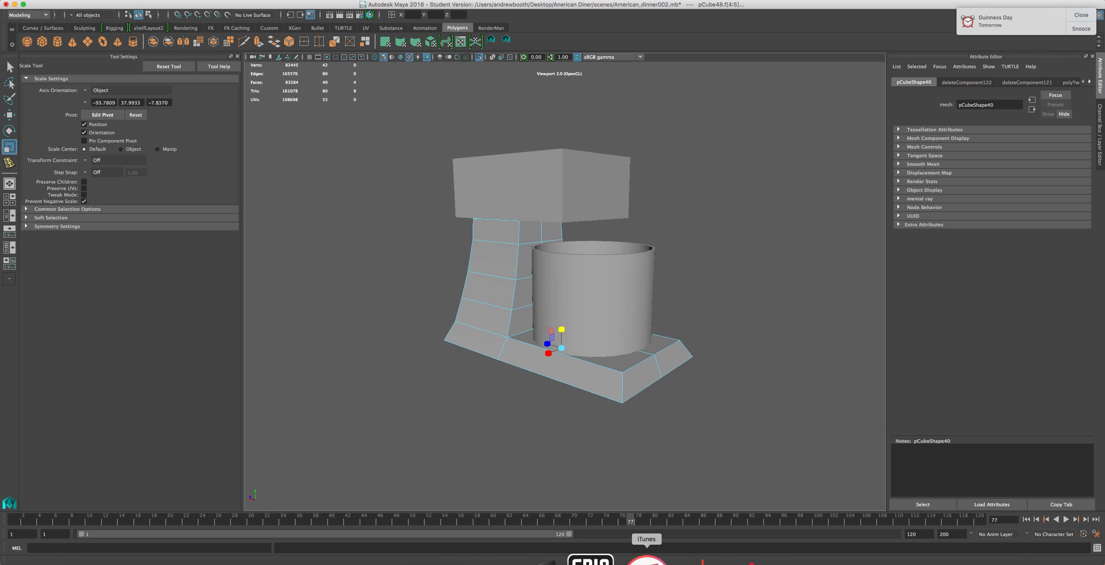
pyautogui.click(811, 559)
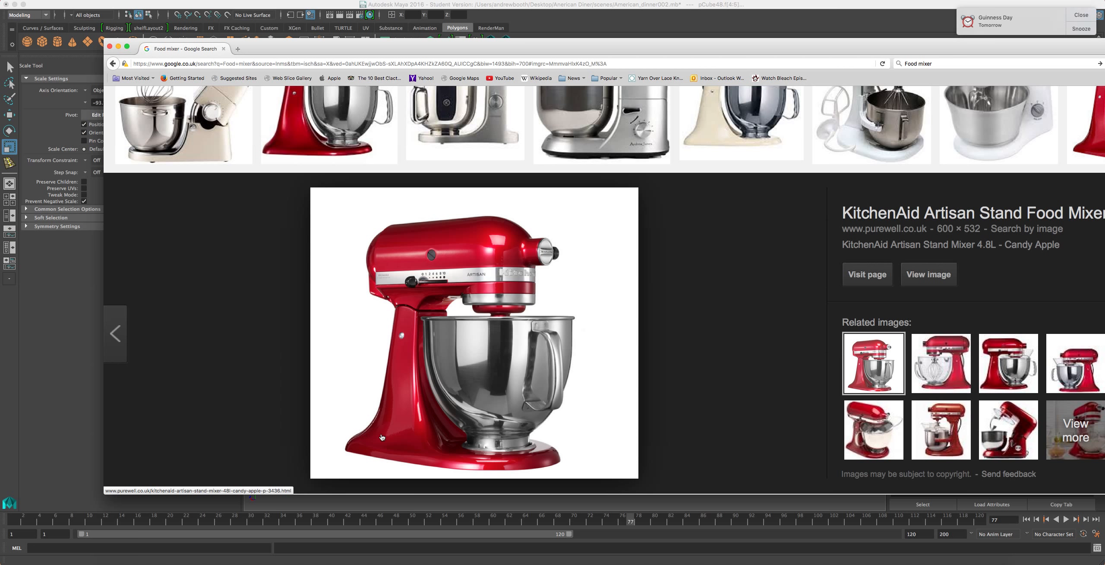
pyautogui.click(335, 150)
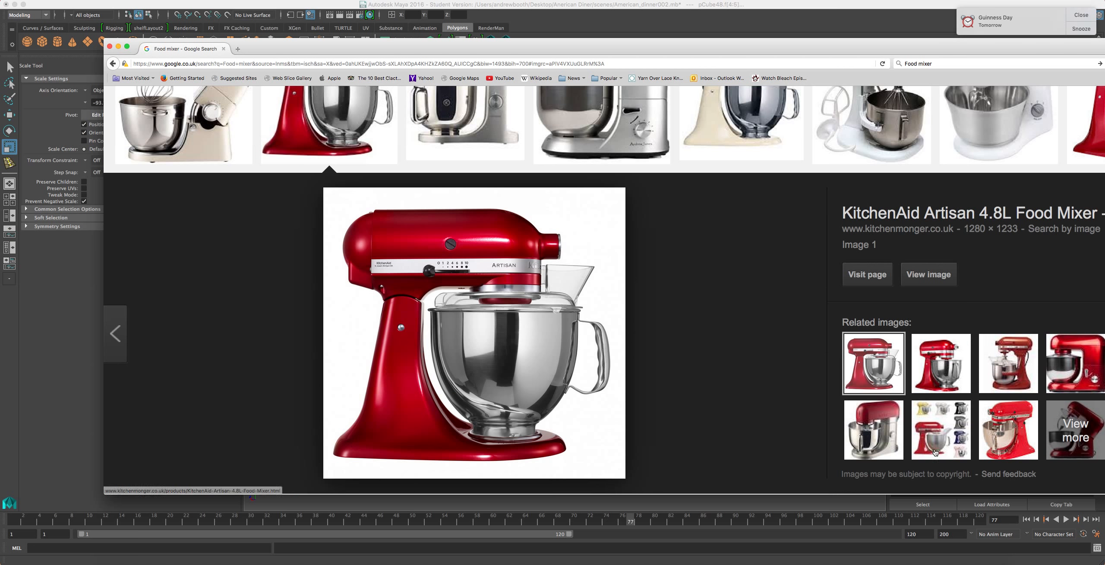
pyautogui.click(1006, 432)
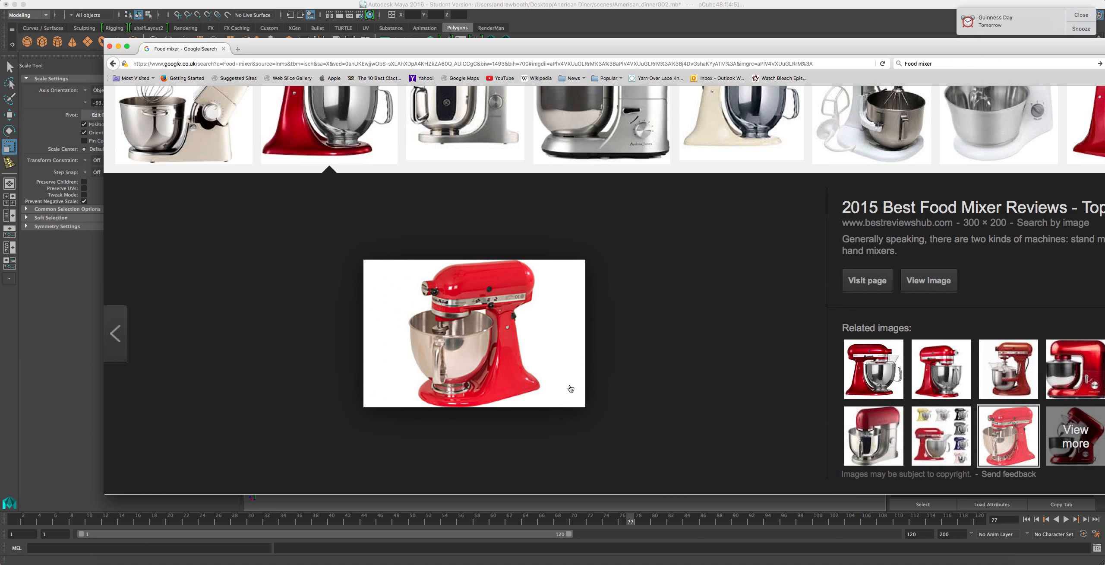
pyautogui.click(962, 376)
pyautogui.click(994, 376)
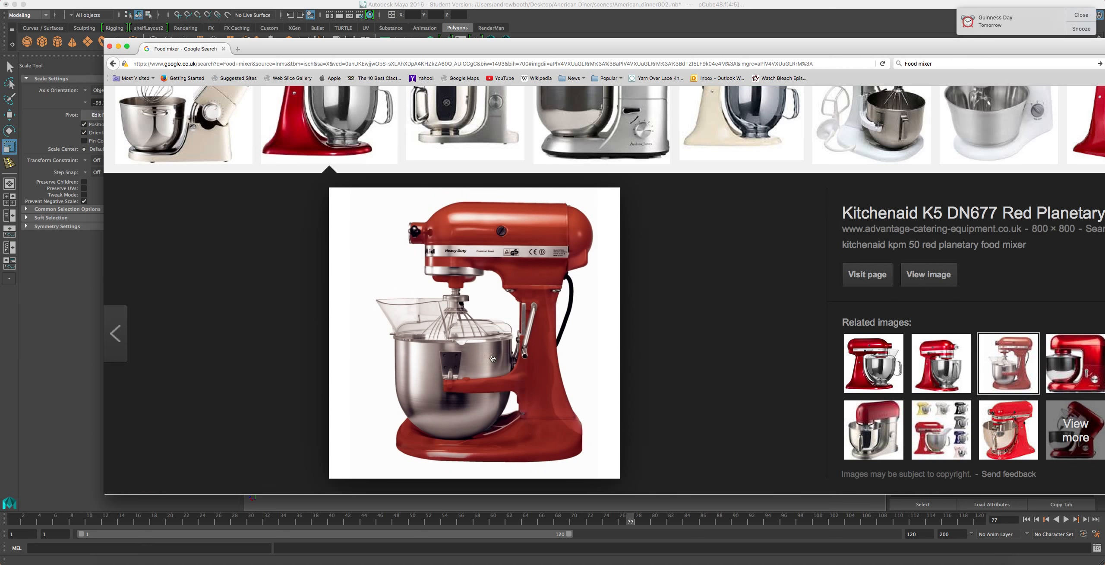
pyautogui.click(917, 439)
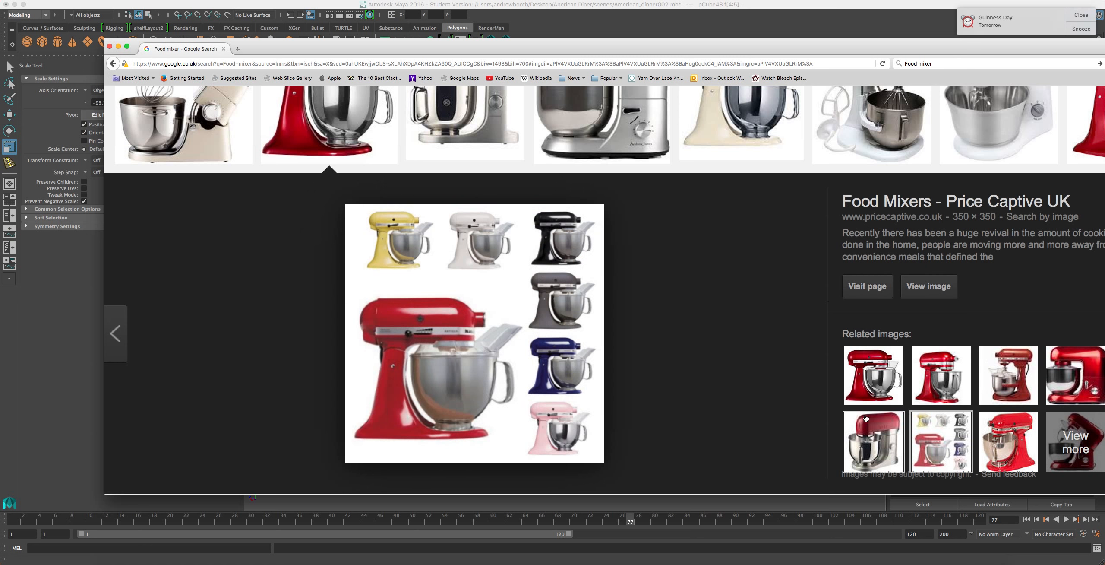
pyautogui.click(874, 374)
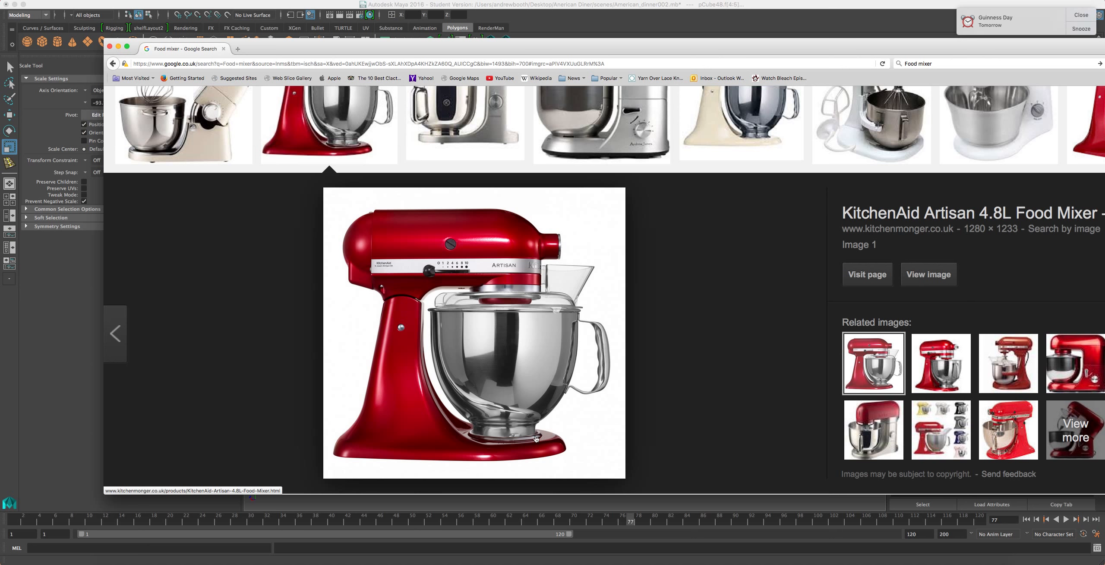
pyautogui.click(582, 7)
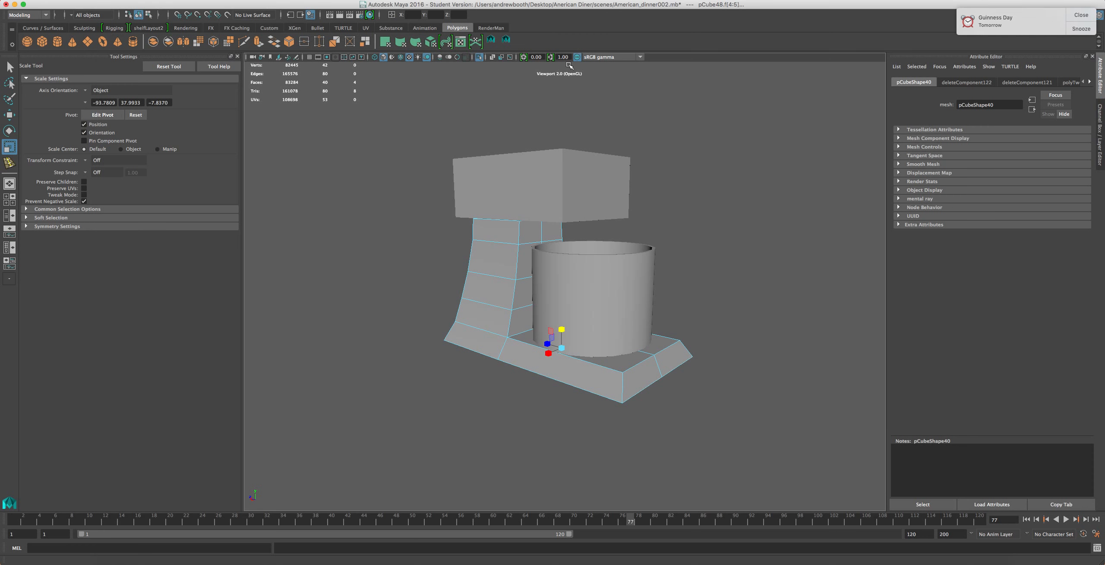
# Bevel the base plate's two front corner edges with 1 segment
pyautogui.scroll(5, 592, 321)
pyautogui.keyDown('alt'); pyautogui.moveTo(679, 336); pyautogui.dragTo(602, 464); pyautogui.keyUp('alt')
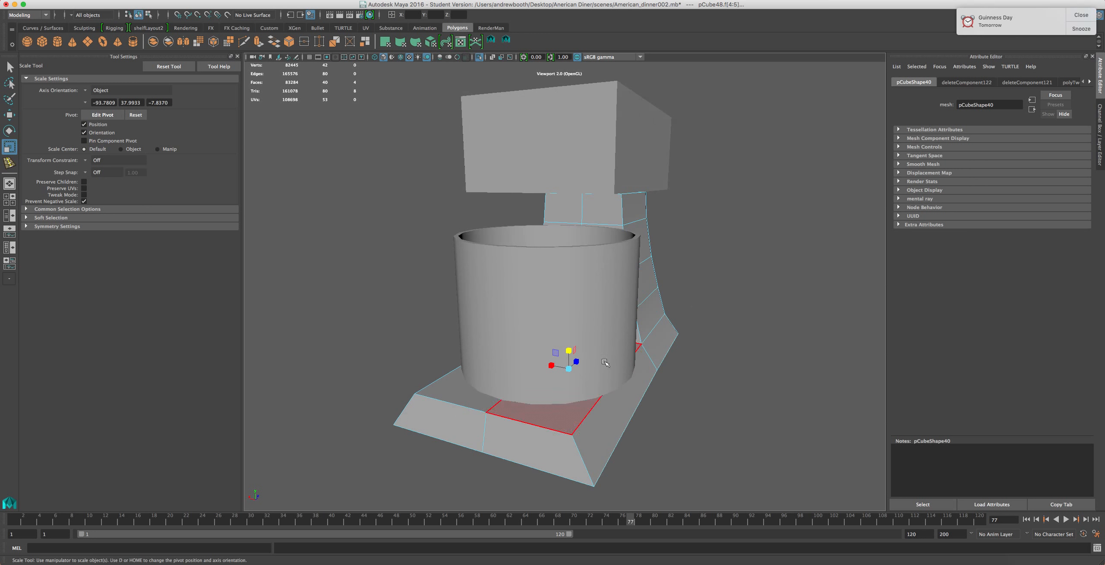
pyautogui.moveTo(585, 452); pyautogui.dragTo(581, 316, button='right')
pyautogui.click(580, 442)
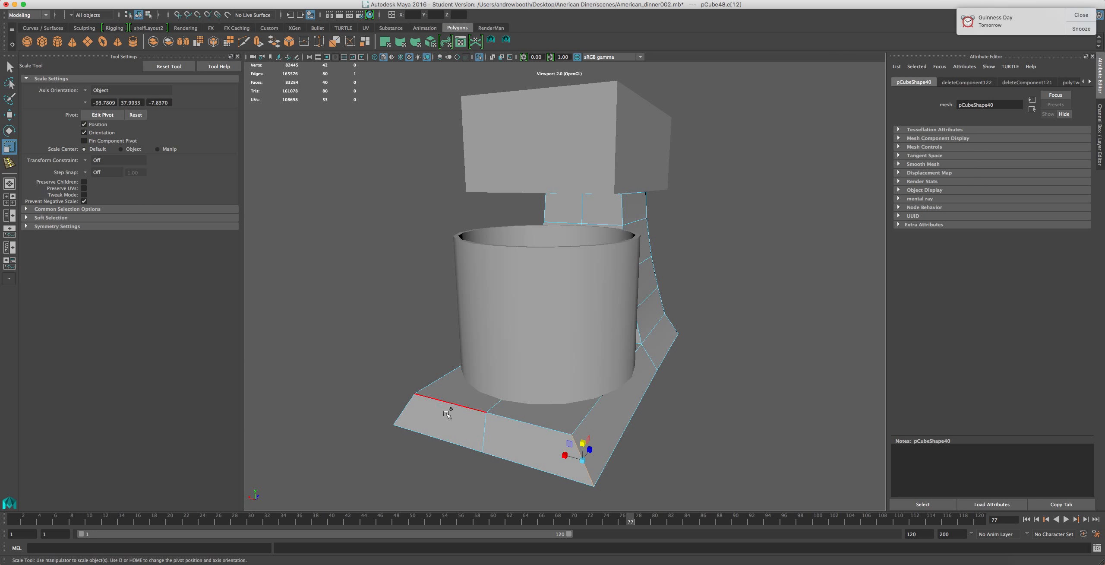
pyautogui.keyDown('shift'); pyautogui.click(404, 408); pyautogui.keyUp('shift')
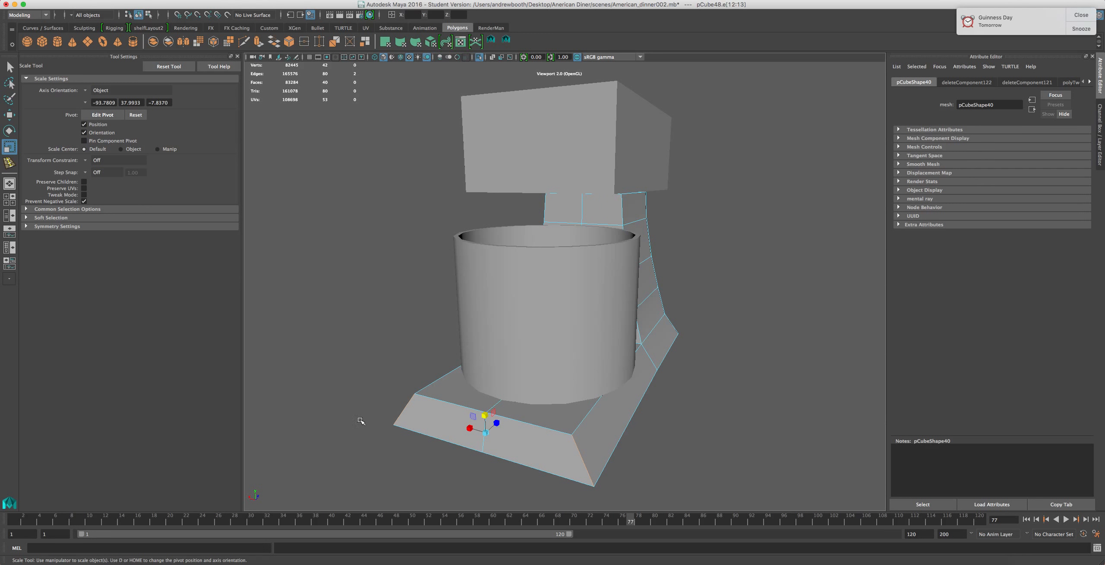
pyautogui.click(261, 0)
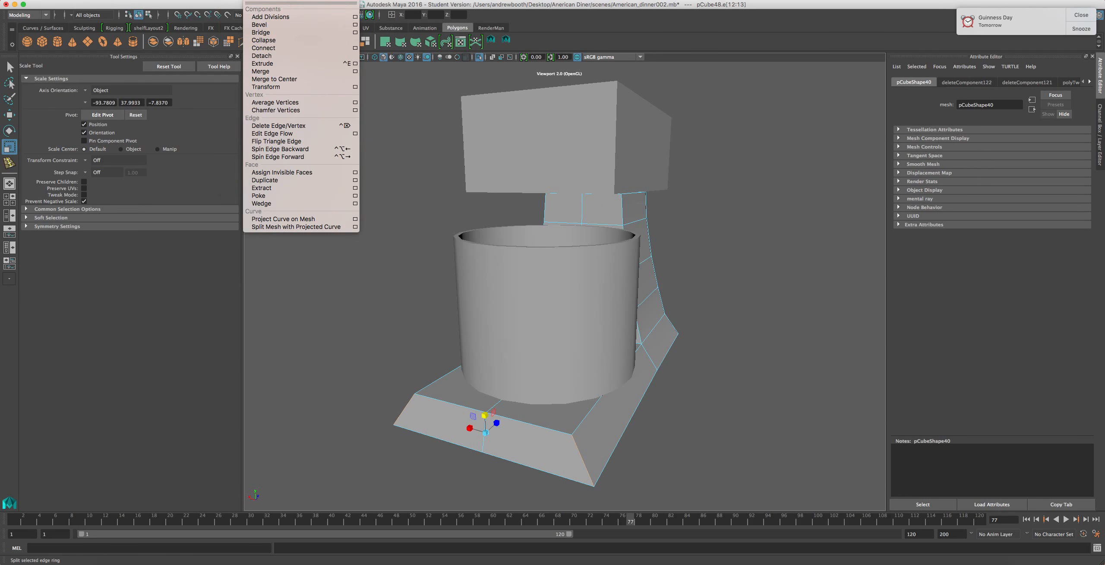
pyautogui.click(267, 25)
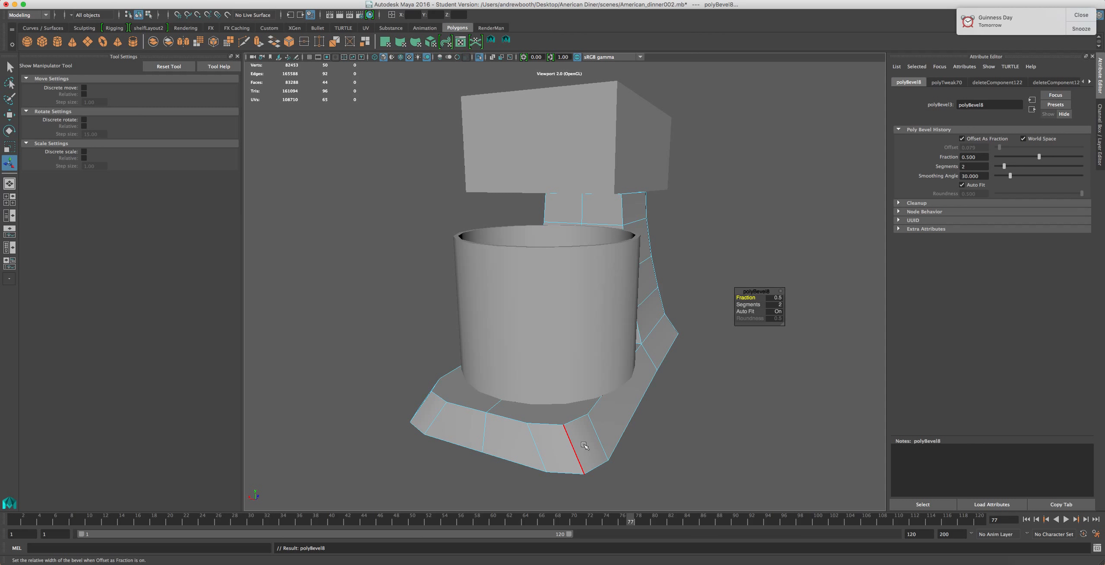
pyautogui.click(775, 305)
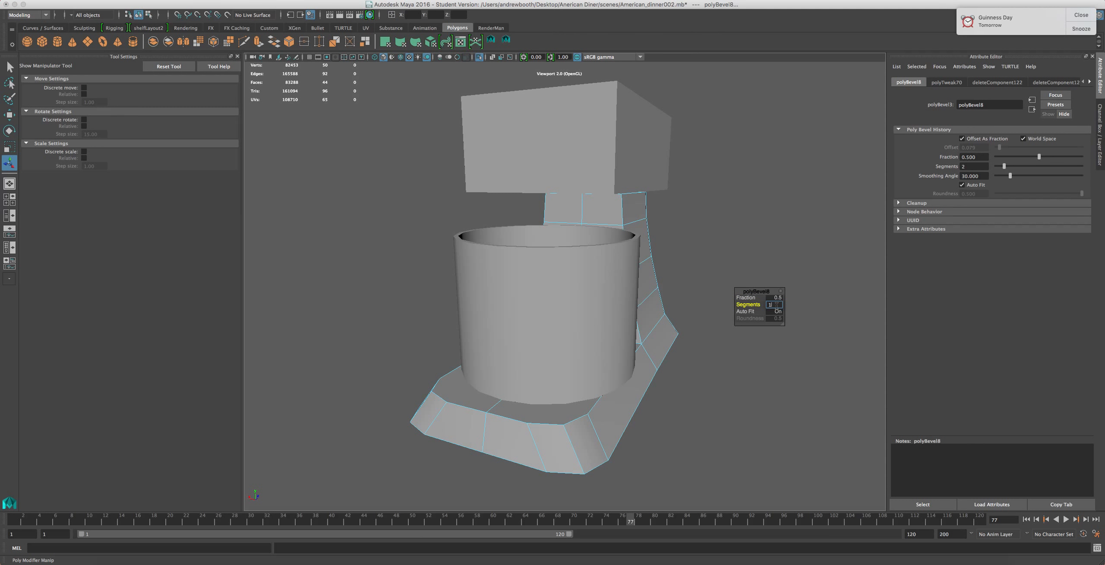
pyautogui.write('1')
pyautogui.press('Return')
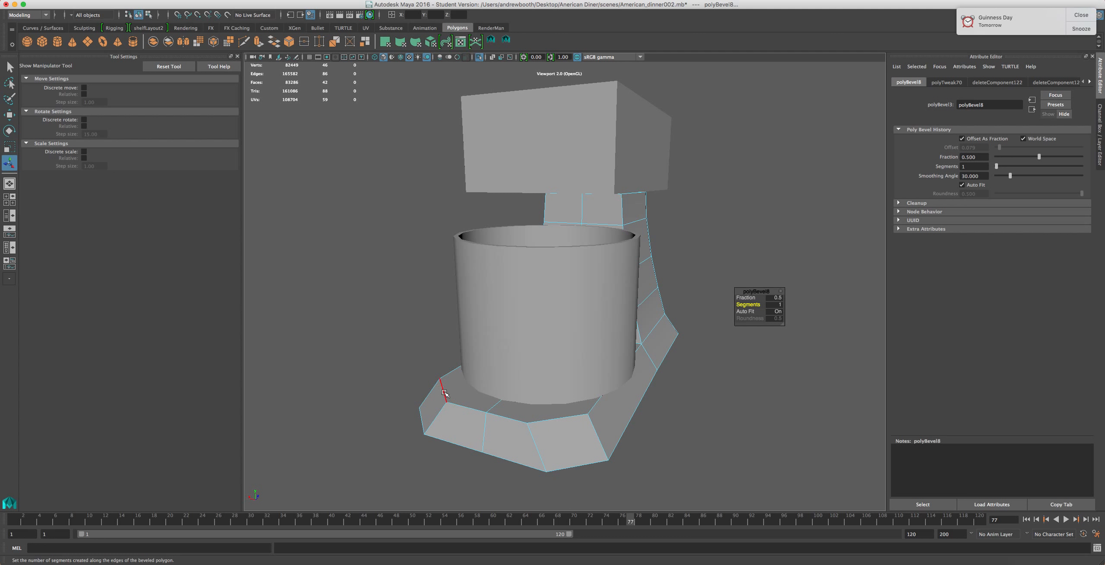
# Raise the bevel to 3 segments and set its fraction to 1
pyautogui.keyDown('alt'); pyautogui.moveTo(436, 388); pyautogui.dragTo(734, 333); pyautogui.keyUp('alt')
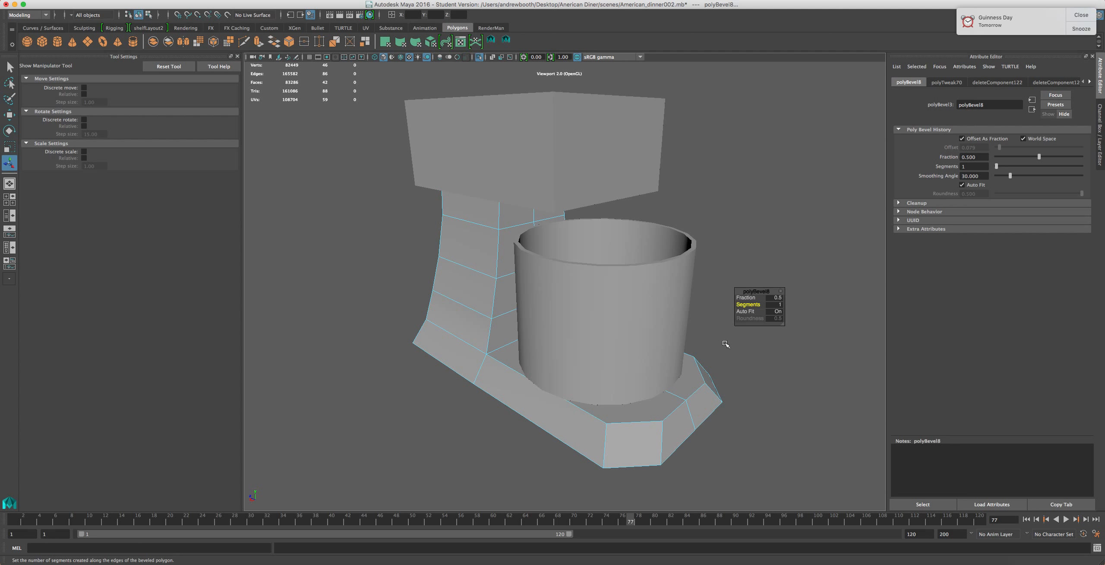
pyautogui.click(774, 304)
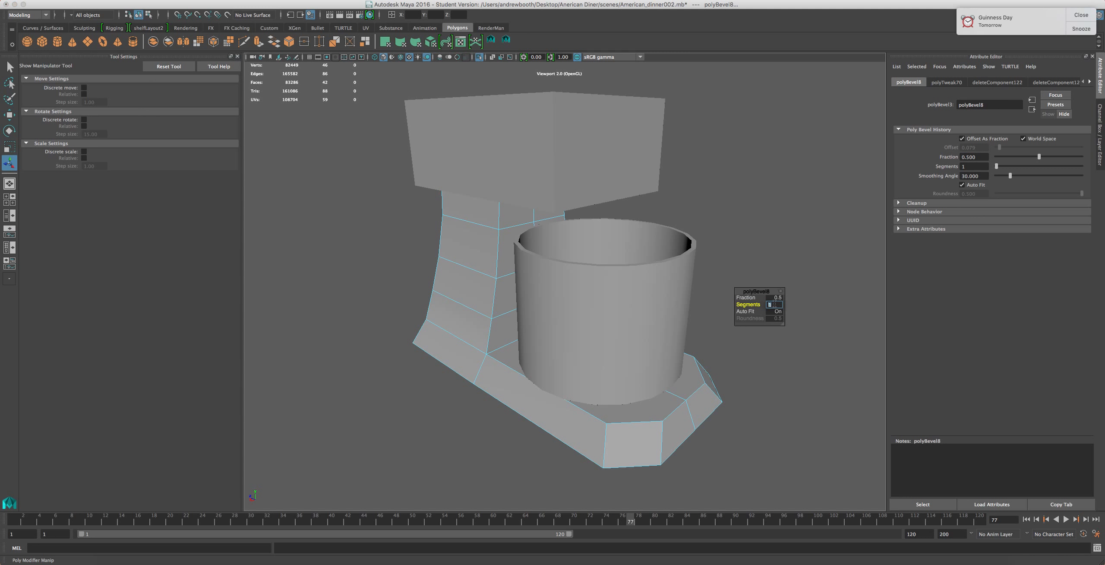
pyautogui.press('Return')
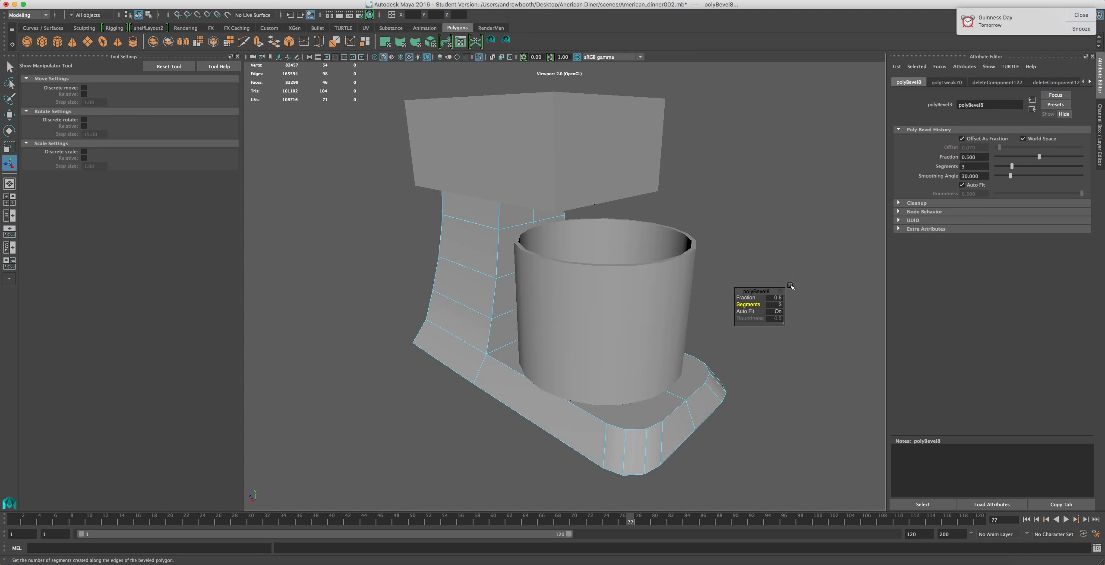
pyautogui.click(773, 298)
pyautogui.click(962, 139)
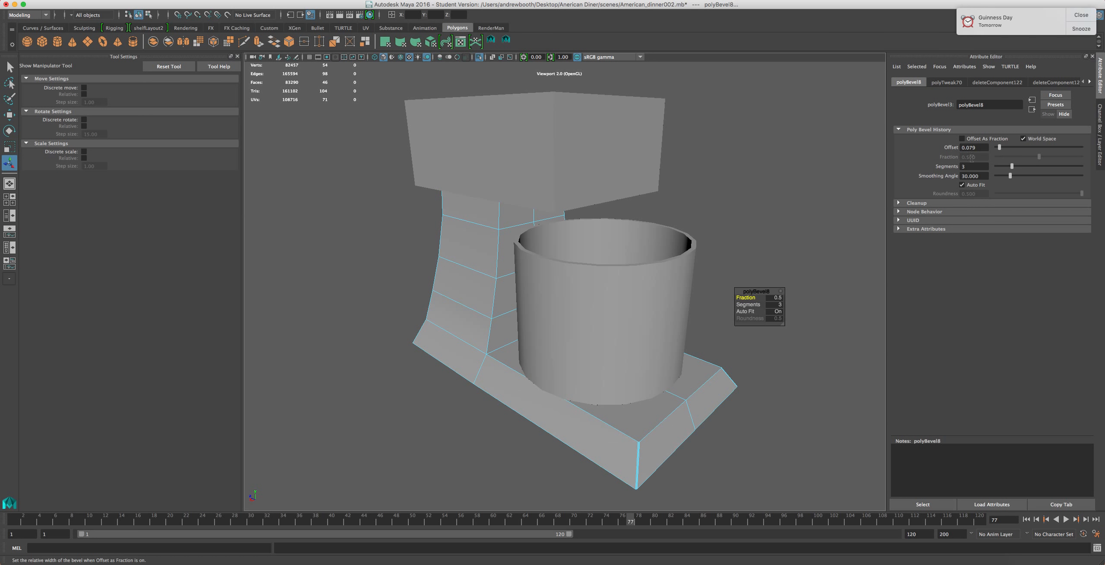
pyautogui.click(962, 138)
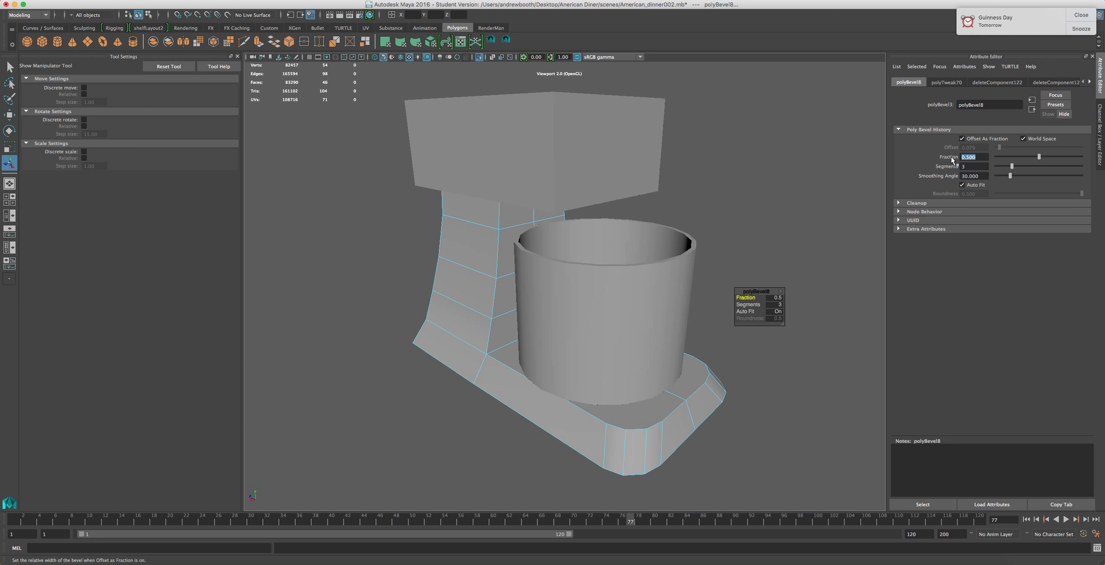
pyautogui.press('Return')
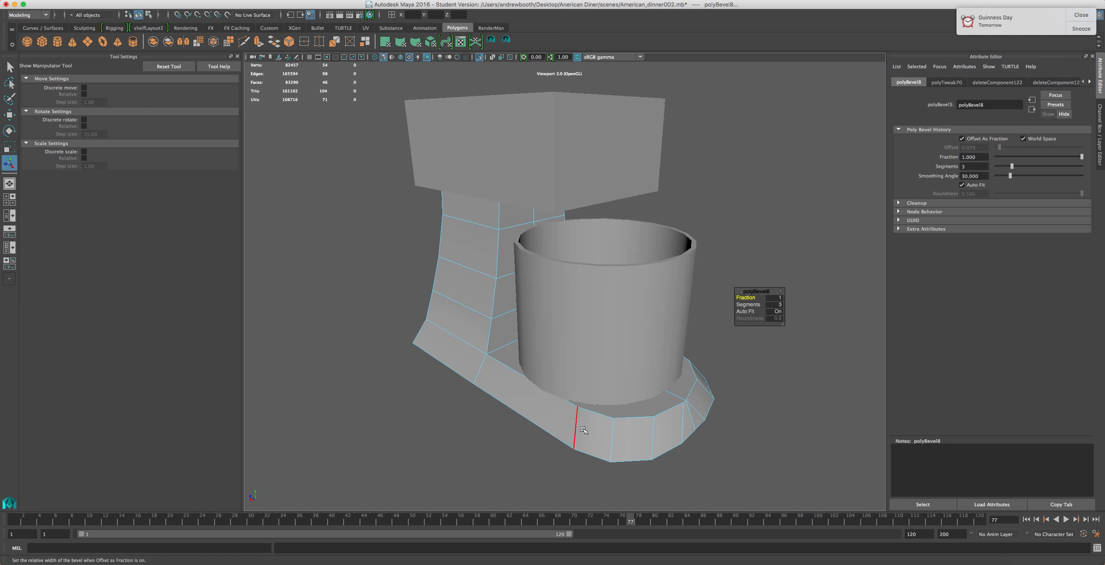
pyautogui.keyDown('alt'); pyautogui.moveTo(597, 406); pyautogui.dragTo(555, 417); pyautogui.keyUp('alt')
pyautogui.keyDown('alt'); pyautogui.moveTo(604, 452); pyautogui.dragTo(850, 225); pyautogui.keyUp('alt')
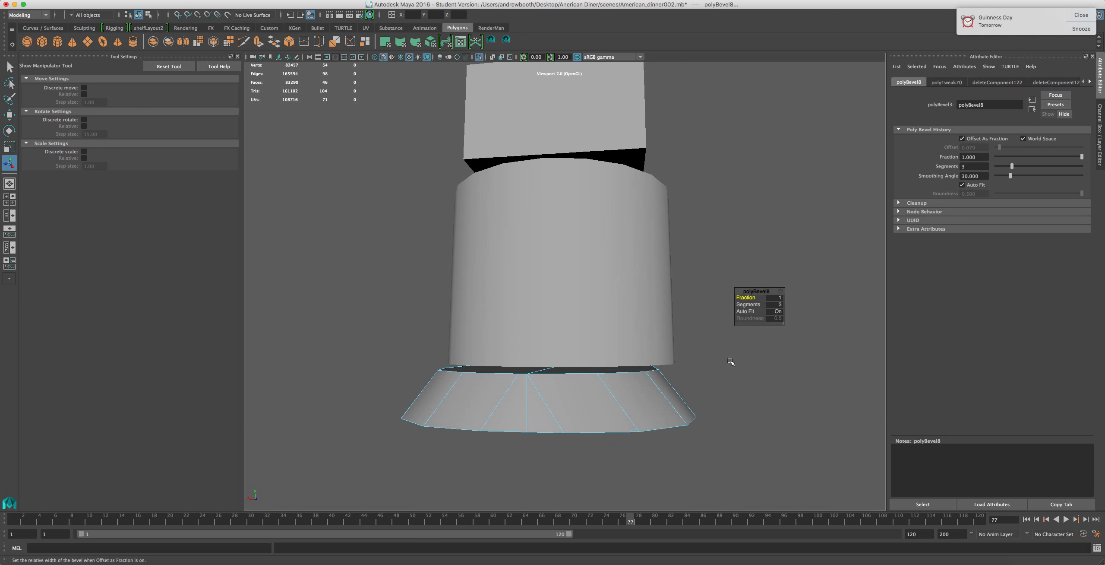
pyautogui.keyDown('alt'); pyautogui.moveTo(667, 436); pyautogui.dragTo(662, 458); pyautogui.keyUp('alt')
pyautogui.keyDown('alt'); pyautogui.moveTo(530, 404); pyautogui.dragTo(536, 368); pyautogui.keyUp('alt')
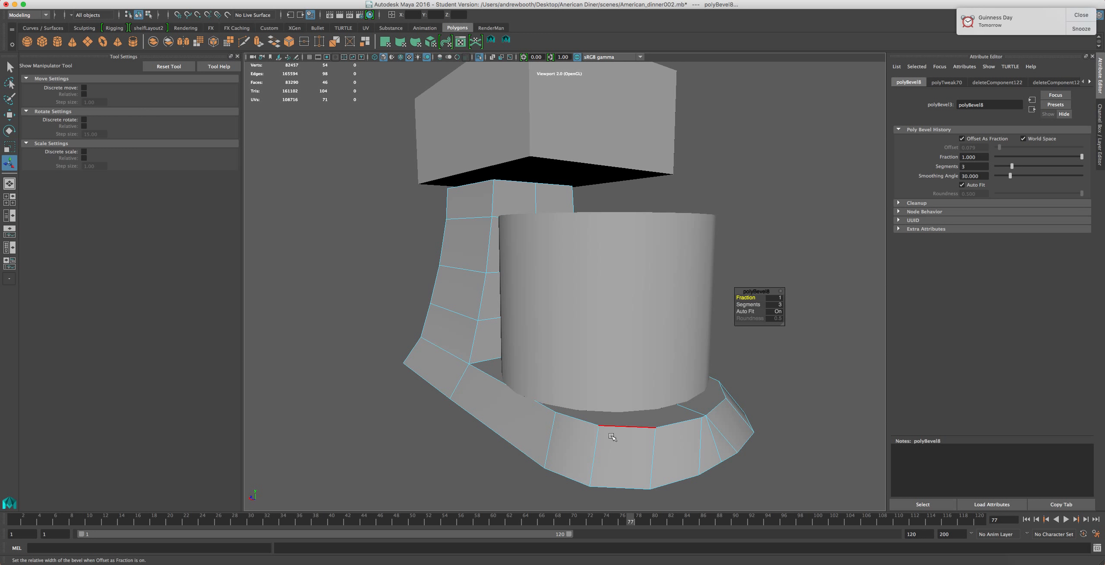
# Undo the bevel and the preceding selection changes on the base plate
pyautogui.hotkey('ctrl', 'z')
pyautogui.hotkey('ctrl', 'z')
pyautogui.hotkey('ctrl', 'z')
pyautogui.hotkey('ctrl', 'z')
pyautogui.hotkey('ctrl', 'z')
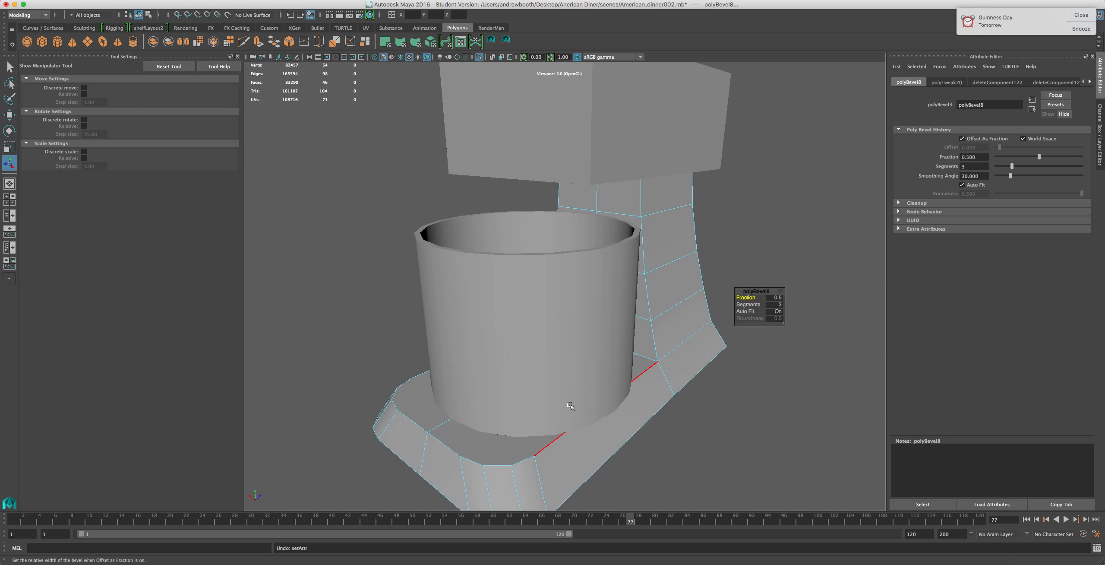
pyautogui.hotkey('ctrl', 'z')
pyautogui.hotkey('ctrl', 'z')
pyautogui.hotkey('ctrl', 'z')
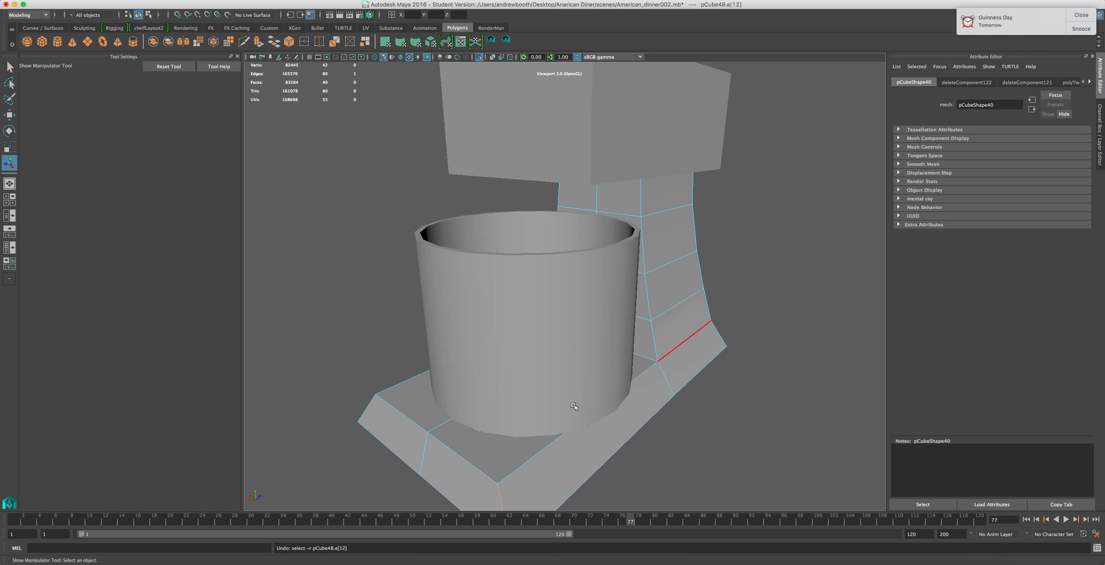
pyautogui.hotkey('ctrl', 'z')
pyautogui.hotkey('ctrl', 'z')
pyautogui.hotkey('ctrl', 'z')
pyautogui.hotkey('ctrl', 'z')
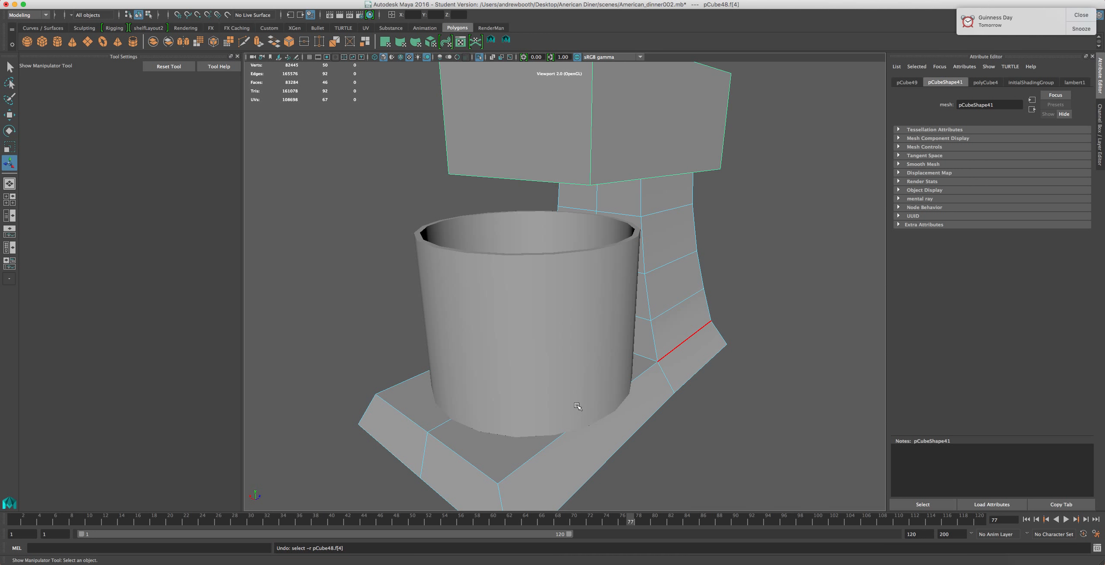
pyautogui.hotkey('ctrl', 'z')
pyautogui.hotkey('ctrl', 'z')
pyautogui.hotkey('ctrl', 'z')
pyautogui.hotkey('ctrl', 'z')
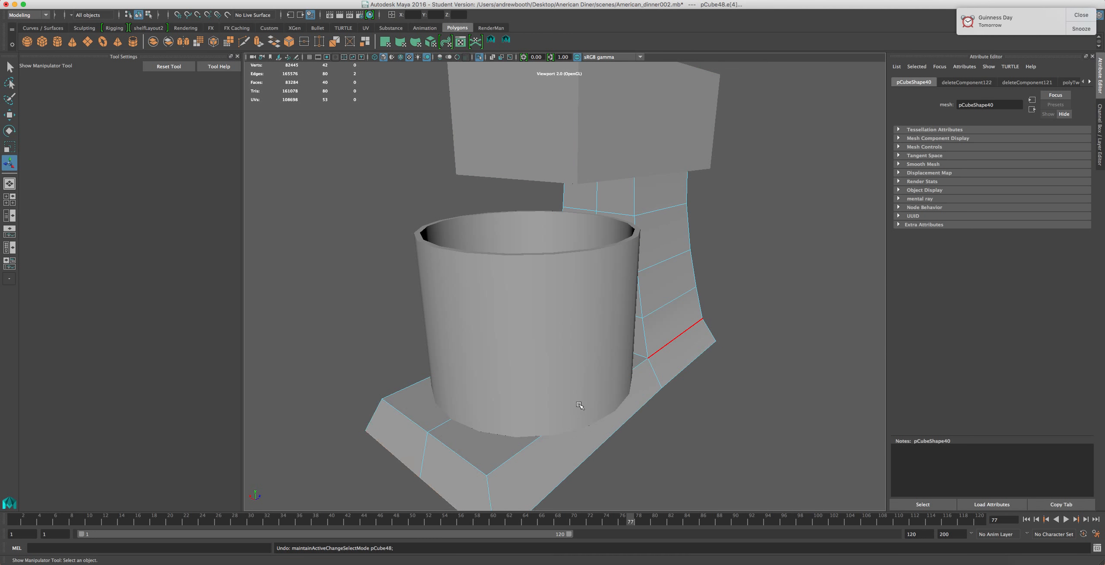
pyautogui.hotkey('ctrl', 'z')
pyautogui.hotkey('ctrl', 'z')
pyautogui.hotkey('ctrl', 'z')
pyautogui.hotkey('ctrl', 'z')
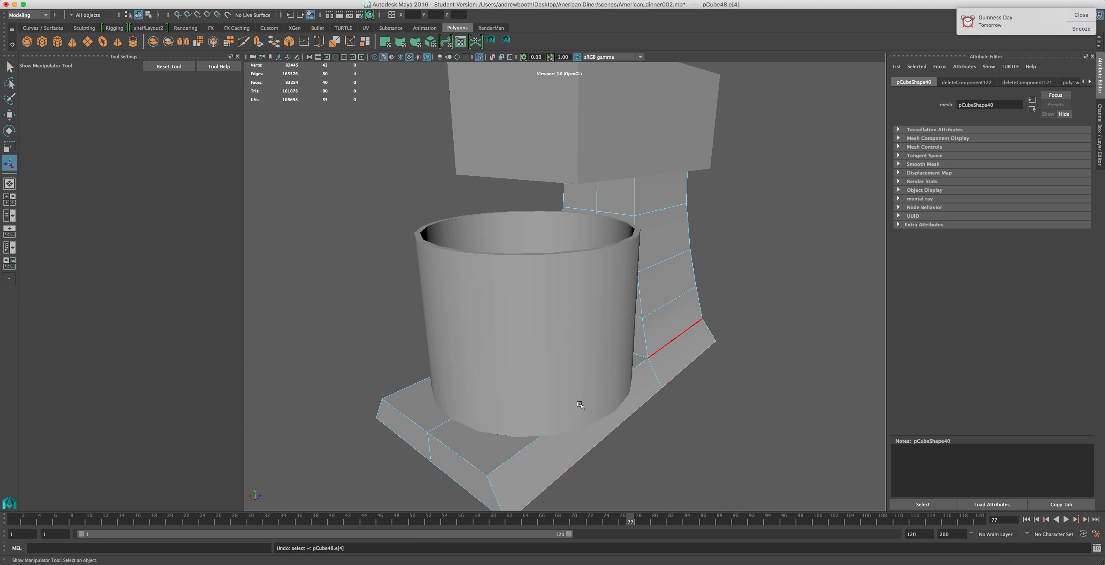
# Select the base plate's front and side faces and scale them vertically to adjust the plate's thickness
pyautogui.keyDown('alt'); pyautogui.moveTo(580, 396); pyautogui.dragTo(626, 381); pyautogui.keyUp('alt')
pyautogui.moveTo(623, 353); pyautogui.dragTo(621, 333, button='right')
pyautogui.moveTo(607, 397); pyautogui.dragTo(614, 380, button='right')
pyautogui.click(614, 380)
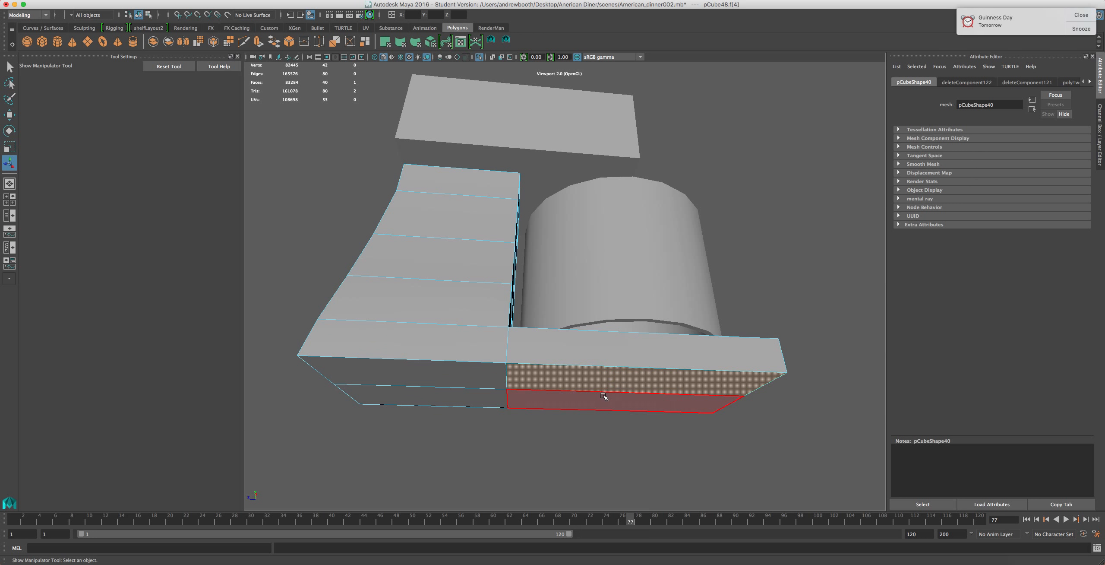
pyautogui.keyDown('shift'); pyautogui.click(576, 404); pyautogui.keyUp('shift')
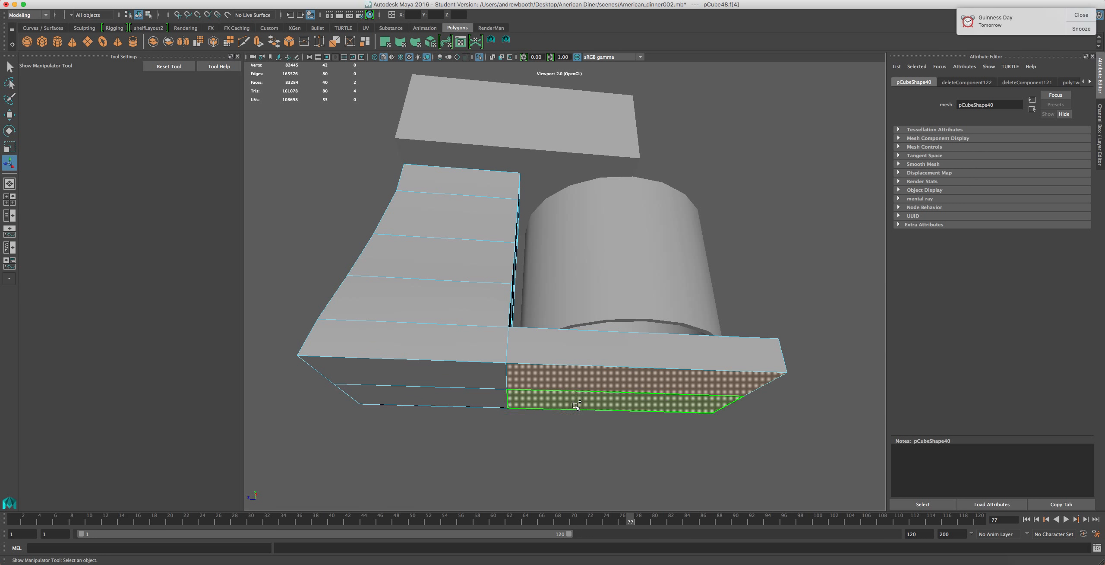
pyautogui.keyDown('shift'); pyautogui.click(444, 398); pyautogui.keyUp('shift')
pyautogui.keyDown('shift'); pyautogui.click(435, 364); pyautogui.keyUp('shift')
pyautogui.press('r')
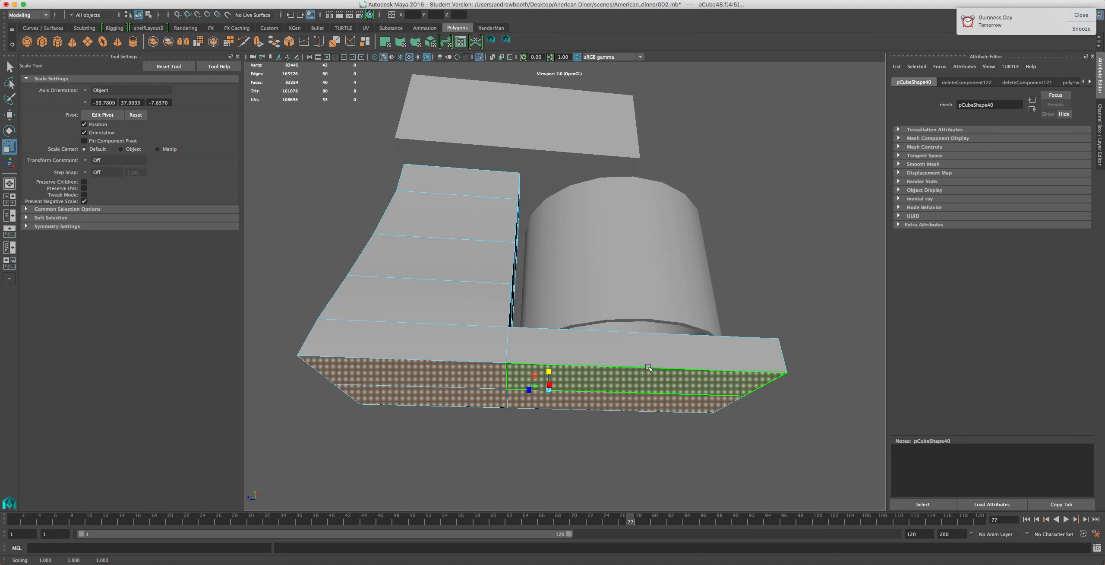
pyautogui.keyDown('alt'); pyautogui.moveTo(545, 363); pyautogui.dragTo(554, 430); pyautogui.keyUp('alt')
pyautogui.moveTo(555, 434); pyautogui.dragTo(555, 329, button='right')
# Bevel the base plate's front end edges with a fraction of 0.8 and 4 segments
pyautogui.click(536, 443)
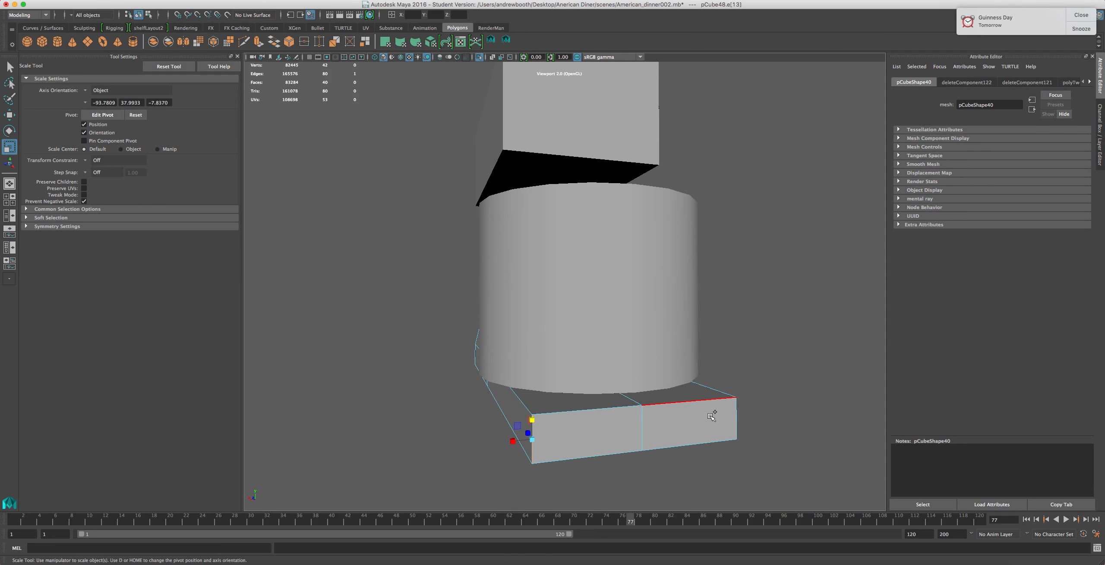
pyautogui.keyDown('shift'); pyautogui.click(729, 418); pyautogui.keyUp('shift')
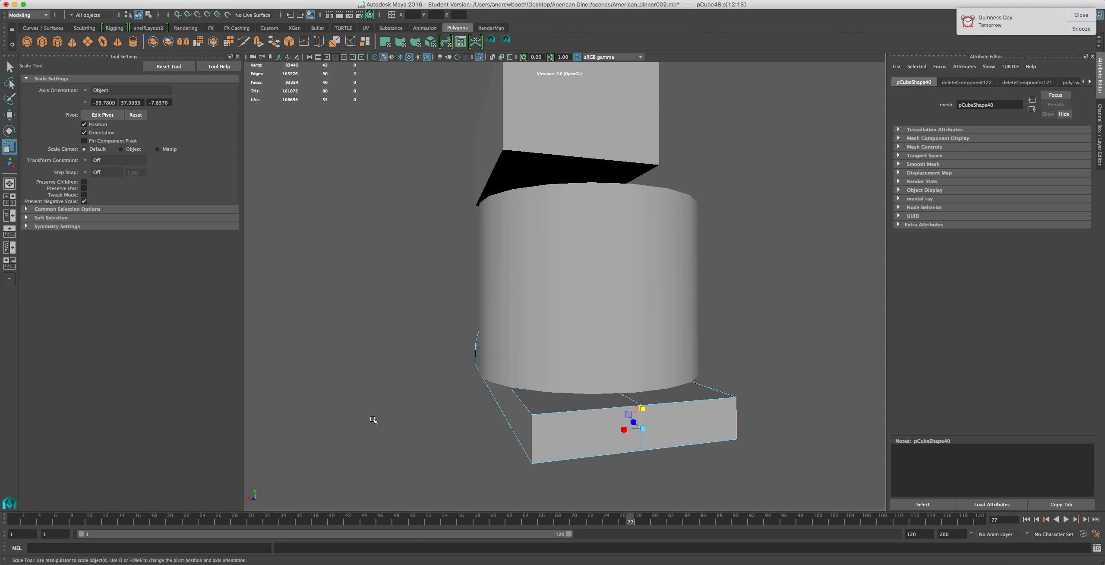
pyautogui.hotkey('ctrl', 'b')
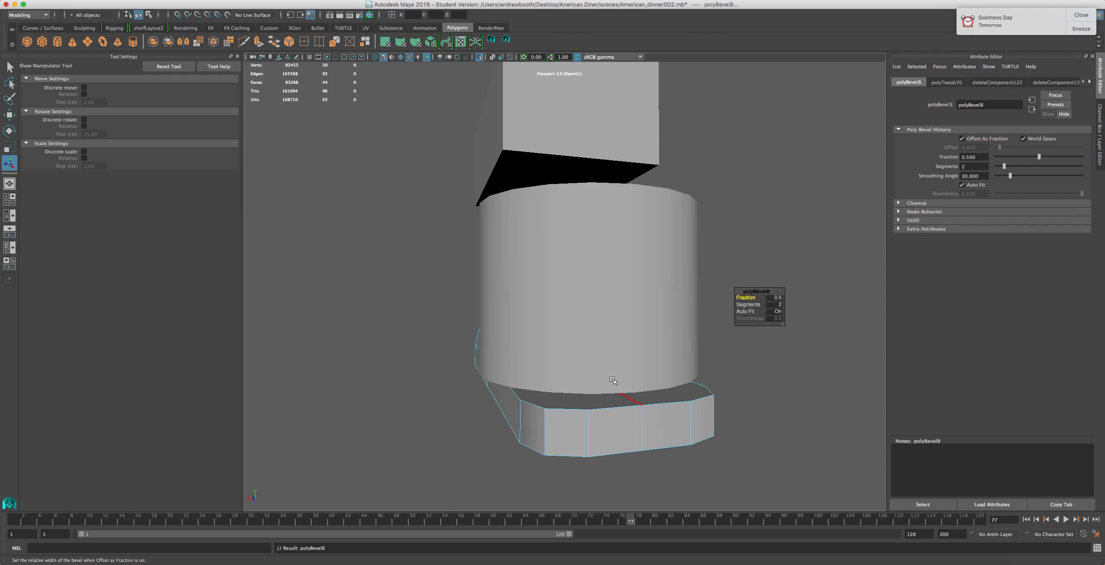
pyautogui.click(774, 298)
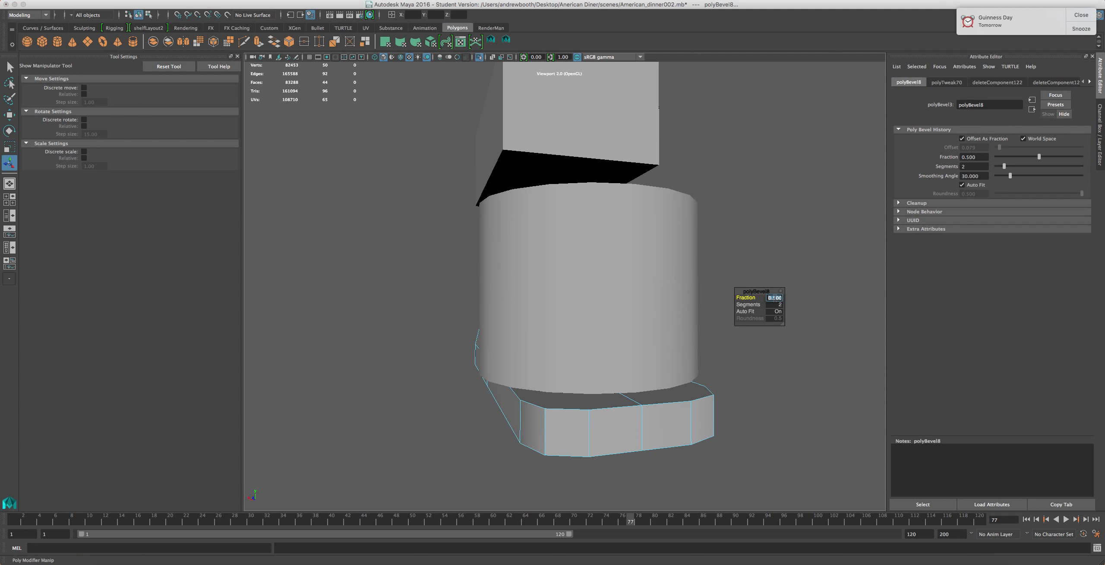
pyautogui.press('Return')
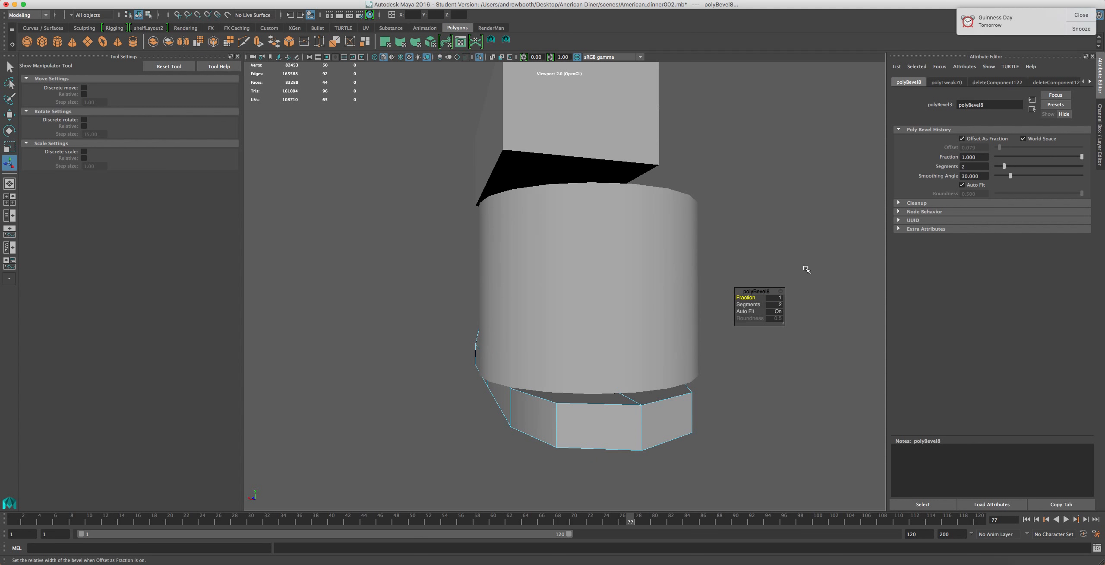
pyautogui.click(776, 296)
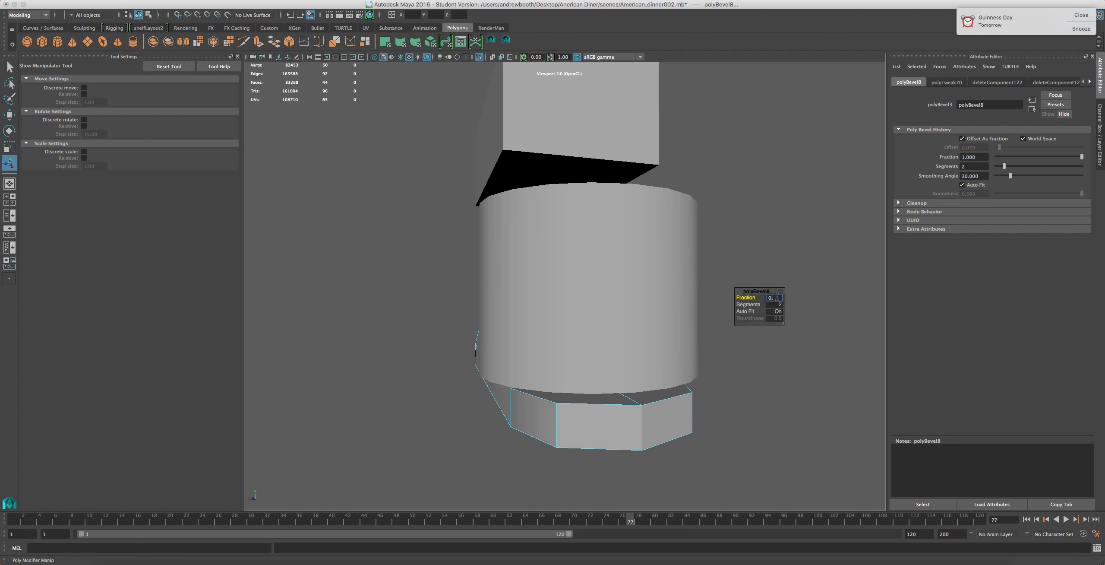
pyautogui.write('0.7')
pyautogui.press('Return')
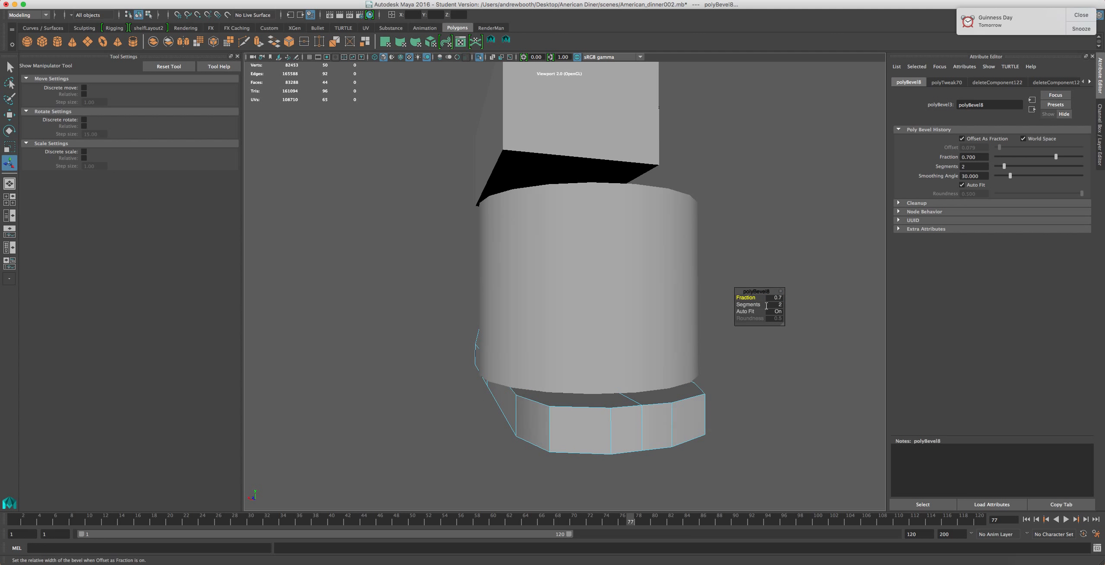
pyautogui.click(961, 166)
pyautogui.write('3')
pyautogui.press('Return')
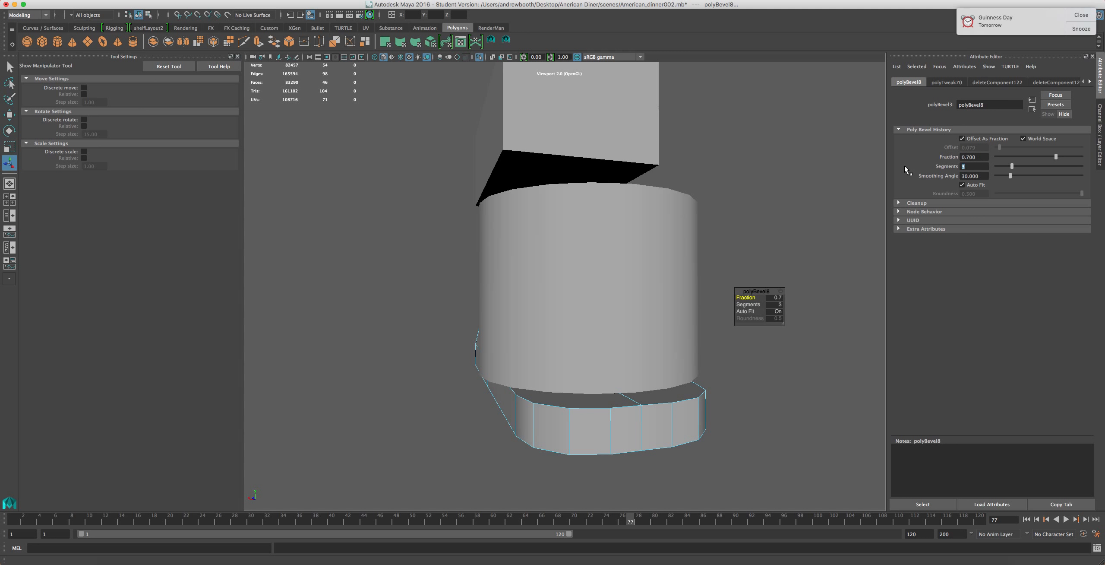
pyautogui.write('4')
pyautogui.press('Return')
pyautogui.keyDown('alt'); pyautogui.moveTo(446, 374); pyautogui.dragTo(518, 422); pyautogui.keyUp('alt')
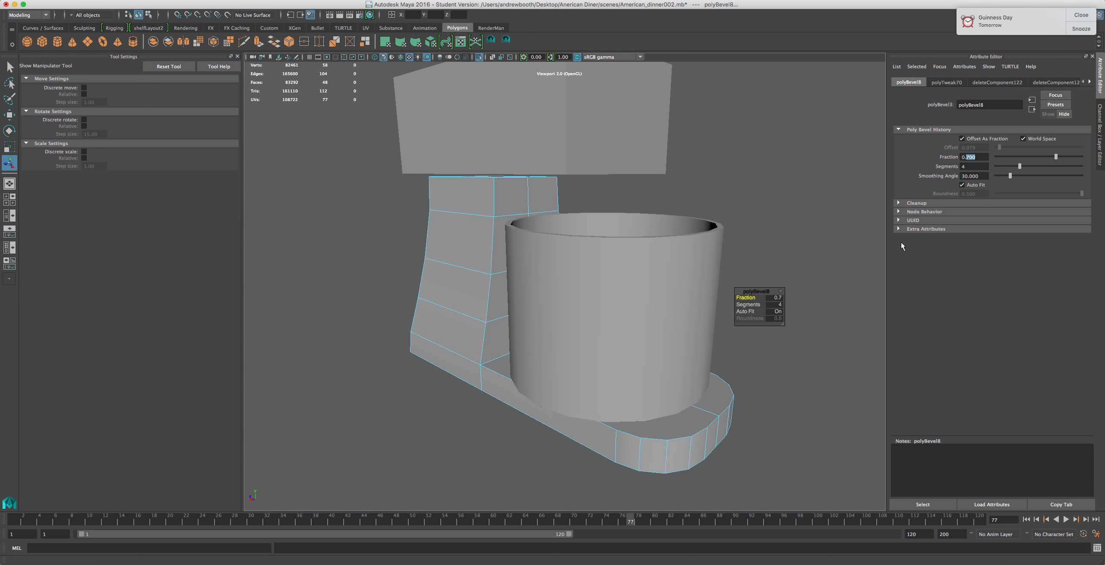
pyautogui.write('8')
pyautogui.press('Return')
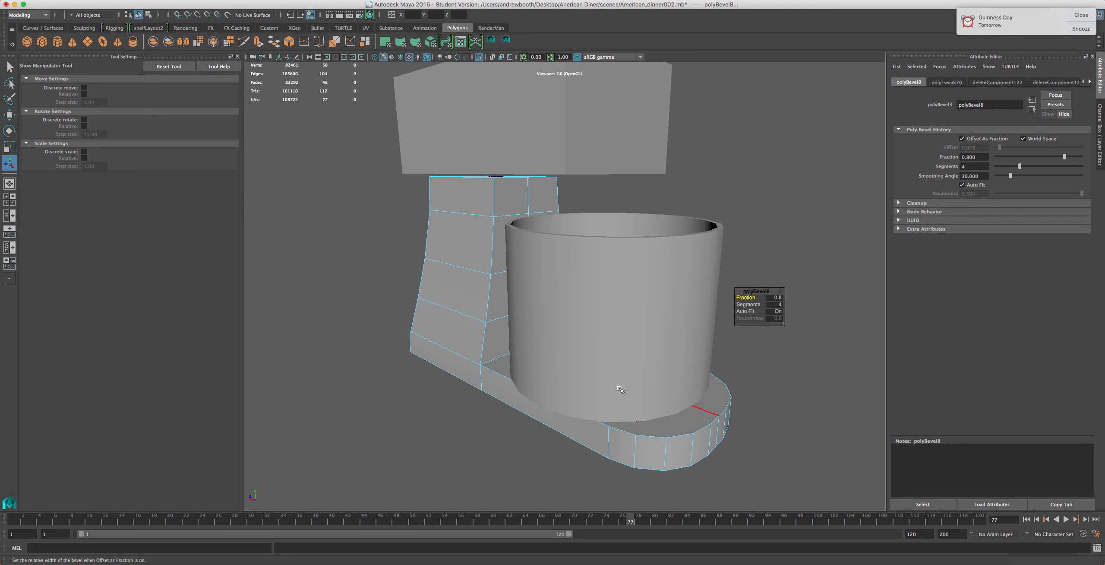
# Try scaling a selection of the base plate's underside faces, and undo the change
pyautogui.keyDown('alt'); pyautogui.moveTo(497, 380); pyautogui.dragTo(570, 364); pyautogui.keyUp('alt')
pyautogui.moveTo(570, 364); pyautogui.dragTo(571, 377, button='right')
pyautogui.click(578, 365)
pyautogui.keyDown('shift'); pyautogui.click(576, 392); pyautogui.keyUp('shift')
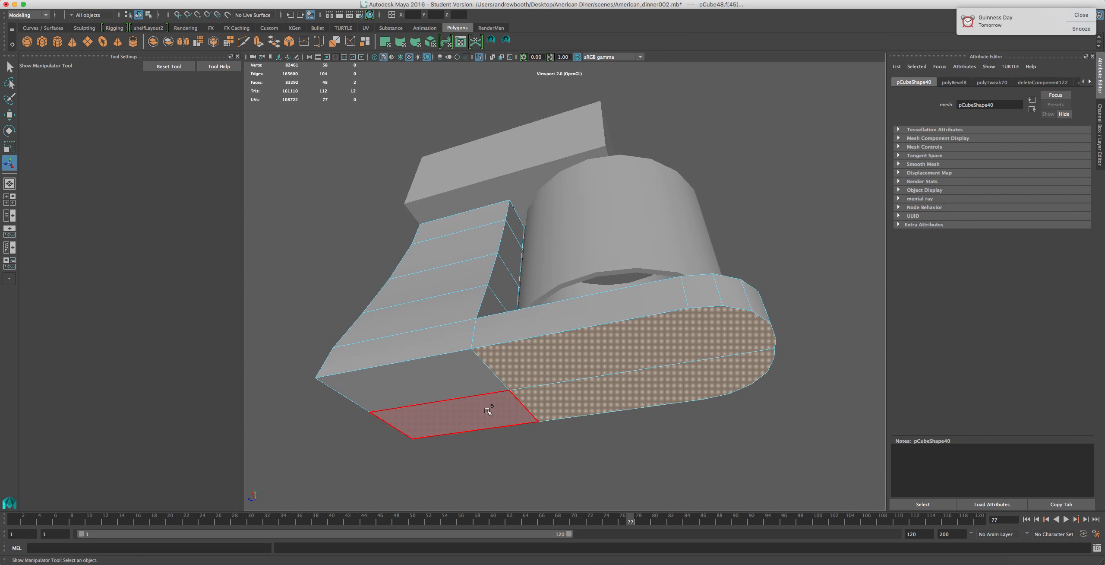
pyautogui.keyDown('shift'); pyautogui.click(488, 412); pyautogui.keyUp('shift')
pyautogui.keyDown('shift'); pyautogui.click(467, 382); pyautogui.keyUp('shift')
pyautogui.press('r')
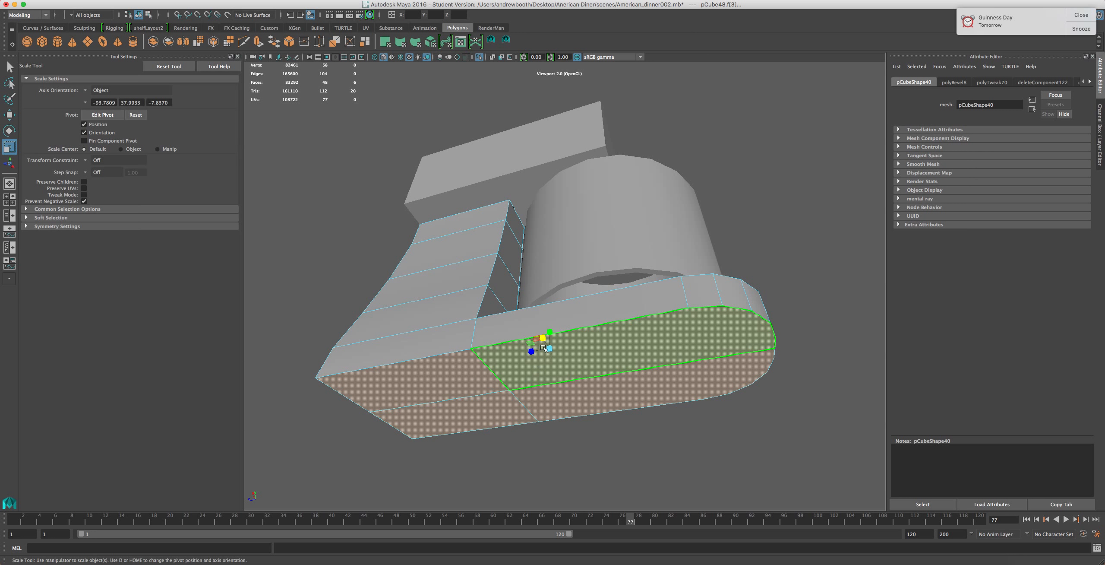
pyautogui.moveTo(547, 349); pyautogui.dragTo(426, 395)
pyautogui.press('super+z')
pyautogui.press('super+z')
pyautogui.press('super+z')
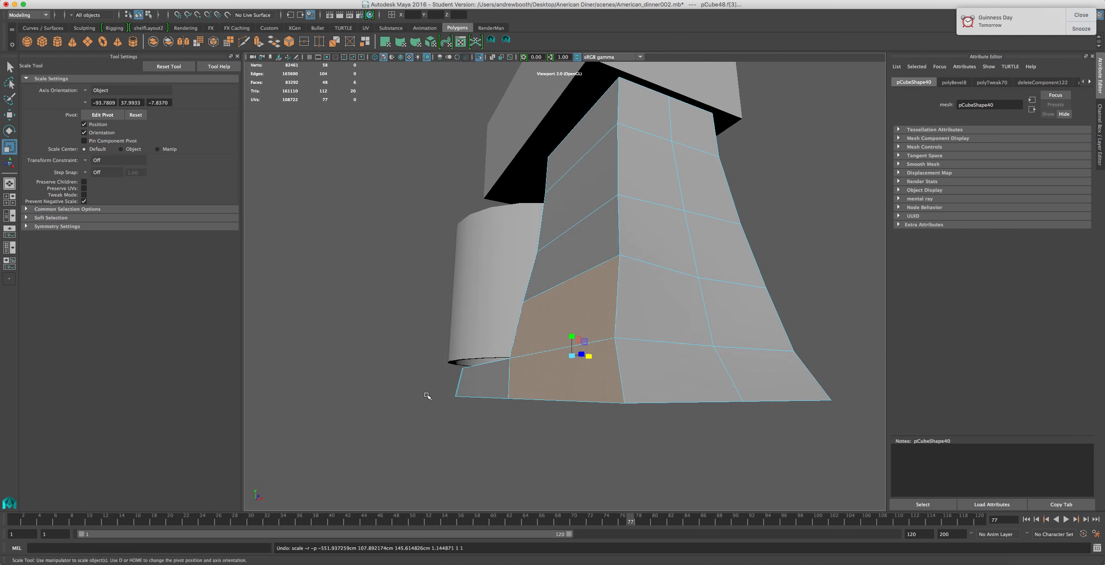
# Select the base plate's front-end faces and scale them horizontally to widen the rounded end
pyautogui.keyDown('shift'); pyautogui.click(577, 318); pyautogui.keyUp('shift')
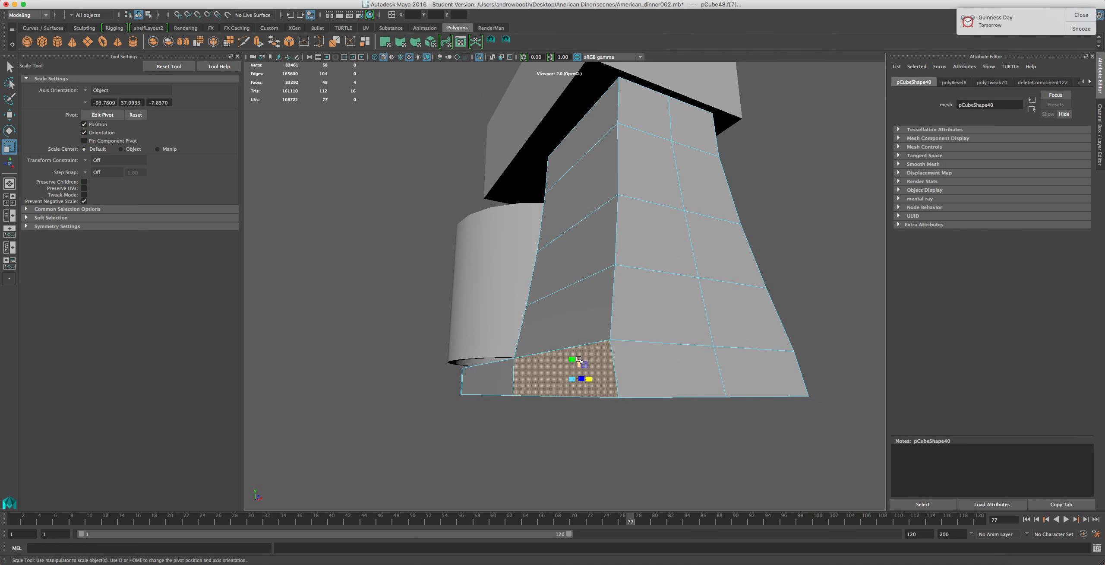
pyautogui.keyDown('alt'); pyautogui.moveTo(506, 433); pyautogui.dragTo(409, 390); pyautogui.keyUp('alt')
pyautogui.click(593, 283)
pyautogui.keyDown('shift'); pyautogui.click(536, 270); pyautogui.keyUp('shift')
pyautogui.keyDown('shift'); pyautogui.click(581, 379); pyautogui.keyUp('shift')
pyautogui.keyDown('shift'); pyautogui.click(546, 391); pyautogui.keyUp('shift')
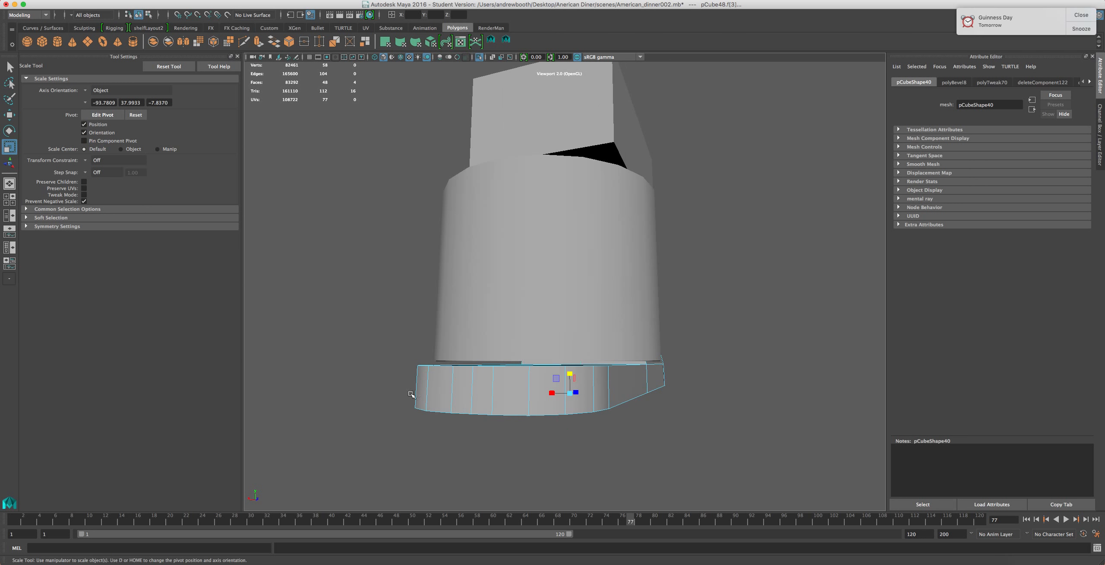
pyautogui.moveTo(550, 394); pyautogui.dragTo(673, 398)
# Move a vertex at the column's front base corner to reshape where it meets the plate
pyautogui.moveTo(755, 398); pyautogui.dragTo(756, 334, button='right')
pyautogui.click(772, 391)
pyautogui.keyDown('shift'); pyautogui.click(772, 391); pyautogui.keyUp('shift')
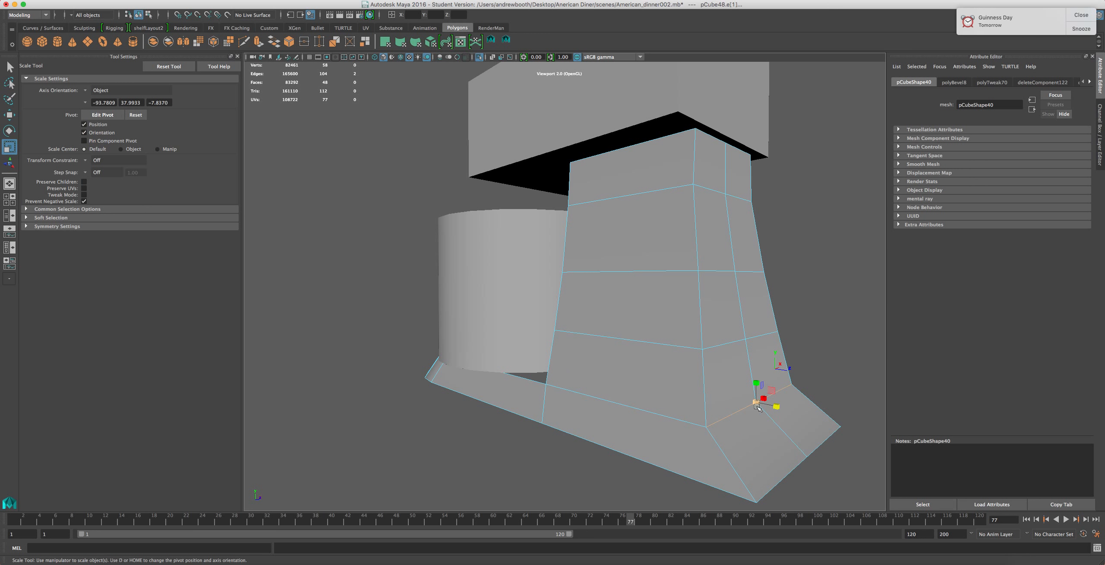
pyautogui.press('w')
pyautogui.moveTo(781, 406); pyautogui.dragTo(933, 365)
pyautogui.moveTo(454, 345); pyautogui.dragTo(479, 339, button='right')
pyautogui.click(619, 391)
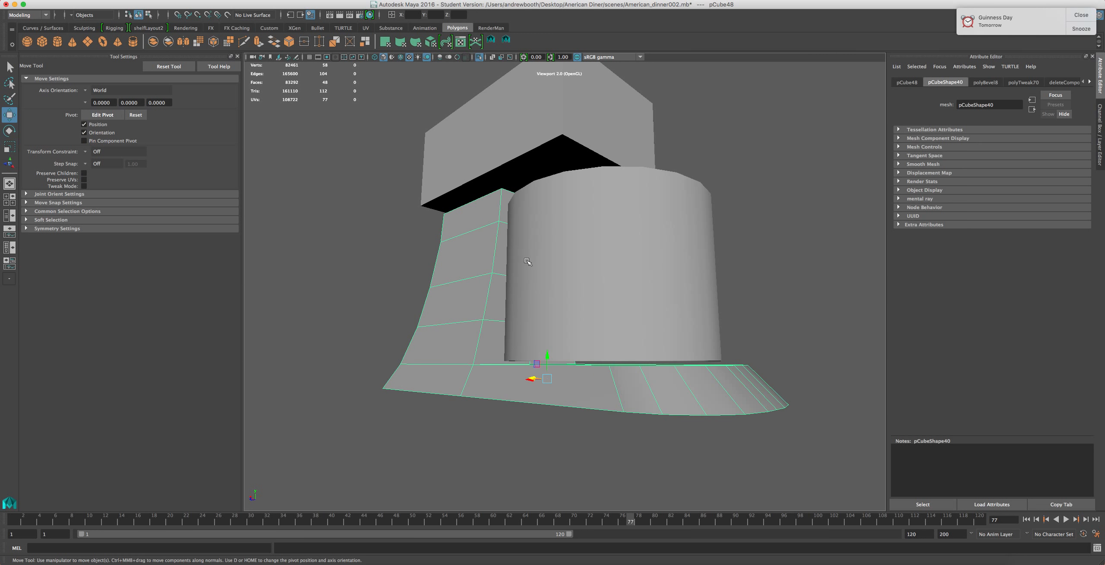
# Isolate the column and base plate and compare their shape with the KitchenAid reference image
pyautogui.click(482, 55)
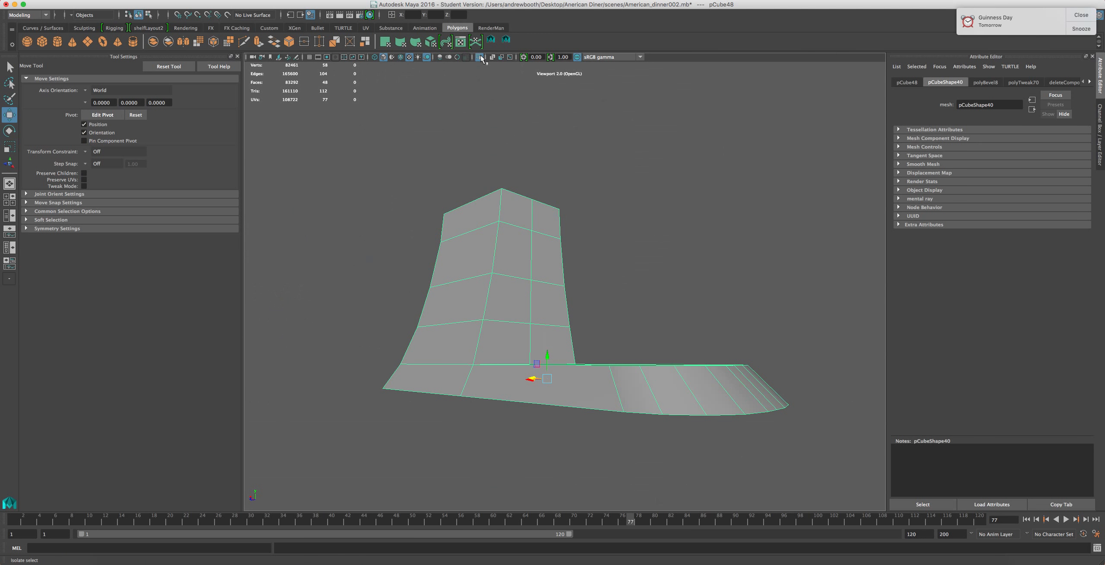
pyautogui.keyDown('alt'); pyautogui.moveTo(572, 397); pyautogui.dragTo(571, 466); pyautogui.keyUp('alt')
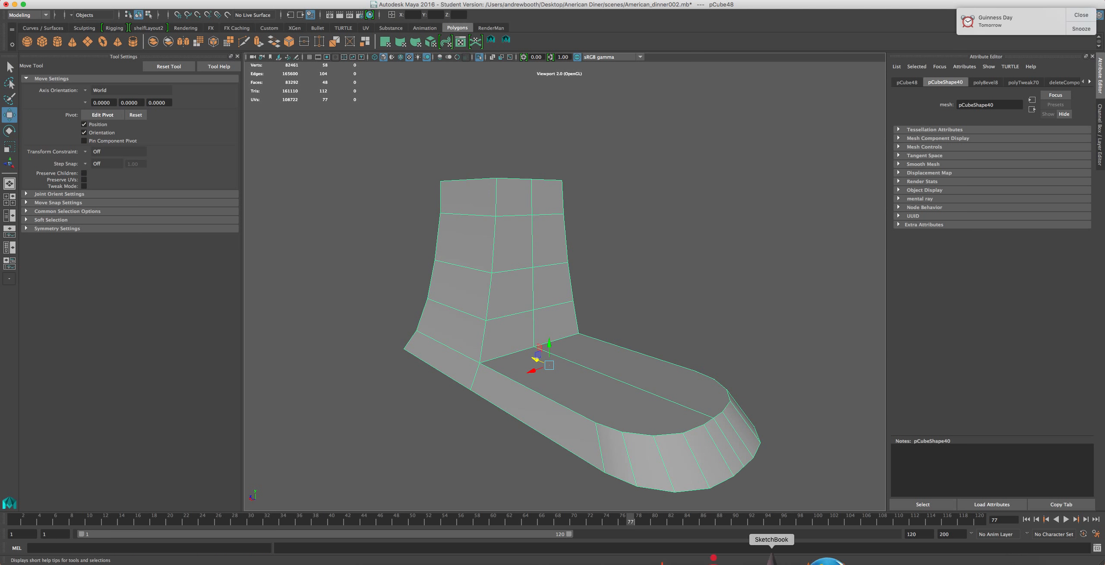
pyautogui.click(769, 561)
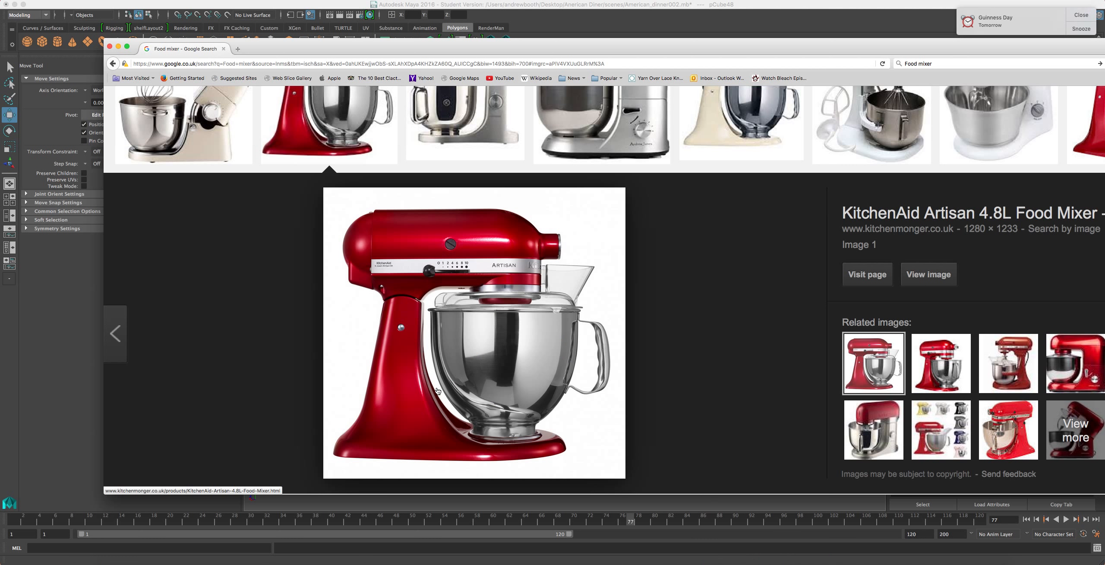
pyautogui.click(531, 503)
pyautogui.keyDown('alt'); pyautogui.moveTo(374, 276); pyautogui.dragTo(405, 289, button='right'); pyautogui.keyUp('alt')
pyautogui.keyDown('alt'); pyautogui.moveTo(412, 281); pyautogui.dragTo(389, 296); pyautogui.keyUp('alt')
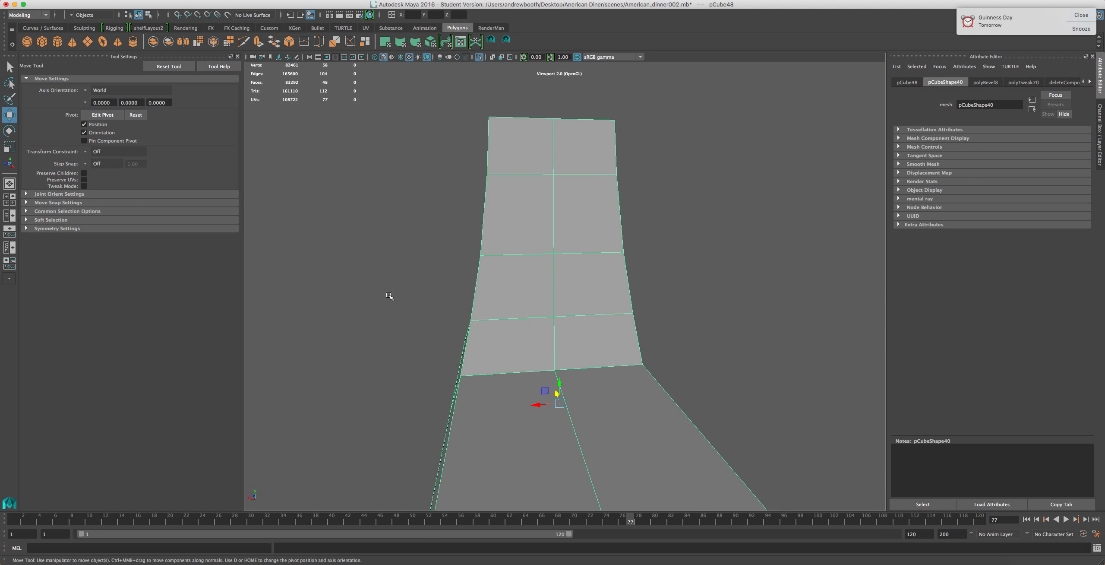
pyautogui.moveTo(509, 324); pyautogui.dragTo(505, 350, button='right')
pyautogui.click(604, 316)
# Select the column's front faces and extrude them with thickness 0 and offset 3 to inset a panel
pyautogui.click(520, 145)
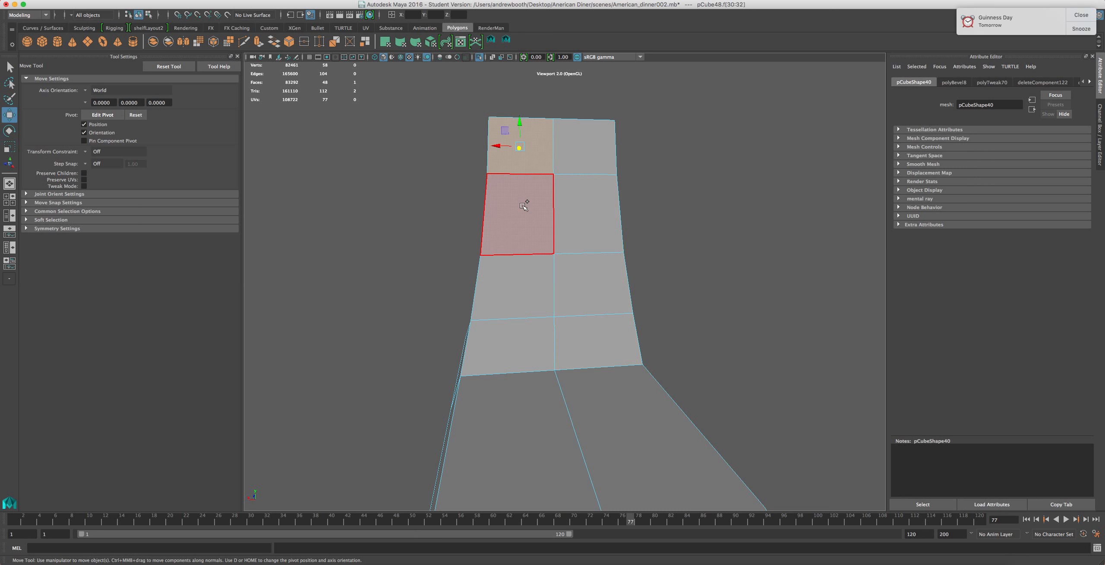
pyautogui.keyDown('shift'); pyautogui.click(526, 227); pyautogui.keyUp('shift')
pyautogui.keyDown('shift'); pyautogui.click(522, 293); pyautogui.keyUp('shift')
pyautogui.keyDown('shift'); pyautogui.click(511, 341); pyautogui.keyUp('shift')
pyautogui.keyDown('shift'); pyautogui.click(592, 341); pyautogui.keyUp('shift')
pyautogui.keyDown('shift'); pyautogui.click(583, 268); pyautogui.keyUp('shift')
pyautogui.keyDown('shift'); pyautogui.click(568, 190); pyautogui.keyUp('shift')
pyautogui.keyDown('shift'); pyautogui.click(561, 160); pyautogui.keyUp('shift')
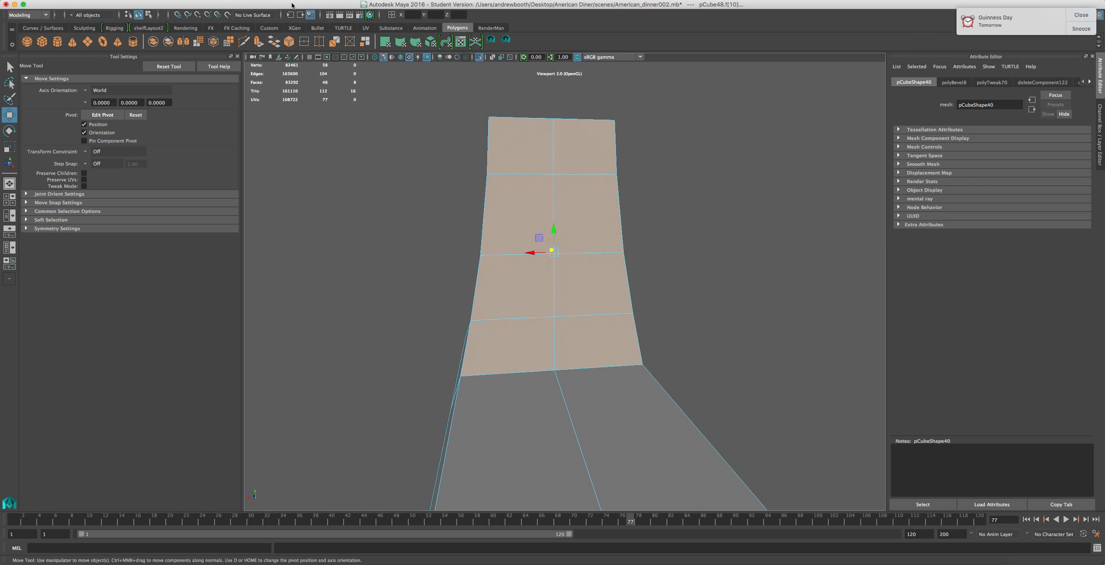
pyautogui.click(257, 42)
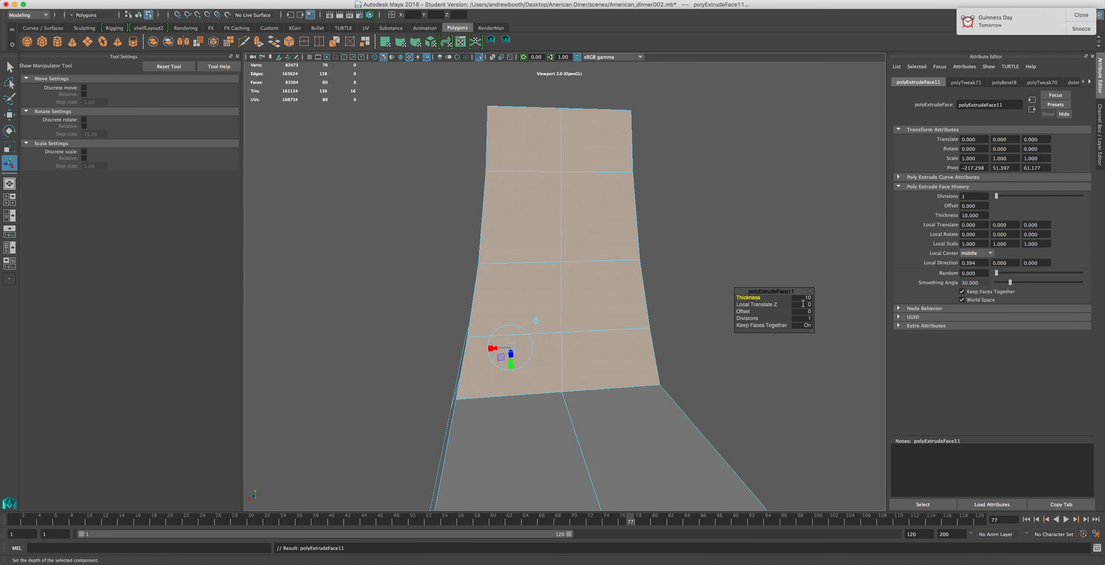
pyautogui.click(802, 297)
pyautogui.press('Return')
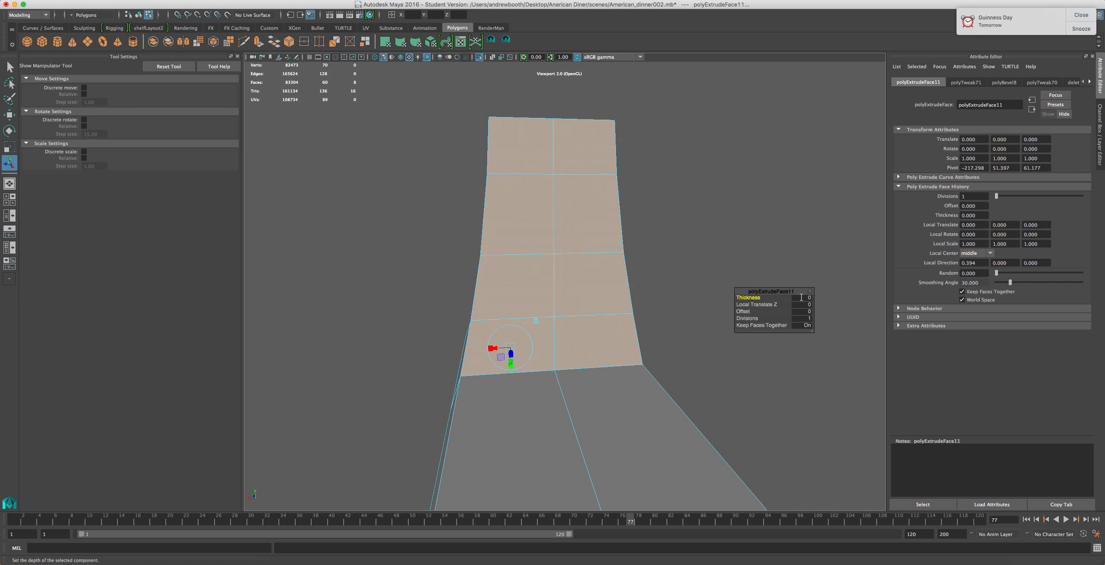
pyautogui.click(810, 311)
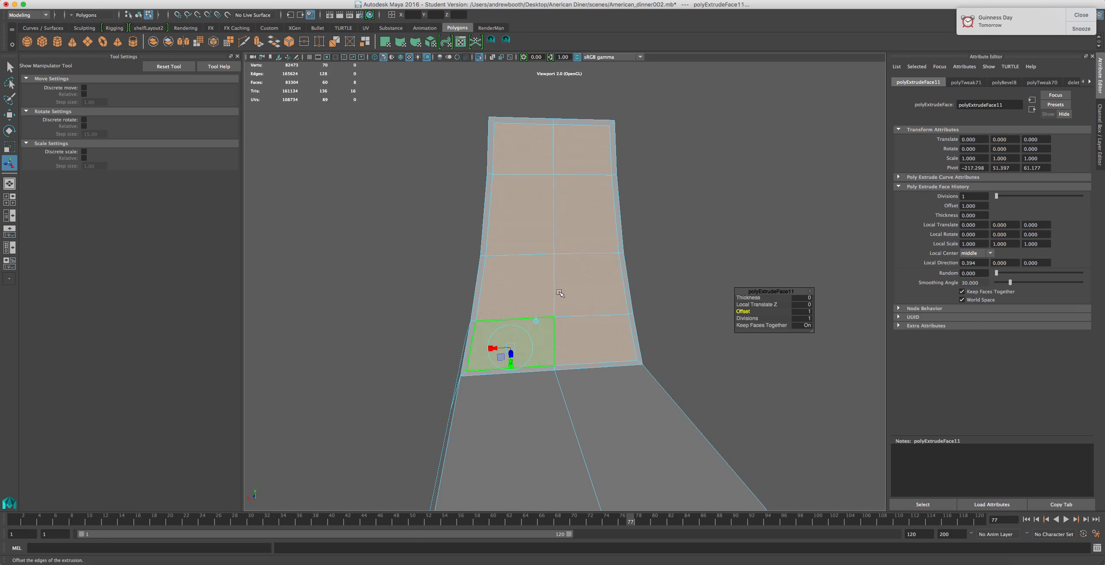
pyautogui.click(807, 312)
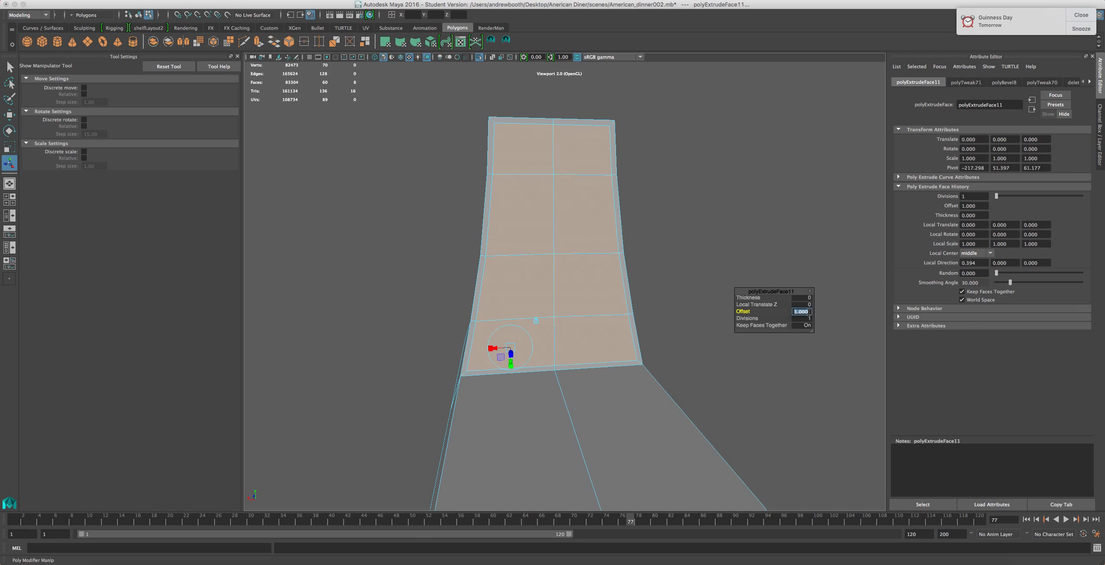
pyautogui.press('Return')
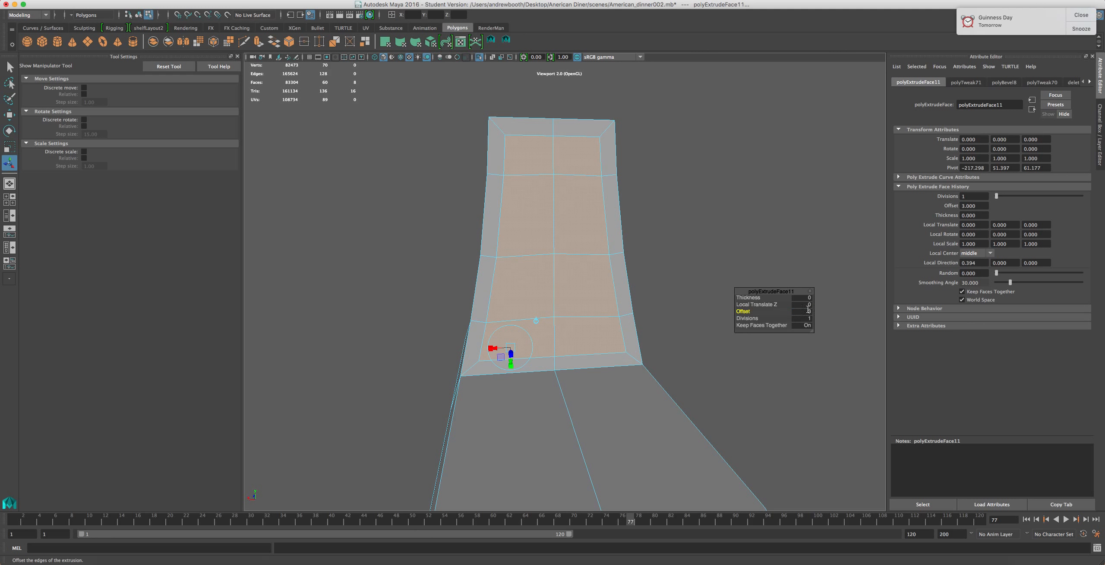
pyautogui.keyDown('alt'); pyautogui.moveTo(475, 259); pyautogui.dragTo(446, 365); pyautogui.keyUp('alt')
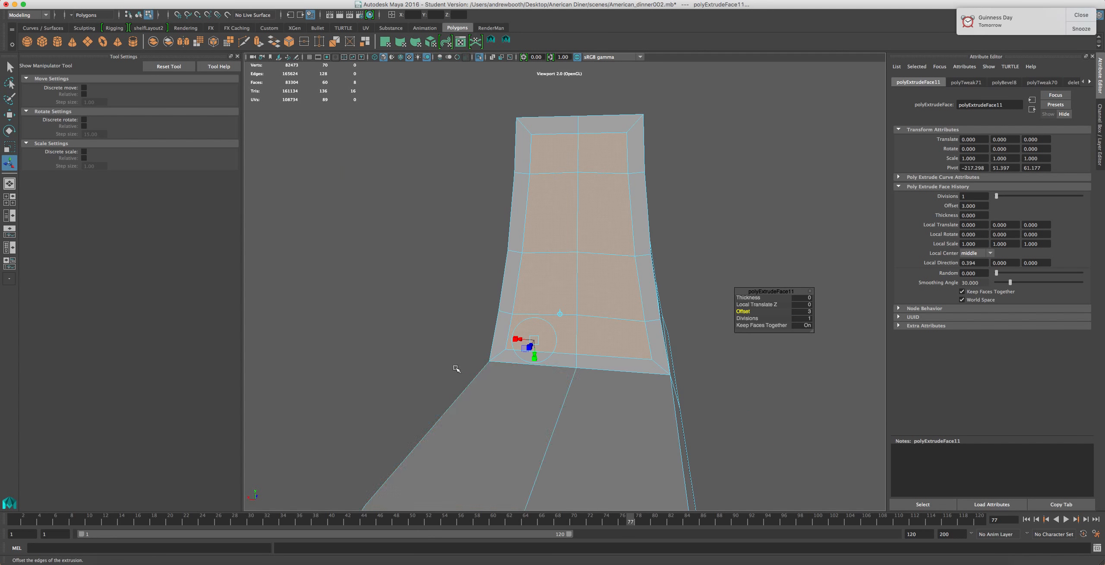
# Examine the related KitchenAid Artisan stand mixer reference images in the browser
pyautogui.keyDown('alt'); pyautogui.moveTo(527, 362); pyautogui.dragTo(500, 304); pyautogui.keyUp('alt')
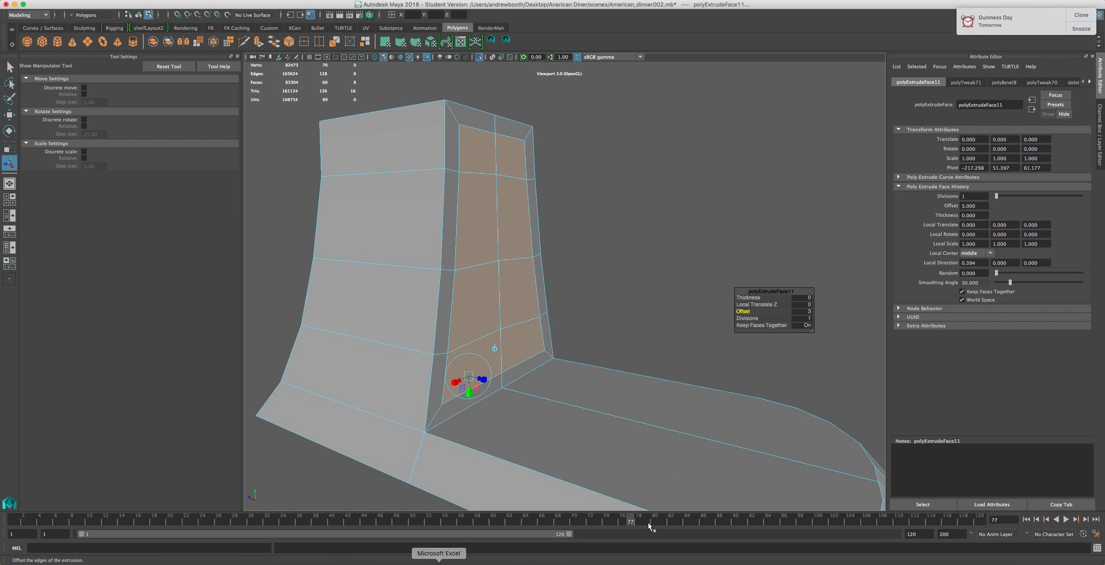
pyautogui.click(809, 557)
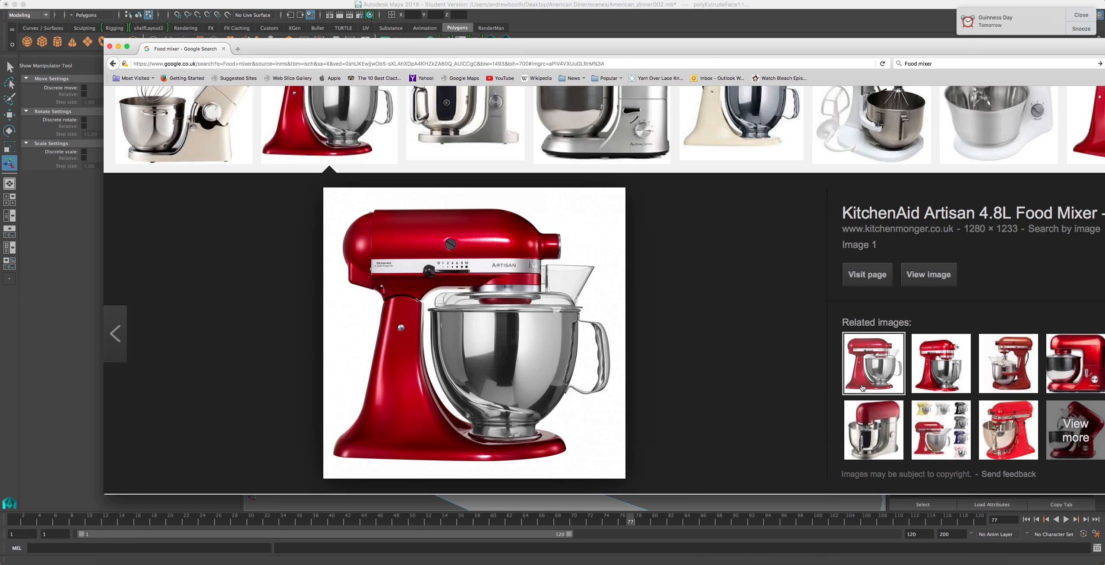
pyautogui.click(940, 363)
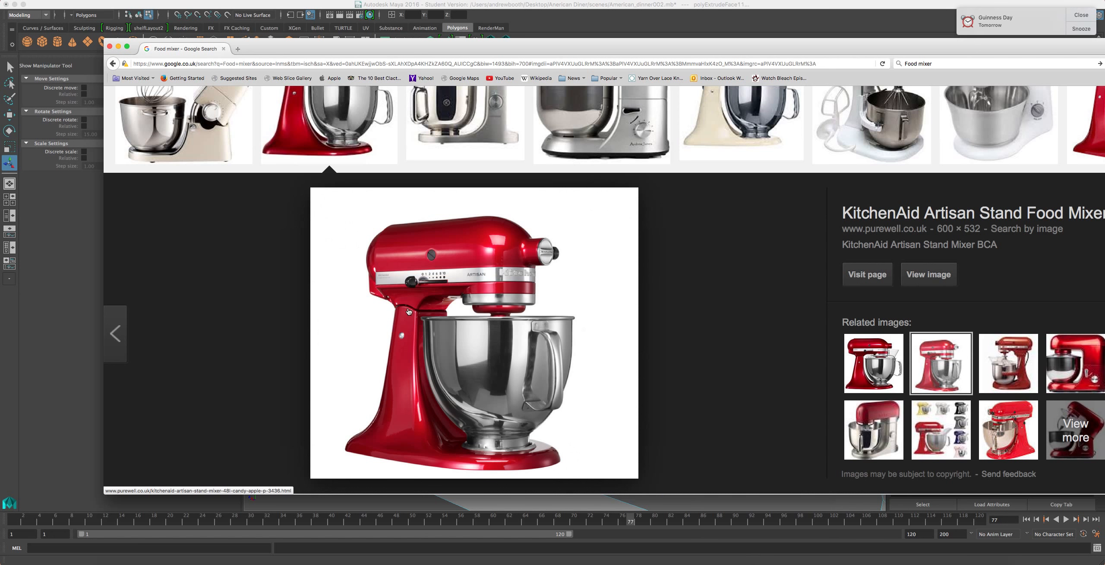
pyautogui.scroll(3, 493, 265)
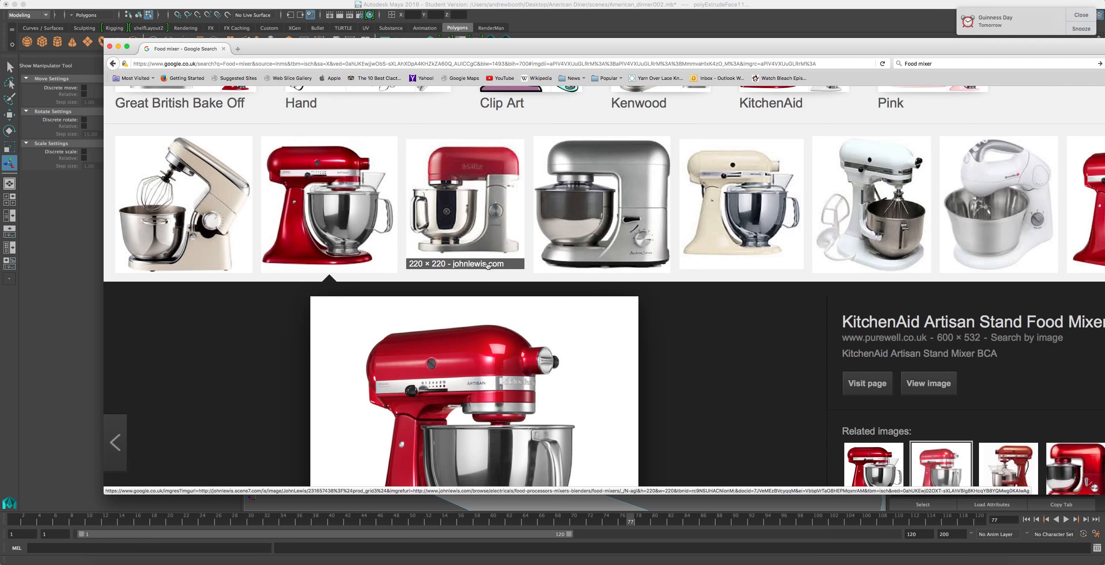
pyautogui.scroll(-3, 476, 344)
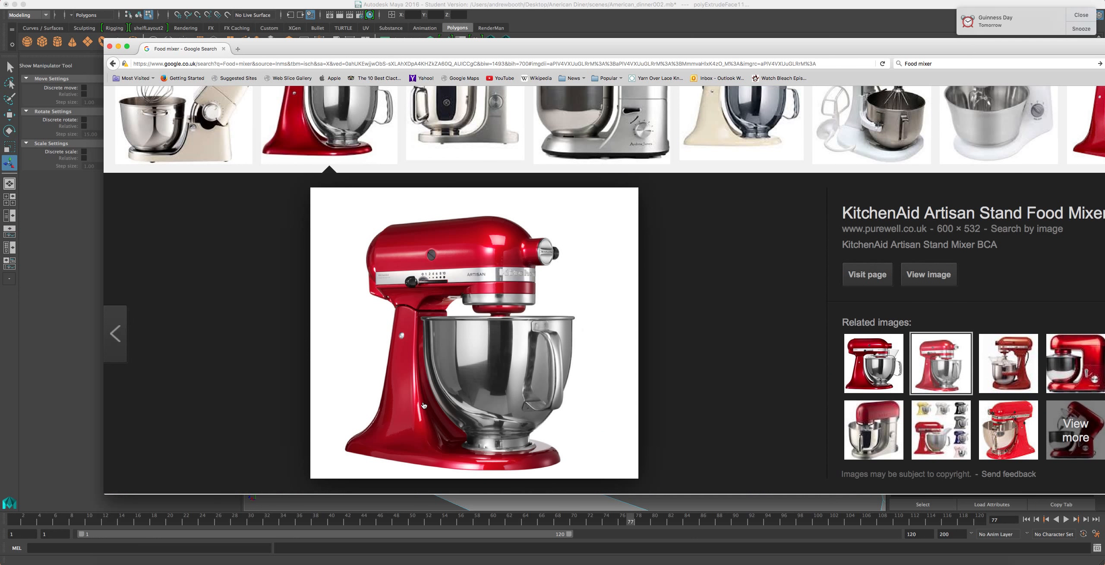
pyautogui.click(616, 30)
# Try moving a vertex at the inset panel's lower corner, then undo the move
pyautogui.moveTo(455, 419); pyautogui.dragTo(406, 350, button='right')
pyautogui.click(428, 430)
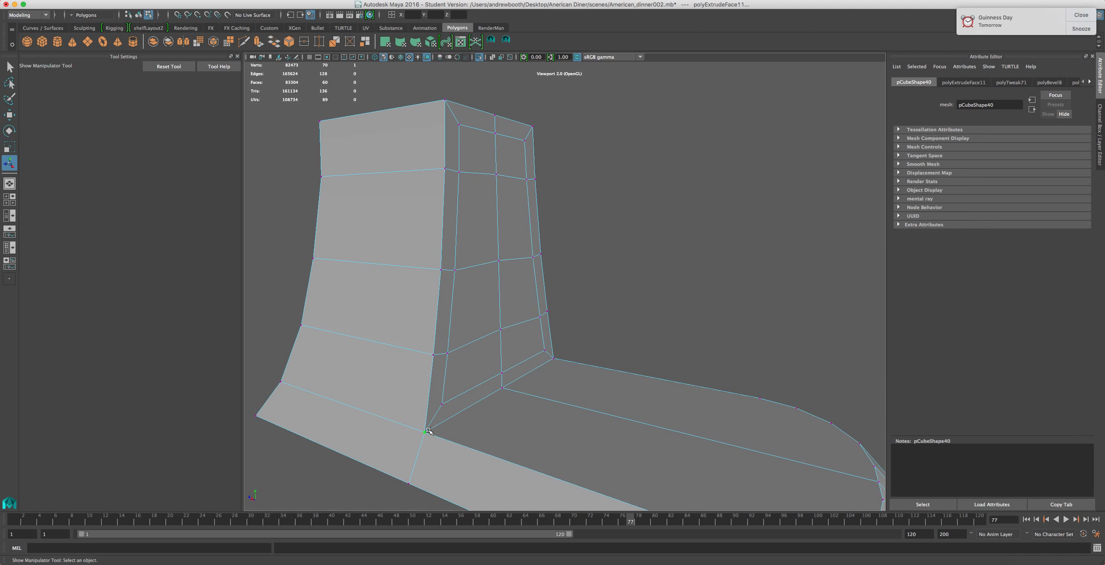
pyautogui.press('w')
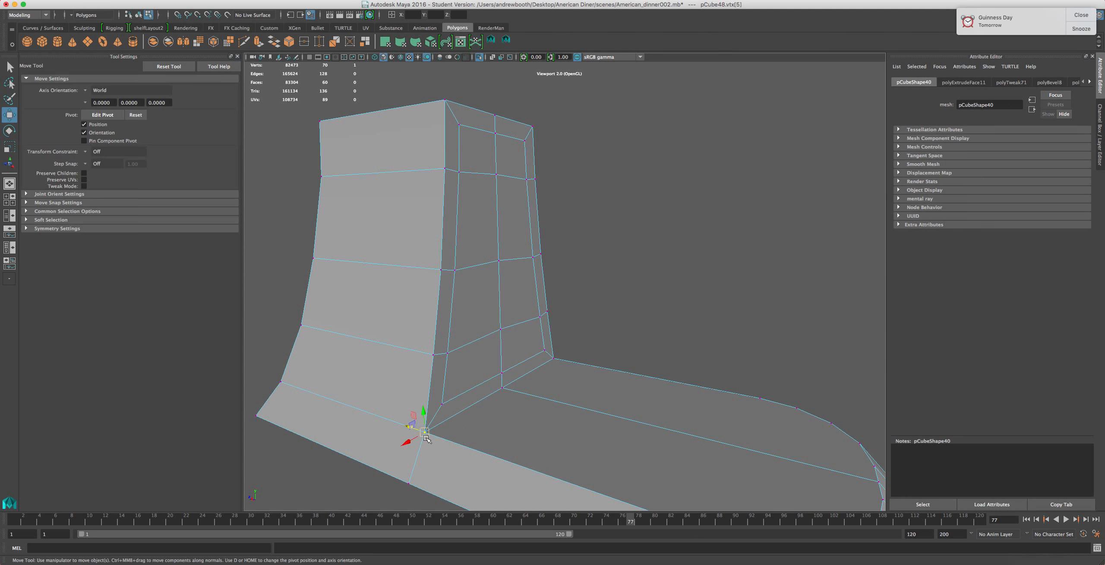
pyautogui.keyDown('shift'); pyautogui.click(502, 388); pyautogui.keyUp('shift')
pyautogui.keyDown('shift'); pyautogui.click(559, 359); pyautogui.keyUp('shift')
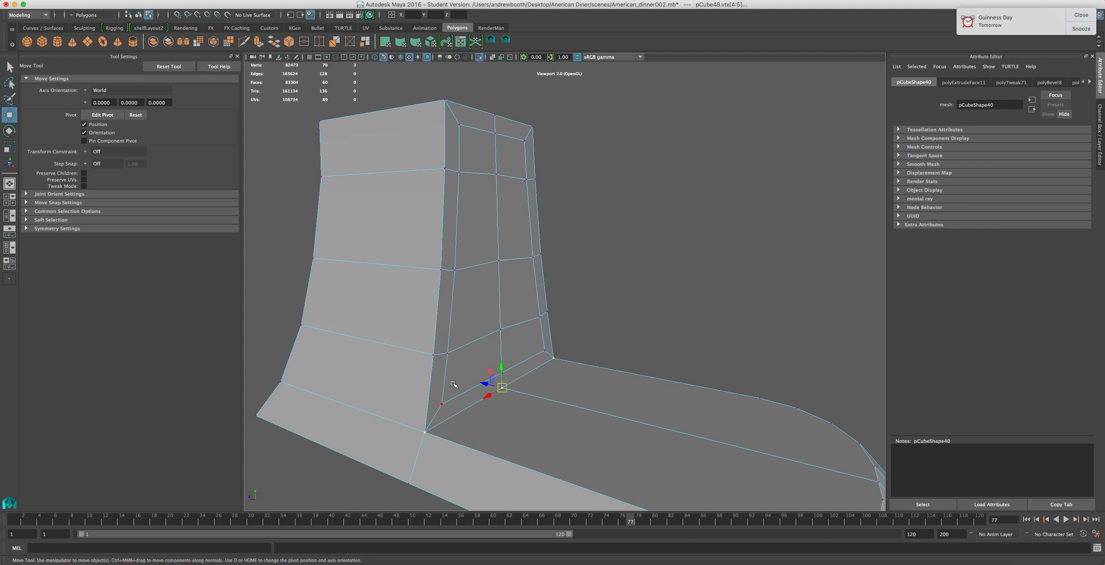
pyautogui.moveTo(473, 383)
pyautogui.mouseDown()
pyautogui.moveTo(518, 398)
pyautogui.moveTo(481, 386)
pyautogui.mouseUp()
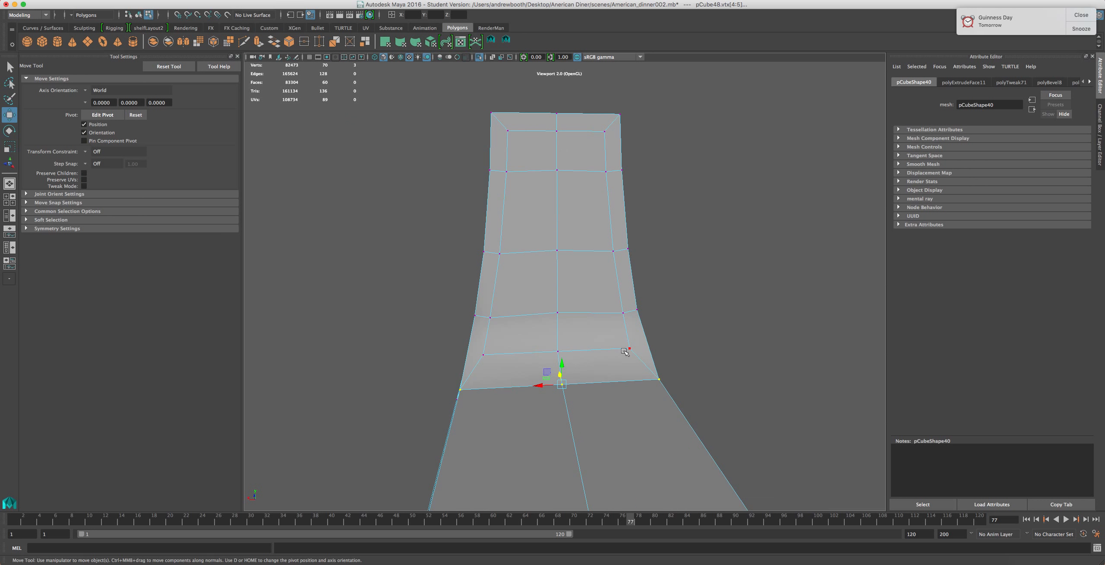
pyautogui.hotkey('ctrl', 'z')
# Move the inset panel's lower corner vertices to sit against the column's base
pyautogui.keyDown('shift'); pyautogui.click(640, 345); pyautogui.keyUp('shift')
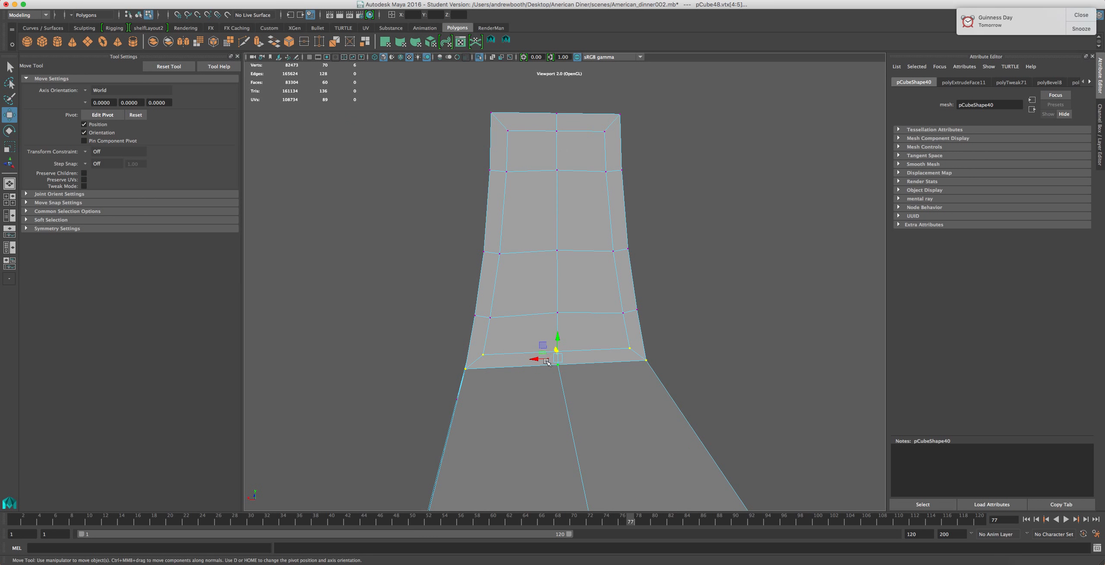
pyautogui.keyDown('alt'); pyautogui.moveTo(535, 382); pyautogui.dragTo(494, 381); pyautogui.keyUp('alt')
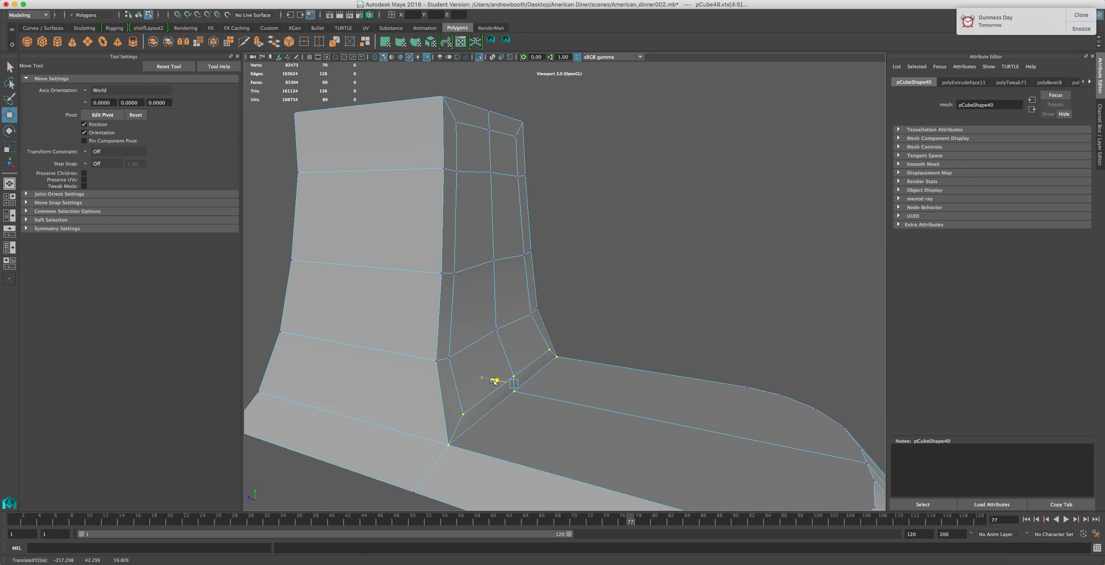
pyautogui.click(513, 376)
pyautogui.click(514, 371)
pyautogui.click(499, 338)
pyautogui.moveTo(475, 326); pyautogui.dragTo(483, 318)
pyautogui.press('super+z')
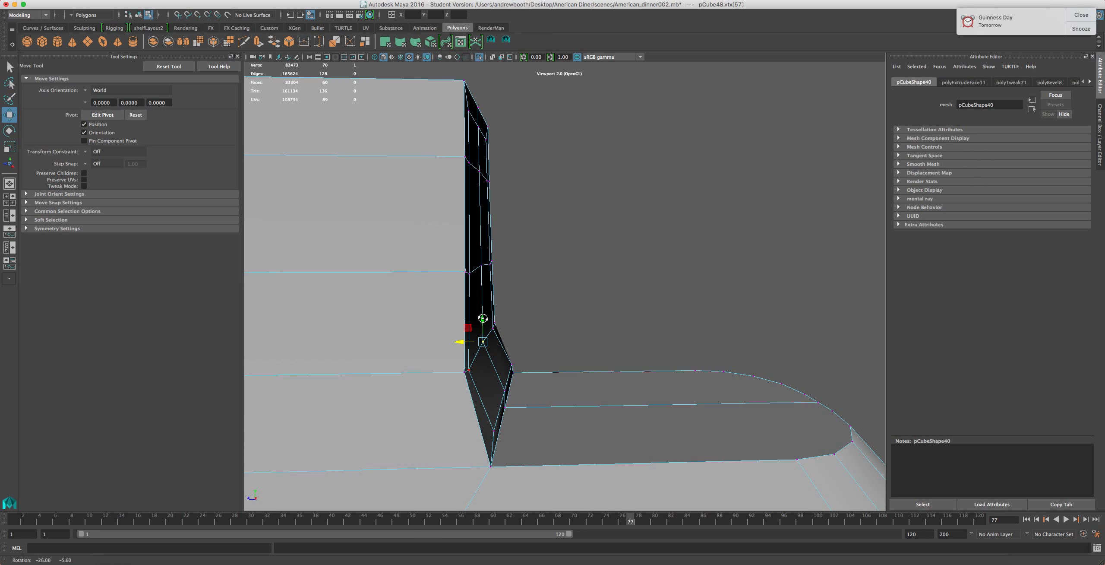
# Adjust the inset panel's vertices from the side so the panel follows the column's curved front profile
pyautogui.keyDown('alt'); pyautogui.moveTo(538, 403); pyautogui.dragTo(522, 382); pyautogui.keyUp('alt')
pyautogui.moveTo(524, 314); pyautogui.dragTo(446, 374)
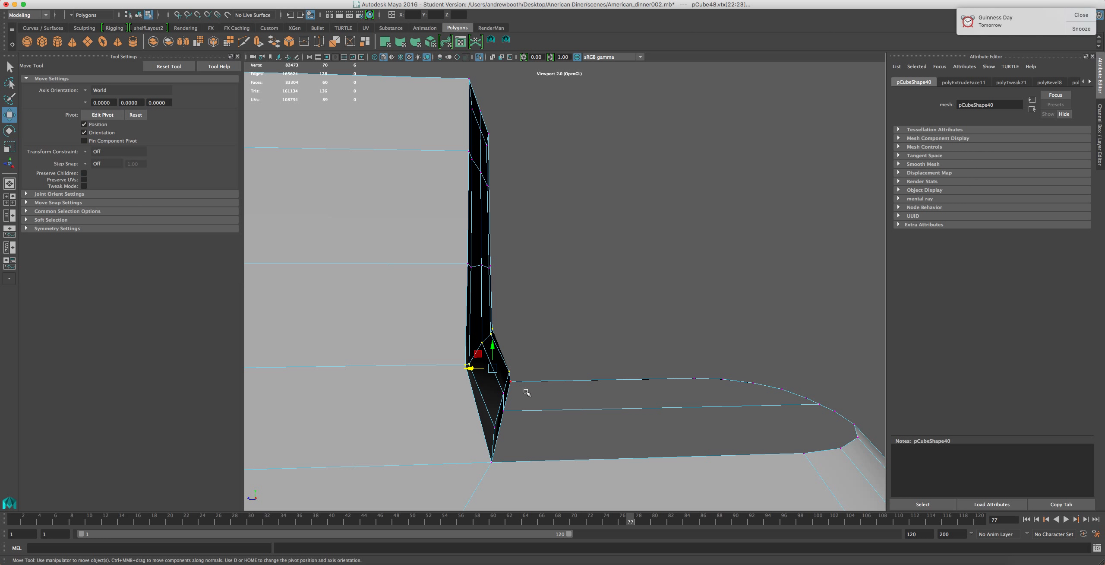
pyautogui.moveTo(521, 298); pyautogui.dragTo(444, 374)
pyautogui.moveTo(560, 351)
pyautogui.keyDown('alt'); pyautogui.mouseDown()
pyautogui.moveTo(394, 344)
pyautogui.moveTo(569, 339)
pyautogui.mouseUp(); pyautogui.keyUp('alt')
pyautogui.moveTo(453, 346); pyautogui.dragTo(518, 370)
pyautogui.scroll(-4, 481, 364)
pyautogui.moveTo(540, 309); pyautogui.dragTo(489, 331)
pyautogui.moveTo(535, 253); pyautogui.dragTo(484, 319)
pyautogui.moveTo(549, 119); pyautogui.dragTo(460, 225)
pyautogui.moveTo(478, 181); pyautogui.dragTo(470, 181)
pyautogui.moveTo(536, 246); pyautogui.dragTo(477, 272)
pyautogui.moveTo(515, 134); pyautogui.dragTo(312, 203)
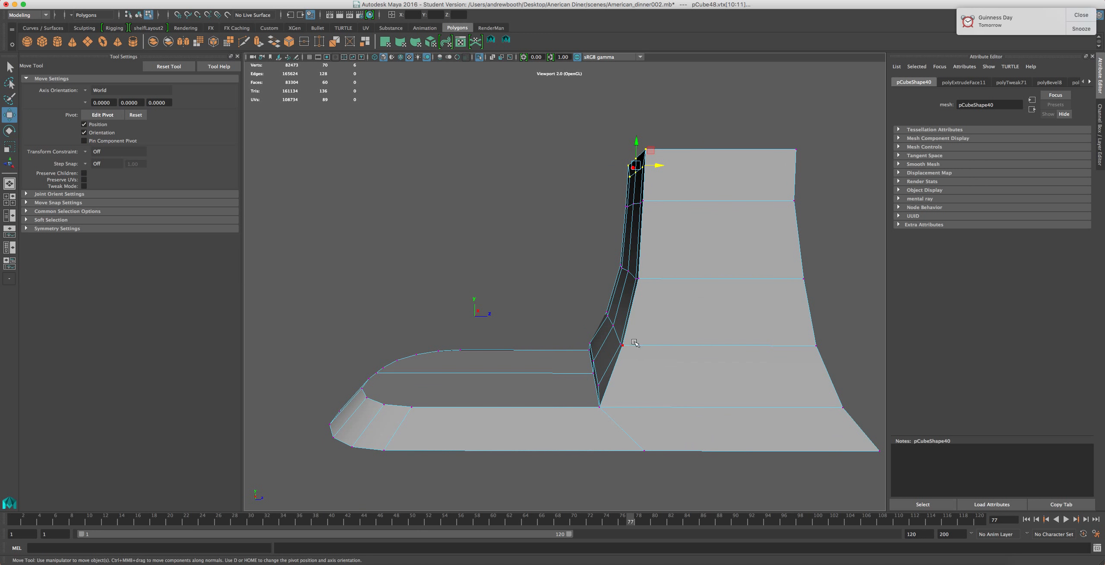
# Select horizontal edge loops around the column and an edge on the base plate with the Scale tool active
pyautogui.keyDown('alt'); pyautogui.moveTo(633, 355); pyautogui.dragTo(777, 360); pyautogui.keyUp('alt')
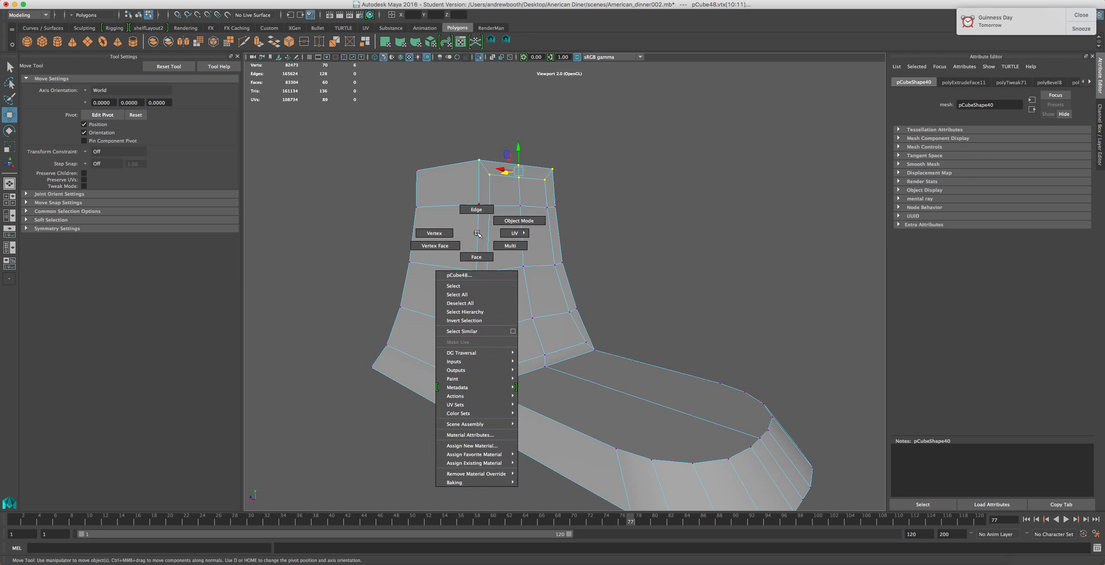
pyautogui.press('F10')
pyautogui.click(458, 207)
pyautogui.doubleClick(458, 206)
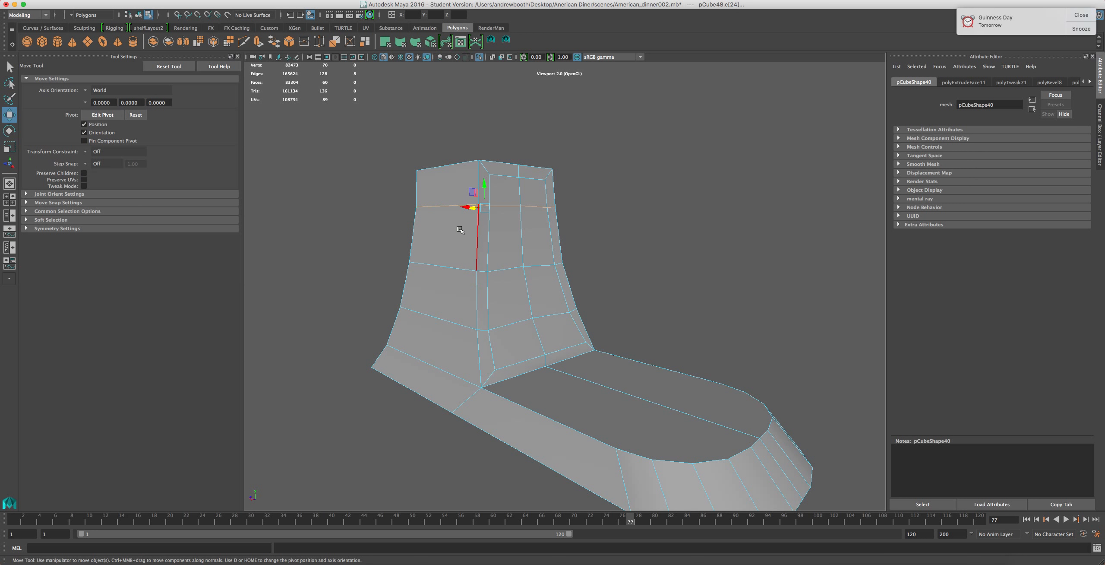
pyautogui.press('r')
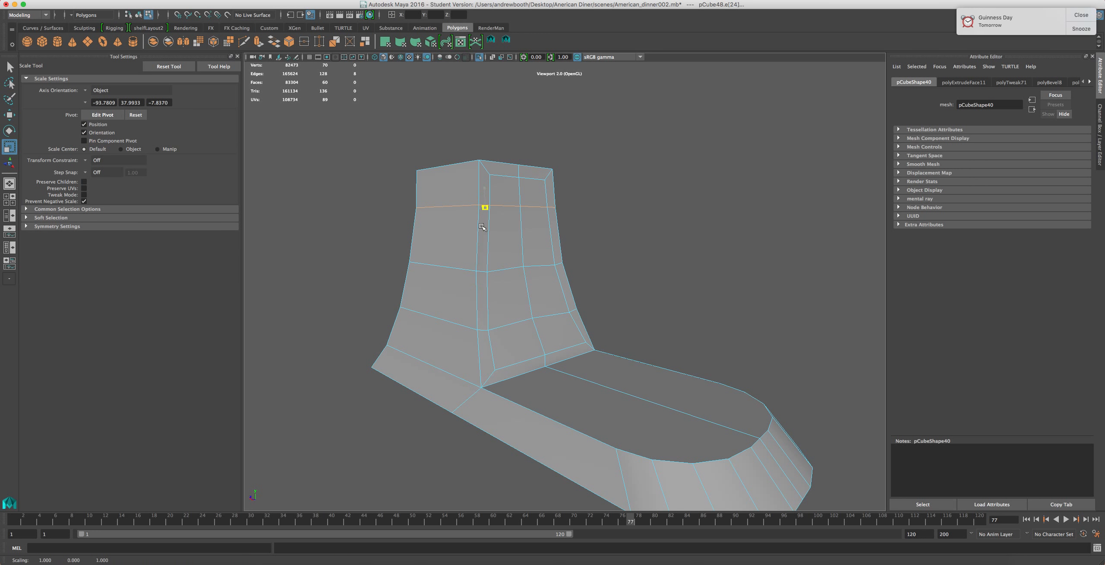
pyautogui.doubleClick(453, 268)
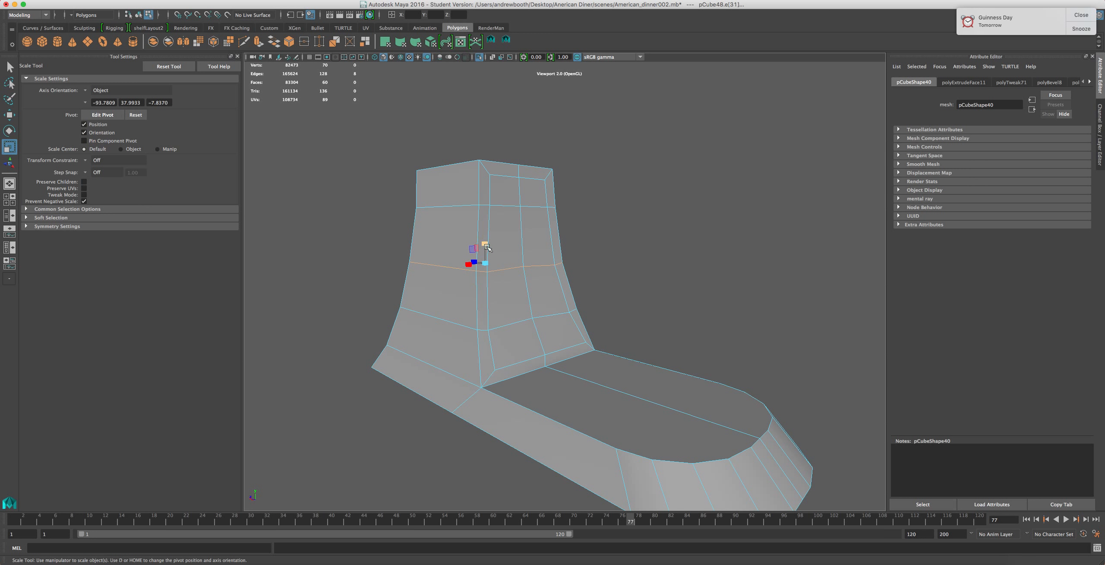
pyautogui.doubleClick(446, 317)
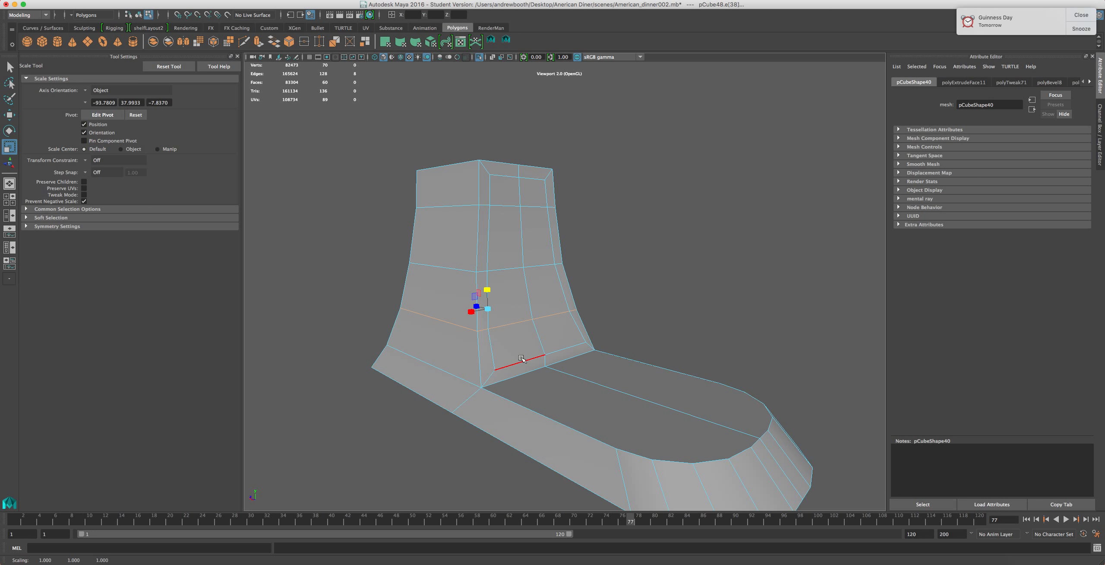
pyautogui.keyDown('alt'); pyautogui.moveTo(493, 350); pyautogui.dragTo(594, 328); pyautogui.keyUp('alt')
pyautogui.click(516, 339)
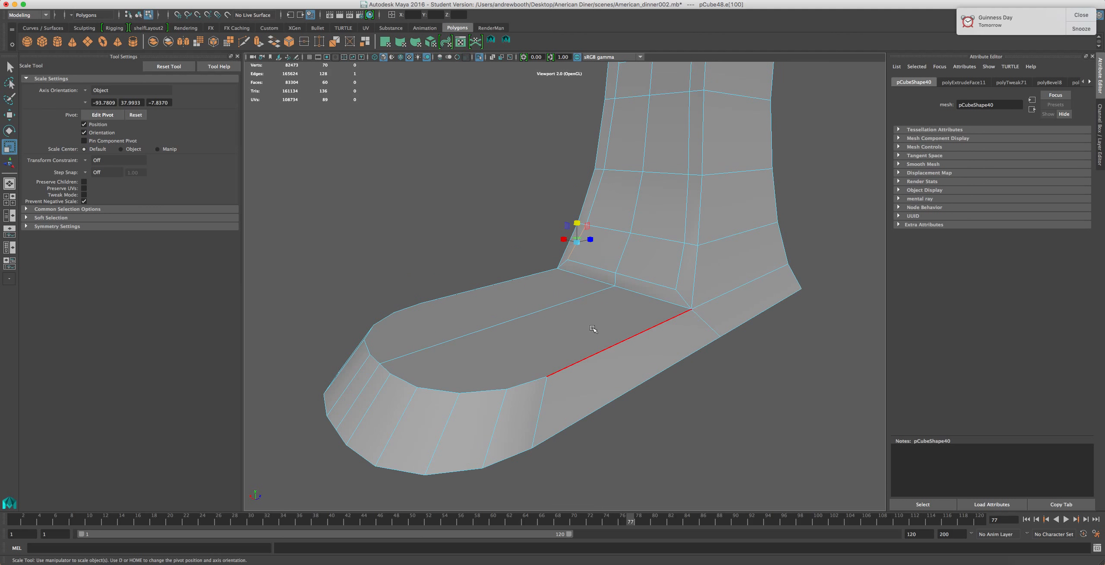
pyautogui.keyDown('alt'); pyautogui.moveTo(481, 389); pyautogui.dragTo(496, 415); pyautogui.keyUp('alt')
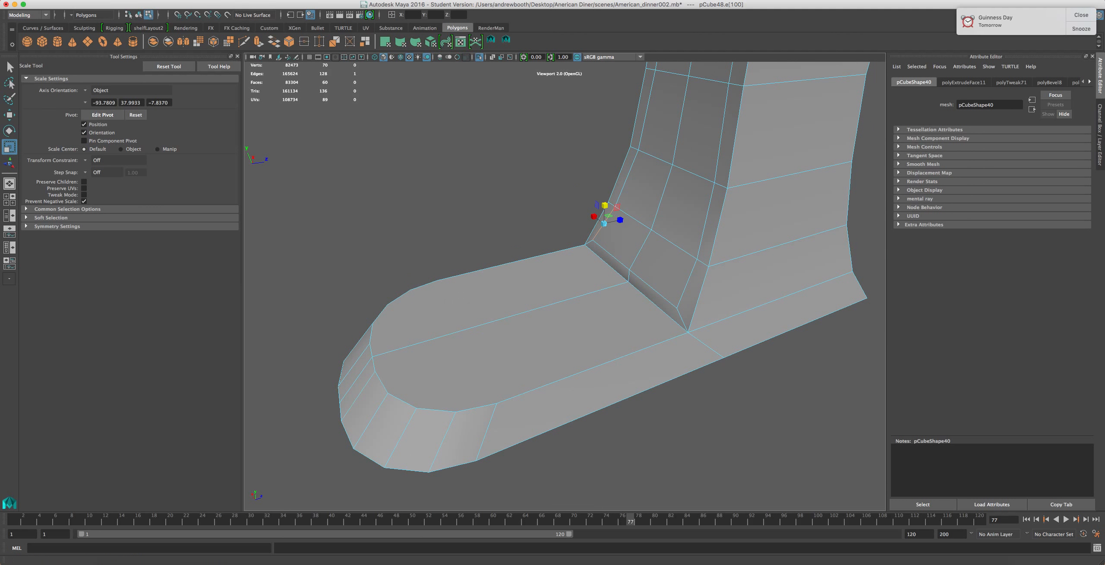
# Use the Split Polygon tool to cut a new edge across the base plate from the inset panel's lower corner
pyautogui.click(506, 39)
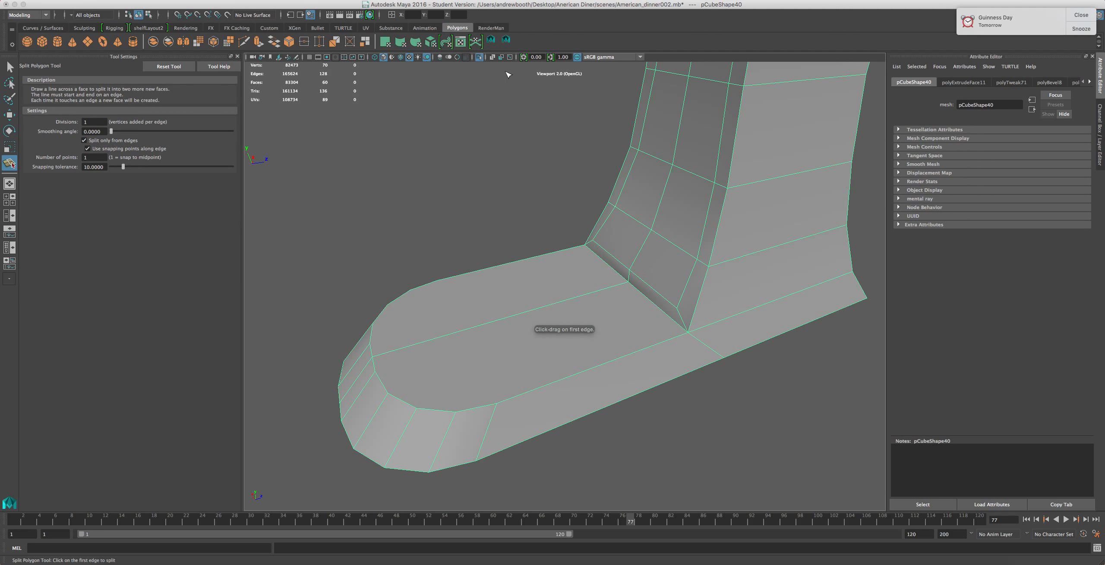
pyautogui.moveTo(655, 293)
pyautogui.mouseDown()
pyautogui.moveTo(671, 303)
pyautogui.moveTo(656, 308)
pyautogui.mouseUp()
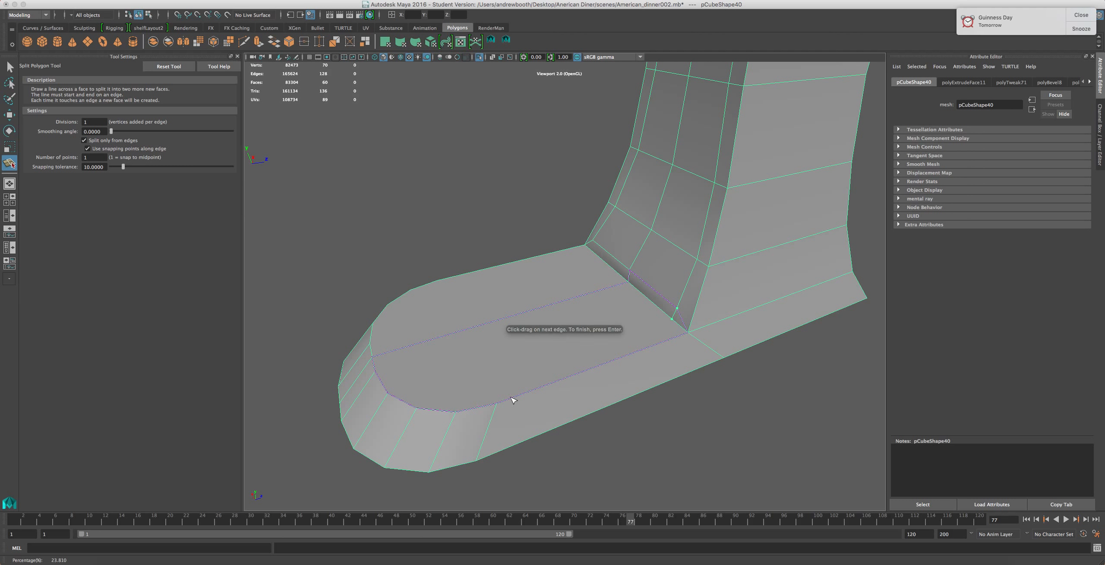
# Add another Split Polygon cut across the base plate from the inset panel's corner
pyautogui.click(507, 41)
pyautogui.click(476, 407)
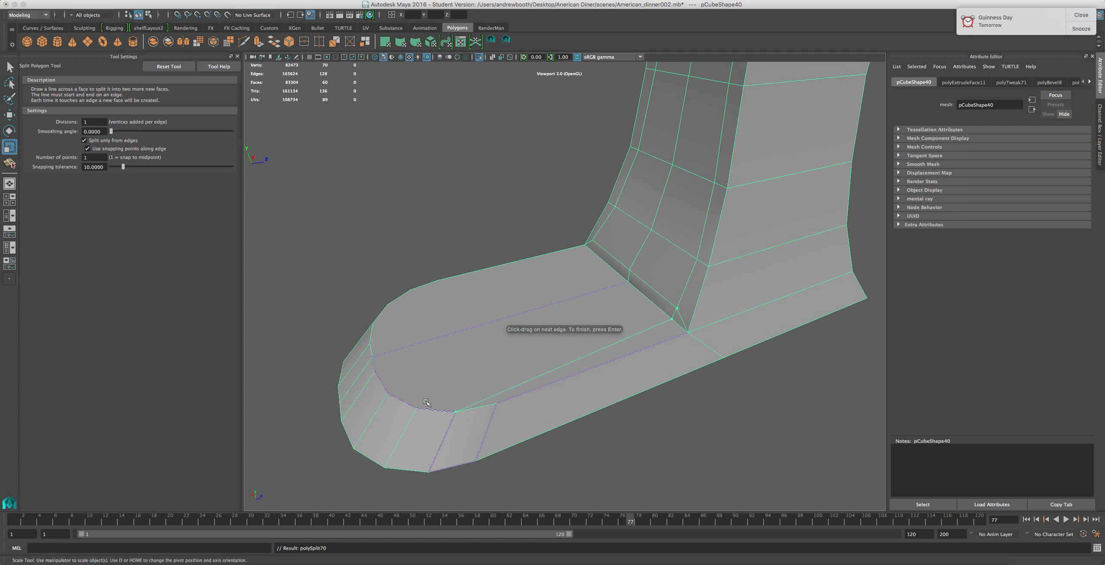
pyautogui.press('r')
pyautogui.keyDown('alt'); pyautogui.moveTo(483, 327); pyautogui.dragTo(642, 307); pyautogui.keyUp('alt')
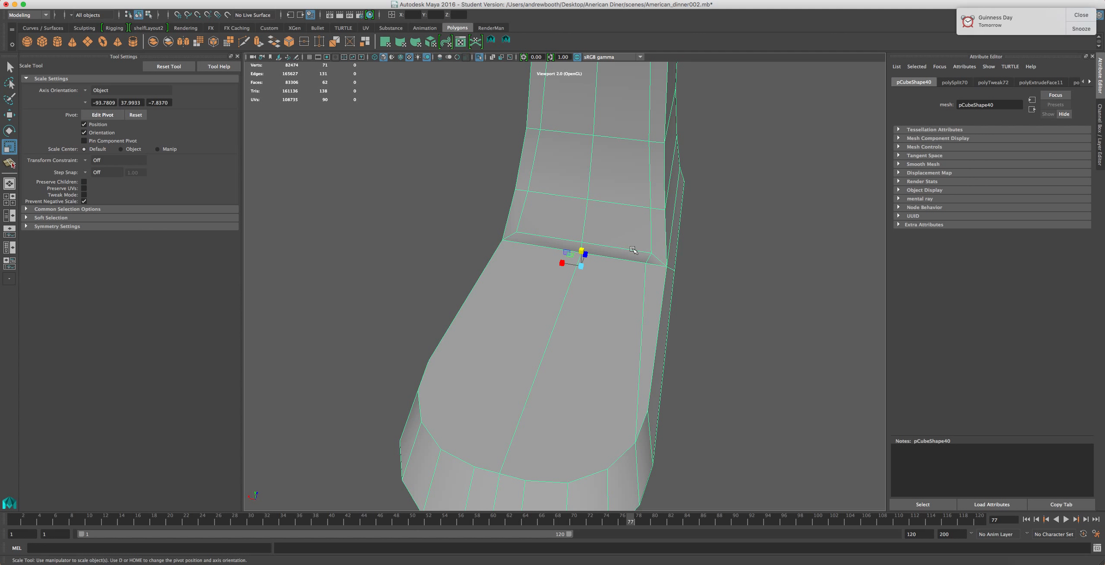
# Delete the new split edges and vertices across the base plate
pyautogui.moveTo(620, 251)
pyautogui.mouseDown(button='right')
pyautogui.moveTo(617, 235)
pyautogui.moveTo(608, 242)
pyautogui.mouseUp(button='right')
pyautogui.click(612, 255)
pyautogui.click(648, 251)
pyautogui.press('Delete')
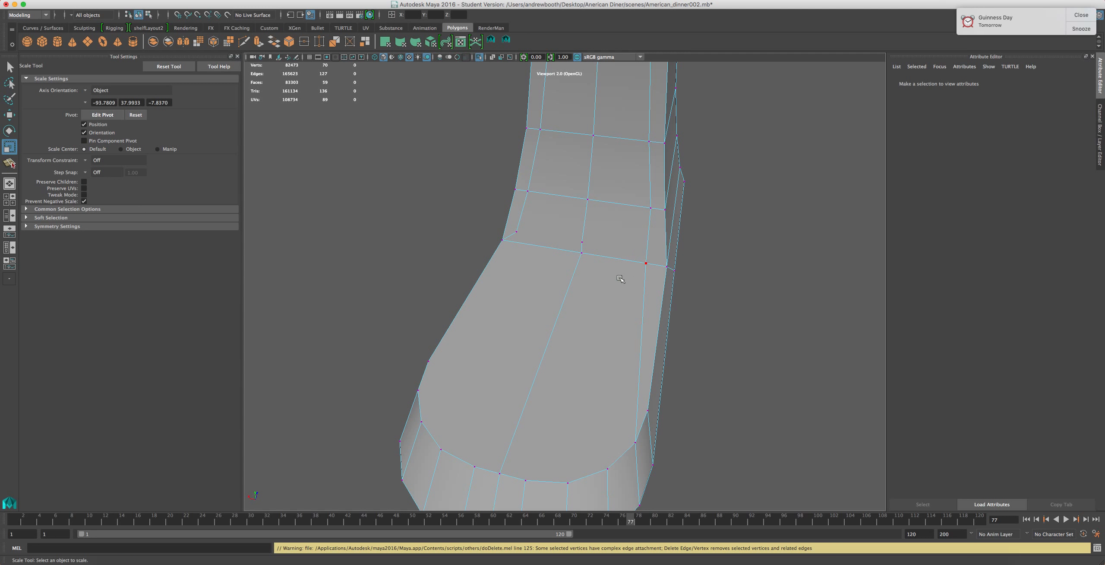
pyautogui.moveTo(596, 226); pyautogui.dragTo(552, 264)
pyautogui.press('Delete')
pyautogui.scroll(-4, 551, 288)
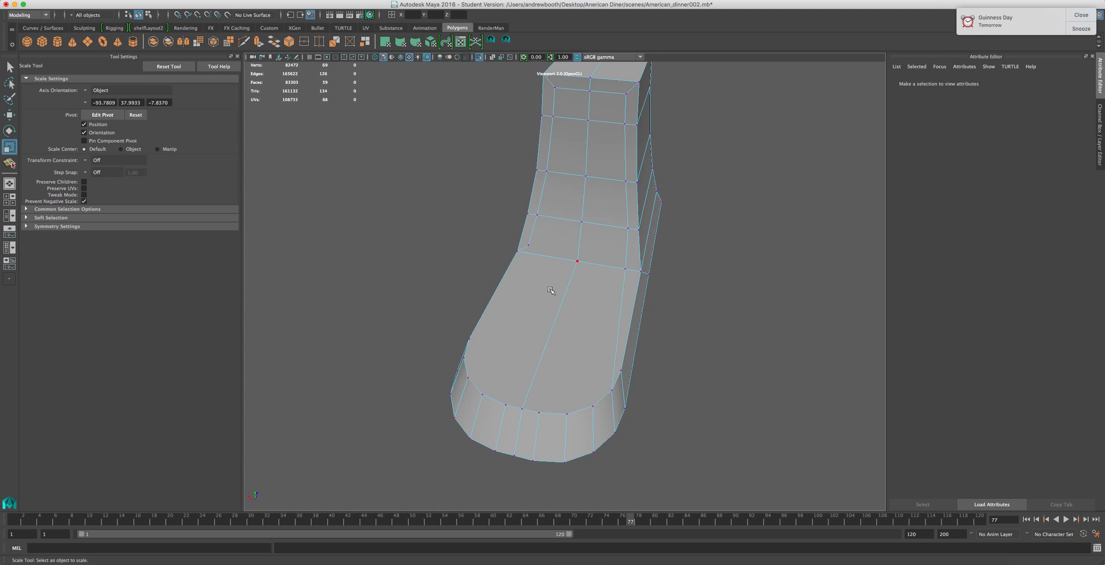
# Split the base plate with a new edge from the column's inner corner to the plate's curved front
pyautogui.press('y')
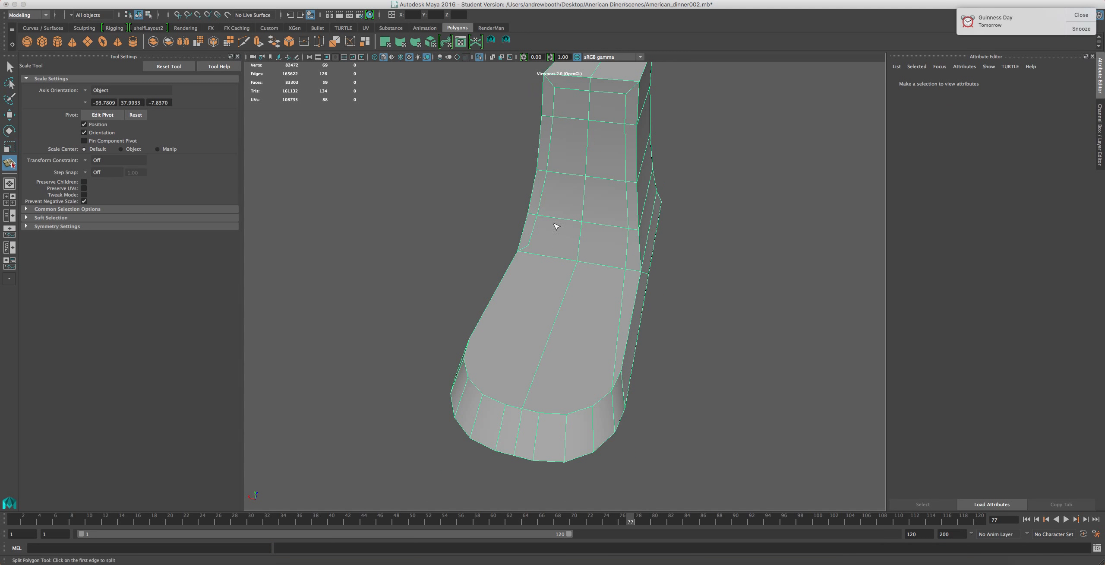
pyautogui.click(534, 237)
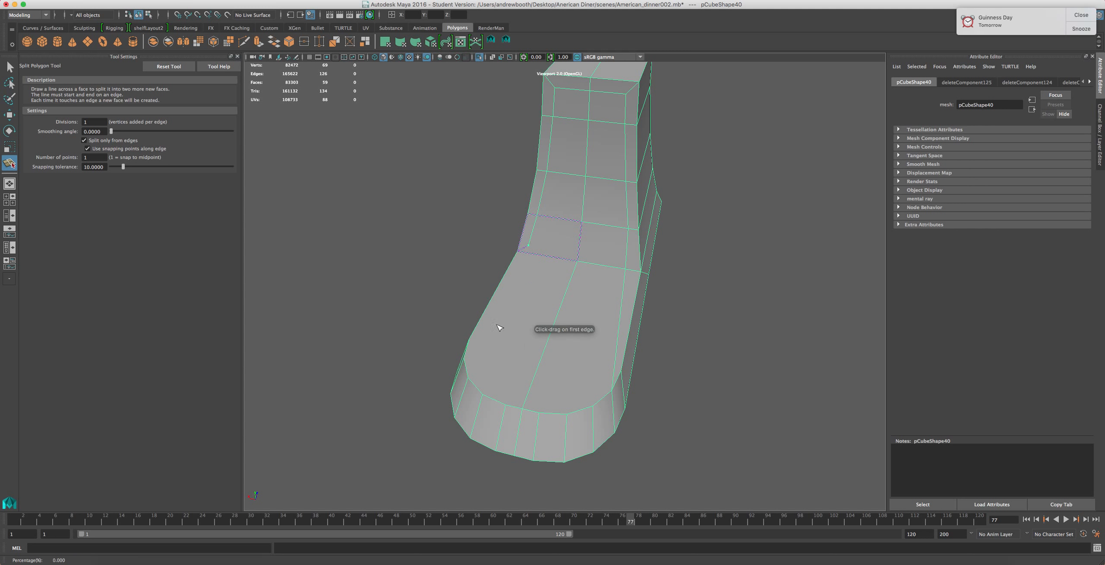
pyautogui.keyDown('alt'); pyautogui.moveTo(464, 372); pyautogui.dragTo(685, 369); pyautogui.keyUp('alt')
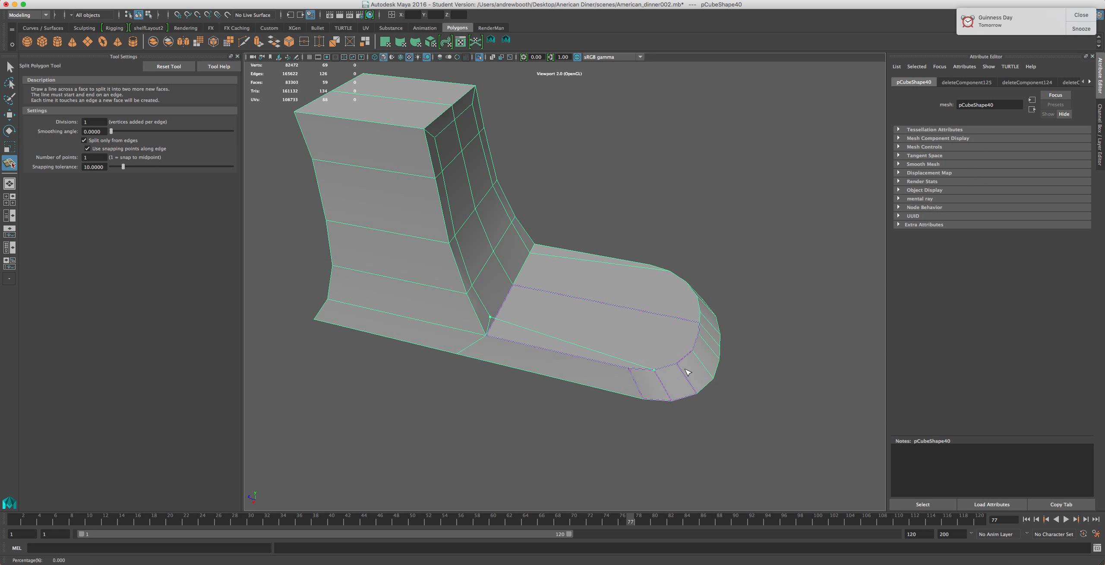
pyautogui.press('super+z')
pyautogui.scroll(3, 494, 324)
pyautogui.moveTo(490, 306); pyautogui.dragTo(445, 327)
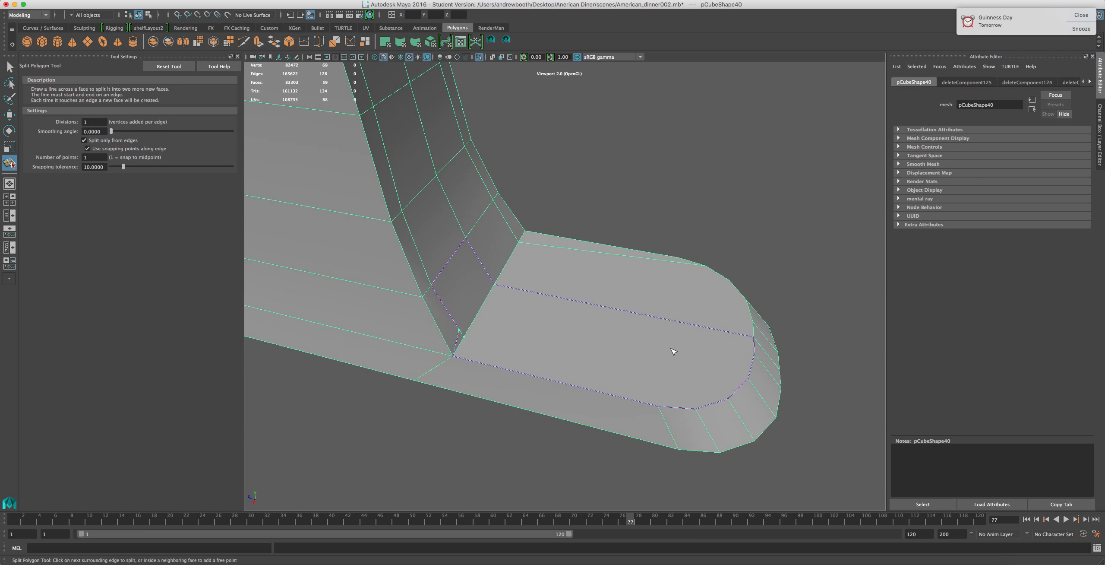
pyautogui.click(589, 301)
pyautogui.press('super+z')
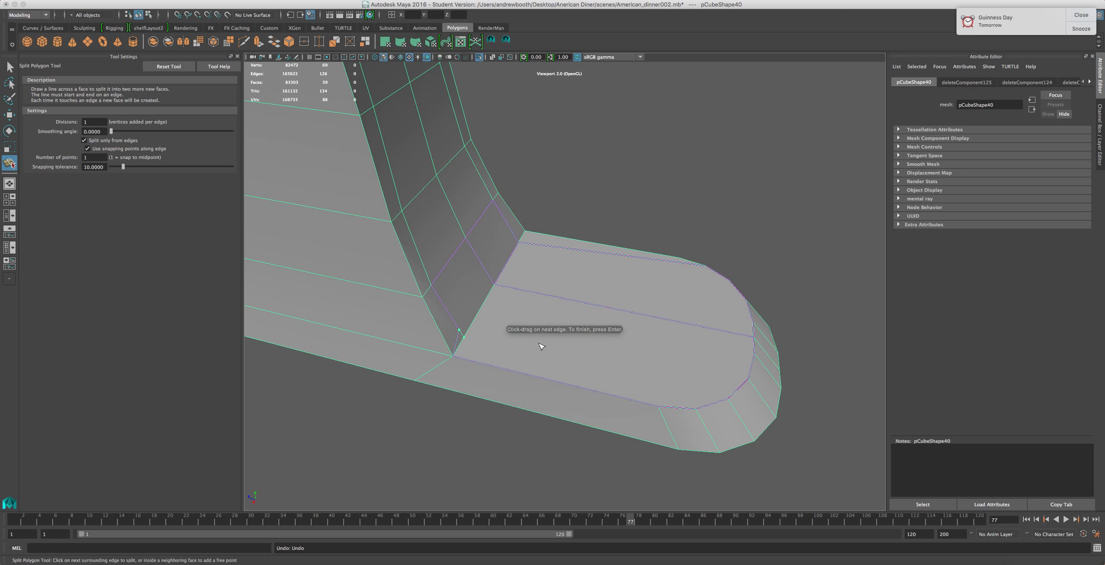
pyautogui.click(700, 409)
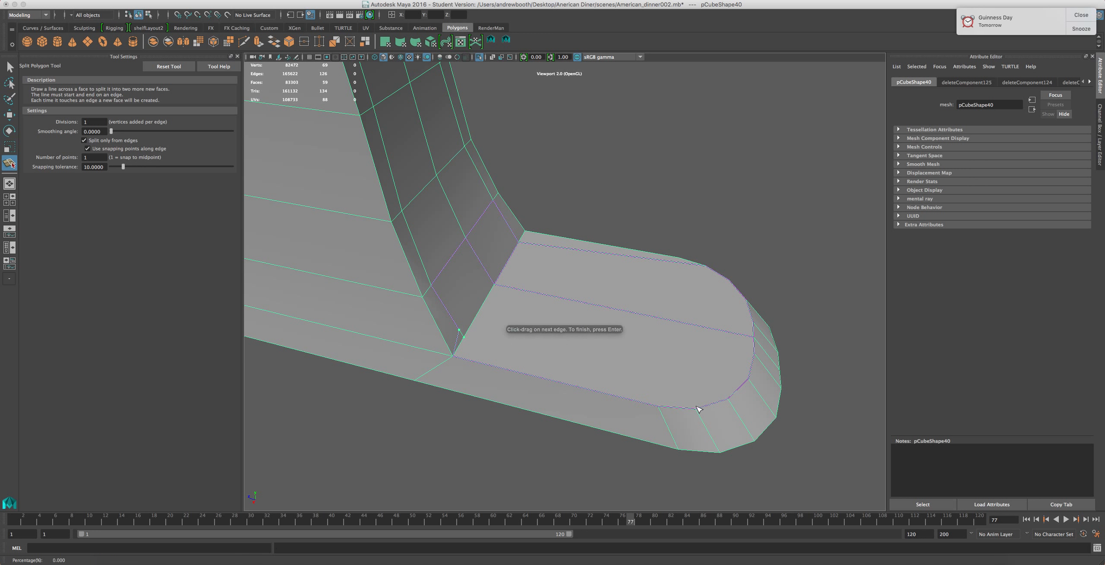
pyautogui.keyDown('alt'); pyautogui.moveTo(698, 374); pyautogui.dragTo(503, 420); pyautogui.keyUp('alt')
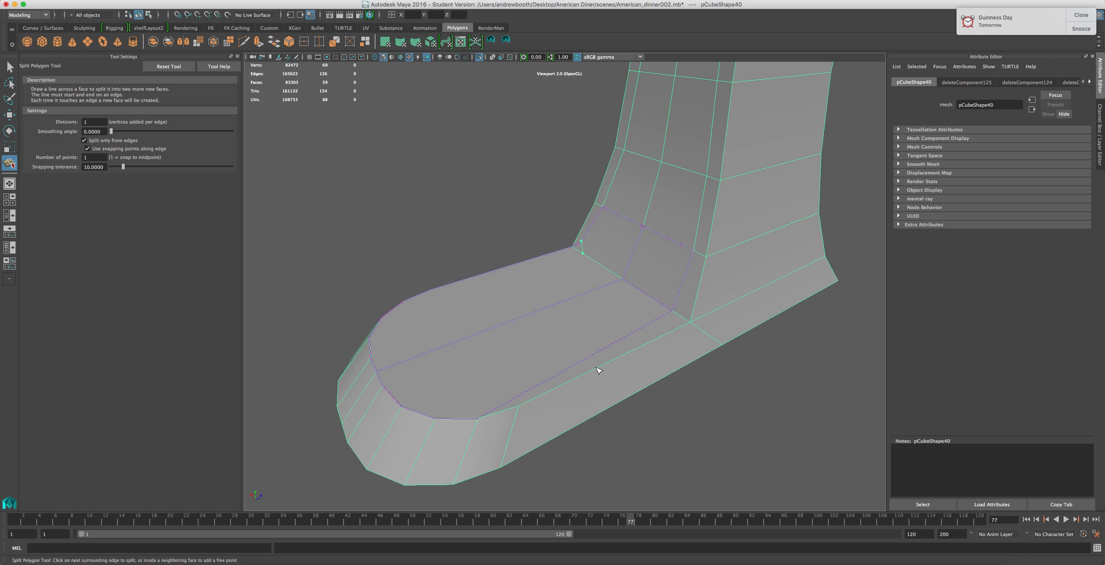
pyautogui.keyDown('alt'); pyautogui.moveTo(530, 355); pyautogui.dragTo(661, 397); pyautogui.keyUp('alt')
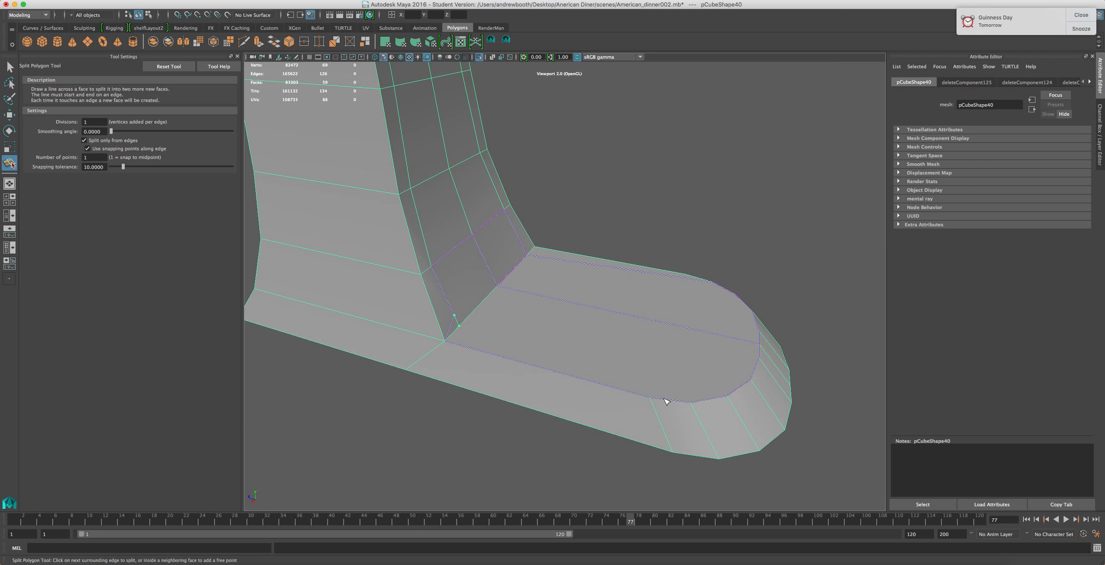
pyautogui.press('Return')
# Inspect the base plate's new edge layout from above
pyautogui.press('r')
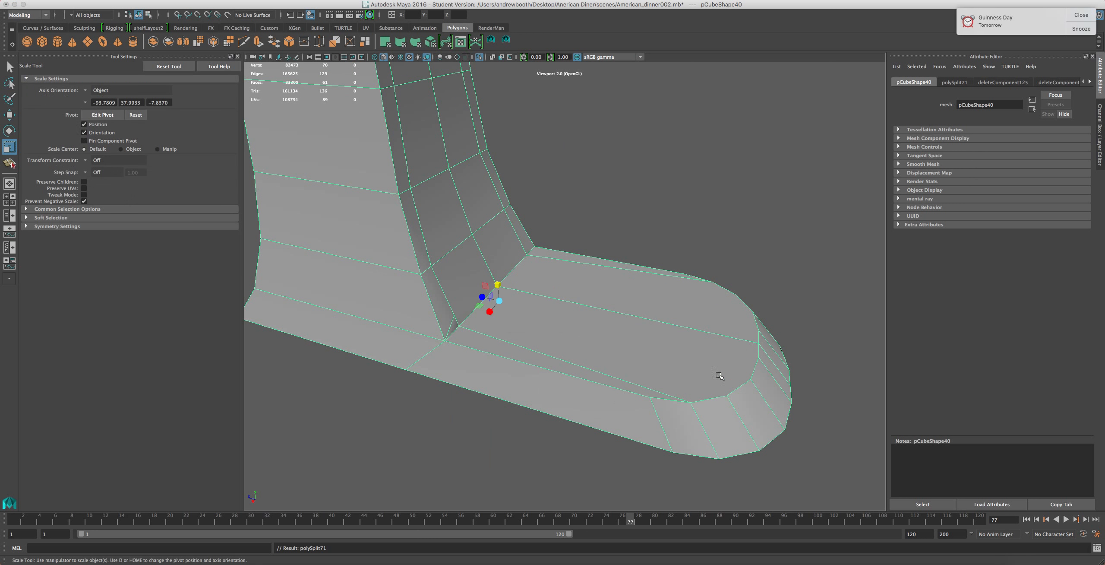
pyautogui.keyDown('alt'); pyautogui.moveTo(703, 352); pyautogui.dragTo(596, 386); pyautogui.keyUp('alt')
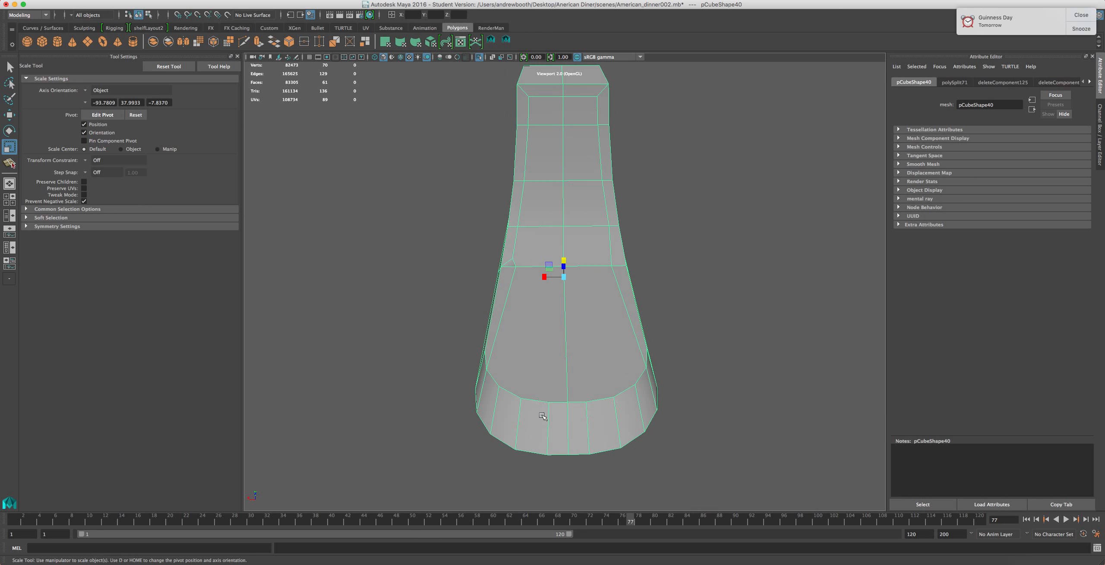
pyautogui.scroll(4, 543, 416)
pyautogui.keyDown('alt'); pyautogui.moveTo(556, 398); pyautogui.dragTo(541, 331, button='middle'); pyautogui.keyUp('alt')
pyautogui.scroll(6, 553, 344)
pyautogui.scroll(-4, 555, 367)
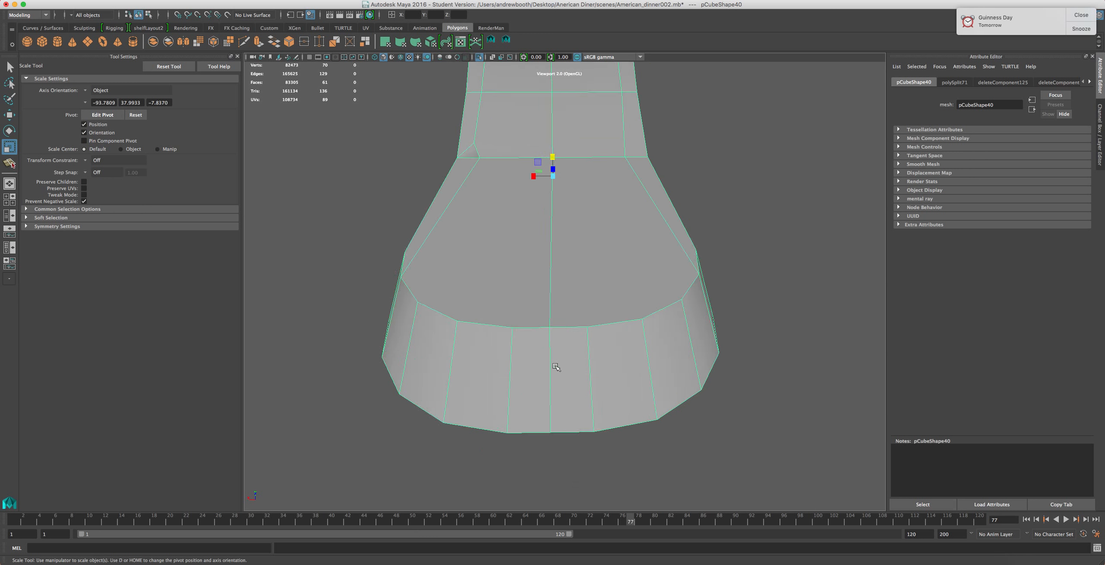
pyautogui.scroll(-3, 556, 367)
pyautogui.keyDown('alt'); pyautogui.moveTo(583, 340); pyautogui.dragTo(581, 381); pyautogui.keyUp('alt')
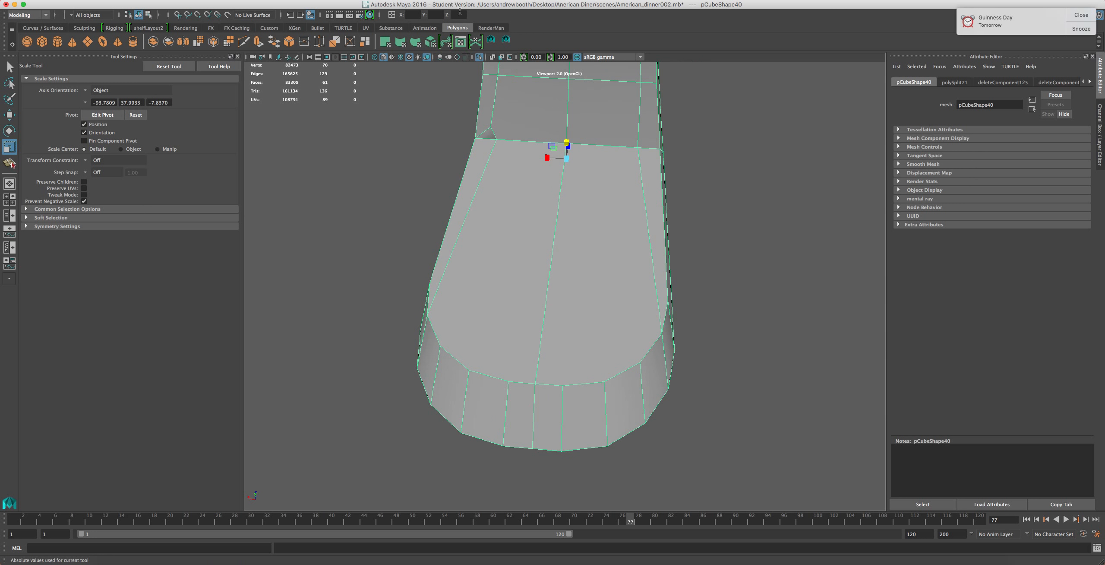
# Delete the short diagonal edge where the column meets the base plate
pyautogui.press('y')
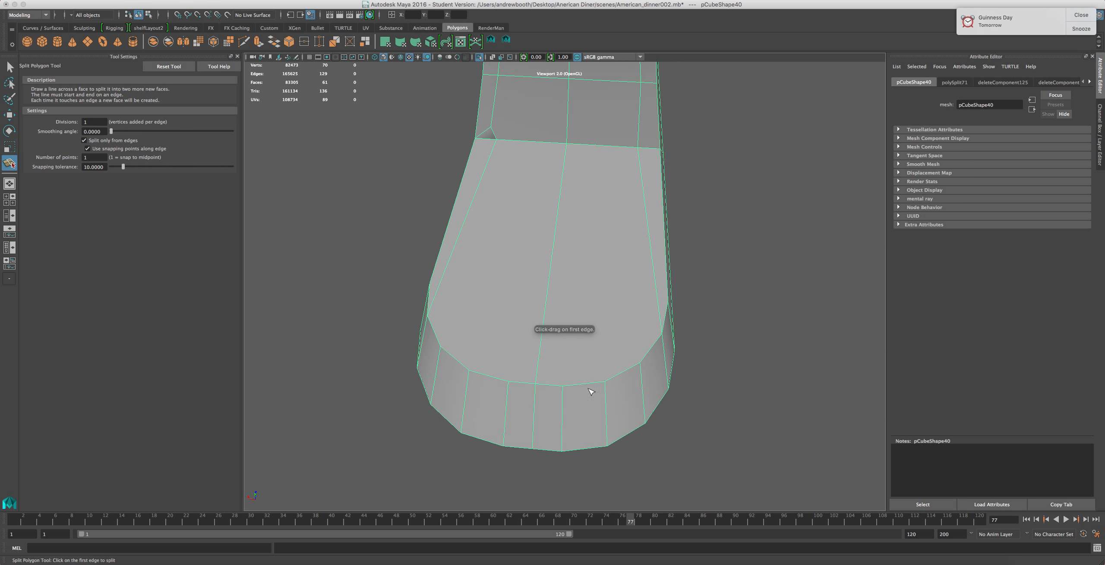
pyautogui.keyDown('alt'); pyautogui.moveTo(520, 177); pyautogui.dragTo(567, 192); pyautogui.keyUp('alt')
pyautogui.moveTo(427, 256); pyautogui.dragTo(422, 233, button='right')
pyautogui.press('w')
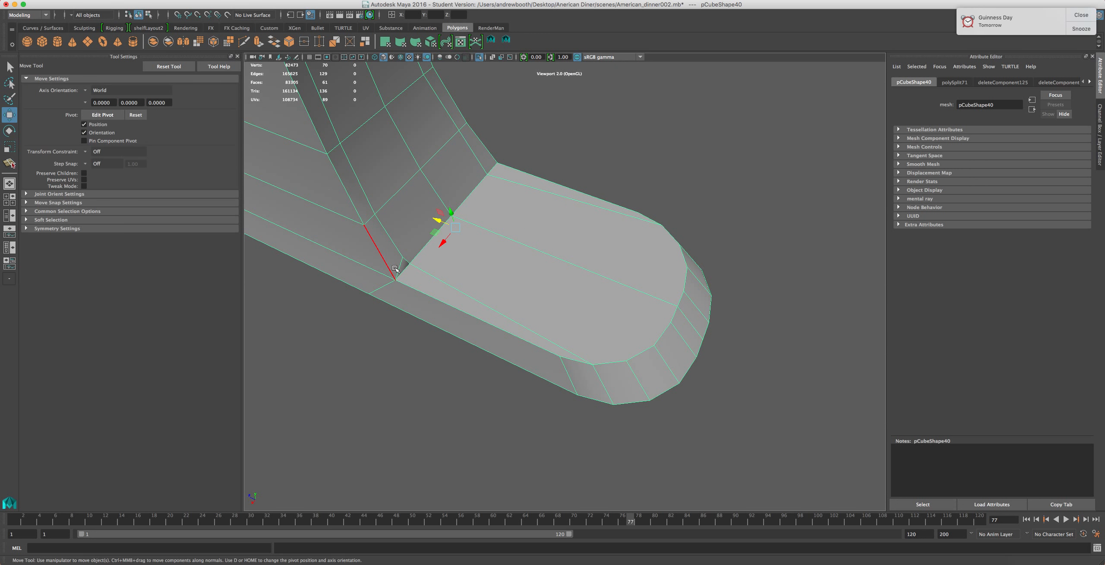
pyautogui.click(400, 269)
pyautogui.press('Delete')
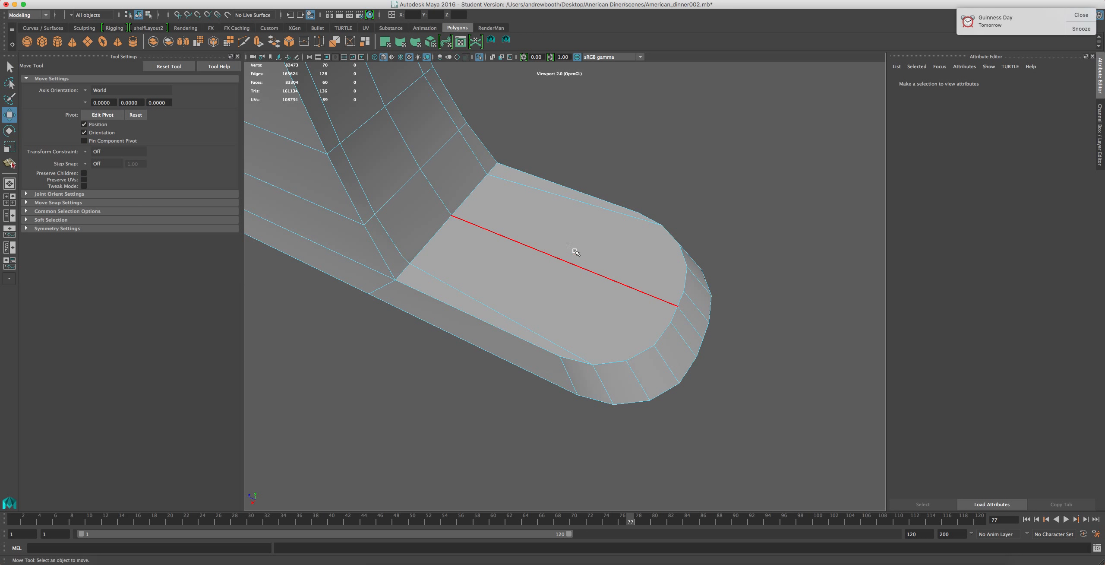
# Delete the leftover vertices at the column's base junction
pyautogui.keyDown('alt'); pyautogui.moveTo(624, 239); pyautogui.dragTo(526, 202); pyautogui.keyUp('alt')
pyautogui.moveTo(568, 191); pyautogui.dragTo(562, 175, button='right')
pyautogui.moveTo(588, 146); pyautogui.dragTo(537, 200)
pyautogui.press('Delete')
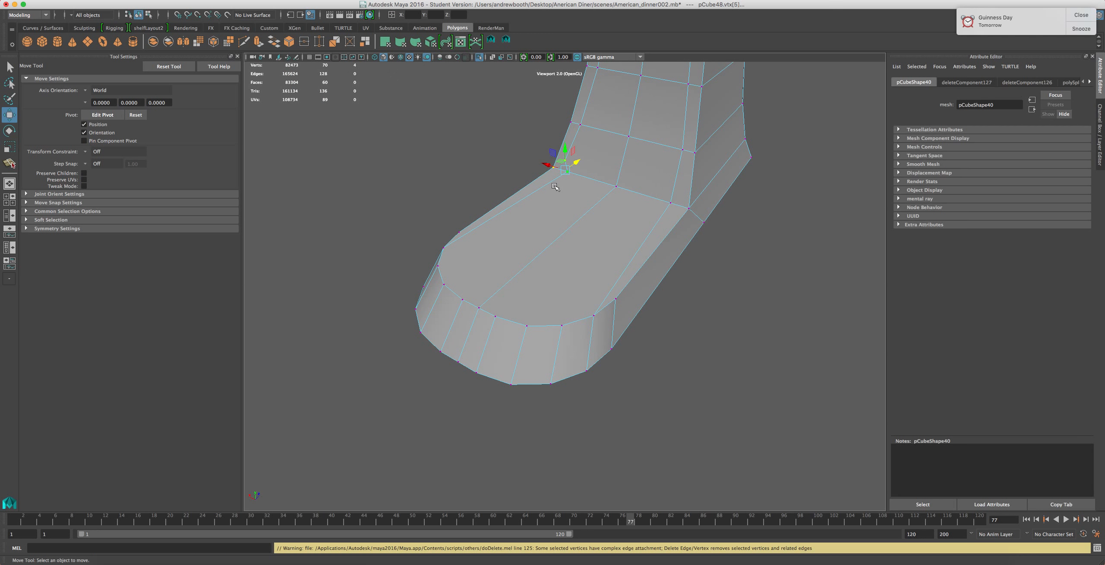
# Inspect the column's mesh around its base junction and front panel
pyautogui.scroll(-4, 582, 200)
pyautogui.scroll(3, 583, 200)
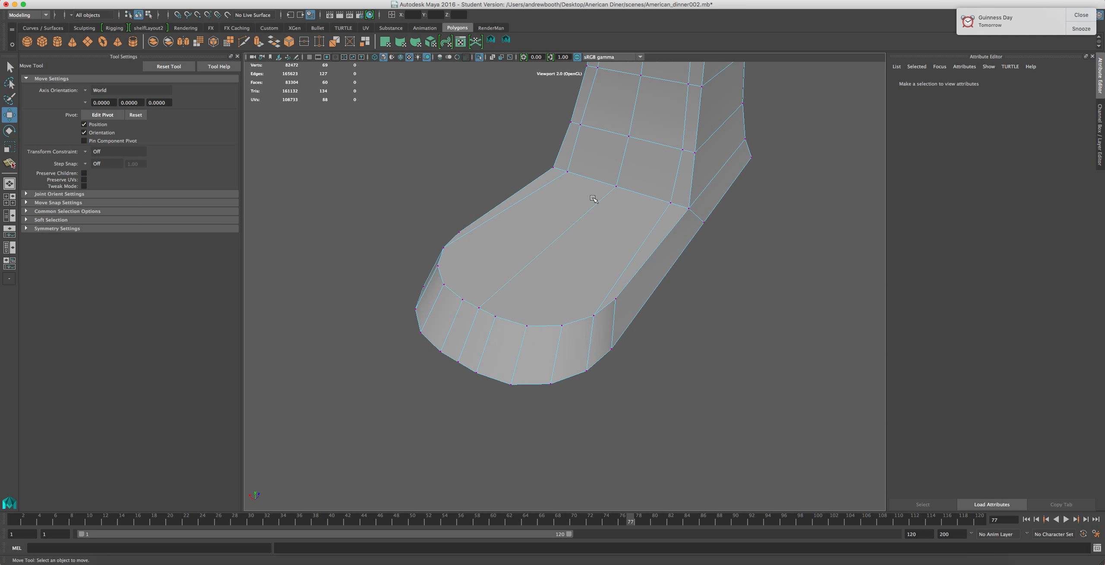
pyautogui.keyDown('alt'); pyautogui.moveTo(617, 183); pyautogui.dragTo(593, 373, button='middle'); pyautogui.keyUp('alt')
pyautogui.scroll(3, 686, 228)
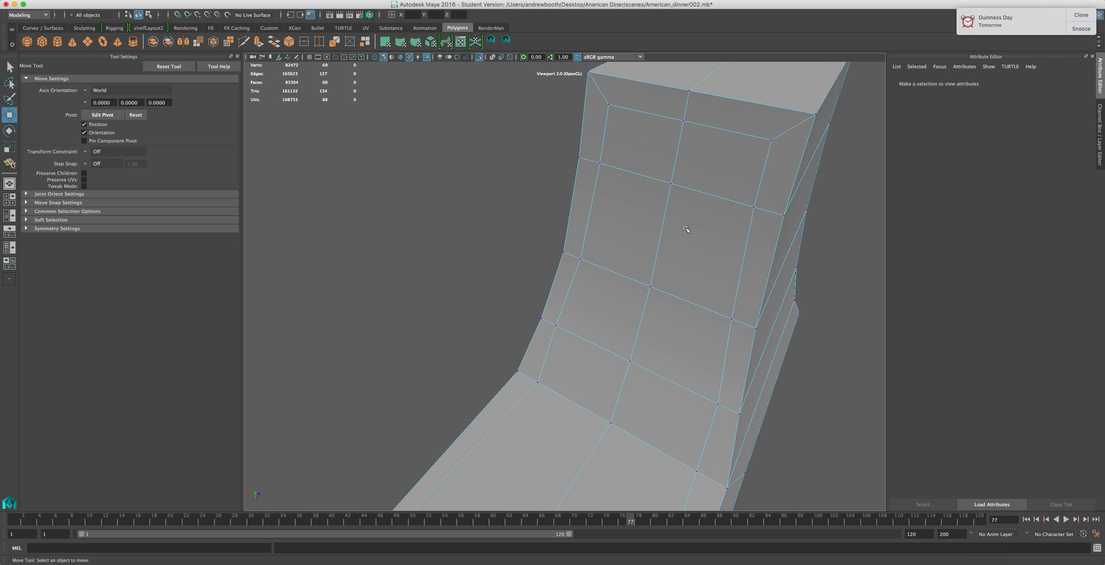
pyautogui.scroll(-5, 696, 224)
pyautogui.keyDown('alt'); pyautogui.moveTo(609, 324); pyautogui.dragTo(606, 264); pyautogui.keyUp('alt')
pyautogui.keyDown('alt'); pyautogui.moveTo(616, 281); pyautogui.dragTo(557, 259); pyautogui.keyUp('alt')
pyautogui.click(492, 40)
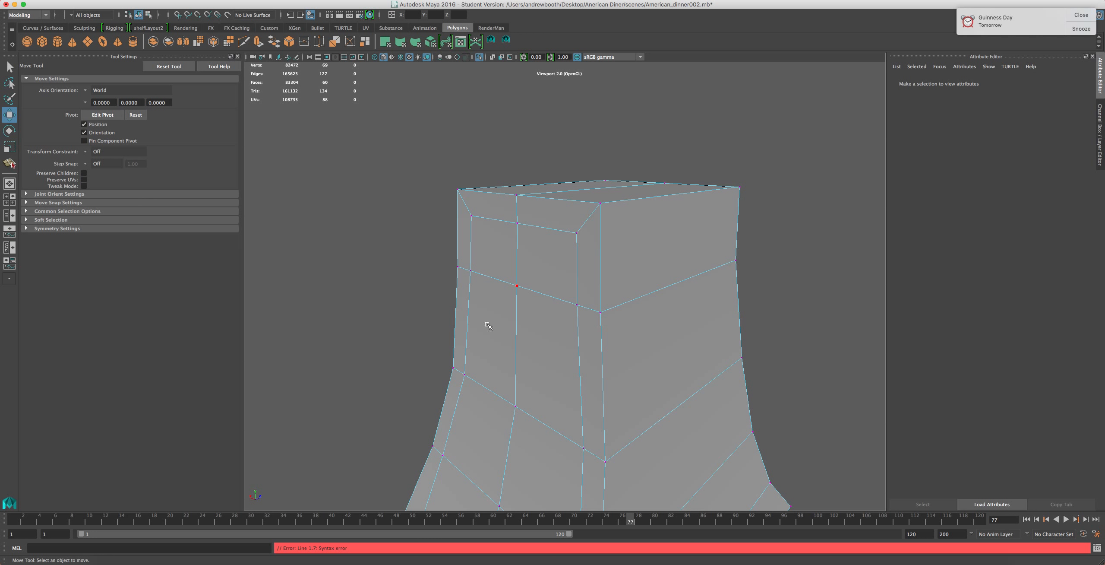
pyautogui.scroll(-5, 480, 347)
pyautogui.scroll(4, 493, 350)
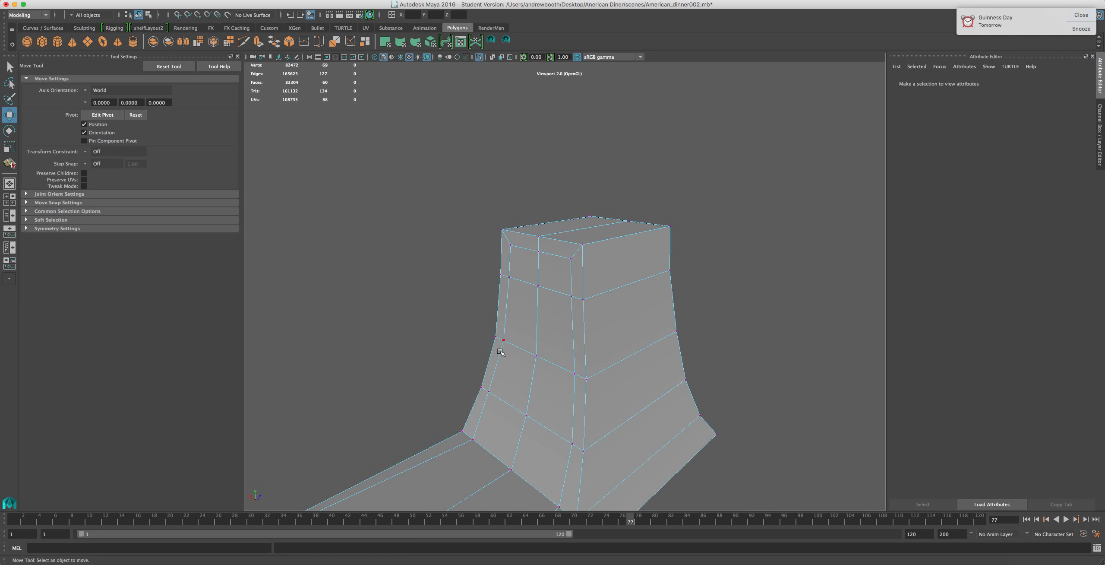
pyautogui.scroll(-5, 504, 355)
pyautogui.scroll(2, 507, 358)
pyautogui.keyDown('alt'); pyautogui.moveTo(508, 359); pyautogui.dragTo(500, 333); pyautogui.keyUp('alt')
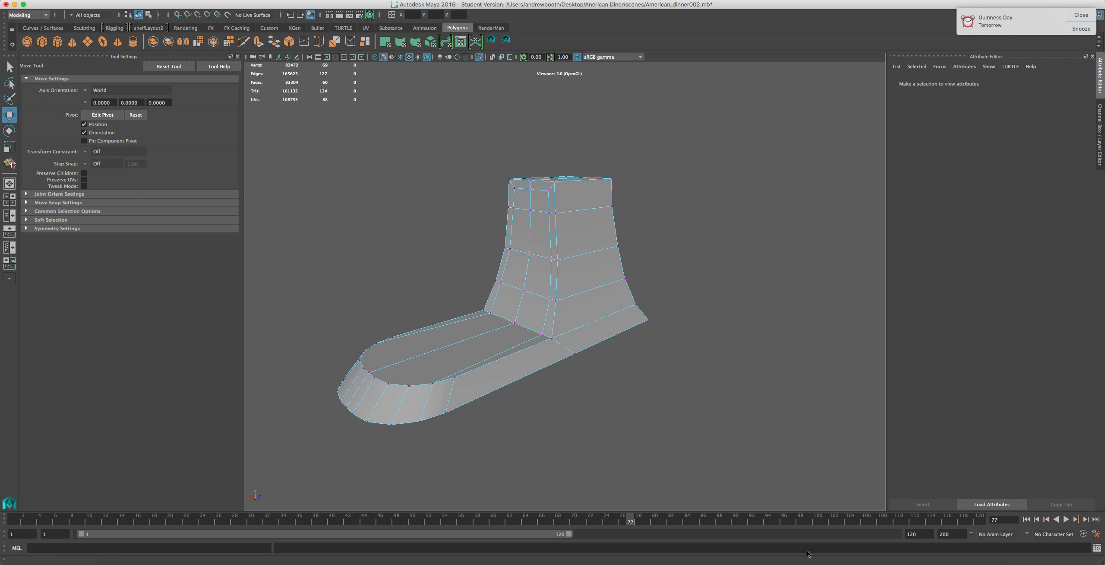
# Check the Script Editor's log for the latest error
pyautogui.click(1096, 548)
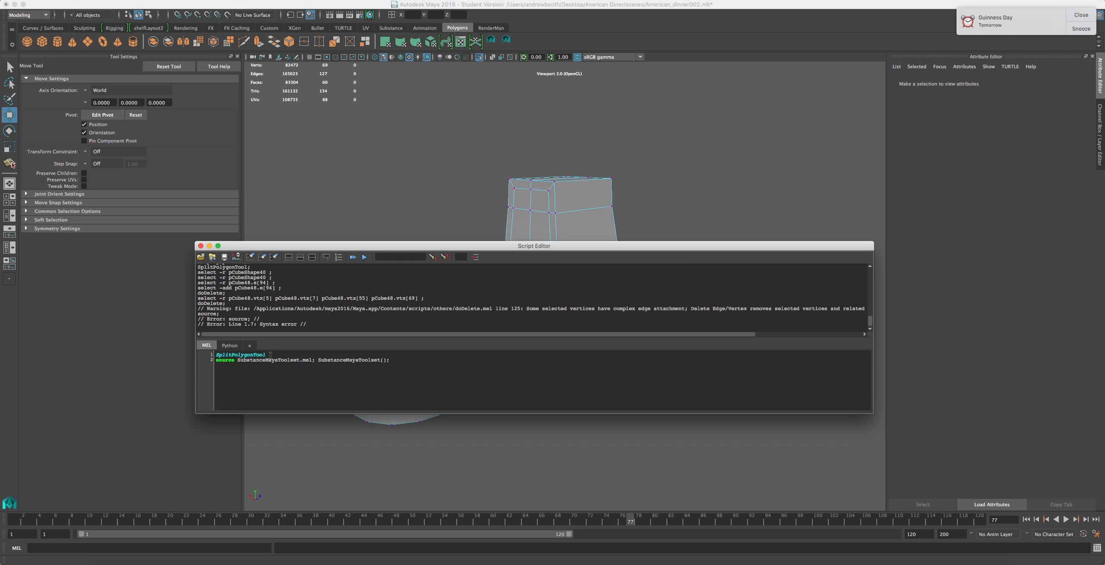
pyautogui.moveTo(251, 351); pyautogui.dragTo(401, 378)
pyautogui.press('super+z')
pyautogui.click(200, 246)
# Try extruding the column's inset panel faces together with a base plate face
pyautogui.scroll(5, 504, 317)
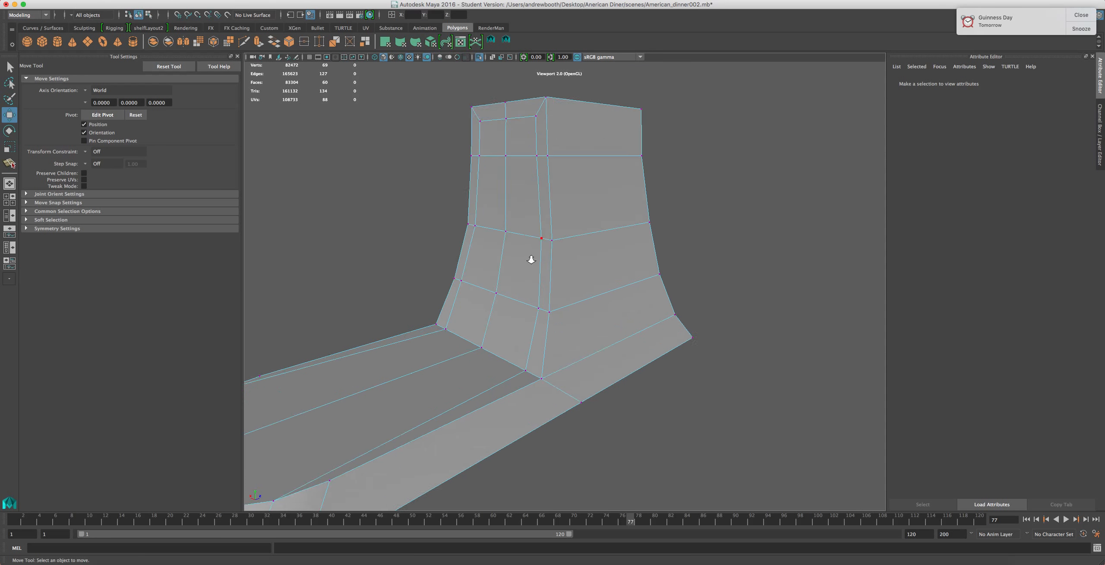
pyautogui.scroll(3, 538, 240)
pyautogui.moveTo(483, 355); pyautogui.dragTo(486, 378, button='right')
pyautogui.click(486, 372)
pyautogui.keyDown('shift'); pyautogui.click(442, 325); pyautogui.keyUp('shift')
pyautogui.keyDown('shift'); pyautogui.click(462, 248); pyautogui.keyUp('shift')
pyautogui.keyDown('shift'); pyautogui.click(500, 250); pyautogui.keyUp('shift')
pyautogui.keyDown('shift'); pyautogui.click(495, 139); pyautogui.keyUp('shift')
pyautogui.keyDown('shift'); pyautogui.click(464, 141); pyautogui.keyUp('shift')
pyautogui.keyDown('shift'); pyautogui.click(459, 77); pyautogui.keyUp('shift')
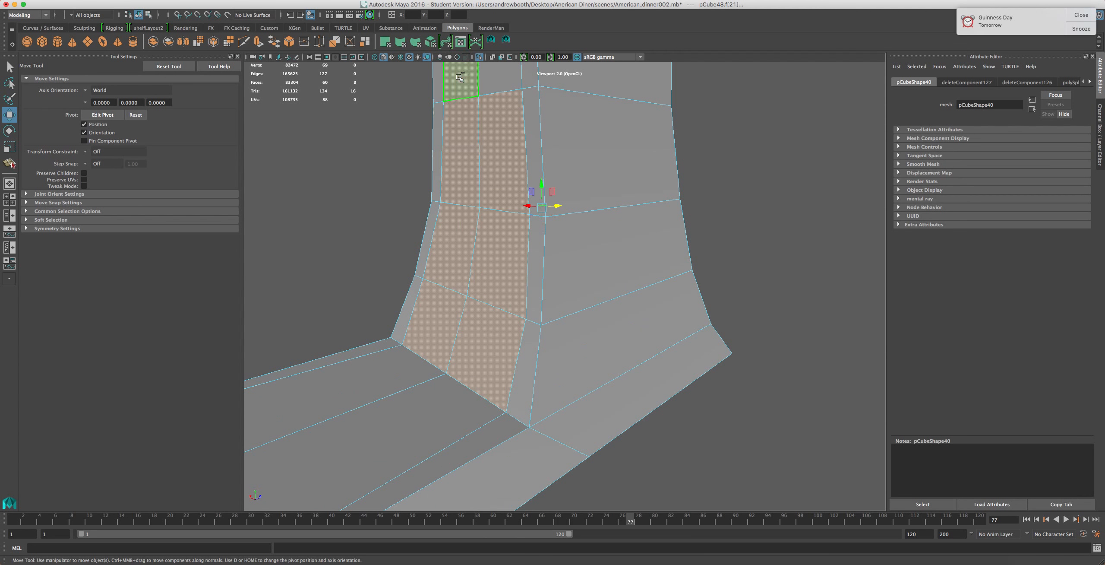
pyautogui.keyDown('shift'); pyautogui.click(498, 79); pyautogui.keyUp('shift')
pyautogui.scroll(-6, 487, 251)
pyautogui.keyDown('alt'); pyautogui.moveTo(688, 285); pyautogui.dragTo(742, 295); pyautogui.keyUp('alt')
pyautogui.scroll(5, 454, 72)
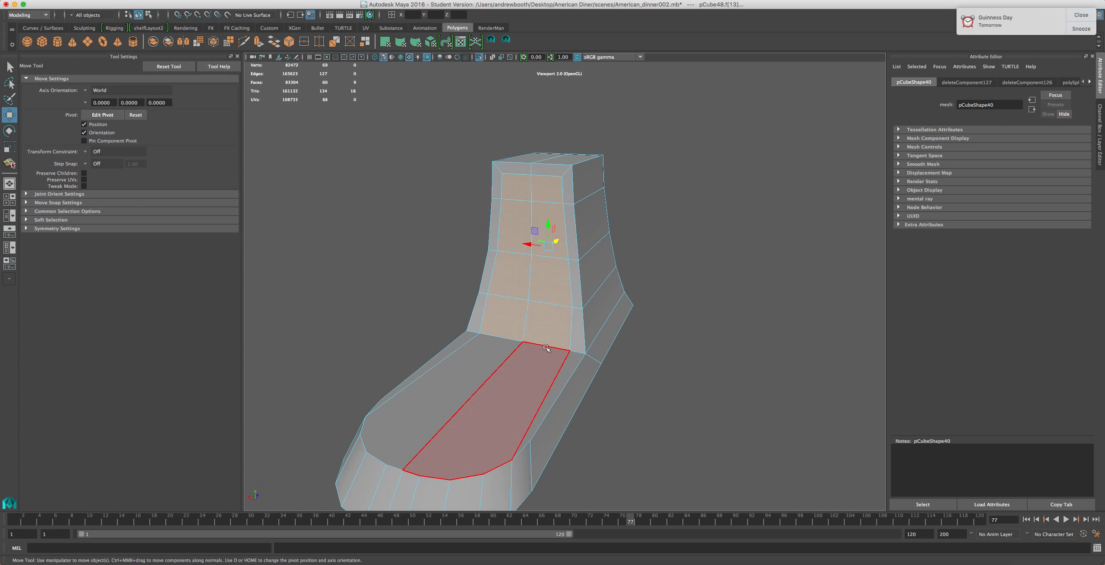
pyautogui.hotkey('ctrl', 'e')
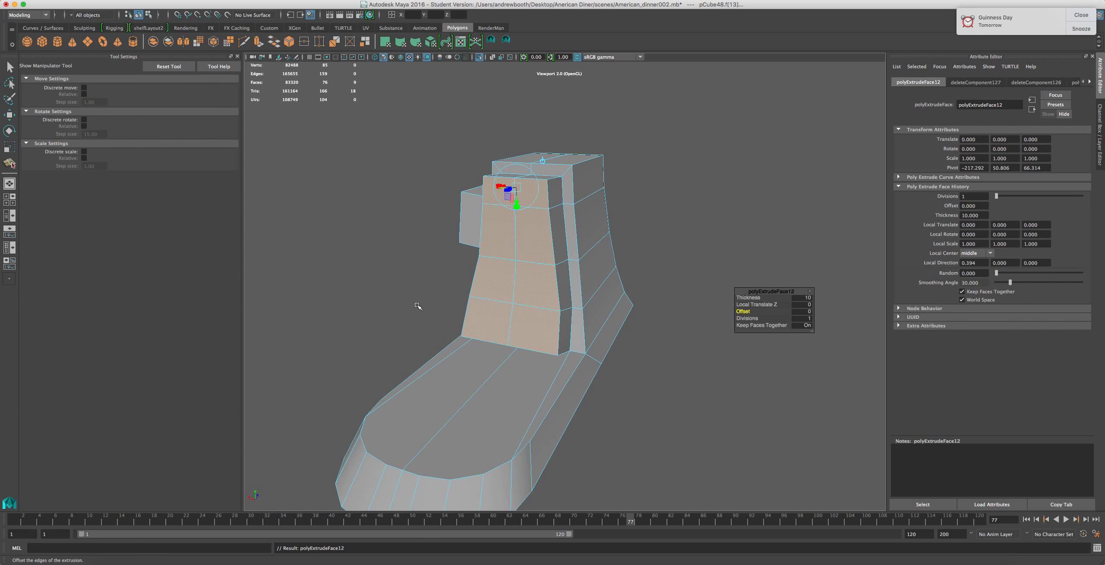
pyautogui.press('super+z')
# Re-extrude the column's front panel faces inward with a thickness of -5
pyautogui.keyDown('alt'); pyautogui.moveTo(356, 248); pyautogui.dragTo(496, 263); pyautogui.keyUp('alt')
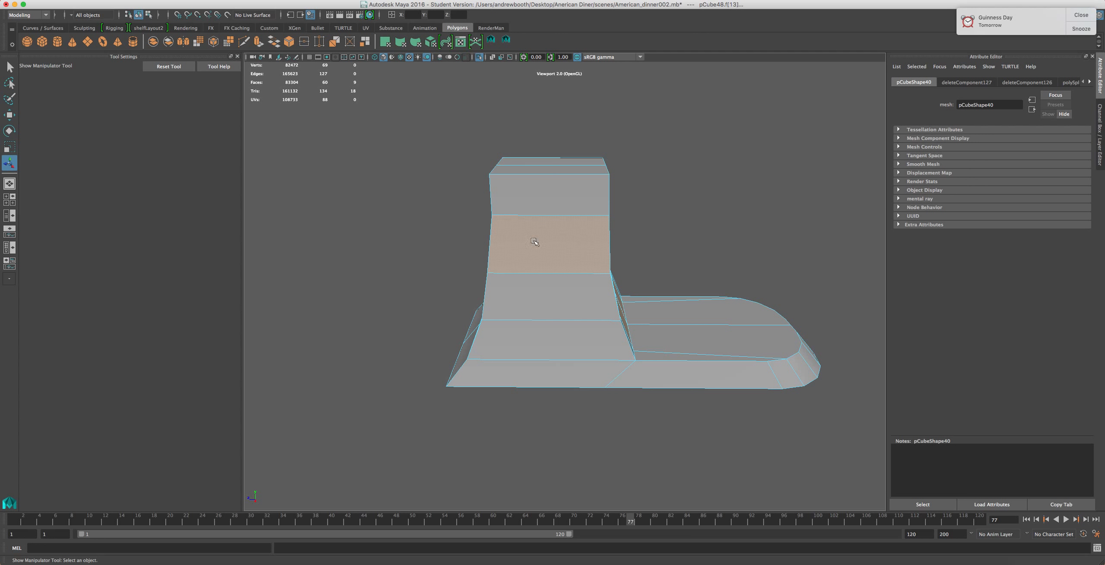
pyautogui.press('super+z')
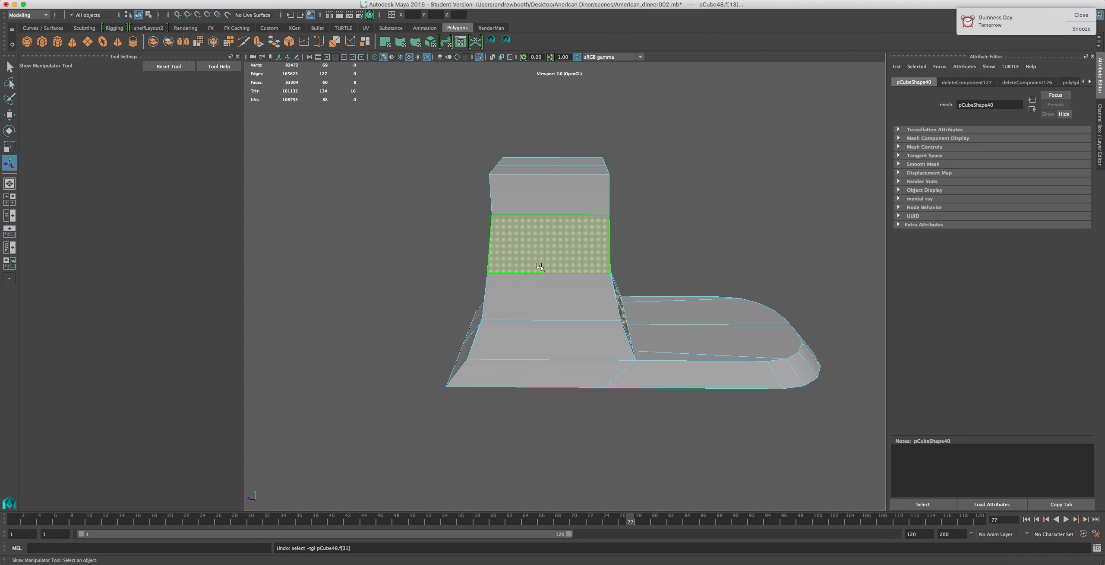
pyautogui.keyDown('shift'); pyautogui.click(551, 251); pyautogui.keyUp('shift')
pyautogui.keyDown('alt'); pyautogui.moveTo(628, 313); pyautogui.dragTo(486, 335); pyautogui.keyUp('alt')
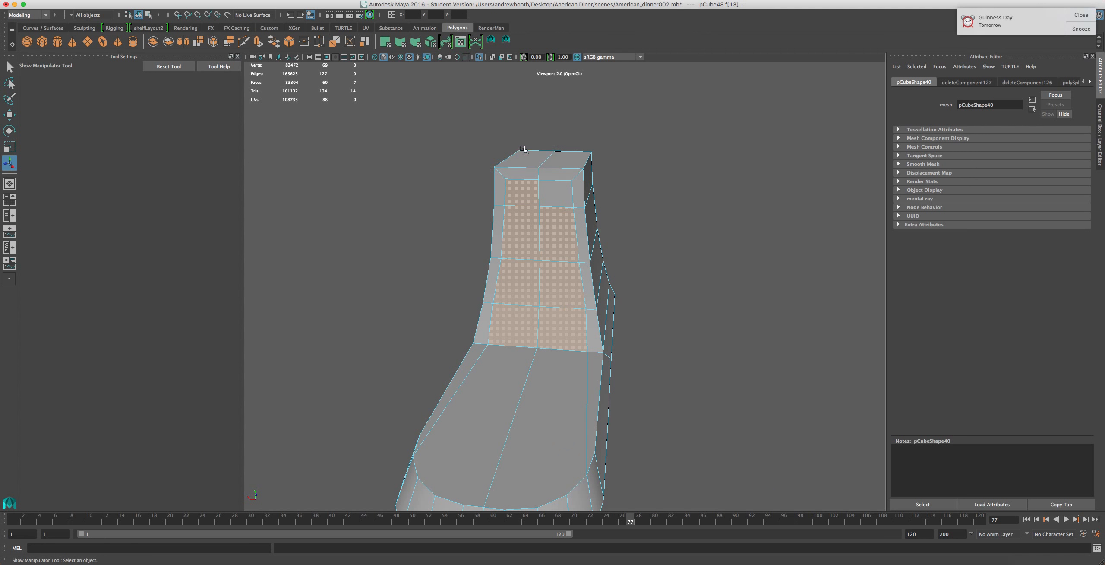
pyautogui.keyDown('shift'); pyautogui.click(547, 188); pyautogui.keyUp('shift')
pyautogui.press('super+e')
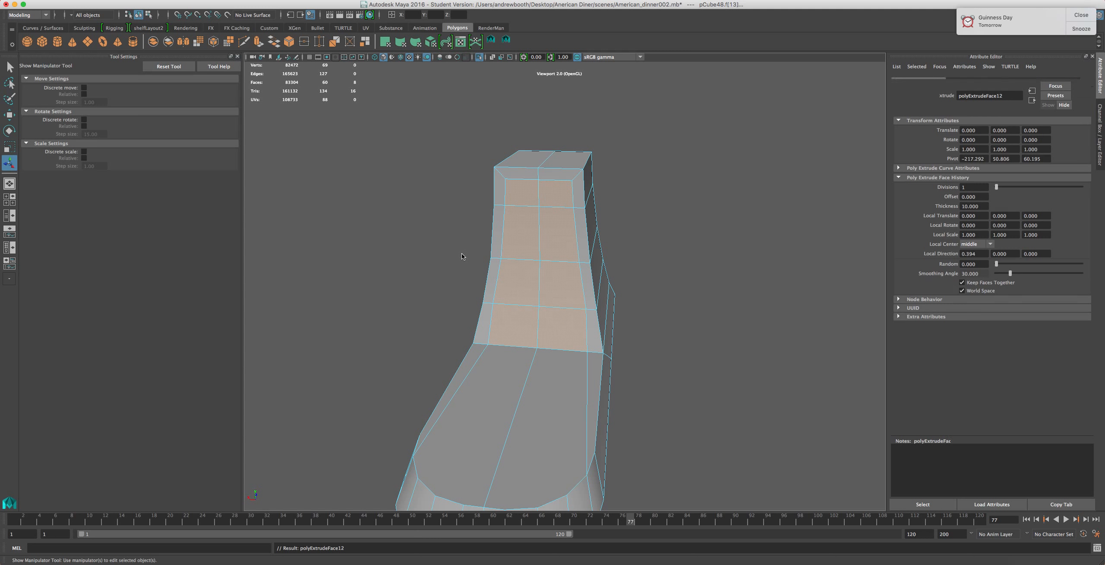
pyautogui.click(802, 297)
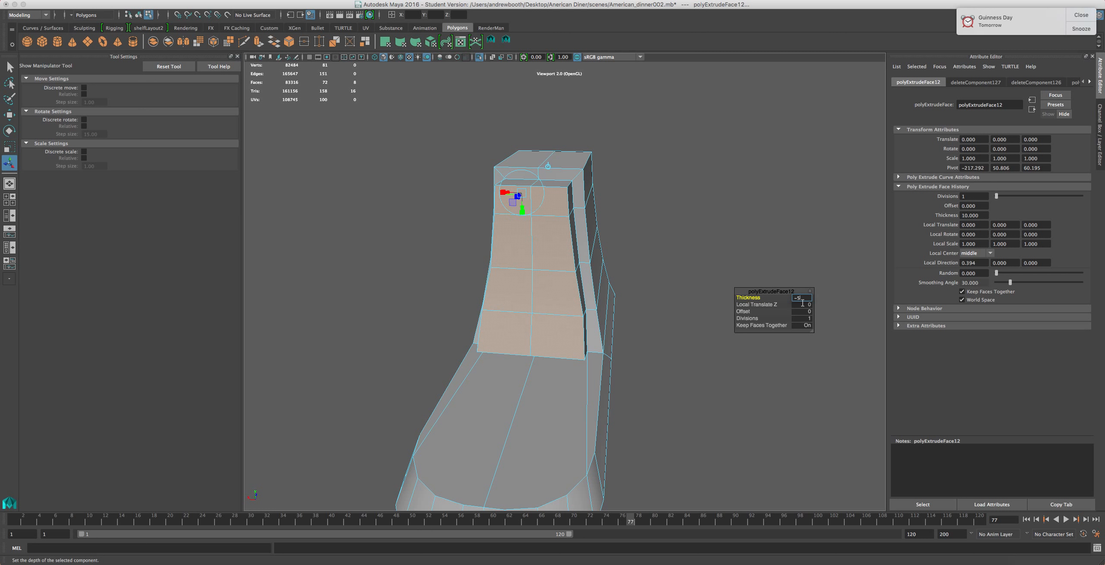
pyautogui.write('-5')
pyautogui.press('Return')
# Compare the column with the KitchenAid stand mixer reference image in the browser
pyautogui.scroll(3, 522, 319)
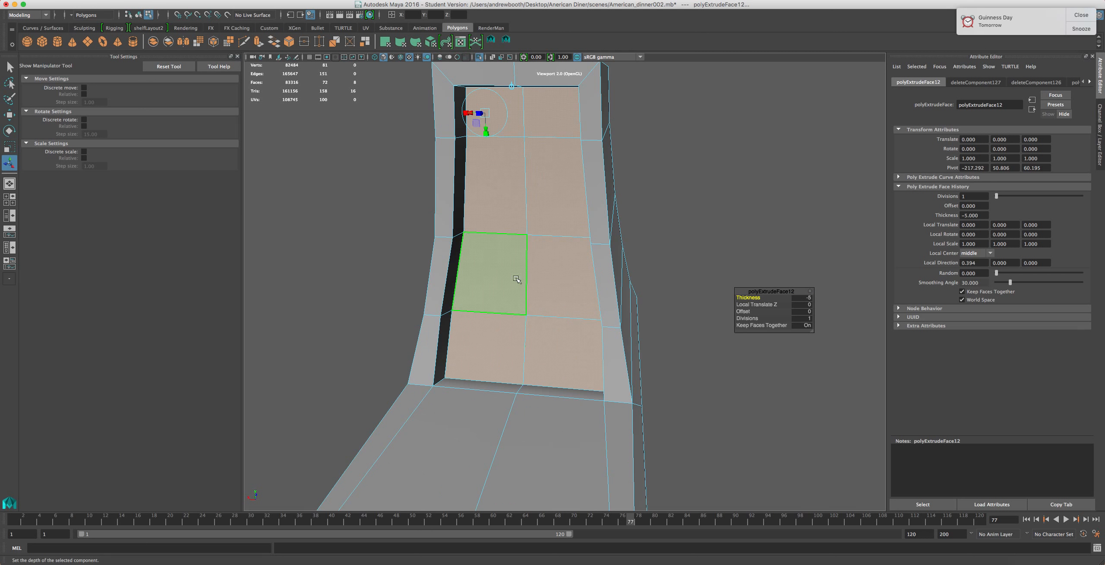
pyautogui.scroll(-3, 517, 279)
pyautogui.scroll(-3, 510, 229)
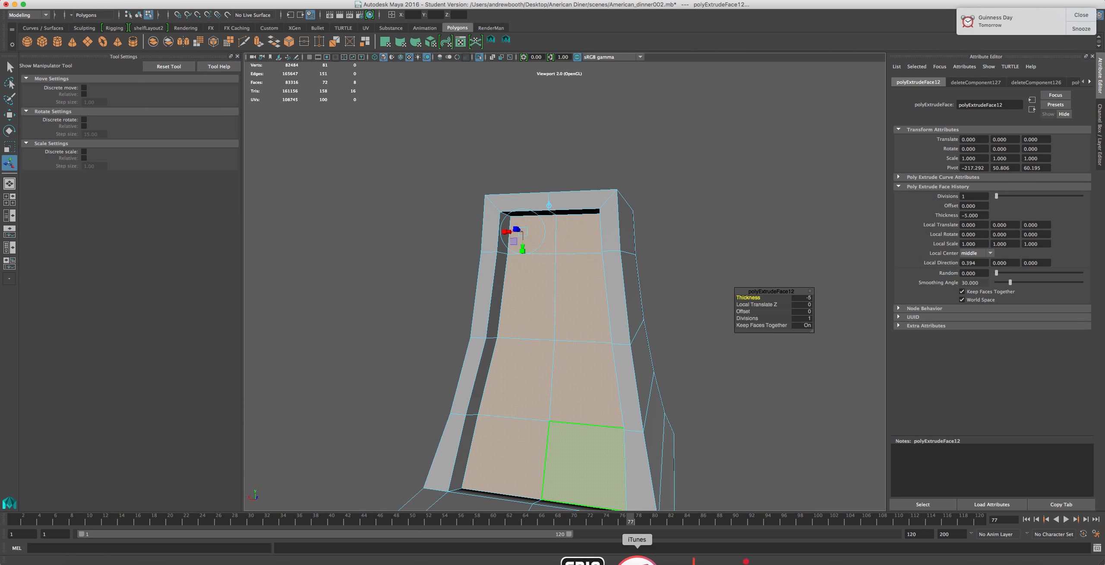
pyautogui.click(804, 559)
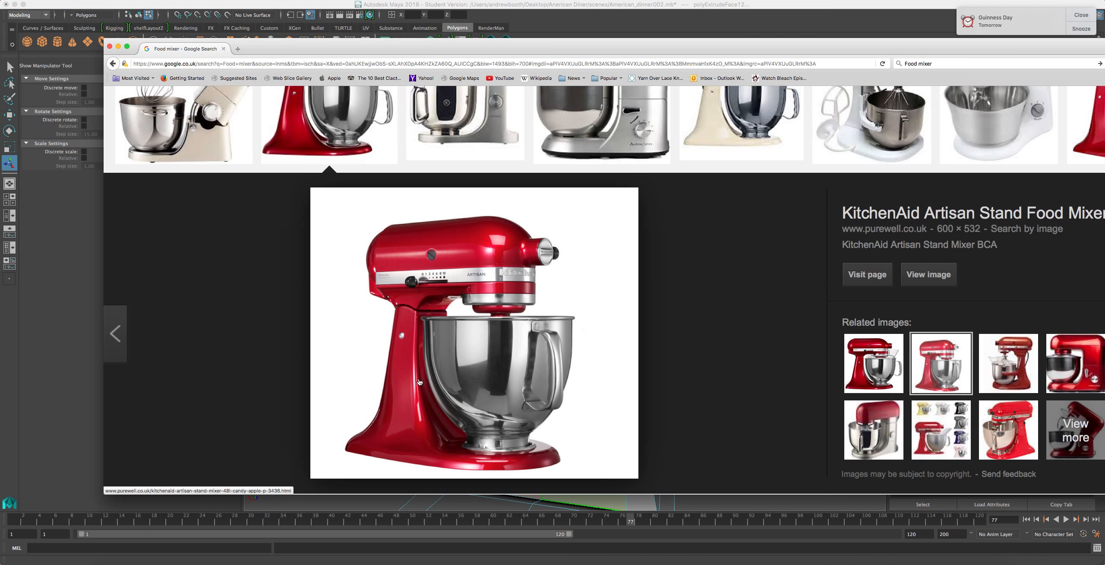
pyautogui.click(531, 5)
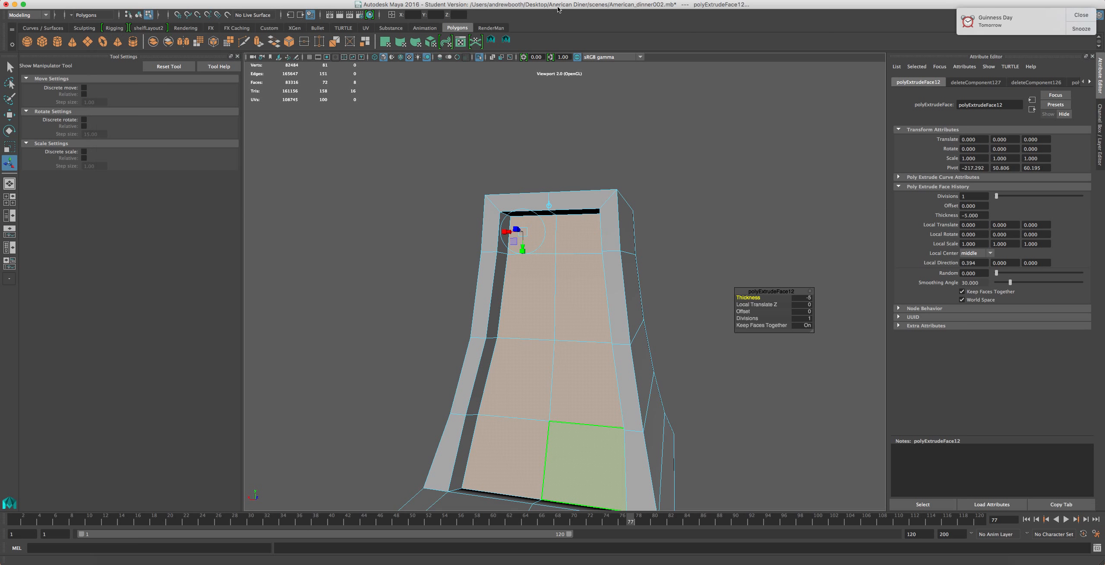
# Switch to vertex mode and target-weld the stray vertices at the top of the inset panel
pyautogui.scroll(5, 607, 170)
pyautogui.keyDown('alt'); pyautogui.moveTo(609, 174); pyautogui.dragTo(562, 271); pyautogui.keyUp('alt')
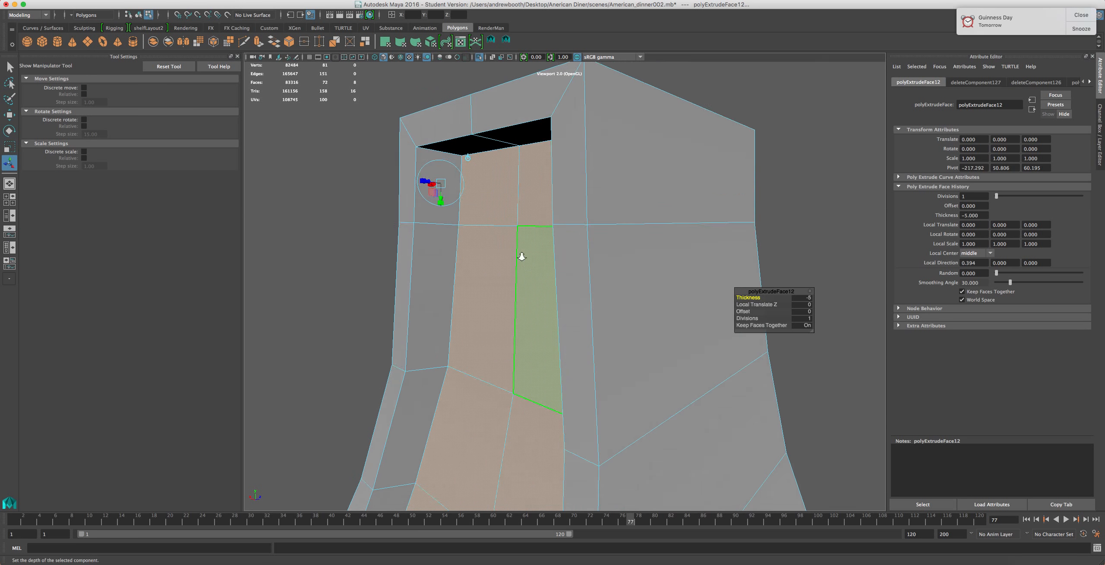
pyautogui.scroll(5, 524, 254)
pyautogui.rightClick(431, 130)
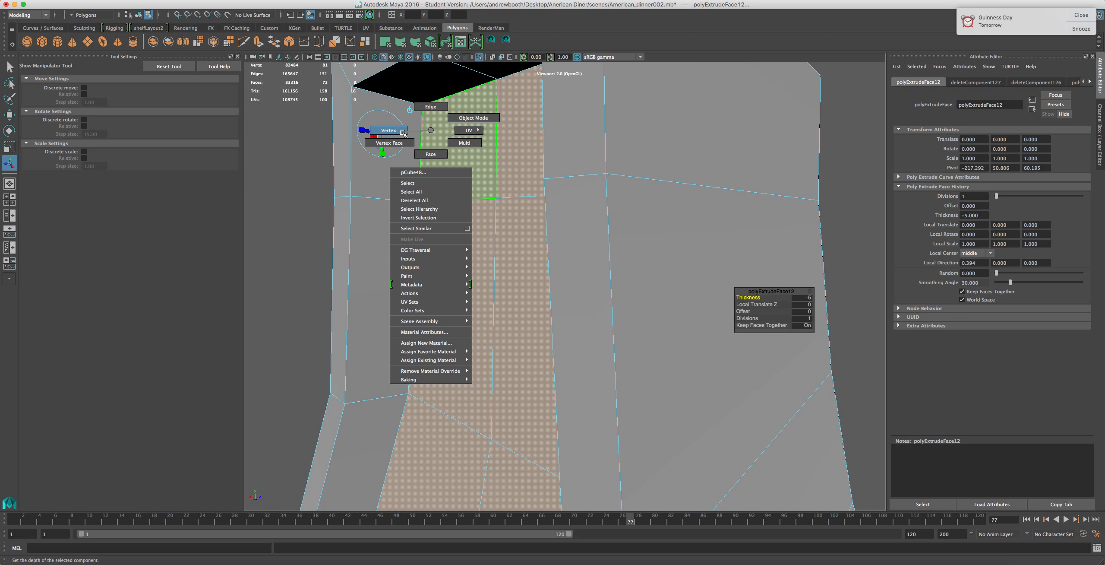
pyautogui.moveTo(402, 133); pyautogui.dragTo(400, 131, button='right')
pyautogui.click(330, 0)
pyautogui.moveTo(298, 0)
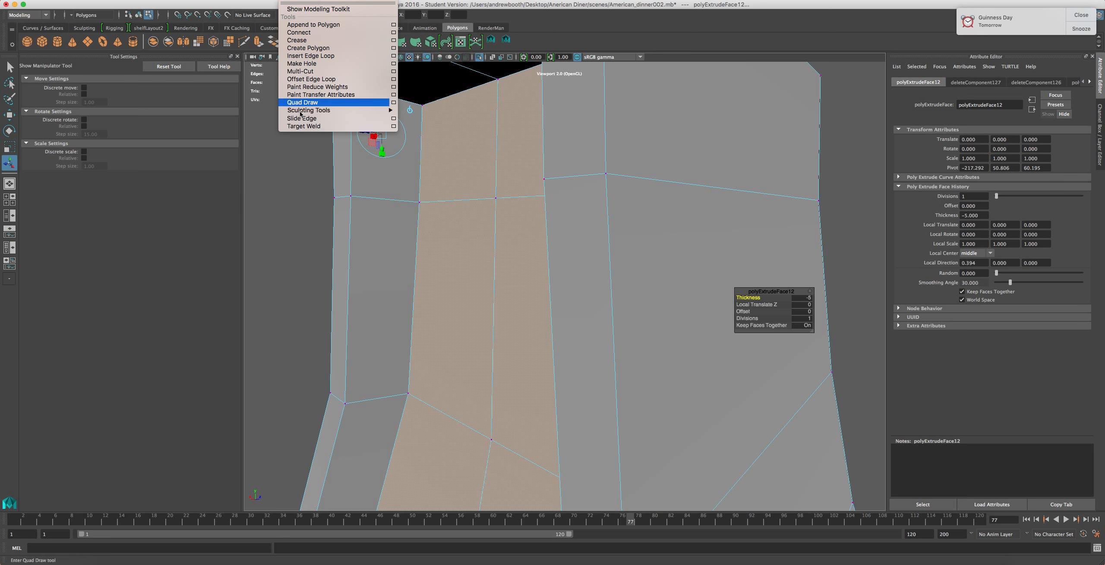
pyautogui.click(302, 126)
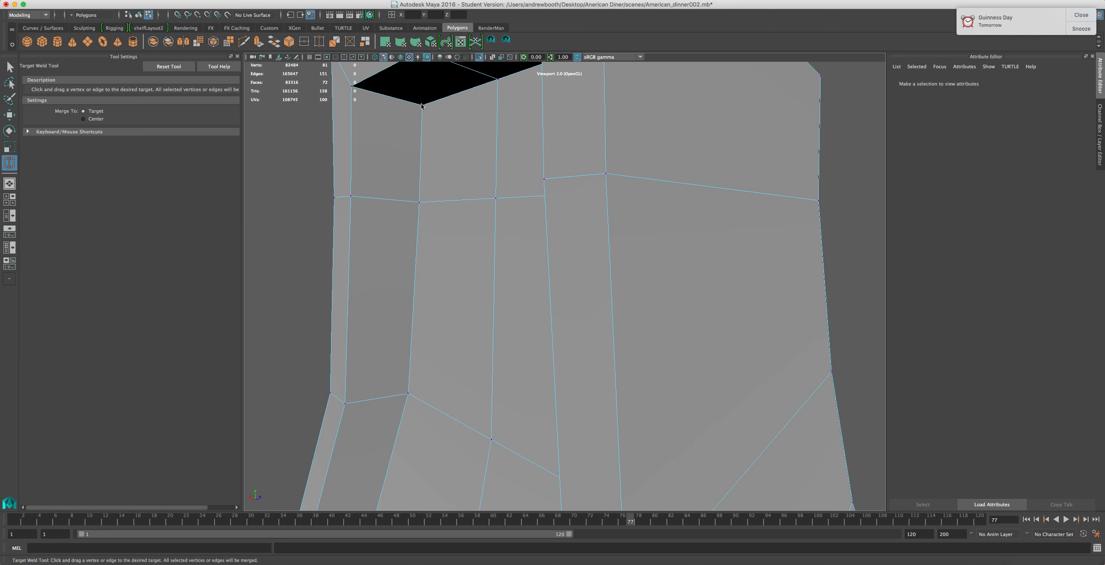
pyautogui.moveTo(421, 106); pyautogui.dragTo(407, 108, button='right')
pyautogui.moveTo(395, 100); pyautogui.dragTo(349, 84)
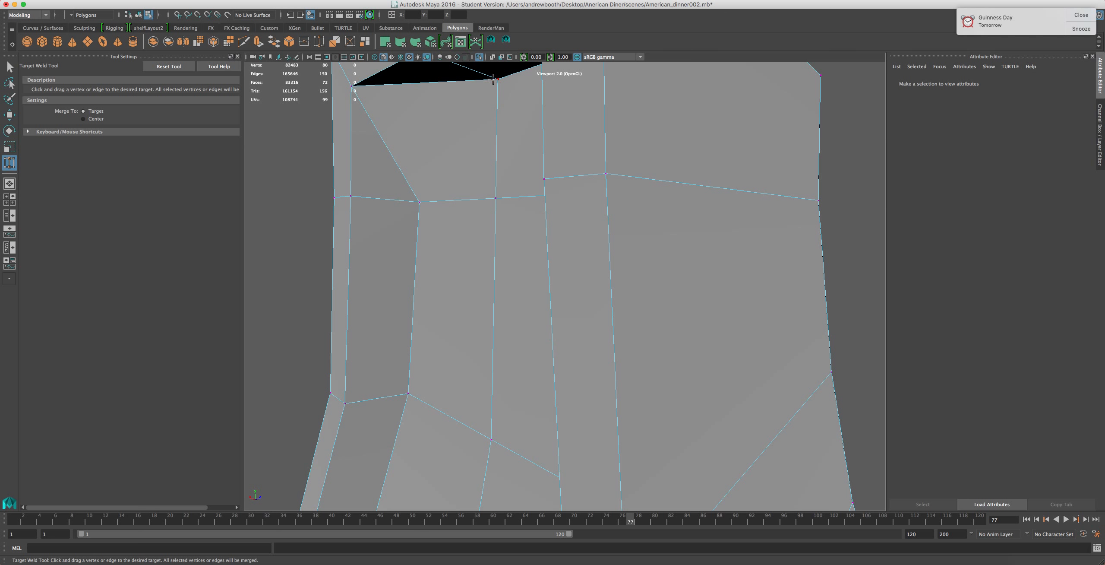
# Target-weld the remaining loose vertices around the panel's upper corners
pyautogui.scroll(-3, 469, 135)
pyautogui.moveTo(518, 147); pyautogui.dragTo(472, 135)
pyautogui.keyDown('alt'); pyautogui.moveTo(458, 205); pyautogui.dragTo(535, 195); pyautogui.keyUp('alt')
pyautogui.moveTo(673, 150); pyautogui.dragTo(710, 136)
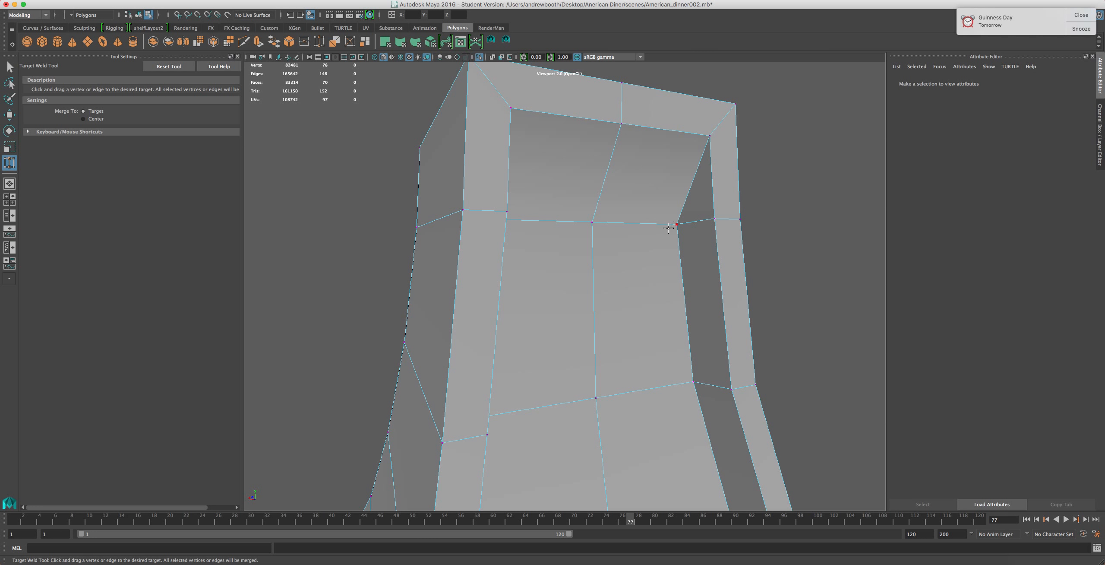
# Try welding a vertex across the panel's upper edge, then undo it
pyautogui.scroll(-5, 665, 233)
pyautogui.moveTo(619, 254); pyautogui.dragTo(455, 245)
pyautogui.press('super+z')
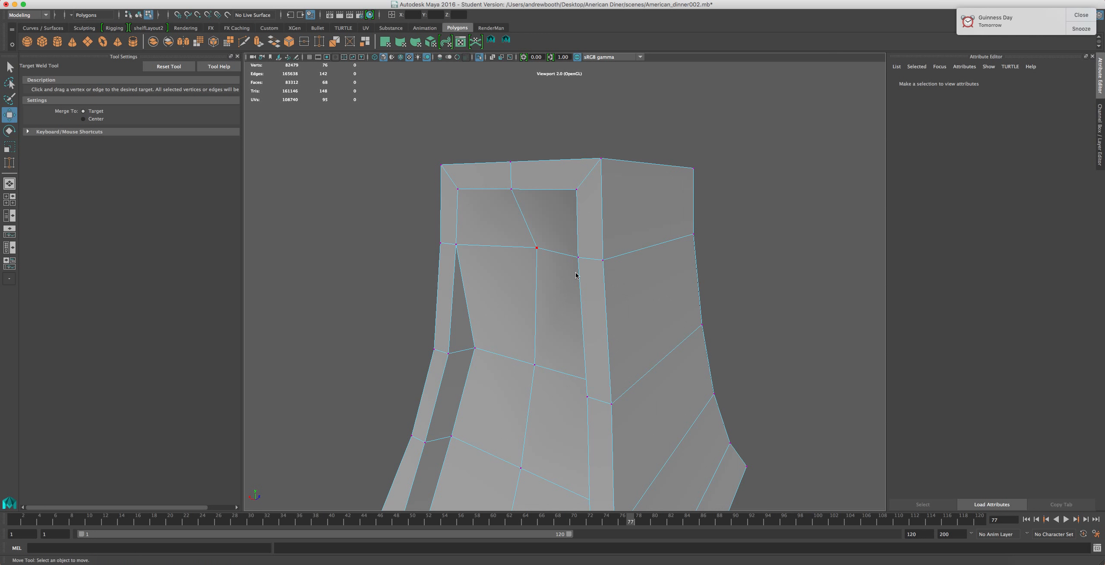
# Move the vertex on the panel's upper edge to straighten its edge loop
pyautogui.press('w')
pyautogui.click(537, 248)
pyautogui.moveTo(550, 245); pyautogui.dragTo(526, 258)
pyautogui.keyDown('alt'); pyautogui.moveTo(539, 278); pyautogui.dragTo(503, 287); pyautogui.keyUp('alt')
pyautogui.keyDown('alt'); pyautogui.moveTo(504, 287); pyautogui.dragTo(639, 196, button='middle'); pyautogui.keyUp('alt')
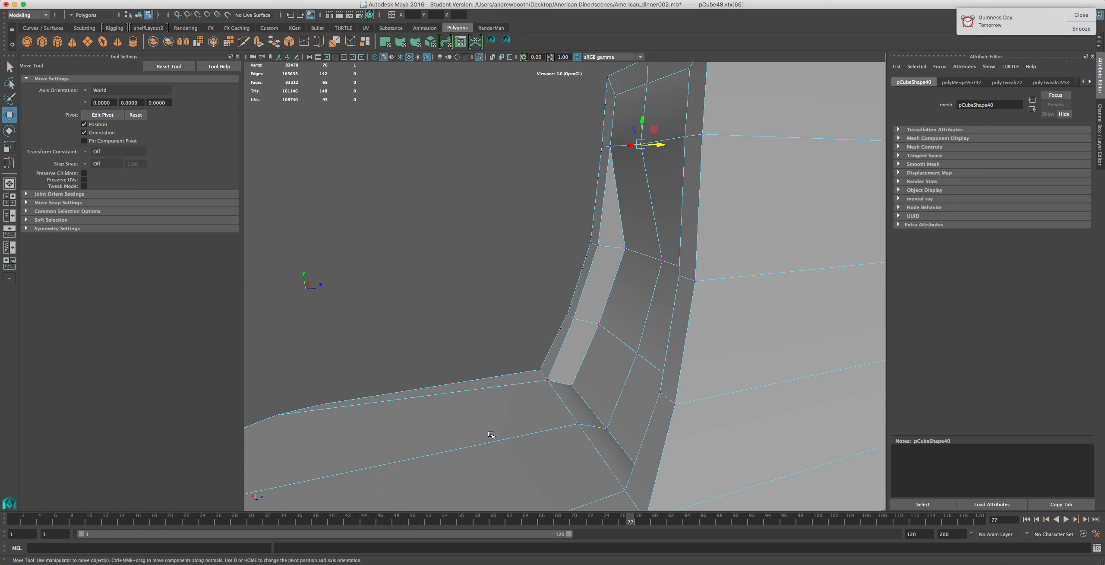
# Select the panel's middle edge loop and scale it to line up with the column's sides
pyautogui.click(626, 250)
pyautogui.moveTo(645, 247); pyautogui.dragTo(750, 293)
pyautogui.click(664, 261)
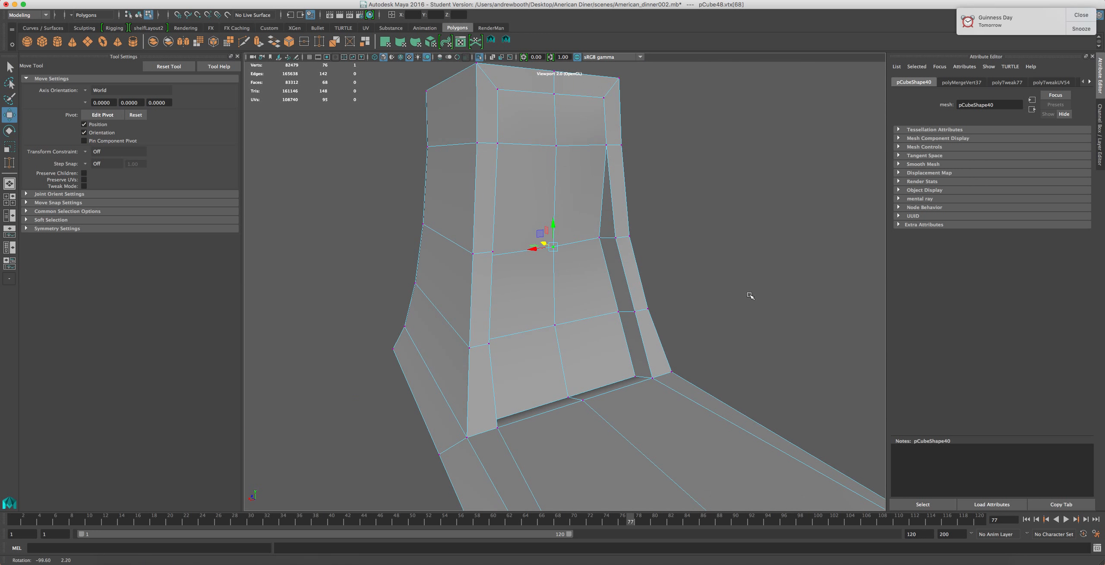
pyautogui.click(601, 237)
pyautogui.moveTo(585, 236); pyautogui.dragTo(595, 235)
pyautogui.moveTo(531, 247); pyautogui.dragTo(530, 220, button='right')
pyautogui.click(570, 244)
pyautogui.keyDown('shift'); pyautogui.click(505, 253); pyautogui.keyUp('shift')
pyautogui.press('r')
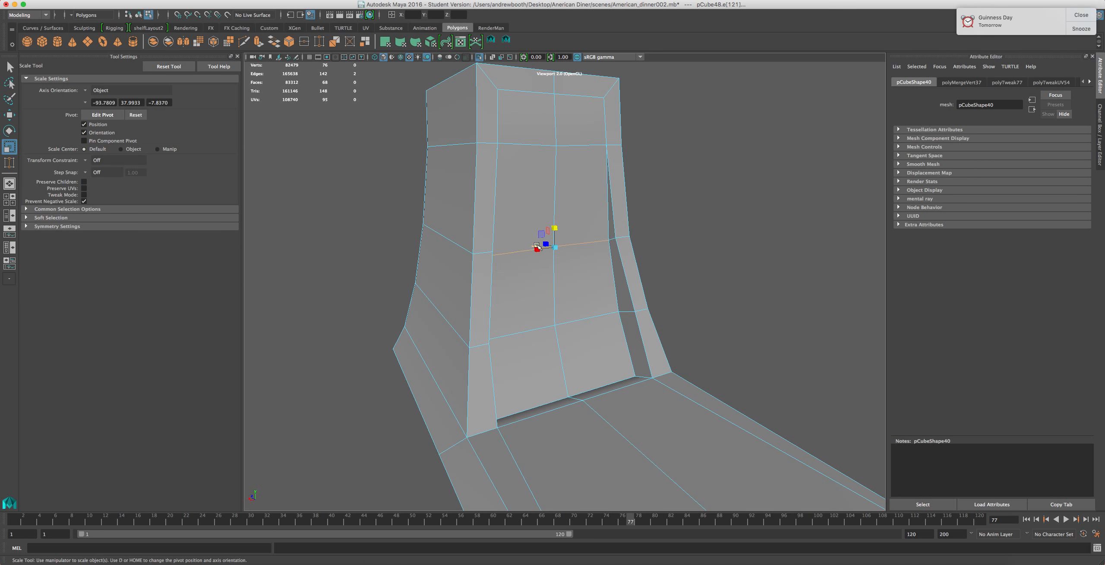
pyautogui.moveTo(545, 244); pyautogui.dragTo(560, 250)
# Scale the panel's upper edge loop to match the middle loop
pyautogui.click(570, 145)
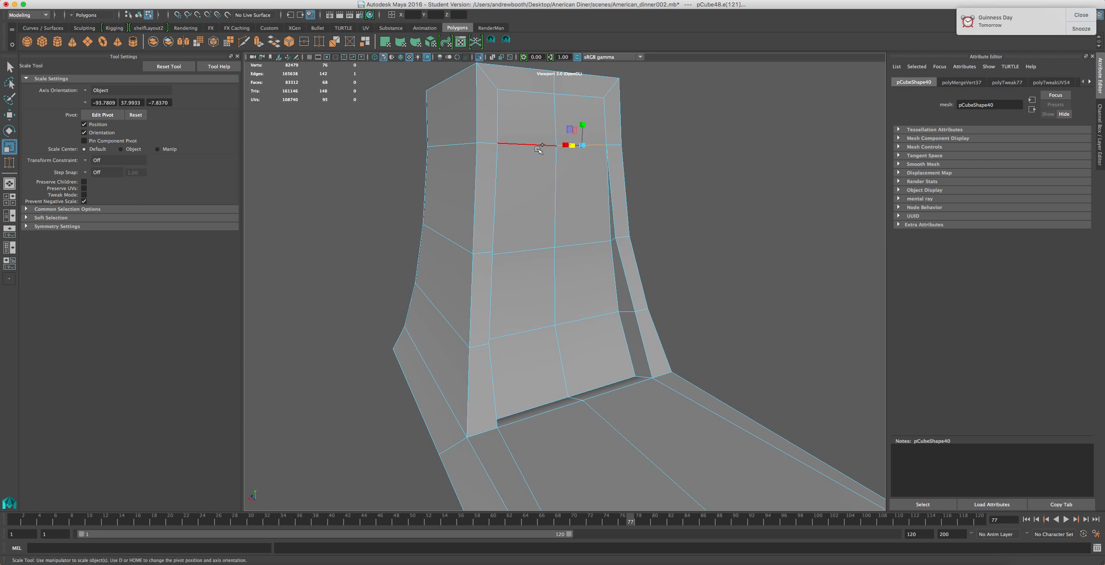
pyautogui.keyDown('alt'); pyautogui.moveTo(533, 197); pyautogui.dragTo(561, 216); pyautogui.keyUp('alt')
pyautogui.moveTo(524, 129); pyautogui.dragTo(589, 143)
pyautogui.keyDown('alt'); pyautogui.moveTo(557, 180); pyautogui.dragTo(461, 196); pyautogui.keyUp('alt')
pyautogui.keyDown('alt'); pyautogui.moveTo(613, 358); pyautogui.dragTo(563, 279, button='middle'); pyautogui.keyUp('alt')
pyautogui.keyDown('alt'); pyautogui.moveTo(566, 280); pyautogui.dragTo(510, 249); pyautogui.keyUp('alt')
pyautogui.moveTo(497, 227); pyautogui.dragTo(468, 190, button='right')
pyautogui.moveTo(467, 174); pyautogui.dragTo(539, 277)
pyautogui.moveTo(471, 309)
pyautogui.keyDown('alt'); pyautogui.mouseDown()
pyautogui.moveTo(547, 301)
pyautogui.moveTo(456, 306)
pyautogui.mouseUp(); pyautogui.keyUp('alt')
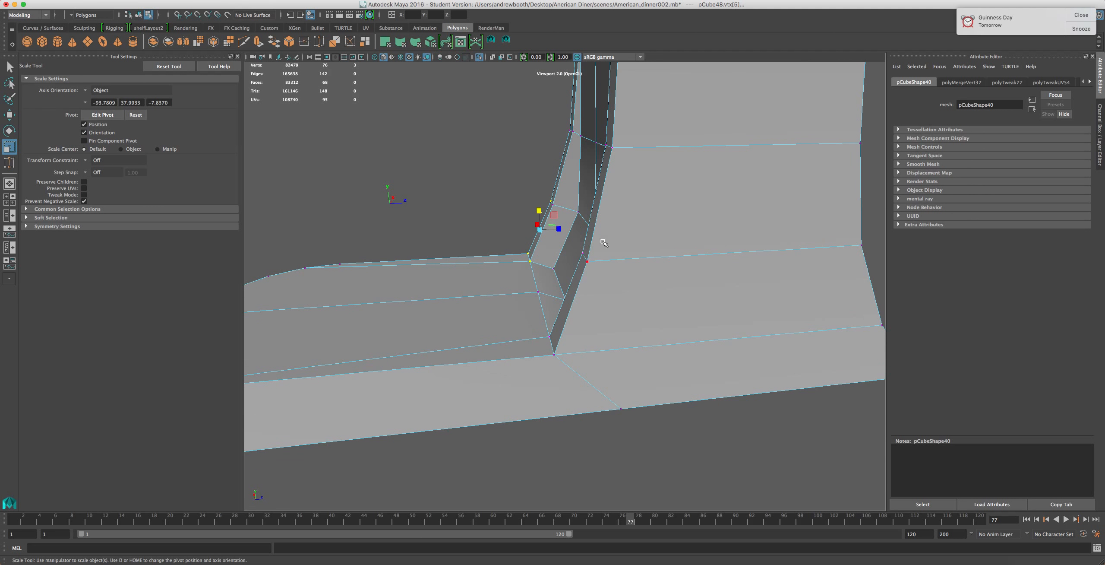
# Adjust the vertices at the panel's lower corner where it meets the base
pyautogui.keyDown('alt'); pyautogui.moveTo(512, 273); pyautogui.dragTo(507, 311); pyautogui.keyUp('alt')
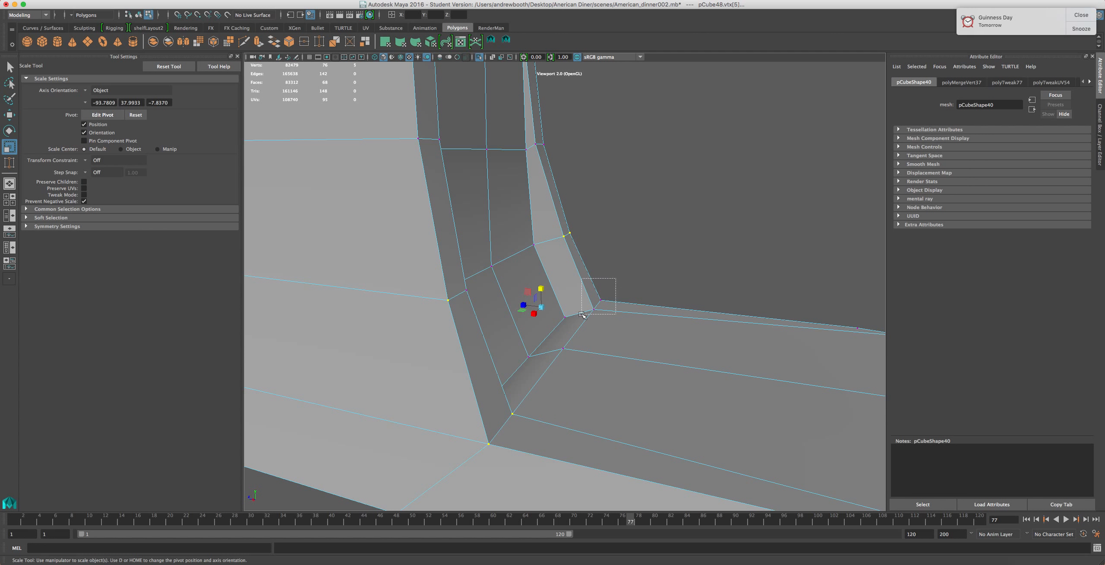
pyautogui.press('w')
pyautogui.moveTo(524, 300); pyautogui.dragTo(540, 305)
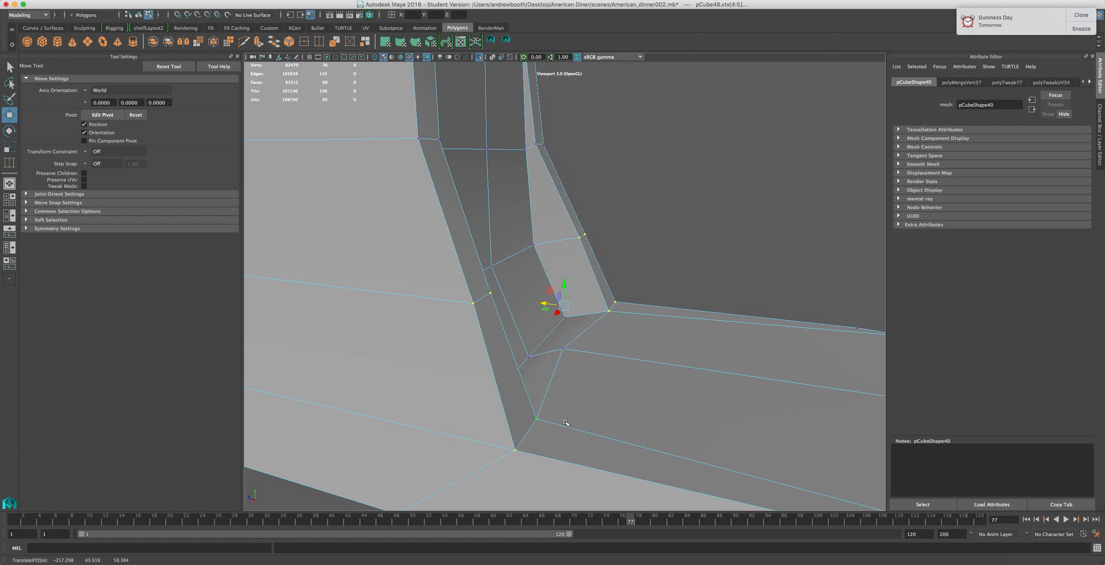
pyautogui.keyDown('ctrl'); pyautogui.click(585, 234); pyautogui.keyUp('ctrl')
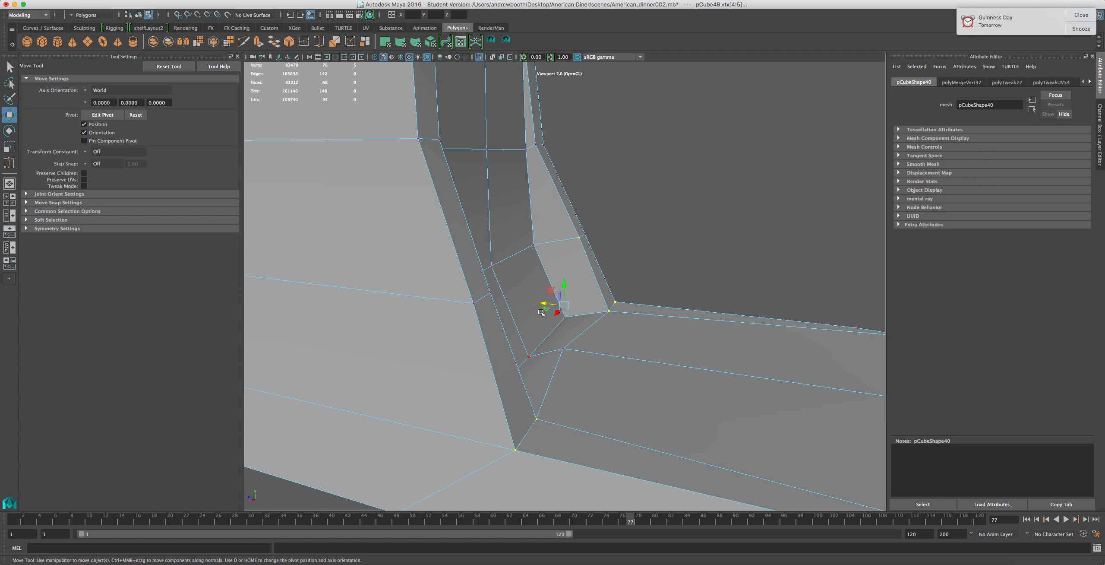
pyautogui.keyDown('ctrl'); pyautogui.click(580, 239); pyautogui.keyUp('ctrl')
pyautogui.moveTo(561, 349); pyautogui.dragTo(527, 368)
# Move the vertex at the bottom centre of the panel to tidy the base junction
pyautogui.scroll(-5, 585, 360)
pyautogui.scroll(-2, 586, 361)
pyautogui.scroll(5, 527, 368)
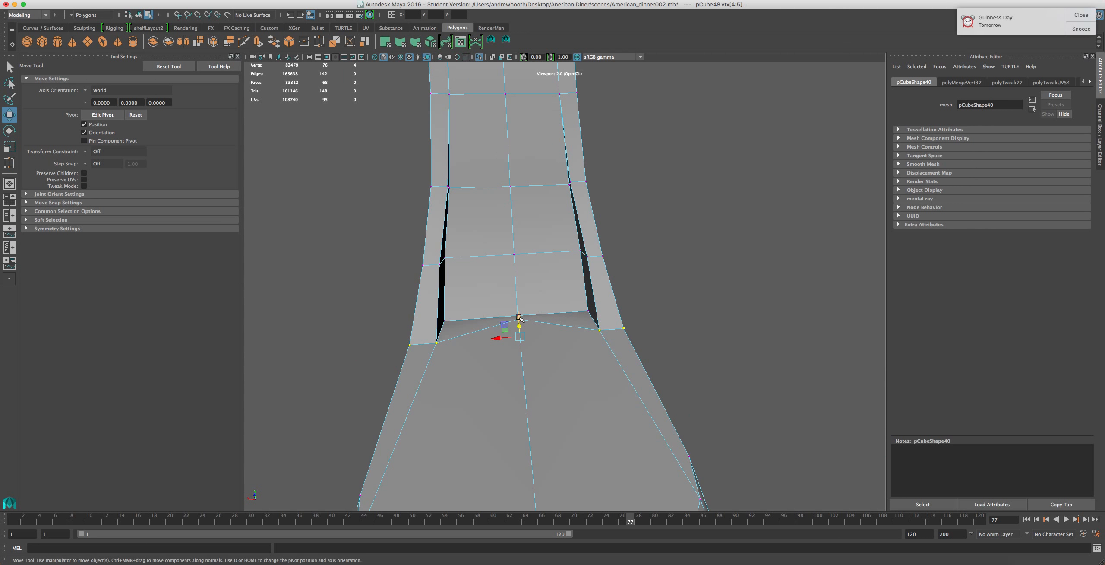
pyautogui.click(519, 320)
pyautogui.keyDown('alt'); pyautogui.moveTo(503, 310); pyautogui.dragTo(469, 300); pyautogui.keyUp('alt')
pyautogui.keyDown('alt'); pyautogui.moveTo(468, 300); pyautogui.dragTo(493, 369, button='middle'); pyautogui.keyUp('alt')
pyautogui.keyDown('alt'); pyautogui.moveTo(493, 369); pyautogui.dragTo(575, 356); pyautogui.keyUp('alt')
# Select the inset panel's faces, scale them slightly and move them back into the column
pyautogui.moveTo(545, 408); pyautogui.dragTo(546, 378, button='right')
pyautogui.click(547, 379)
pyautogui.keyDown('shift'); pyautogui.click(557, 331); pyautogui.keyUp('shift')
pyautogui.keyDown('shift'); pyautogui.click(549, 213); pyautogui.keyUp('shift')
pyautogui.keyDown('shift'); pyautogui.click(563, 173); pyautogui.keyUp('shift')
pyautogui.keyDown('shift'); pyautogui.click(610, 176); pyautogui.keyUp('shift')
pyautogui.keyDown('shift'); pyautogui.click(603, 221); pyautogui.keyUp('shift')
pyautogui.keyDown('shift'); pyautogui.click(618, 336); pyautogui.keyUp('shift')
pyautogui.keyDown('shift'); pyautogui.click(614, 425); pyautogui.keyUp('shift')
pyautogui.press('r')
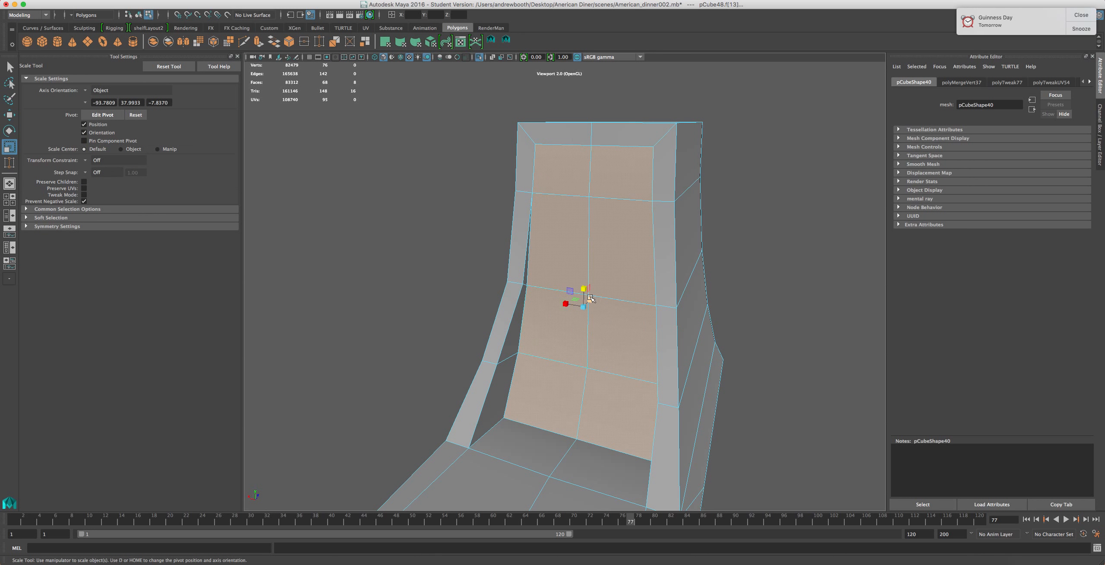
pyautogui.moveTo(590, 297); pyautogui.dragTo(575, 316)
pyautogui.press('w')
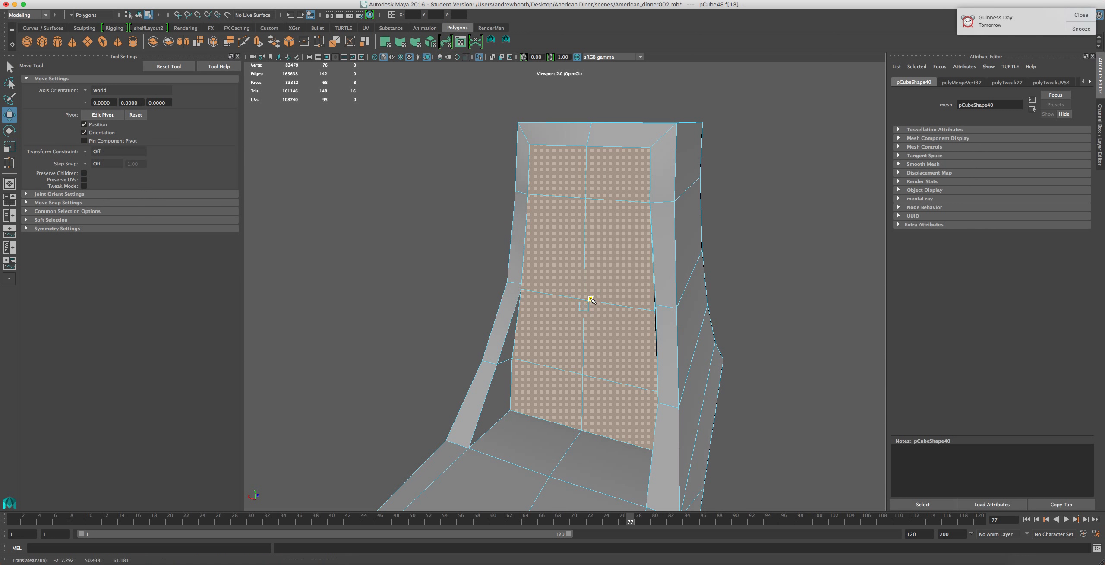
pyautogui.keyDown('alt'); pyautogui.moveTo(591, 297); pyautogui.dragTo(562, 385); pyautogui.keyUp('alt')
# Split the base's rounded top face with a cut running from its side edge to the front bevel
pyautogui.scroll(-5, 674, 313)
pyautogui.scroll(5, 564, 385)
pyautogui.keyDown('alt'); pyautogui.moveTo(625, 373); pyautogui.dragTo(457, 232); pyautogui.keyUp('alt')
pyautogui.keyDown('alt'); pyautogui.moveTo(540, 295); pyautogui.dragTo(576, 298); pyautogui.keyUp('alt')
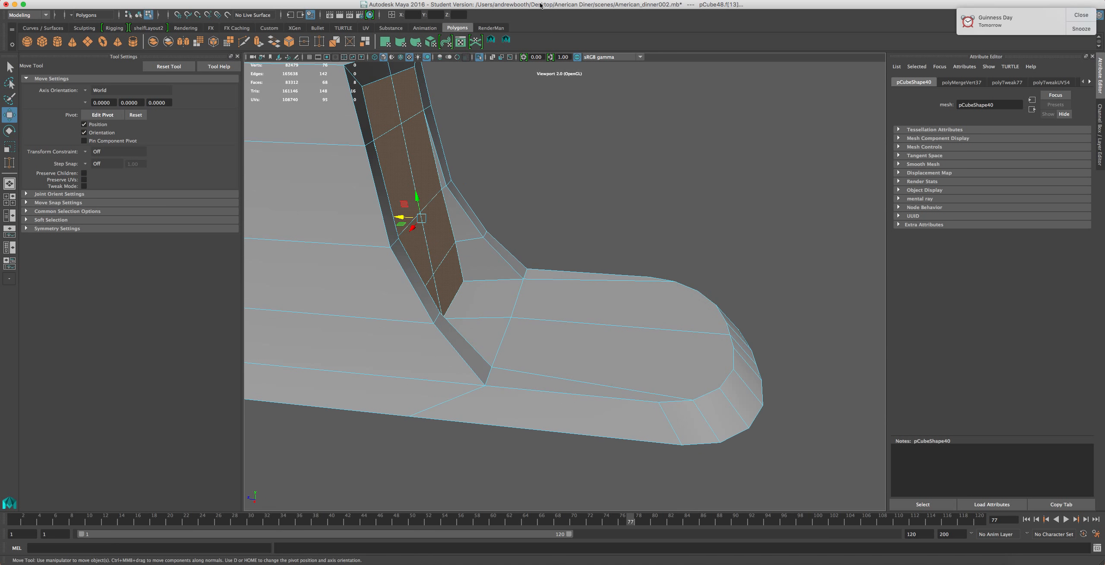
pyautogui.click(506, 45)
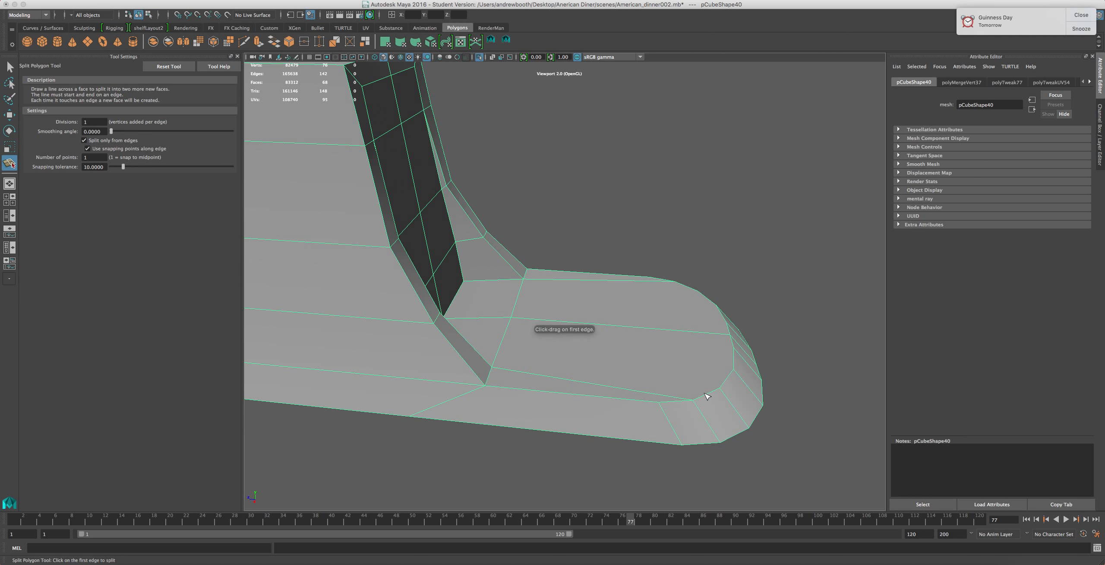
pyautogui.click(673, 282)
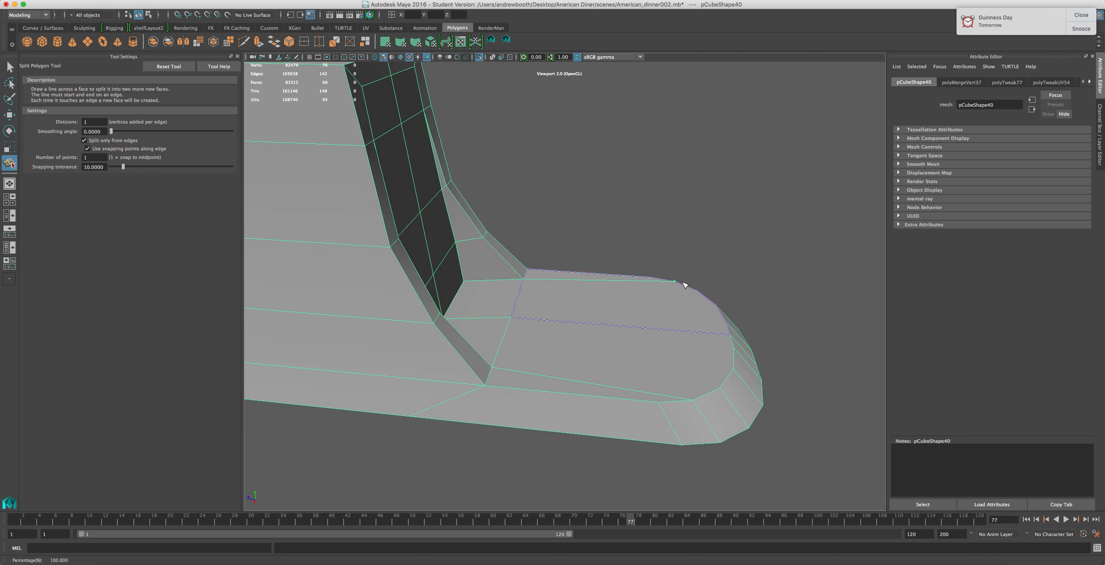
pyautogui.click(698, 400)
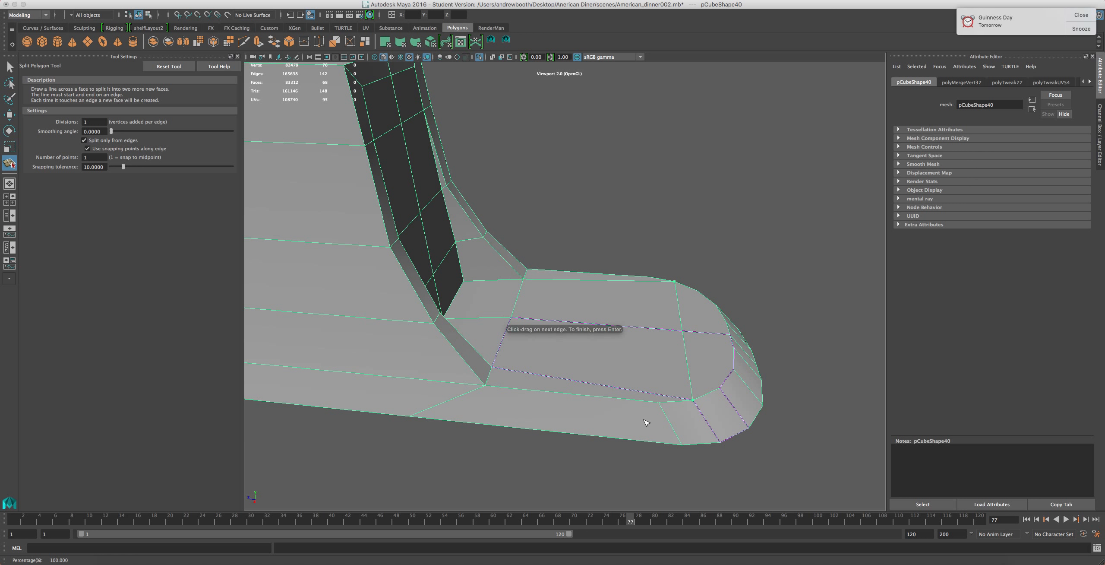
pyautogui.press('Return')
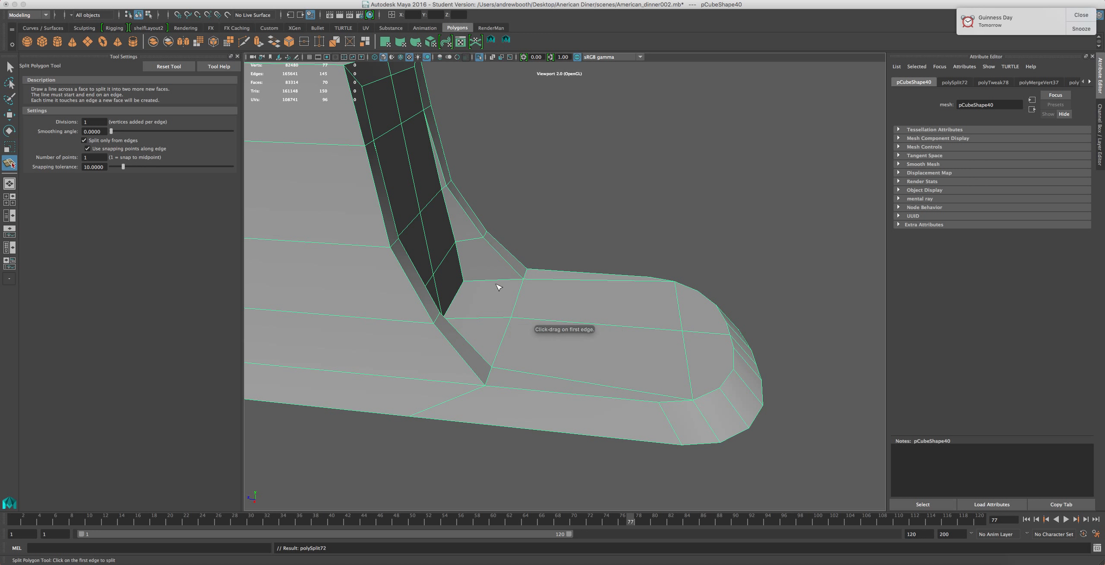
# Try splitting a face on the base's front rim, then leave the Split Polygon tool
pyautogui.scroll(5, 727, 382)
pyautogui.scroll(-4, 730, 384)
pyautogui.keyDown('alt'); pyautogui.moveTo(730, 385); pyautogui.dragTo(666, 380); pyautogui.keyUp('alt')
pyautogui.keyDown('alt'); pyautogui.moveTo(666, 380); pyautogui.dragTo(671, 356, button='middle'); pyautogui.keyUp('alt')
pyautogui.keyDown('alt'); pyautogui.moveTo(672, 356); pyautogui.dragTo(603, 382); pyautogui.keyUp('alt')
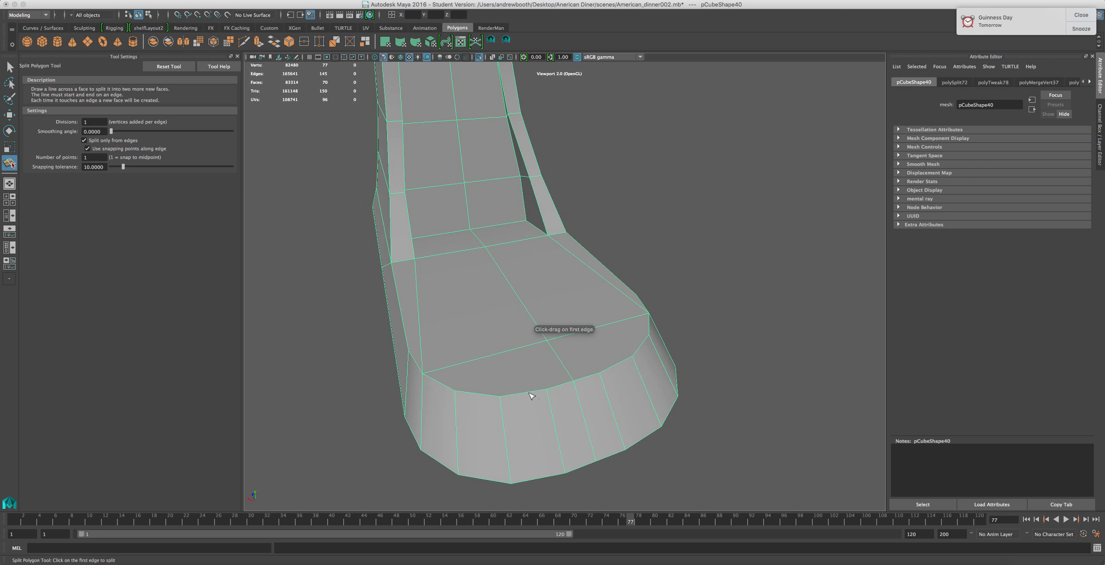
pyautogui.moveTo(539, 391)
pyautogui.mouseDown()
pyautogui.moveTo(572, 389)
pyautogui.moveTo(546, 388)
pyautogui.mouseUp()
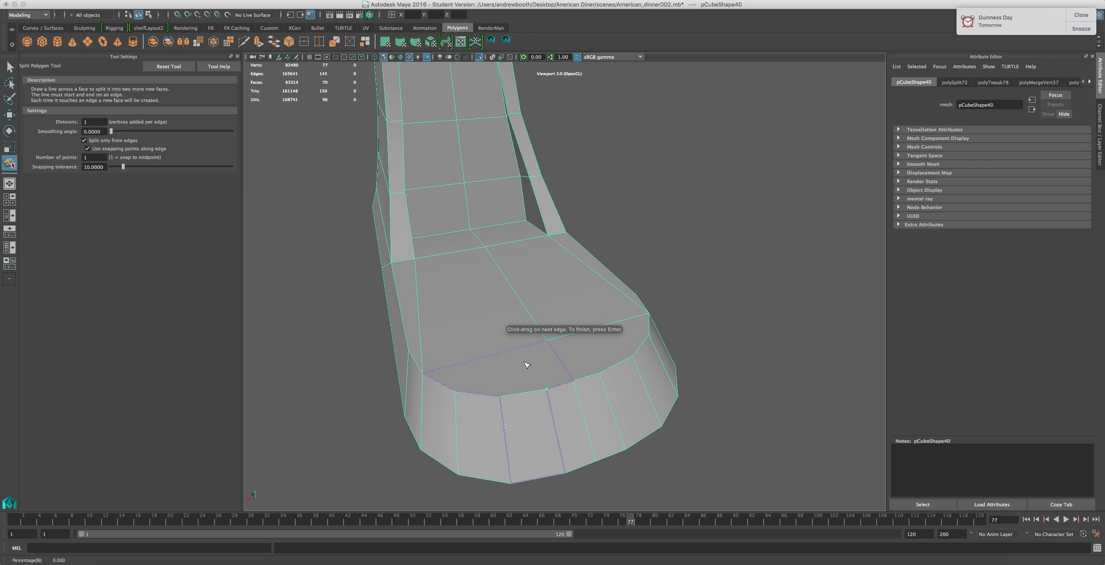
pyautogui.press('q')
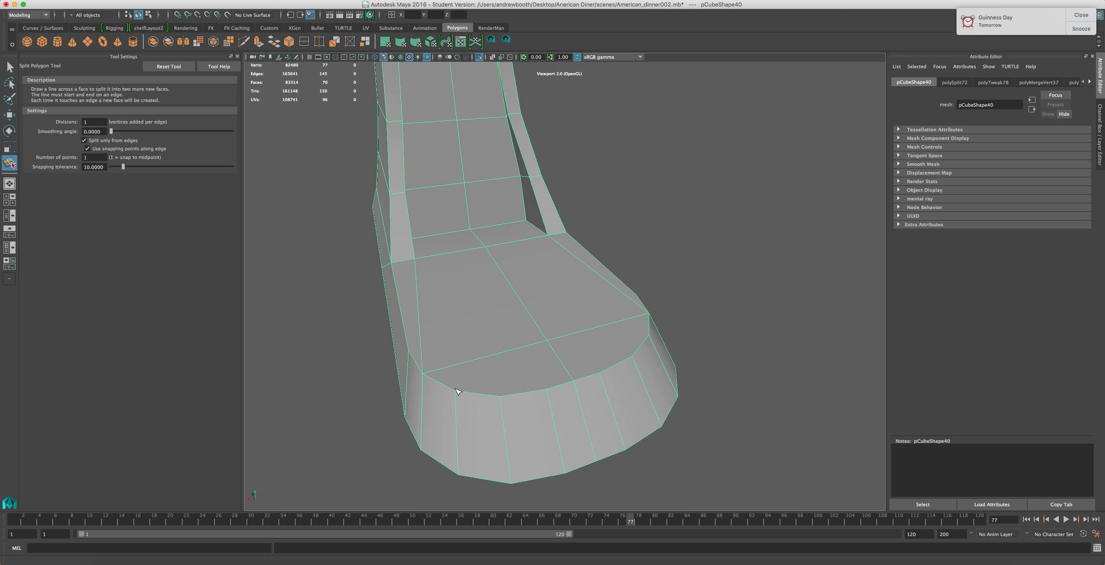
pyautogui.keyDown('alt'); pyautogui.moveTo(453, 391); pyautogui.dragTo(598, 333); pyautogui.keyUp('alt')
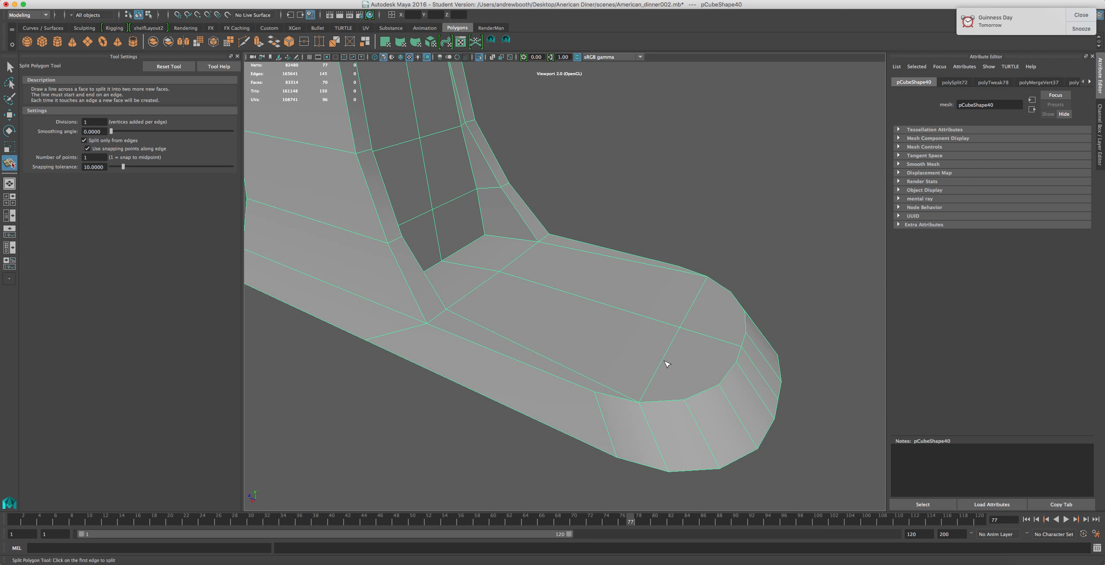
# Split a face on the base's front rim with a cut from the top face's corner down to the rim's lower edge
pyautogui.click(682, 399)
pyautogui.moveTo(702, 390); pyautogui.dragTo(667, 416)
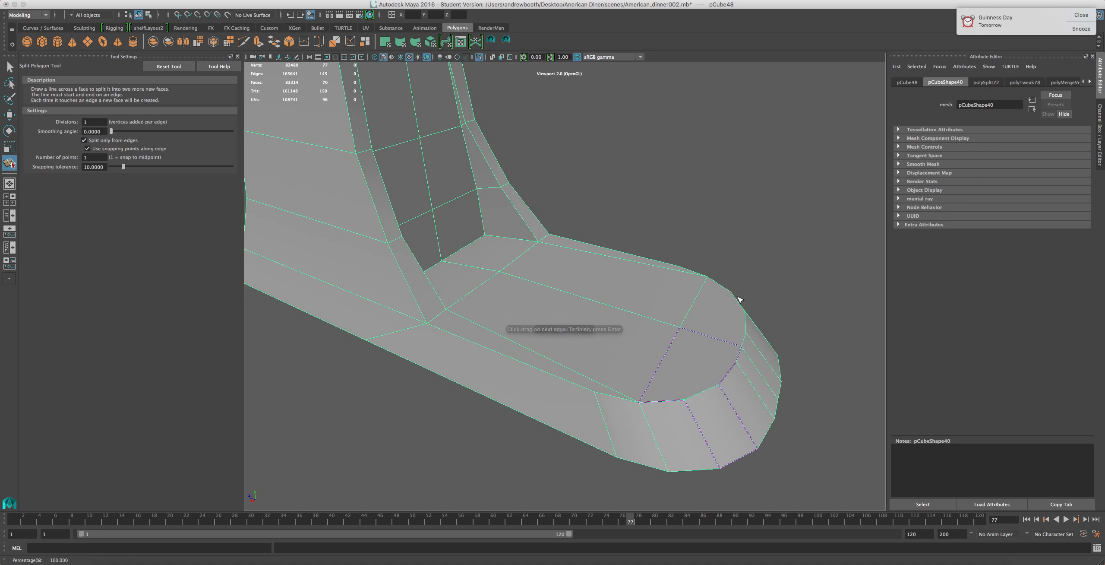
pyautogui.moveTo(736, 299); pyautogui.dragTo(708, 269)
pyautogui.press('Return')
# Split the neighbouring front rim face with another cut running down from the top edge
pyautogui.keyDown('alt'); pyautogui.moveTo(718, 347); pyautogui.dragTo(643, 384); pyautogui.keyUp('alt')
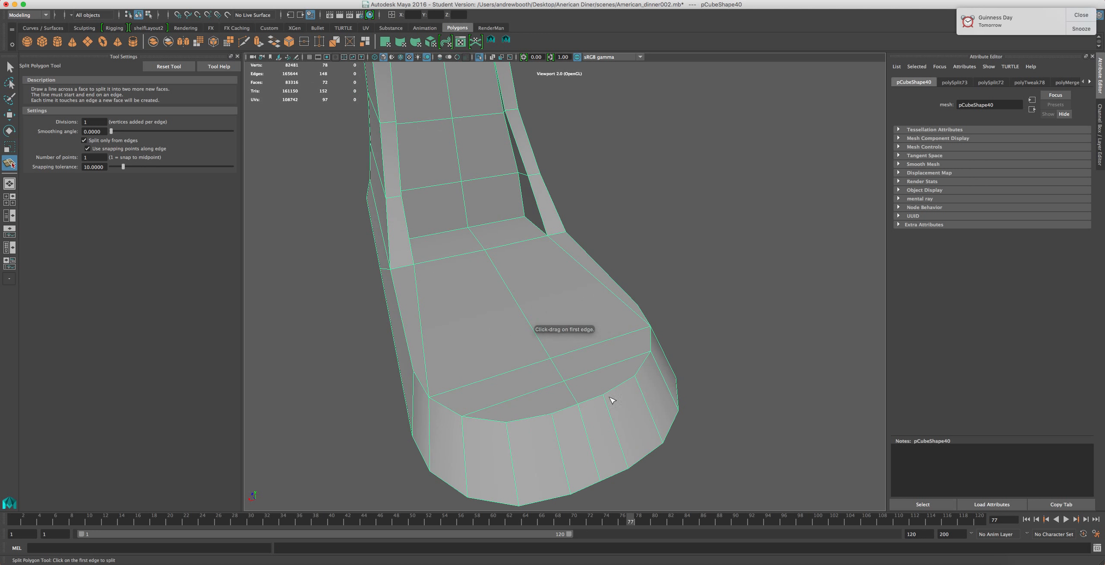
pyautogui.moveTo(501, 425); pyautogui.dragTo(515, 427)
pyautogui.moveTo(624, 383); pyautogui.dragTo(686, 368)
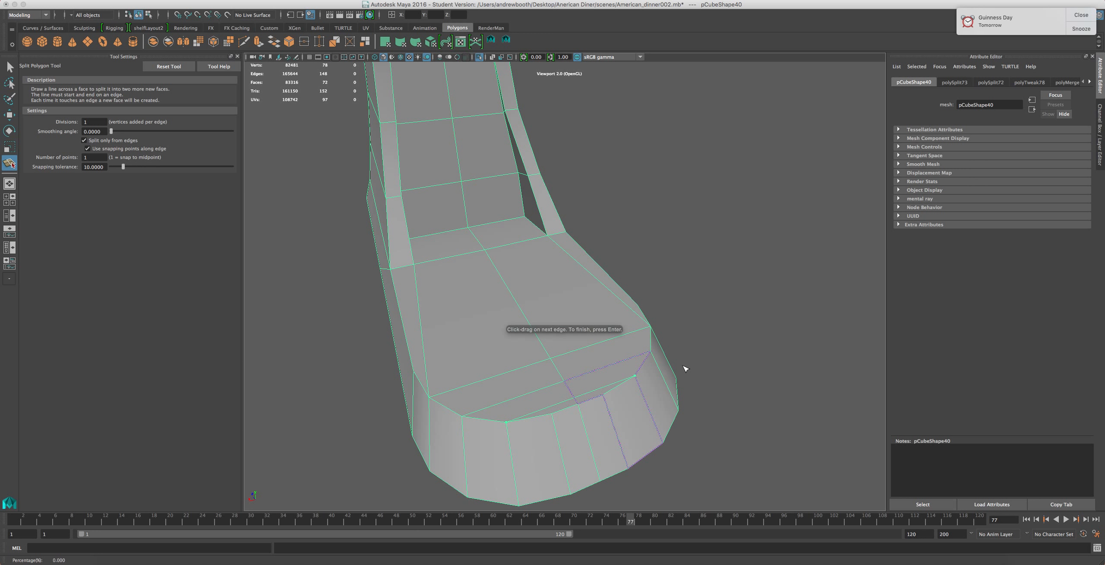
pyautogui.press('w')
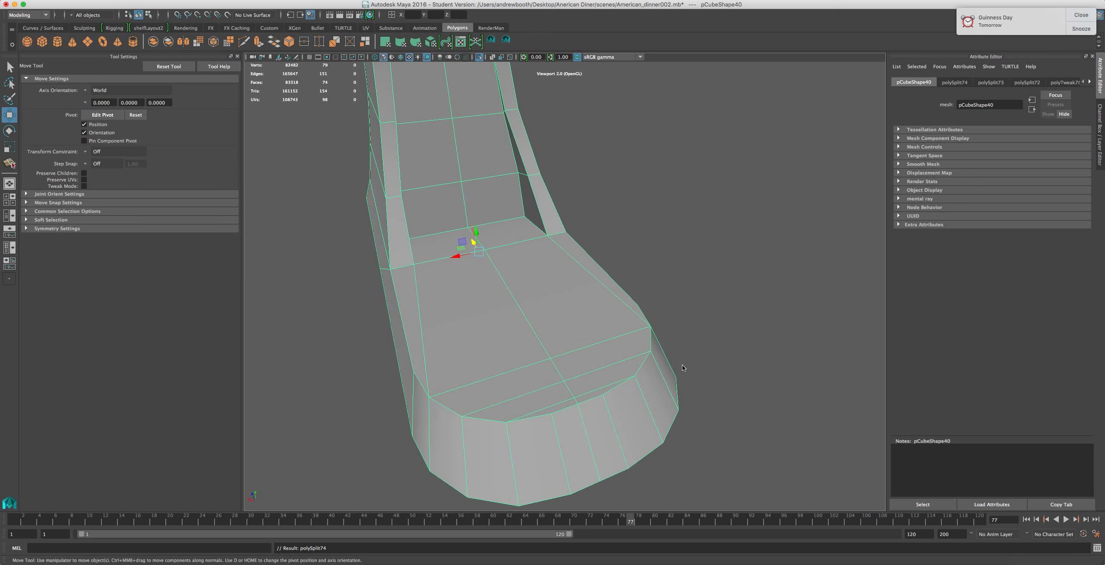
# Compare the column's shape against the KitchenAid reference image in the browser
pyautogui.scroll(5, 609, 371)
pyautogui.scroll(-7, 609, 369)
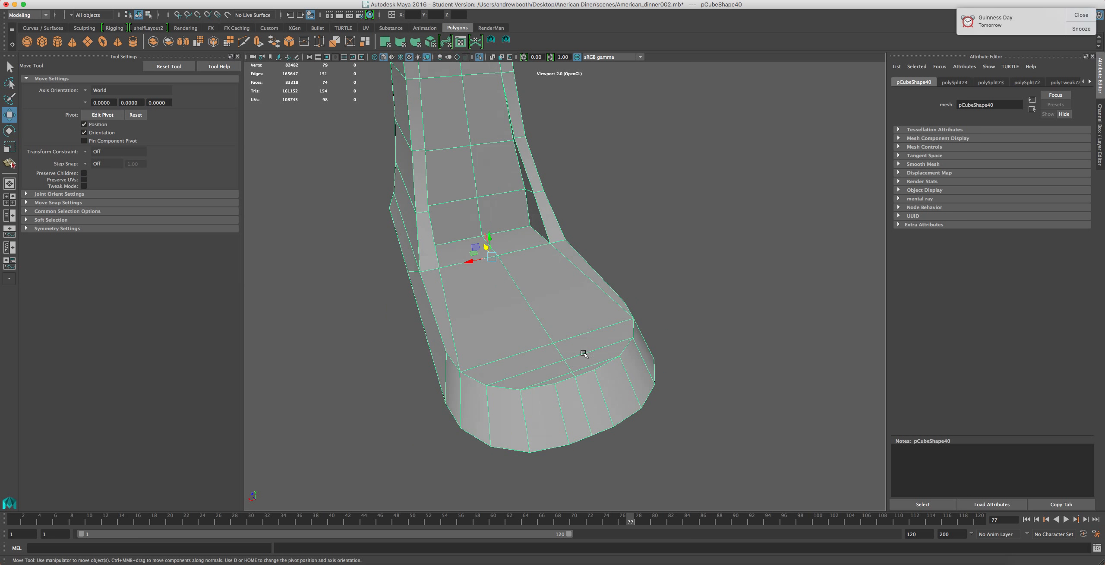
pyautogui.keyDown('alt'); pyautogui.moveTo(583, 353); pyautogui.dragTo(766, 340); pyautogui.keyUp('alt')
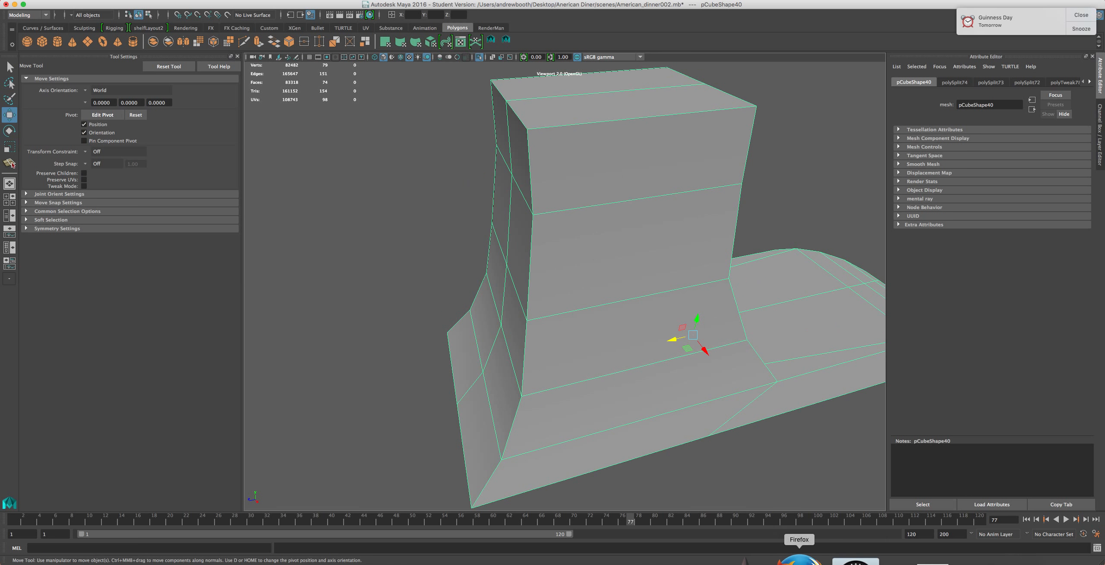
pyautogui.click(799, 558)
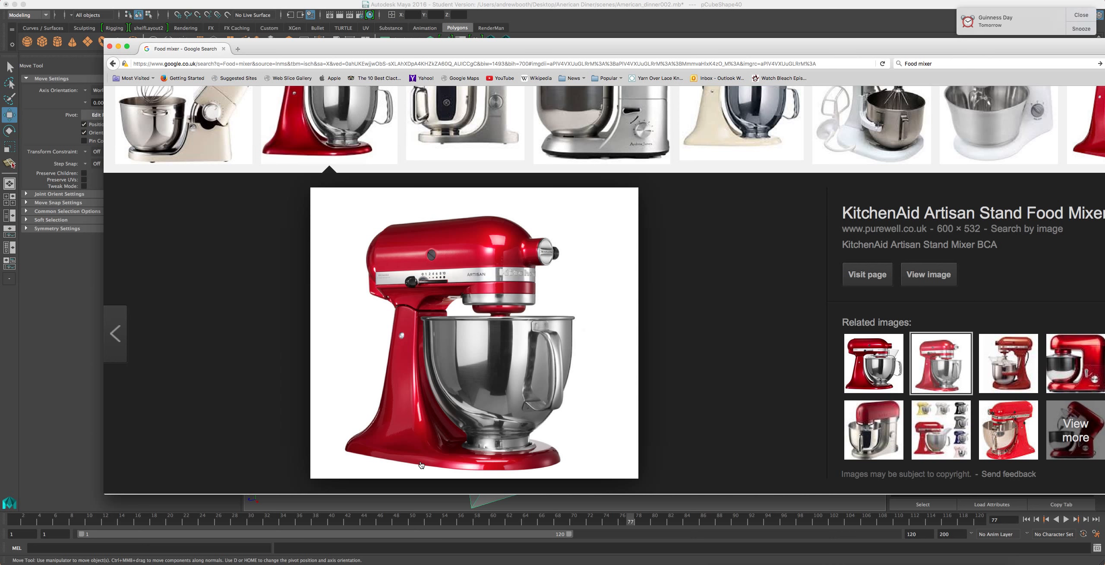
pyautogui.click(505, 12)
pyautogui.press('space')
pyautogui.moveTo(738, 284); pyautogui.dragTo(696, 262)
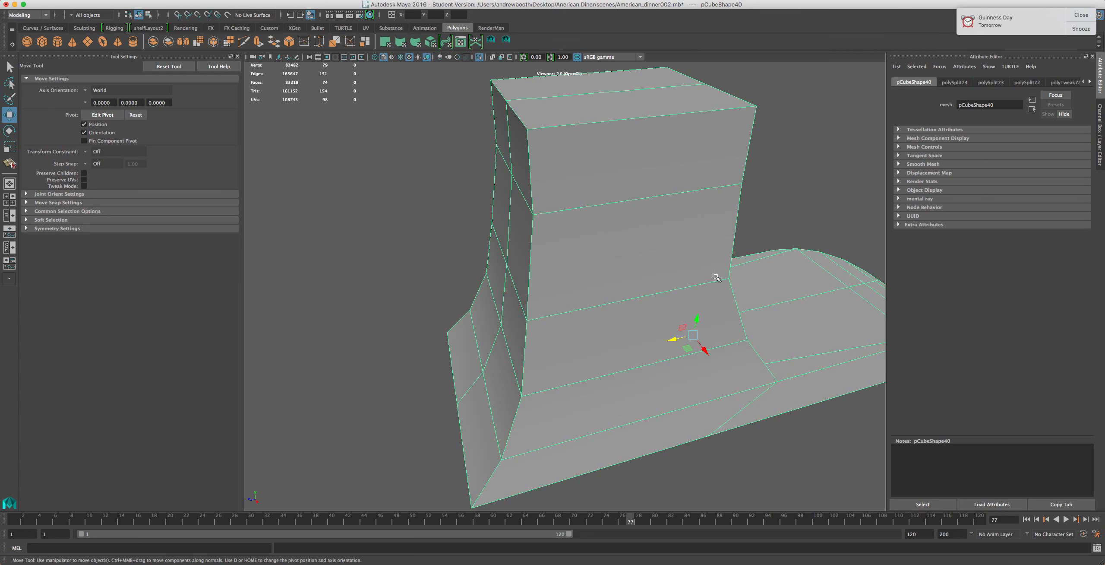
# Select the vertical edges along the column's corners and adjust them to refine the column's taper
pyautogui.moveTo(609, 277); pyautogui.dragTo(605, 250, button='right')
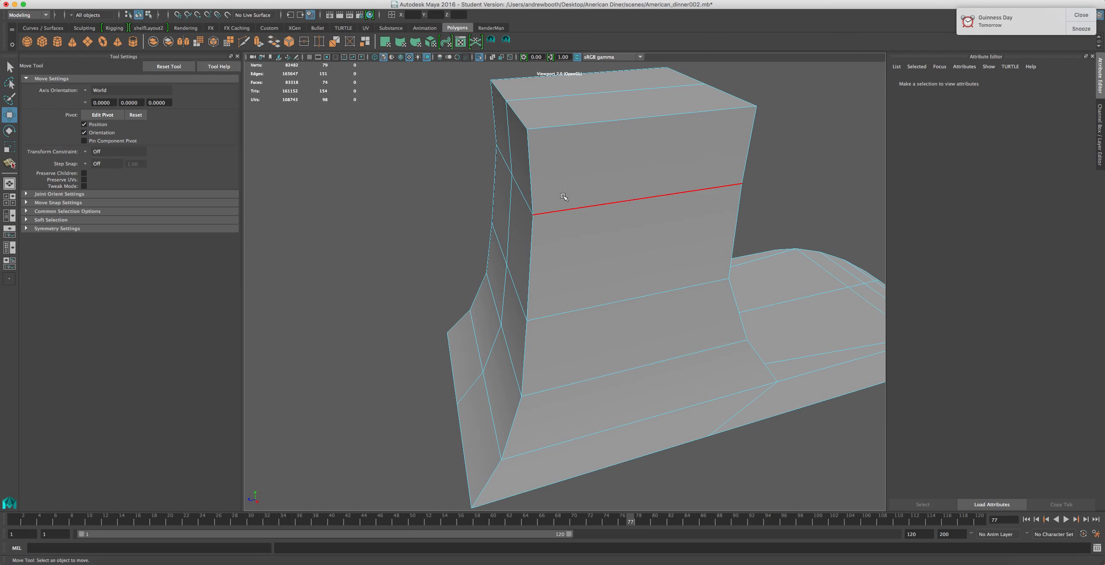
pyautogui.click(538, 176)
pyautogui.keyDown('shift'); pyautogui.click(535, 266); pyautogui.keyUp('shift')
pyautogui.keyDown('shift'); pyautogui.click(535, 356); pyautogui.keyUp('shift')
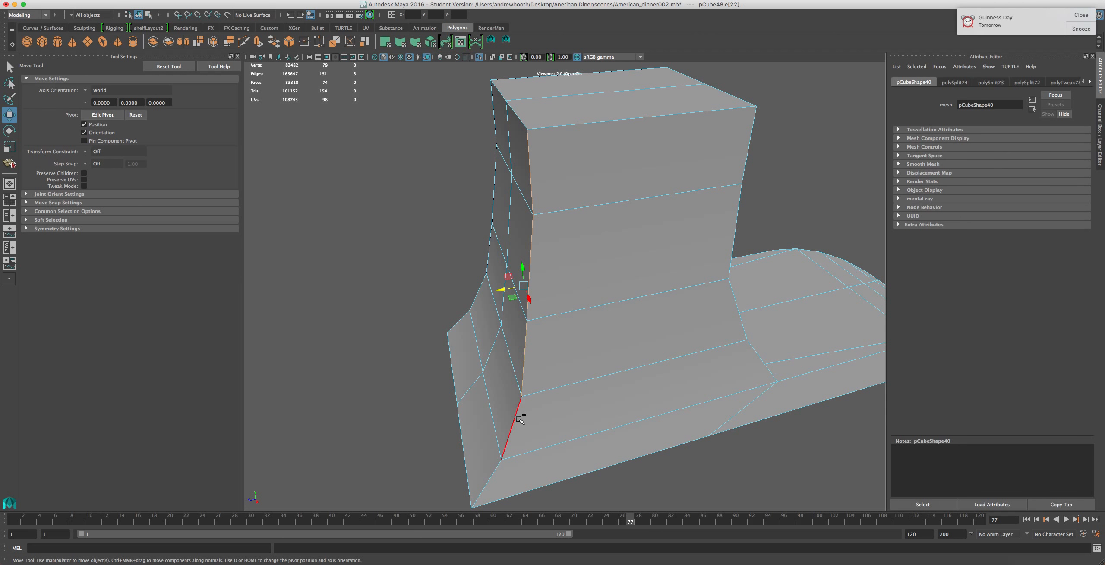
pyautogui.keyDown('shift'); pyautogui.click(520, 419); pyautogui.keyUp('shift')
pyautogui.keyDown('shift'); pyautogui.click(488, 481); pyautogui.keyUp('shift')
pyautogui.keyDown('alt'); pyautogui.moveTo(394, 340); pyautogui.dragTo(693, 293); pyautogui.keyUp('alt')
pyautogui.keyDown('shift'); pyautogui.click(662, 318); pyautogui.keyUp('shift')
pyautogui.keyDown('shift'); pyautogui.click(660, 281); pyautogui.keyUp('shift')
pyautogui.keyDown('shift'); pyautogui.click(667, 220); pyautogui.keyUp('shift')
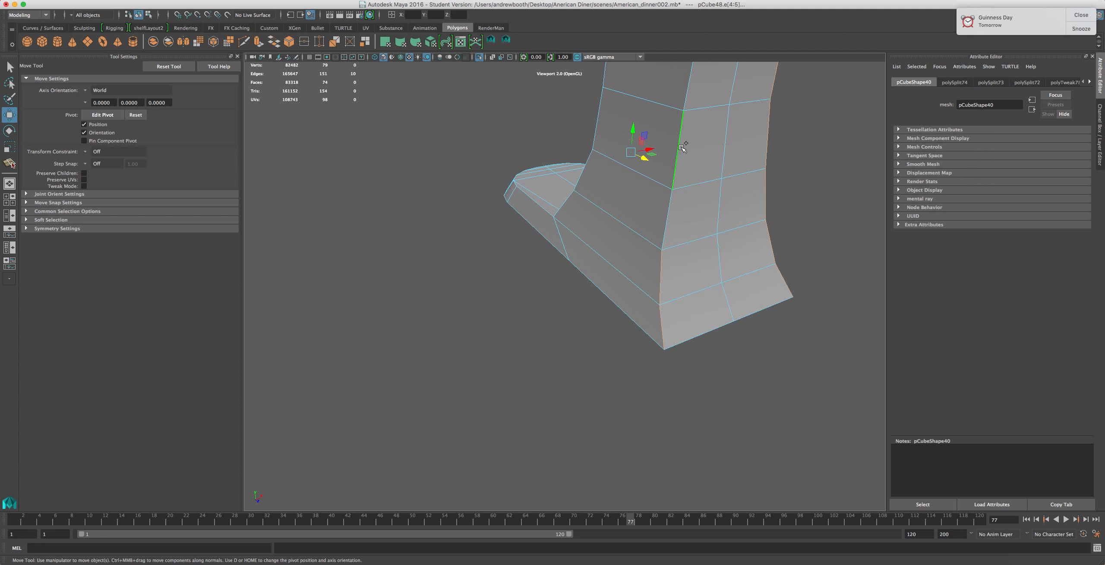
pyautogui.press('z')
pyautogui.press('z')
pyautogui.keyDown('shift'); pyautogui.click(666, 216); pyautogui.keyUp('shift')
pyautogui.keyDown('shift'); pyautogui.click(677, 159); pyautogui.keyUp('shift')
pyautogui.keyDown('shift'); pyautogui.click(689, 76); pyautogui.keyUp('shift')
pyautogui.keyDown('alt'); pyautogui.moveTo(661, 164); pyautogui.dragTo(601, 285, button='middle'); pyautogui.keyUp('alt')
pyautogui.keyDown('alt'); pyautogui.moveTo(637, 257); pyautogui.dragTo(562, 228); pyautogui.keyUp('alt')
pyautogui.keyDown('alt'); pyautogui.moveTo(448, 120); pyautogui.dragTo(388, 105); pyautogui.keyUp('alt')
# Check the reference image again and reposition edges on the column's side to match its profile
pyautogui.click(810, 559)
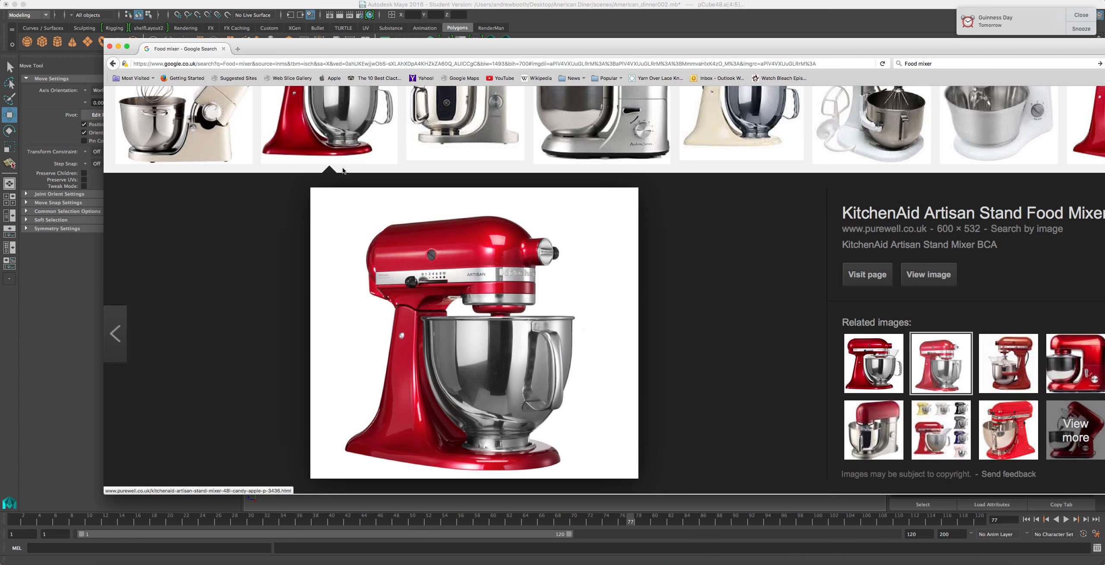
pyautogui.click(586, 5)
pyautogui.keyDown('alt'); pyautogui.moveTo(547, 167); pyautogui.dragTo(535, 307); pyautogui.keyUp('alt')
pyautogui.click(600, 243)
pyautogui.keyDown('alt'); pyautogui.moveTo(526, 366); pyautogui.dragTo(521, 239); pyautogui.keyUp('alt')
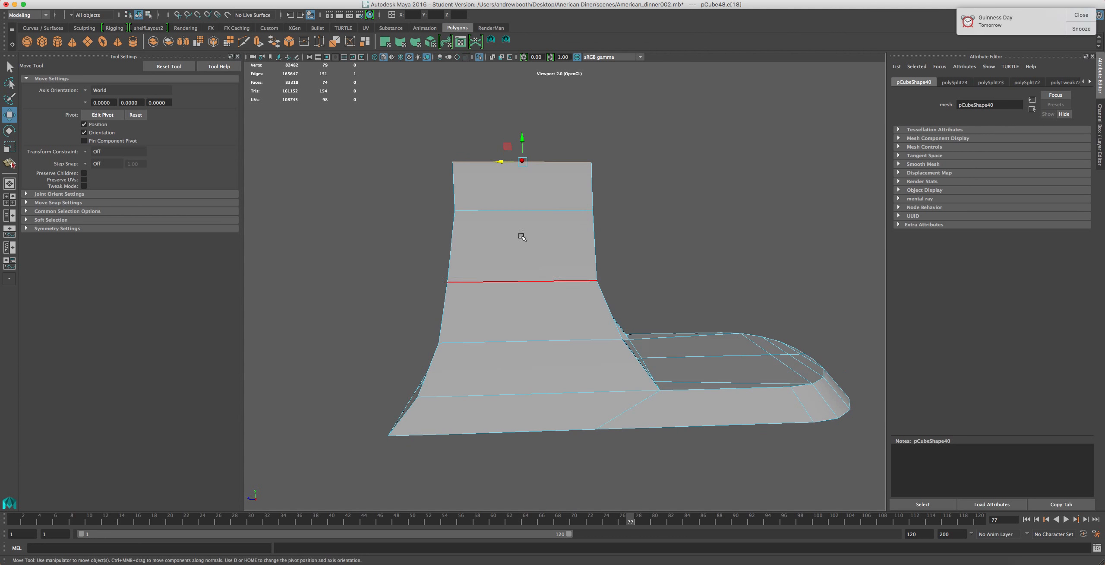
pyautogui.keyDown('alt'); pyautogui.moveTo(608, 433); pyautogui.dragTo(608, 293); pyautogui.keyUp('alt')
pyautogui.click(609, 334)
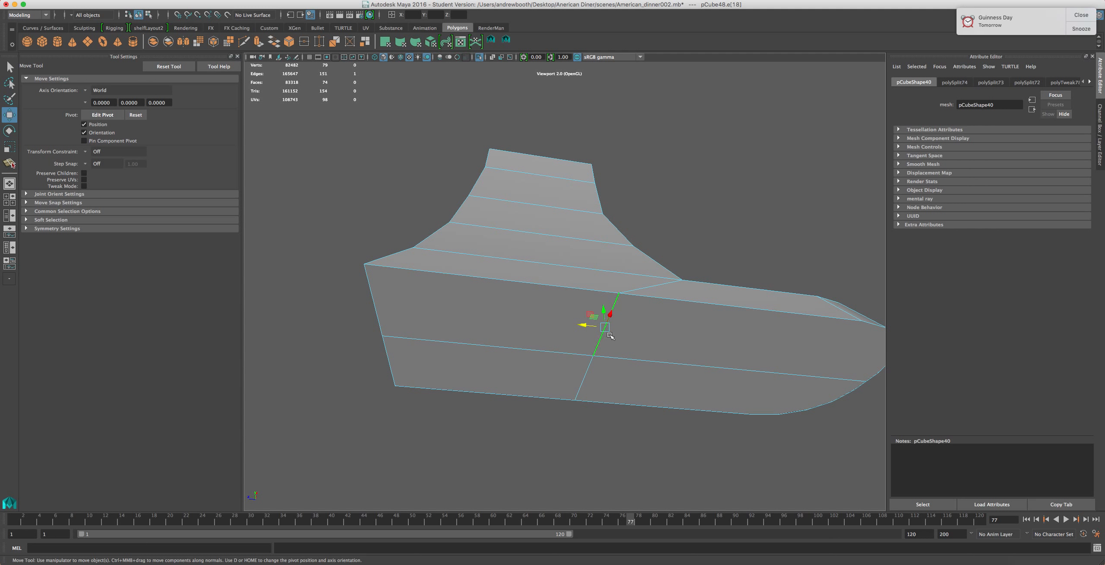
pyautogui.keyDown('shift'); pyautogui.click(586, 380); pyautogui.keyUp('shift')
pyautogui.moveTo(576, 354); pyautogui.dragTo(613, 464)
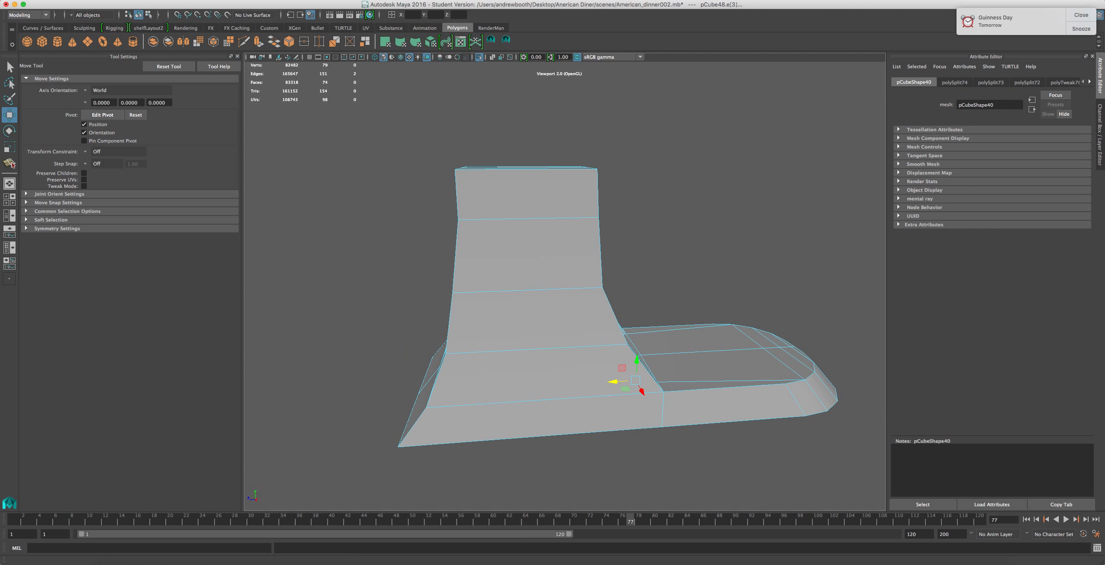
# Insert a vertical edge loop down the middle of the column with the Insert Edge Loop tool
pyautogui.click(261, 0)
pyautogui.moveTo(297, 0)
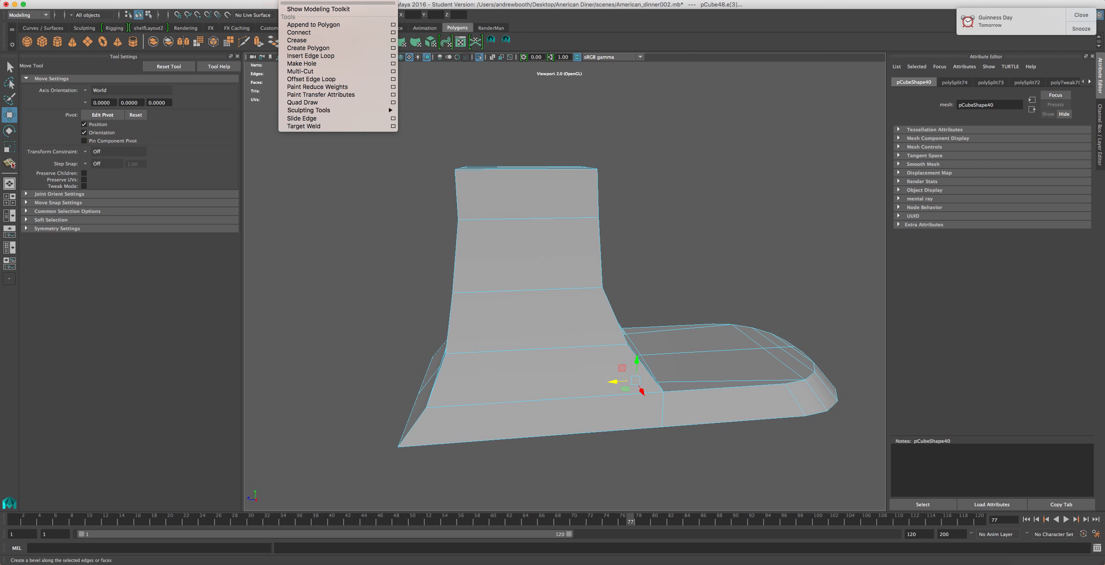
pyautogui.click(328, 55)
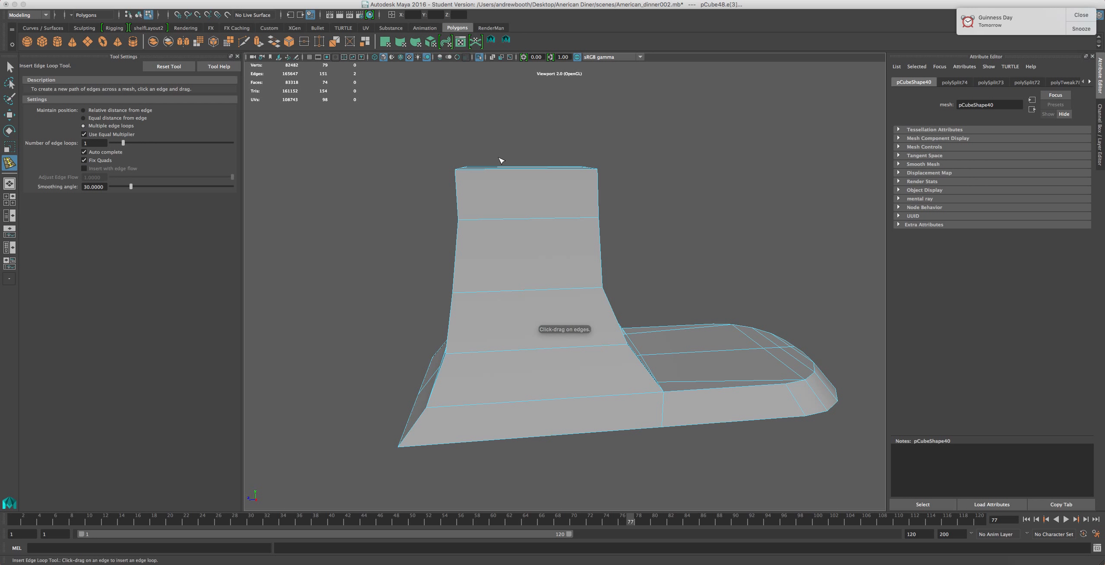
pyautogui.moveTo(511, 173); pyautogui.dragTo(511, 174)
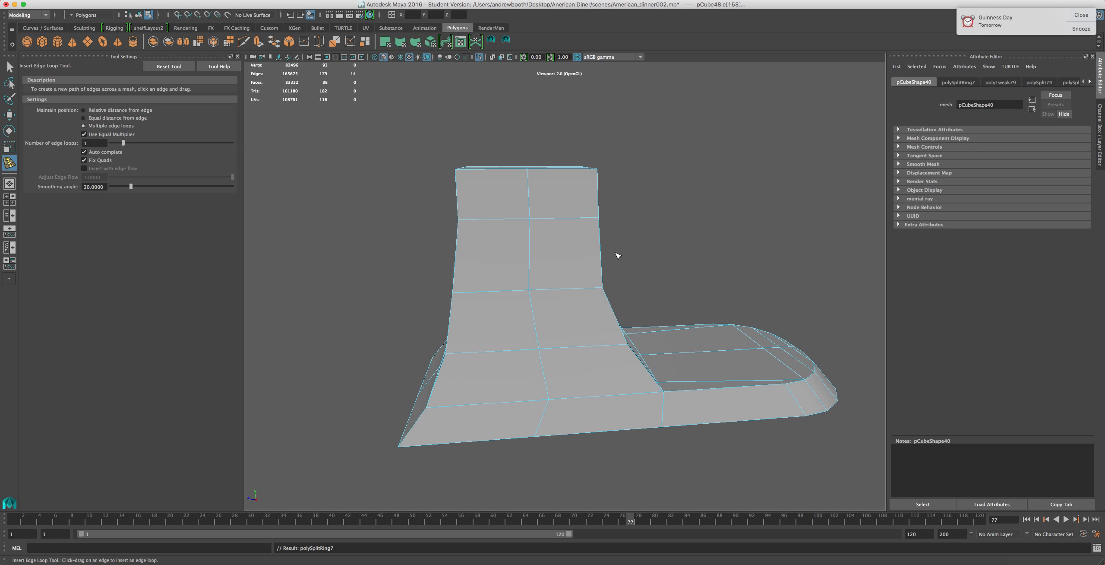
# Select faces along the column's upper left corner and scale them slightly
pyautogui.keyDown('alt'); pyautogui.moveTo(613, 346); pyautogui.dragTo(559, 276); pyautogui.keyUp('alt')
pyautogui.keyDown('alt'); pyautogui.moveTo(555, 183); pyautogui.dragTo(576, 162); pyautogui.keyUp('alt')
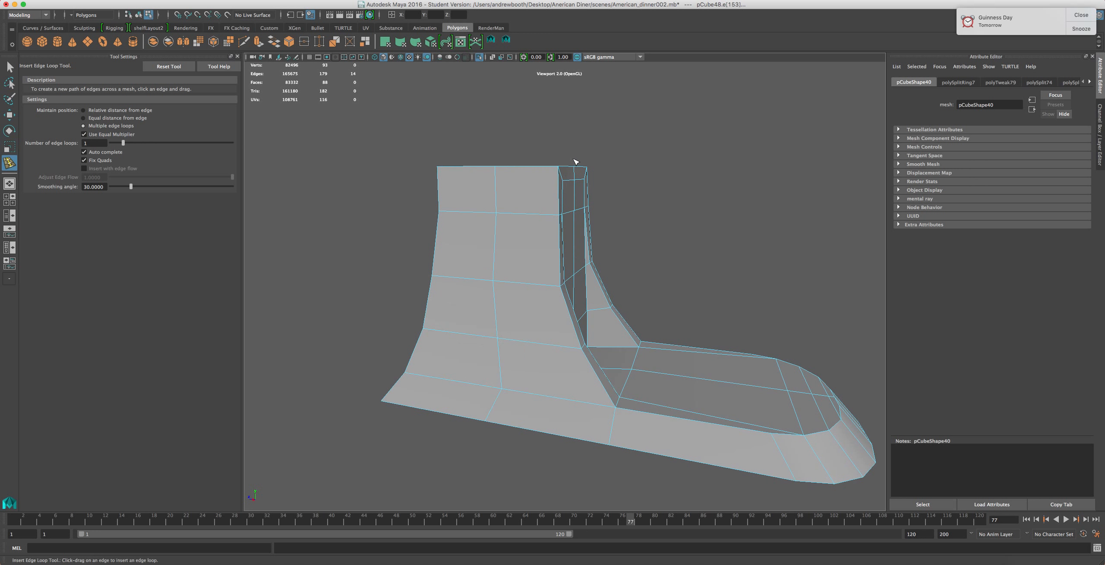
pyautogui.keyDown('alt'); pyautogui.moveTo(596, 366); pyautogui.dragTo(497, 147); pyautogui.keyUp('alt')
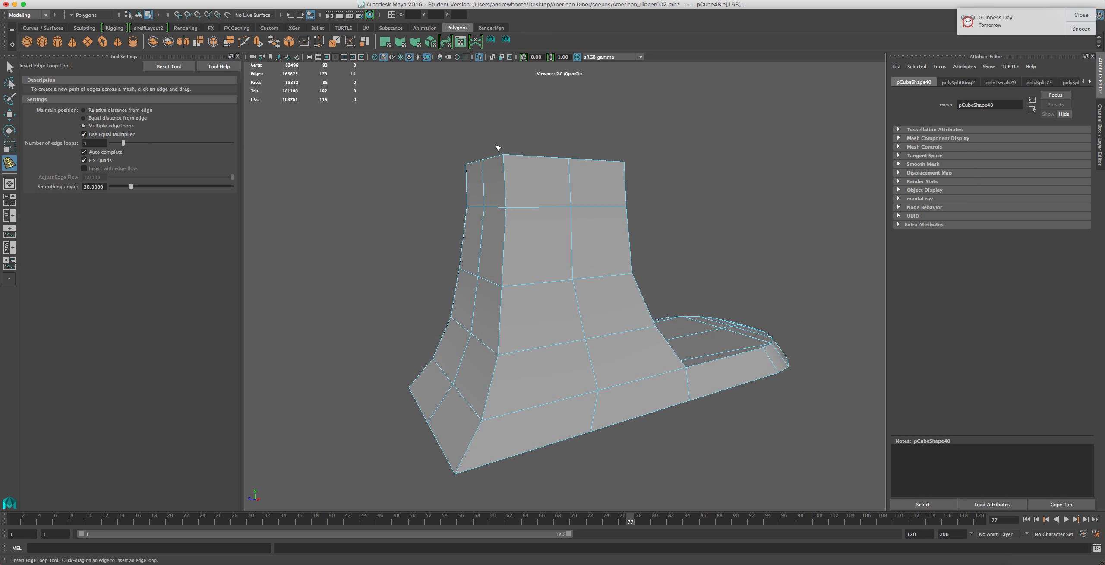
pyautogui.keyDown('alt'); pyautogui.moveTo(427, 434); pyautogui.dragTo(545, 341); pyautogui.keyUp('alt')
pyautogui.keyDown('alt'); pyautogui.moveTo(628, 256); pyautogui.dragTo(540, 302); pyautogui.keyUp('alt')
pyautogui.press('e')
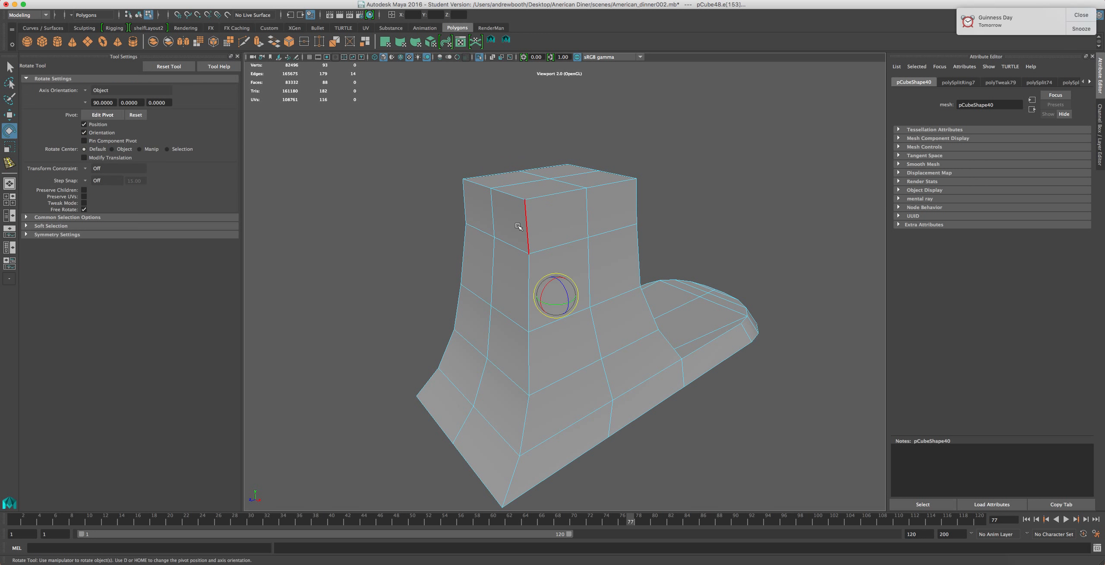
pyautogui.moveTo(517, 225); pyautogui.dragTo(518, 246, button='right')
pyautogui.click(510, 216)
pyautogui.keyDown('shift'); pyautogui.click(481, 223); pyautogui.keyUp('shift')
pyautogui.press('r')
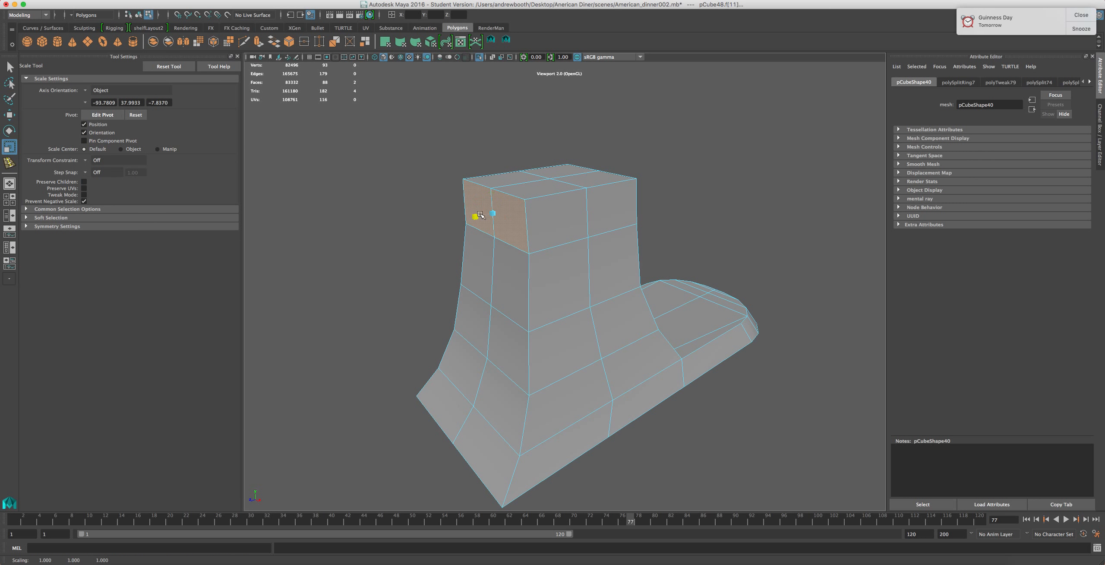
pyautogui.click(504, 280)
pyautogui.moveTo(476, 276); pyautogui.dragTo(480, 278)
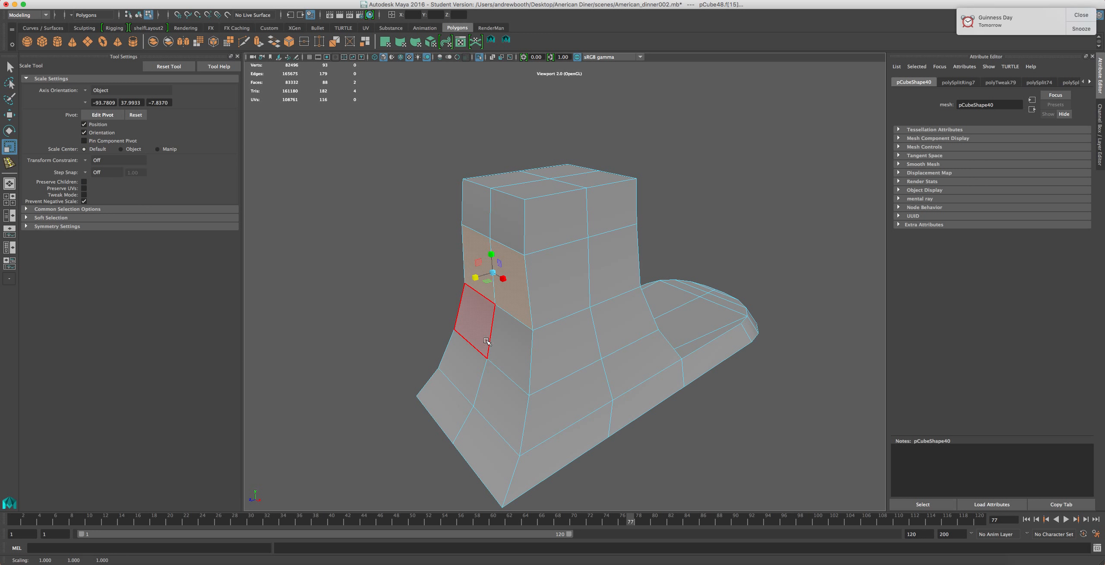
pyautogui.click(474, 321)
pyautogui.keyDown('shift'); pyautogui.click(507, 349); pyautogui.keyUp('shift')
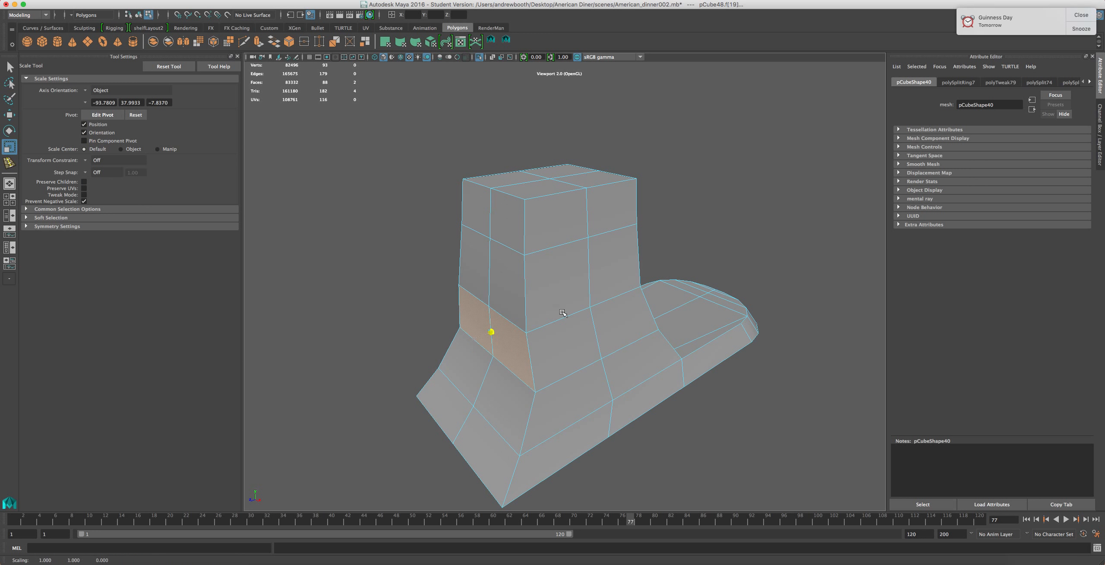
pyautogui.keyDown('alt'); pyautogui.moveTo(537, 336); pyautogui.dragTo(501, 313); pyautogui.keyUp('alt')
# Select edges around the top of the column and scale them to taper the column
pyautogui.moveTo(524, 285); pyautogui.dragTo(529, 266, button='right')
pyautogui.click(541, 293)
pyautogui.keyDown('shift'); pyautogui.click(495, 287); pyautogui.keyUp('shift')
pyautogui.moveTo(496, 296); pyautogui.dragTo(492, 316)
pyautogui.keyDown('alt'); pyautogui.moveTo(486, 256); pyautogui.dragTo(576, 248); pyautogui.keyUp('alt')
pyautogui.click(574, 224)
pyautogui.keyDown('shift'); pyautogui.click(525, 219); pyautogui.keyUp('shift')
pyautogui.keyDown('shift'); pyautogui.click(528, 183); pyautogui.keyUp('shift')
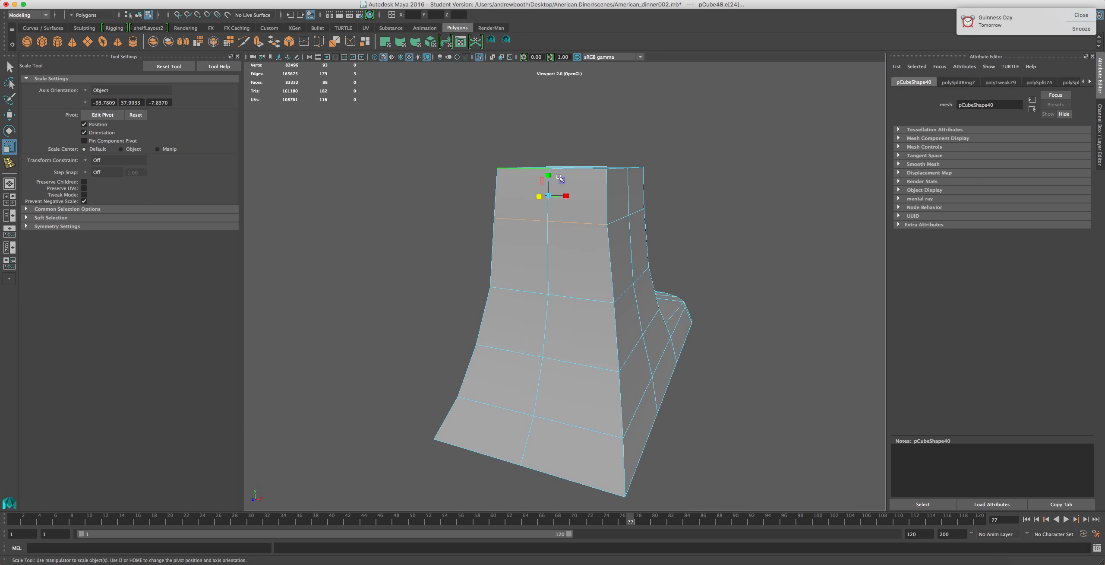
pyautogui.keyDown('shift'); pyautogui.click(564, 169); pyautogui.keyUp('shift')
pyautogui.keyDown('alt'); pyautogui.moveTo(564, 173); pyautogui.dragTo(518, 257); pyautogui.keyUp('alt')
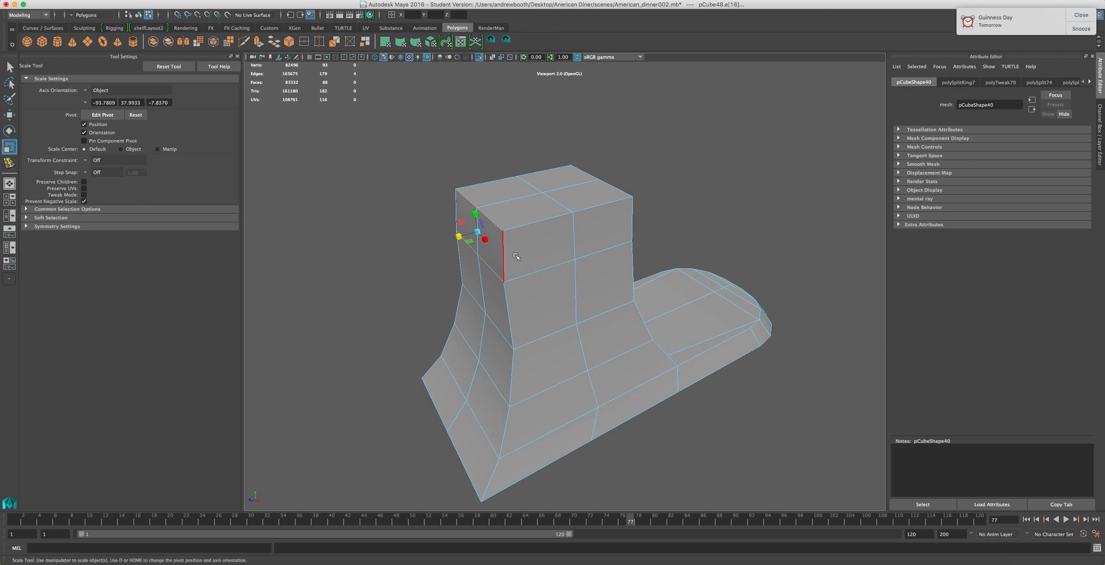
# Select edge loops on the column's side and move them to refine its curve
pyautogui.press('w')
pyautogui.moveTo(456, 238); pyautogui.dragTo(451, 195)
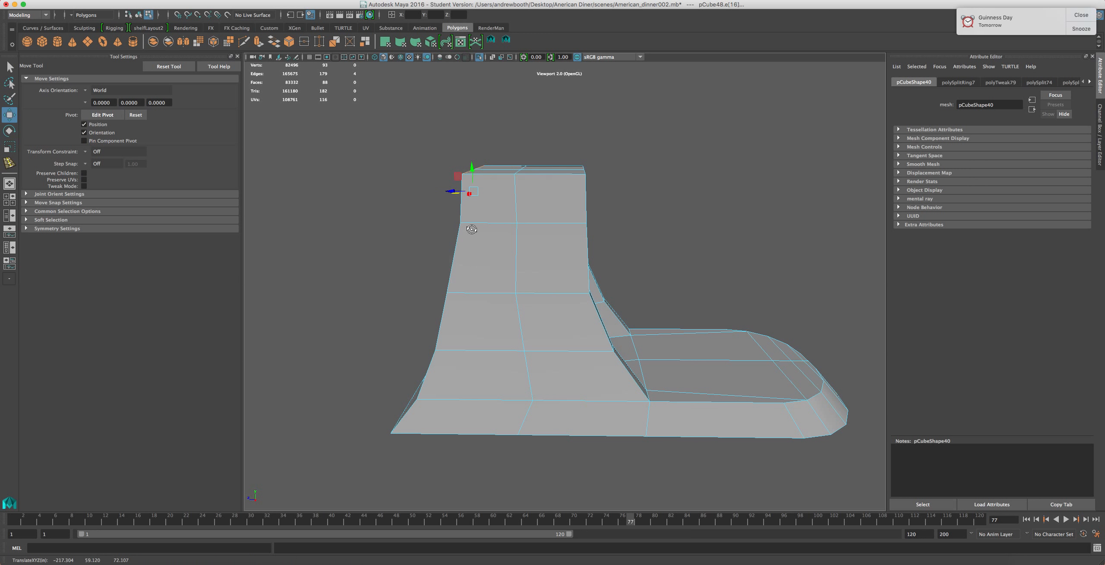
pyautogui.keyDown('alt'); pyautogui.moveTo(471, 229); pyautogui.dragTo(475, 246); pyautogui.keyUp('alt')
pyautogui.click(472, 275)
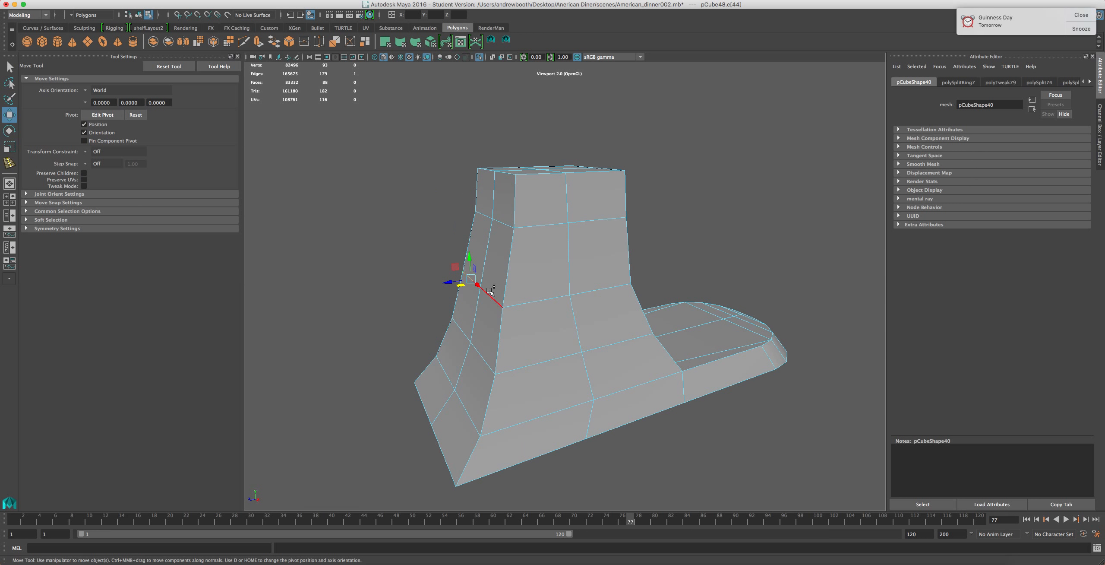
pyautogui.keyDown('shift'); pyautogui.click(550, 305); pyautogui.keyUp('shift')
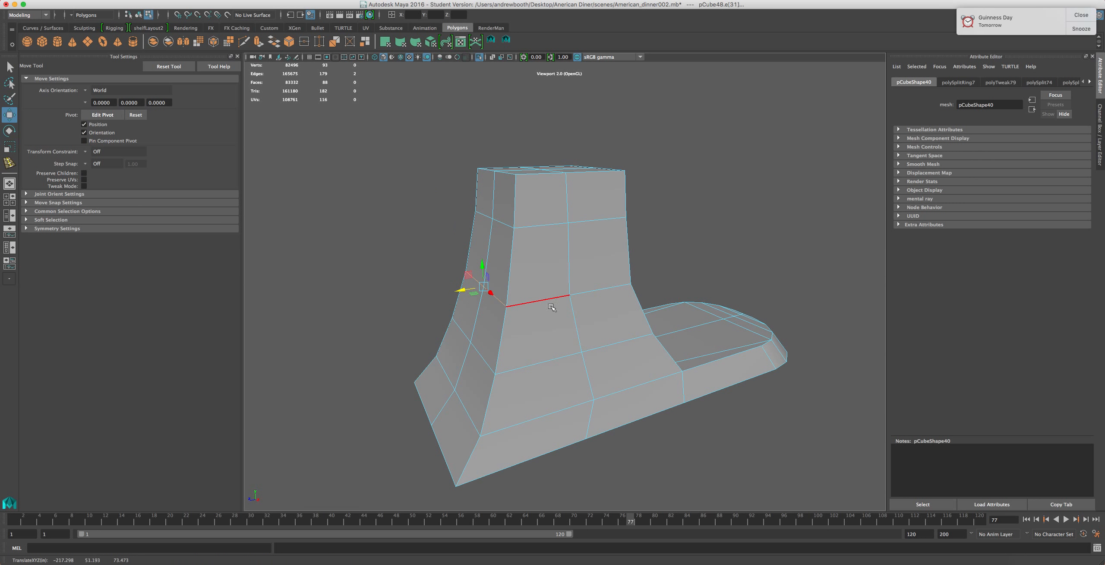
pyautogui.doubleClick(551, 307)
pyautogui.keyDown('alt'); pyautogui.moveTo(554, 280); pyautogui.dragTo(501, 264); pyautogui.keyUp('alt')
pyautogui.click(495, 265)
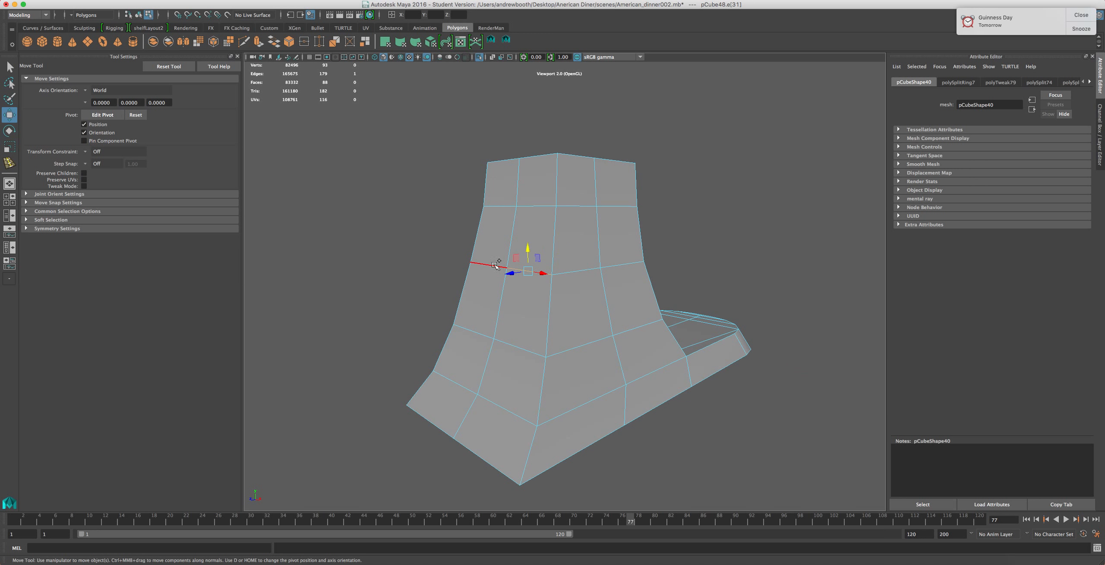
pyautogui.keyDown('shift'); pyautogui.click(509, 295); pyautogui.keyUp('shift')
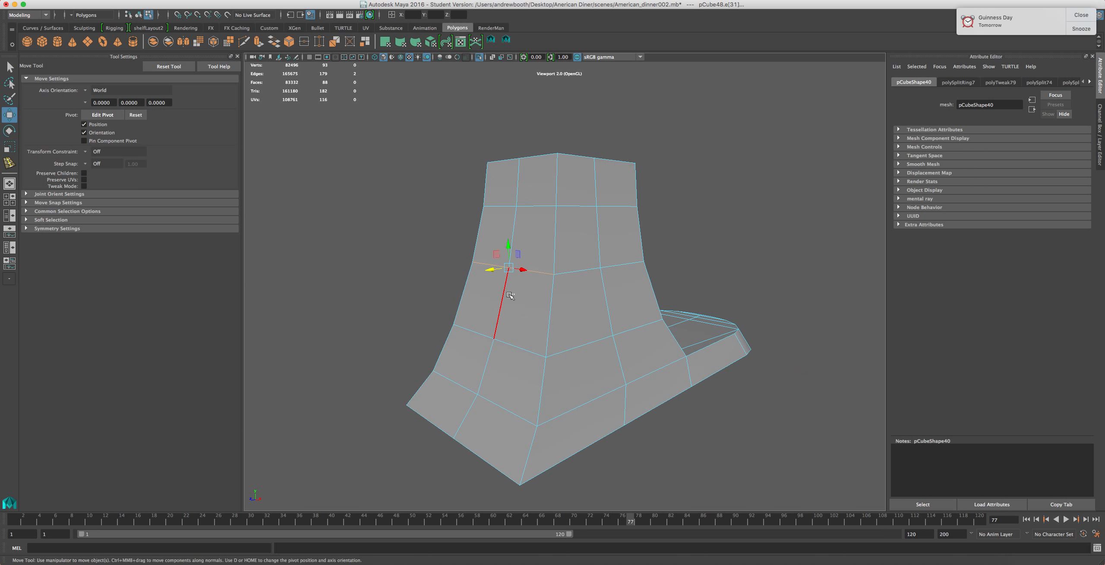
pyautogui.click(512, 298)
pyautogui.keyDown('alt'); pyautogui.moveTo(562, 362); pyautogui.dragTo(507, 373); pyautogui.keyUp('alt')
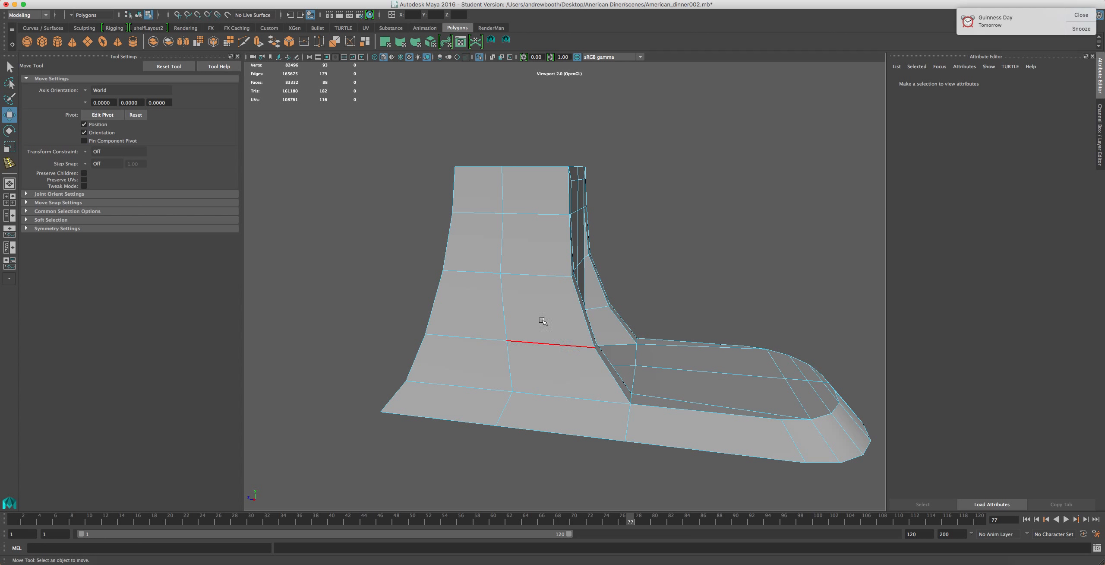
# Select the column's vertical centre edge loop and scale it slightly
pyautogui.doubleClick(509, 245)
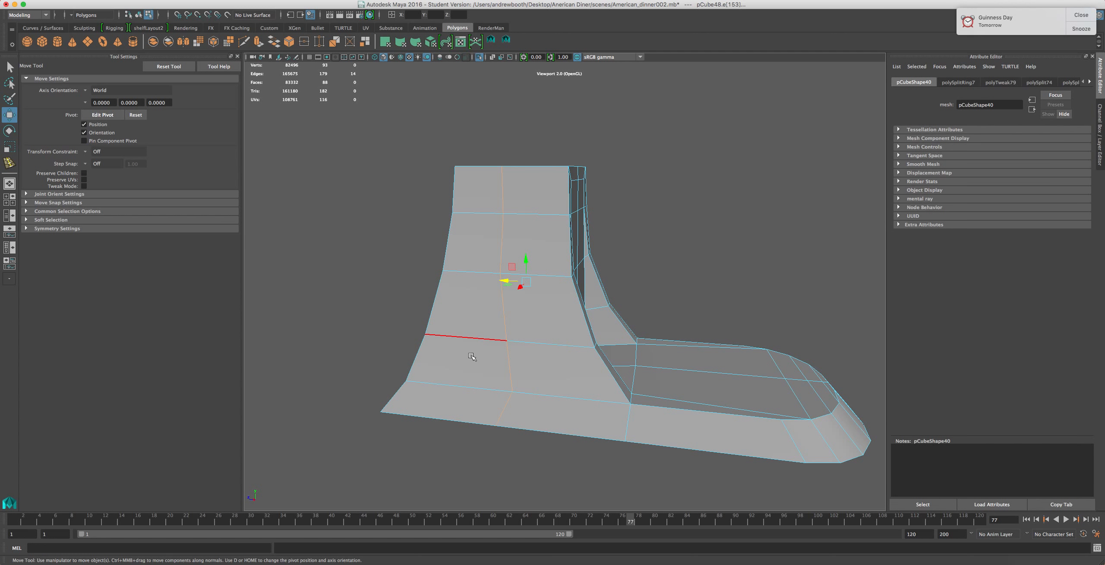
pyautogui.press('r')
pyautogui.moveTo(510, 281); pyautogui.dragTo(518, 283)
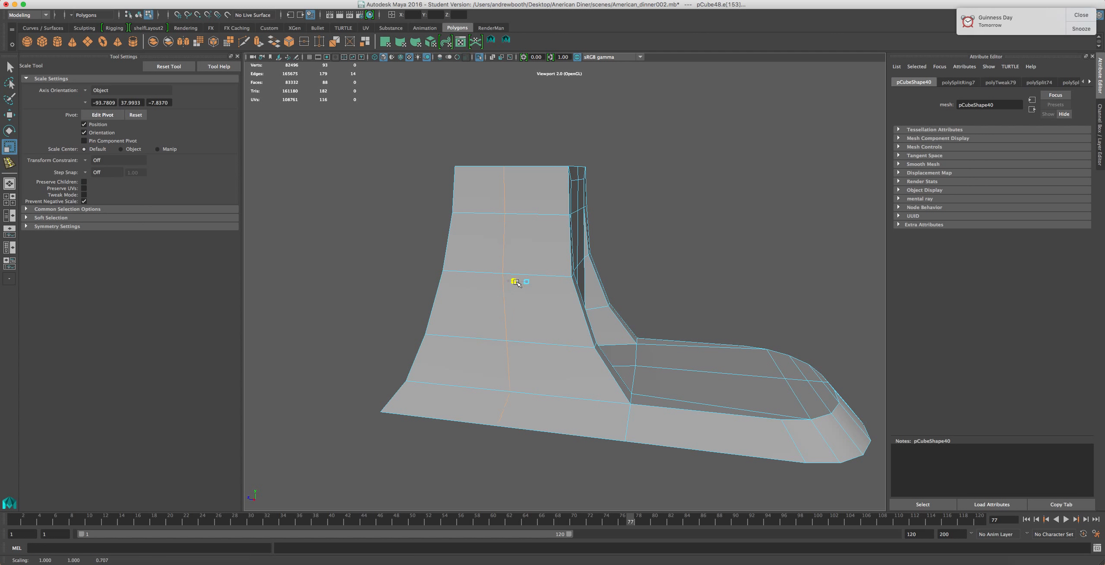
pyautogui.moveTo(598, 285); pyautogui.dragTo(612, 285)
pyautogui.keyDown('alt'); pyautogui.moveTo(471, 267); pyautogui.dragTo(518, 287); pyautogui.keyUp('alt')
pyautogui.moveTo(529, 227)
pyautogui.keyDown('alt'); pyautogui.mouseDown()
pyautogui.moveTo(528, 259)
pyautogui.moveTo(524, 221)
pyautogui.mouseUp(); pyautogui.keyUp('alt')
pyautogui.rightClick(513, 227)
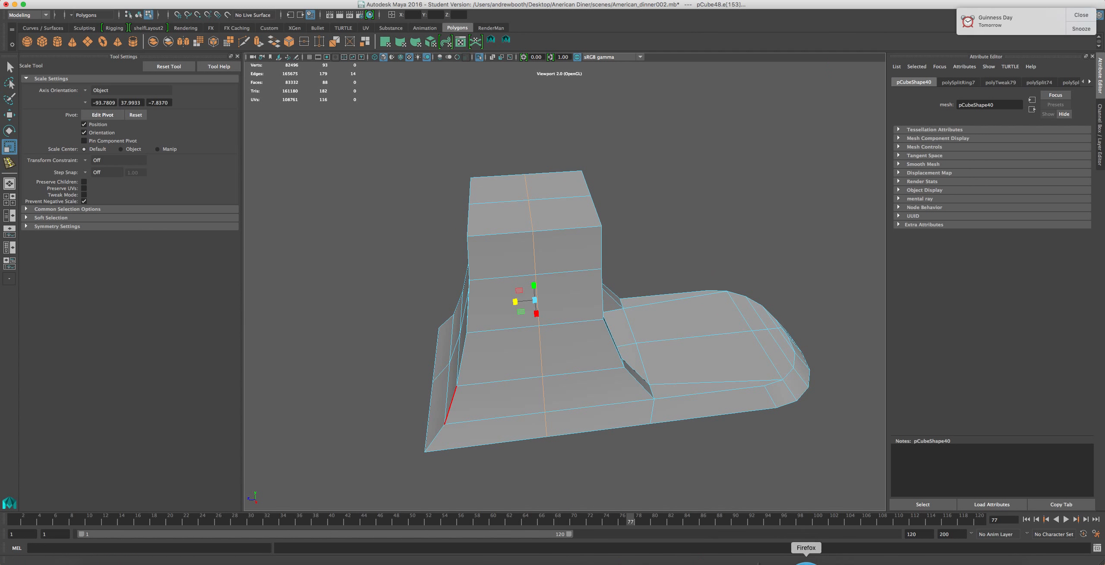
# Bring up the KitchenAid mixer reference image in the browser
pyautogui.click(806, 561)
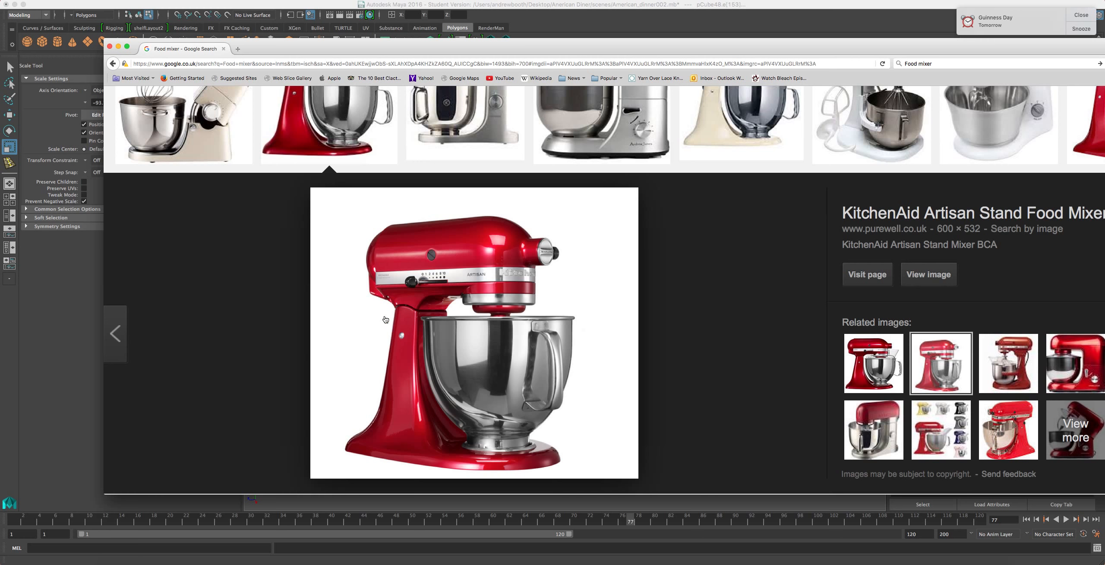
# Return to the column model, select its top front edge and nudge it with the Move tool
pyautogui.click(533, 27)
pyautogui.keyDown('alt'); pyautogui.moveTo(522, 184); pyautogui.dragTo(602, 190); pyautogui.keyUp('alt')
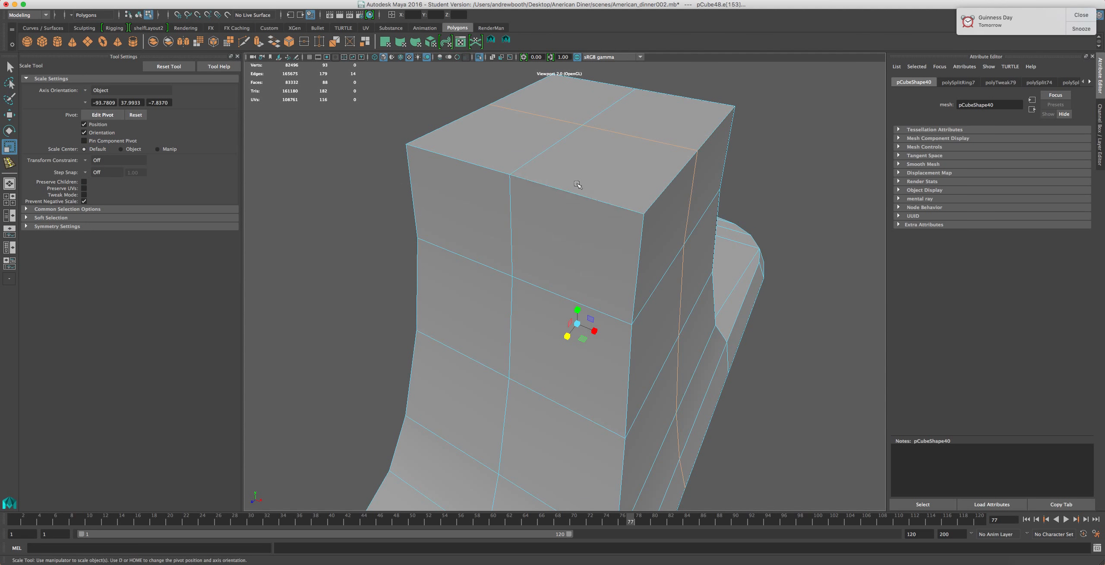
pyautogui.click(581, 201)
pyautogui.keyDown('shift'); pyautogui.click(492, 161); pyautogui.keyUp('shift')
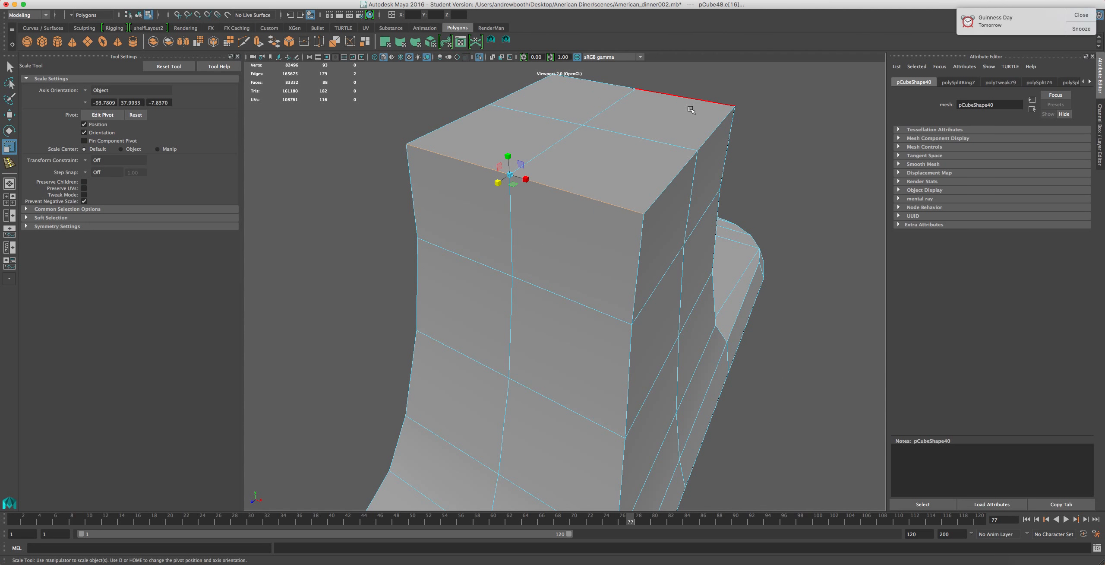
pyautogui.keyDown('shift'); pyautogui.click(705, 103); pyautogui.keyUp('shift')
pyautogui.keyDown('shift'); pyautogui.click(618, 85); pyautogui.keyUp('shift')
pyautogui.keyDown('alt'); pyautogui.moveTo(661, 218); pyautogui.dragTo(582, 219); pyautogui.keyUp('alt')
pyautogui.scroll(-5, 583, 219)
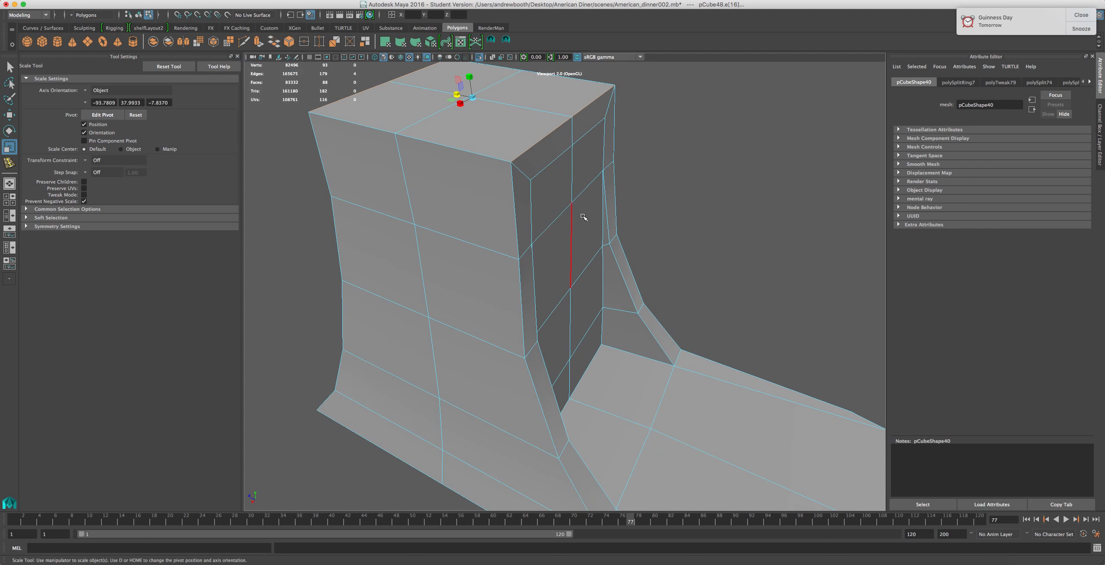
pyautogui.keyDown('alt'); pyautogui.moveTo(503, 160); pyautogui.dragTo(510, 128); pyautogui.keyUp('alt')
pyautogui.keyDown('alt'); pyautogui.moveTo(546, 129); pyautogui.dragTo(577, 198, button='middle'); pyautogui.keyUp('alt')
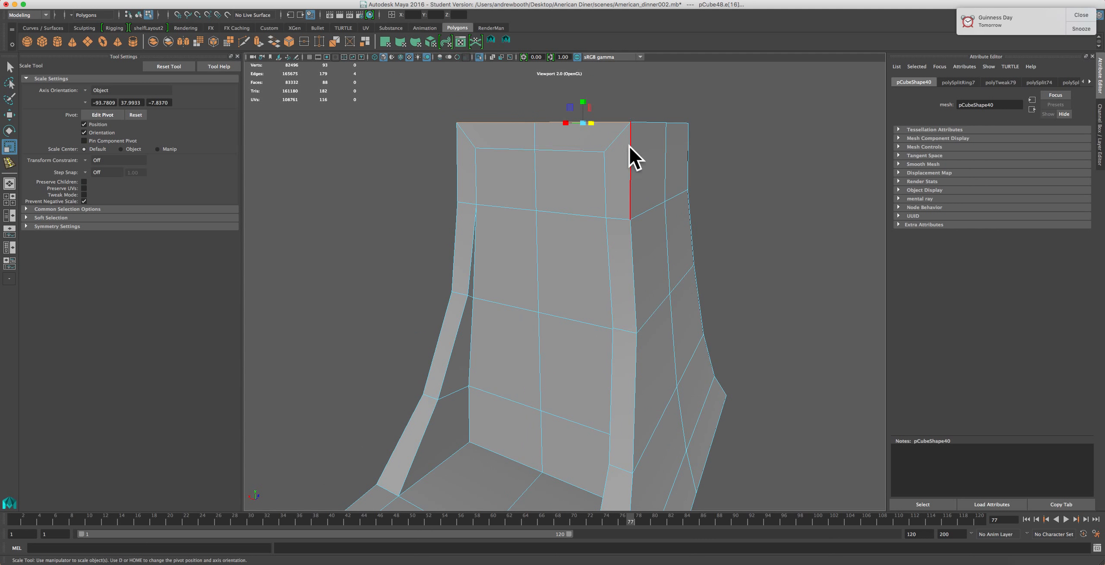
pyautogui.click(563, 150)
pyautogui.keyDown('shift'); pyautogui.click(501, 149); pyautogui.keyUp('shift')
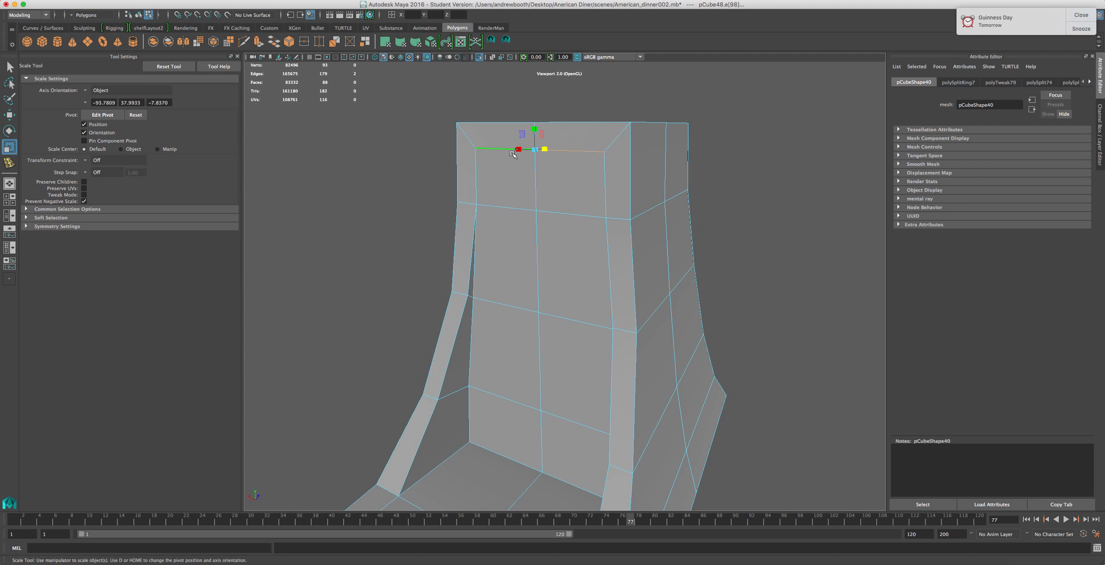
pyautogui.press('w')
pyautogui.moveTo(530, 125); pyautogui.dragTo(503, 142)
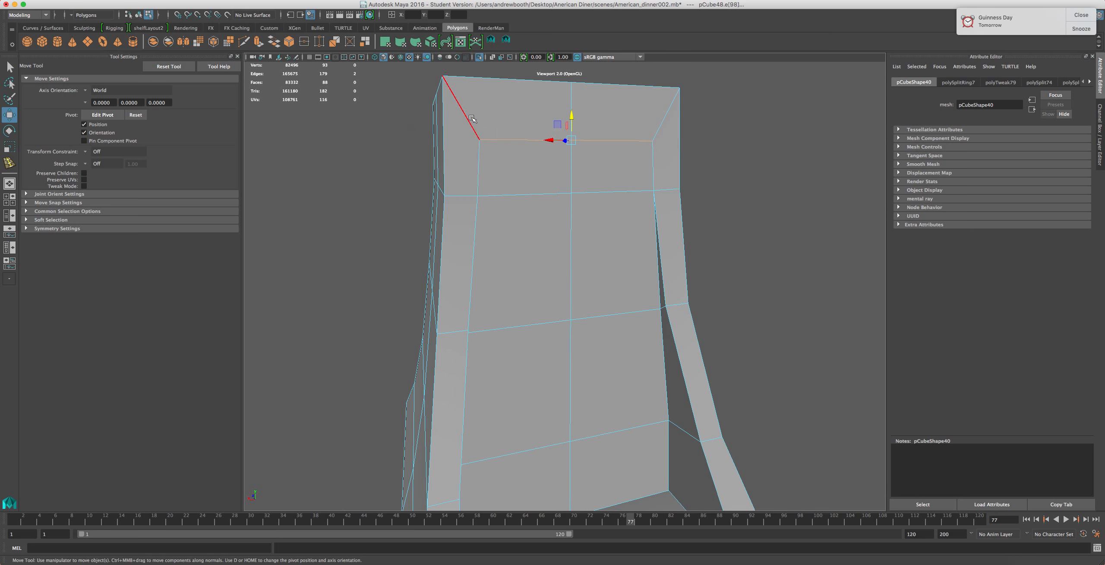
# Use the Target Weld tool to merge stray vertices at the column's top corners into neighbouring vertices
pyautogui.click(333, 0)
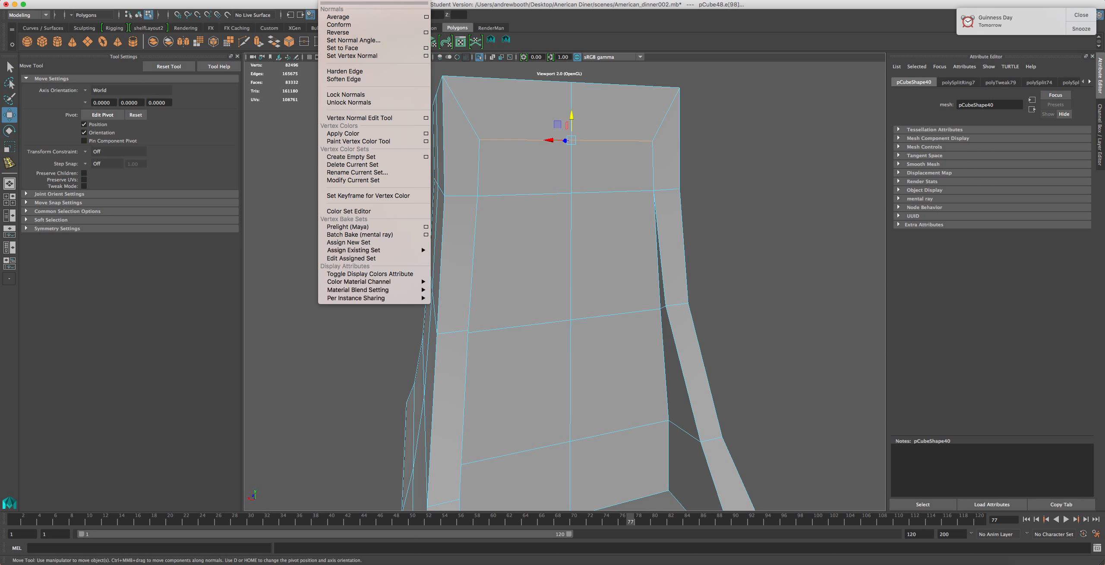
pyautogui.moveTo(299, 0)
pyautogui.click(303, 126)
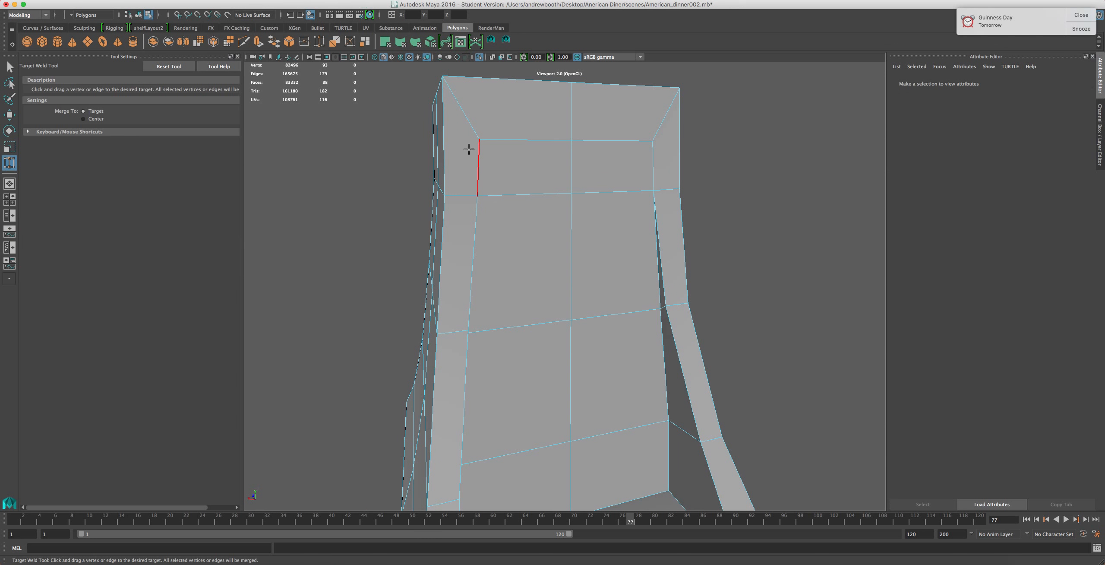
pyautogui.moveTo(470, 143); pyautogui.dragTo(442, 135, button='right')
pyautogui.moveTo(642, 226)
pyautogui.keyDown('alt'); pyautogui.mouseDown()
pyautogui.moveTo(592, 190)
pyautogui.moveTo(345, 246)
pyautogui.moveTo(647, 216)
pyautogui.mouseUp(); pyautogui.keyUp('alt')
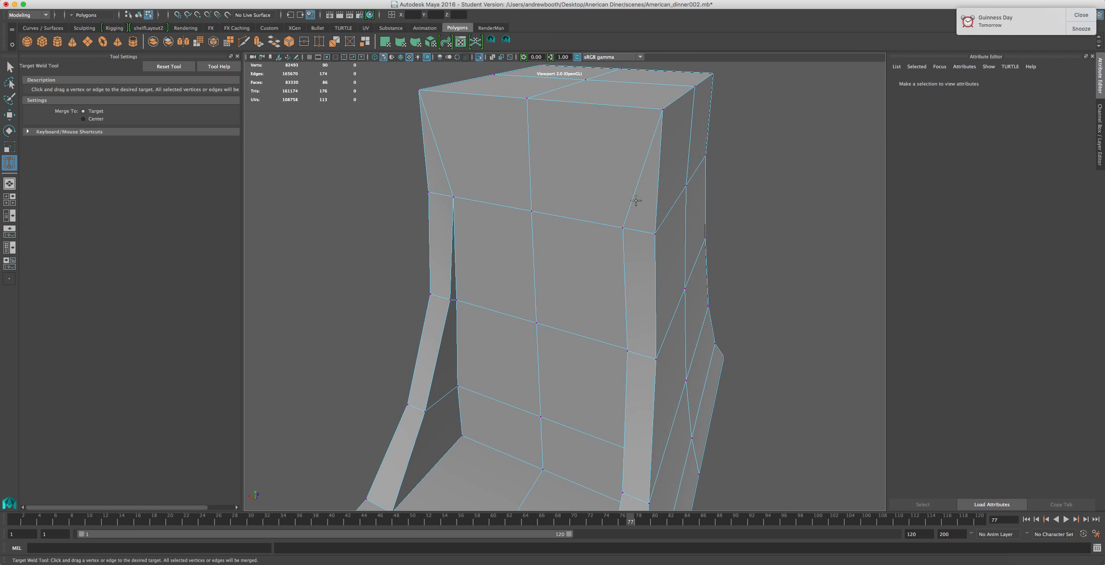
pyautogui.keyDown('alt'); pyautogui.moveTo(594, 245); pyautogui.dragTo(650, 238); pyautogui.keyUp('alt')
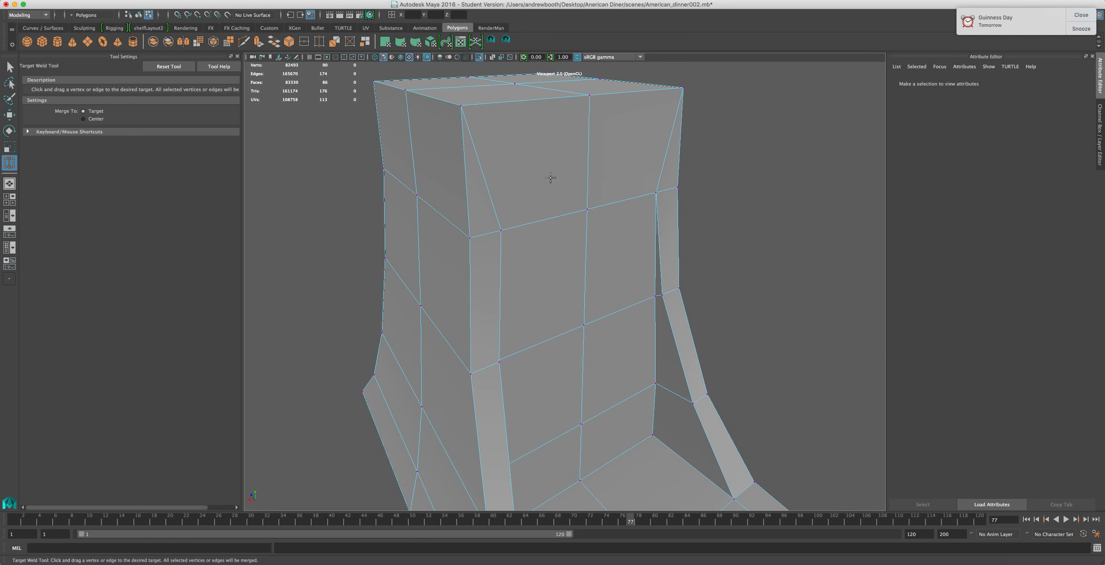
# Select the diagonal edge at the column's upper corner and delete it
pyautogui.press('w')
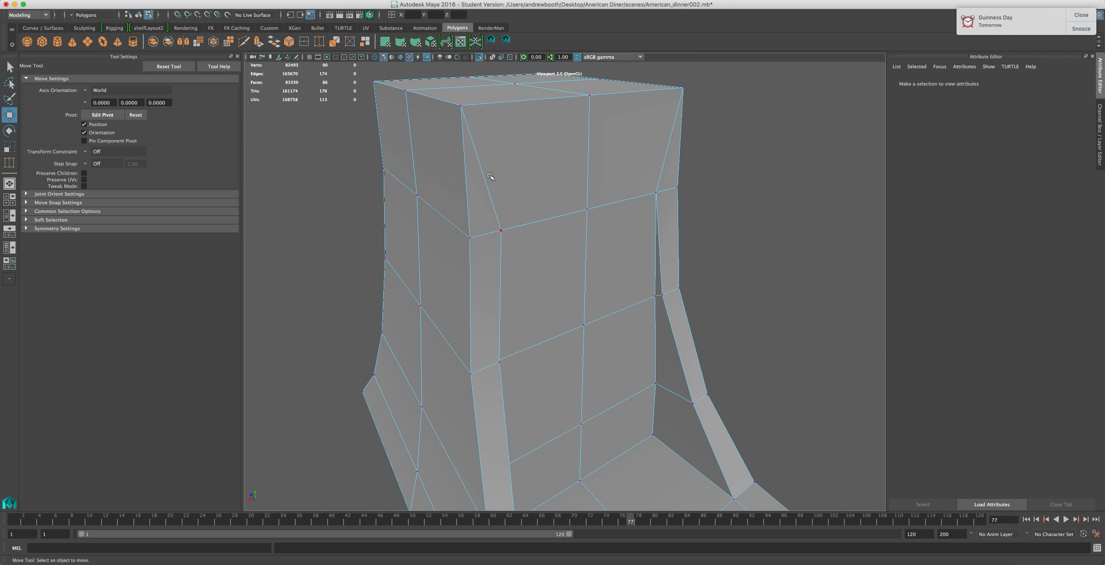
pyautogui.moveTo(489, 176); pyautogui.dragTo(487, 148, button='right')
pyautogui.click(477, 152)
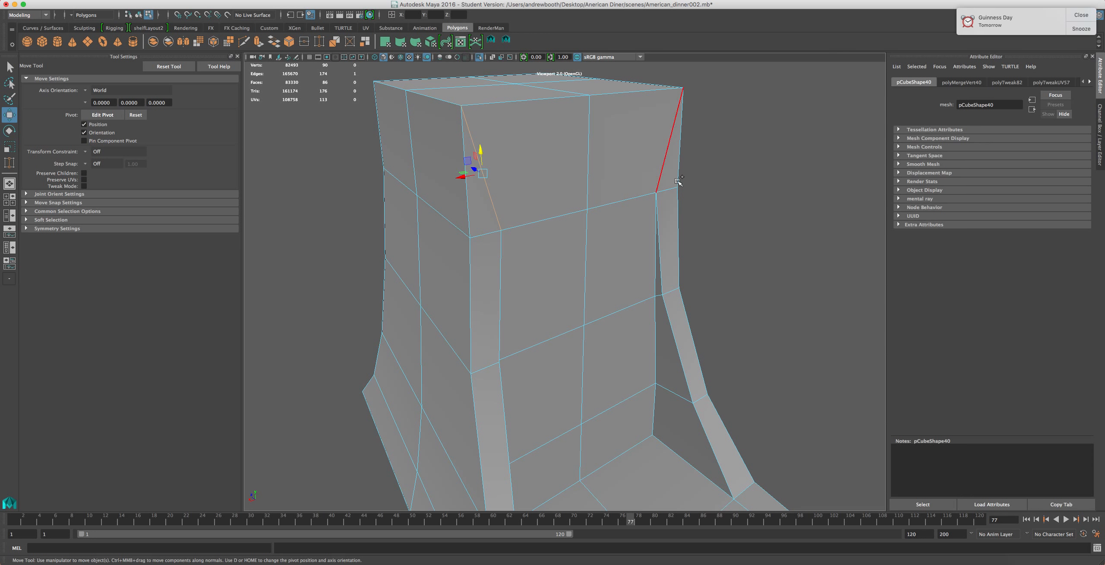
pyautogui.press('Delete')
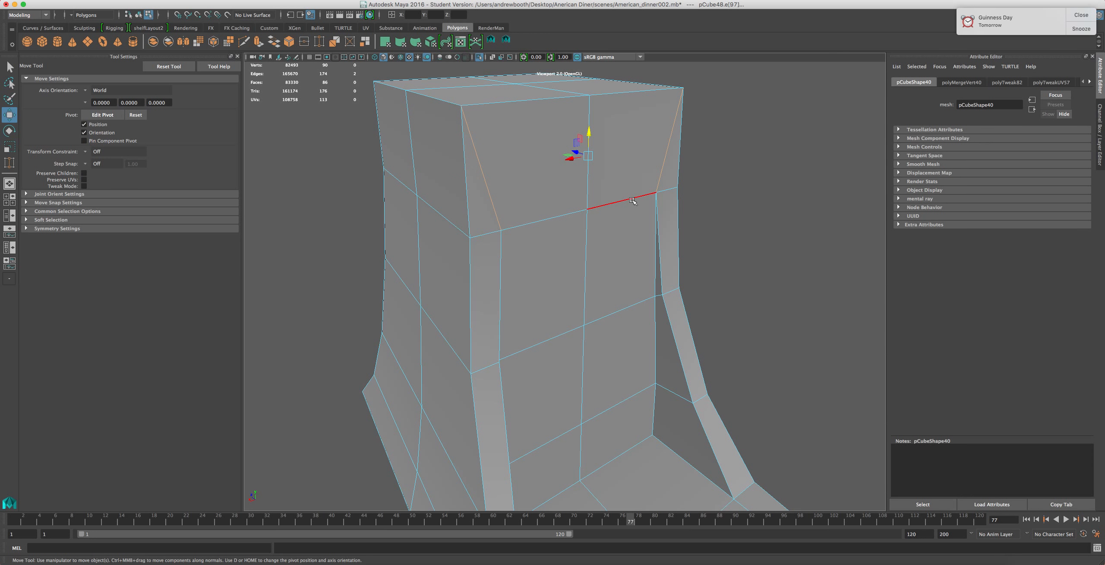
# Try reworking edges at the column's upper corner, undoing the last edit
pyautogui.keyDown('alt'); pyautogui.moveTo(604, 195); pyautogui.dragTo(546, 225); pyautogui.keyUp('alt')
pyautogui.rightClick(557, 235)
pyautogui.click(556, 256)
pyautogui.click(565, 205)
pyautogui.keyDown('shift'); pyautogui.click(546, 175); pyautogui.keyUp('shift')
pyautogui.keyDown('shift'); pyautogui.click(502, 187); pyautogui.keyUp('shift')
pyautogui.keyDown('shift'); pyautogui.click(517, 202); pyautogui.keyUp('shift')
pyautogui.moveTo(520, 170); pyautogui.dragTo(517, 161)
pyautogui.rightClick(514, 183)
pyautogui.click(514, 164)
pyautogui.click(524, 201)
pyautogui.keyDown('shift'); pyautogui.click(524, 200); pyautogui.keyUp('shift')
pyautogui.moveTo(496, 184); pyautogui.dragTo(497, 184)
pyautogui.press('super+z')
# Select the column's vertical centre edge loop and move it slightly
pyautogui.doubleClick(536, 267)
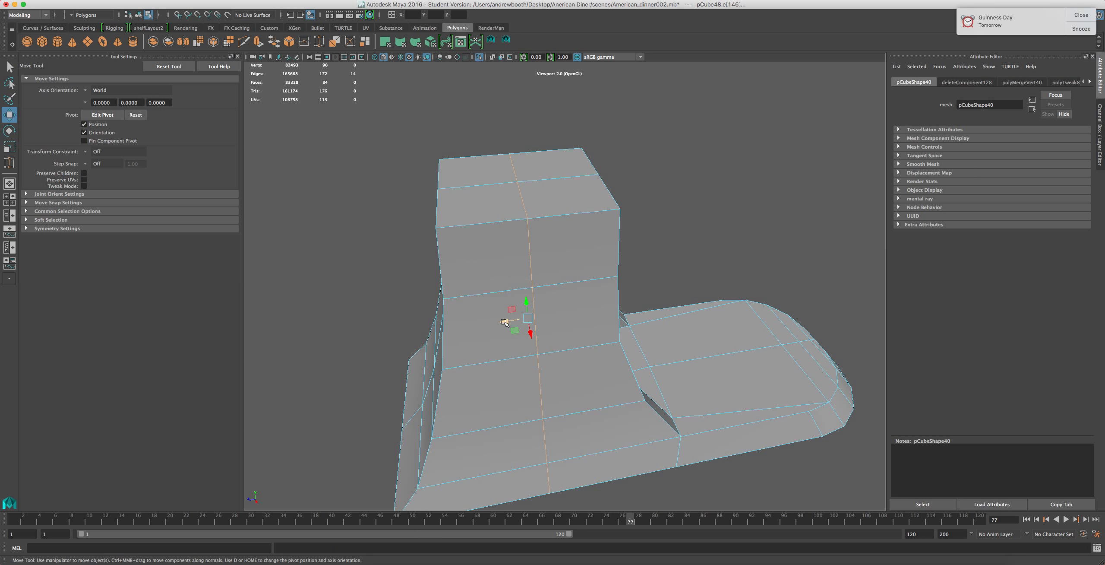
pyautogui.keyDown('alt'); pyautogui.moveTo(518, 310); pyautogui.dragTo(508, 319); pyautogui.keyUp('alt')
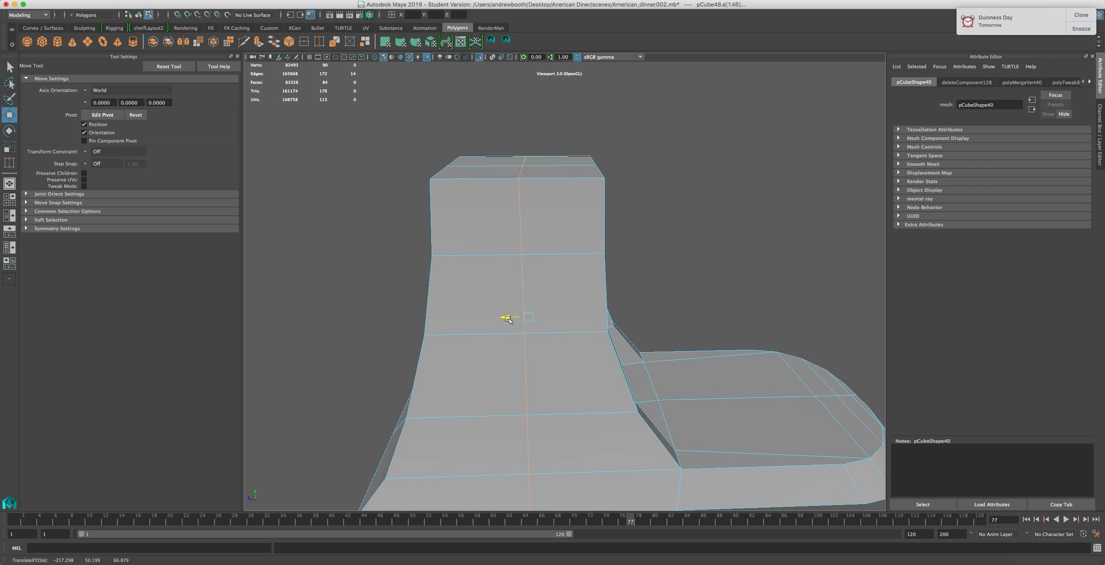
pyautogui.keyDown('alt'); pyautogui.moveTo(558, 228); pyautogui.dragTo(543, 210); pyautogui.keyUp('alt')
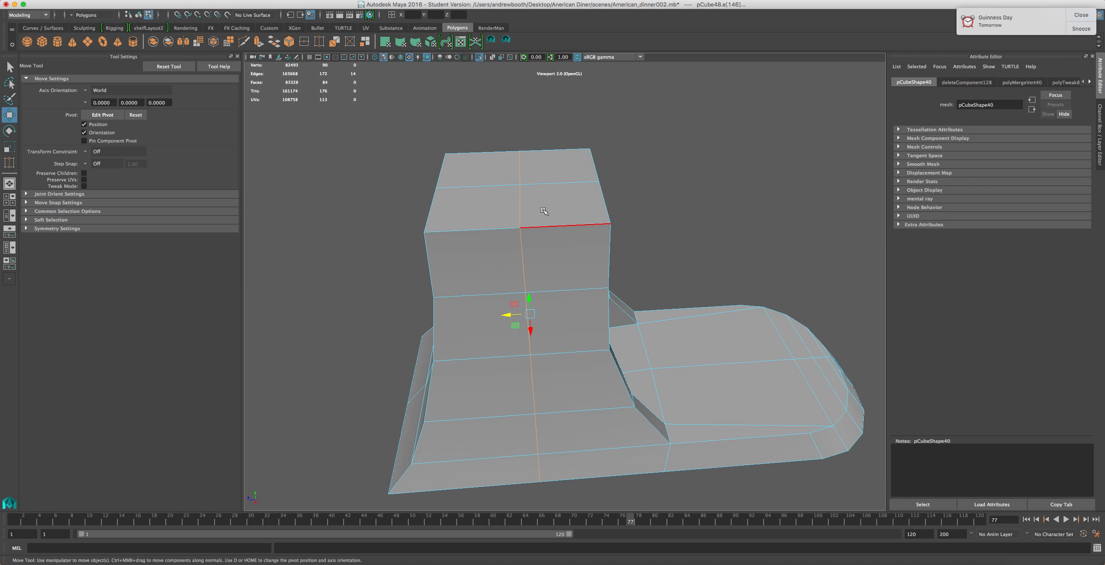
pyautogui.moveTo(543, 210); pyautogui.dragTo(537, 179, button='right')
# Select the column's top corner edges and move them to reshape the top
pyautogui.click(593, 168)
pyautogui.keyDown('shift'); pyautogui.click(608, 202); pyautogui.keyUp('shift')
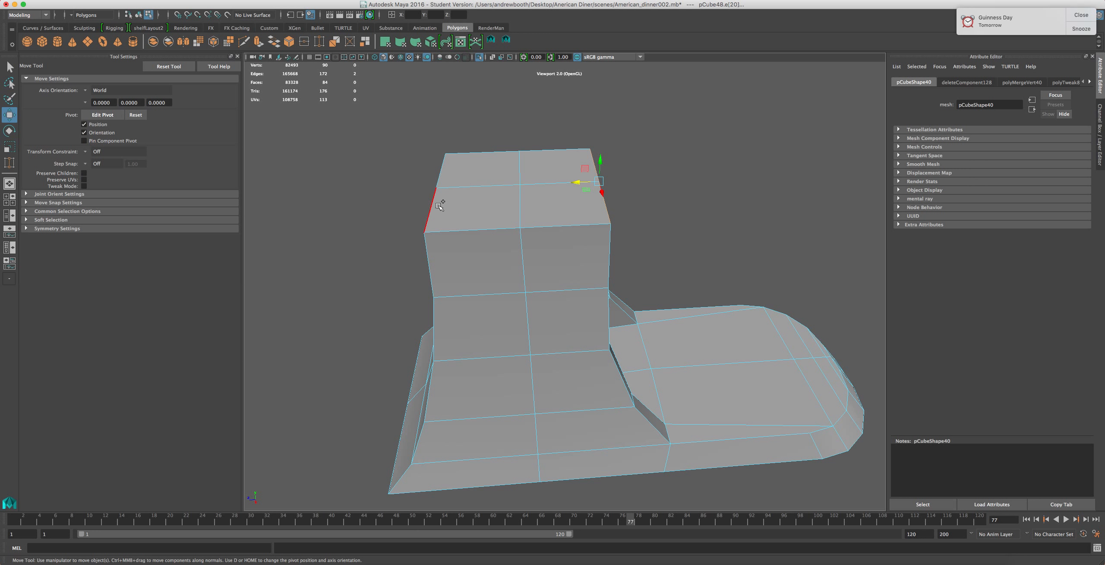
pyautogui.keyDown('shift'); pyautogui.click(448, 168); pyautogui.keyUp('shift')
pyautogui.keyDown('alt'); pyautogui.moveTo(448, 168); pyautogui.dragTo(427, 206); pyautogui.keyUp('alt')
pyautogui.scroll(-3, 441, 238)
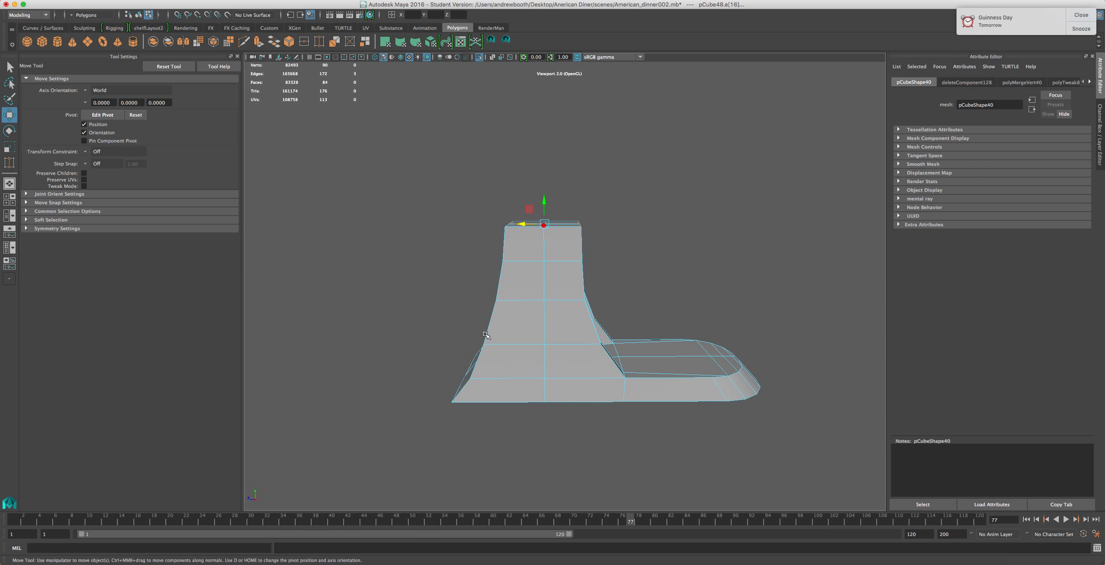
# Open a larger KitchenAid Artisan 4.8L reference image in the browser
pyautogui.keyDown('alt'); pyautogui.moveTo(486, 335); pyautogui.dragTo(505, 312, button='middle'); pyautogui.keyUp('alt')
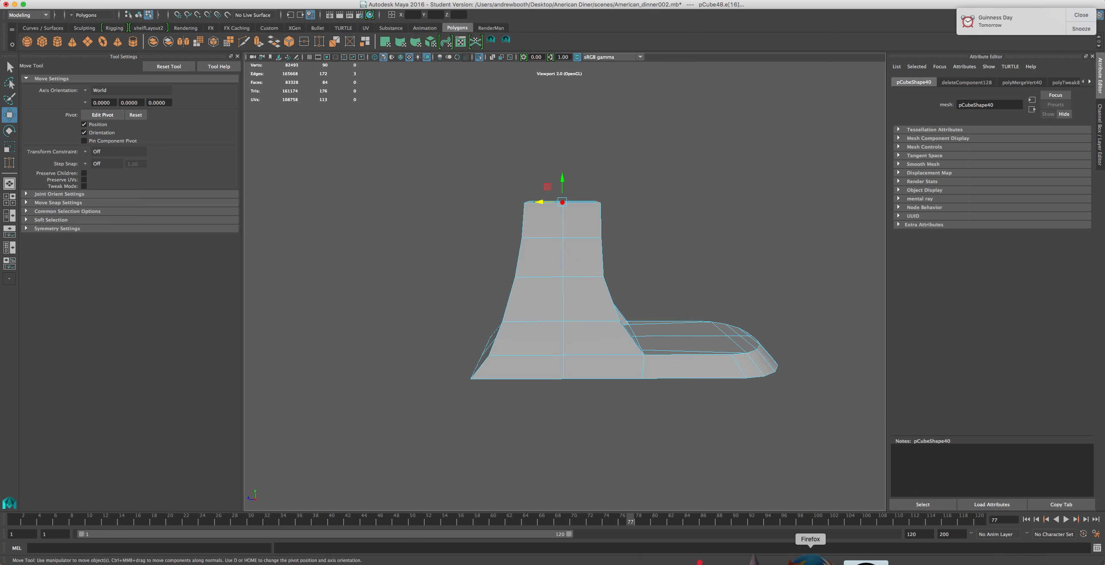
pyautogui.click(810, 560)
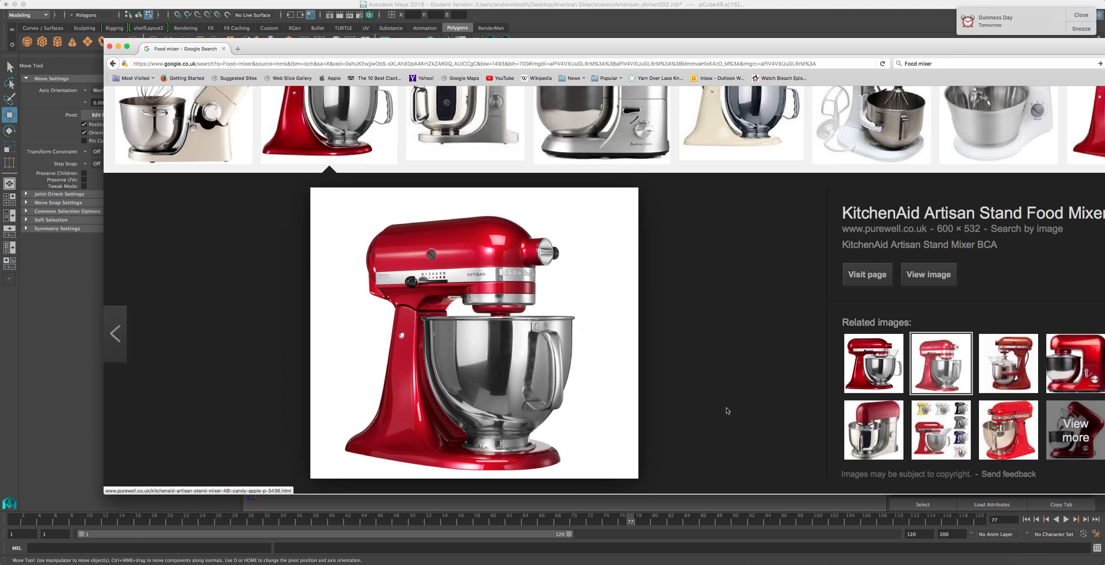
pyautogui.click(870, 365)
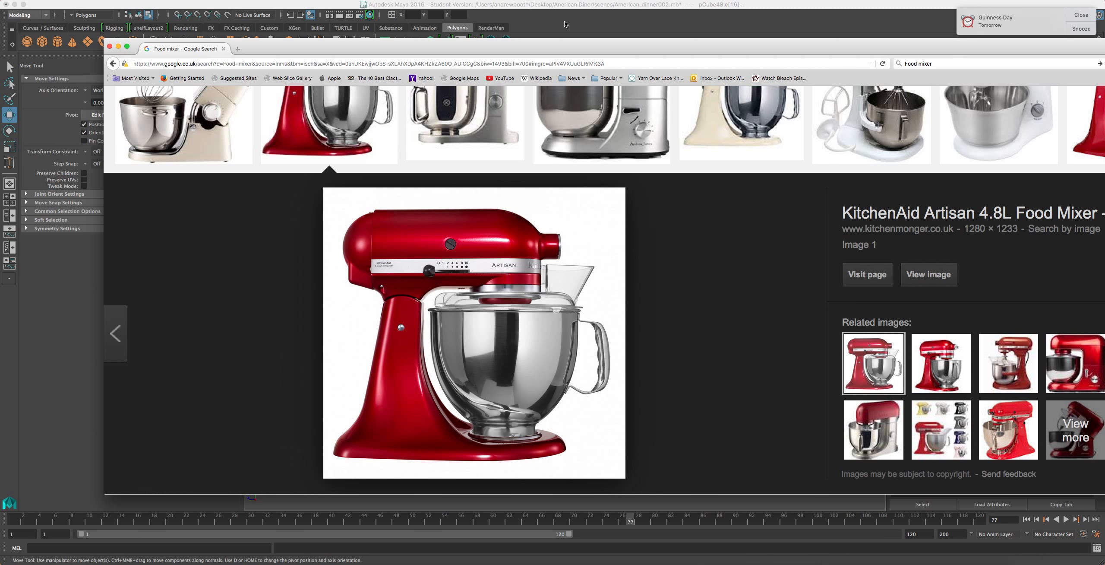
# Select the whole mixer base mesh and scale it slightly along its length
pyautogui.click(565, 24)
pyautogui.moveTo(850, 125); pyautogui.dragTo(470, 382)
pyautogui.press('r')
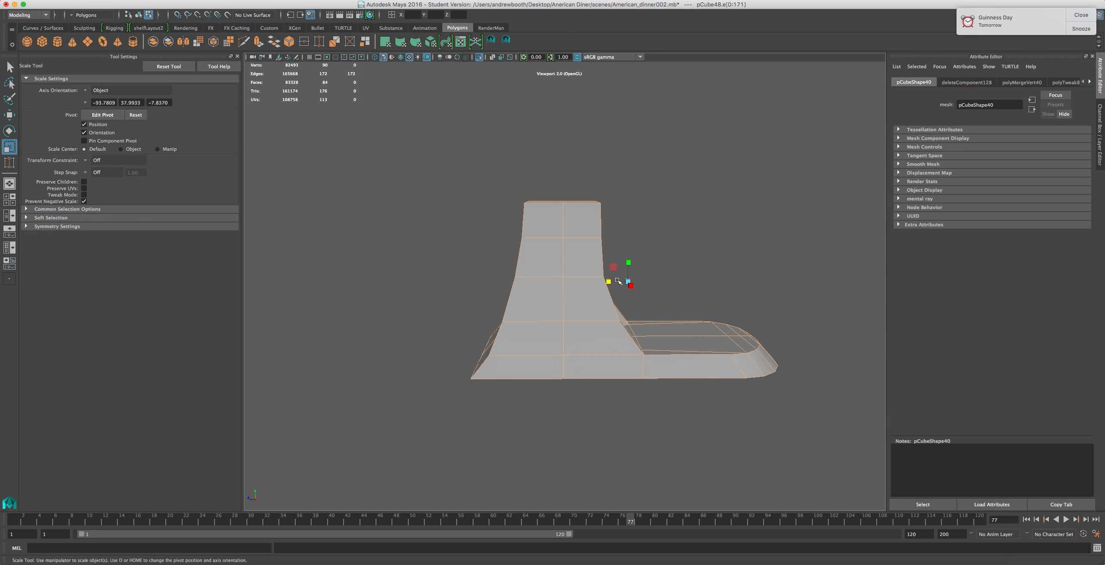
pyautogui.moveTo(606, 282); pyautogui.dragTo(612, 282)
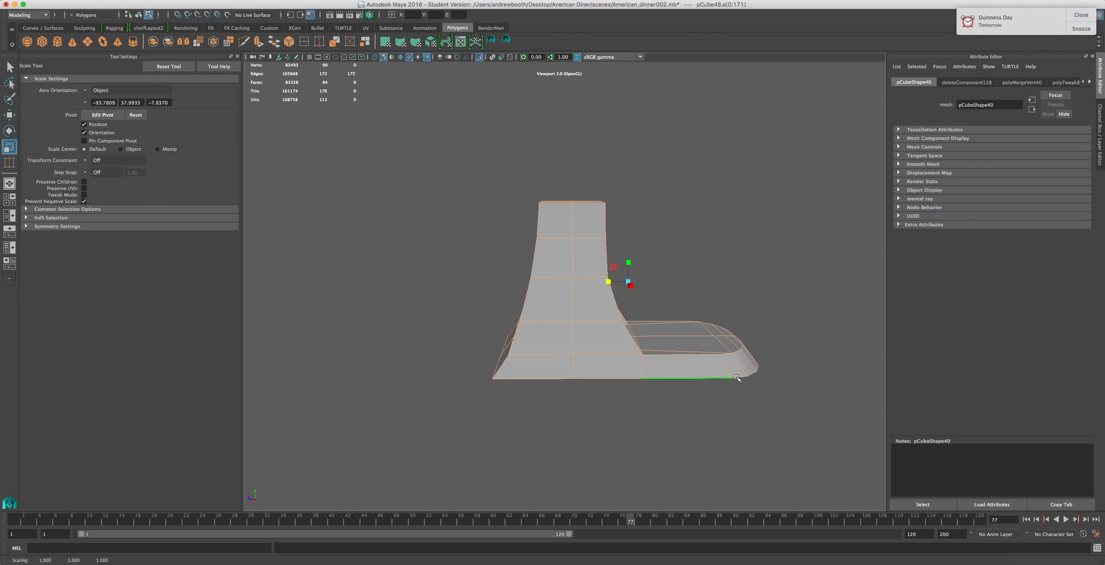
# Select the vertices at the base's front end and move them slightly forward
pyautogui.moveTo(782, 329); pyautogui.dragTo(712, 353, button='right')
pyautogui.moveTo(810, 283); pyautogui.dragTo(672, 406)
pyautogui.press('w')
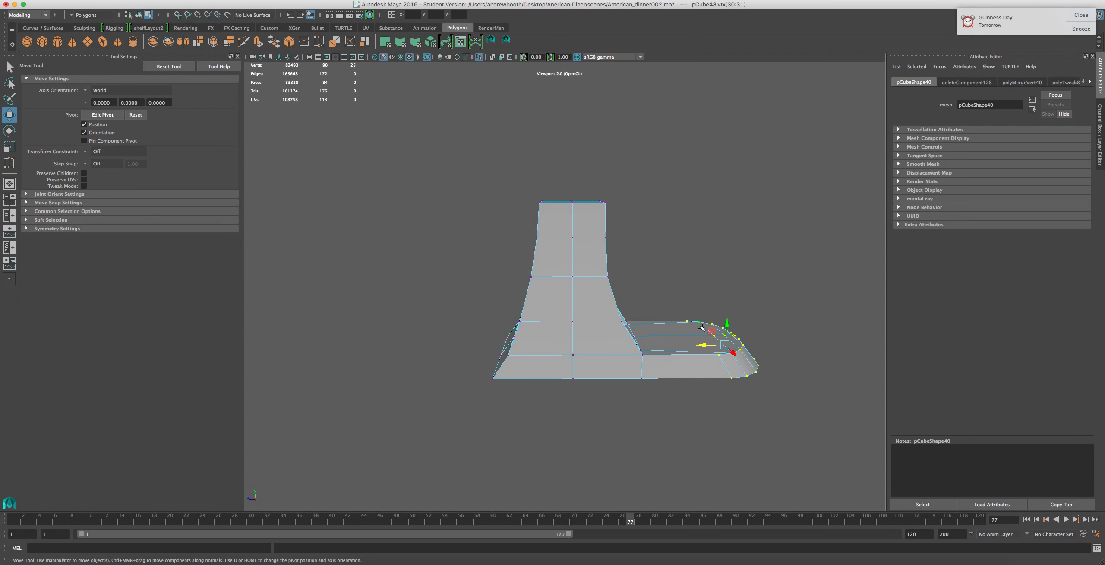
pyautogui.moveTo(708, 343); pyautogui.dragTo(712, 344)
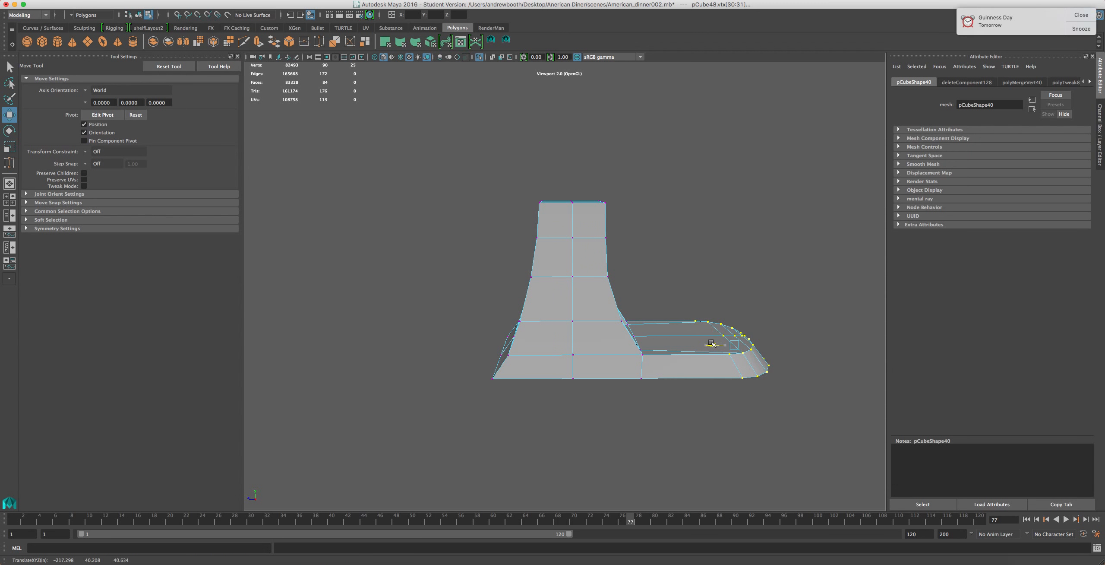
# Select the column's top row of vertices and scale them slightly wider
pyautogui.scroll(-2, 594, 352)
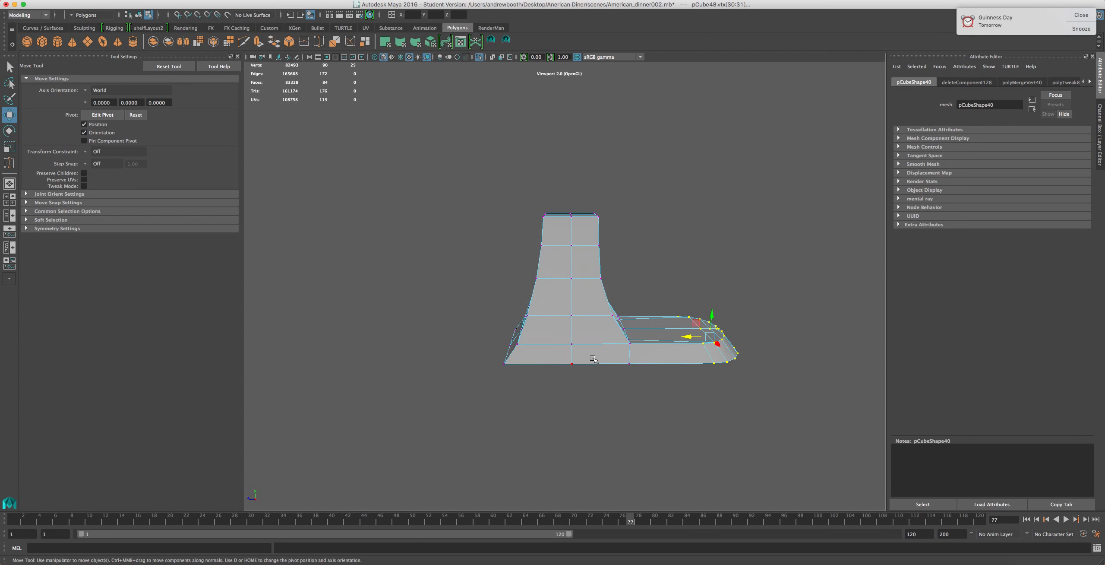
pyautogui.keyDown('alt'); pyautogui.moveTo(554, 319); pyautogui.dragTo(543, 317); pyautogui.keyUp('alt')
pyautogui.moveTo(637, 168); pyautogui.dragTo(517, 267)
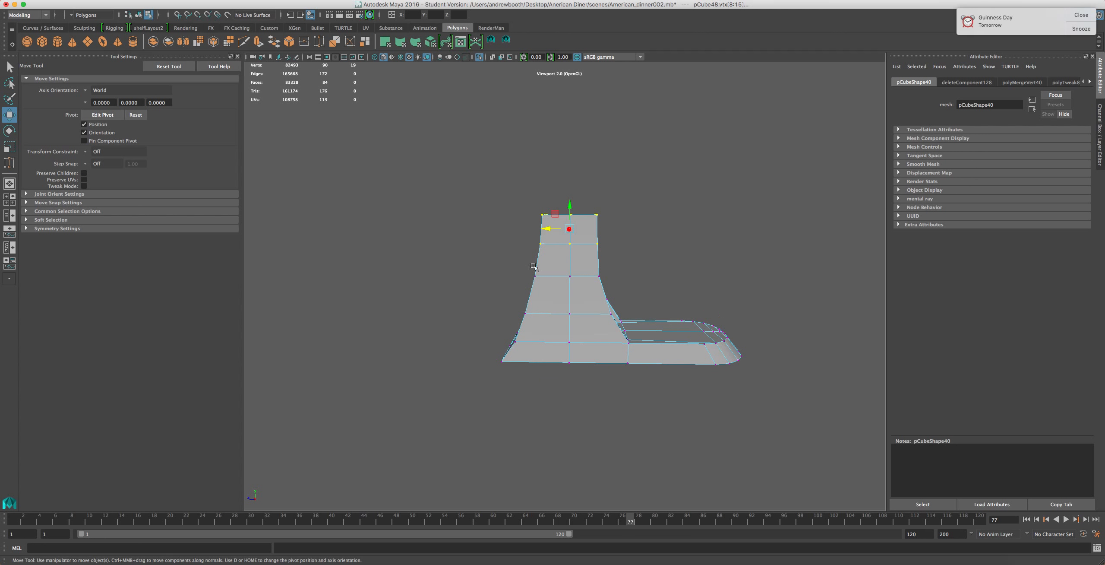
pyautogui.press('r')
pyautogui.moveTo(549, 228); pyautogui.dragTo(555, 229)
# Select the column's middle row of vertices and scale them to refine the taper
pyautogui.scroll(3, 556, 233)
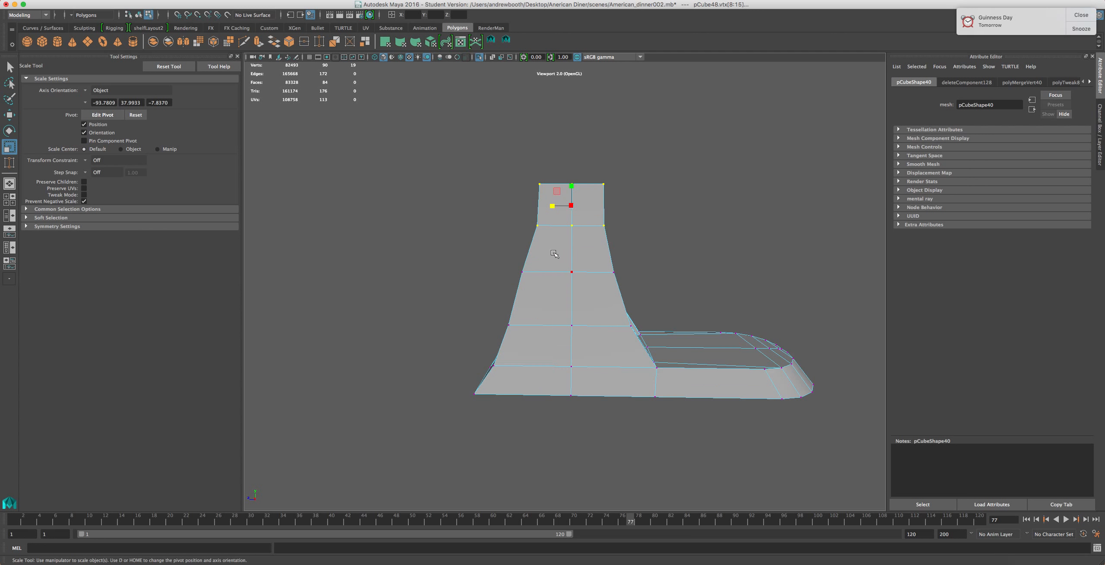
pyautogui.moveTo(647, 242); pyautogui.dragTo(555, 269)
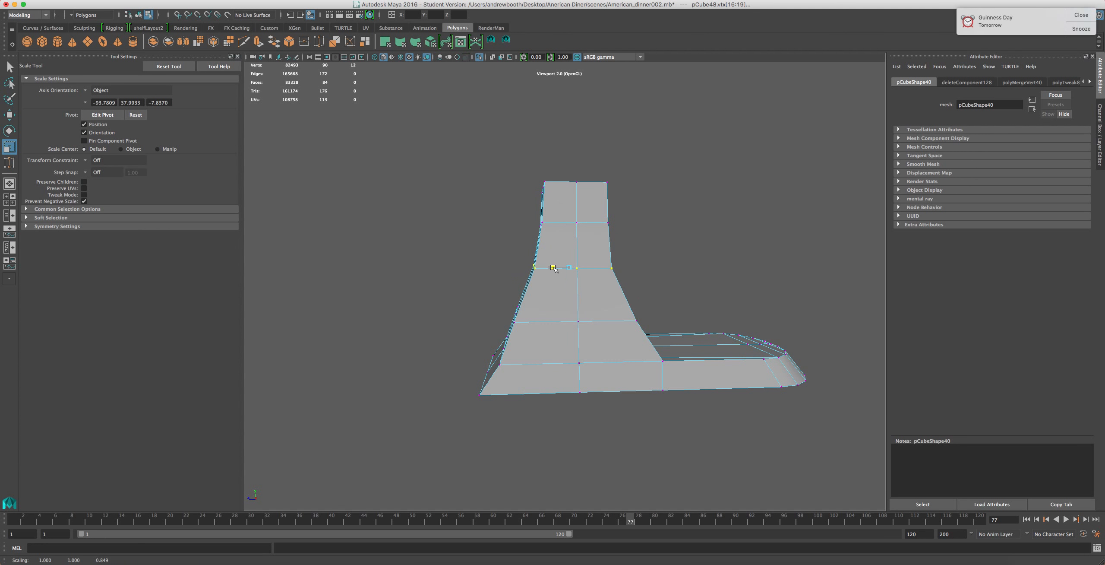
pyautogui.scroll(3, 511, 363)
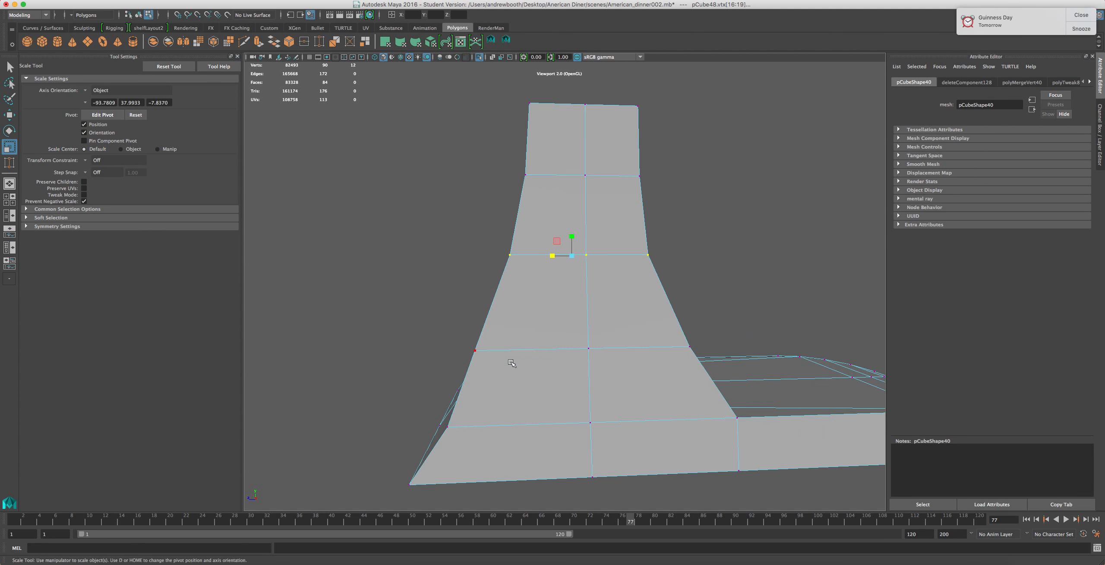
pyautogui.scroll(-6, 510, 370)
pyautogui.scroll(2, 514, 376)
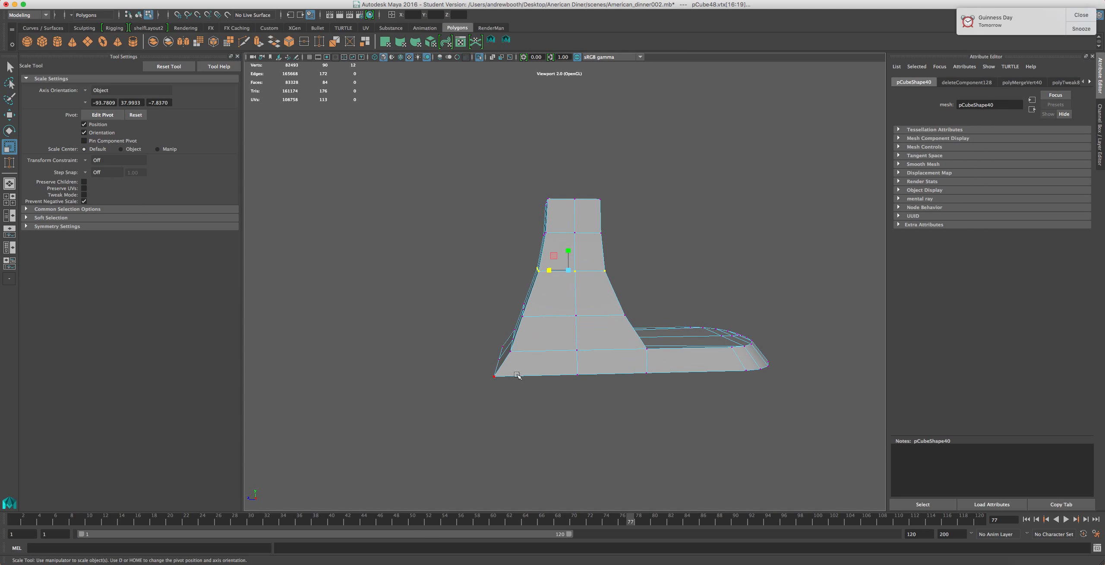
pyautogui.keyDown('alt'); pyautogui.moveTo(519, 377); pyautogui.dragTo(542, 398); pyautogui.keyUp('alt')
pyautogui.scroll(5, 542, 389)
pyautogui.keyDown('alt'); pyautogui.moveTo(551, 227); pyautogui.dragTo(569, 201); pyautogui.keyUp('alt')
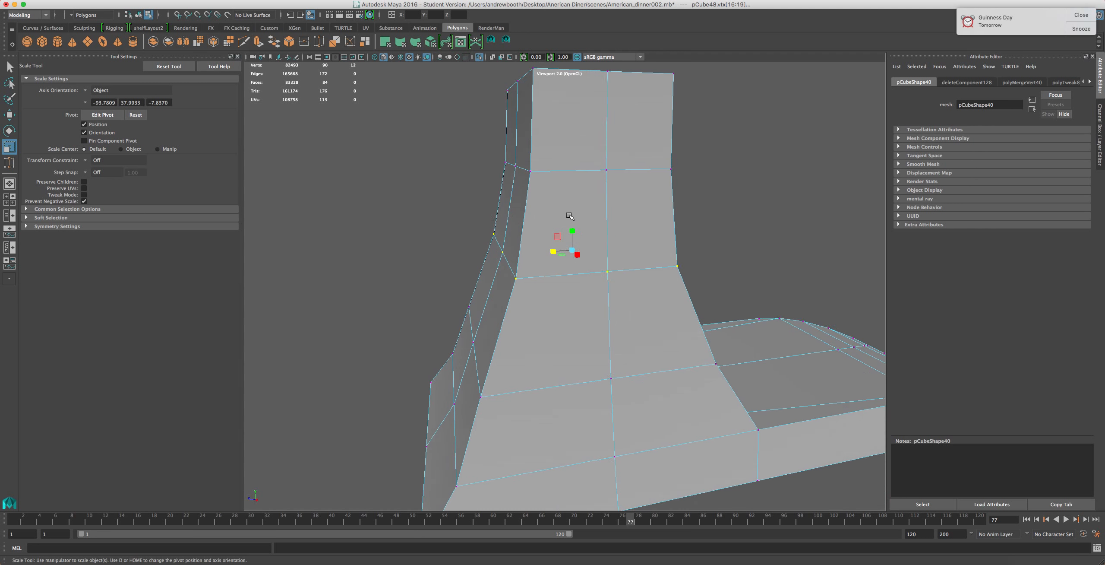
# Select the column's top edges and bevel them with fraction 0.5 and 2 segments
pyautogui.scroll(-2, 566, 233)
pyautogui.keyDown('alt'); pyautogui.moveTo(569, 217); pyautogui.dragTo(552, 341, button='middle'); pyautogui.keyUp('alt')
pyautogui.moveTo(556, 257); pyautogui.dragTo(541, 215, button='right')
pyautogui.click(510, 262)
pyautogui.keyDown('shift'); pyautogui.click(500, 245); pyautogui.keyUp('shift')
pyautogui.keyDown('shift'); pyautogui.click(592, 240); pyautogui.keyUp('shift')
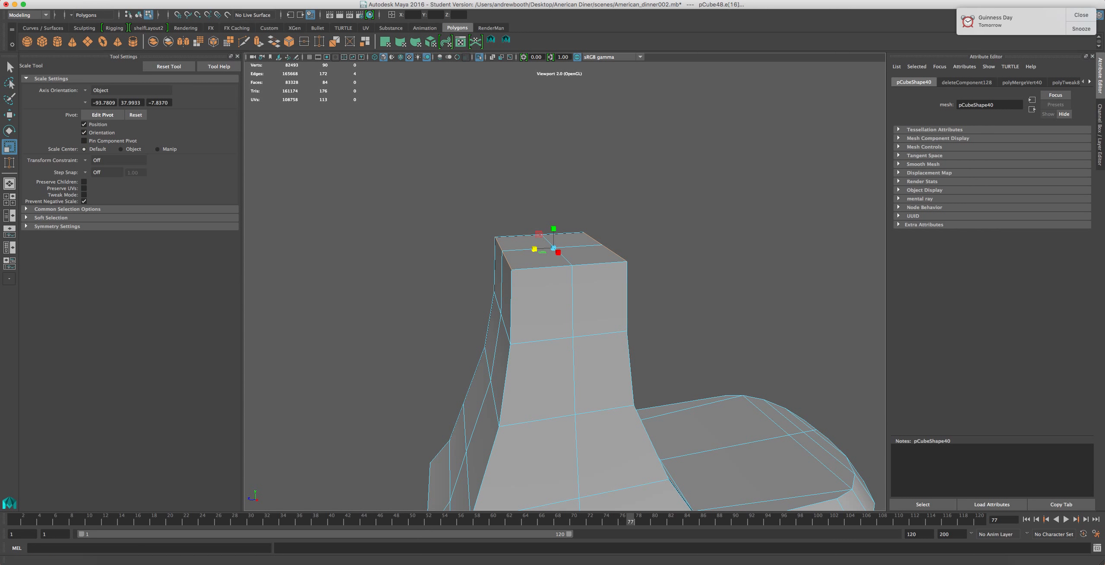
pyautogui.click(201, 1)
pyautogui.moveTo(181, 1)
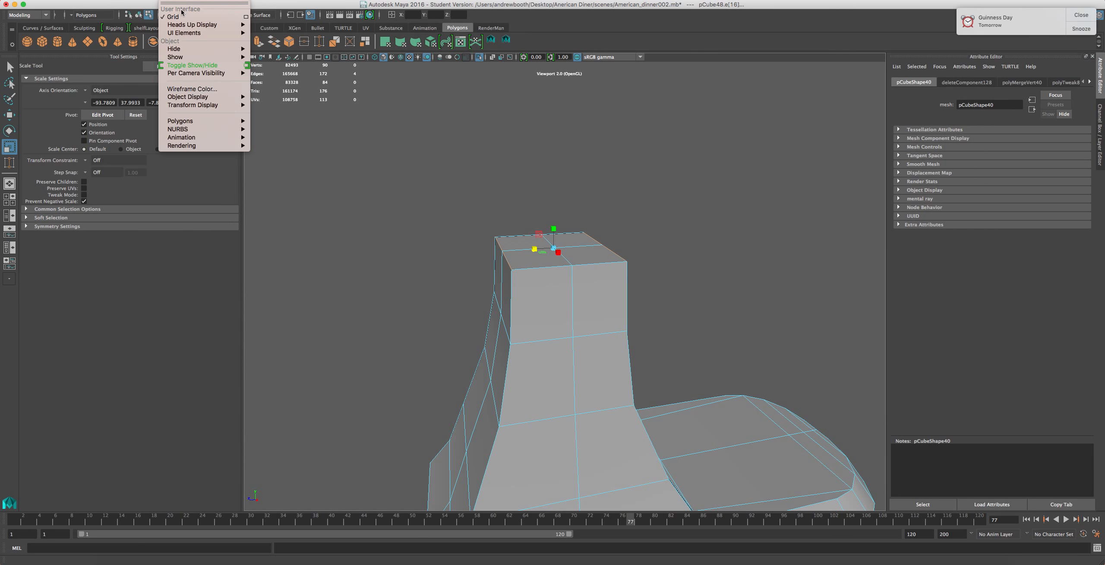
pyautogui.moveTo(242, 1)
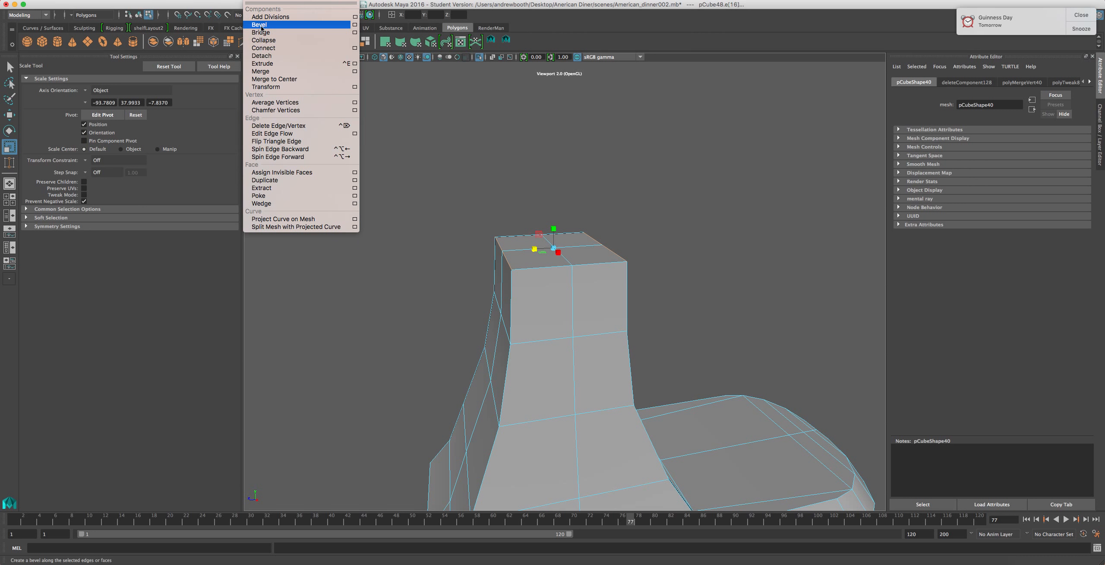
pyautogui.click(260, 25)
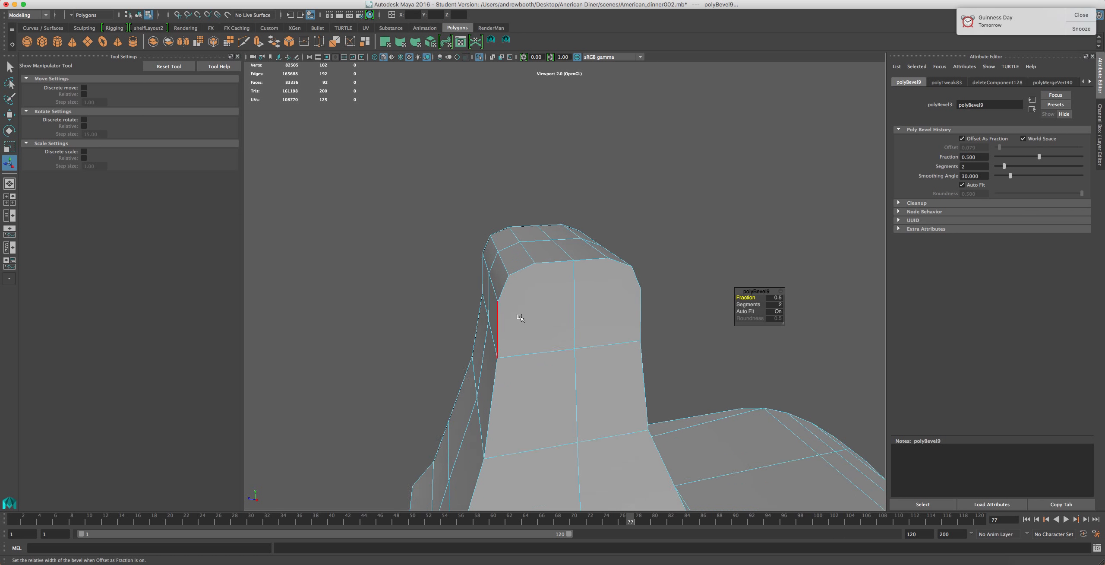
# Switch to the browser to compare with the KitchenAid reference image
pyautogui.click(768, 558)
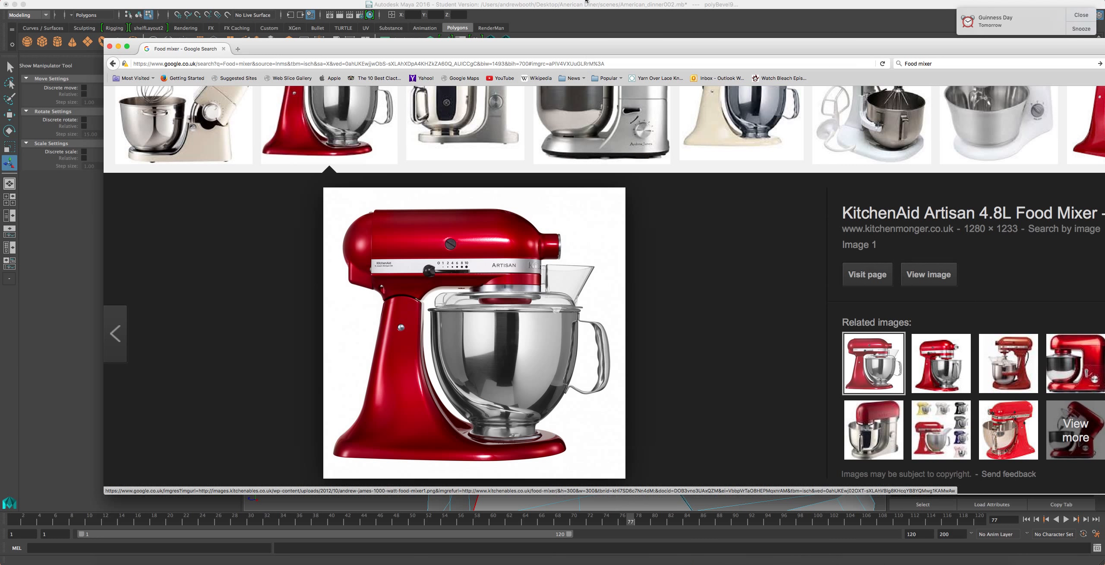
# Return to the modelling view and set the column-top bevel's fraction to 0.4 and its segments to 3
pyautogui.press('super+Tab')
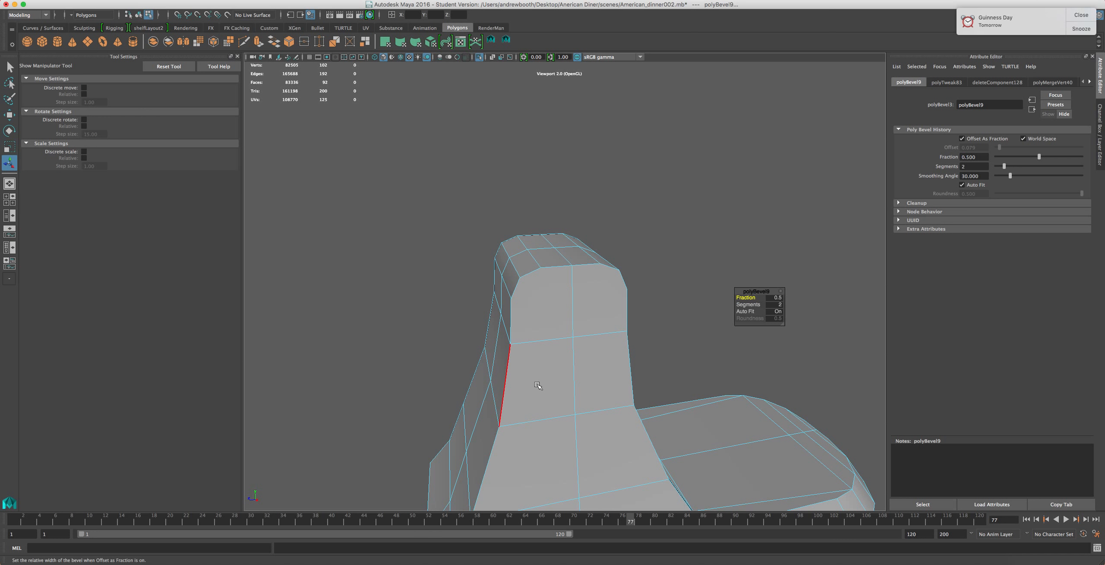
pyautogui.keyDown('alt'); pyautogui.moveTo(655, 328); pyautogui.dragTo(801, 351, button='right'); pyautogui.keyUp('alt')
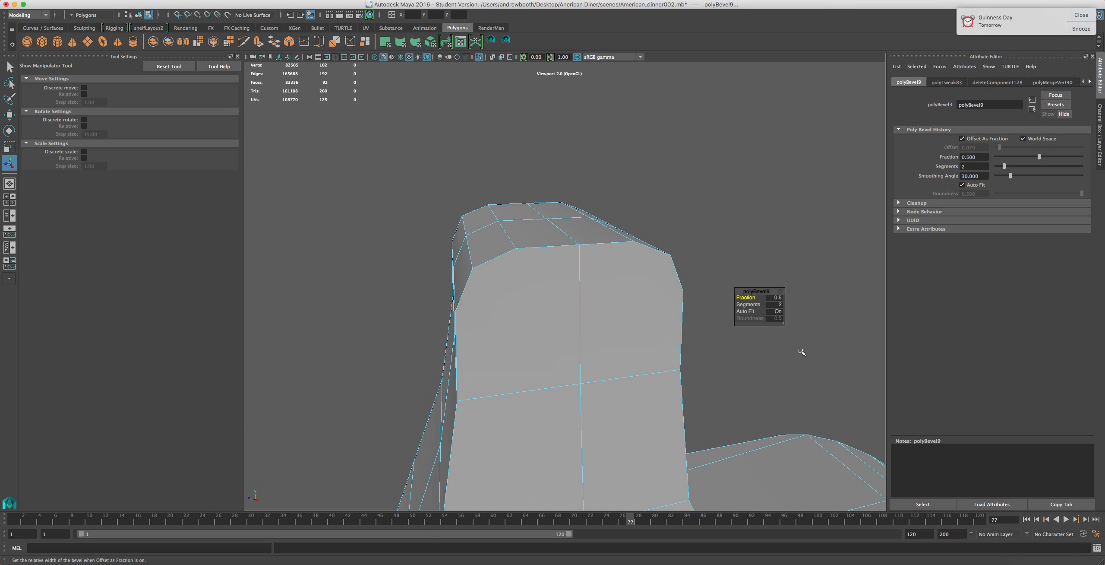
pyautogui.click(776, 297)
pyautogui.write('4')
pyautogui.press('Return')
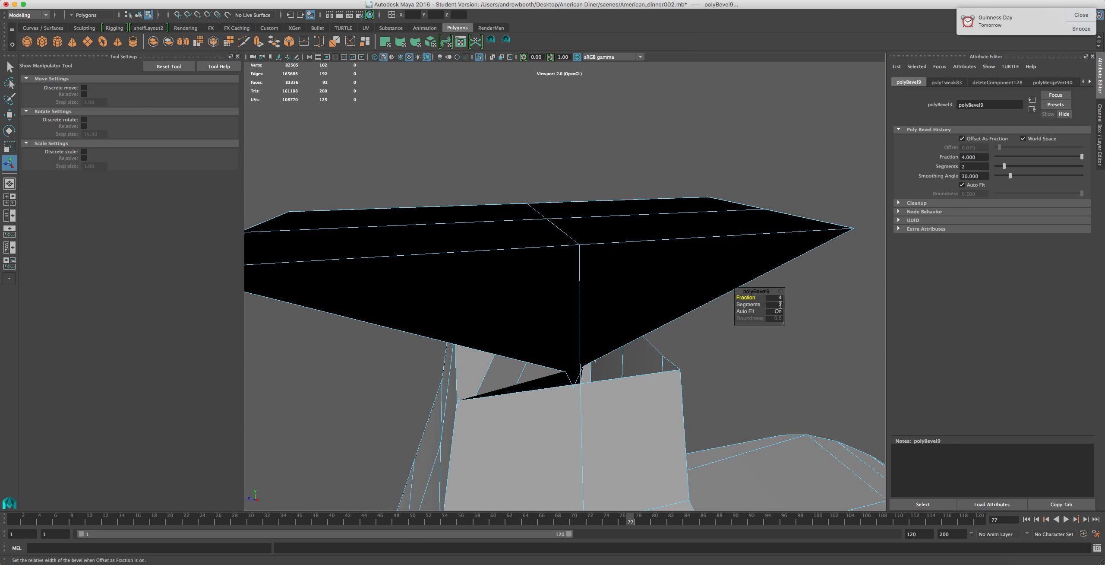
pyautogui.write('0.4')
pyautogui.press('Return')
pyautogui.press('Tab')
pyautogui.write('3')
pyautogui.press('Return')
pyautogui.keyDown('alt'); pyautogui.moveTo(580, 302); pyautogui.dragTo(521, 294); pyautogui.keyUp('alt')
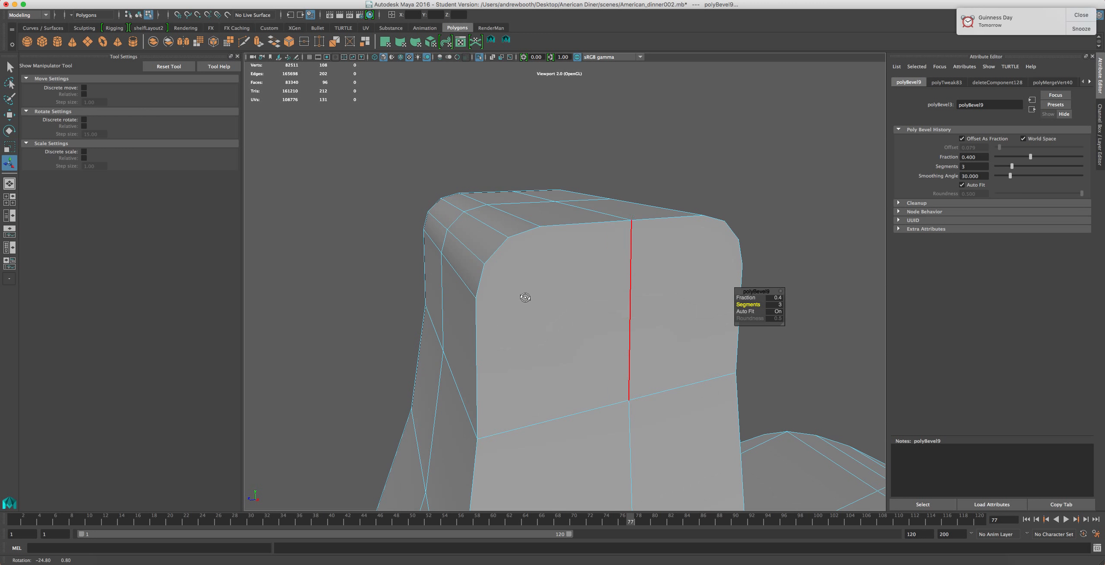
# Raise the column-top bevel's fraction to 0.8, checking the KitchenAid reference image along the way
pyautogui.click(767, 297)
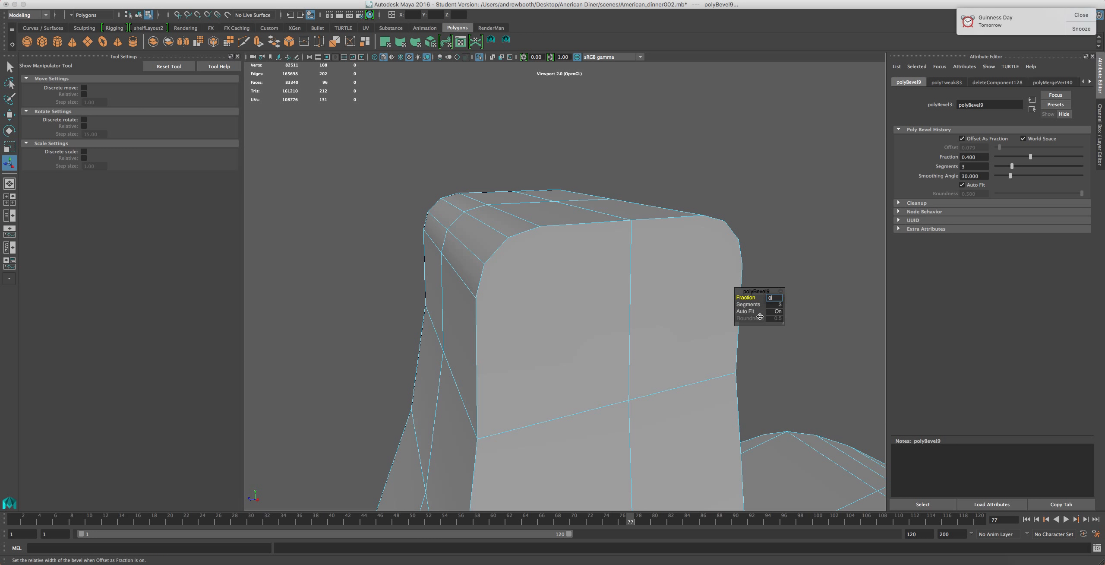
pyautogui.write('0.6')
pyautogui.press('Return')
pyautogui.keyDown('alt'); pyautogui.moveTo(670, 289); pyautogui.dragTo(563, 337); pyautogui.keyUp('alt')
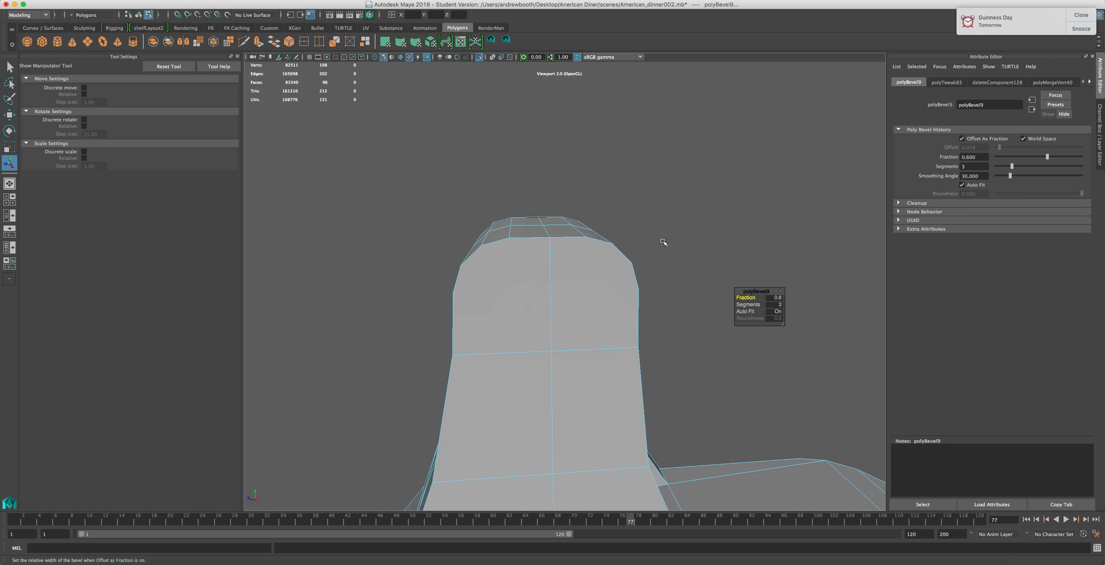
pyautogui.click(805, 557)
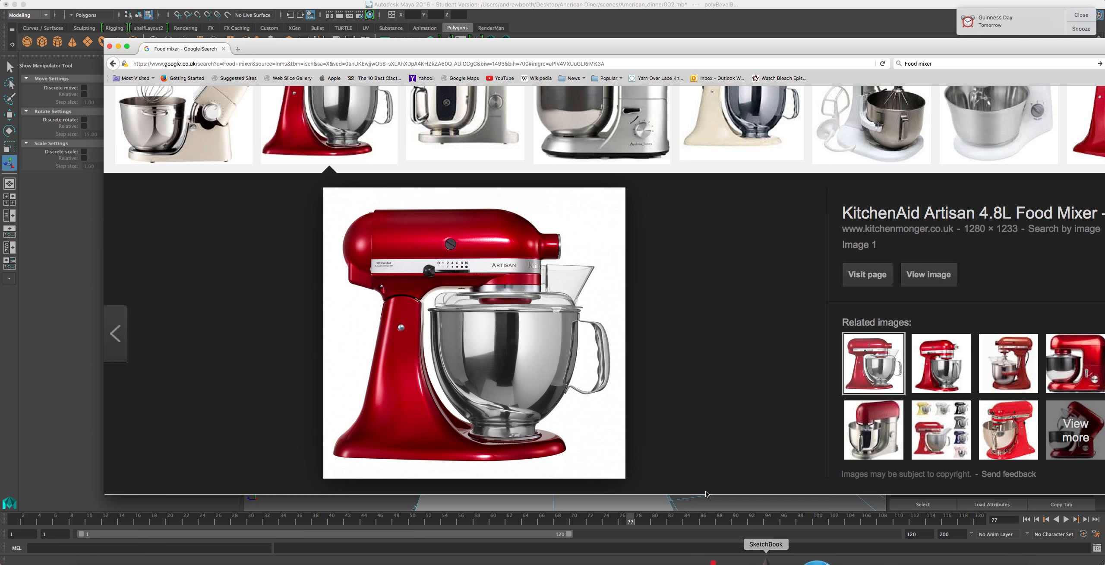
pyautogui.click(654, 16)
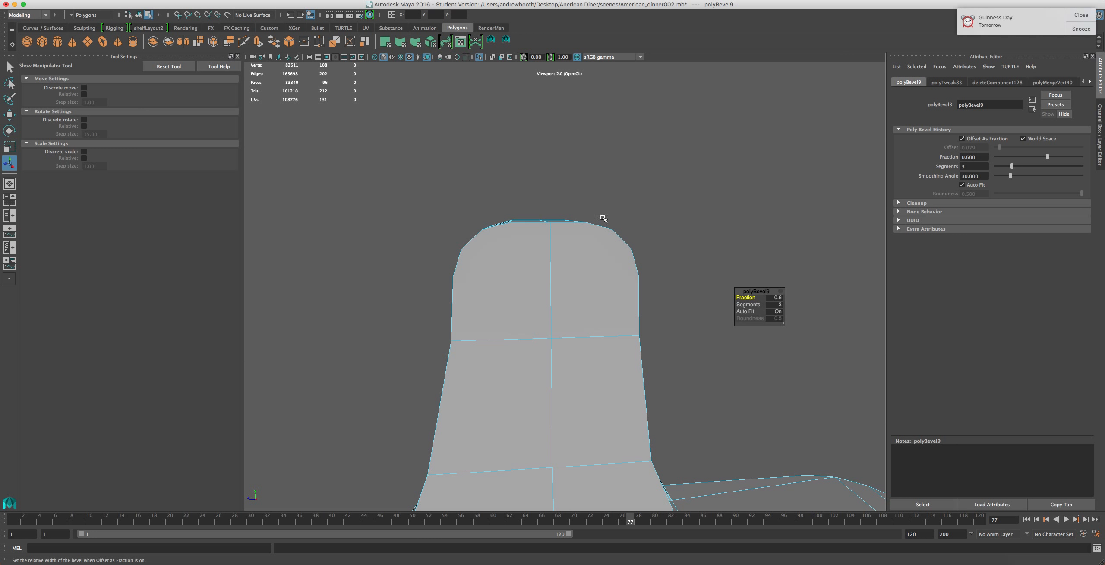
pyautogui.click(770, 298)
pyautogui.write('0.7')
pyautogui.press('Return')
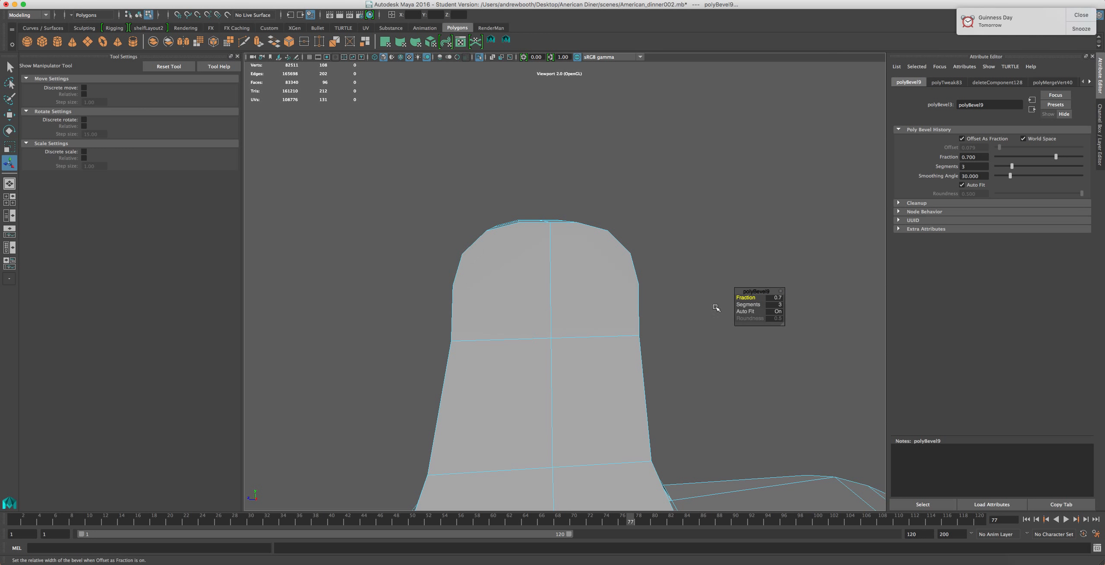
pyautogui.click(774, 298)
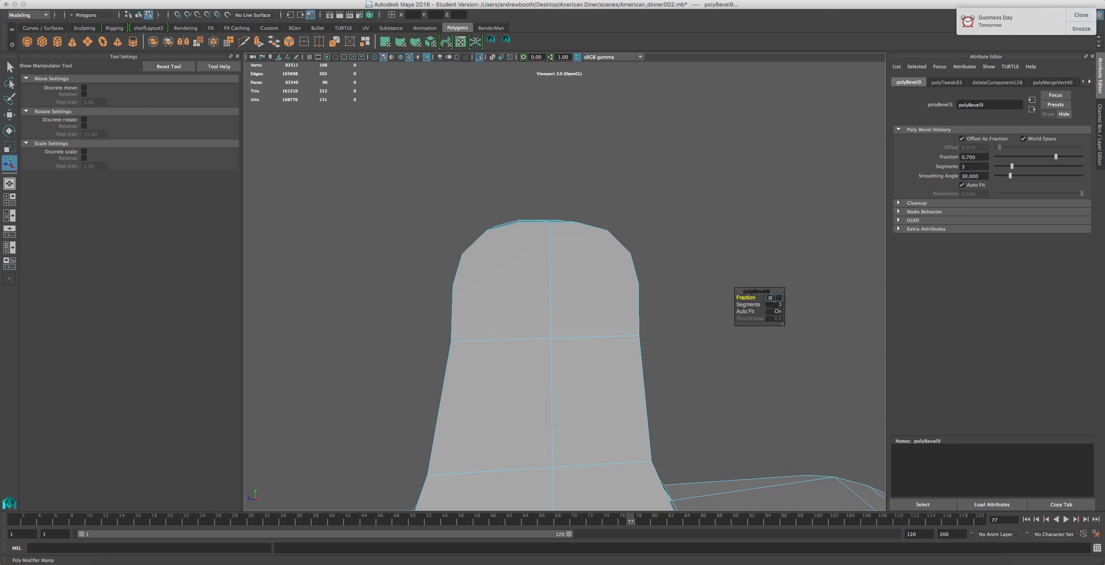
pyautogui.write('0.8')
pyautogui.press('Return')
pyautogui.keyDown('alt'); pyautogui.moveTo(605, 285); pyautogui.dragTo(573, 313); pyautogui.keyUp('alt')
pyautogui.keyDown('alt'); pyautogui.moveTo(579, 379); pyautogui.dragTo(771, 393); pyautogui.keyUp('alt')
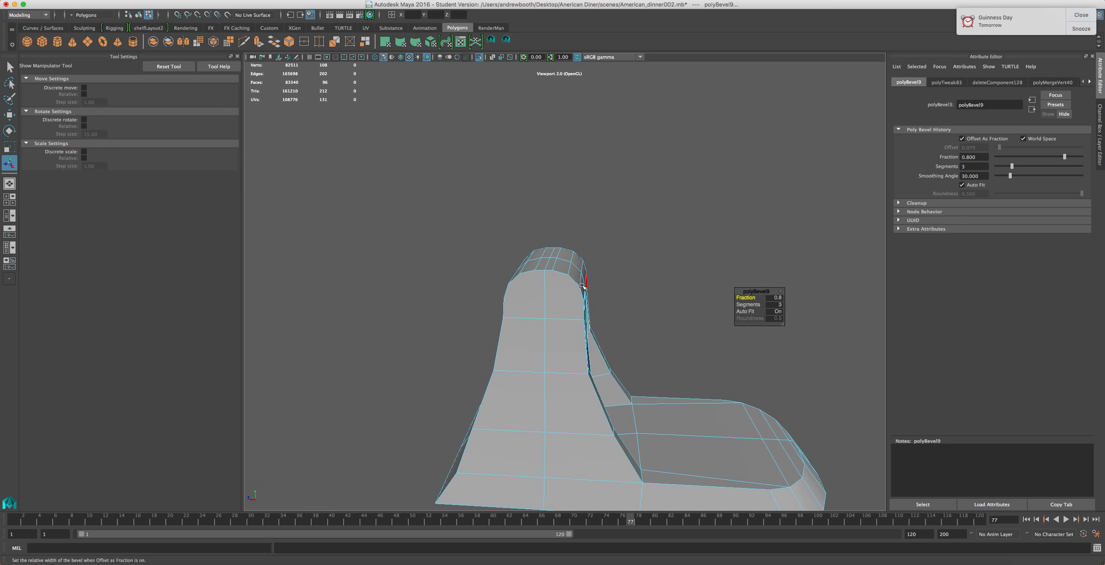
# Delete unwanted edge loops from the column's bevelled top
pyautogui.doubleClick(543, 292)
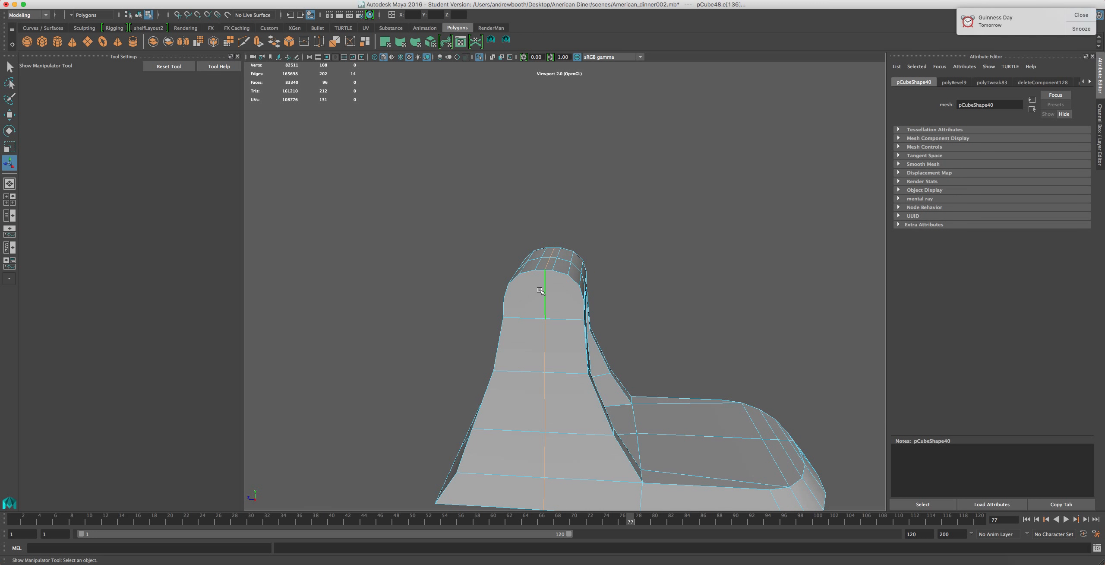
pyautogui.press('Delete')
pyautogui.scroll(-3, 542, 299)
pyautogui.moveTo(569, 362); pyautogui.dragTo(562, 329, button='right')
pyautogui.moveTo(699, 197); pyautogui.dragTo(488, 512)
pyautogui.press('Delete')
pyautogui.scroll(5, 576, 342)
pyautogui.scroll(-4, 574, 340)
pyautogui.scroll(4, 575, 340)
pyautogui.keyDown('alt'); pyautogui.moveTo(562, 278); pyautogui.dragTo(360, 262); pyautogui.keyUp('alt')
pyautogui.keyDown('alt'); pyautogui.moveTo(587, 242); pyautogui.dragTo(626, 280); pyautogui.keyUp('alt')
pyautogui.moveTo(656, 292); pyautogui.dragTo(652, 252, button='right')
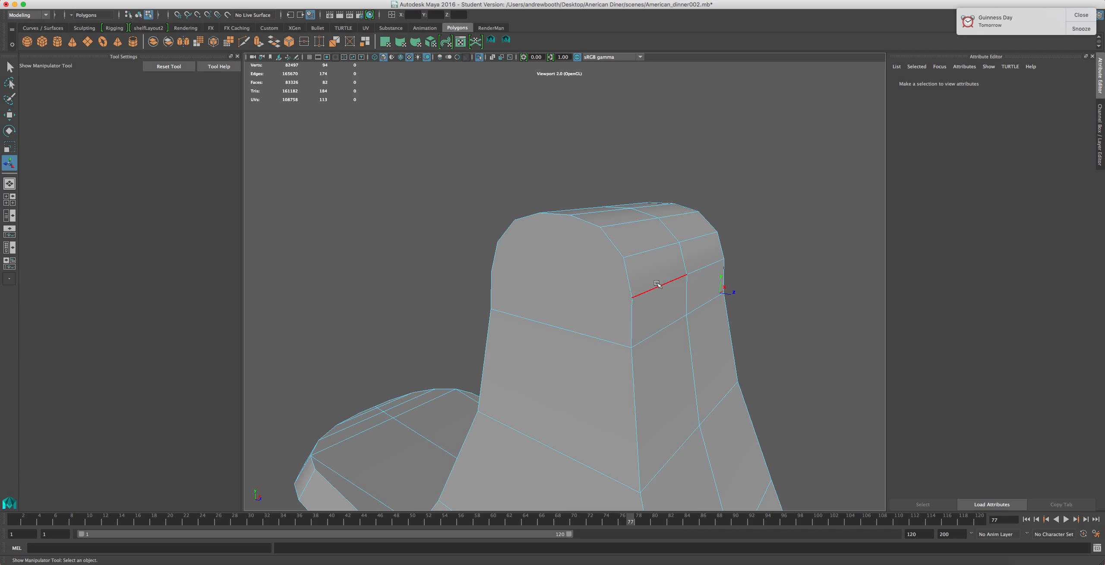
pyautogui.click(657, 283)
pyautogui.keyDown('shift'); pyautogui.click(692, 241); pyautogui.keyUp('shift')
pyautogui.keyDown('shift'); pyautogui.click(649, 251); pyautogui.keyUp('shift')
pyautogui.keyDown('shift'); pyautogui.click(678, 215); pyautogui.keyUp('shift')
pyautogui.keyDown('shift'); pyautogui.click(630, 222); pyautogui.keyUp('shift')
pyautogui.keyDown('shift'); pyautogui.click(652, 203); pyautogui.keyUp('shift')
pyautogui.press('super+z')
pyautogui.keyDown('shift'); pyautogui.click(651, 207); pyautogui.keyUp('shift')
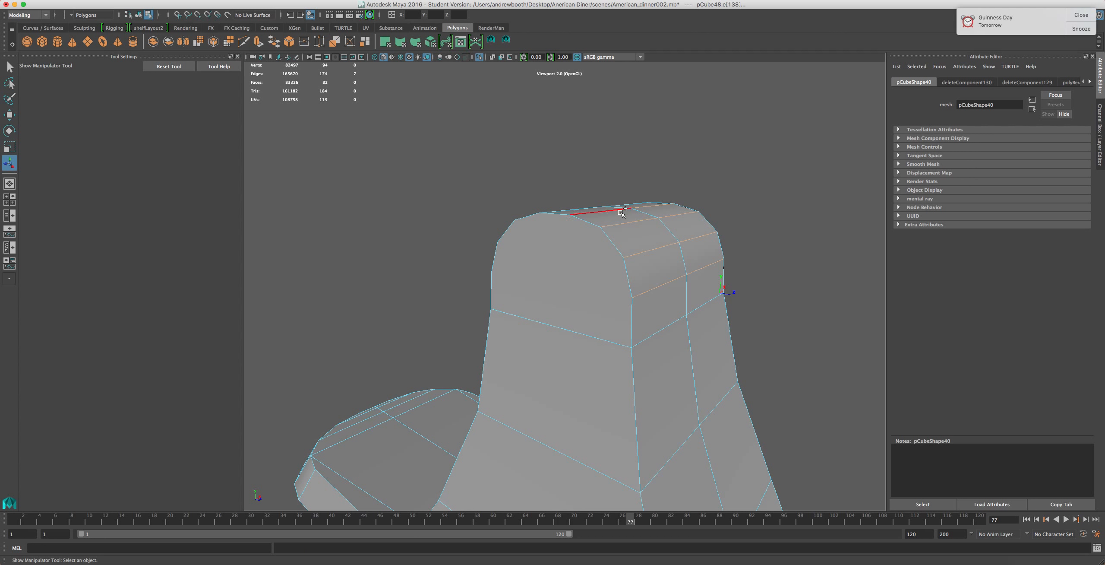
pyautogui.moveTo(615, 218)
pyautogui.keyDown('alt'); pyautogui.mouseDown()
pyautogui.moveTo(635, 242)
pyautogui.moveTo(609, 211)
pyautogui.mouseUp(); pyautogui.keyUp('alt')
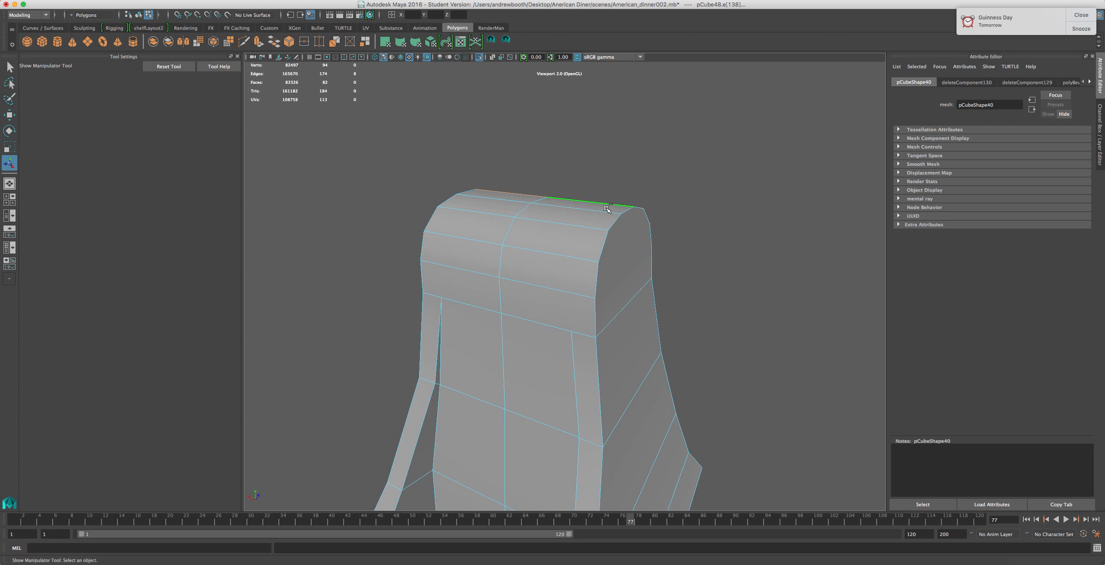
pyautogui.press('super+z')
# Select the edges across the column's rounded top and scale them to reshape the top
pyautogui.keyDown('shift'); pyautogui.click(554, 208); pyautogui.keyUp('shift')
pyautogui.keyDown('shift'); pyautogui.click(497, 202); pyautogui.keyUp('shift')
pyautogui.keyDown('shift'); pyautogui.click(479, 219); pyautogui.keyUp('shift')
pyautogui.keyDown('shift'); pyautogui.click(527, 231); pyautogui.keyUp('shift')
pyautogui.keyDown('shift'); pyautogui.click(540, 246); pyautogui.keyUp('shift')
pyautogui.keyDown('shift'); pyautogui.click(486, 254); pyautogui.keyUp('shift')
pyautogui.keyDown('shift'); pyautogui.click(470, 279); pyautogui.keyUp('shift')
pyautogui.press('r')
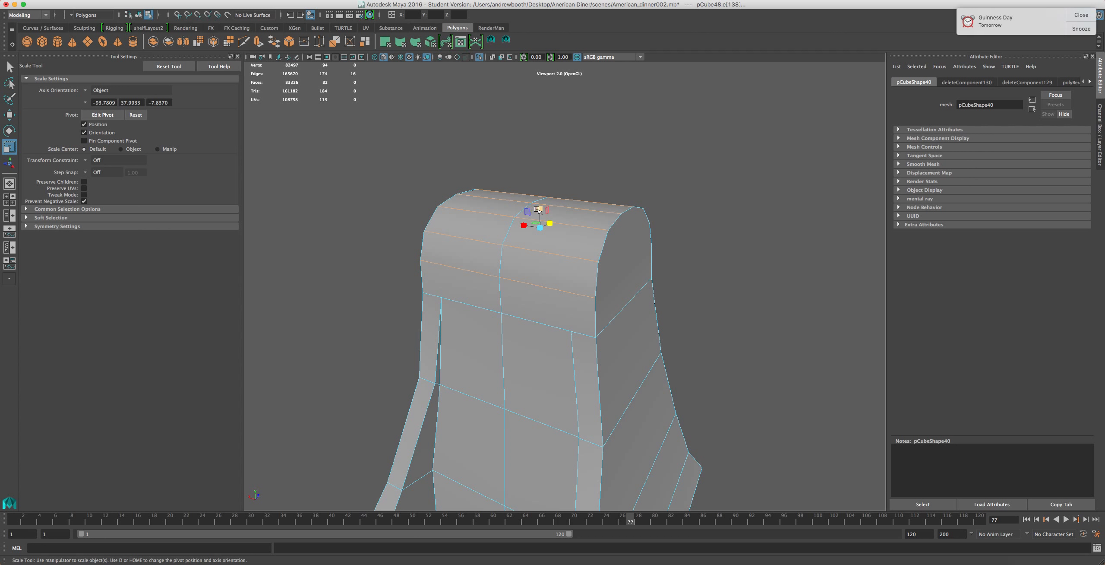
pyautogui.moveTo(540, 206); pyautogui.dragTo(538, 216)
pyautogui.keyDown('alt'); pyautogui.moveTo(552, 250); pyautogui.dragTo(506, 258); pyautogui.keyUp('alt')
pyautogui.moveTo(611, 235); pyautogui.dragTo(611, 234)
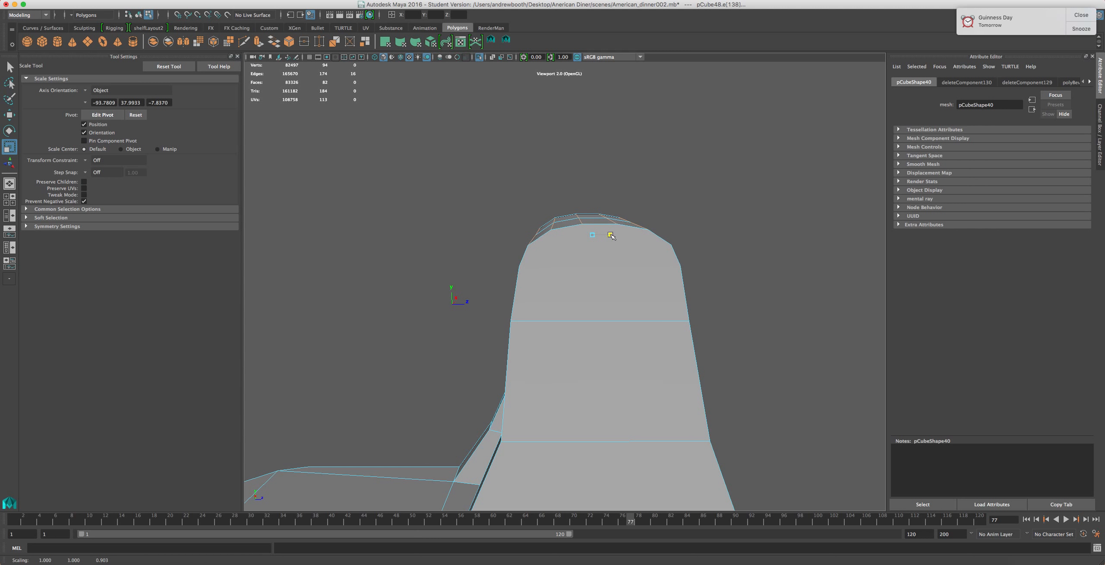
pyautogui.keyDown('alt'); pyautogui.moveTo(572, 291); pyautogui.dragTo(754, 271); pyautogui.keyUp('alt')
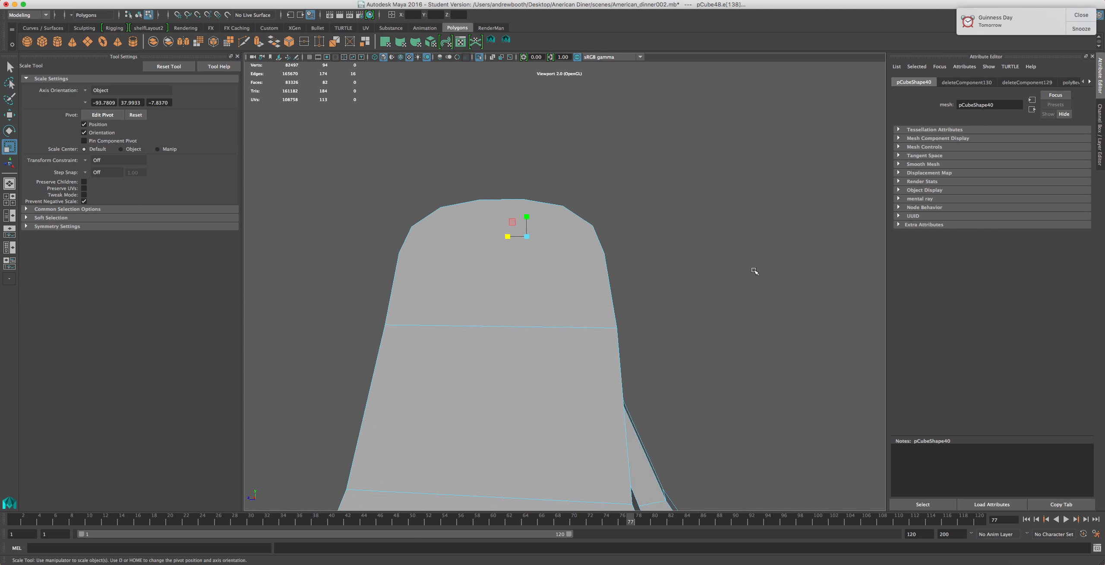
pyautogui.moveTo(528, 228)
pyautogui.keyDown('alt'); pyautogui.mouseDown()
pyautogui.moveTo(589, 335)
pyautogui.moveTo(463, 353)
pyautogui.moveTo(410, 343)
pyautogui.moveTo(491, 316)
pyautogui.mouseUp(); pyautogui.keyUp('alt')
# Check the KitchenAid reference again and scale the column's top edges further
pyautogui.click(801, 561)
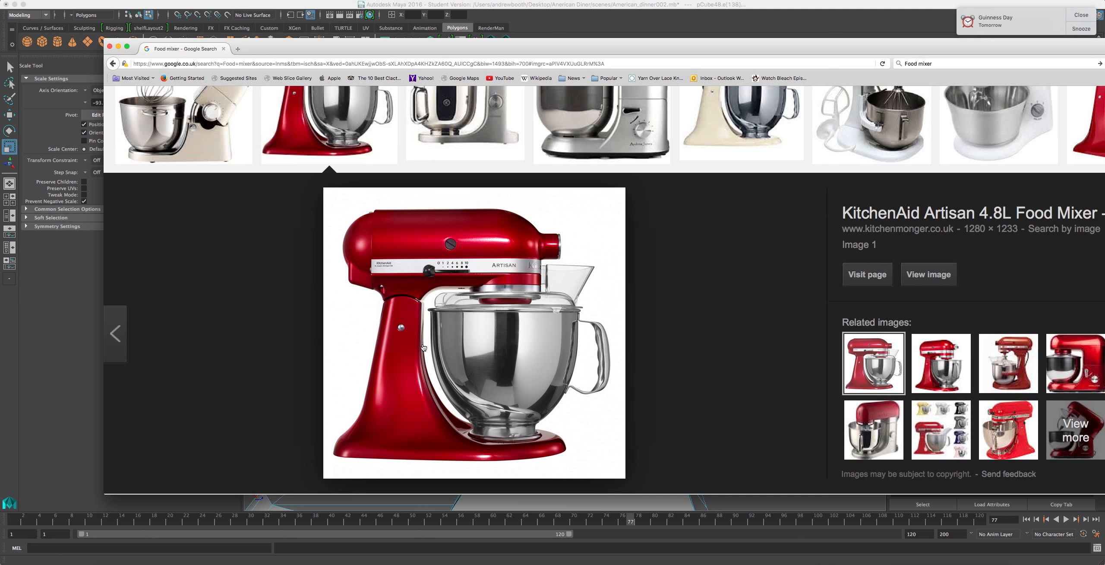
pyautogui.press('super+Tab')
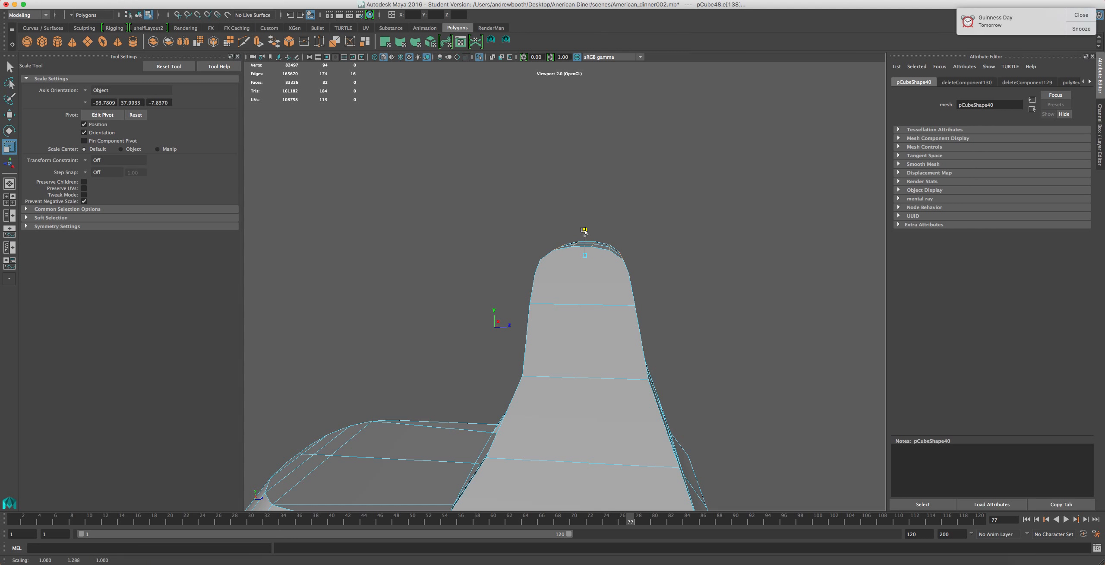
pyautogui.scroll(2, 591, 257)
pyautogui.moveTo(592, 266)
pyautogui.keyDown('alt'); pyautogui.mouseDown()
pyautogui.moveTo(613, 276)
pyautogui.moveTo(596, 279)
pyautogui.mouseUp(); pyautogui.keyUp('alt')
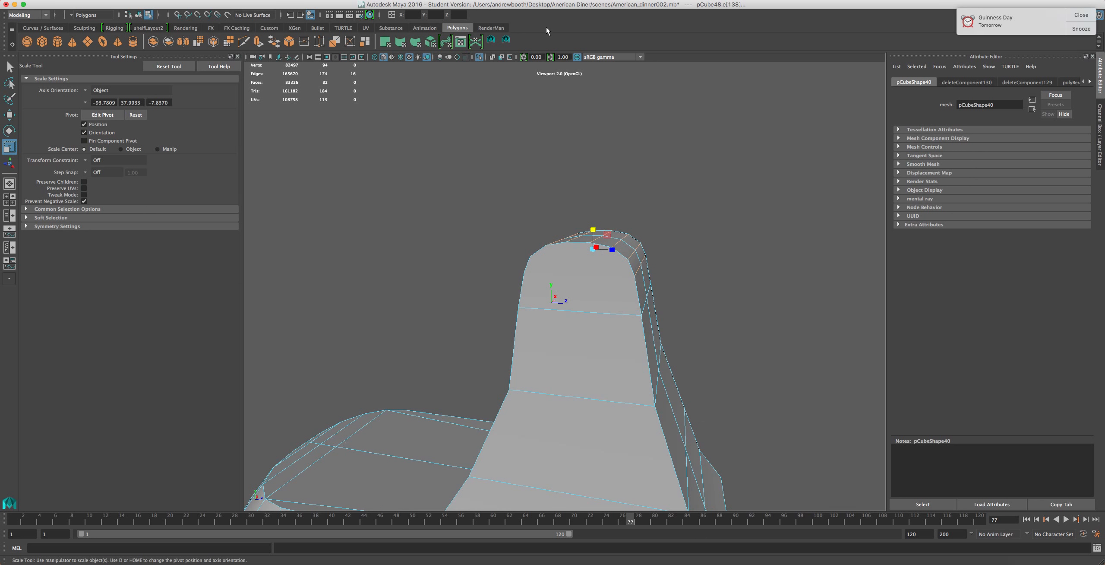
# Split the column's face with a new horizontal edge just below the rounded top using Split Polygon
pyautogui.click(506, 41)
pyautogui.click(634, 275)
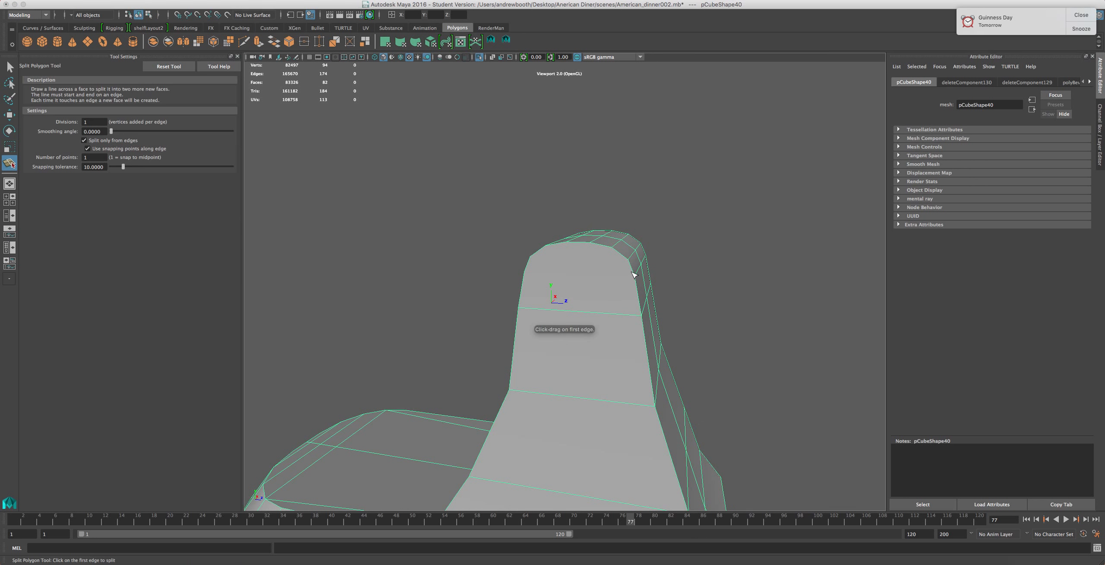
pyautogui.click(524, 272)
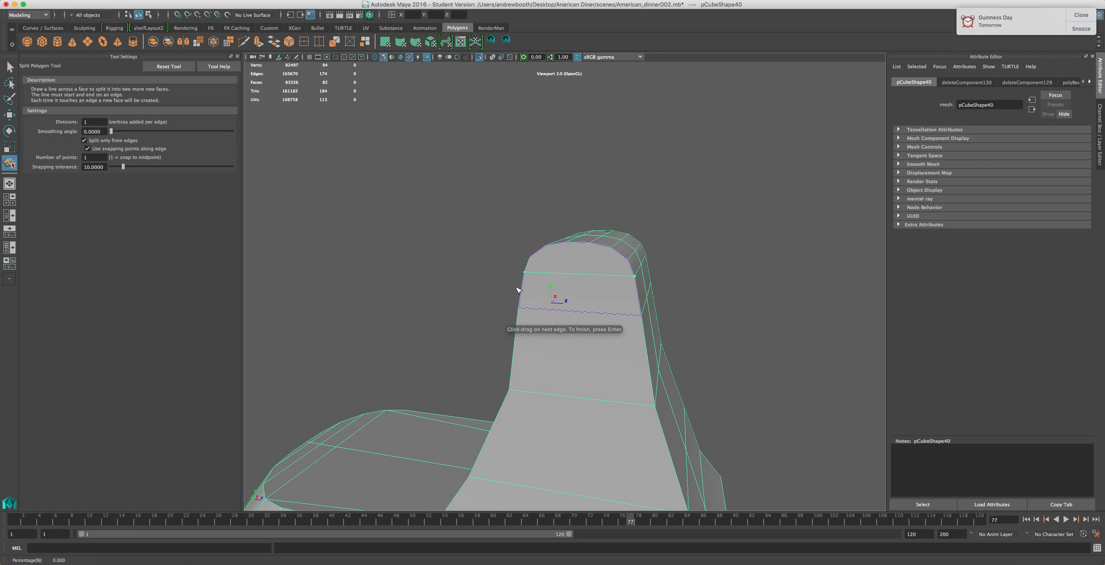
pyautogui.press('Return')
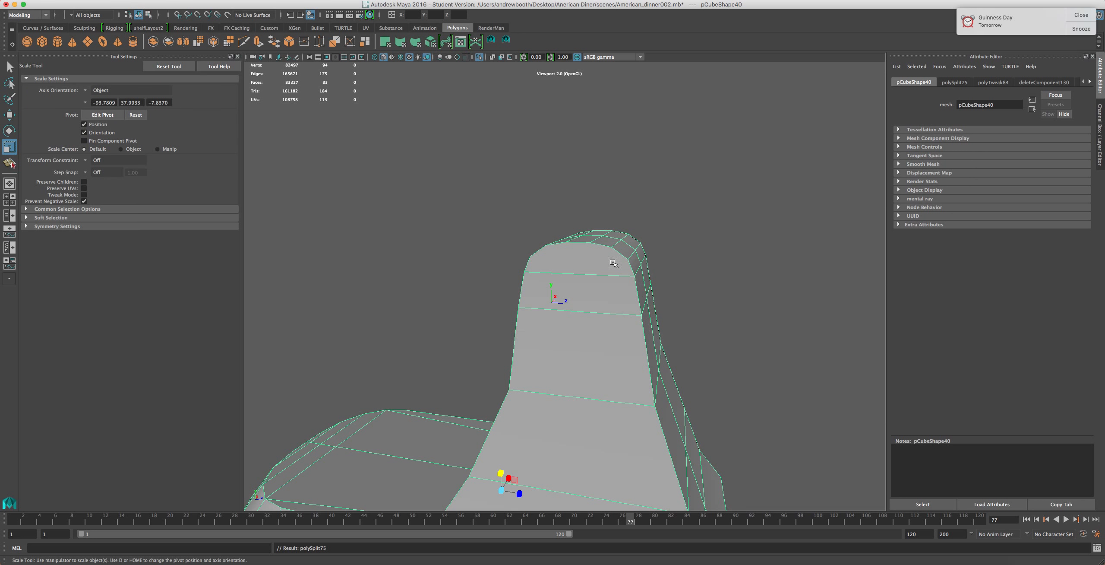
# Add further horizontal splits on the column's sides below the rounded top
pyautogui.press('y')
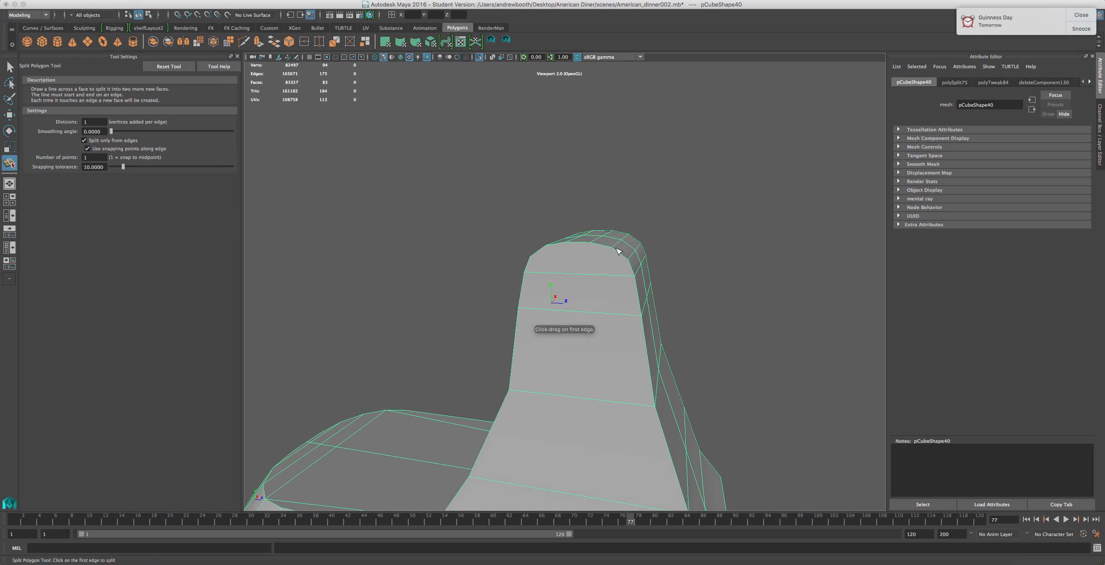
pyautogui.click(599, 250)
pyautogui.moveTo(585, 249); pyautogui.dragTo(542, 254)
pyautogui.press('r')
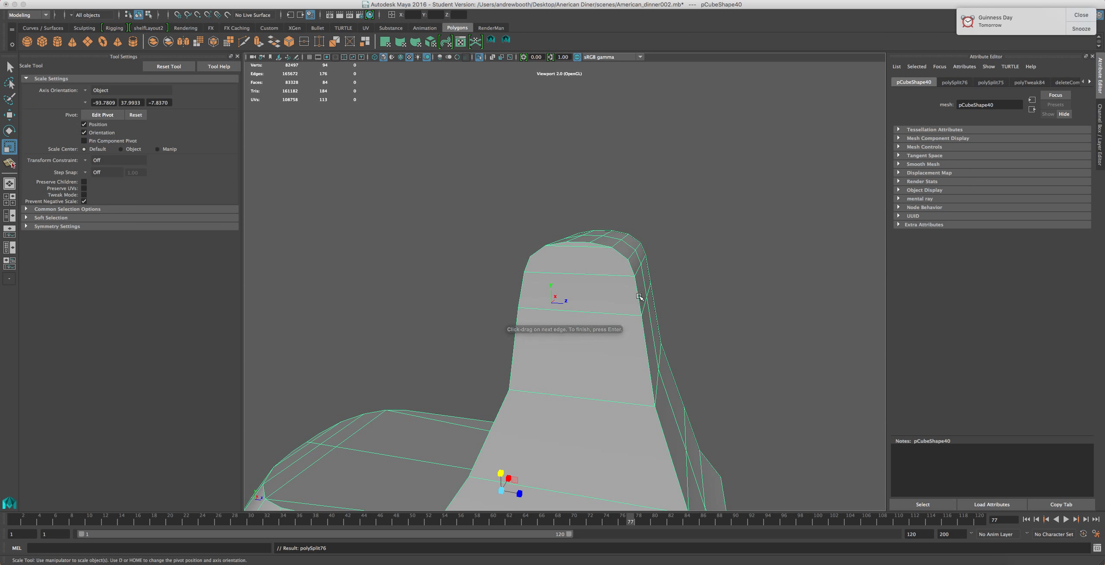
pyautogui.press('y')
pyautogui.moveTo(624, 254); pyautogui.dragTo(628, 259)
pyautogui.press('r')
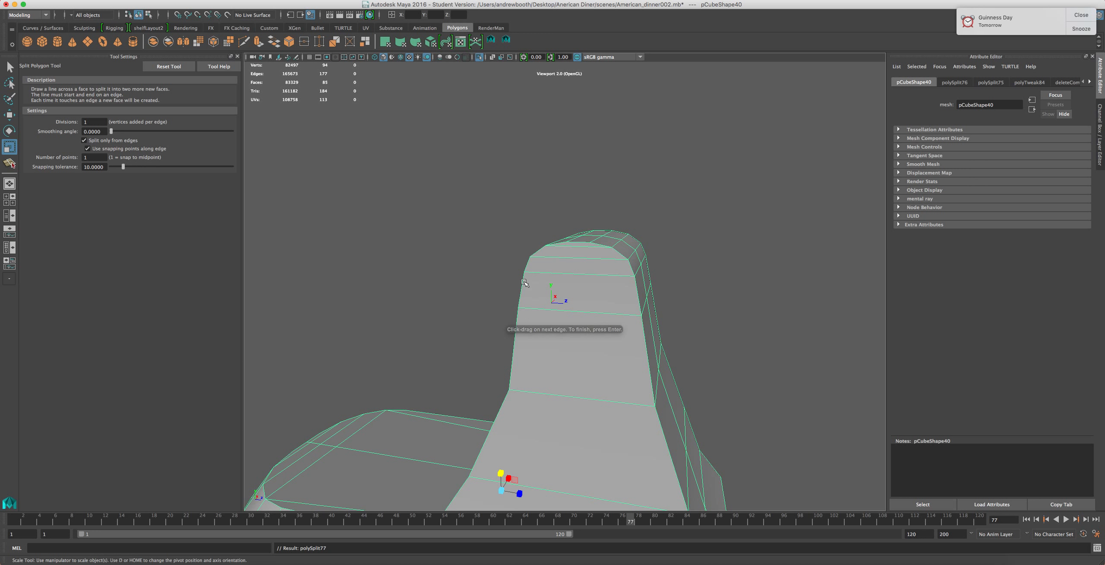
pyautogui.keyDown('alt'); pyautogui.moveTo(490, 288); pyautogui.dragTo(706, 305); pyautogui.keyUp('alt')
# Add three horizontal splits across the column's other face near the rounded top
pyautogui.press('y')
pyautogui.keyDown('alt'); pyautogui.moveTo(663, 354); pyautogui.dragTo(635, 323); pyautogui.keyUp('alt')
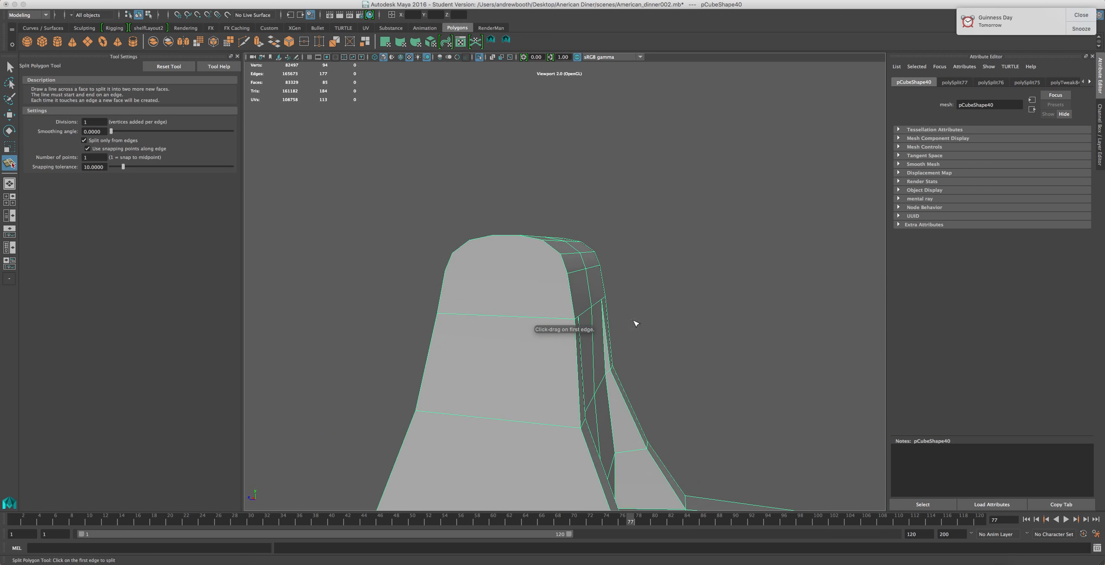
pyautogui.click(567, 272)
pyautogui.click(444, 270)
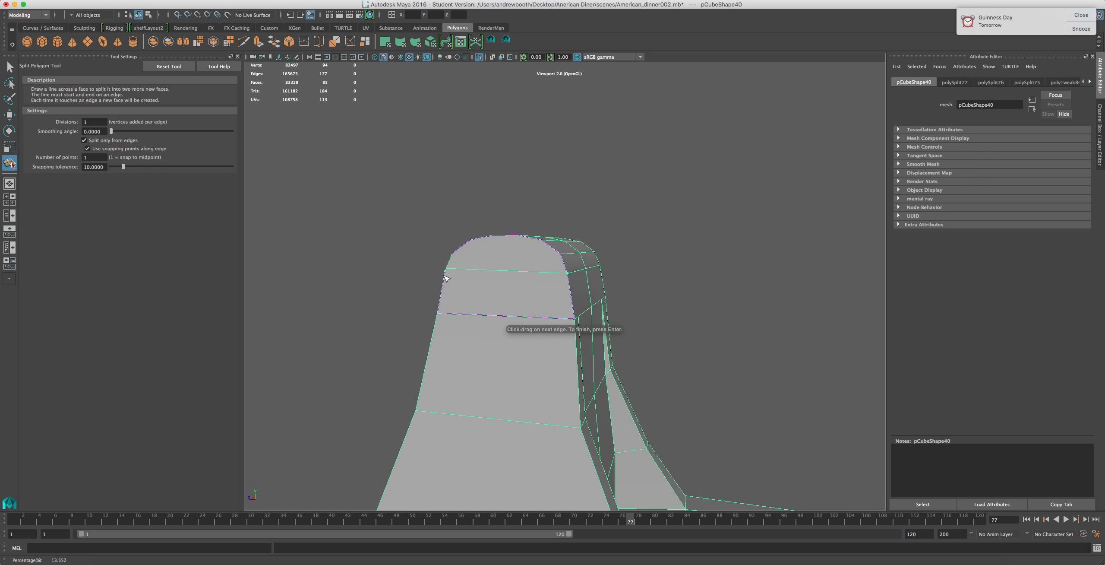
pyautogui.press('Return')
pyautogui.click(560, 253)
pyautogui.click(452, 253)
pyautogui.press('Return')
pyautogui.click(542, 239)
pyautogui.press('Return')
pyautogui.press('r')
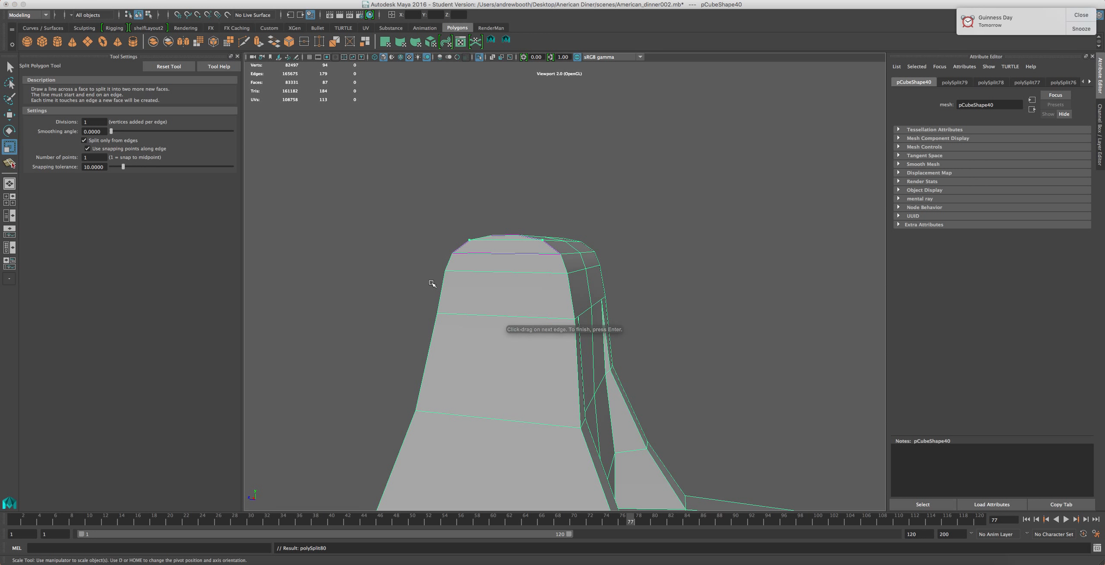
# Compare the column's shape with the KitchenAid reference image
pyautogui.keyDown('alt'); pyautogui.moveTo(444, 297); pyautogui.dragTo(564, 299); pyautogui.keyUp('alt')
pyautogui.click(803, 557)
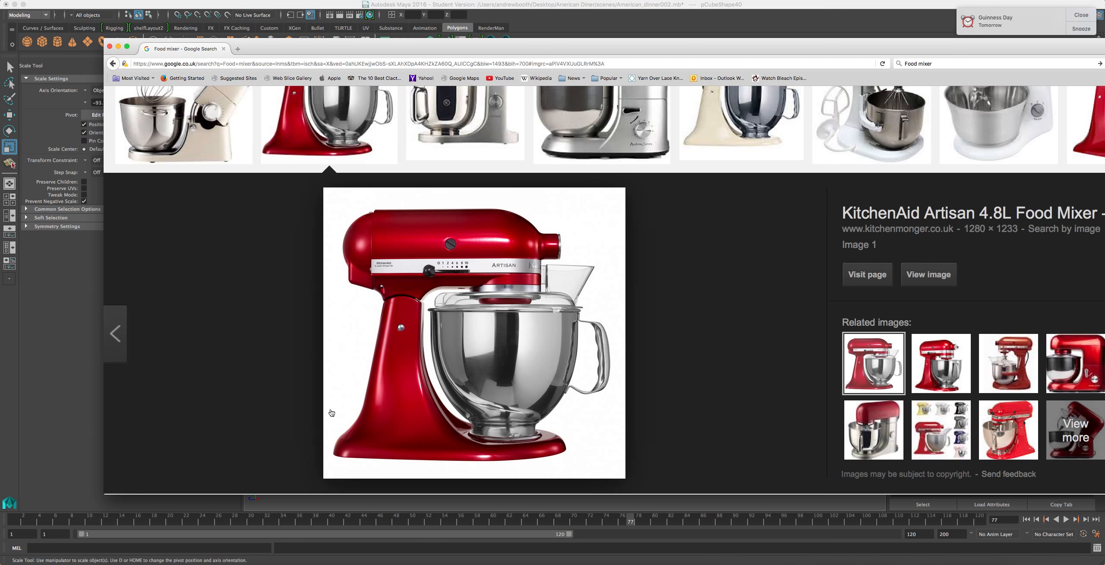
pyautogui.click(547, 38)
pyautogui.moveTo(548, 316); pyautogui.dragTo(548, 268, button='right')
pyautogui.scroll(5, 552, 271)
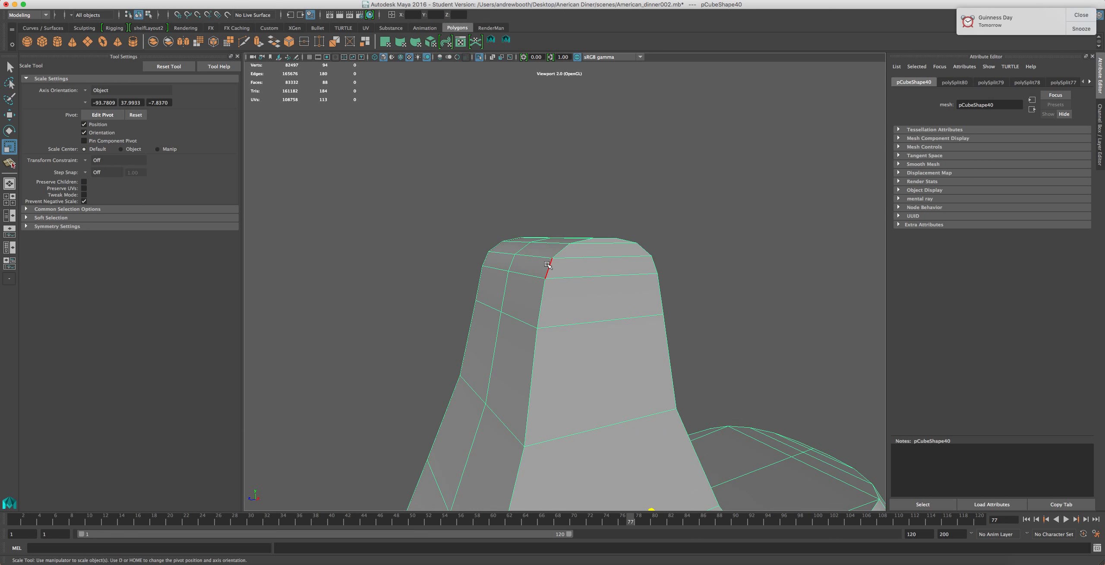
# Select the vertical corner edges running up the column's sides
pyautogui.click(548, 266)
pyautogui.keyDown('shift'); pyautogui.click(542, 302); pyautogui.keyUp('shift')
pyautogui.keyDown('shift'); pyautogui.click(531, 387); pyautogui.keyUp('shift')
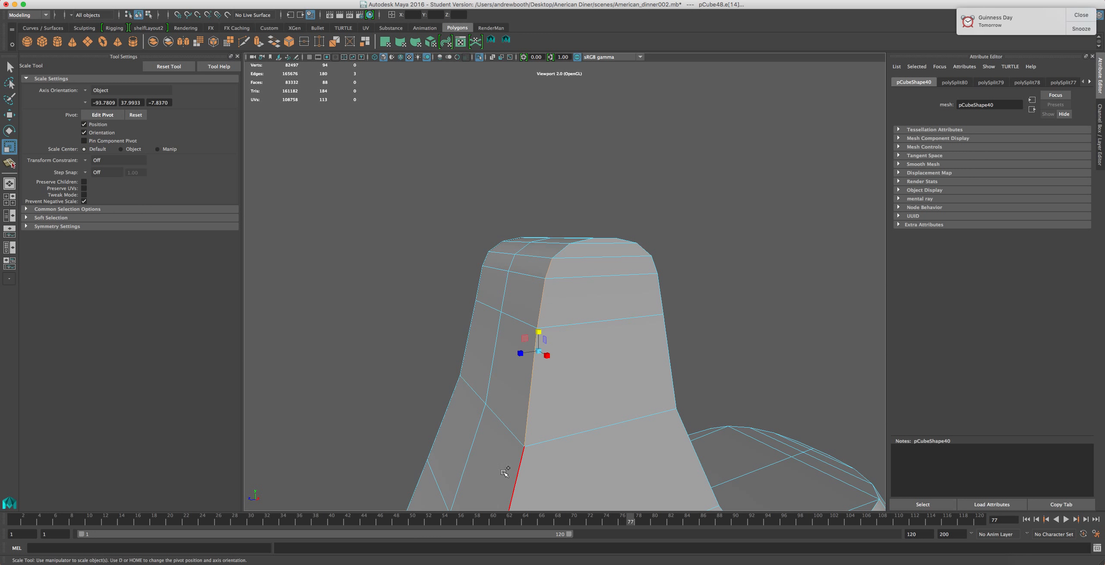
pyautogui.scroll(-3, 509, 464)
pyautogui.keyDown('shift'); pyautogui.click(518, 475); pyautogui.keyUp('shift')
pyautogui.scroll(-2, 514, 486)
pyautogui.keyDown('shift'); pyautogui.click(514, 478); pyautogui.keyUp('shift')
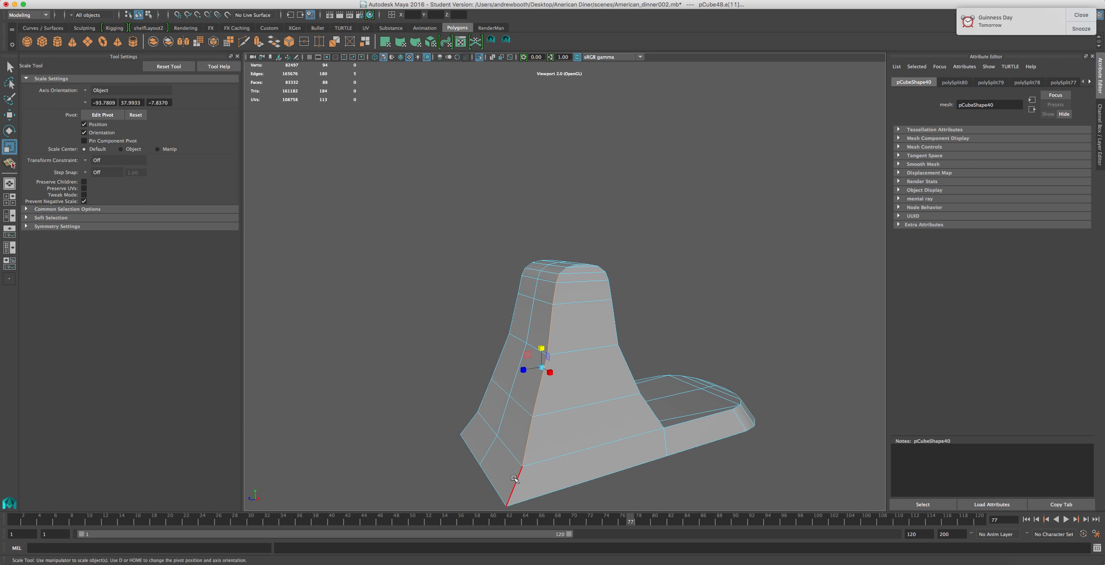
pyautogui.keyDown('shift'); pyautogui.click(514, 485); pyautogui.keyUp('shift')
pyautogui.keyDown('alt'); pyautogui.moveTo(486, 466); pyautogui.dragTo(555, 452); pyautogui.keyUp('alt')
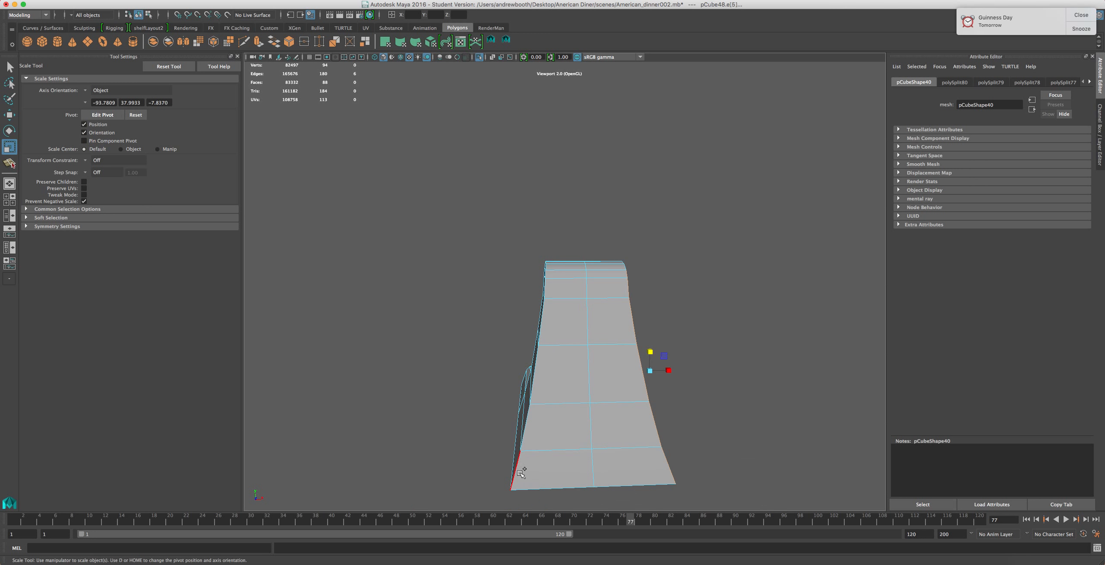
pyautogui.keyDown('shift'); pyautogui.click(527, 417); pyautogui.keyUp('shift')
pyautogui.keyDown('alt'); pyautogui.moveTo(473, 372); pyautogui.dragTo(567, 297); pyautogui.keyUp('alt')
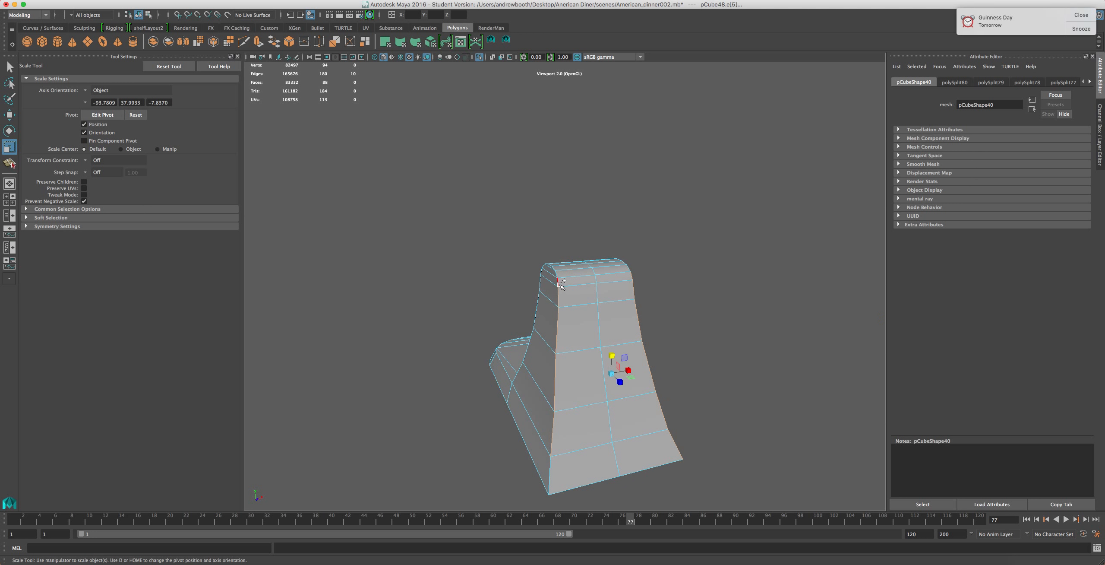
pyautogui.keyDown('alt'); pyautogui.moveTo(509, 330); pyautogui.dragTo(583, 291); pyautogui.keyUp('alt')
pyautogui.keyDown('shift'); pyautogui.click(582, 290); pyautogui.keyUp('shift')
pyautogui.keyDown('shift'); pyautogui.click(585, 312); pyautogui.keyUp('shift')
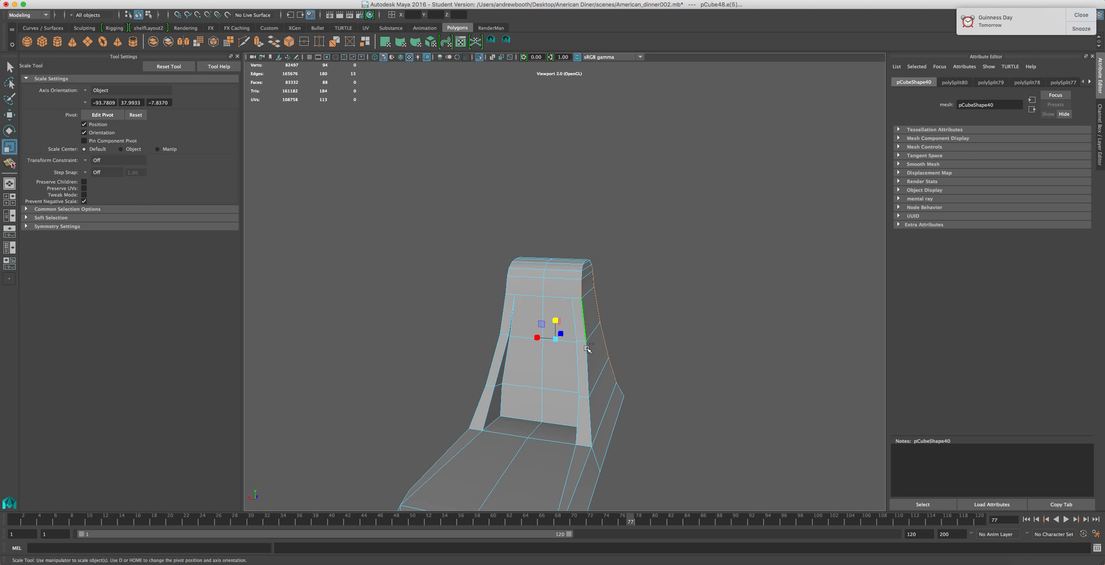
pyautogui.keyDown('shift'); pyautogui.click(587, 373); pyautogui.keyUp('shift')
pyautogui.press('z')
pyautogui.press('z')
# Try beveling the selected corner edges of the column
pyautogui.click(233, 0)
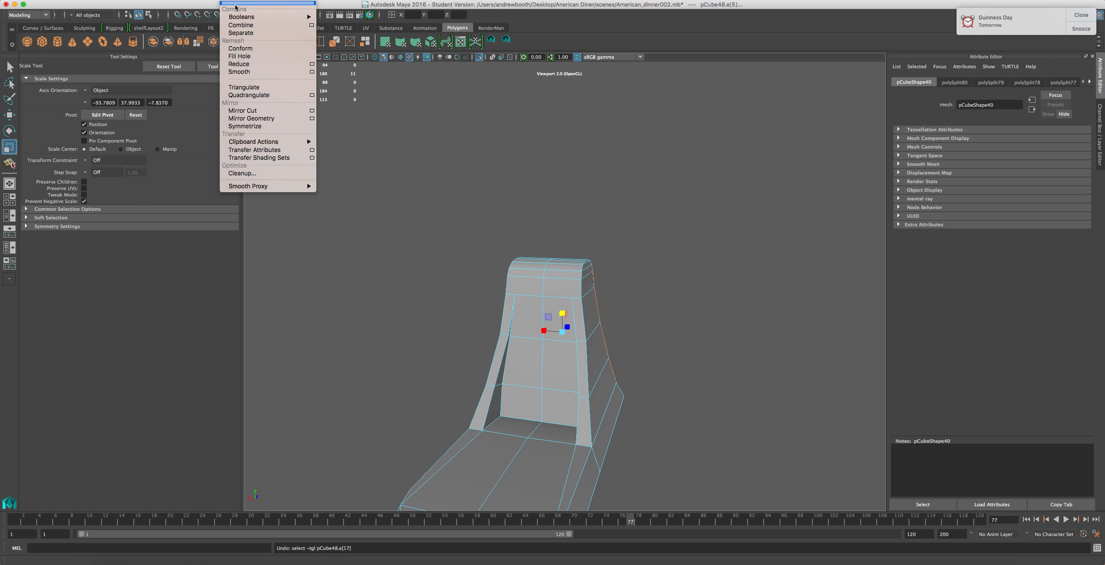
pyautogui.moveTo(251, 0)
pyautogui.click(259, 24)
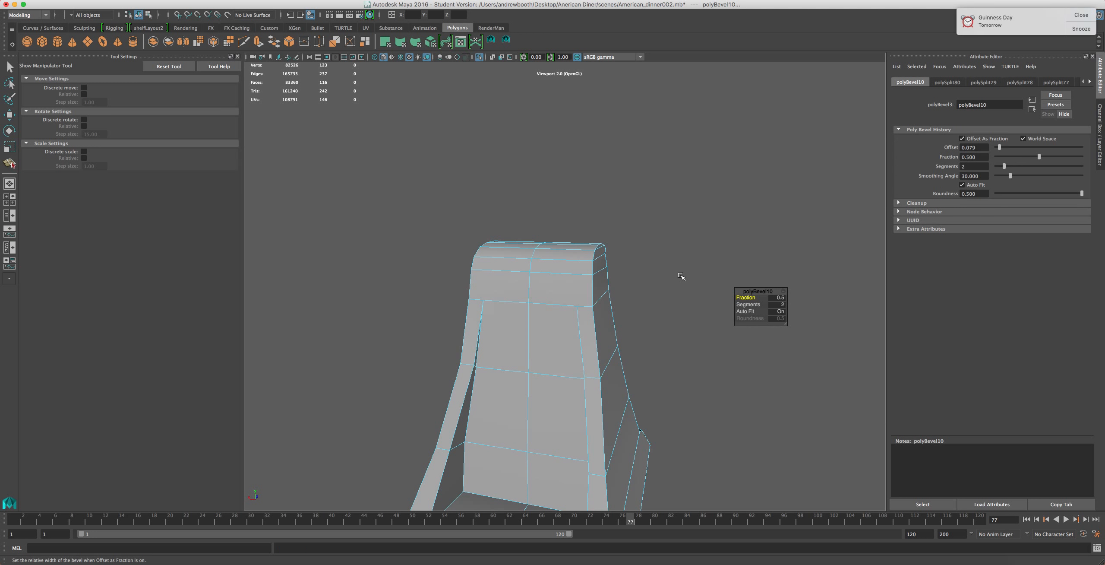
pyautogui.keyDown('alt'); pyautogui.moveTo(673, 277); pyautogui.dragTo(535, 300); pyautogui.keyUp('alt')
pyautogui.keyDown('alt'); pyautogui.moveTo(536, 300); pyautogui.dragTo(488, 134, button='middle'); pyautogui.keyUp('alt')
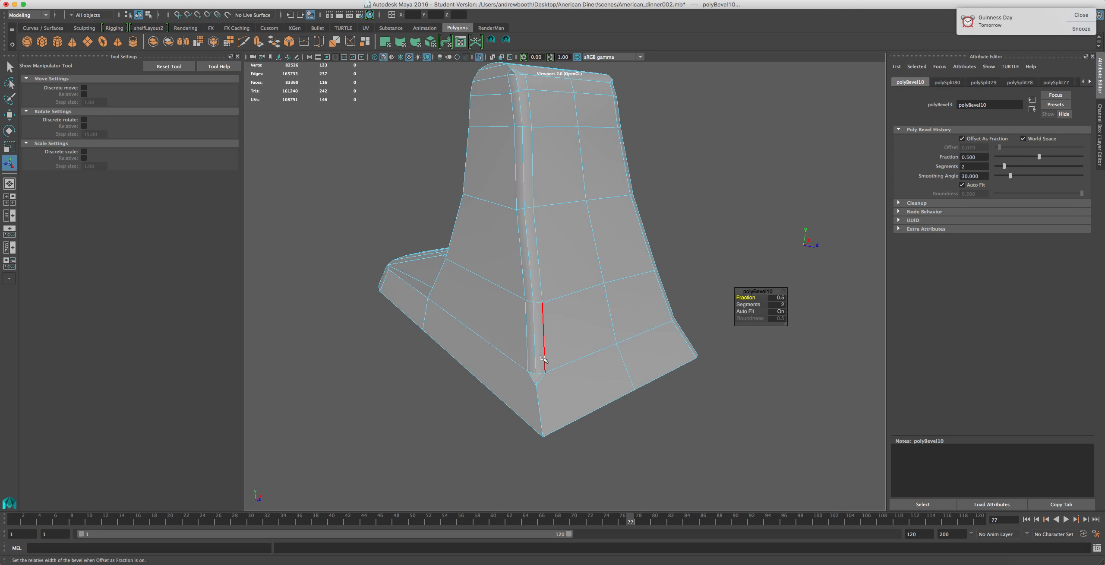
pyautogui.hotkey('ctrl', 'z')
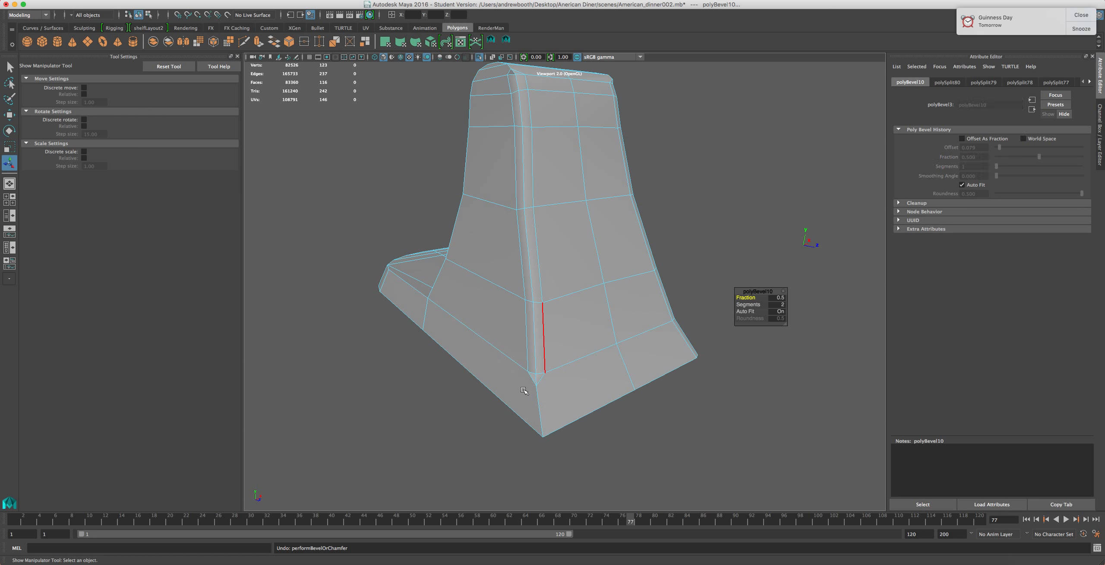
# Bevel the column's front vertical corner edge
pyautogui.keyDown('shift'); pyautogui.click(545, 408); pyautogui.keyUp('shift')
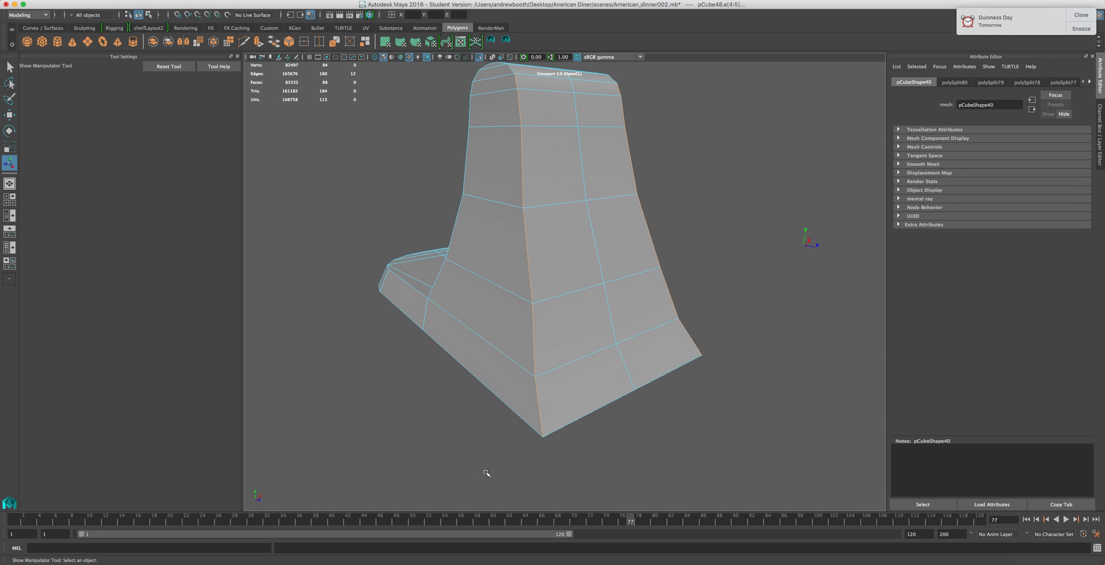
pyautogui.hotkey('ctrl', 'b')
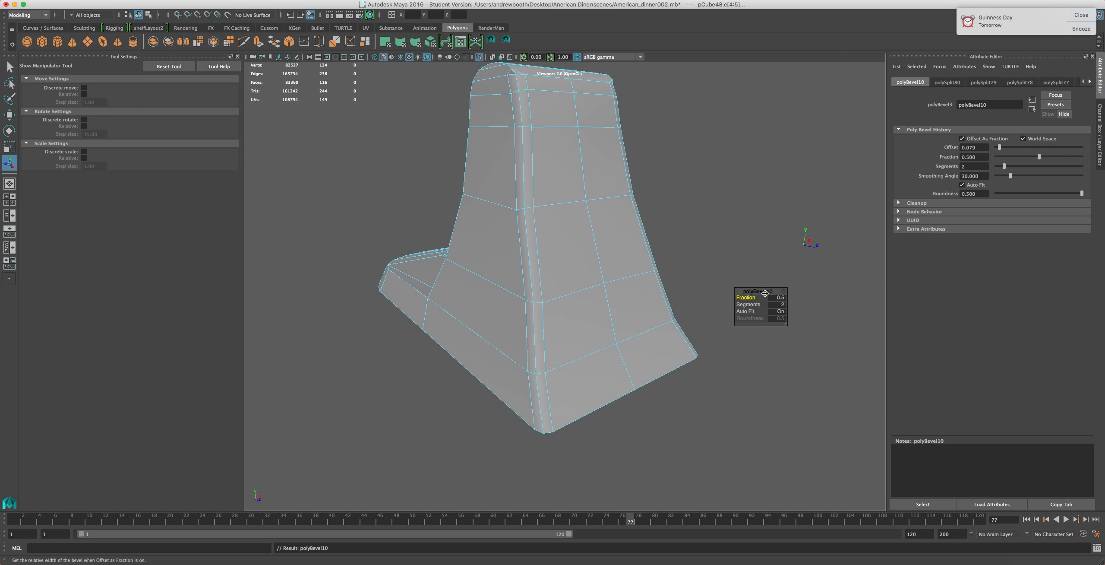
# Set the bevel to 3 segments with a fraction of 1
pyautogui.scroll(2, 751, 256)
pyautogui.keyDown('alt'); pyautogui.moveTo(558, 196); pyautogui.dragTo(532, 390, button='middle'); pyautogui.keyUp('alt')
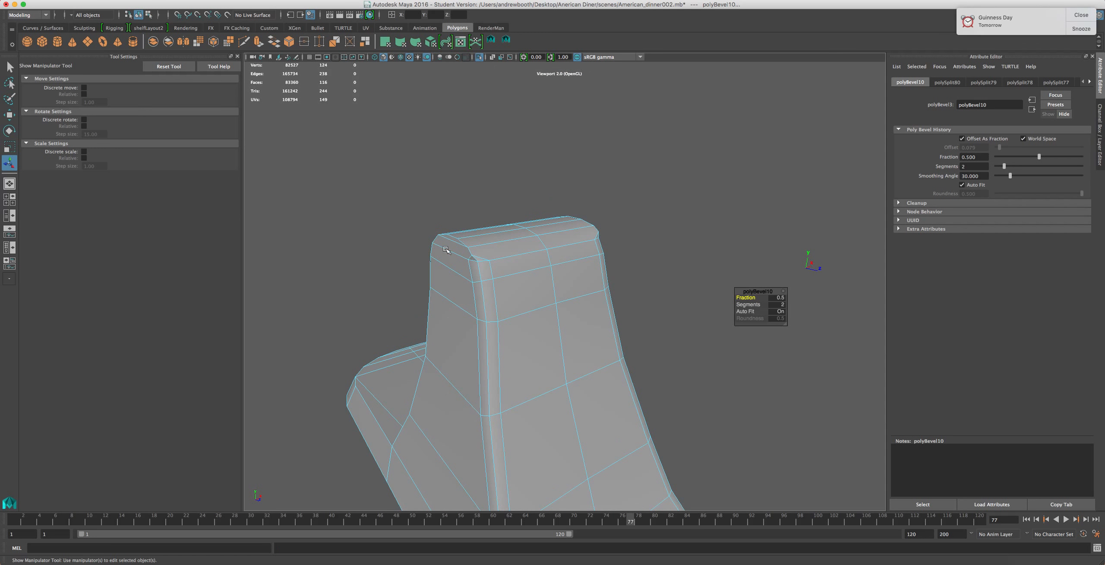
pyautogui.keyDown('alt'); pyautogui.moveTo(573, 330); pyautogui.dragTo(480, 359); pyautogui.keyUp('alt')
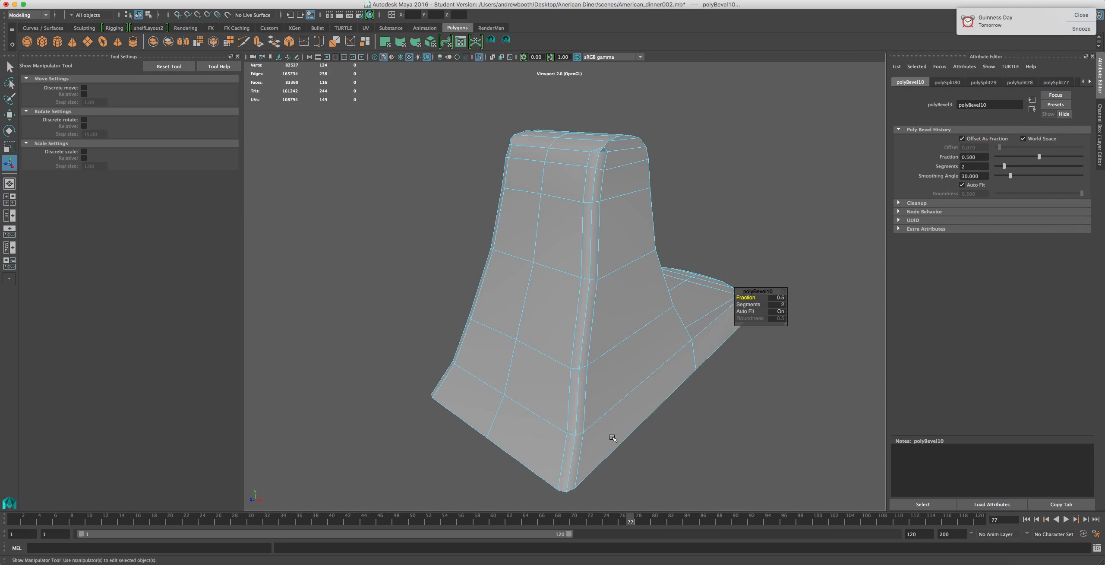
pyautogui.click(778, 304)
pyautogui.press('Return')
pyautogui.click(781, 297)
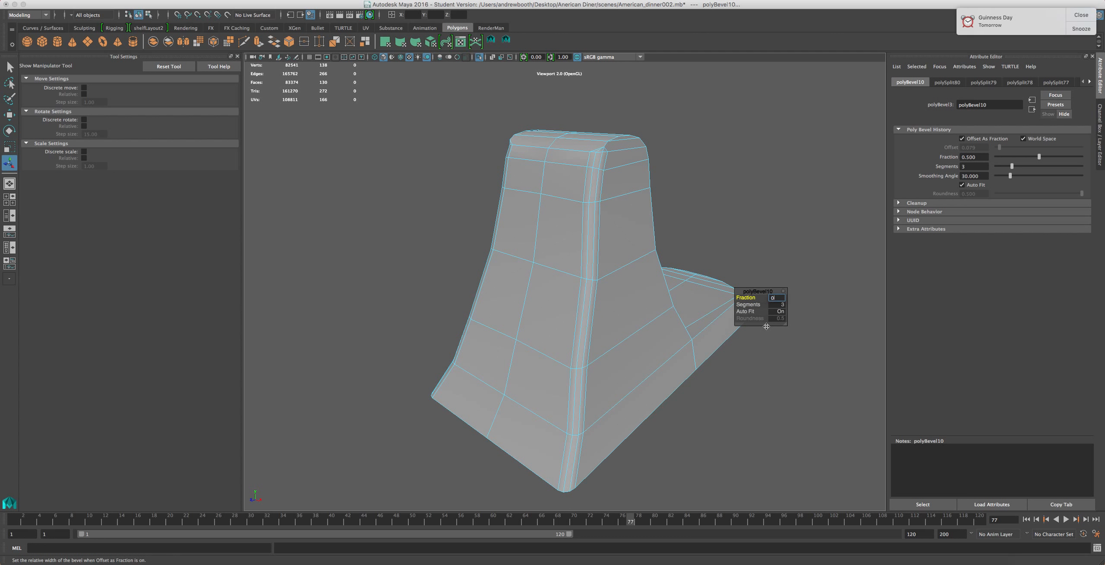
pyautogui.press('Return')
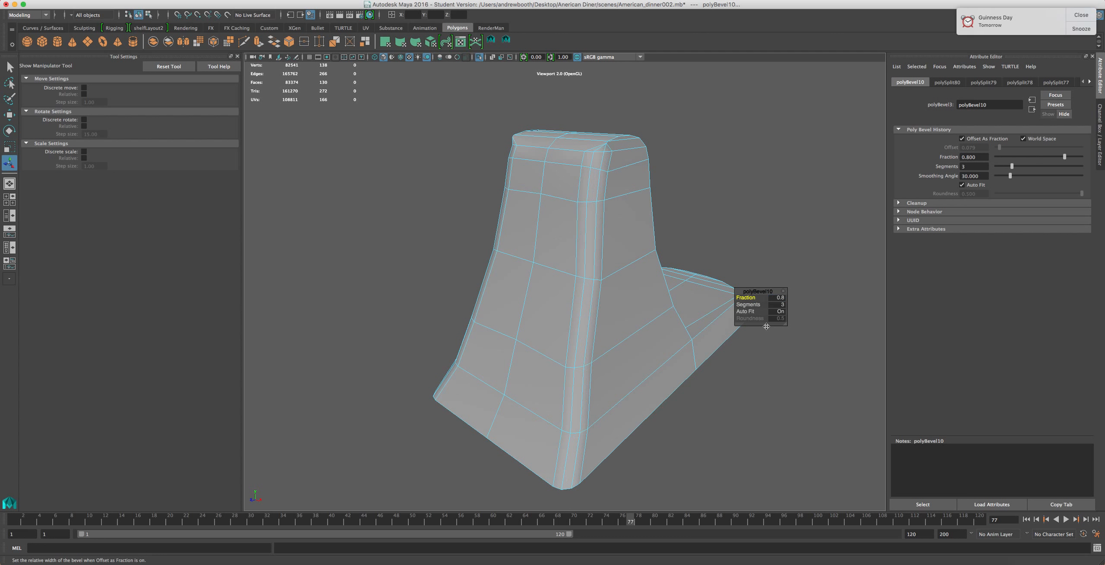
pyautogui.click(776, 298)
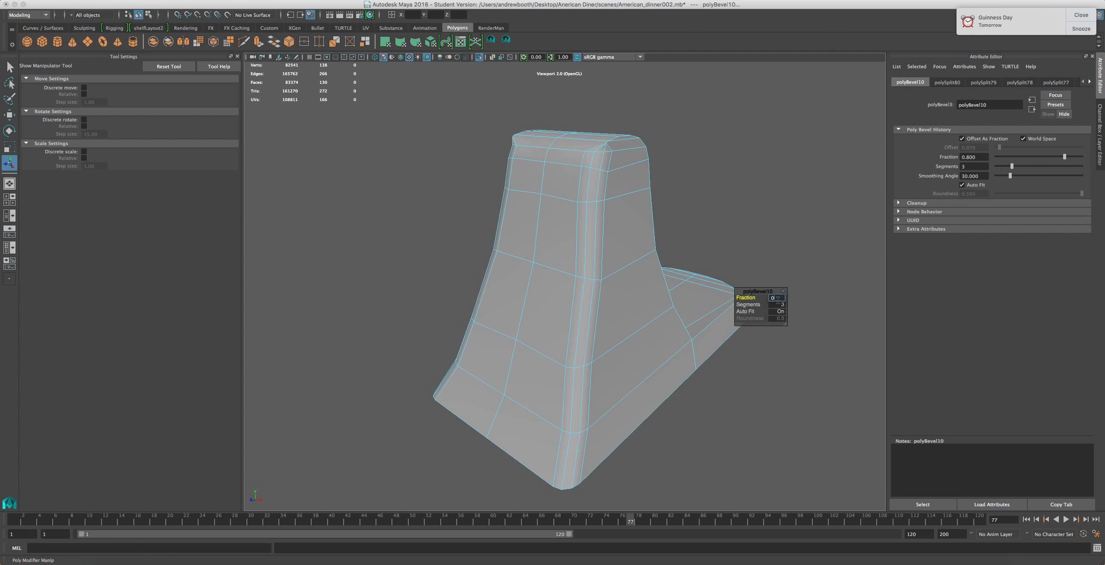
pyautogui.write('1')
pyautogui.press('Return')
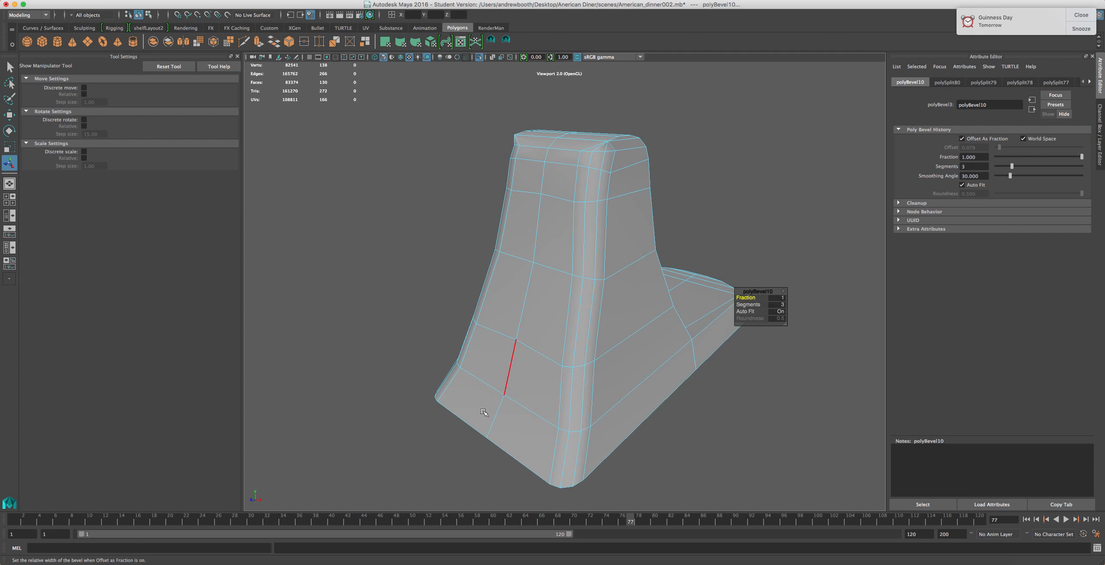
# Select a horizontal edge loop around the column's lower section and scale it down
pyautogui.keyDown('alt'); pyautogui.moveTo(474, 445); pyautogui.dragTo(633, 339); pyautogui.keyUp('alt')
pyautogui.keyDown('alt'); pyautogui.moveTo(557, 261); pyautogui.dragTo(565, 358); pyautogui.keyUp('alt')
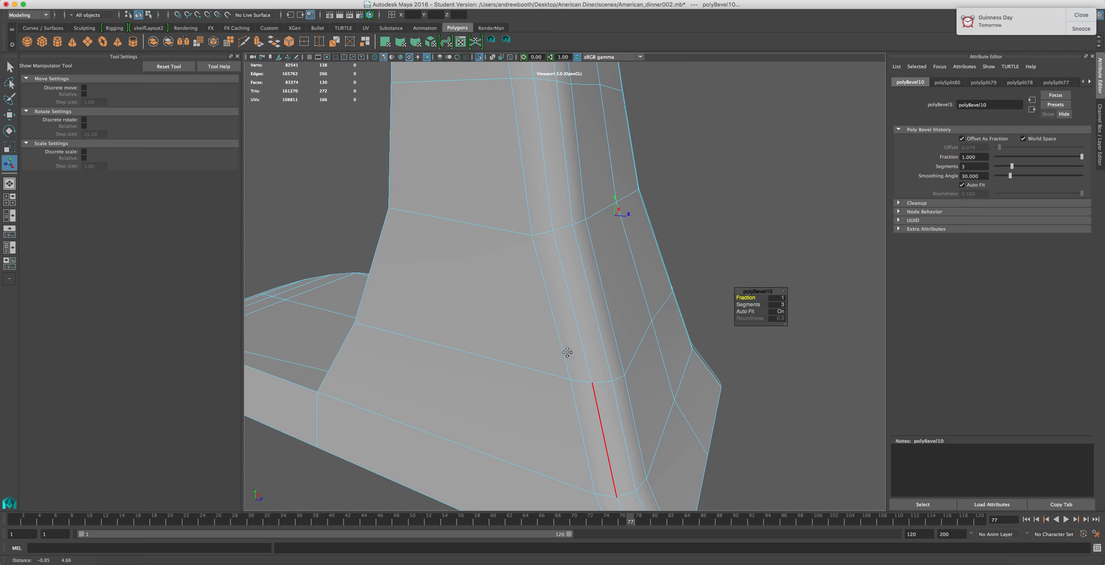
pyautogui.click(475, 244)
pyautogui.doubleClick(475, 244)
pyautogui.press('r')
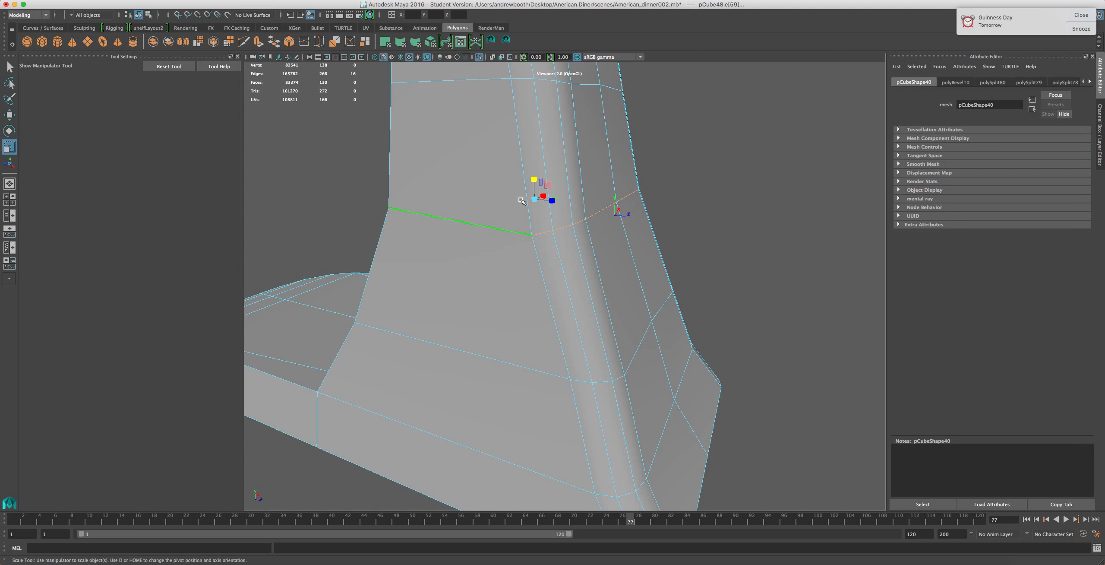
pyautogui.moveTo(535, 182); pyautogui.dragTo(532, 312)
# Try scaling the edge loop near the column's rounded top
pyautogui.doubleClick(543, 372)
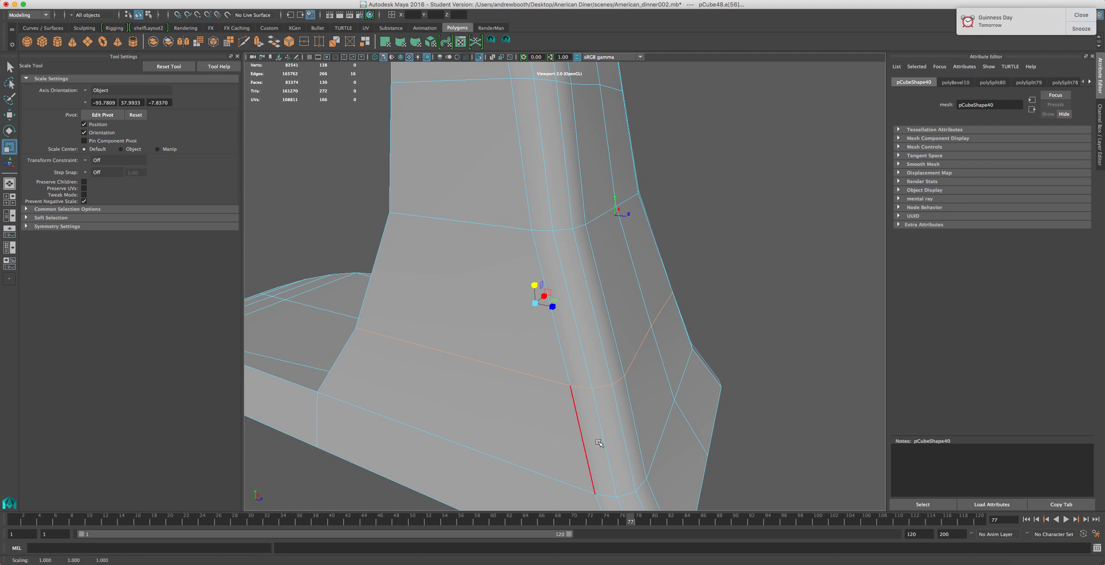
pyautogui.doubleClick(528, 470)
pyautogui.scroll(-2, 556, 400)
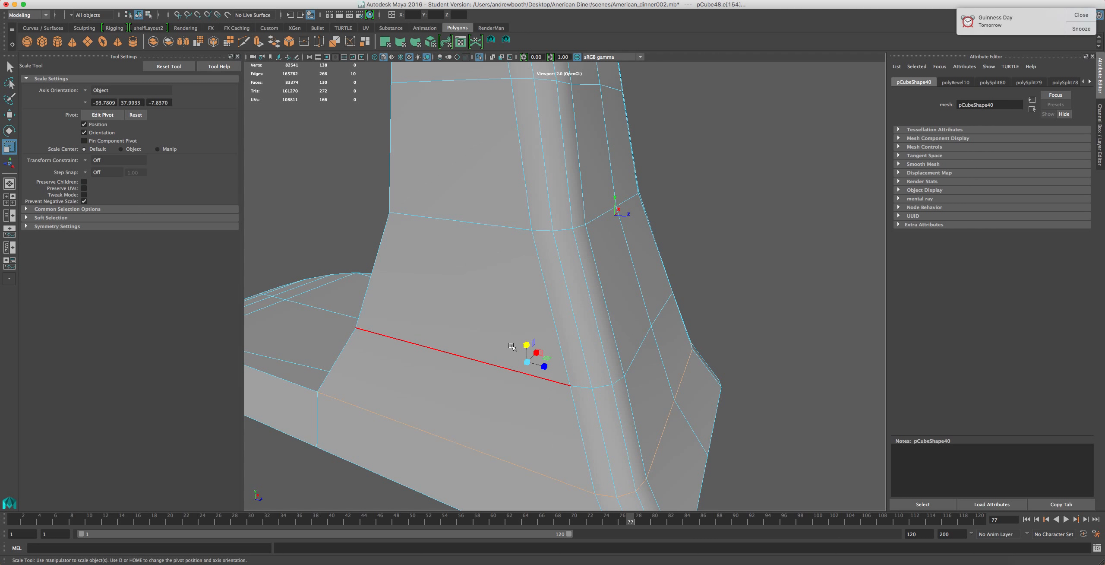
pyautogui.scroll(-5, 518, 274)
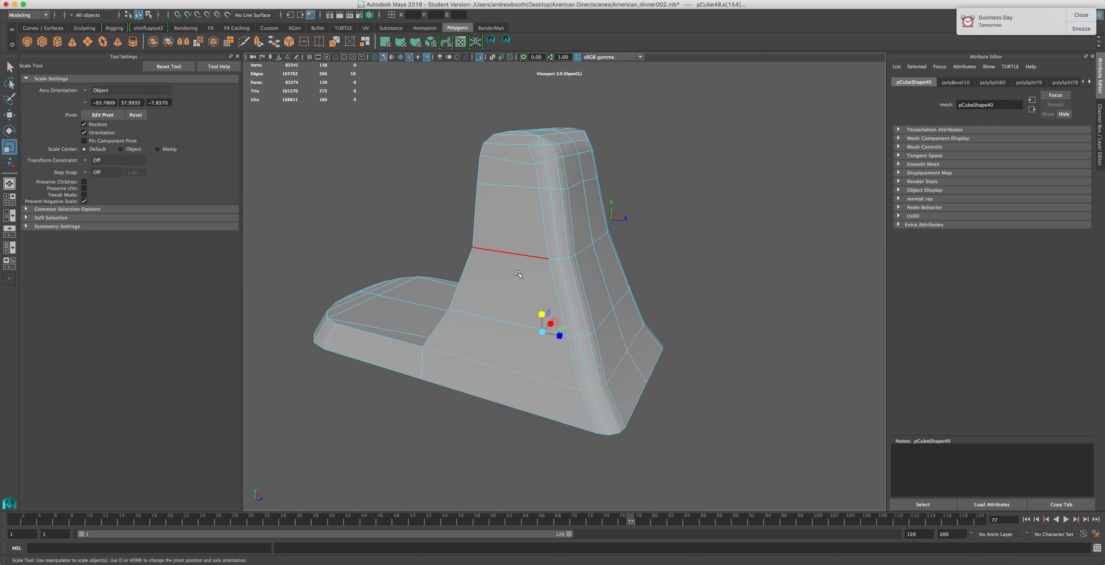
pyautogui.doubleClick(518, 187)
pyautogui.moveTo(552, 250); pyautogui.dragTo(545, 318)
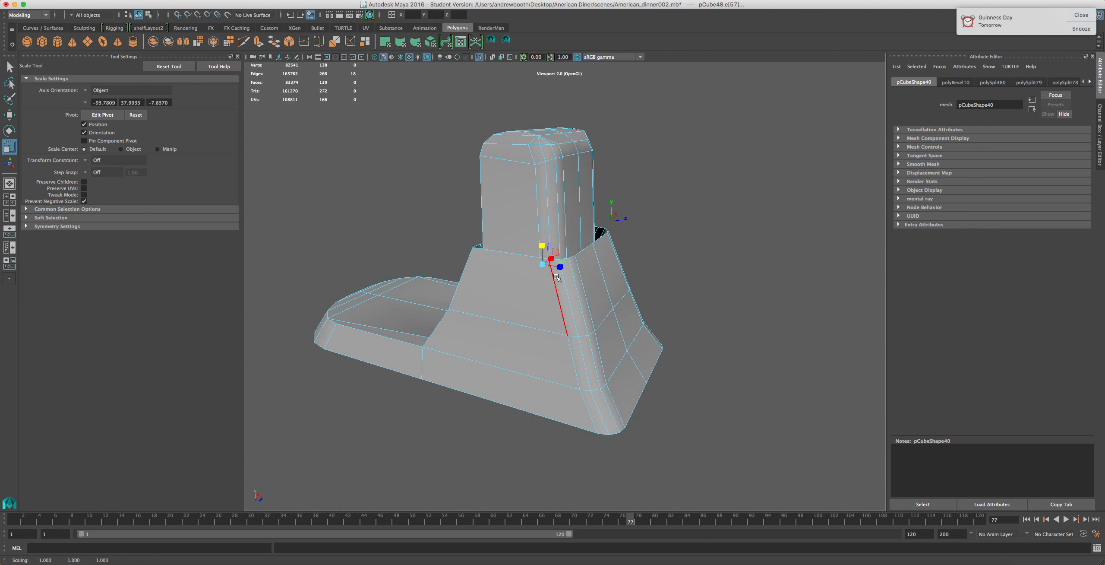
pyautogui.hotkey('ctrl', 'z')
# Select the edge loop just below the column's rounded top and scale it slightly
pyautogui.keyDown('alt'); pyautogui.moveTo(466, 245); pyautogui.dragTo(501, 309); pyautogui.keyUp('alt')
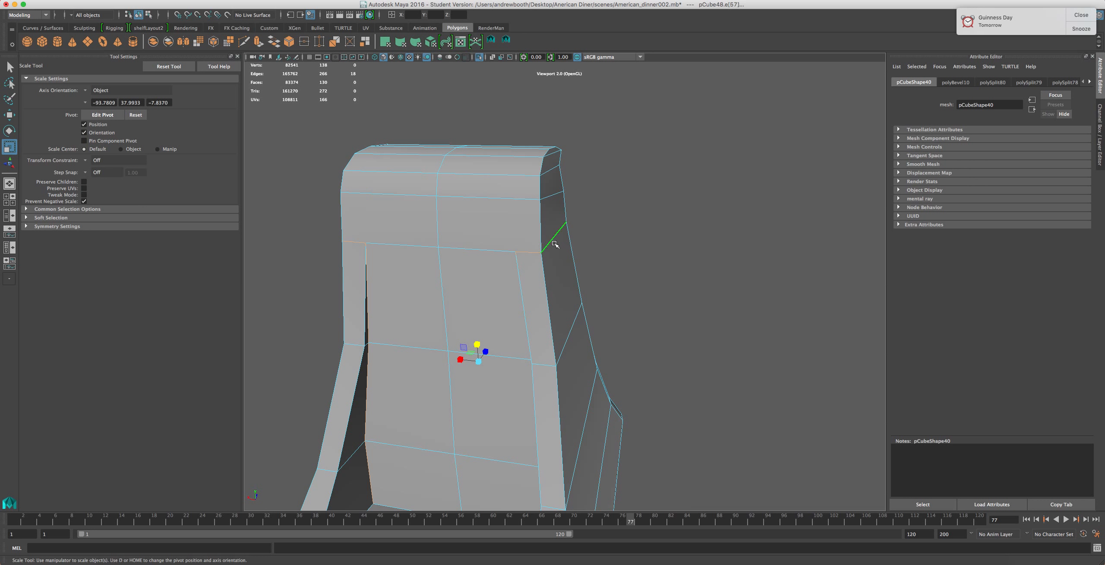
pyautogui.keyDown('alt'); pyautogui.moveTo(484, 276); pyautogui.dragTo(530, 255); pyautogui.keyUp('alt')
pyautogui.doubleClick(530, 262)
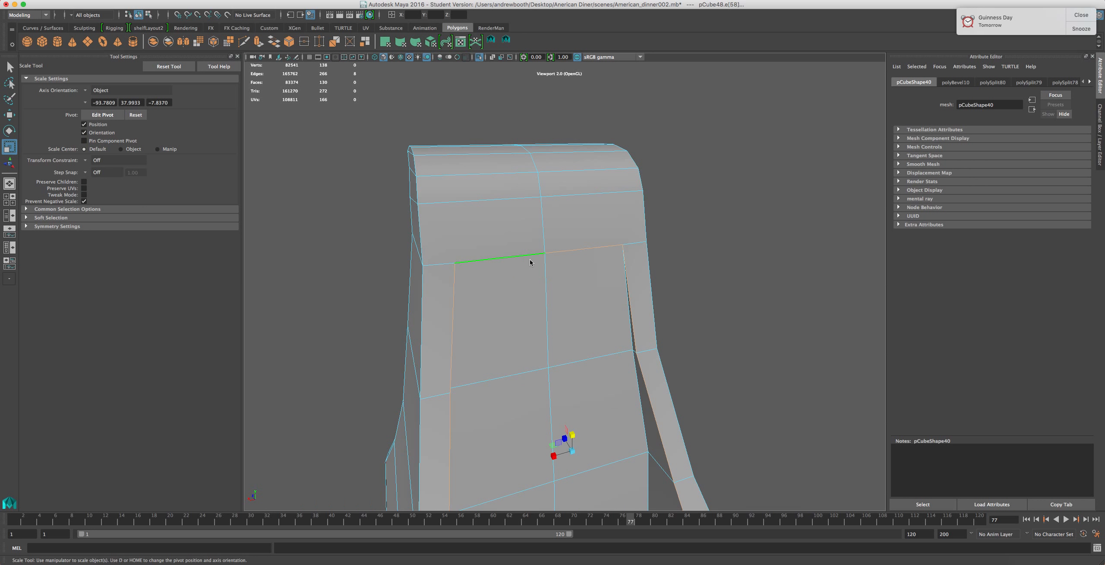
pyautogui.keyDown('alt'); pyautogui.moveTo(638, 331); pyautogui.dragTo(489, 240, button='middle'); pyautogui.keyUp('alt')
pyautogui.keyDown('alt'); pyautogui.moveTo(574, 161); pyautogui.dragTo(614, 143); pyautogui.keyUp('alt')
pyautogui.click(500, 132)
pyautogui.keyDown('shift'); pyautogui.doubleClick(502, 227); pyautogui.keyUp('shift')
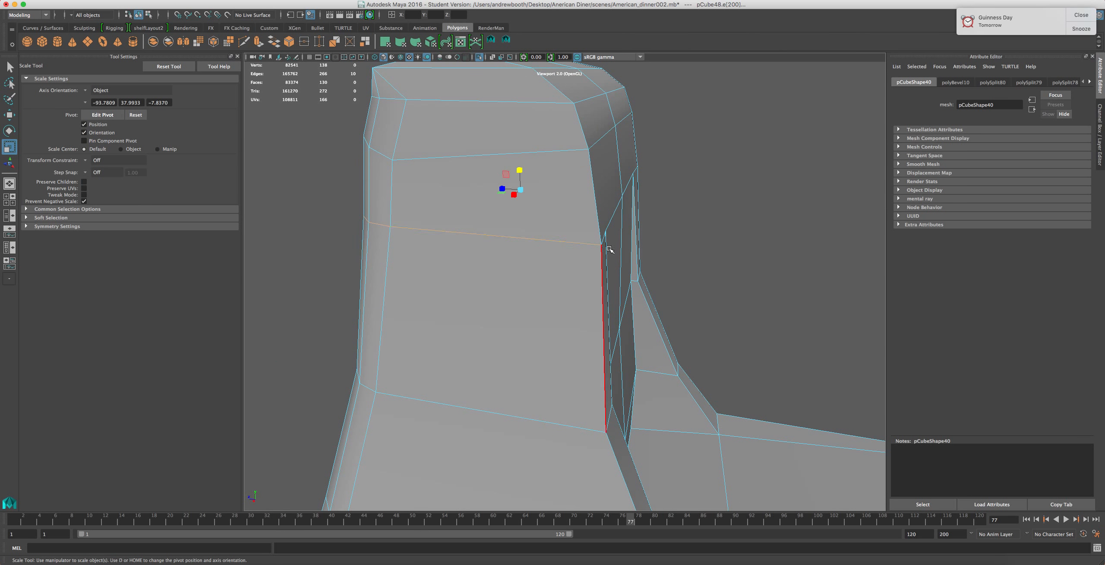
pyautogui.keyDown('alt'); pyautogui.moveTo(608, 250); pyautogui.dragTo(533, 235); pyautogui.keyUp('alt')
pyautogui.keyDown('shift'); pyautogui.click(510, 165); pyautogui.keyUp('shift')
pyautogui.keyDown('shift'); pyautogui.click(478, 168); pyautogui.keyUp('shift')
pyautogui.keyDown('shift'); pyautogui.click(320, 182); pyautogui.keyUp('shift')
pyautogui.keyDown('alt'); pyautogui.moveTo(421, 242); pyautogui.dragTo(382, 254); pyautogui.keyUp('alt')
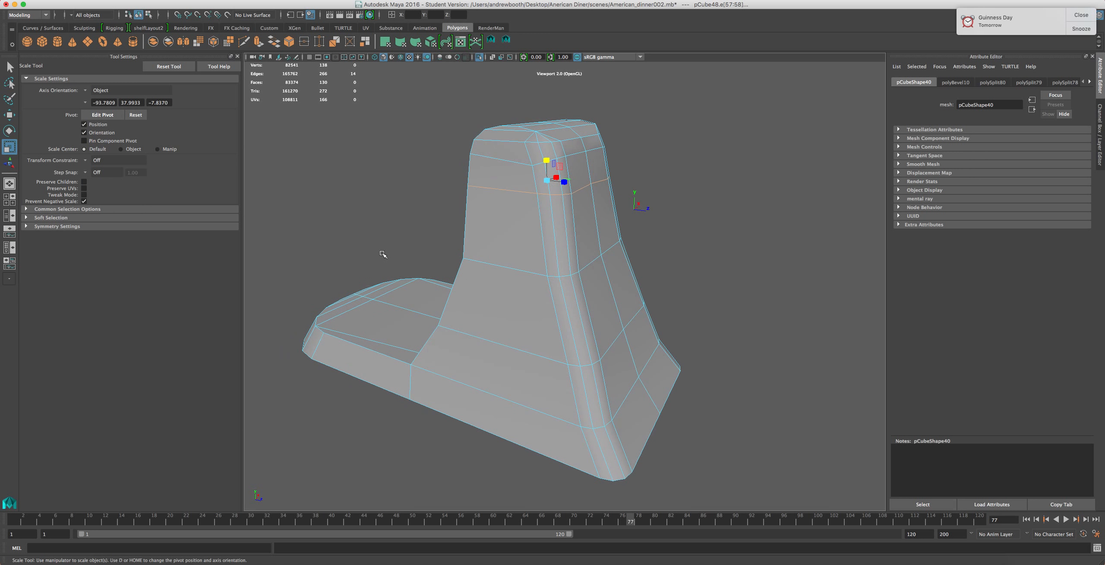
pyautogui.moveTo(545, 158); pyautogui.dragTo(546, 168)
# Delete two edges on the column's rounded top corner
pyautogui.doubleClick(518, 162)
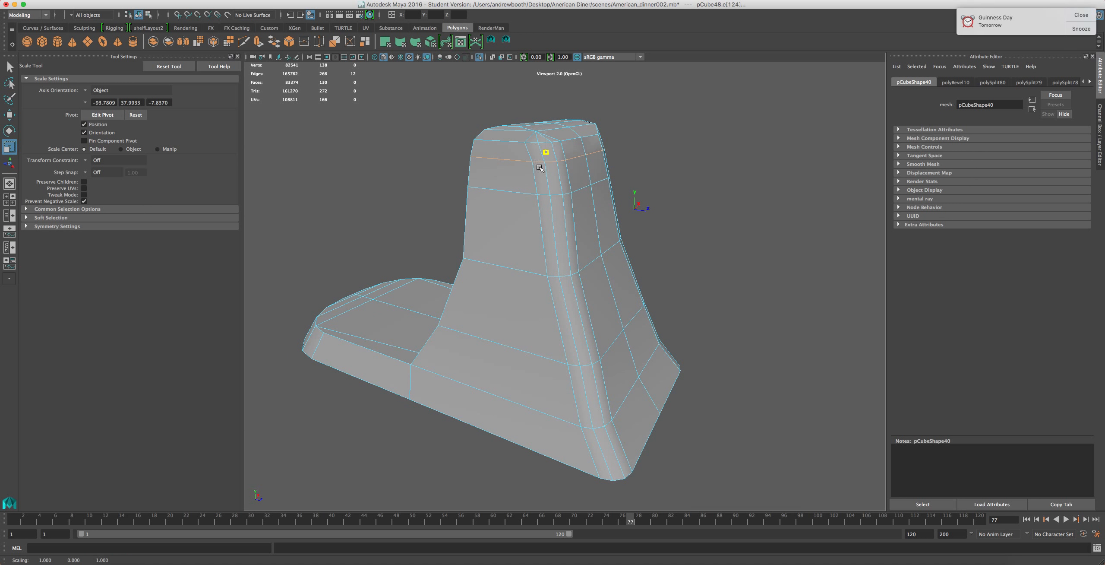
pyautogui.keyDown('alt'); pyautogui.moveTo(543, 249); pyautogui.dragTo(410, 247); pyautogui.keyUp('alt')
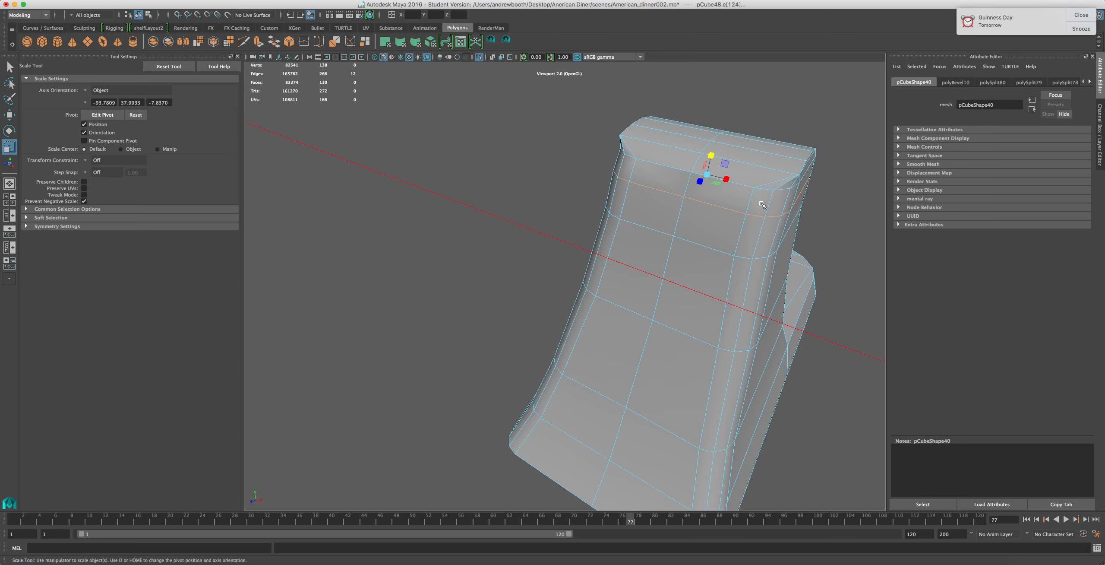
pyautogui.keyDown('alt'); pyautogui.moveTo(483, 241); pyautogui.dragTo(441, 259); pyautogui.keyUp('alt')
pyautogui.keyDown('alt'); pyautogui.moveTo(583, 241); pyautogui.dragTo(648, 233, button='right'); pyautogui.keyUp('alt')
pyautogui.keyDown('alt'); pyautogui.moveTo(689, 238); pyautogui.dragTo(588, 224); pyautogui.keyUp('alt')
pyautogui.keyDown('alt'); pyautogui.moveTo(587, 224); pyautogui.dragTo(665, 243, button='middle'); pyautogui.keyUp('alt')
pyautogui.click(655, 248)
pyautogui.press('Delete')
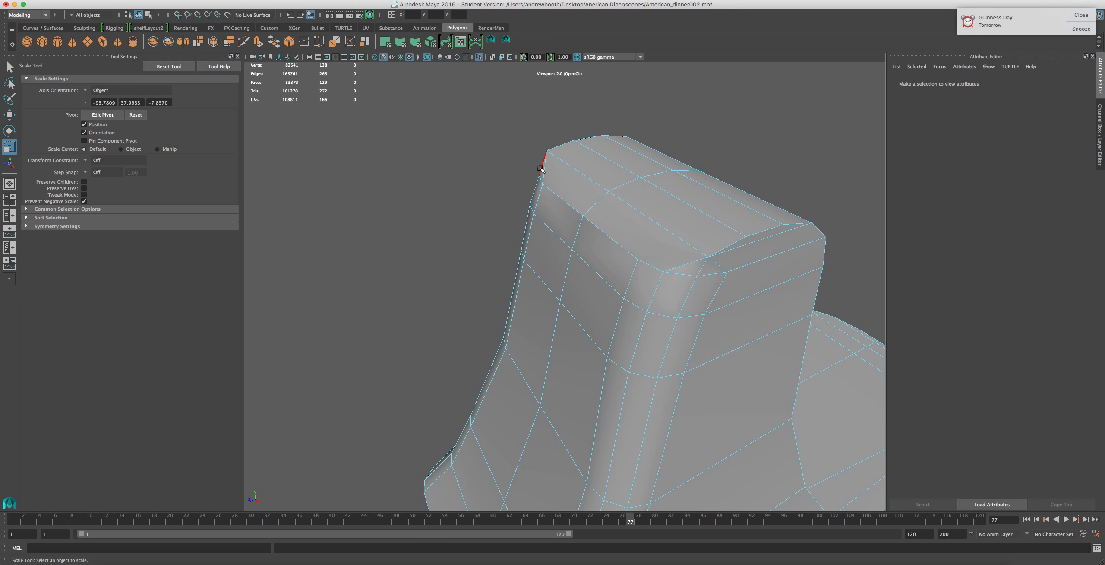
pyautogui.click(542, 170)
pyautogui.press('Delete')
# Try scaling the edges along the column's rounded top
pyautogui.click(739, 249)
pyautogui.keyDown('alt'); pyautogui.moveTo(732, 234); pyautogui.dragTo(644, 216); pyautogui.keyUp('alt')
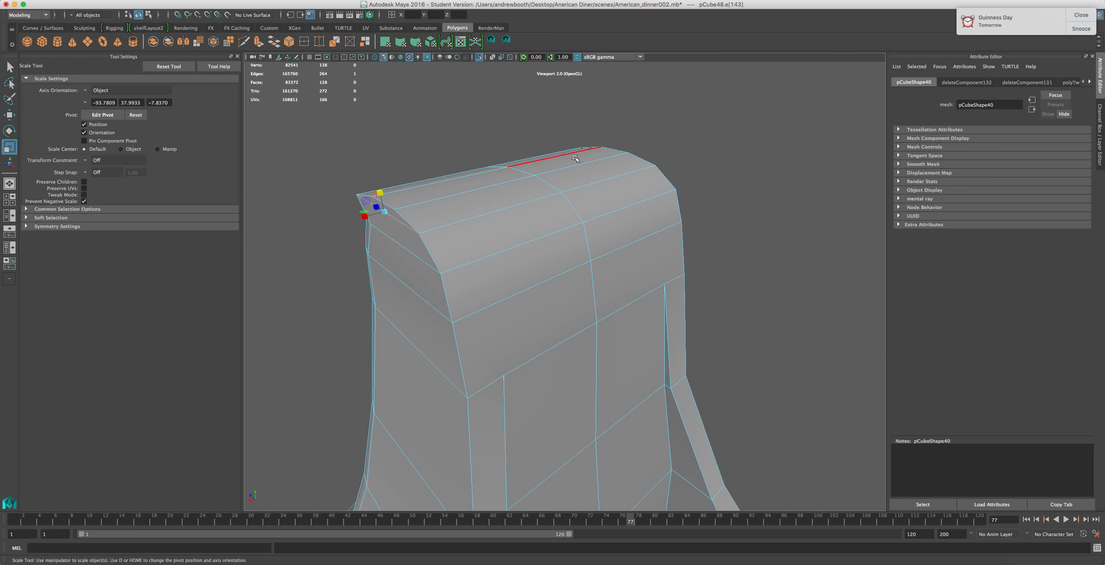
pyautogui.click(608, 150)
pyautogui.keyDown('shift'); pyautogui.click(392, 208); pyautogui.keyUp('shift')
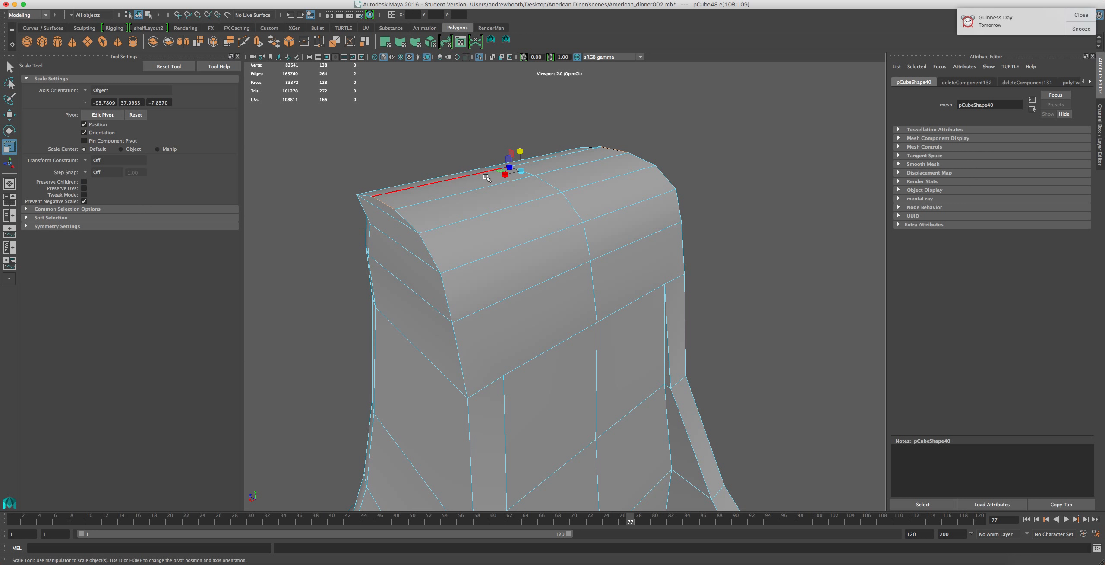
pyautogui.keyDown('shift'); pyautogui.click(410, 224); pyautogui.keyUp('shift')
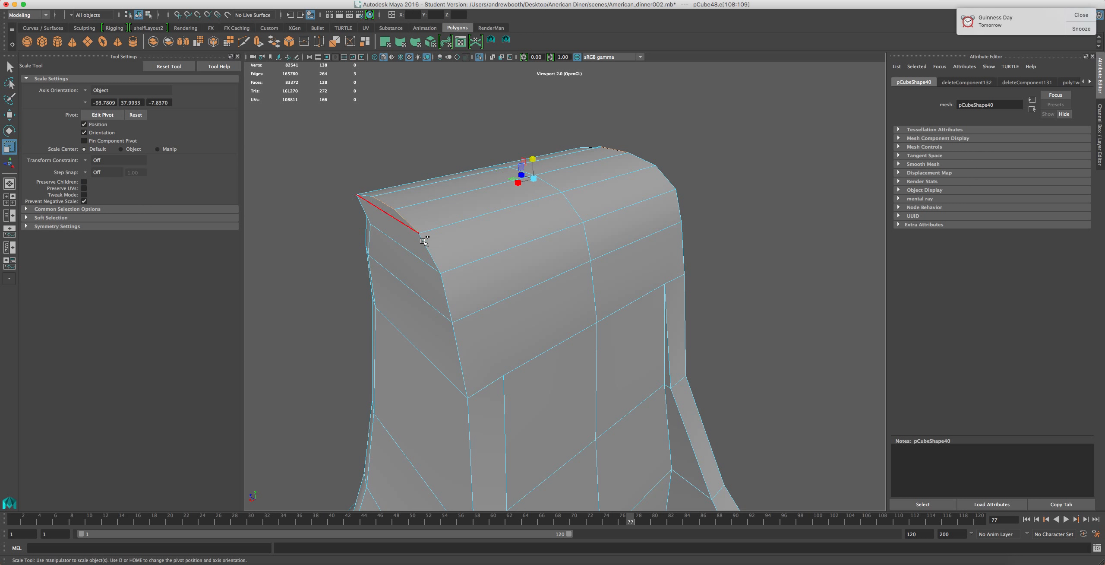
pyautogui.keyDown('alt'); pyautogui.moveTo(455, 231); pyautogui.dragTo(488, 230); pyautogui.keyUp('alt')
pyautogui.keyDown('shift'); pyautogui.click(608, 210); pyautogui.keyUp('shift')
pyautogui.keyDown('alt'); pyautogui.moveTo(449, 181); pyautogui.dragTo(634, 201); pyautogui.keyUp('alt')
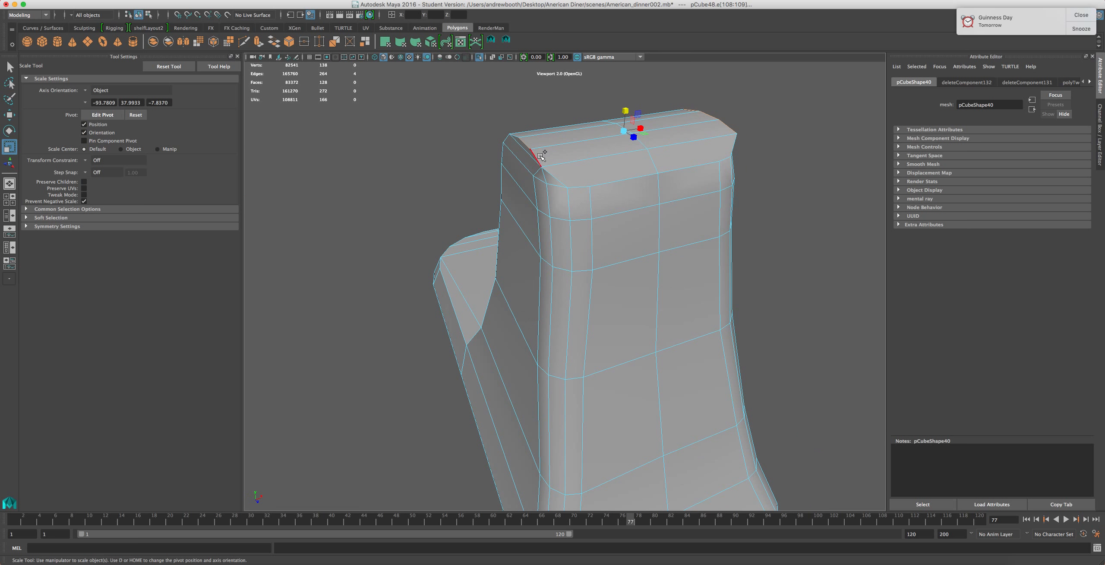
pyautogui.keyDown('alt'); pyautogui.moveTo(505, 167); pyautogui.dragTo(609, 189); pyautogui.keyUp('alt')
pyautogui.keyDown('shift'); pyautogui.click(483, 171); pyautogui.keyUp('shift')
pyautogui.moveTo(541, 114); pyautogui.dragTo(540, 125)
pyautogui.hotkey('ctrl', 'z')
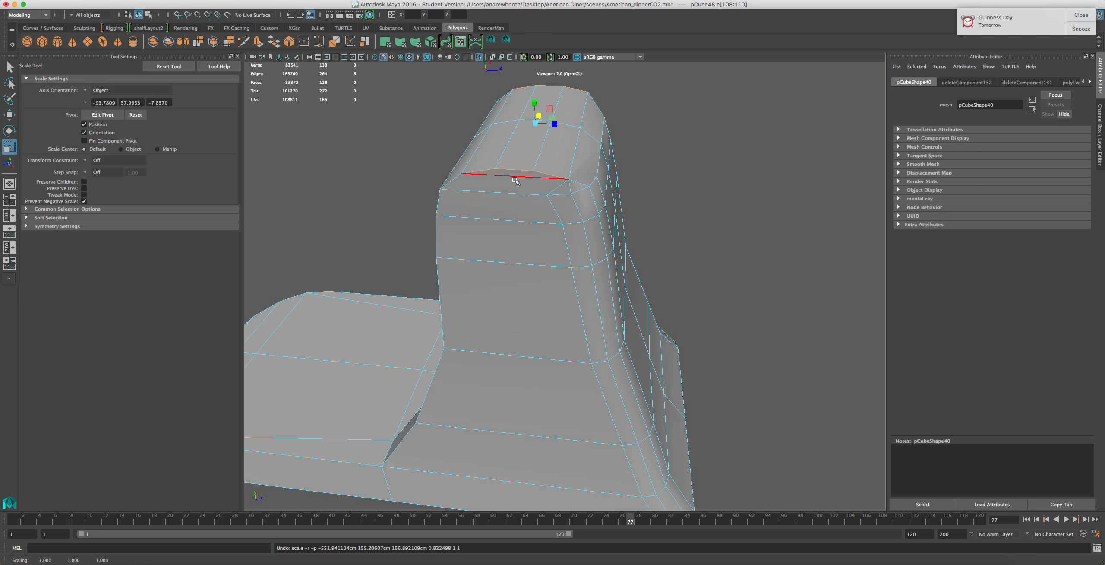
# Try scaling the edge loop around the column's rounded top
pyautogui.moveTo(515, 160); pyautogui.dragTo(516, 179, button='right')
pyautogui.click(535, 151)
pyautogui.keyDown('shift'); pyautogui.click(562, 145); pyautogui.keyUp('shift')
pyautogui.keyDown('shift'); pyautogui.click(571, 105); pyautogui.keyUp('shift')
pyautogui.keyDown('shift'); pyautogui.click(538, 104); pyautogui.keyUp('shift')
pyautogui.keyDown('shift'); pyautogui.click(513, 106); pyautogui.keyUp('shift')
pyautogui.keyDown('shift'); pyautogui.click(505, 143); pyautogui.keyUp('shift')
pyautogui.moveTo(525, 154); pyautogui.dragTo(525, 156)
pyautogui.click(516, 173)
pyautogui.moveTo(502, 164); pyautogui.dragTo(501, 143, button='right')
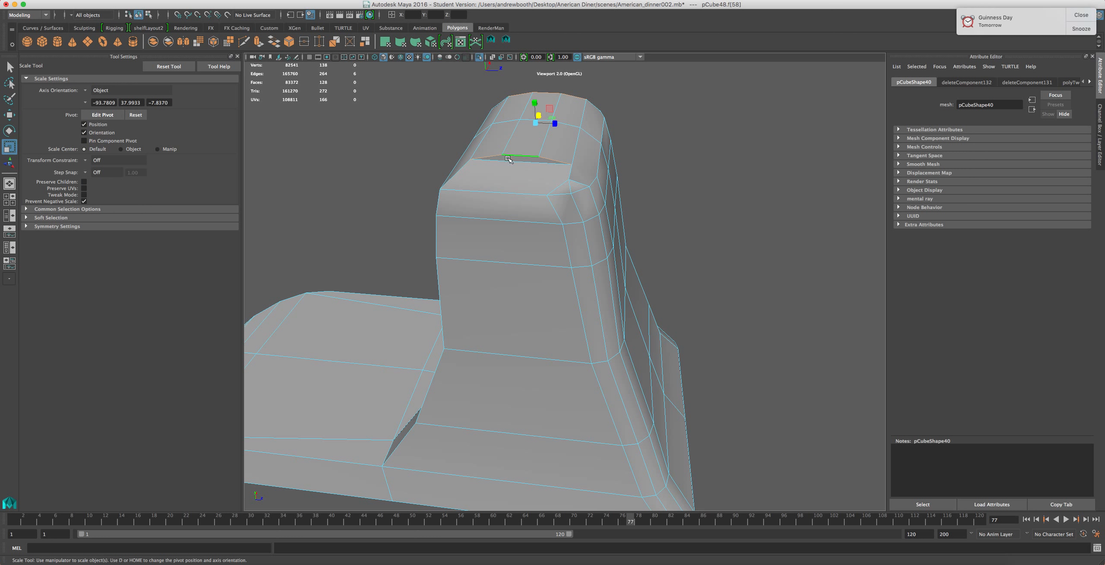
pyautogui.click(501, 166)
pyautogui.keyDown('alt'); pyautogui.moveTo(445, 172); pyautogui.dragTo(617, 140); pyautogui.keyUp('alt')
pyautogui.press('z')
pyautogui.press('z')
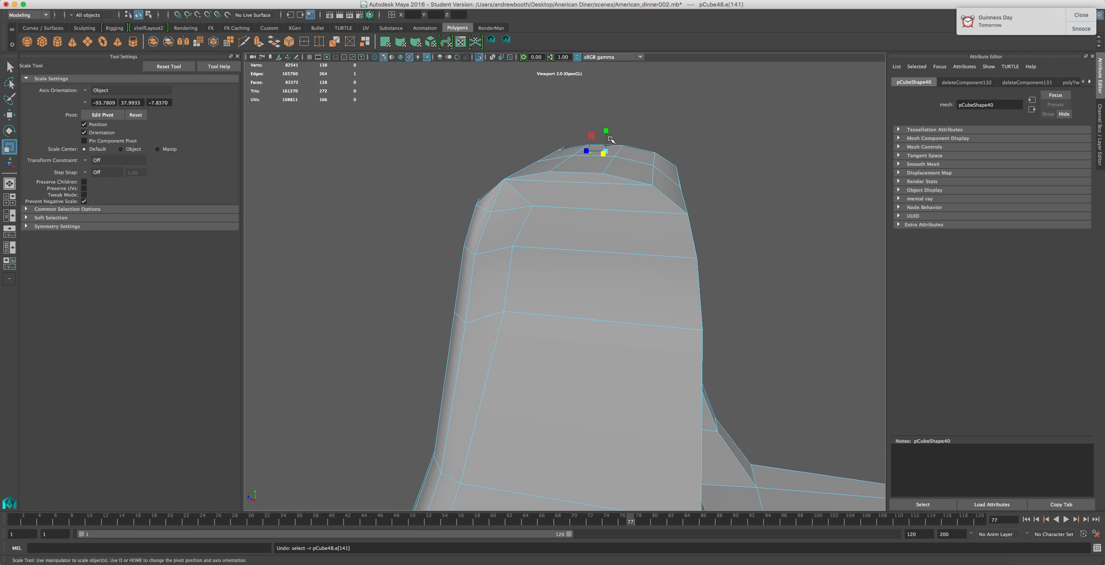
pyautogui.press('z')
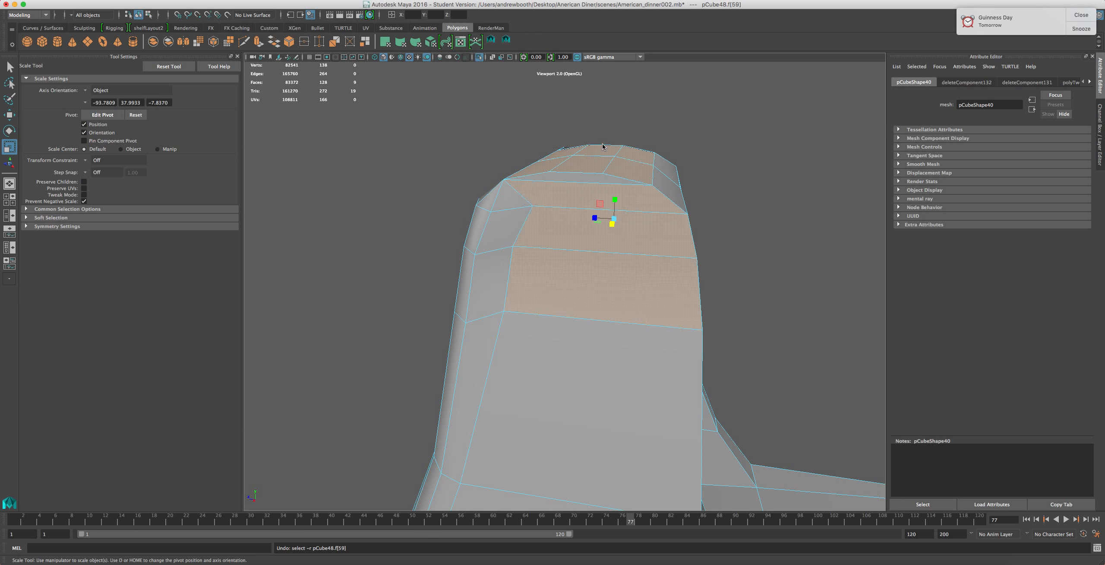
pyautogui.press('z')
# Delete an edge on the front of the column's rounded top
pyautogui.click(578, 168)
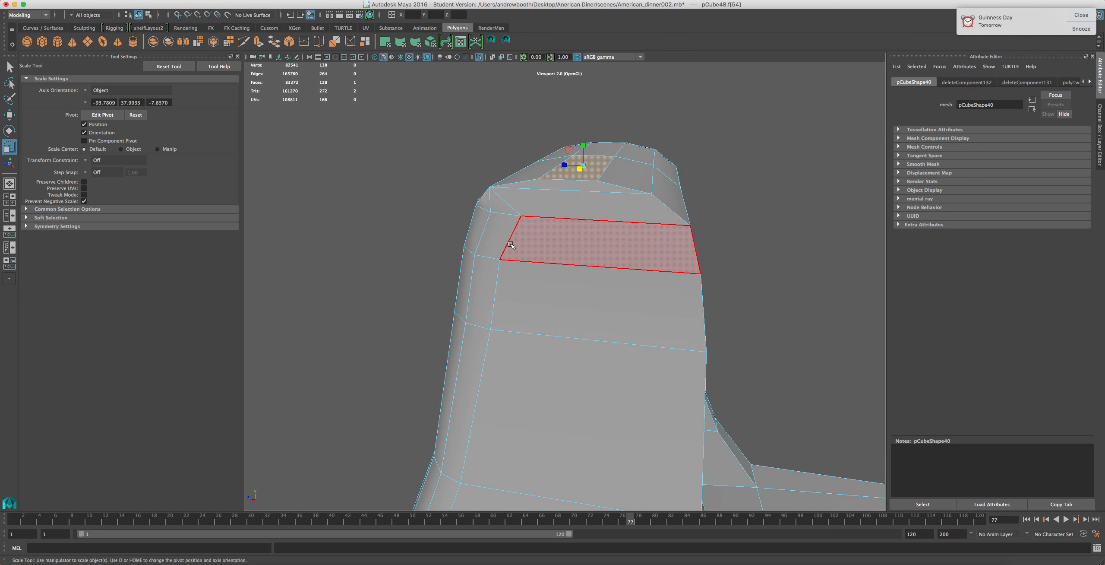
pyautogui.keyDown('alt'); pyautogui.moveTo(517, 254); pyautogui.dragTo(687, 281); pyautogui.keyUp('alt')
pyautogui.moveTo(598, 214); pyautogui.dragTo(596, 187, button='right')
pyautogui.click(532, 173)
pyautogui.press('Delete')
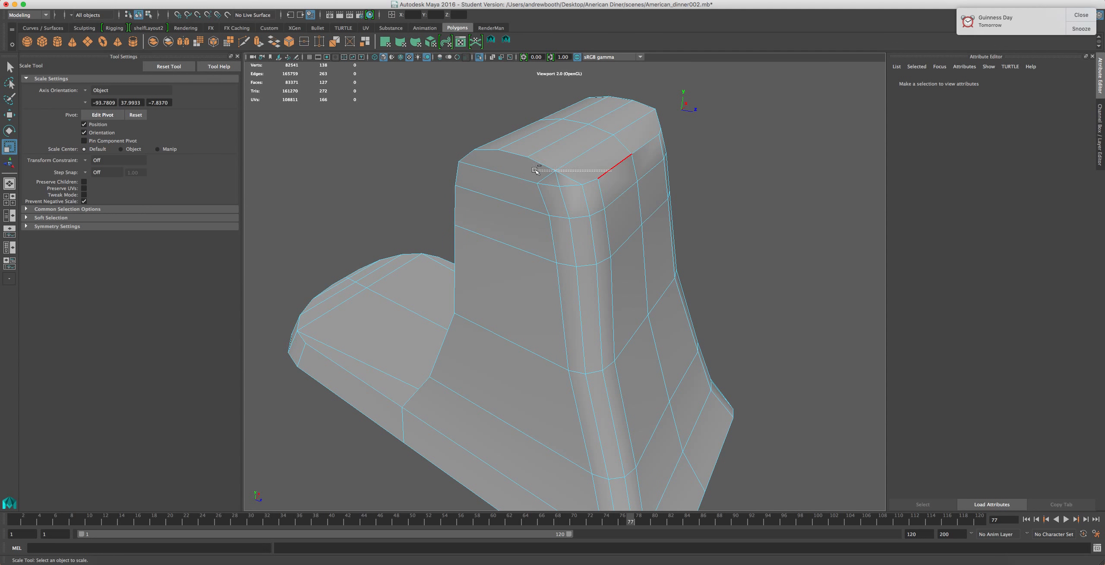
# Split the column's top faces with the Split Polygon tool, cutting a loop around the front corner
pyautogui.keyDown('alt'); pyautogui.moveTo(539, 162); pyautogui.dragTo(600, 232); pyautogui.keyUp('alt')
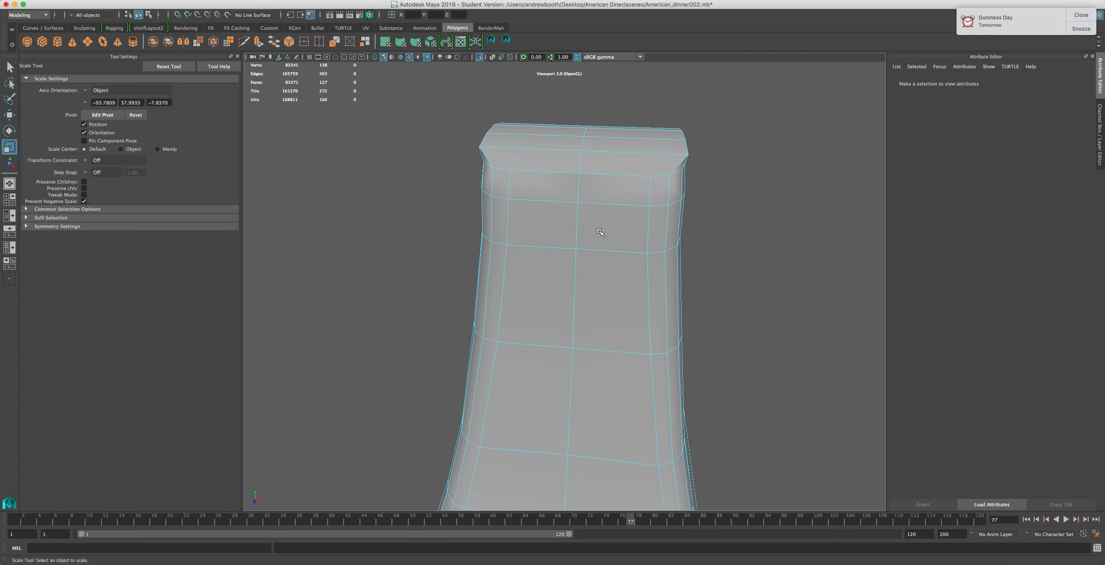
pyautogui.keyDown('alt'); pyautogui.moveTo(645, 173); pyautogui.dragTo(558, 175); pyautogui.keyUp('alt')
pyautogui.click(507, 40)
pyautogui.click(607, 361)
pyautogui.click(626, 304)
pyautogui.click(629, 271)
pyautogui.press('super+z')
pyautogui.moveTo(666, 265); pyautogui.dragTo(653, 269)
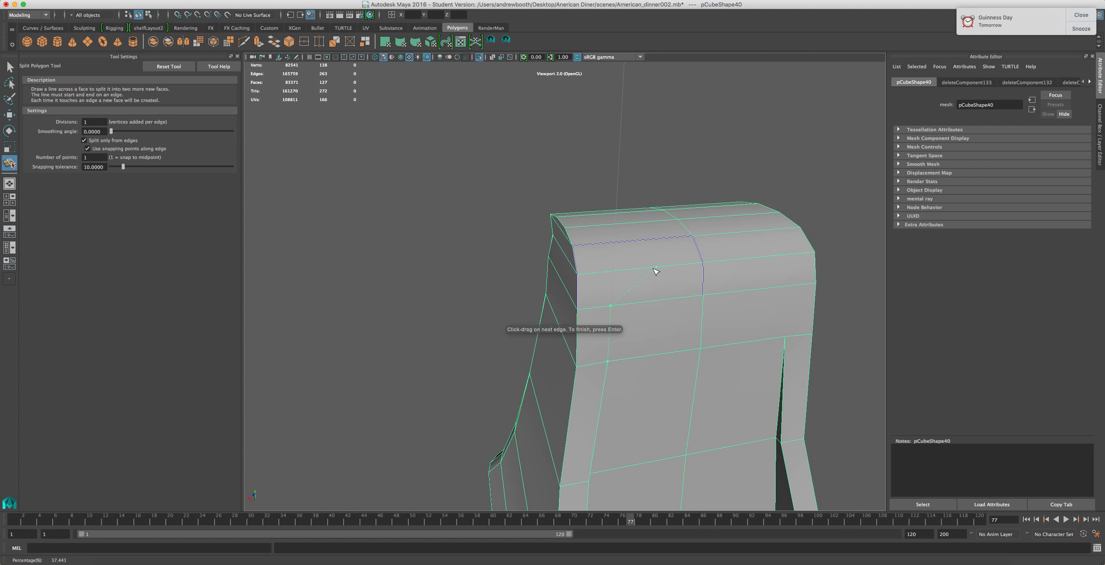
pyautogui.keyDown('alt'); pyautogui.moveTo(600, 285); pyautogui.dragTo(763, 391); pyautogui.keyUp('alt')
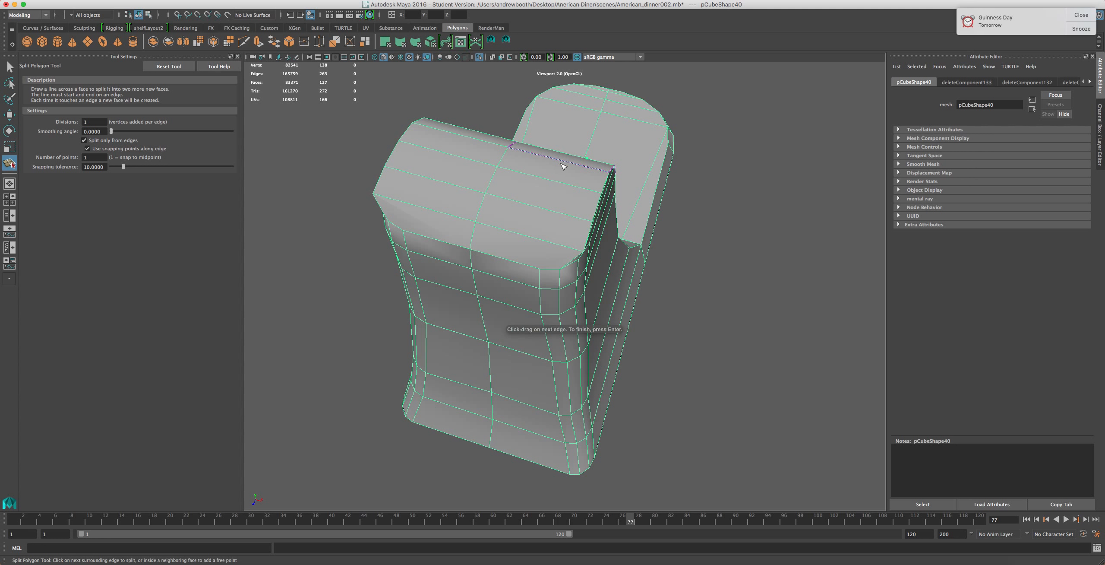
pyautogui.moveTo(565, 164); pyautogui.dragTo(579, 169)
pyautogui.click(556, 180)
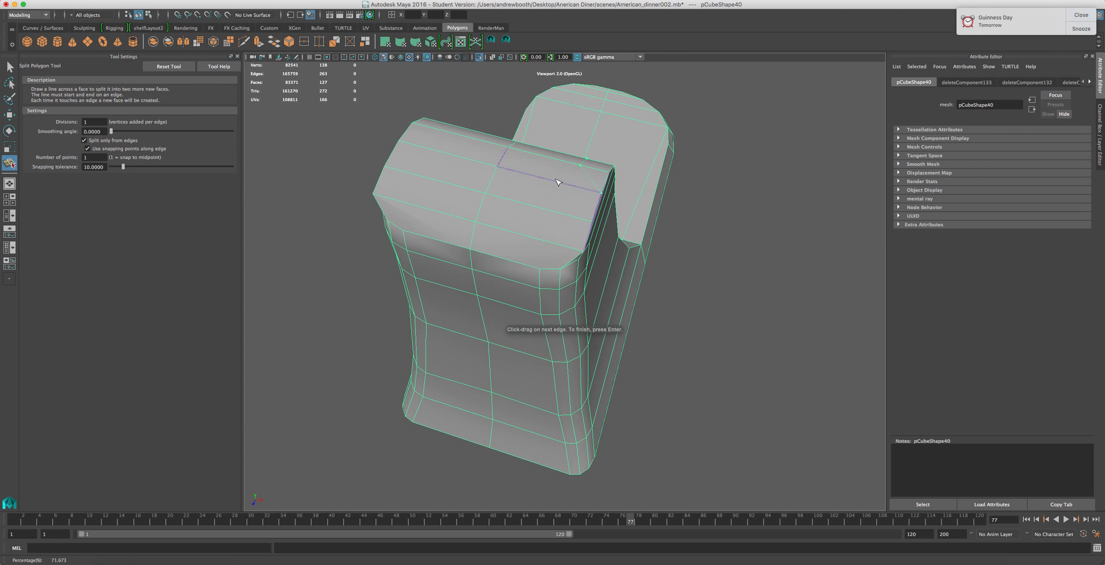
pyautogui.press('super+z')
pyautogui.click(555, 181)
pyautogui.moveTo(567, 188); pyautogui.dragTo(569, 188)
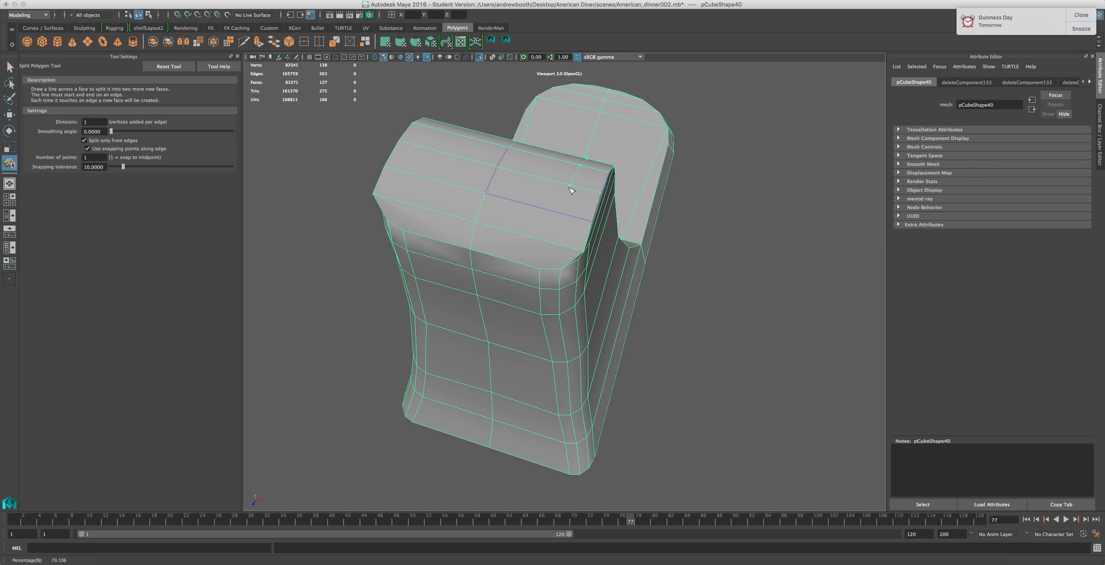
pyautogui.click(532, 237)
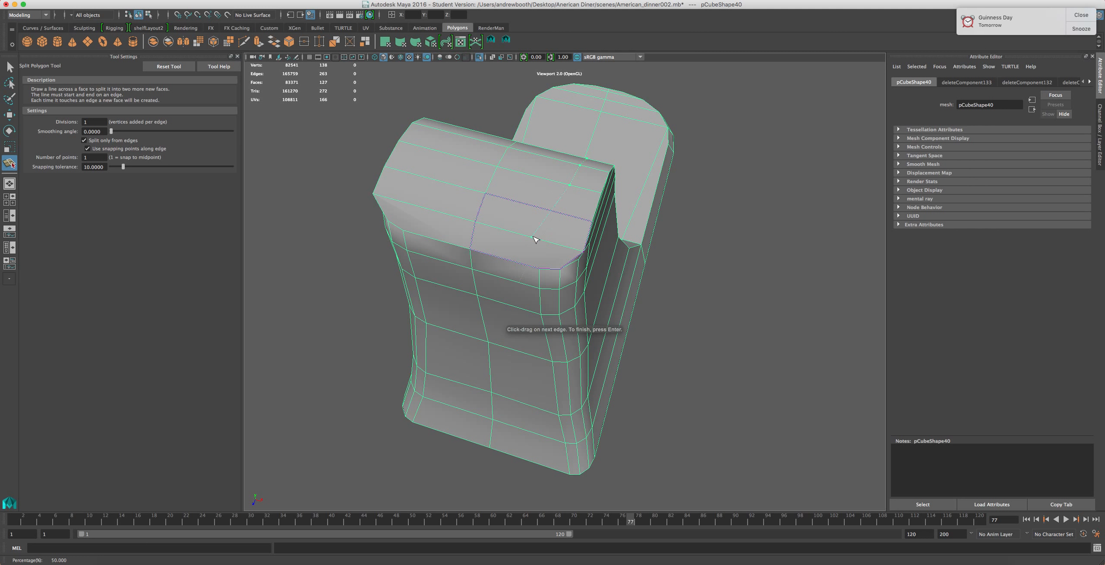
pyautogui.click(530, 265)
pyautogui.press('Return')
pyautogui.press('r')
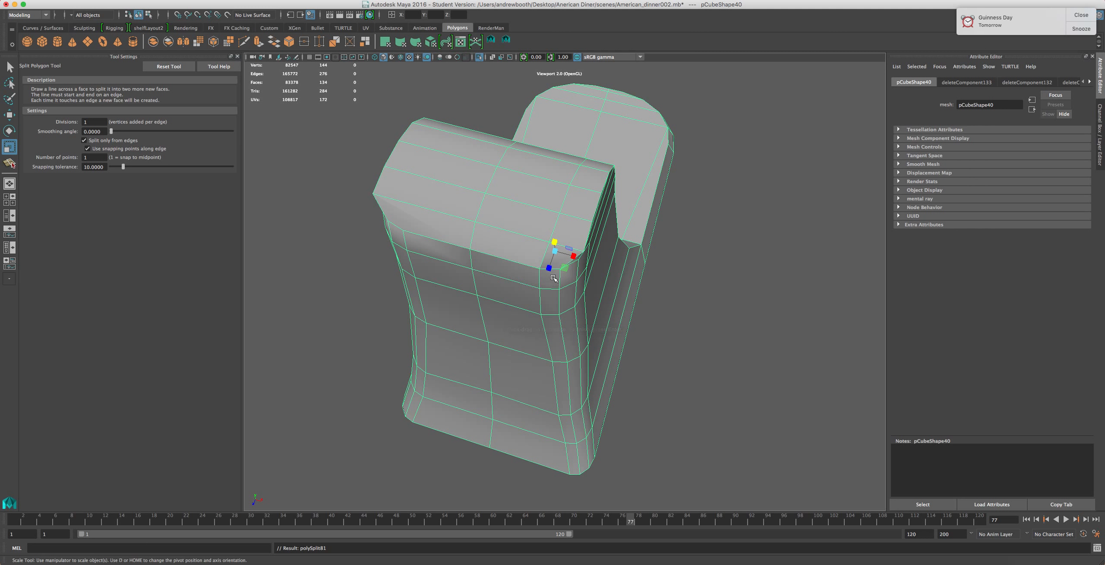
pyautogui.keyDown('alt'); pyautogui.moveTo(557, 285); pyautogui.dragTo(505, 281); pyautogui.keyUp('alt')
pyautogui.keyDown('alt'); pyautogui.moveTo(505, 282); pyautogui.dragTo(640, 222, button='middle'); pyautogui.keyUp('alt')
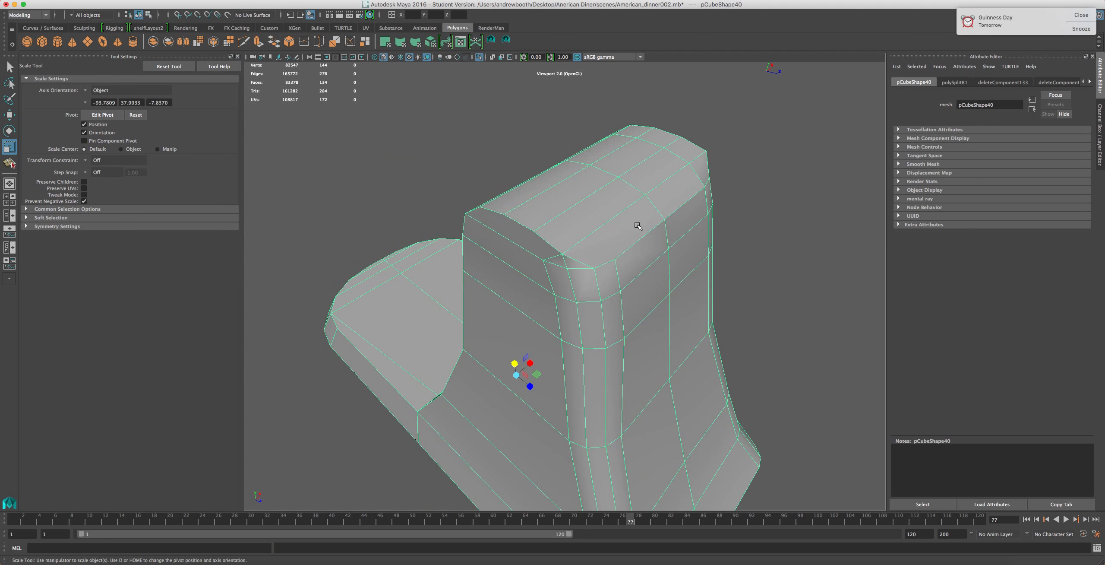
pyautogui.press('y')
pyautogui.click(615, 259)
pyautogui.keyDown('alt'); pyautogui.moveTo(525, 301); pyautogui.dragTo(545, 351); pyautogui.keyUp('alt')
pyautogui.moveTo(634, 281); pyautogui.dragTo(631, 296)
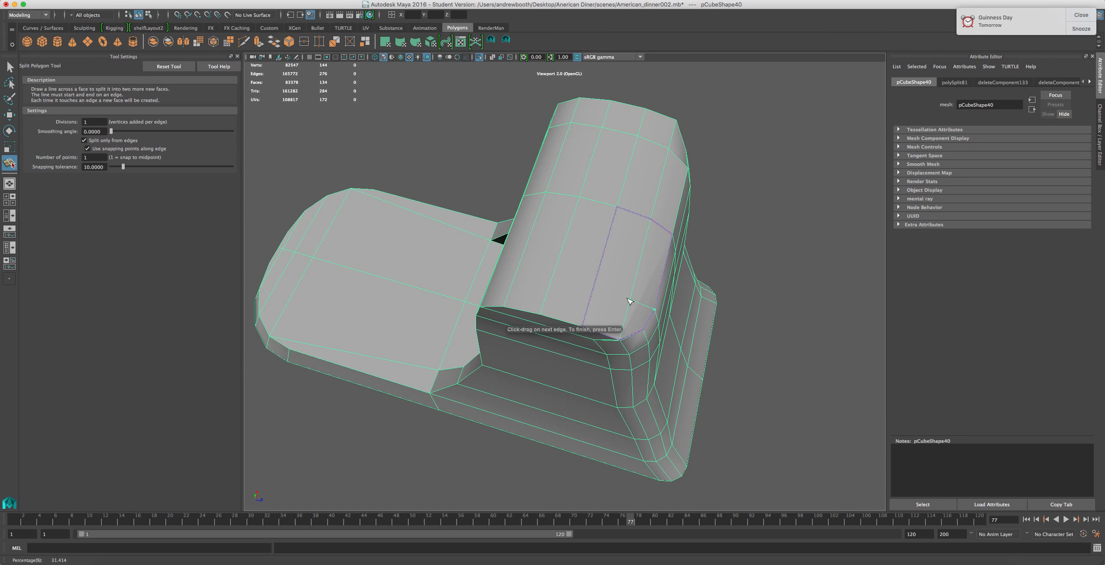
pyautogui.moveTo(559, 268); pyautogui.dragTo(604, 228)
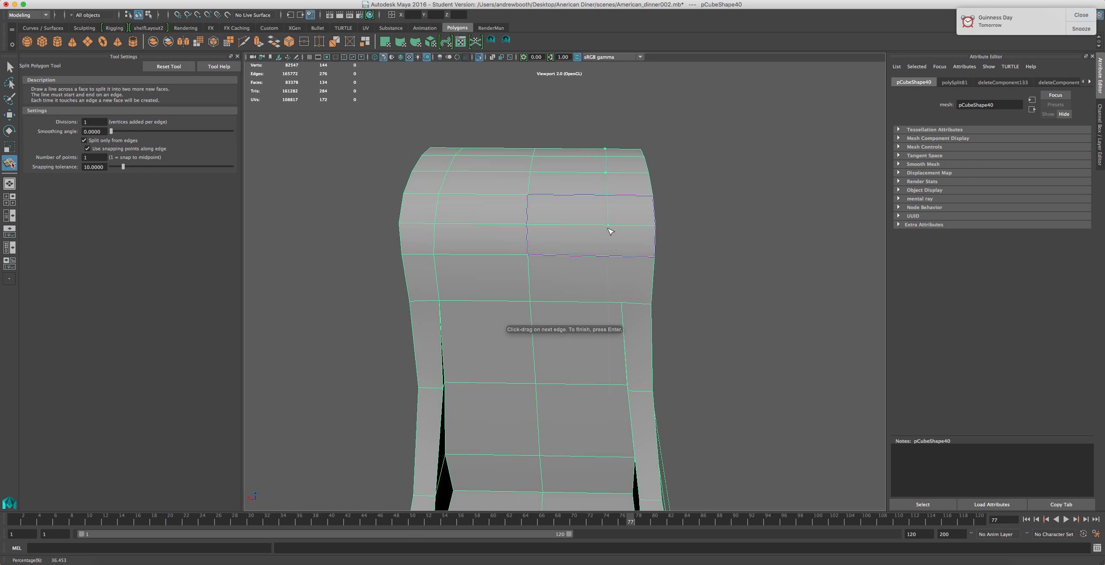
pyautogui.moveTo(620, 260); pyautogui.dragTo(619, 262)
pyautogui.press('BackSpace')
pyautogui.press('BackSpace')
pyautogui.press('BackSpace')
pyautogui.press('BackSpace')
pyautogui.press('BackSpace')
# Split a second loop across the column's upper faces near the back corner with the Split Polygon tool
pyautogui.keyDown('alt'); pyautogui.moveTo(734, 243); pyautogui.dragTo(596, 247); pyautogui.keyUp('alt')
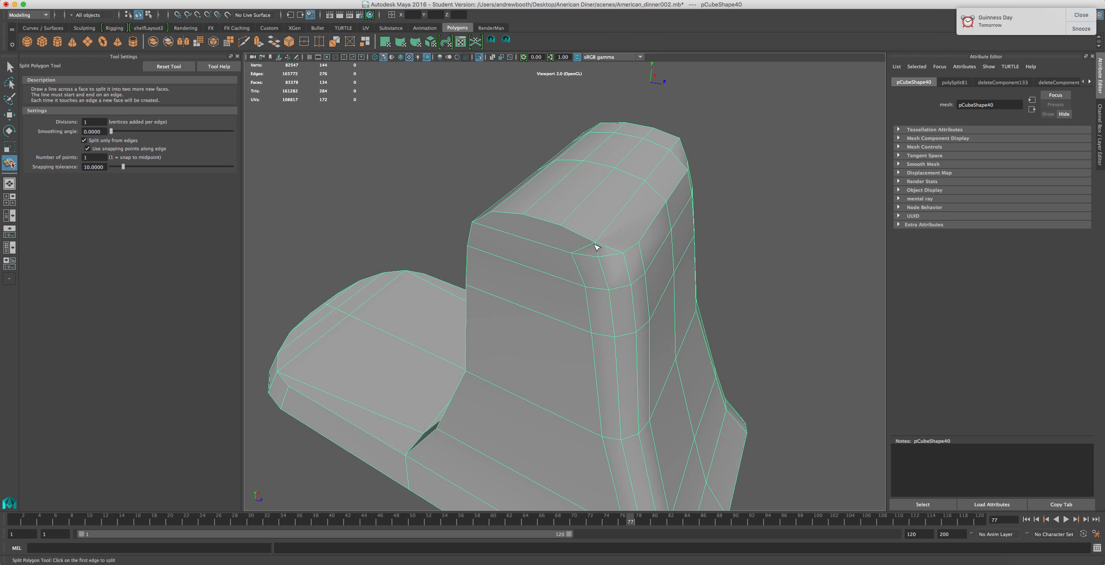
pyautogui.click(578, 258)
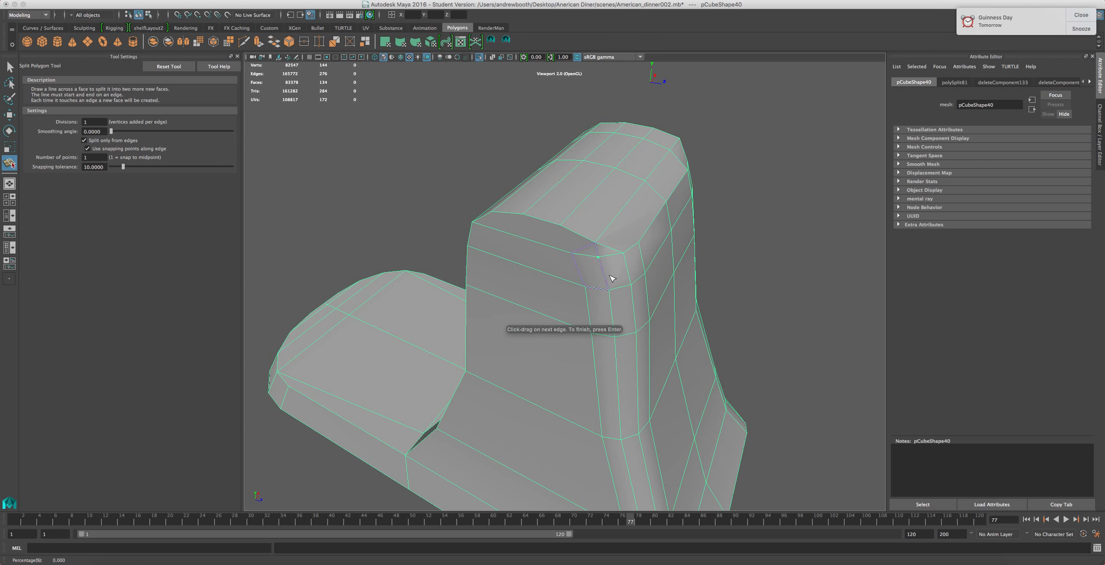
pyautogui.press('BackSpace')
pyautogui.keyDown('alt'); pyautogui.moveTo(503, 264); pyautogui.dragTo(629, 268); pyautogui.keyUp('alt')
pyautogui.click(634, 274)
pyautogui.moveTo(636, 232)
pyautogui.keyDown('alt'); pyautogui.mouseDown()
pyautogui.moveTo(624, 229)
pyautogui.moveTo(642, 239)
pyautogui.moveTo(633, 237)
pyautogui.mouseUp(); pyautogui.keyUp('alt')
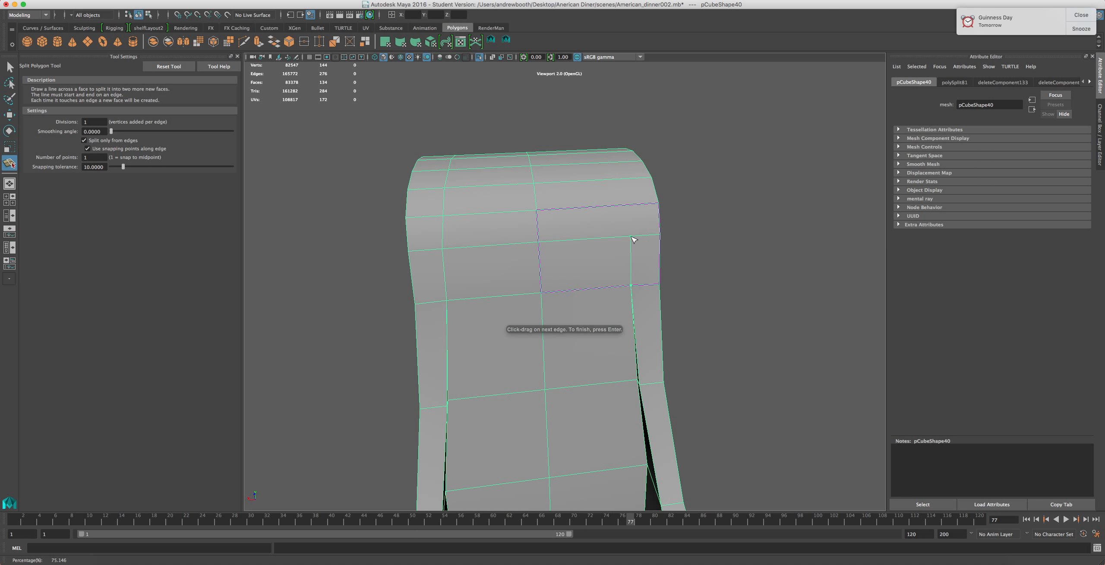
pyautogui.moveTo(643, 203); pyautogui.dragTo(614, 234)
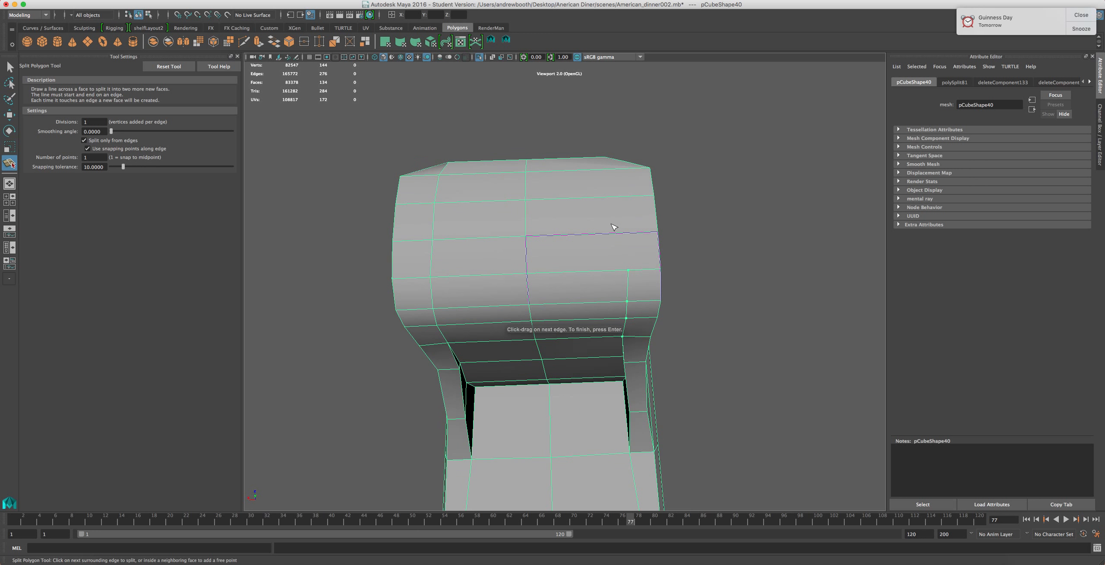
pyautogui.press('super+z')
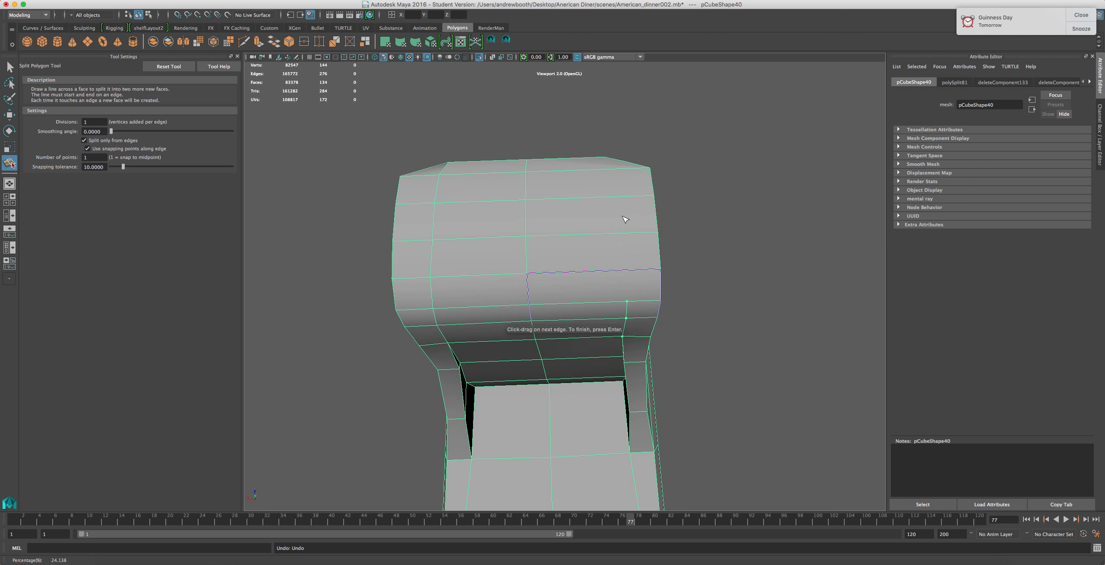
pyautogui.click(629, 198)
pyautogui.click(623, 172)
pyautogui.keyDown('alt'); pyautogui.moveTo(587, 207); pyautogui.dragTo(645, 314); pyautogui.keyUp('alt')
pyautogui.press('Return')
# Try scaling a vertical edge on the column's side
pyautogui.press('r')
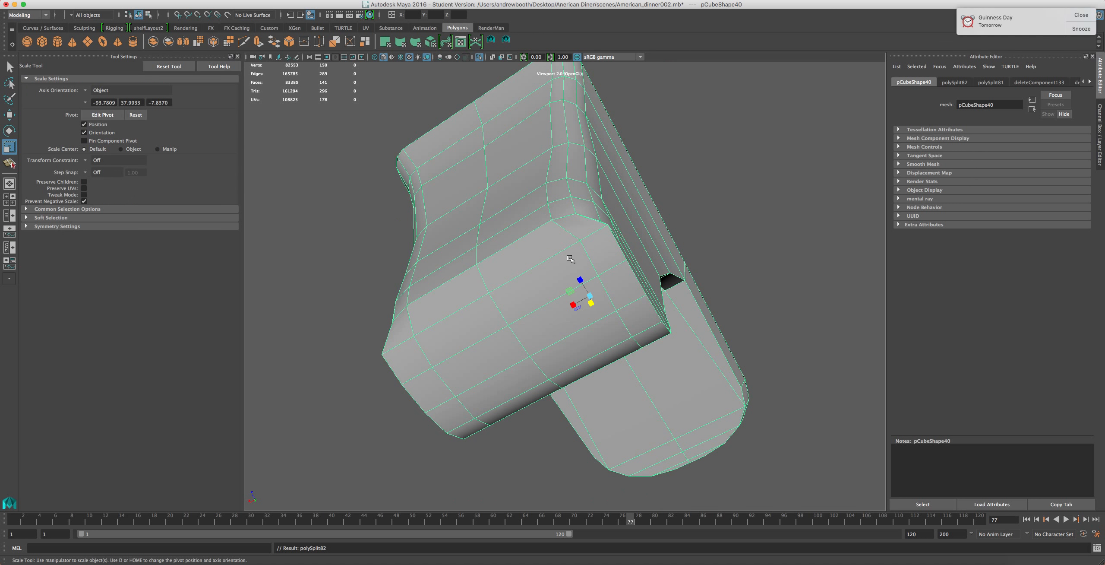
pyautogui.keyDown('alt'); pyautogui.moveTo(601, 294); pyautogui.dragTo(568, 90); pyautogui.keyUp('alt')
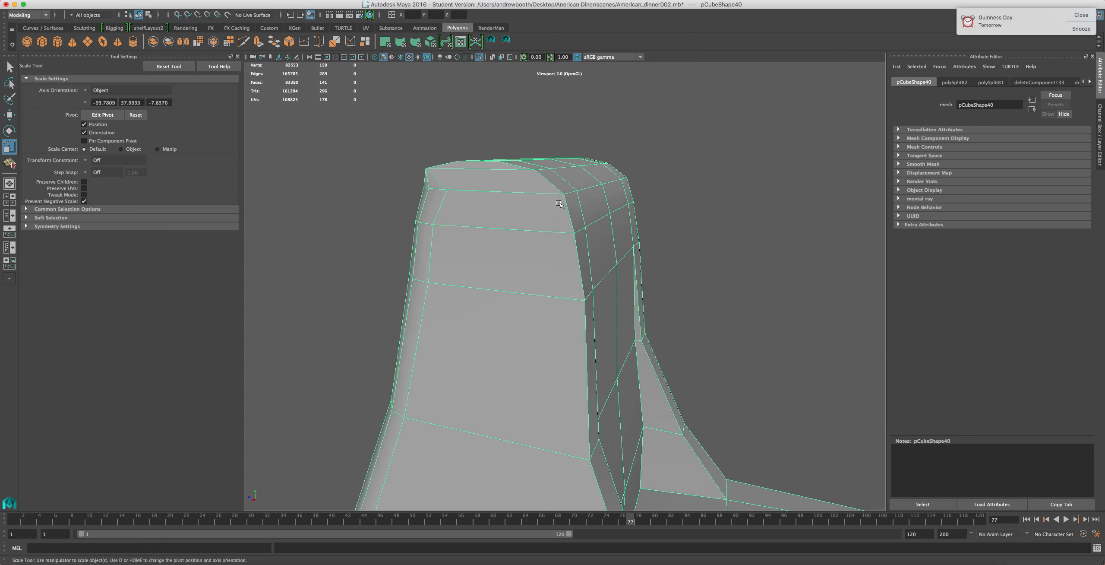
pyautogui.press('f')
pyautogui.press('f')
pyautogui.press('f')
pyautogui.keyDown('alt'); pyautogui.moveTo(516, 228); pyautogui.dragTo(647, 330, button='middle'); pyautogui.keyUp('alt')
pyautogui.keyDown('alt'); pyautogui.moveTo(647, 329); pyautogui.dragTo(380, 151); pyautogui.keyUp('alt')
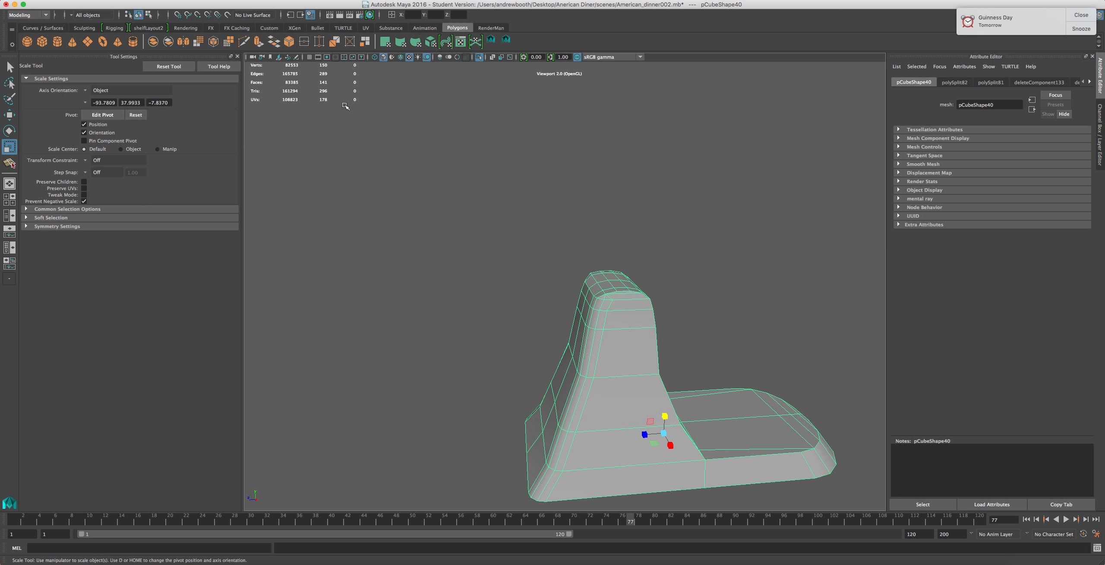
pyautogui.keyDown('alt'); pyautogui.moveTo(521, 261); pyautogui.dragTo(465, 200, button='middle'); pyautogui.keyUp('alt')
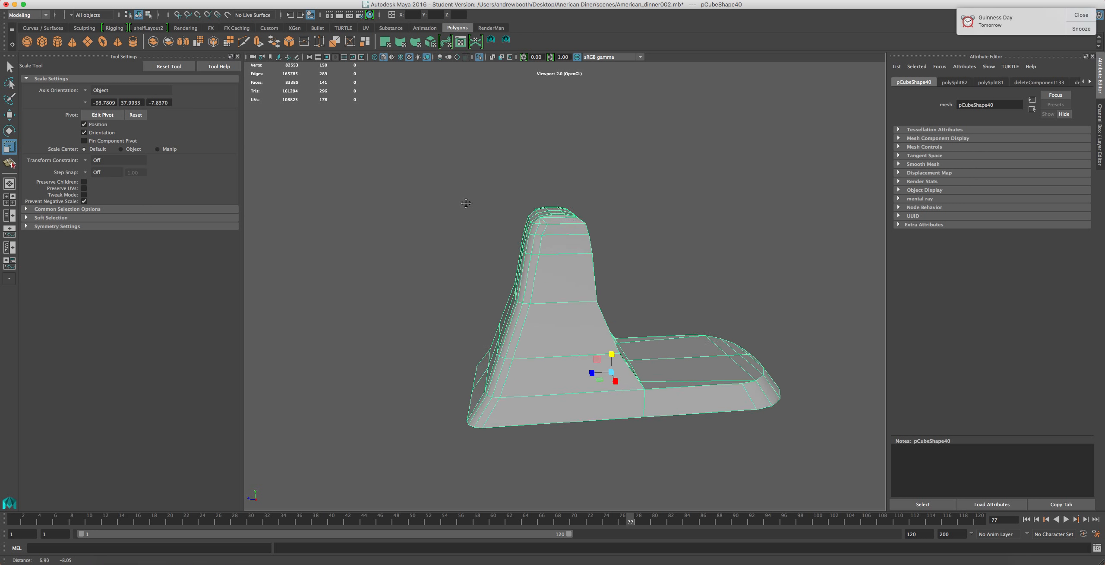
pyautogui.keyDown('alt'); pyautogui.moveTo(464, 200); pyautogui.dragTo(503, 244, button='right'); pyautogui.keyUp('alt')
pyautogui.keyDown('alt'); pyautogui.moveTo(572, 244); pyautogui.dragTo(533, 234); pyautogui.keyUp('alt')
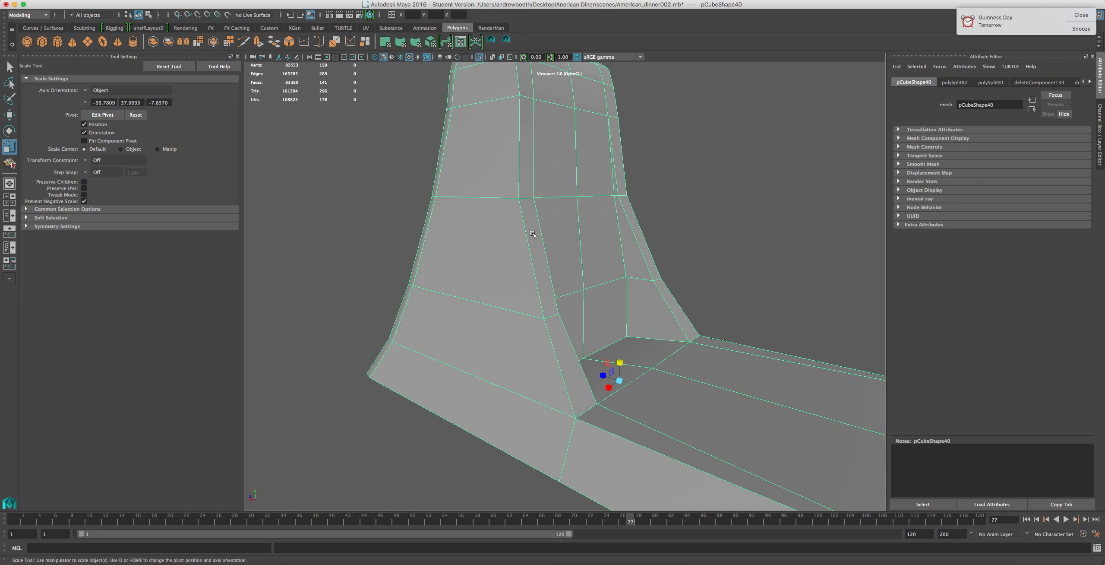
pyautogui.moveTo(573, 352); pyautogui.dragTo(572, 276, button='right')
pyautogui.click(549, 331)
pyautogui.keyDown('shift'); pyautogui.click(539, 292); pyautogui.keyUp('shift')
pyautogui.keyDown('shift'); pyautogui.click(520, 175); pyautogui.keyUp('shift')
pyautogui.keyDown('shift'); pyautogui.click(517, 80); pyautogui.keyUp('shift')
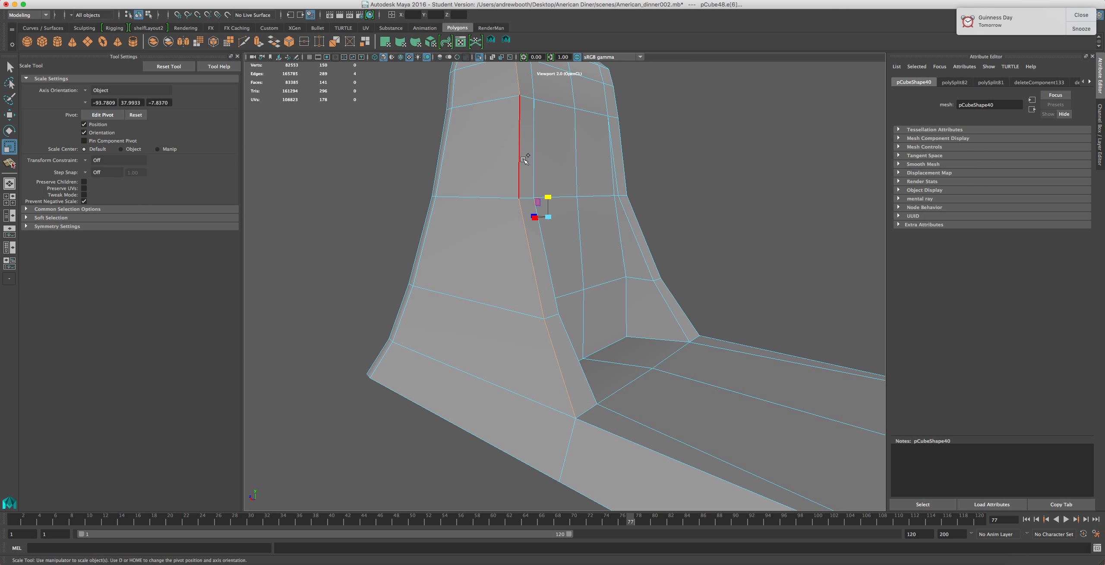
pyautogui.scroll(-5, 460, 261)
pyautogui.keyDown('alt'); pyautogui.moveTo(463, 258); pyautogui.dragTo(472, 302, button='middle'); pyautogui.keyUp('alt')
pyautogui.keyDown('alt'); pyautogui.moveTo(472, 303); pyautogui.dragTo(592, 312); pyautogui.keyUp('alt')
pyautogui.scroll(5, 586, 302)
pyautogui.moveTo(483, 267); pyautogui.dragTo(507, 280)
pyautogui.press('super+z')
# Delete the leftover edges at the column's rounded top corners
pyautogui.click(350, 211)
pyautogui.keyDown('alt'); pyautogui.moveTo(352, 196); pyautogui.dragTo(393, 302, button='middle'); pyautogui.keyUp('alt')
pyautogui.click(498, 242)
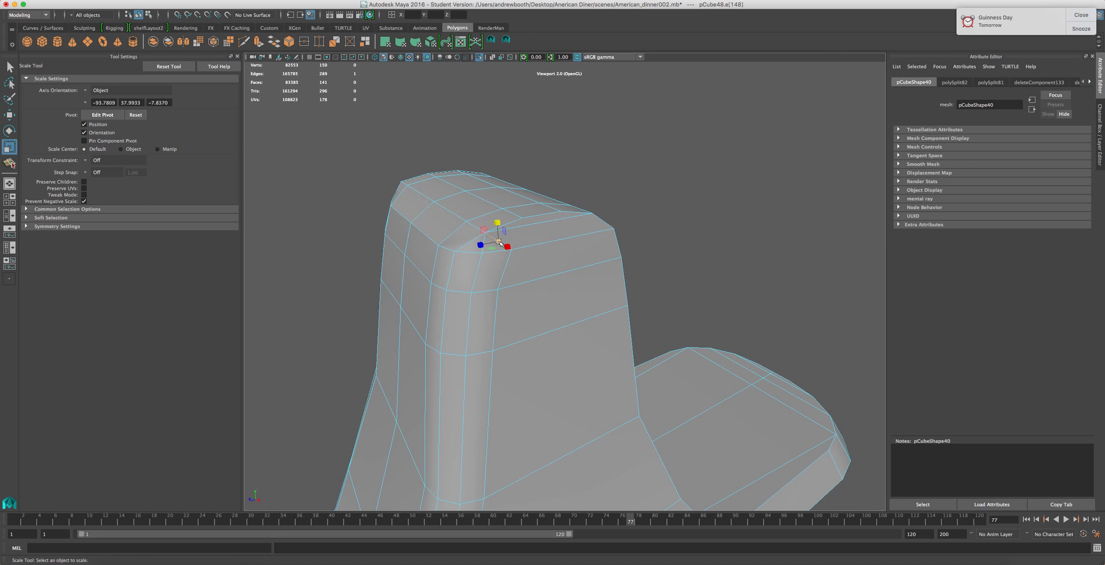
pyautogui.press('Delete')
pyautogui.keyDown('alt'); pyautogui.moveTo(394, 263); pyautogui.dragTo(531, 239); pyautogui.keyUp('alt')
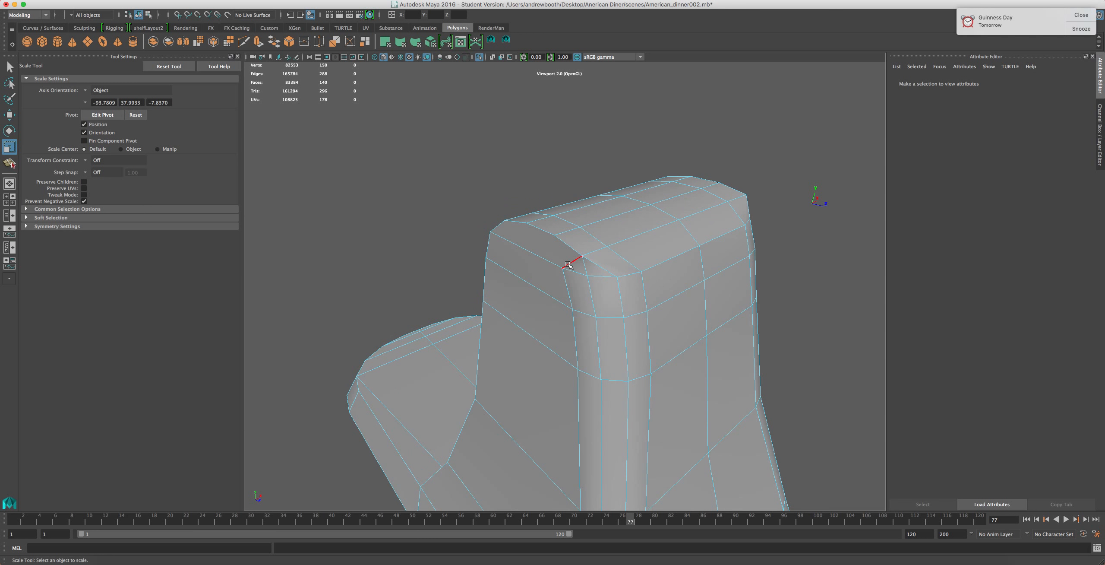
pyautogui.click(568, 264)
pyautogui.press('Delete')
pyautogui.click(596, 266)
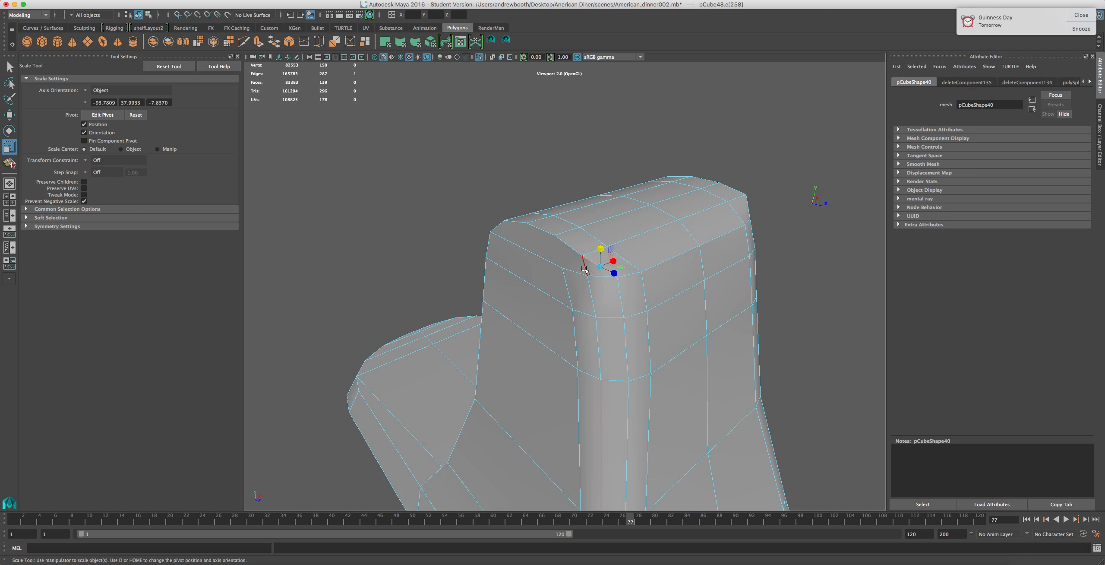
pyautogui.press('Delete')
pyautogui.keyDown('alt'); pyautogui.moveTo(669, 233); pyautogui.dragTo(490, 305); pyautogui.keyUp('alt')
pyautogui.click(541, 252)
pyautogui.press('Delete')
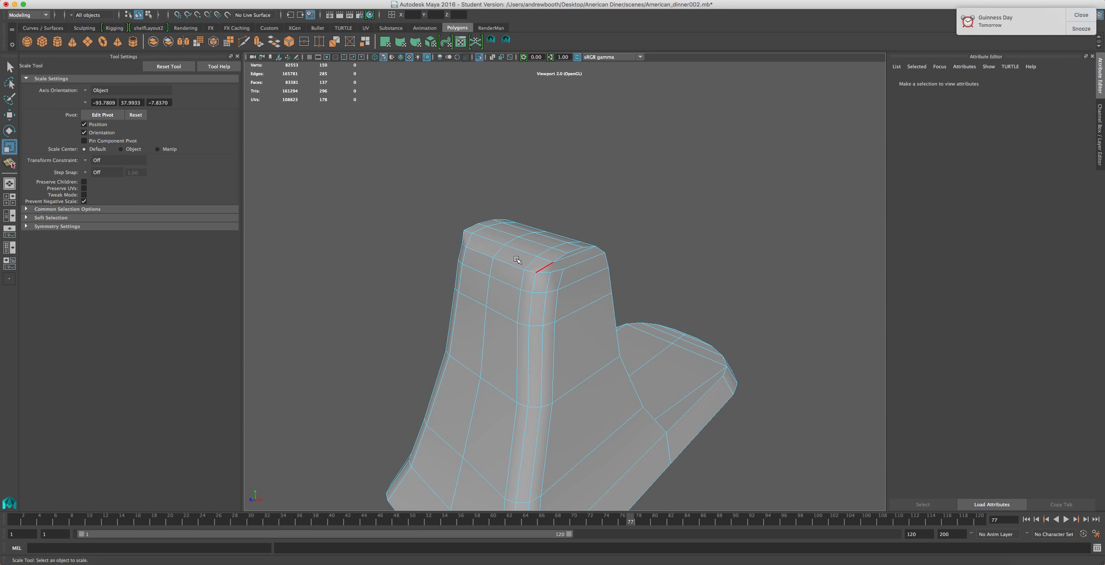
# Select the edges along the column's side and the base's lower edge
pyautogui.keyDown('alt'); pyautogui.moveTo(483, 341); pyautogui.dragTo(419, 356); pyautogui.keyUp('alt')
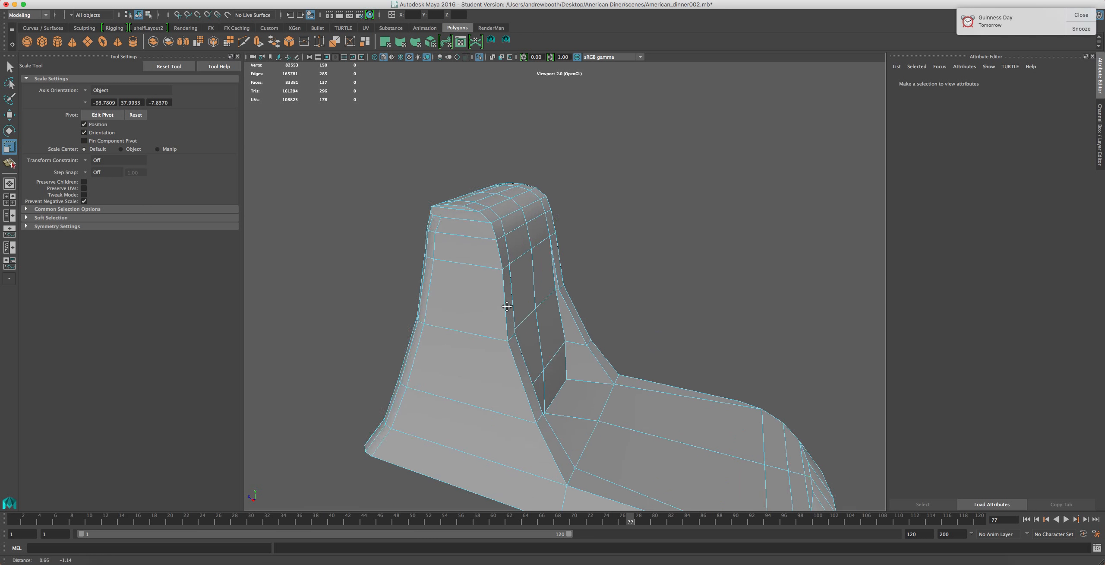
pyautogui.scroll(5, 501, 302)
pyautogui.scroll(-5, 505, 301)
pyautogui.moveTo(521, 354); pyautogui.dragTo(502, 375, button='right')
pyautogui.click(503, 372)
pyautogui.keyDown('shift'); pyautogui.click(523, 410); pyautogui.keyUp('shift')
pyautogui.keyDown('shift'); pyautogui.click(481, 252); pyautogui.keyUp('shift')
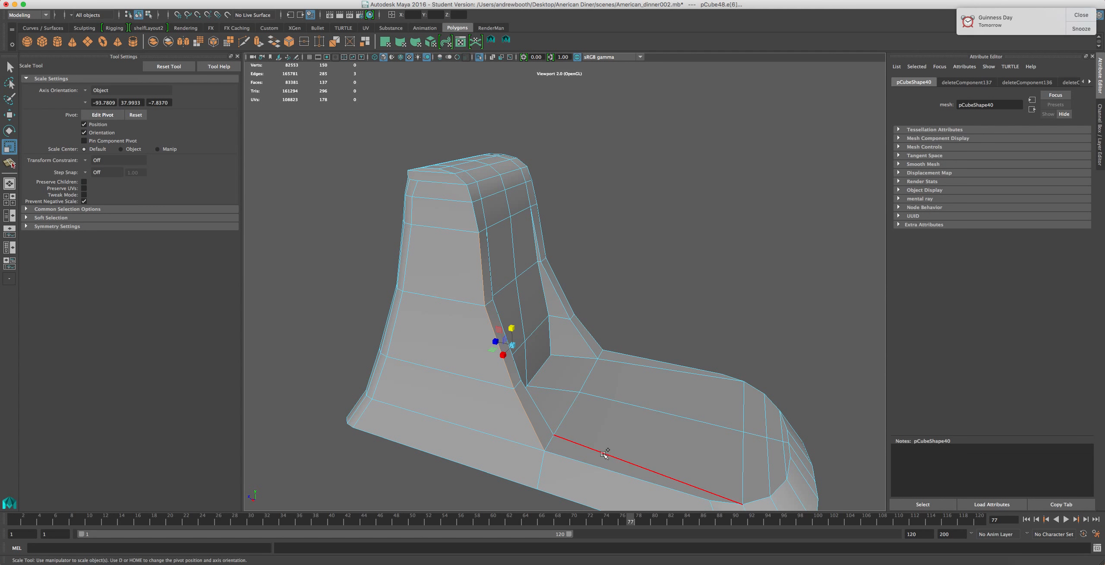
pyautogui.keyDown('shift'); pyautogui.click(597, 466); pyautogui.keyUp('shift')
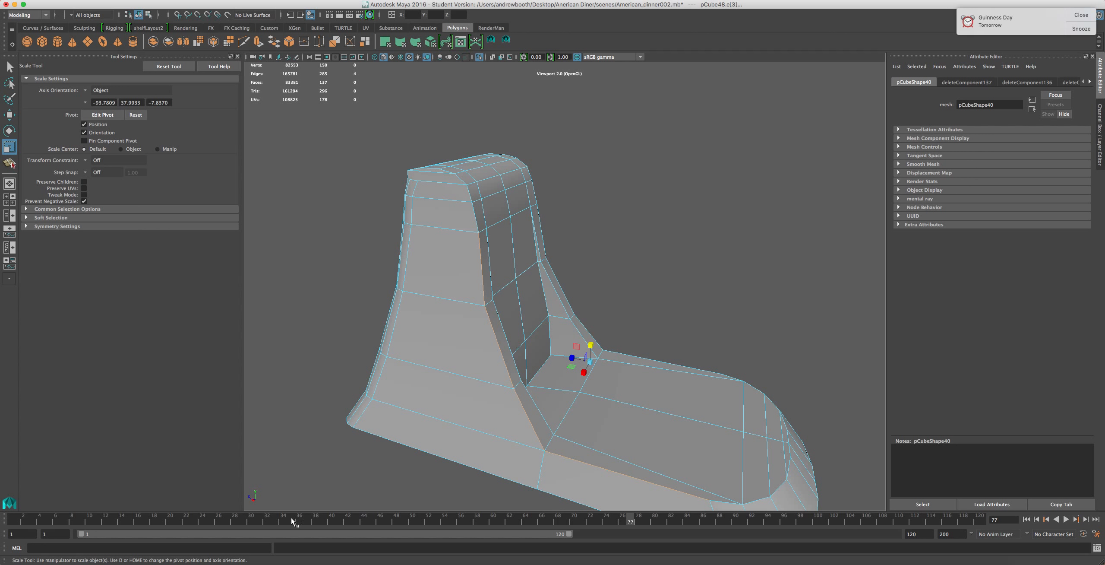
# Add the remaining edges along the column's sides and back corner to the edge selection
pyautogui.keyDown('shift'); pyautogui.click(784, 463); pyautogui.keyUp('shift')
pyautogui.press('z')
pyautogui.keyDown('shift'); pyautogui.click(785, 474); pyautogui.keyUp('shift')
pyautogui.keyDown('shift'); pyautogui.click(755, 497); pyautogui.keyUp('shift')
pyautogui.keyDown('shift'); pyautogui.click(726, 501); pyautogui.keyUp('shift')
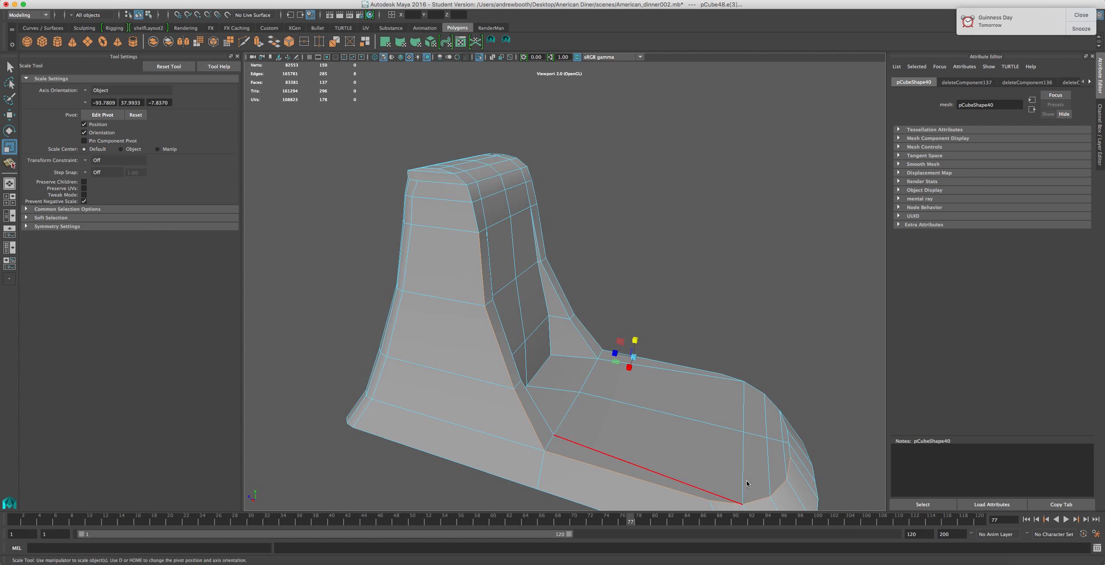
pyautogui.keyDown('shift'); pyautogui.click(790, 450); pyautogui.keyUp('shift')
pyautogui.keyDown('shift'); pyautogui.click(791, 423); pyautogui.keyUp('shift')
pyautogui.keyDown('shift'); pyautogui.click(784, 416); pyautogui.keyUp('shift')
pyautogui.keyDown('shift'); pyautogui.click(776, 406); pyautogui.keyUp('shift')
pyautogui.keyDown('shift'); pyautogui.click(755, 385); pyautogui.keyUp('shift')
pyautogui.keyDown('shift'); pyautogui.click(733, 376); pyautogui.keyUp('shift')
pyautogui.keyDown('shift'); pyautogui.click(685, 366); pyautogui.keyUp('shift')
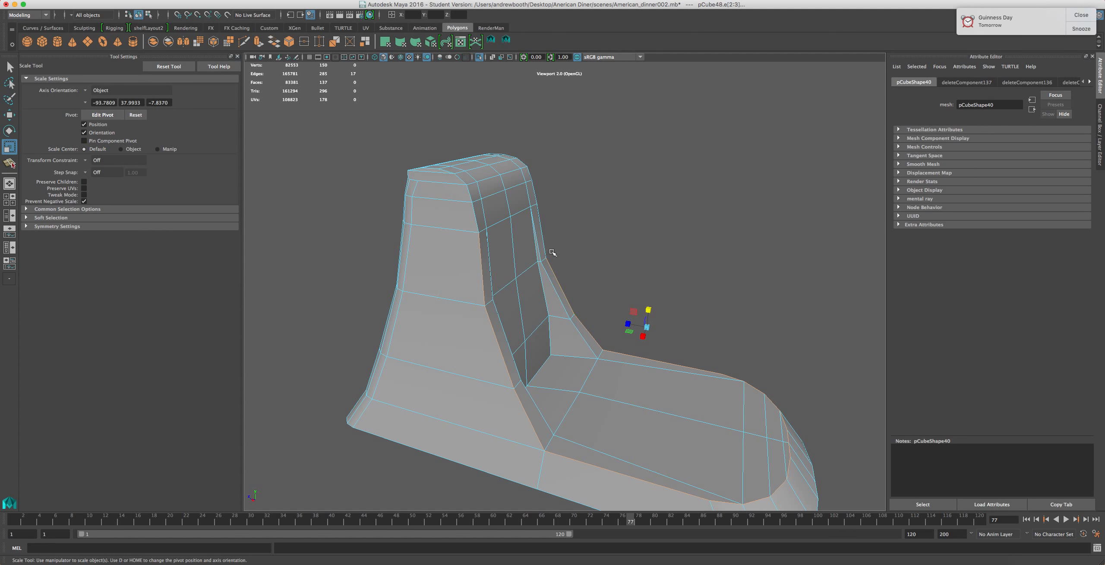
pyautogui.keyDown('shift'); pyautogui.click(534, 197); pyautogui.keyUp('shift')
pyautogui.scroll(5, 509, 268)
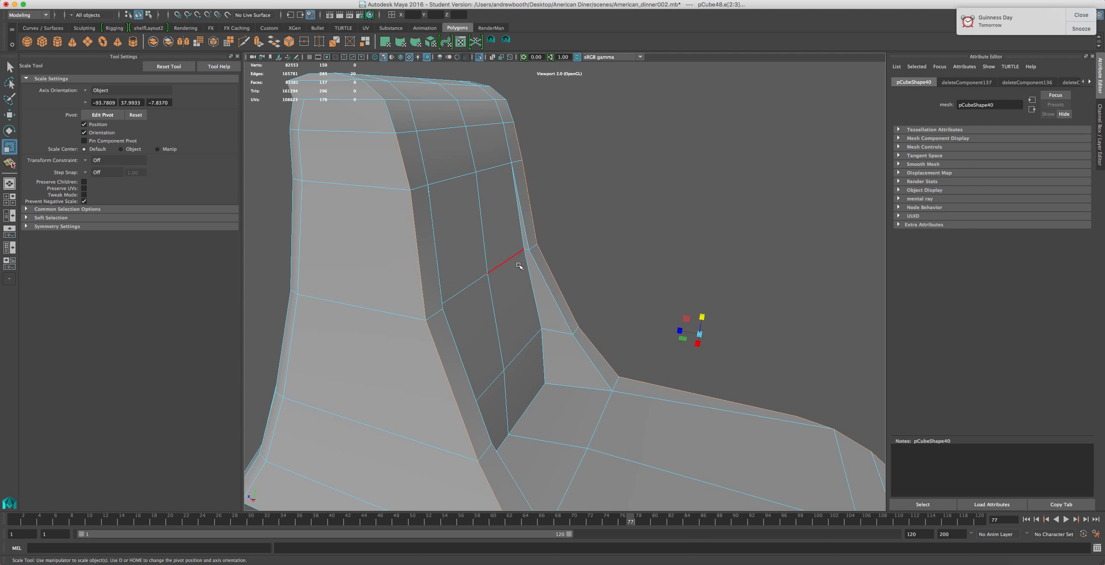
pyautogui.keyDown('shift'); pyautogui.click(393, 113); pyautogui.keyUp('shift')
pyautogui.keyDown('shift'); pyautogui.click(605, 379); pyautogui.keyUp('shift')
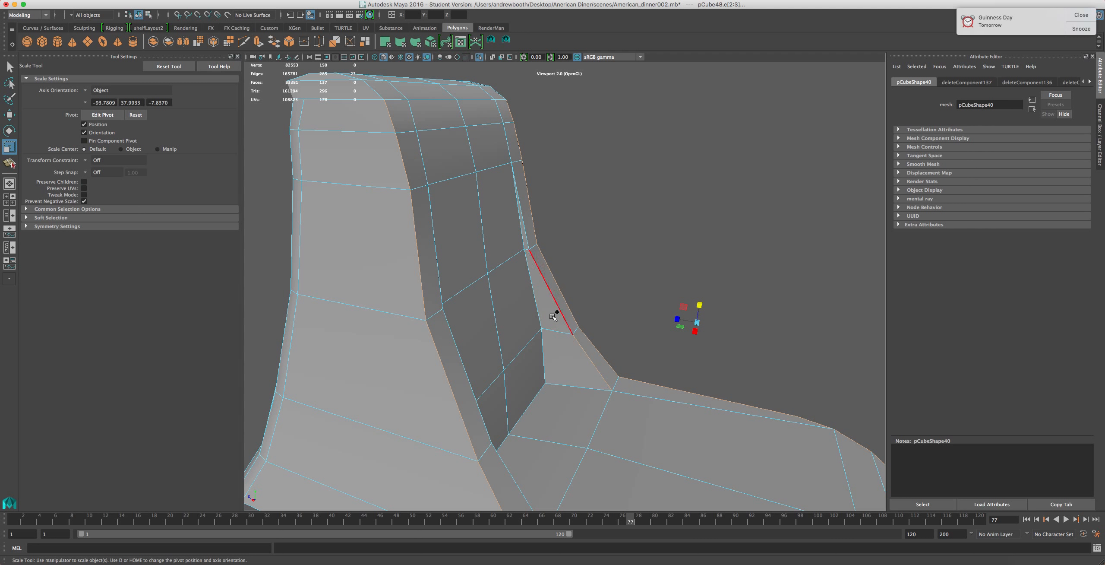
pyautogui.keyDown('shift'); pyautogui.click(557, 312); pyautogui.keyUp('shift')
pyautogui.keyDown('shift'); pyautogui.click(522, 226); pyautogui.keyUp('shift')
pyautogui.keyDown('shift'); pyautogui.click(439, 276); pyautogui.keyUp('shift')
pyautogui.keyDown('shift'); pyautogui.click(480, 413); pyautogui.keyUp('shift')
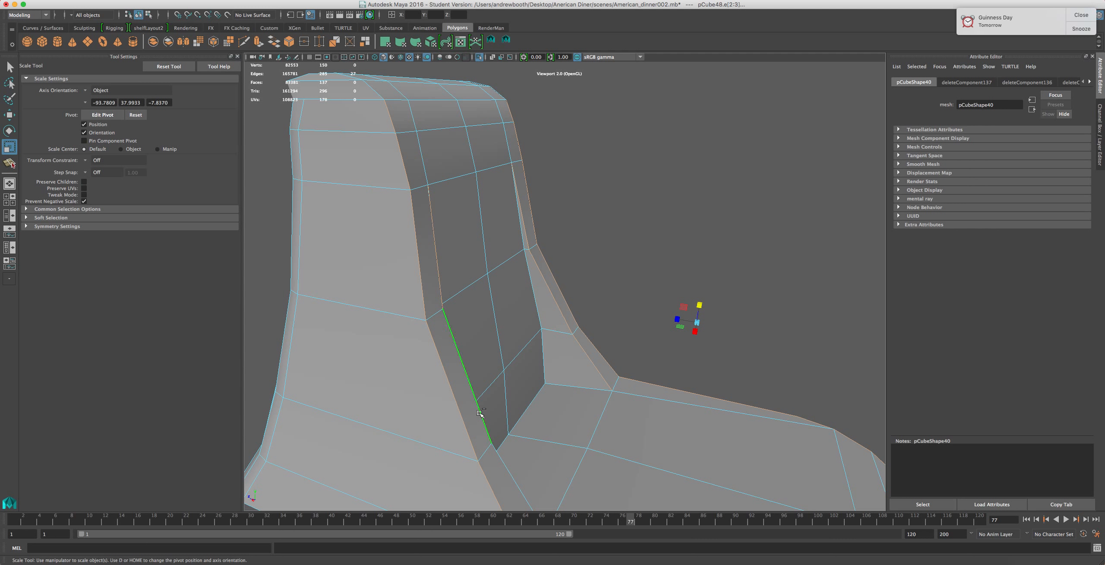
pyautogui.keyDown('shift'); pyautogui.click(504, 463); pyautogui.keyUp('shift')
pyautogui.moveTo(546, 408)
pyautogui.keyDown('alt'); pyautogui.mouseDown()
pyautogui.moveTo(596, 388)
pyautogui.moveTo(407, 405)
pyautogui.moveTo(557, 422)
pyautogui.mouseUp(); pyautogui.keyUp('alt')
pyautogui.keyDown('alt'); pyautogui.moveTo(557, 420); pyautogui.dragTo(496, 358, button='middle'); pyautogui.keyUp('alt')
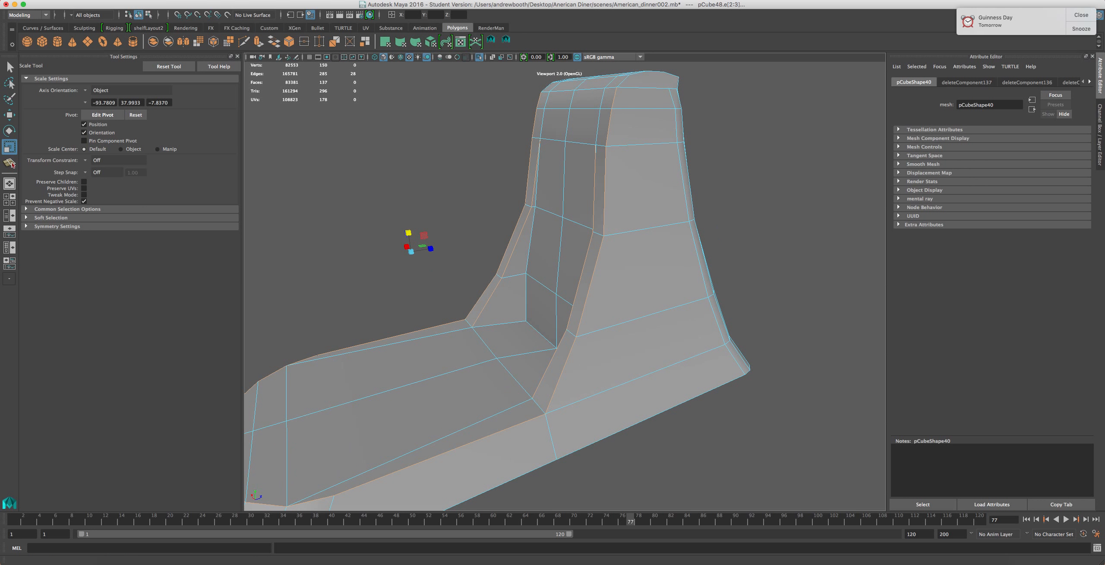
# Bevel the selected edges with 3 segments
pyautogui.click(399, 0)
pyautogui.moveTo(294, 0)
pyautogui.moveTo(259, 0)
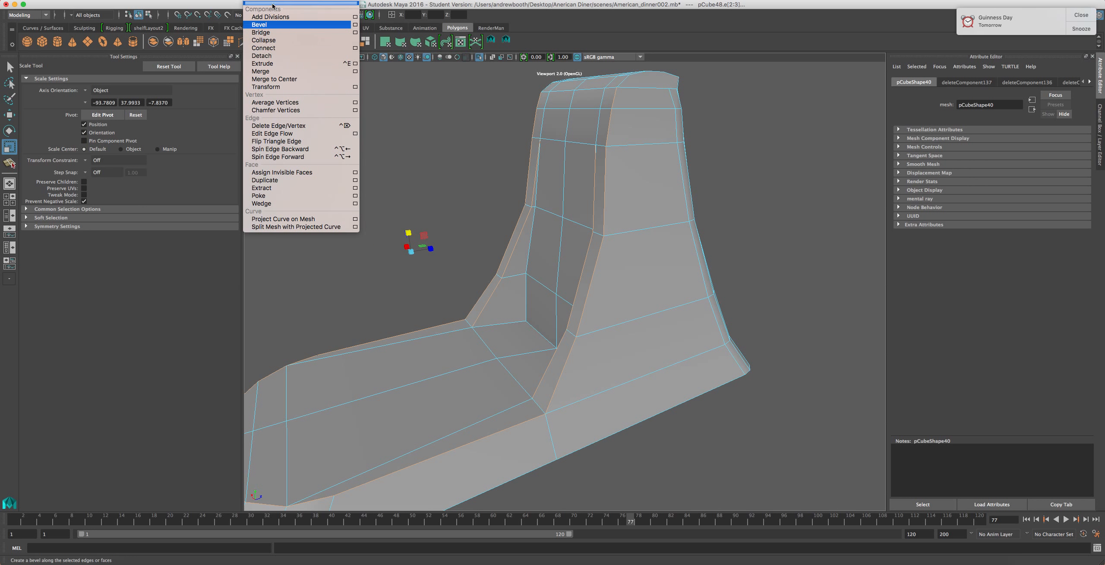
pyautogui.click(260, 25)
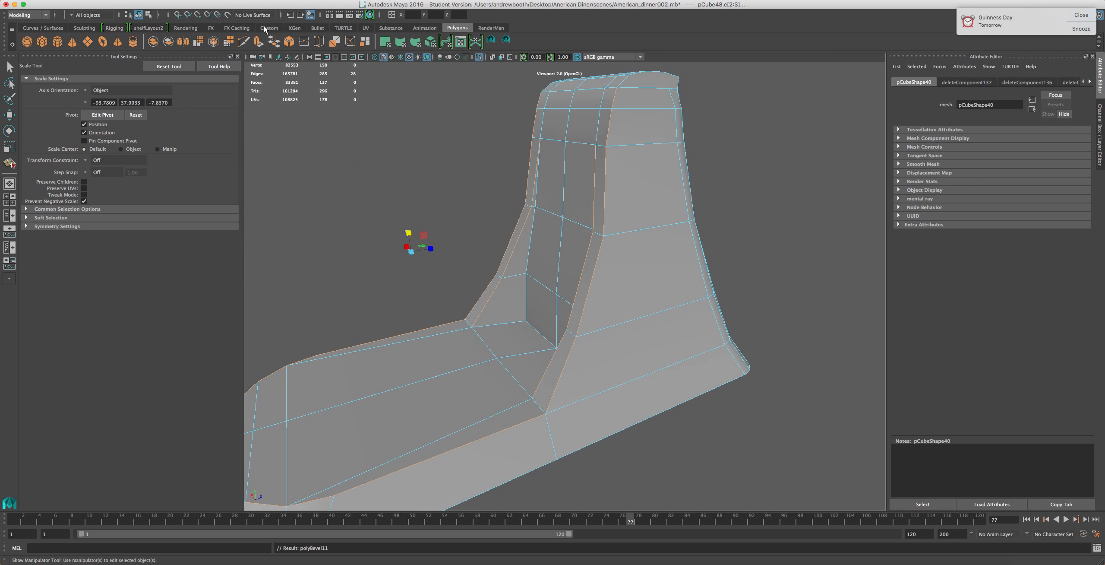
pyautogui.scroll(2, 499, 140)
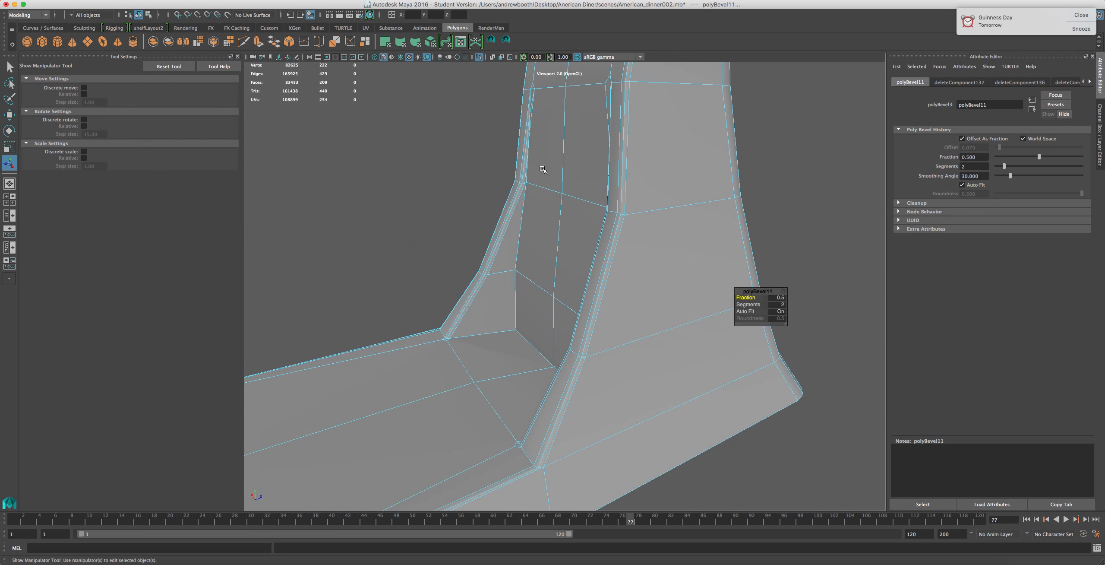
pyautogui.click(778, 305)
pyautogui.press('Return')
pyautogui.click(777, 307)
pyautogui.write('3')
pyautogui.press('Return')
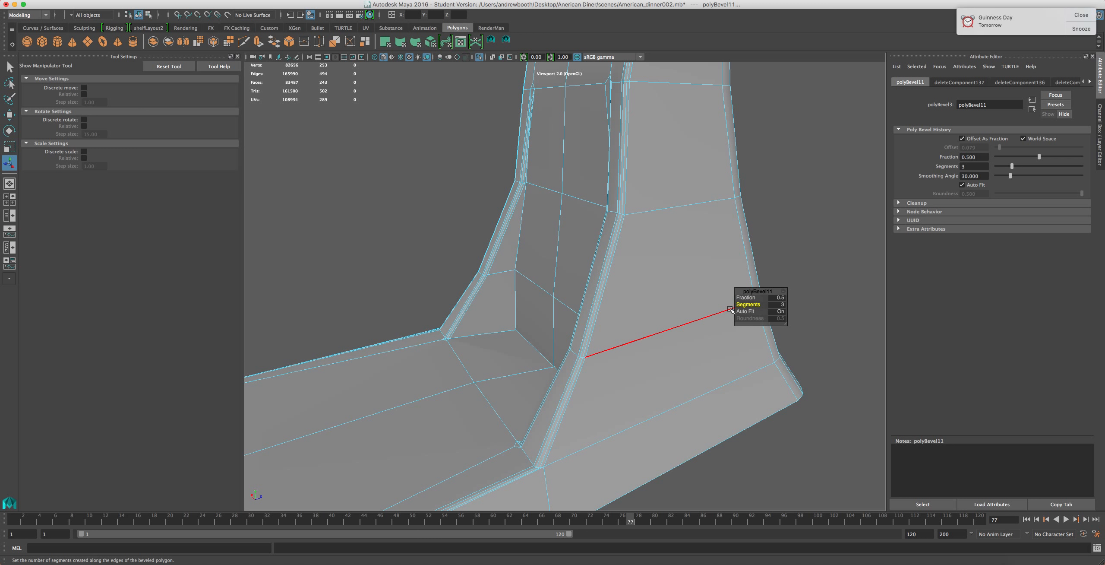
# Set the bevel's fraction to 0.9
pyautogui.click(775, 298)
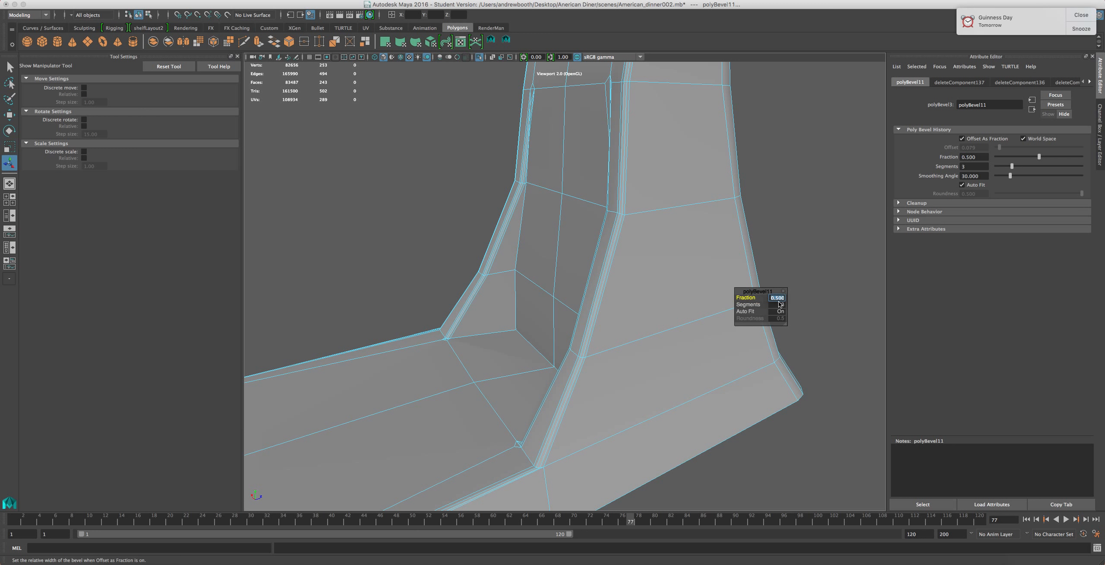
pyautogui.press('Return')
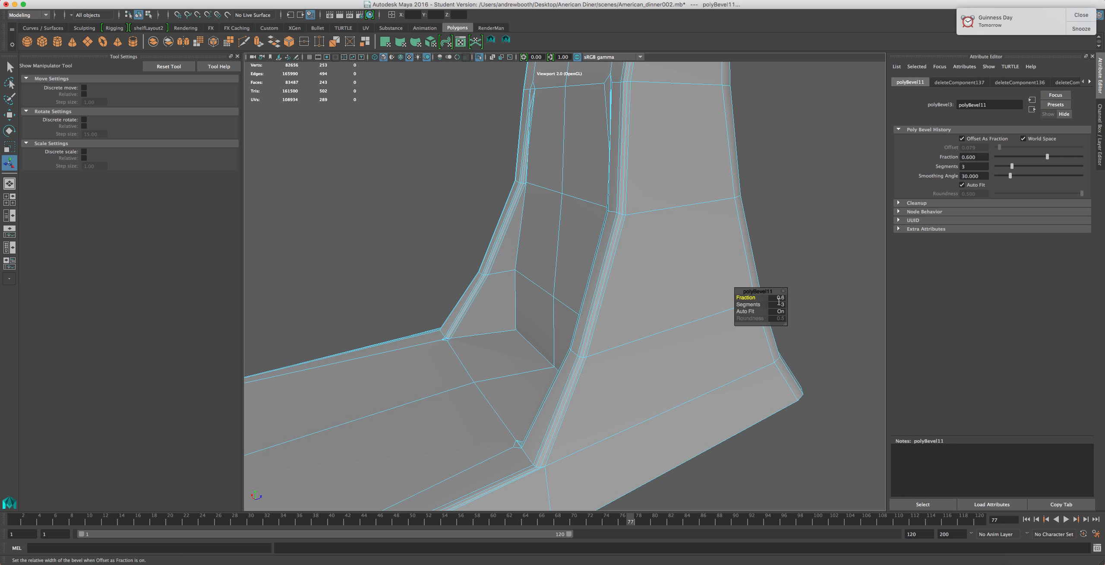
pyautogui.click(782, 297)
pyautogui.write('0.7')
pyautogui.press('Return')
pyautogui.click(775, 300)
pyautogui.write('0.')
pyautogui.press('Return')
pyautogui.click(783, 298)
pyautogui.write('0.9')
pyautogui.press('Return')
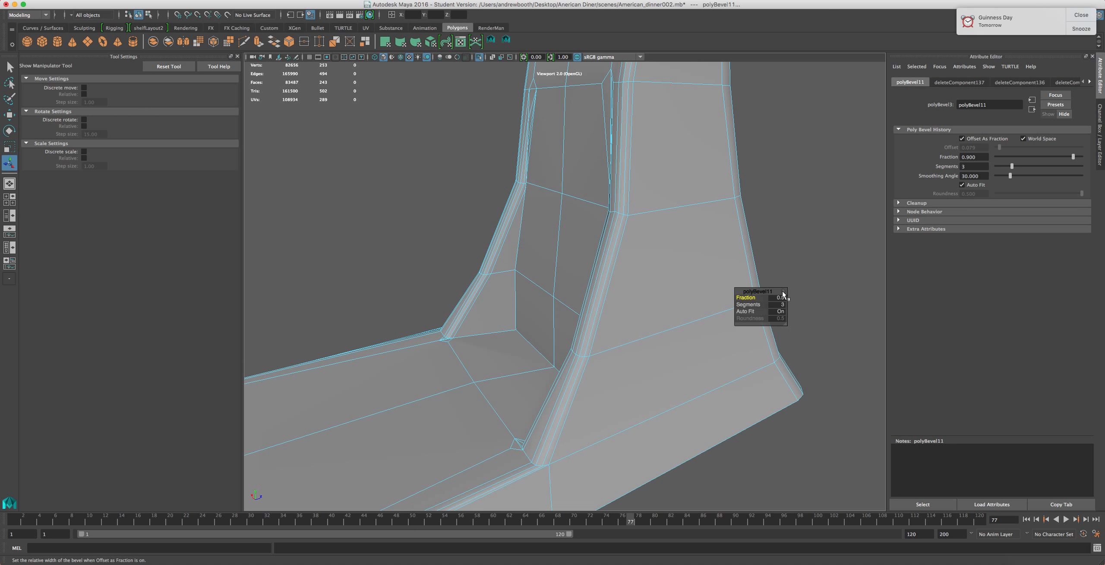
# Select a horizontal vertex loop across the column's front and nudge it with the Move tool
pyautogui.scroll(-2, 790, 296)
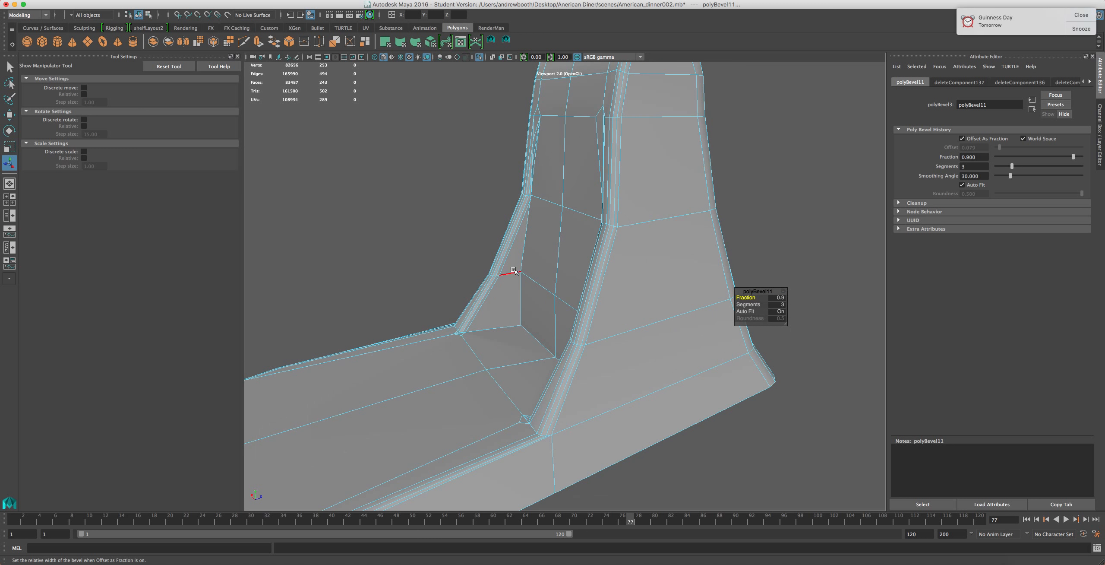
pyautogui.keyDown('alt'); pyautogui.moveTo(513, 271); pyautogui.dragTo(496, 201); pyautogui.keyUp('alt')
pyautogui.moveTo(496, 200); pyautogui.dragTo(518, 186, button='right')
pyautogui.scroll(-3, 418, 257)
pyautogui.keyDown('alt'); pyautogui.moveTo(406, 299); pyautogui.dragTo(553, 289); pyautogui.keyUp('alt')
pyautogui.click(524, 292)
pyautogui.scroll(3, 524, 293)
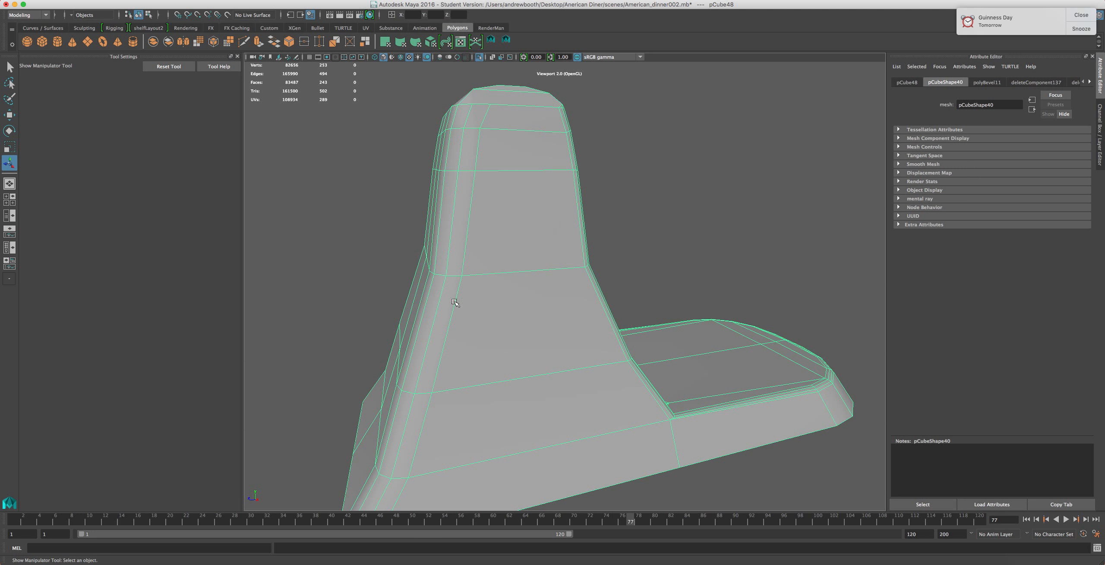
pyautogui.keyDown('alt'); pyautogui.moveTo(427, 299); pyautogui.dragTo(585, 306); pyautogui.keyUp('alt')
pyautogui.moveTo(565, 274); pyautogui.dragTo(565, 250, button='right')
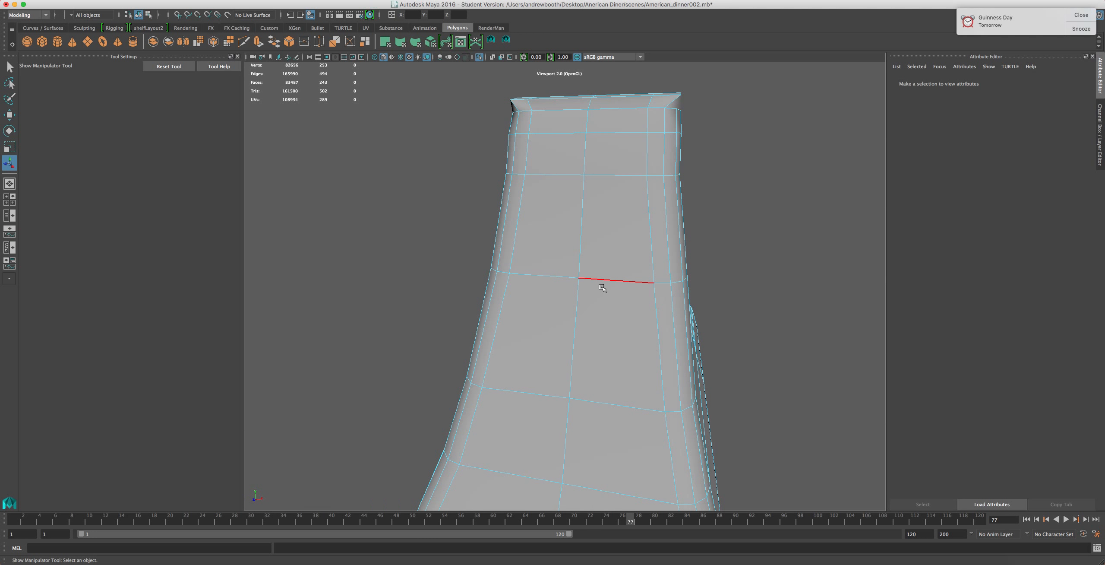
pyautogui.click(602, 288)
pyautogui.keyDown('alt'); pyautogui.moveTo(654, 311); pyautogui.dragTo(577, 310); pyautogui.keyUp('alt')
pyautogui.keyDown('alt'); pyautogui.moveTo(529, 300); pyautogui.dragTo(580, 295, button='middle'); pyautogui.keyUp('alt')
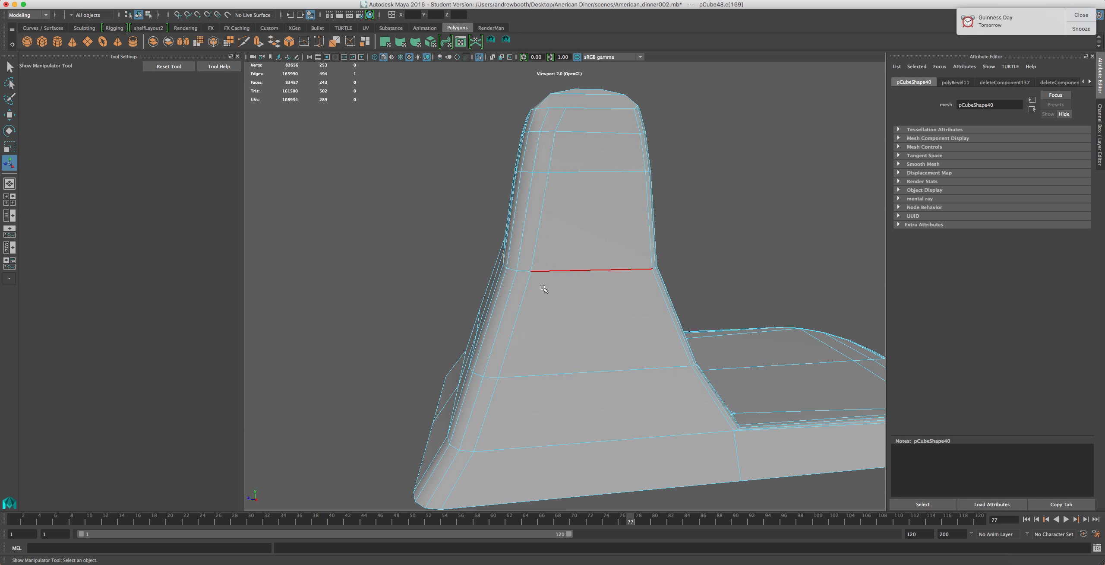
pyautogui.keyDown('alt'); pyautogui.moveTo(543, 289); pyautogui.dragTo(539, 265); pyautogui.keyUp('alt')
pyautogui.moveTo(515, 261); pyautogui.dragTo(484, 255, button='right')
pyautogui.moveTo(563, 213); pyautogui.dragTo(450, 289)
pyautogui.moveTo(452, 288)
pyautogui.keyDown('alt'); pyautogui.mouseDown()
pyautogui.moveTo(569, 288)
pyautogui.moveTo(461, 298)
pyautogui.mouseUp(); pyautogui.keyUp('alt')
pyautogui.press('w')
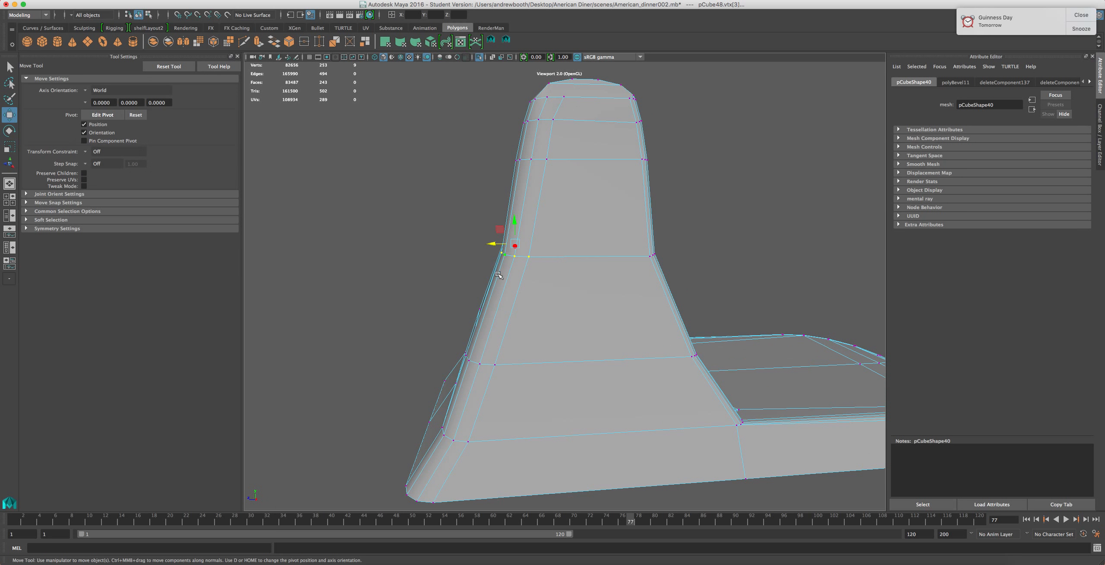
pyautogui.moveTo(489, 245); pyautogui.dragTo(485, 245)
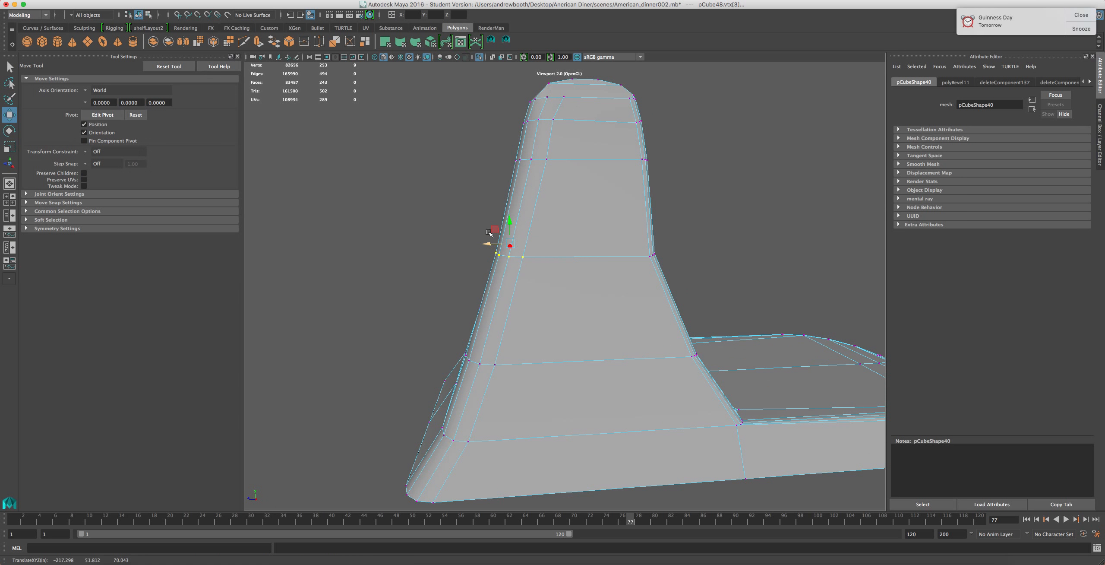
# Try moving the vertex loop across the column's back
pyautogui.keyDown('alt'); pyautogui.moveTo(497, 400); pyautogui.dragTo(642, 413); pyautogui.keyUp('alt')
pyautogui.hotkey('ctrl', 'z')
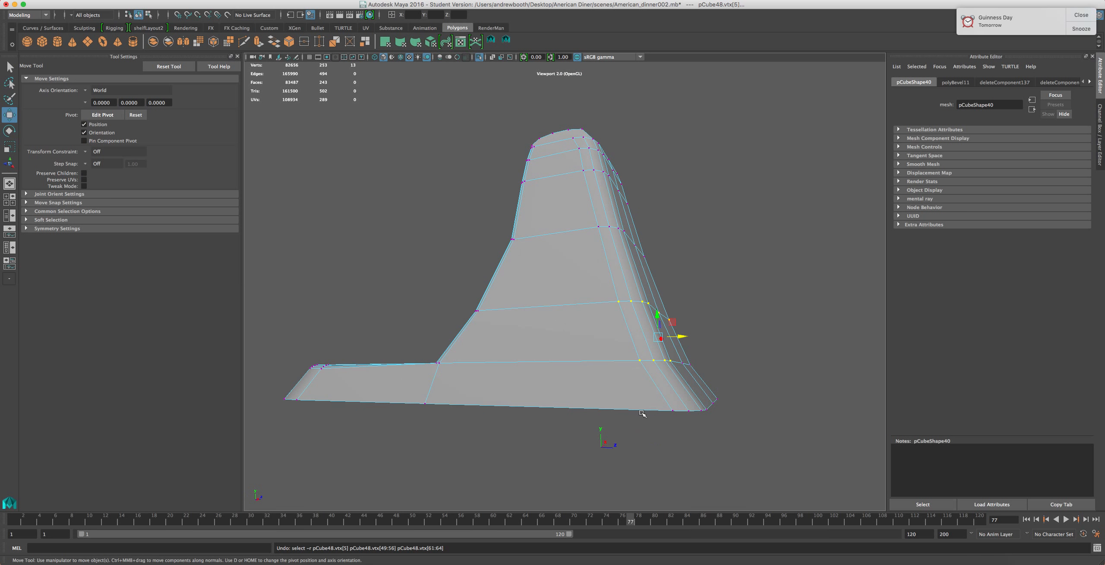
pyautogui.keyDown('alt'); pyautogui.moveTo(737, 346); pyautogui.dragTo(608, 385); pyautogui.keyUp('alt')
pyautogui.keyDown('alt'); pyautogui.moveTo(699, 365); pyautogui.dragTo(516, 413); pyautogui.keyUp('alt')
pyautogui.scroll(-5, 517, 413)
pyautogui.keyDown('alt'); pyautogui.moveTo(624, 377); pyautogui.dragTo(590, 393); pyautogui.keyUp('alt')
pyautogui.keyDown('alt'); pyautogui.moveTo(655, 258); pyautogui.dragTo(554, 258); pyautogui.keyUp('alt')
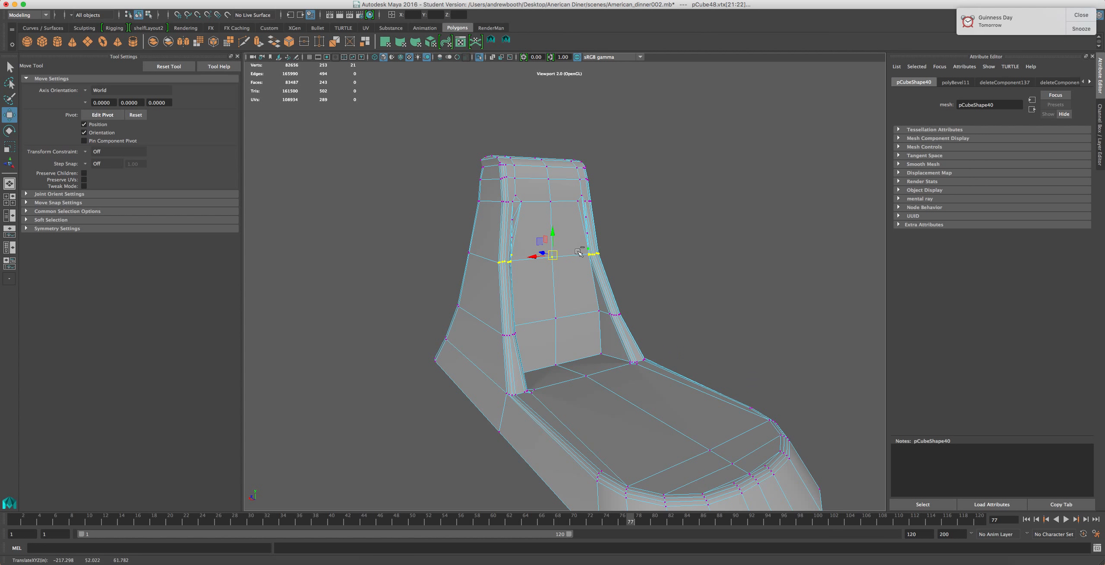
pyautogui.keyDown('ctrl'); pyautogui.click(526, 255); pyautogui.keyUp('ctrl')
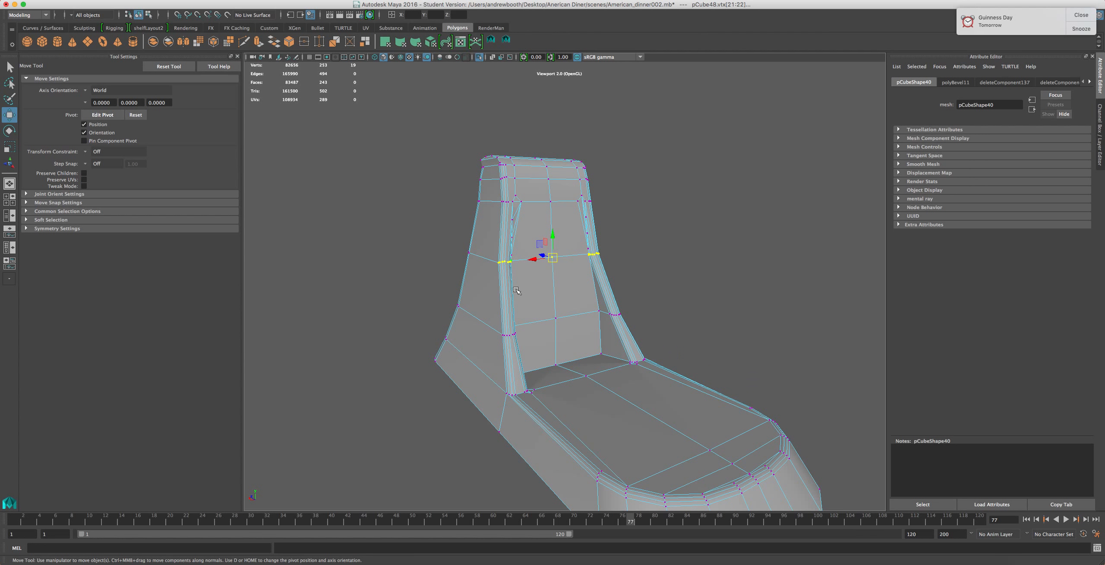
pyautogui.keyDown('alt'); pyautogui.moveTo(544, 257); pyautogui.dragTo(559, 264); pyautogui.keyUp('alt')
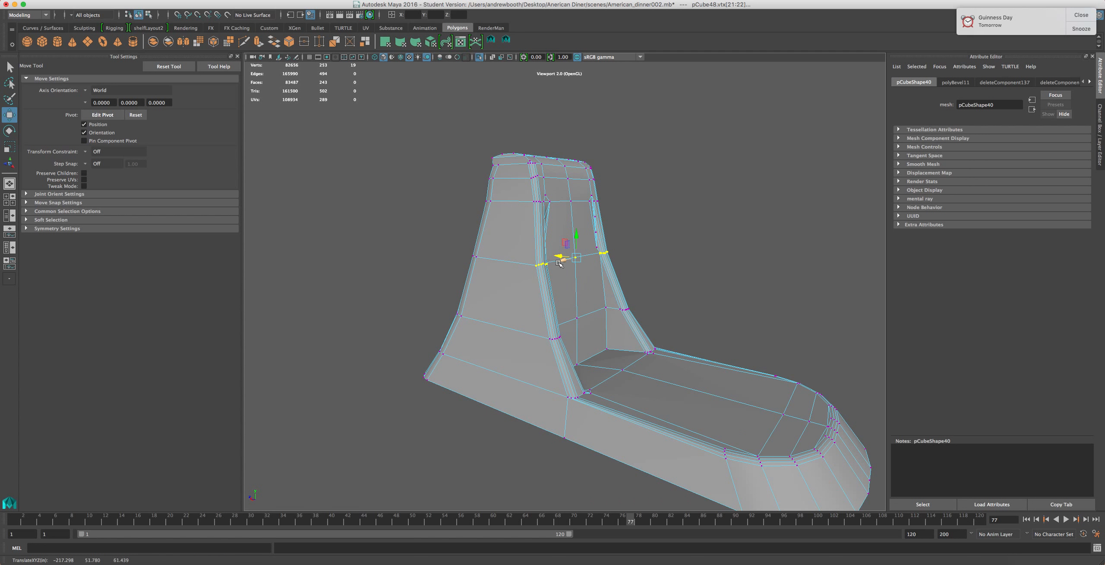
pyautogui.press('super+z')
# Move the vertex loop across the column's back to reshape its sides
pyautogui.keyDown('alt'); pyautogui.moveTo(565, 267); pyautogui.dragTo(613, 251, button='right'); pyautogui.keyUp('alt')
pyautogui.keyDown('ctrl'); pyautogui.click(653, 191); pyautogui.keyUp('ctrl')
pyautogui.keyDown('alt'); pyautogui.moveTo(612, 246); pyautogui.dragTo(536, 263); pyautogui.keyUp('alt')
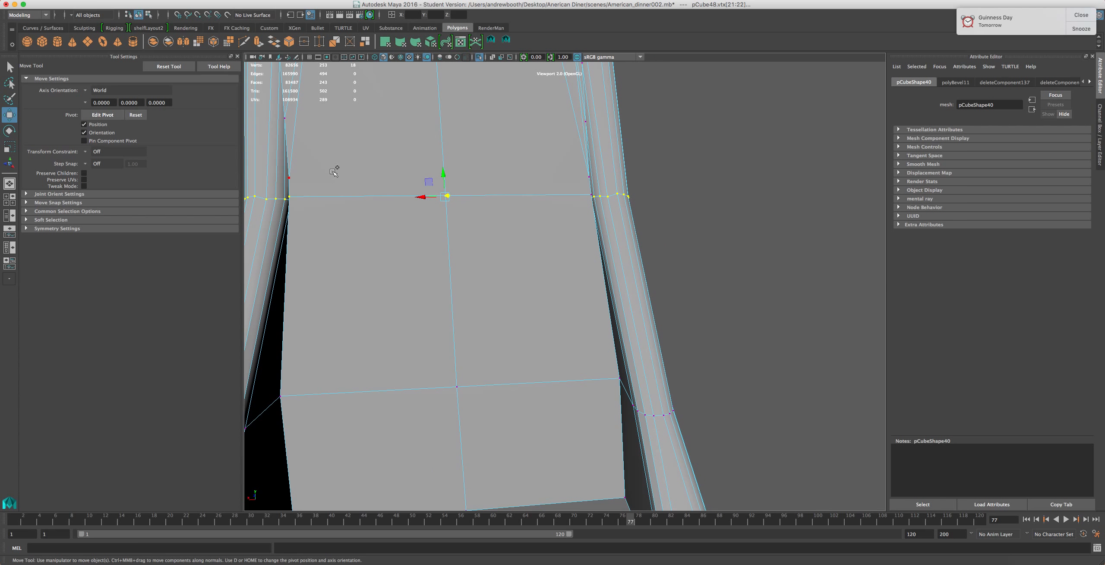
pyautogui.keyDown('ctrl'); pyautogui.click(294, 197); pyautogui.keyUp('ctrl')
pyautogui.keyDown('alt'); pyautogui.moveTo(387, 271); pyautogui.dragTo(496, 271); pyautogui.keyUp('alt')
pyautogui.keyDown('alt'); pyautogui.moveTo(656, 247); pyautogui.dragTo(635, 228); pyautogui.keyUp('alt')
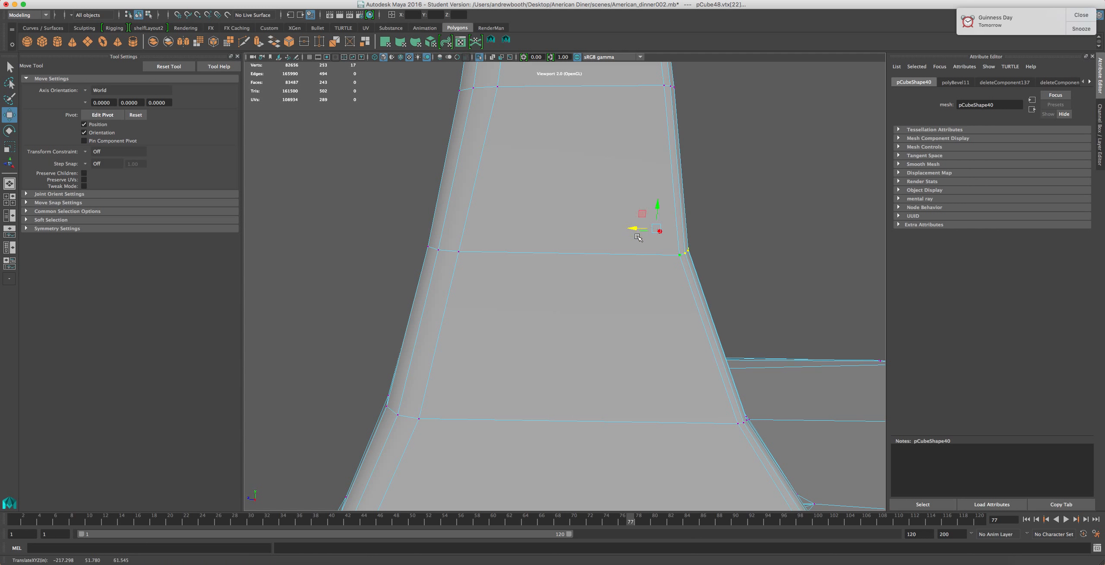
pyautogui.keyDown('alt'); pyautogui.moveTo(640, 235); pyautogui.dragTo(662, 302, button='right'); pyautogui.keyUp('alt')
pyautogui.keyDown('alt'); pyautogui.moveTo(662, 301); pyautogui.dragTo(564, 180); pyautogui.keyUp('alt')
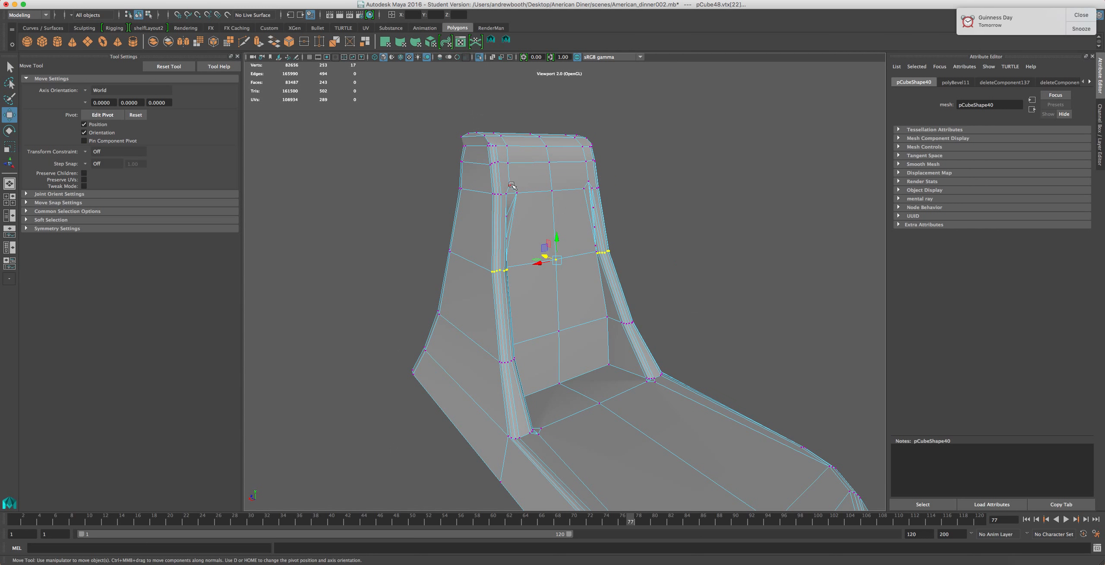
# Adjust the vertices along the column's bevelled back corner with the Move tool
pyautogui.scroll(3, 592, 258)
pyautogui.scroll(-4, 594, 258)
pyautogui.scroll(5, 598, 257)
pyautogui.scroll(-2, 598, 257)
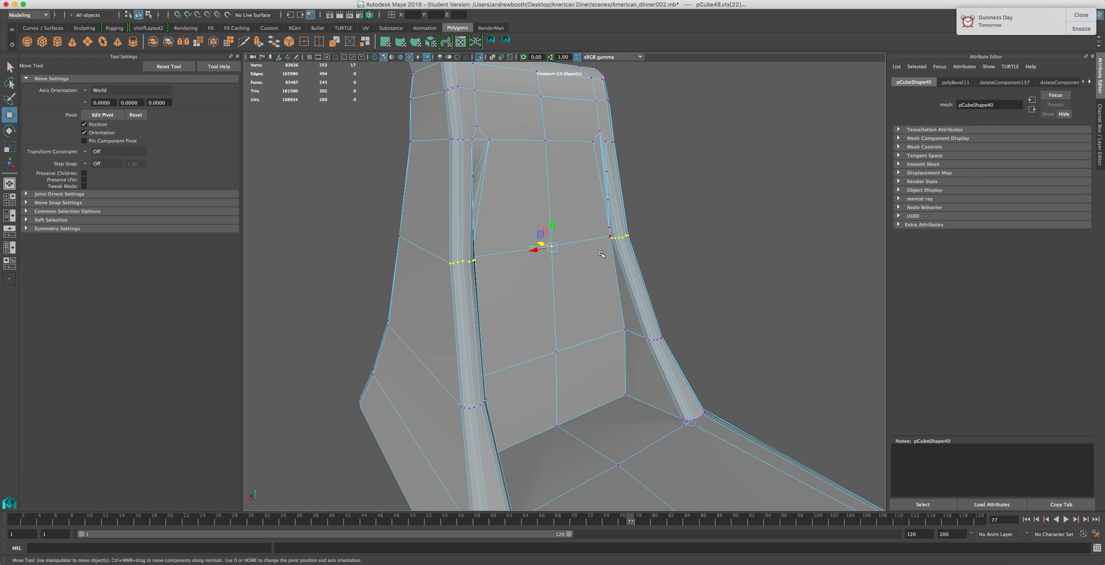
pyautogui.keyDown('alt'); pyautogui.moveTo(605, 239); pyautogui.dragTo(540, 242); pyautogui.keyUp('alt')
pyautogui.keyDown('alt'); pyautogui.moveTo(488, 268); pyautogui.dragTo(582, 326); pyautogui.keyUp('alt')
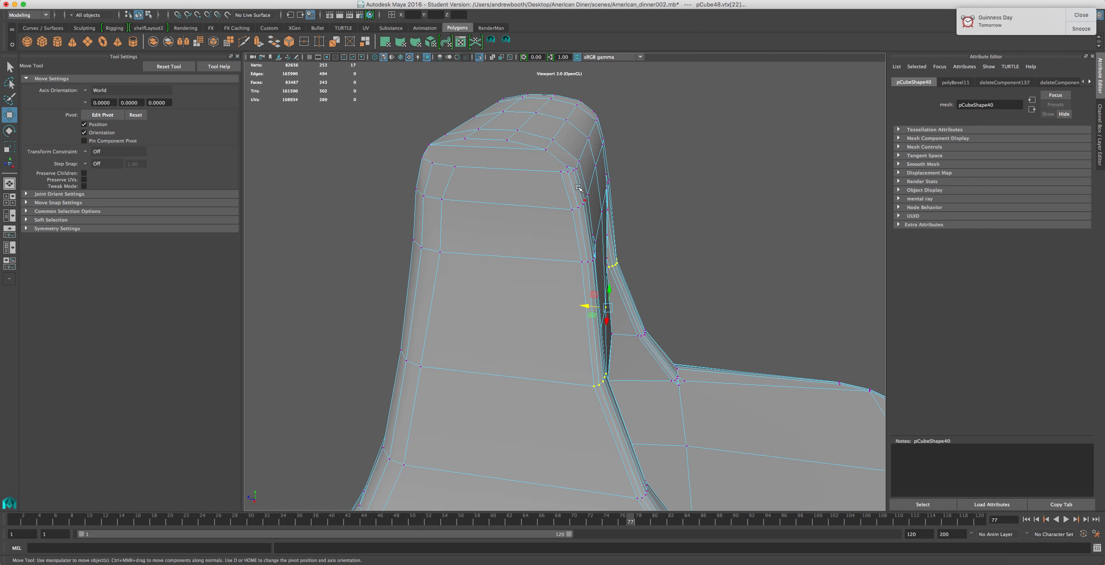
pyautogui.scroll(-6, 581, 326)
pyautogui.moveTo(626, 406)
pyautogui.keyDown('alt'); pyautogui.mouseDown()
pyautogui.moveTo(656, 376)
pyautogui.moveTo(613, 413)
pyautogui.mouseUp(); pyautogui.keyUp('alt')
pyautogui.moveTo(633, 354); pyautogui.dragTo(660, 353, button='right')
pyautogui.moveTo(510, 354); pyautogui.dragTo(548, 345, button='right')
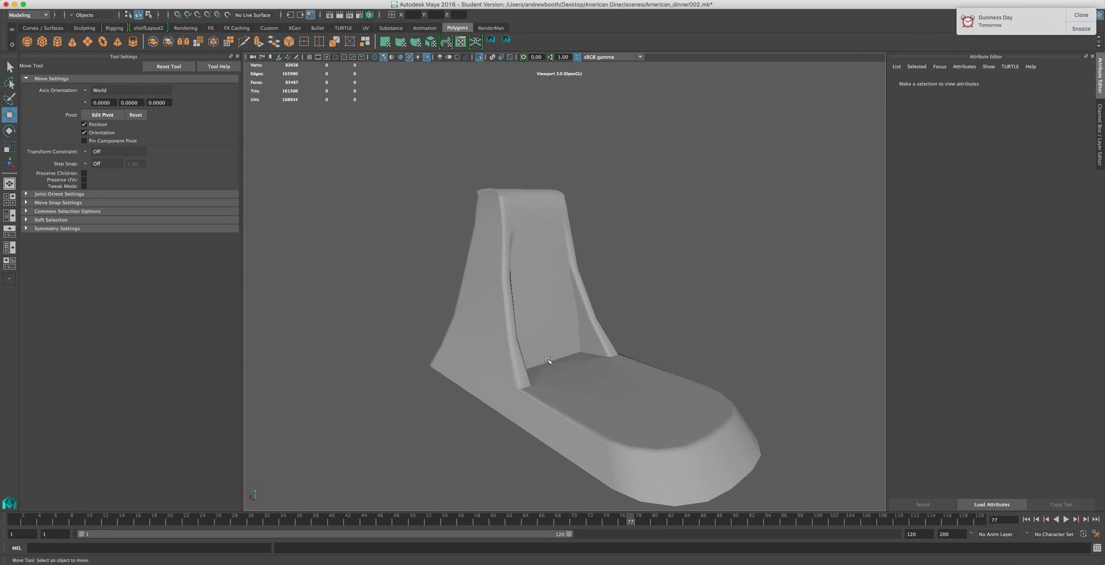
# Inspect the bevelled edges where the column meets the base from several angles
pyautogui.click(478, 349)
pyautogui.scroll(5, 499, 459)
pyautogui.keyDown('alt'); pyautogui.moveTo(499, 459); pyautogui.dragTo(479, 432); pyautogui.keyUp('alt')
pyautogui.keyDown('alt'); pyautogui.moveTo(479, 432); pyautogui.dragTo(370, 255, button='middle'); pyautogui.keyUp('alt')
pyautogui.keyDown('alt'); pyautogui.moveTo(370, 257); pyautogui.dragTo(434, 291); pyautogui.keyUp('alt')
pyautogui.scroll(5, 444, 301)
pyautogui.scroll(-3, 444, 309)
pyautogui.keyDown('alt'); pyautogui.moveTo(555, 306); pyautogui.dragTo(390, 306, button='middle'); pyautogui.keyUp('alt')
pyautogui.scroll(-5, 561, 390)
pyautogui.scroll(5, 313, 306)
pyautogui.keyDown('alt'); pyautogui.moveTo(320, 321); pyautogui.dragTo(443, 318); pyautogui.keyUp('alt')
pyautogui.scroll(-5, 457, 302)
pyautogui.scroll(3, 443, 318)
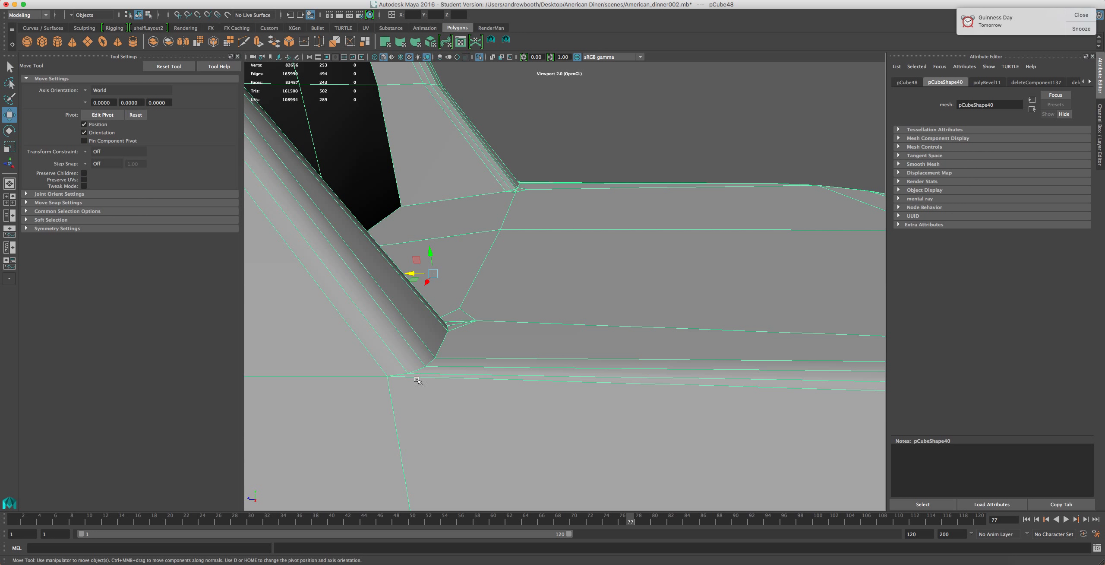
pyautogui.scroll(-5, 439, 382)
pyautogui.scroll(9, 460, 376)
pyautogui.scroll(-4, 465, 382)
pyautogui.keyDown('alt'); pyautogui.moveTo(559, 366); pyautogui.dragTo(393, 364); pyautogui.keyUp('alt')
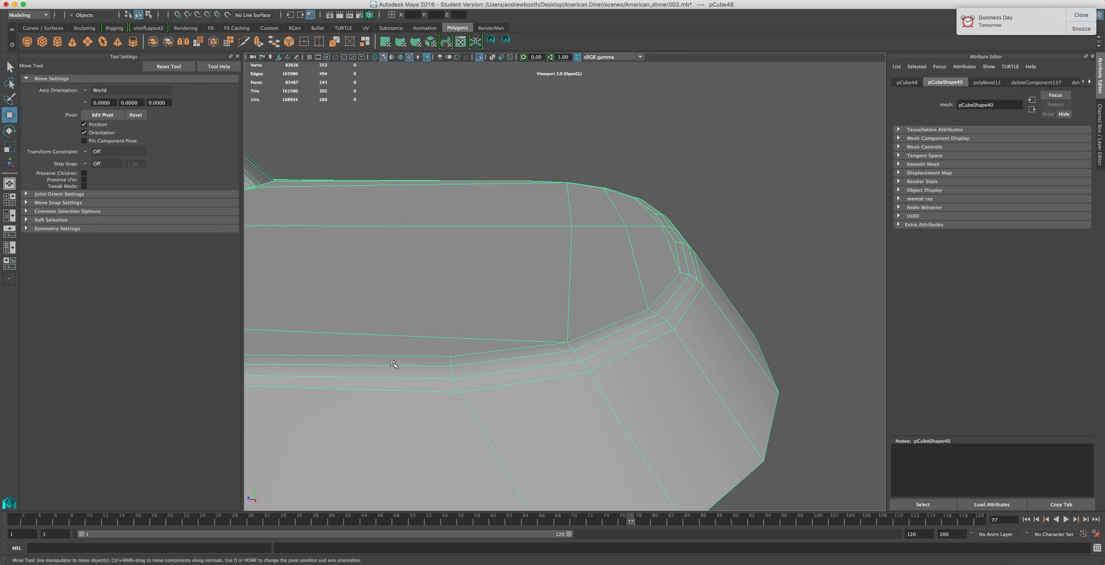
pyautogui.rightClick(436, 370)
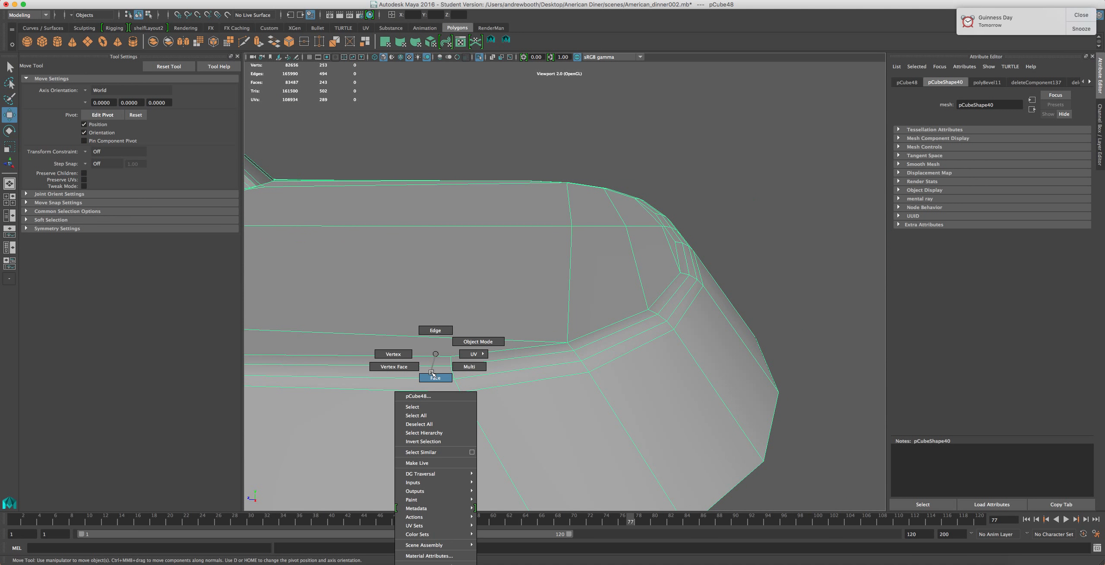
pyautogui.moveTo(432, 371); pyautogui.dragTo(432, 373, button='right')
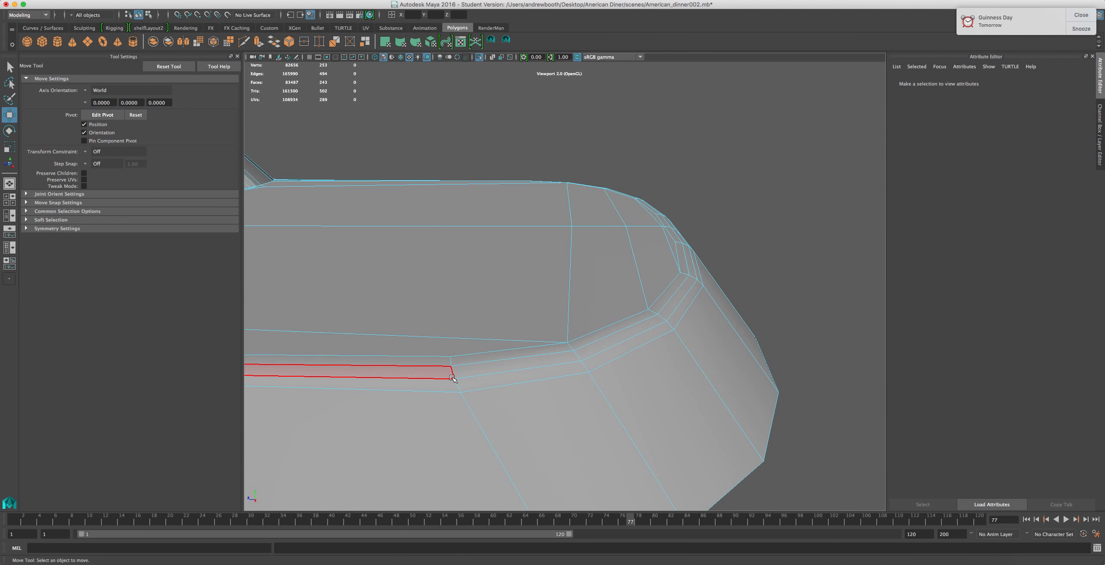
pyautogui.scroll(-5, 453, 377)
pyautogui.scroll(-2, 453, 377)
pyautogui.moveTo(371, 289); pyautogui.dragTo(410, 271, button='right')
pyautogui.scroll(-4, 411, 271)
pyautogui.keyDown('alt'); pyautogui.moveTo(491, 251); pyautogui.dragTo(476, 266); pyautogui.keyUp('alt')
pyautogui.keyDown('alt'); pyautogui.moveTo(476, 266); pyautogui.dragTo(487, 285, button='middle'); pyautogui.keyUp('alt')
pyautogui.keyDown('alt'); pyautogui.moveTo(487, 285); pyautogui.dragTo(556, 276); pyautogui.keyUp('alt')
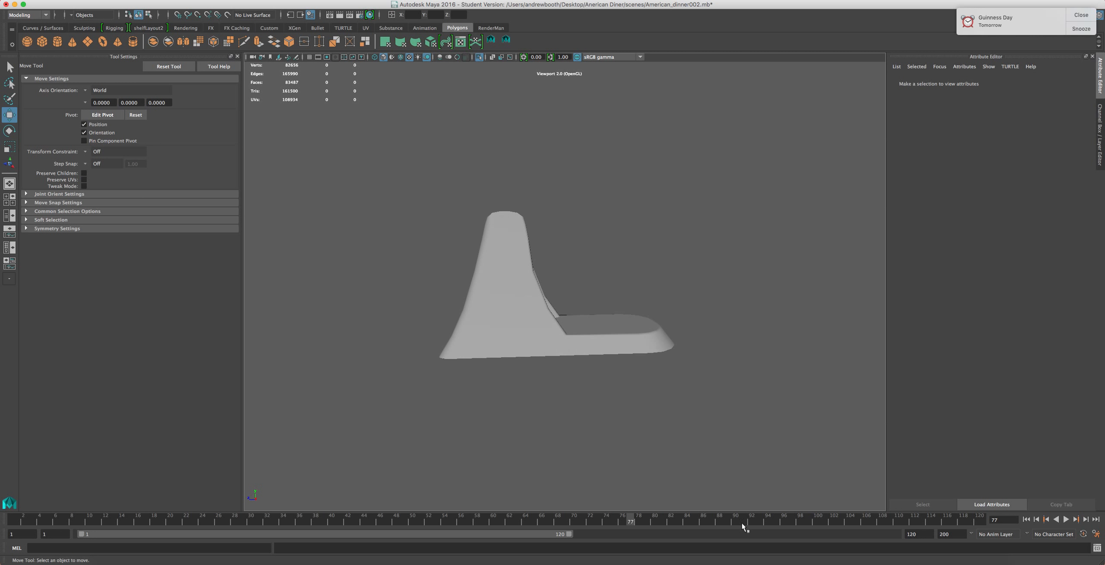
# Compare the model with the KitchenAid mixer reference image in the browser
pyautogui.click(809, 559)
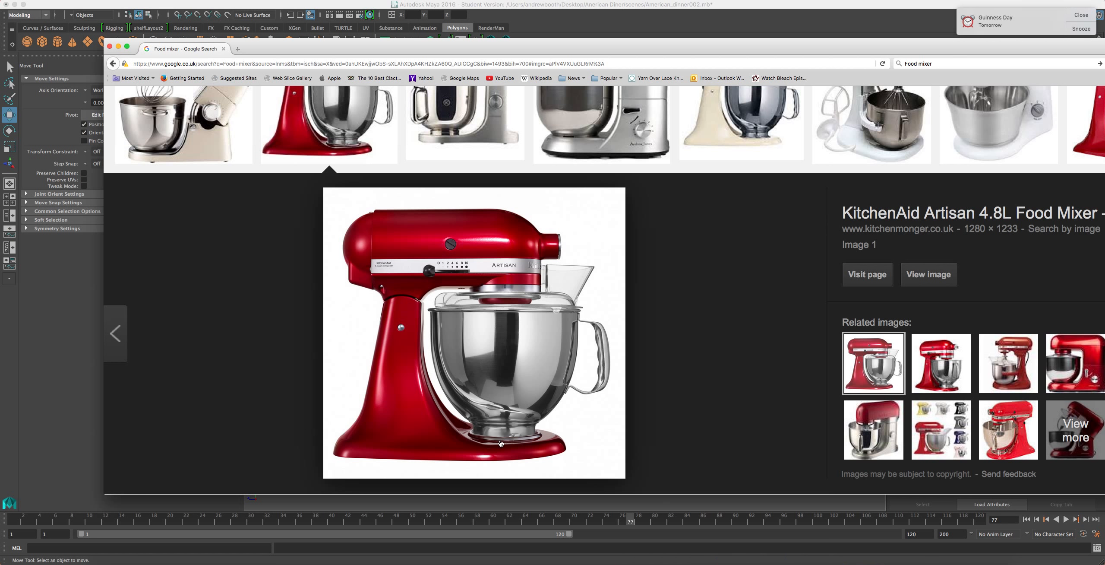
pyautogui.click(534, 19)
pyautogui.keyDown('alt'); pyautogui.moveTo(527, 303); pyautogui.dragTo(561, 328); pyautogui.keyUp('alt')
pyautogui.click(803, 558)
pyautogui.click(551, 35)
pyautogui.keyDown('alt'); pyautogui.moveTo(573, 303); pyautogui.dragTo(505, 259); pyautogui.keyUp('alt')
# Select the faces on the column's back side
pyautogui.click(510, 192)
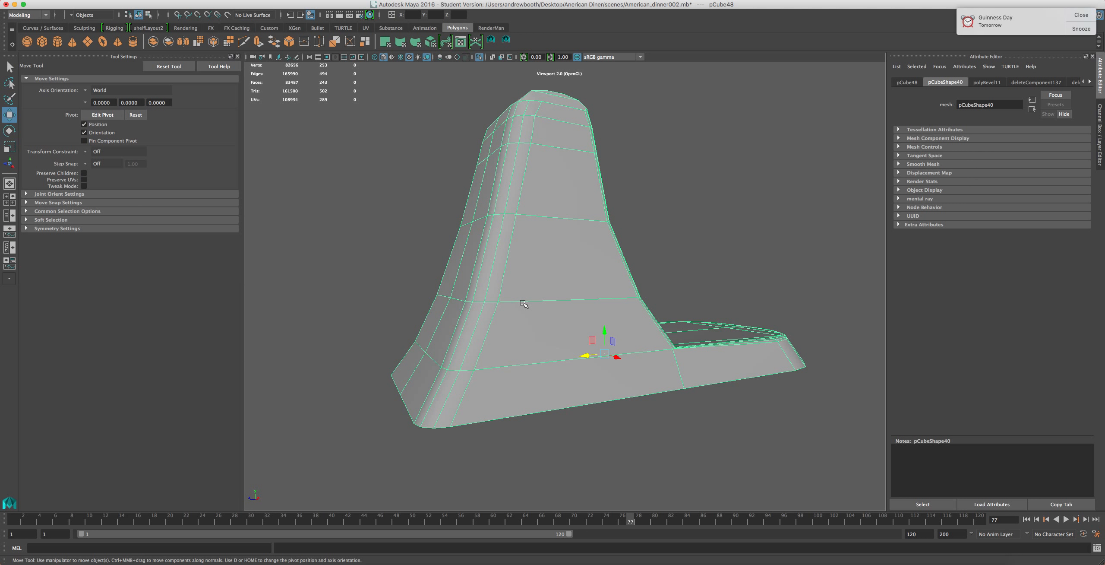
pyautogui.moveTo(688, 378); pyautogui.dragTo(686, 385, button='right')
pyautogui.click(708, 367)
pyautogui.keyDown('shift'); pyautogui.click(560, 392); pyautogui.keyUp('shift')
pyautogui.keyDown('shift'); pyautogui.click(567, 353); pyautogui.keyUp('shift')
pyautogui.keyDown('alt'); pyautogui.moveTo(480, 352); pyautogui.dragTo(601, 351); pyautogui.keyUp('alt')
pyautogui.keyDown('shift'); pyautogui.click(664, 326); pyautogui.keyUp('shift')
pyautogui.keyDown('shift'); pyautogui.click(608, 327); pyautogui.keyUp('shift')
pyautogui.keyDown('shift'); pyautogui.click(682, 307); pyautogui.keyUp('shift')
pyautogui.keyDown('alt'); pyautogui.moveTo(673, 346); pyautogui.dragTo(642, 363); pyautogui.keyUp('alt')
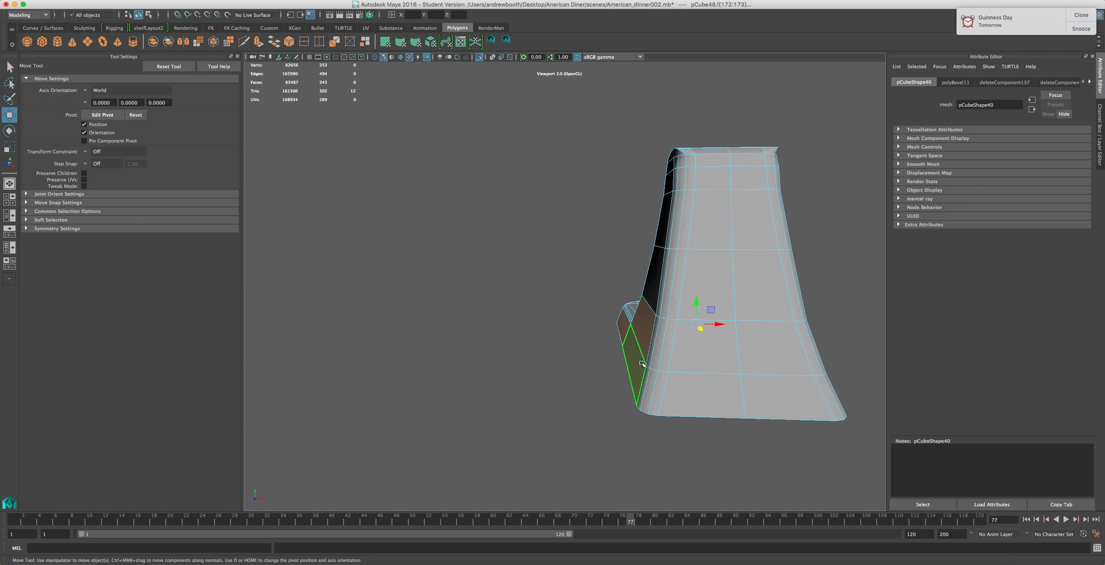
# Switch to the Scale tool and enable Soft Select
pyautogui.press('r')
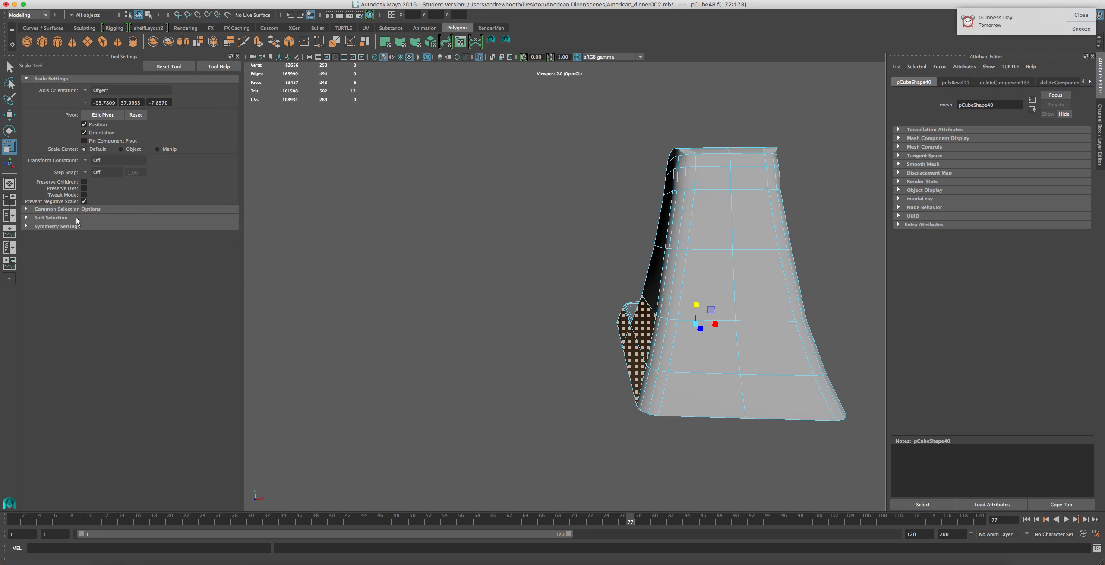
pyautogui.click(26, 219)
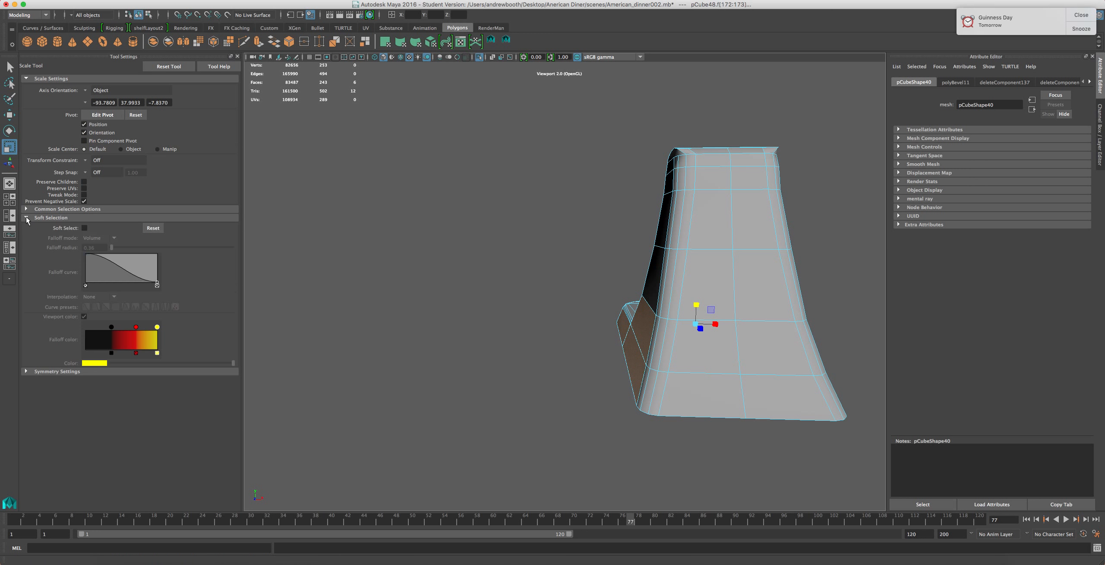
pyautogui.click(84, 228)
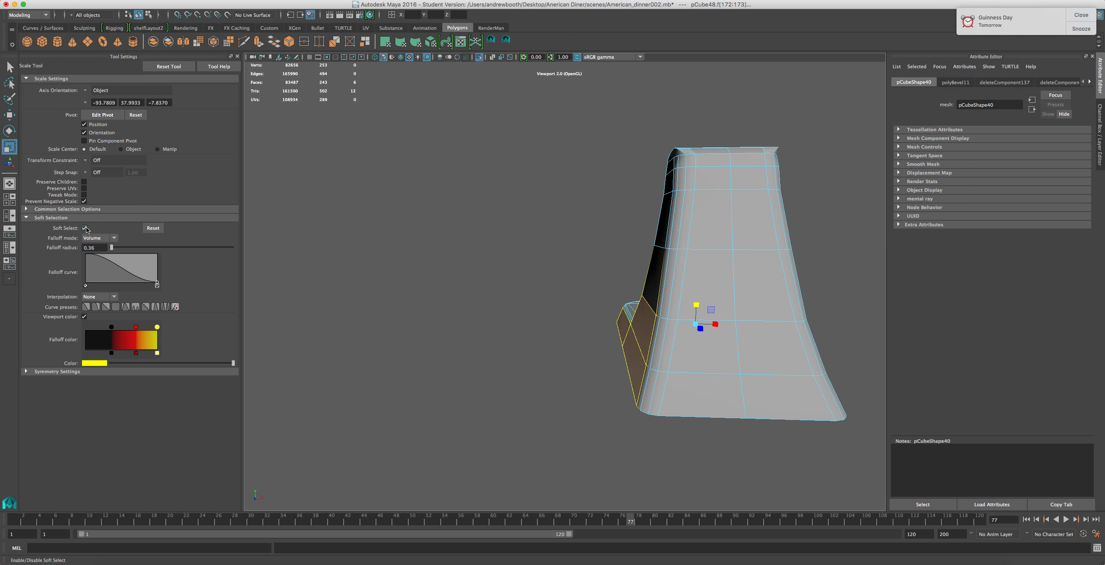
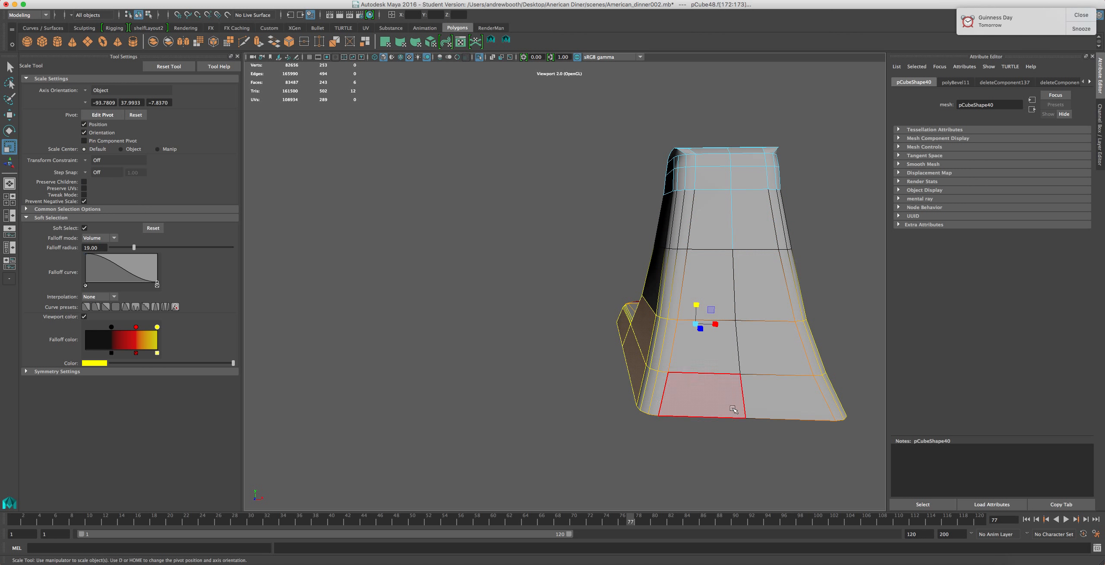
# Try scaling the selected column faces slightly, then undo the scale
pyautogui.moveTo(715, 324); pyautogui.dragTo(718, 324)
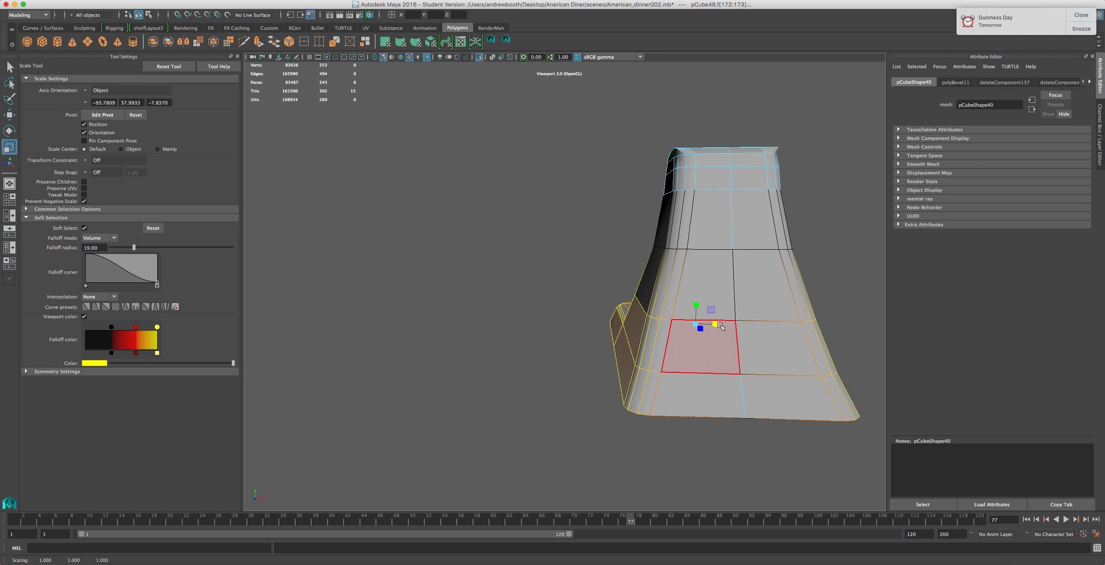
pyautogui.hotkey('ctrl', 'z')
# Select the faces along the front of the mixer base
pyautogui.click(560, 338)
pyautogui.keyDown('alt'); pyautogui.moveTo(508, 370); pyautogui.dragTo(637, 363); pyautogui.keyUp('alt')
pyautogui.click(667, 335)
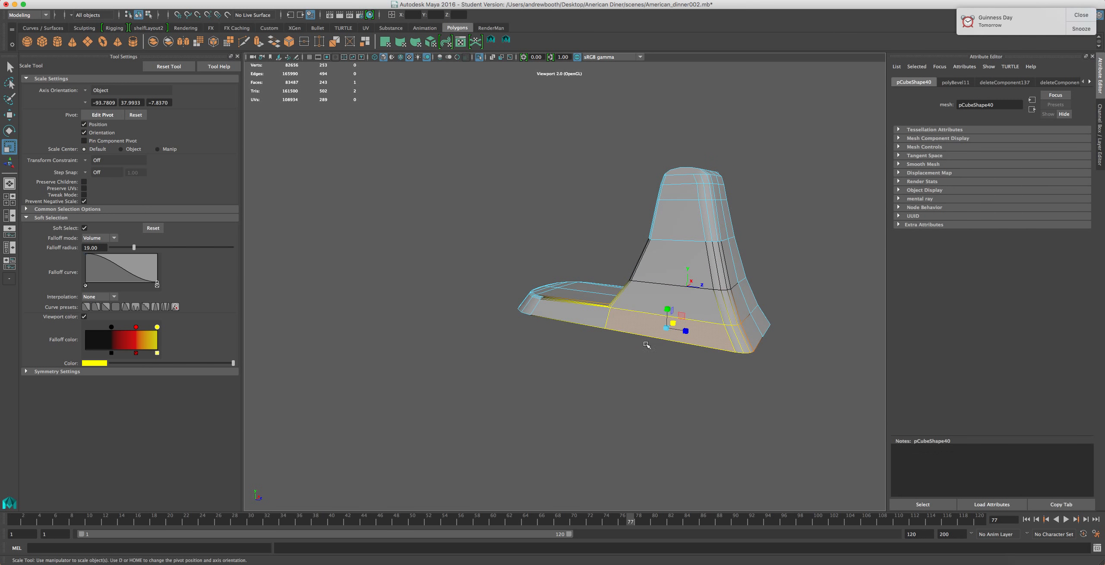
pyautogui.keyDown('alt'); pyautogui.moveTo(666, 371); pyautogui.dragTo(561, 388); pyautogui.keyUp('alt')
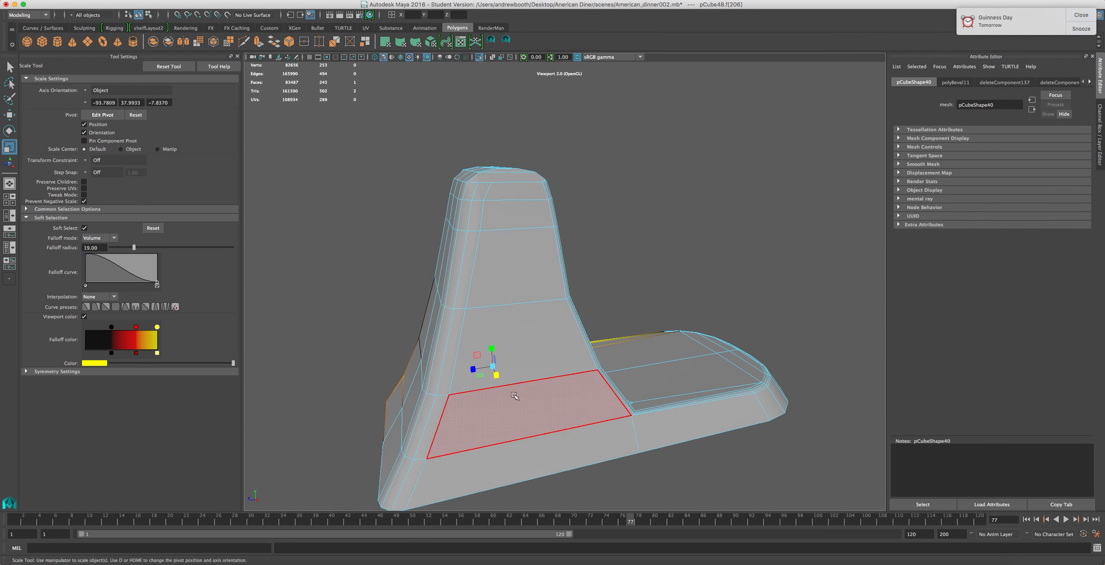
pyautogui.keyDown('shift'); pyautogui.click(551, 458); pyautogui.keyUp('shift')
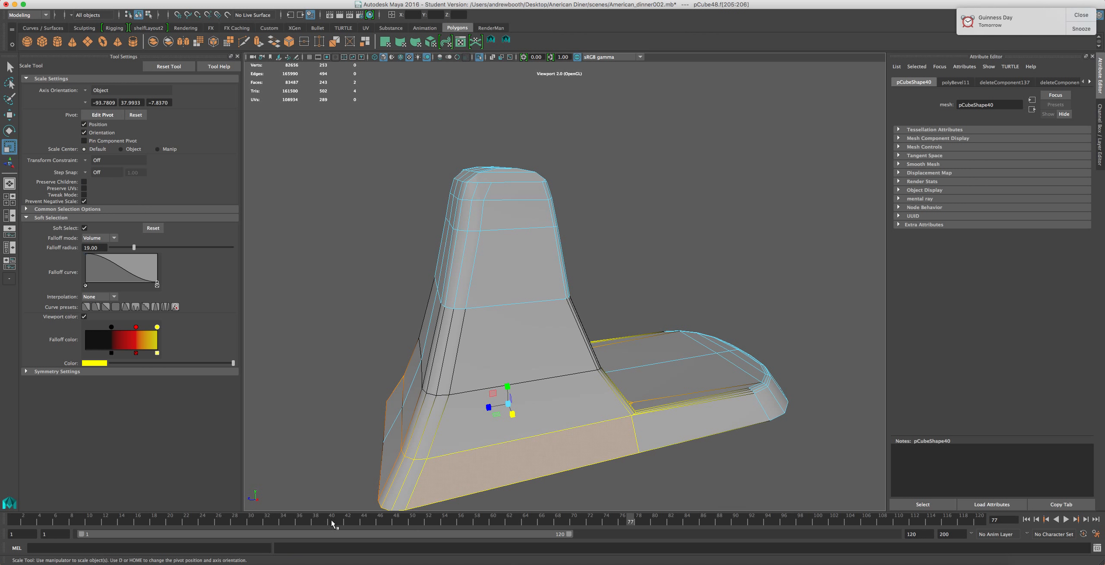
# Adjust the soft selection falloff colour ramp and set the falloff radius to 30.11
pyautogui.moveTo(111, 331); pyautogui.dragTo(95, 329)
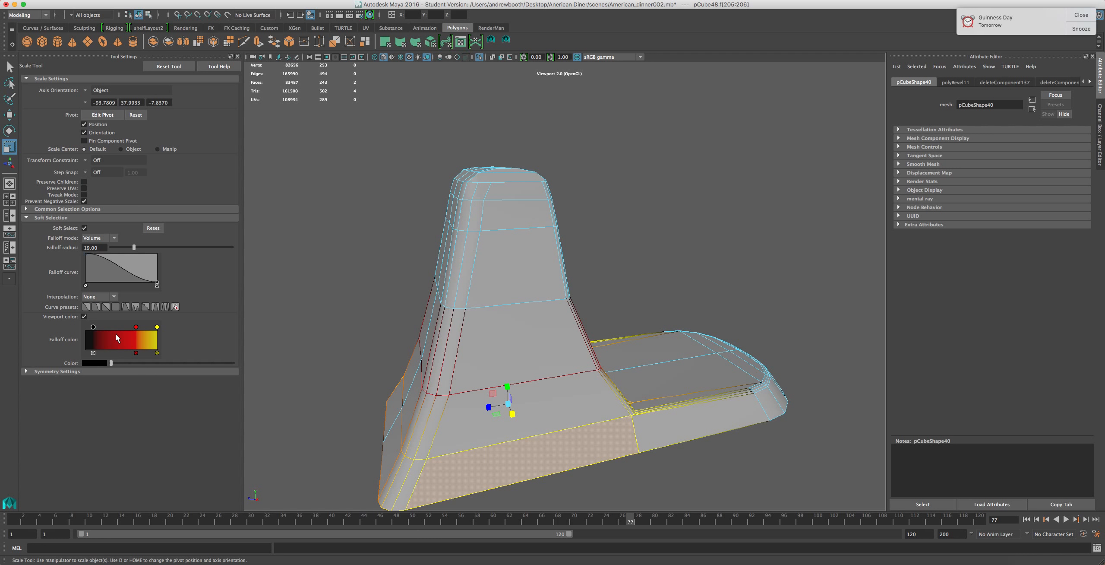
pyautogui.moveTo(137, 327); pyautogui.dragTo(122, 328)
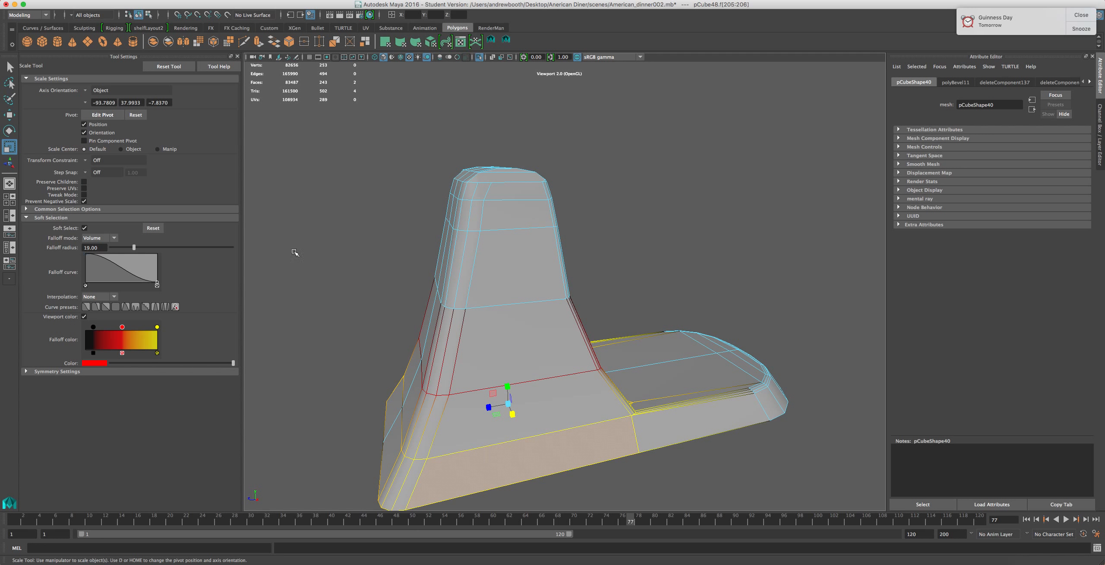
pyautogui.moveTo(134, 247); pyautogui.dragTo(172, 253)
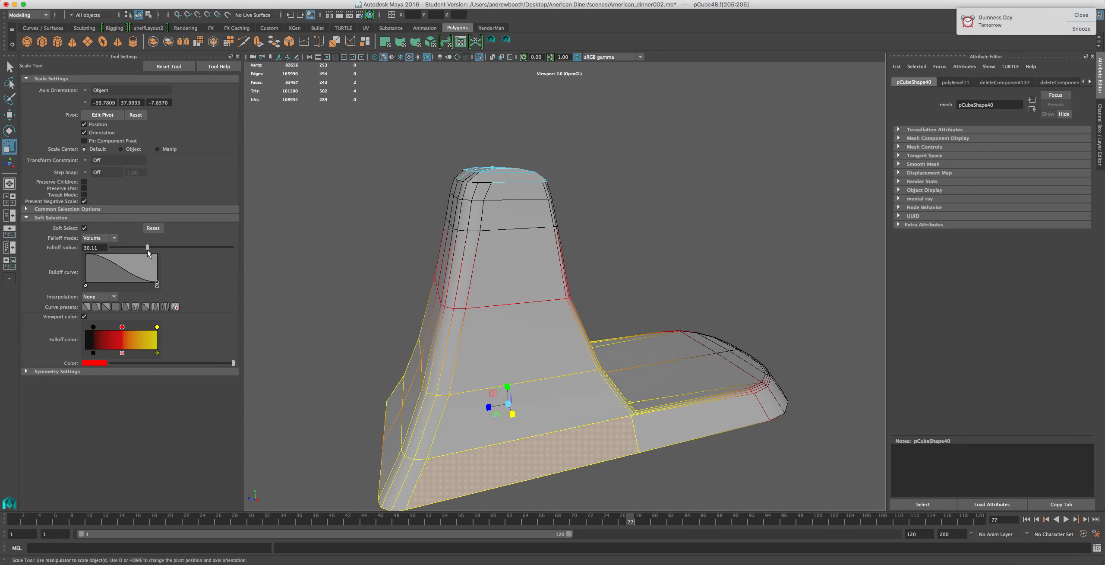
# Orbit around the column and base to examine the soft selection falloff
pyautogui.moveTo(512, 414); pyautogui.dragTo(735, 254)
pyautogui.scroll(-5, 481, 440)
pyautogui.scroll(3, 482, 440)
pyautogui.keyDown('alt'); pyautogui.moveTo(768, 413); pyautogui.dragTo(602, 419); pyautogui.keyUp('alt')
pyautogui.keyDown('alt'); pyautogui.moveTo(450, 322); pyautogui.dragTo(456, 268); pyautogui.keyUp('alt')
pyautogui.keyDown('alt'); pyautogui.moveTo(397, 438); pyautogui.dragTo(514, 414); pyautogui.keyUp('alt')
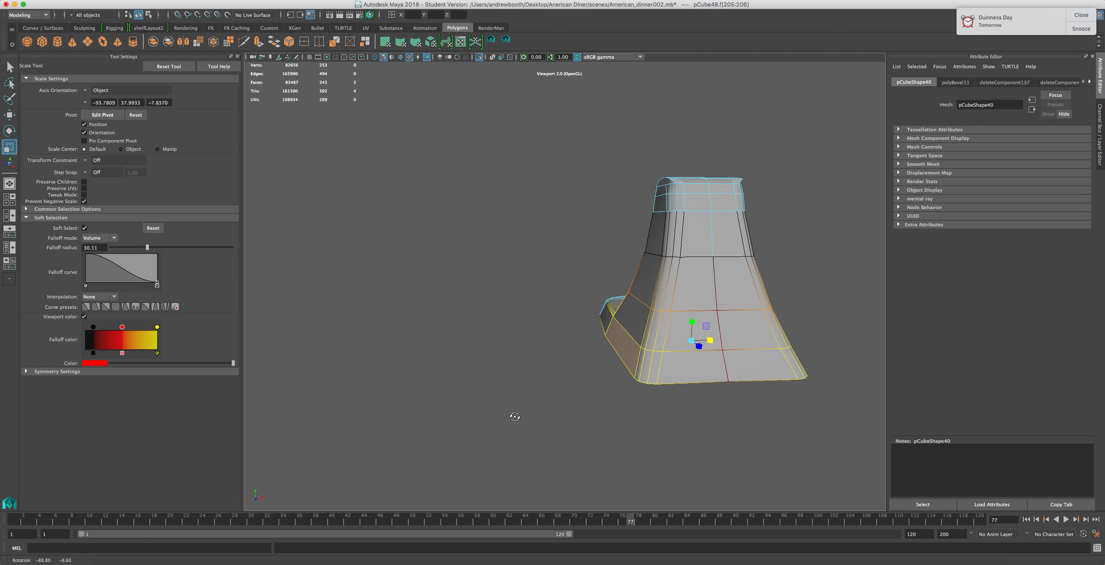
pyautogui.keyDown('alt'); pyautogui.moveTo(632, 377); pyautogui.dragTo(623, 378); pyautogui.keyUp('alt')
pyautogui.moveTo(687, 298); pyautogui.dragTo(713, 285, button='right')
pyautogui.scroll(-5, 668, 299)
pyautogui.keyDown('alt'); pyautogui.moveTo(669, 299); pyautogui.dragTo(581, 324); pyautogui.keyUp('alt')
# Select the whole mixer body and show the full diner scene again
pyautogui.click(541, 332)
pyautogui.keyDown('alt'); pyautogui.moveTo(616, 397); pyautogui.dragTo(592, 443); pyautogui.keyUp('alt')
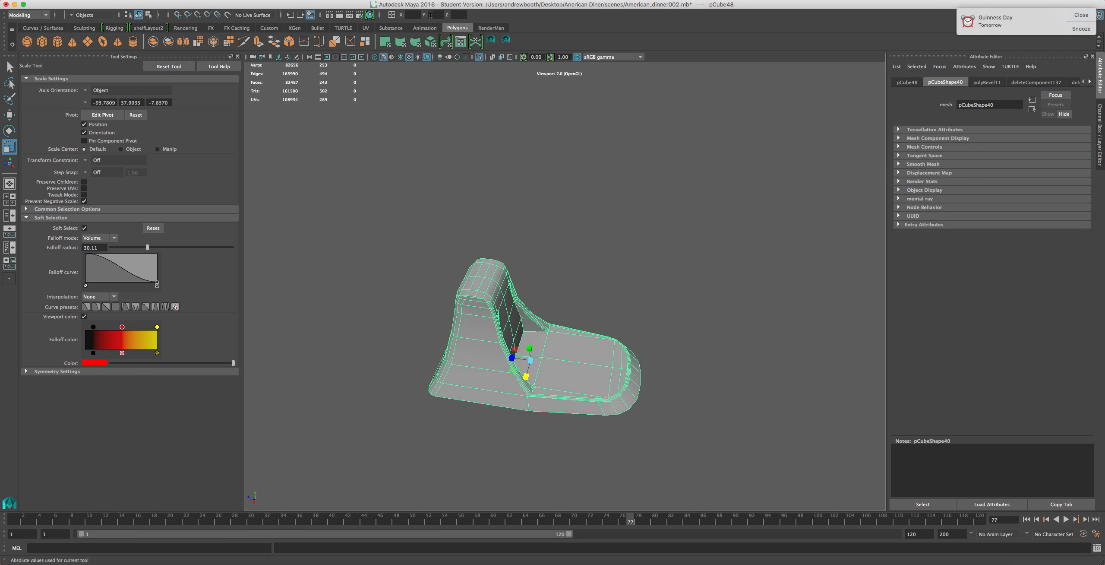
pyautogui.click(479, 56)
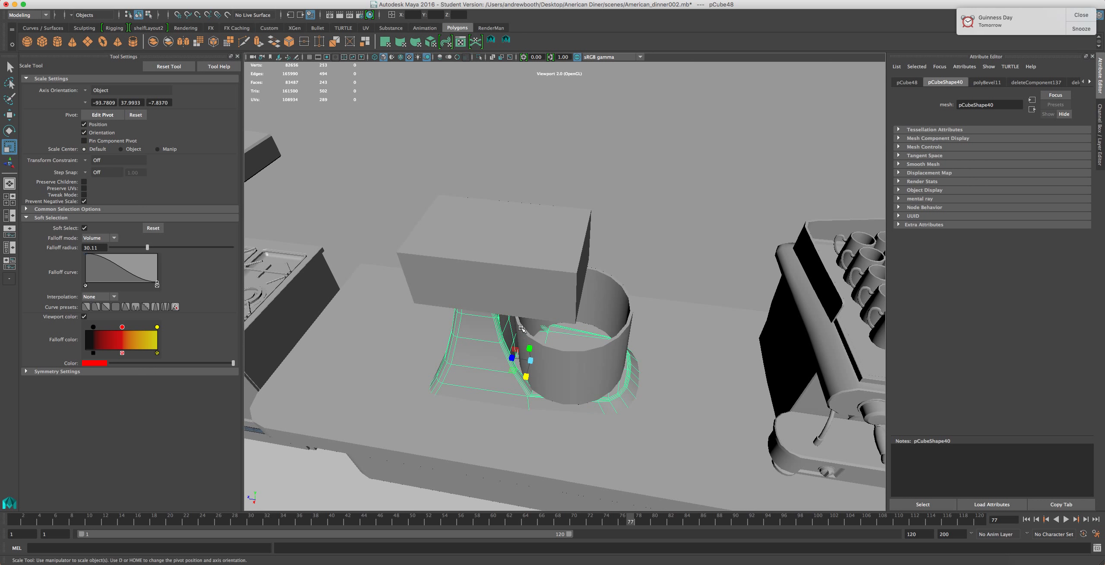
# Select the mixer head block and nudge it slightly with the Move tool
pyautogui.keyDown('alt'); pyautogui.moveTo(522, 359); pyautogui.dragTo(547, 271); pyautogui.keyUp('alt')
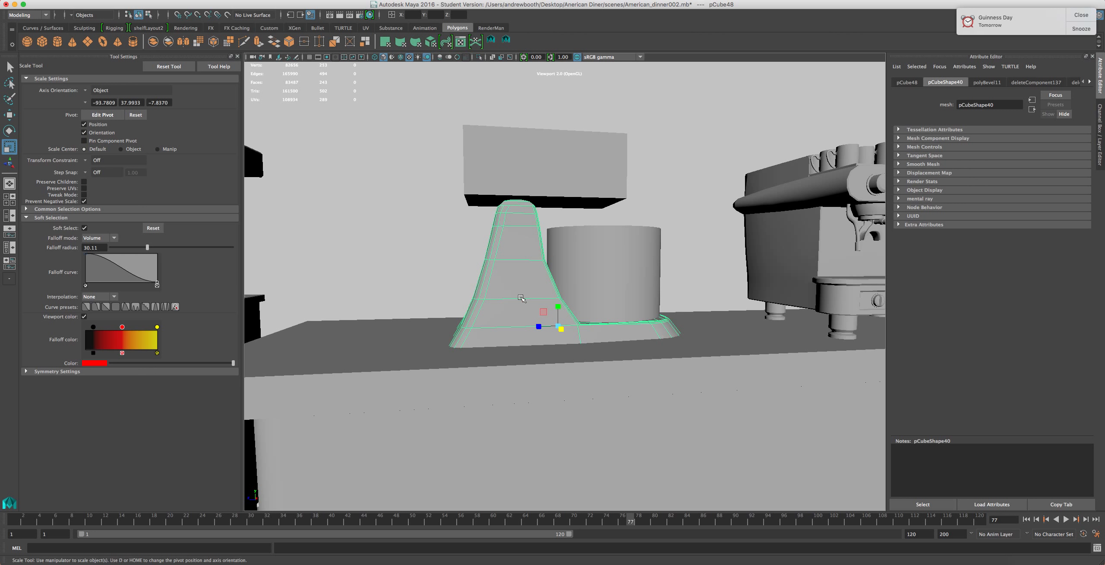
pyautogui.moveTo(529, 276); pyautogui.dragTo(548, 265, button='right')
pyautogui.keyDown('shift'); pyautogui.click(526, 288); pyautogui.keyUp('shift')
pyautogui.keyDown('shift'); pyautogui.click(609, 274); pyautogui.keyUp('shift')
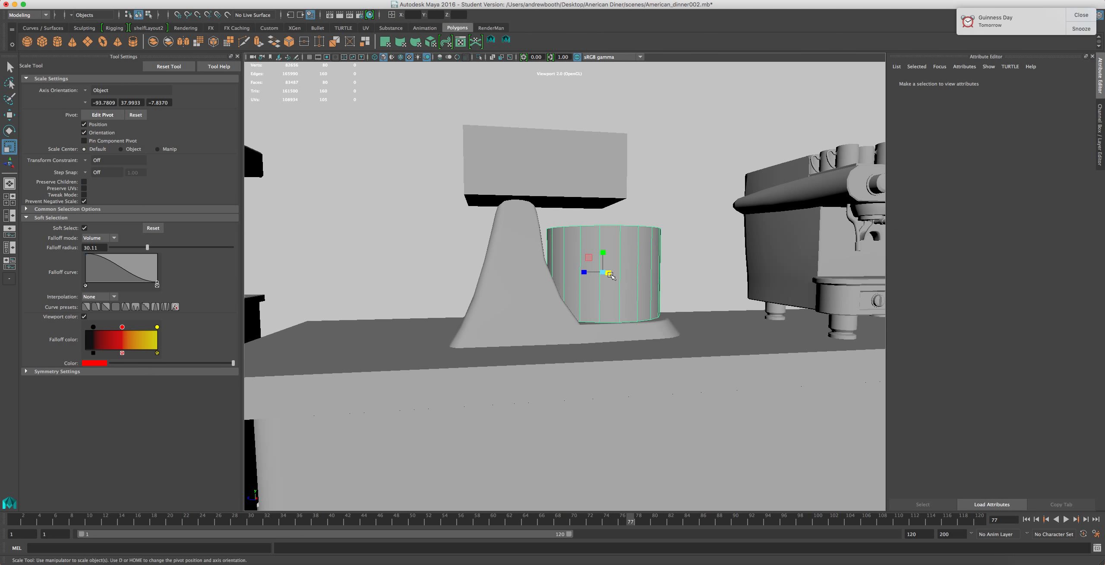
pyautogui.keyDown('shift'); pyautogui.click(507, 282); pyautogui.keyUp('shift')
pyautogui.click(504, 159)
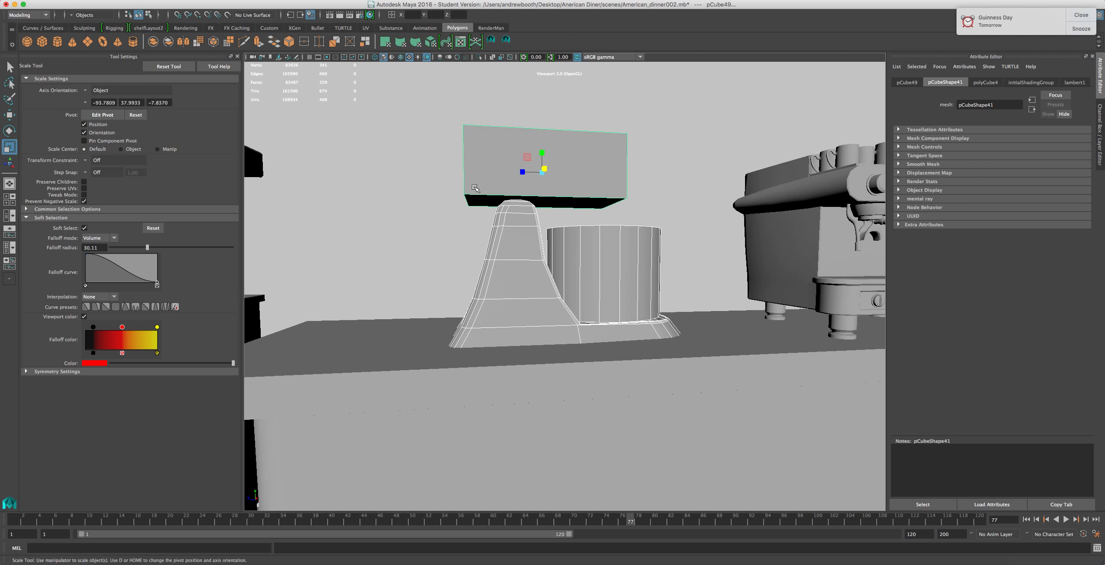
pyautogui.press('w')
pyautogui.moveTo(544, 147); pyautogui.dragTo(537, 152)
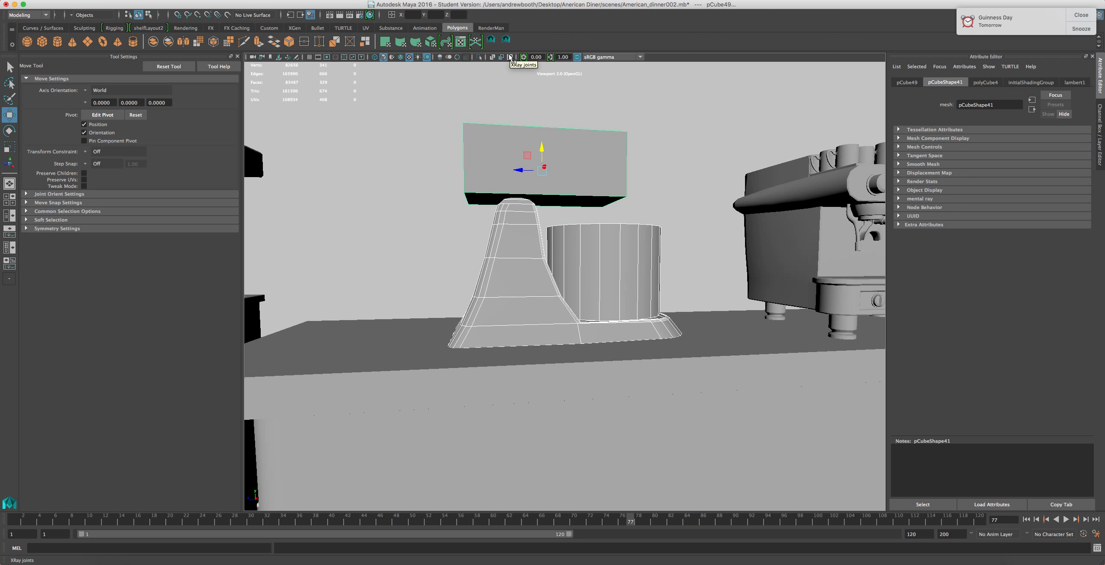
# Select the mixer body and isolate it in the viewport
pyautogui.click(515, 290)
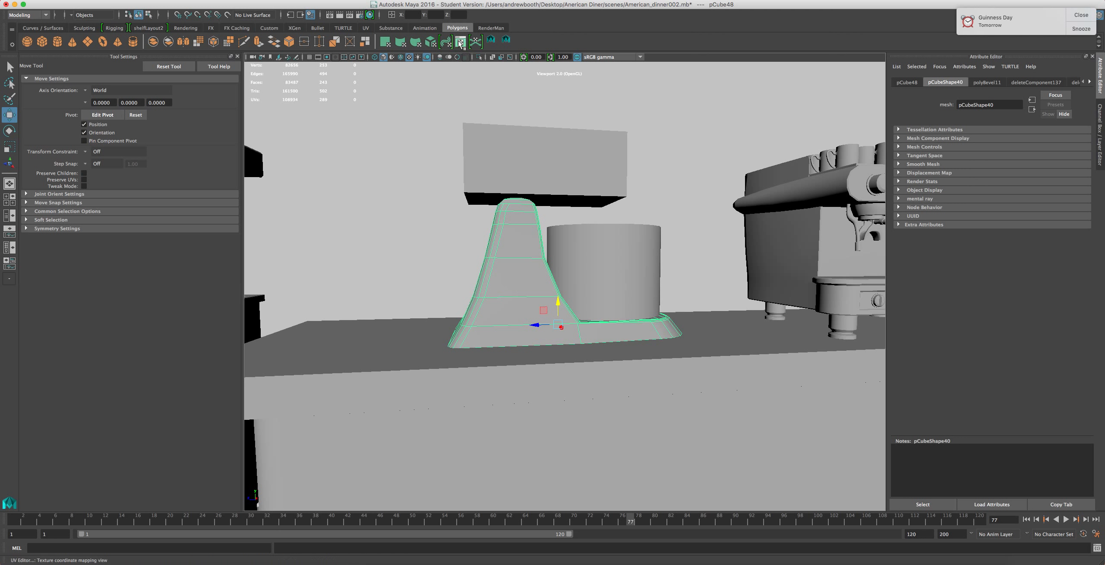
pyautogui.click(479, 57)
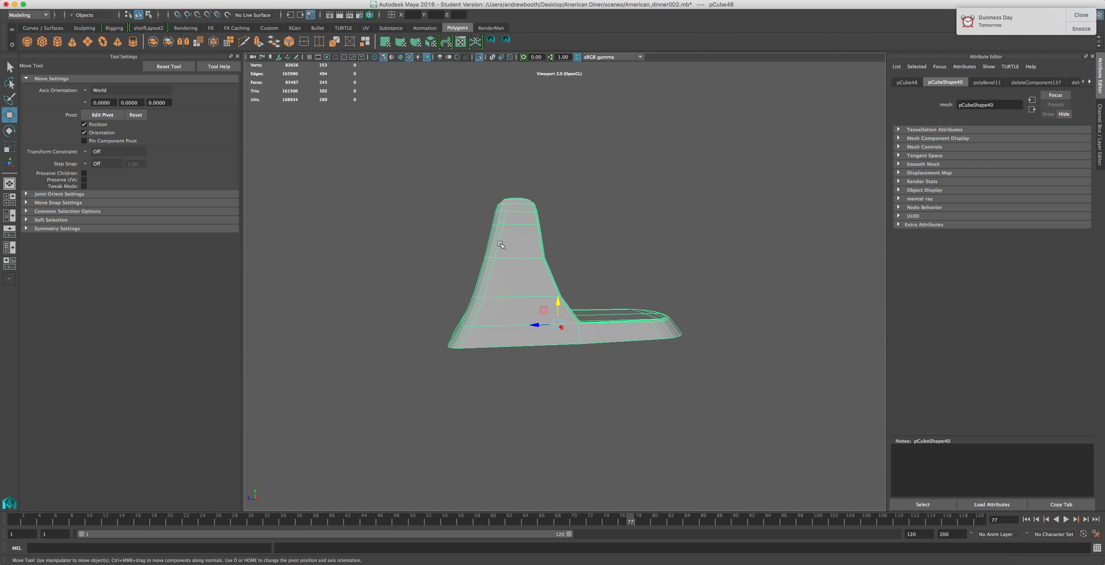
pyautogui.keyDown('alt'); pyautogui.moveTo(500, 214); pyautogui.dragTo(496, 168); pyautogui.keyUp('alt')
pyautogui.scroll(4, 496, 168)
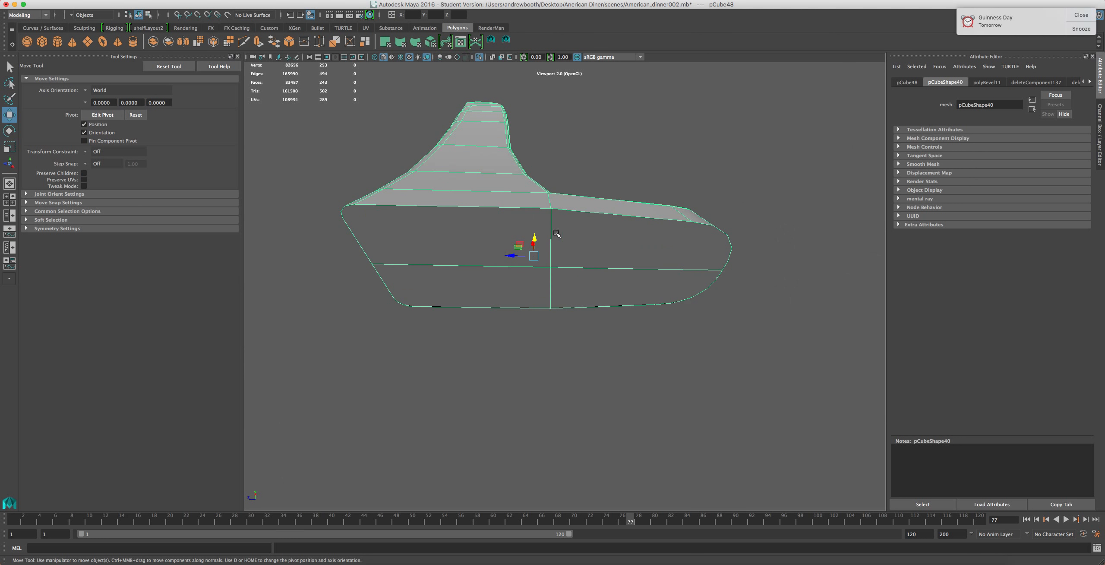
pyautogui.moveTo(573, 221); pyautogui.dragTo(574, 185, button='right')
# Turn off Soft Select and select the bottom outline edges of the base
pyautogui.doubleClick(589, 212)
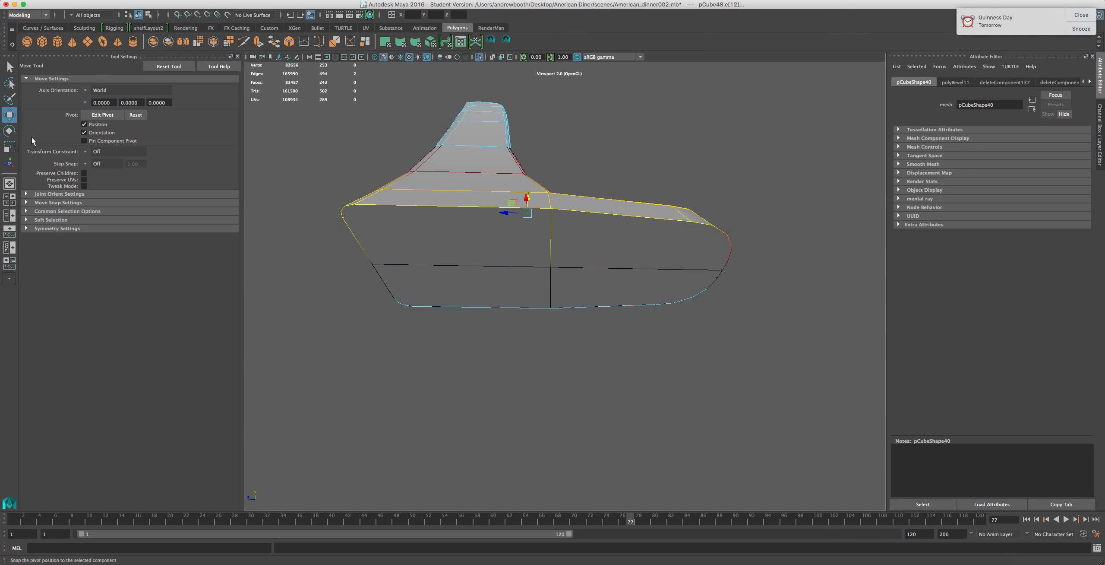
pyautogui.click(26, 219)
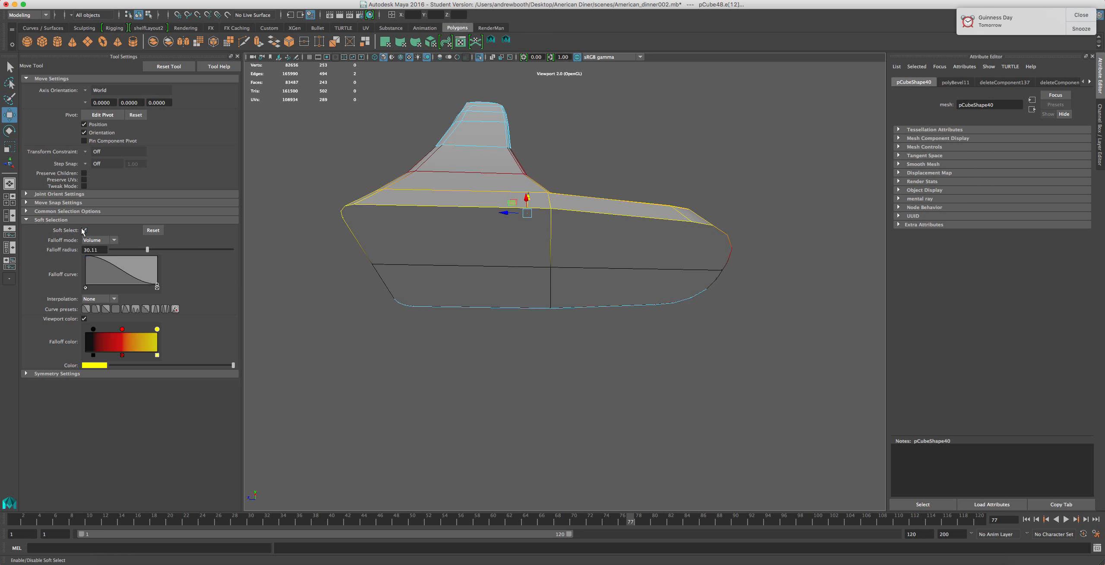
pyautogui.press('b')
pyautogui.click(413, 309)
pyautogui.keyDown('shift'); pyautogui.click(385, 285); pyautogui.keyUp('shift')
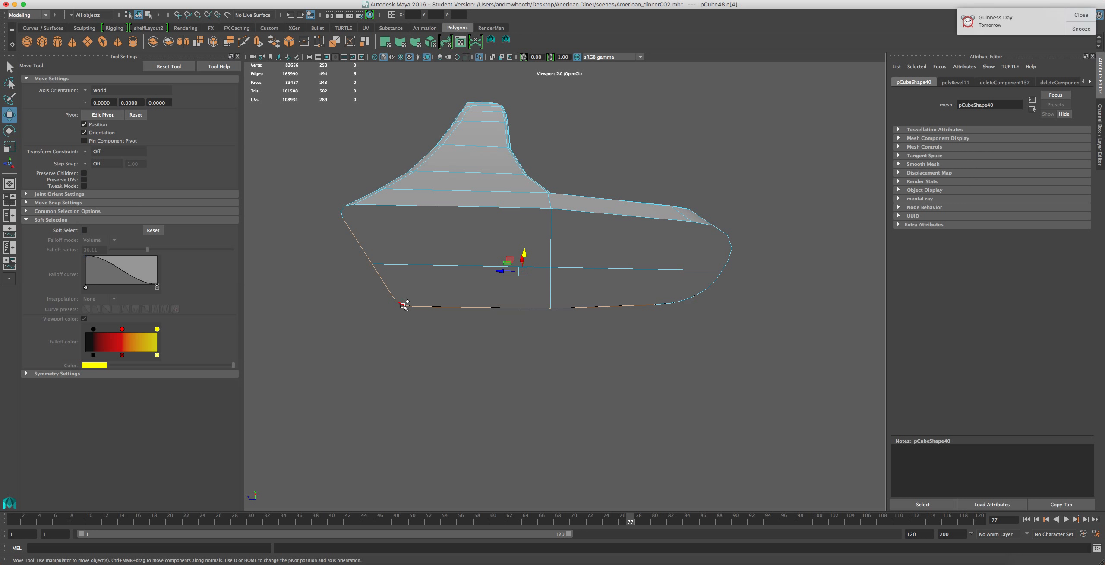
pyautogui.keyDown('shift'); pyautogui.click(394, 205); pyautogui.keyUp('shift')
pyautogui.keyDown('shift'); pyautogui.click(718, 234); pyautogui.keyUp('shift')
pyautogui.keyDown('shift'); pyautogui.click(730, 254); pyautogui.keyUp('shift')
pyautogui.keyDown('shift'); pyautogui.click(721, 274); pyautogui.keyUp('shift')
pyautogui.keyDown('shift'); pyautogui.click(724, 270); pyautogui.keyUp('shift')
pyautogui.keyDown('shift'); pyautogui.click(713, 285); pyautogui.keyUp('shift')
# Add the remaining bottom outline edges around the back of the base to the selection
pyautogui.keyDown('alt'); pyautogui.moveTo(595, 315); pyautogui.dragTo(708, 333, button='middle'); pyautogui.keyUp('alt')
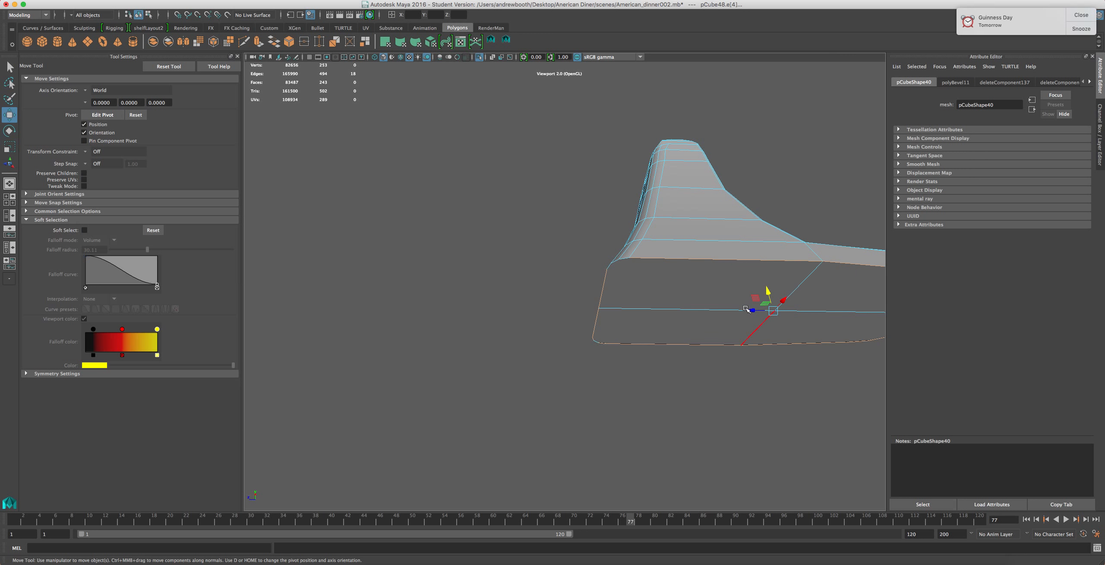
pyautogui.keyDown('alt'); pyautogui.moveTo(708, 333); pyautogui.dragTo(749, 287); pyautogui.keyUp('alt')
pyautogui.keyDown('alt'); pyautogui.moveTo(722, 338); pyautogui.dragTo(759, 338, button='right'); pyautogui.keyUp('alt')
pyautogui.keyDown('alt'); pyautogui.moveTo(722, 338); pyautogui.dragTo(567, 316, button='middle'); pyautogui.keyUp('alt')
pyautogui.keyDown('shift'); pyautogui.click(657, 317); pyautogui.keyUp('shift')
pyautogui.keyDown('shift'); pyautogui.click(645, 316); pyautogui.keyUp('shift')
# Bevel the base's bottom edges with 1 segment and a fraction of 1
pyautogui.click(294, 0)
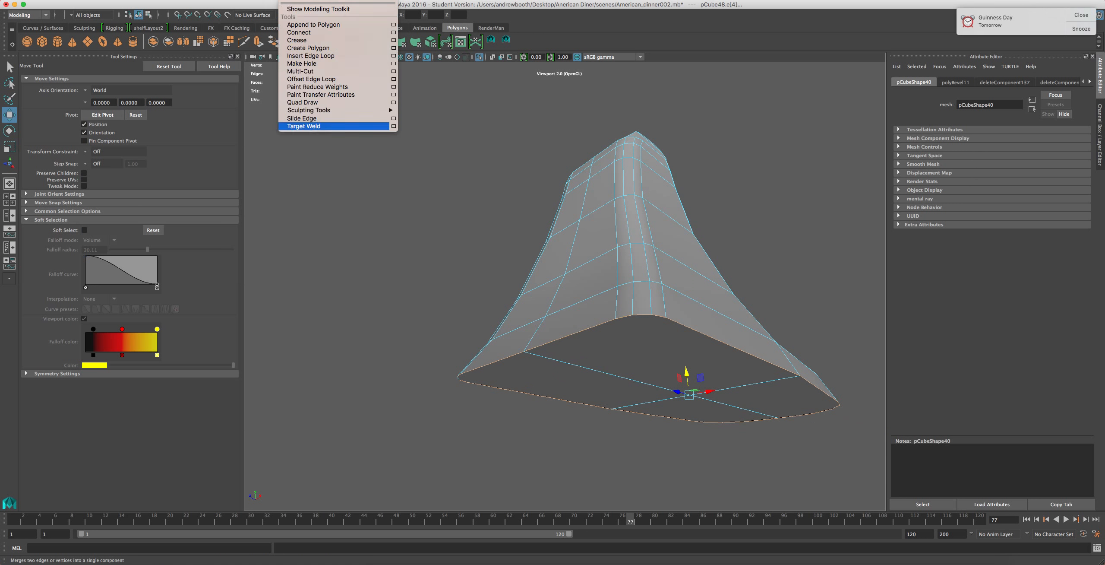
pyautogui.moveTo(260, 0)
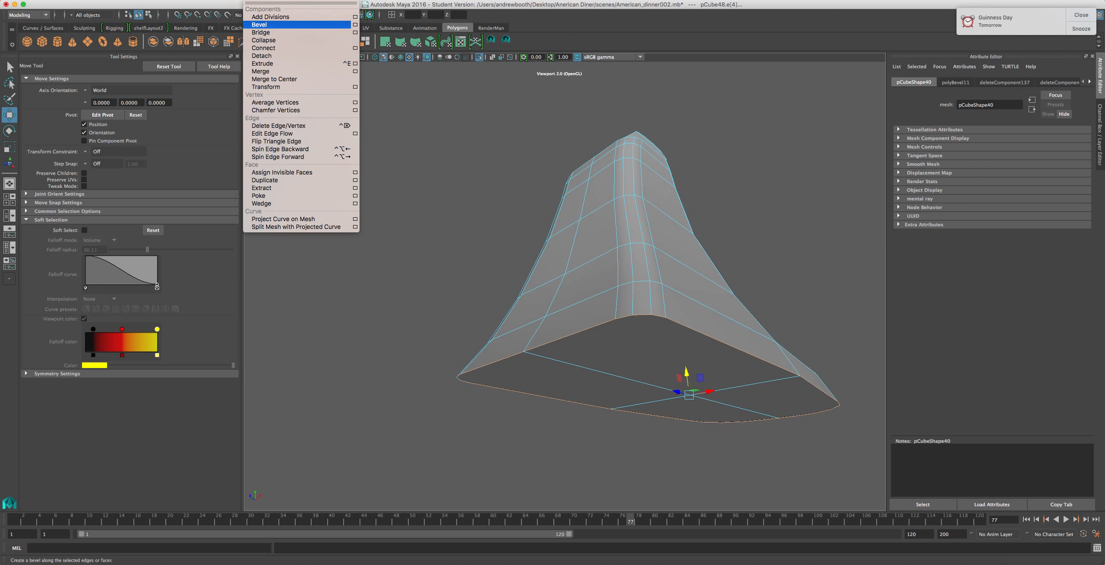
pyautogui.click(258, 24)
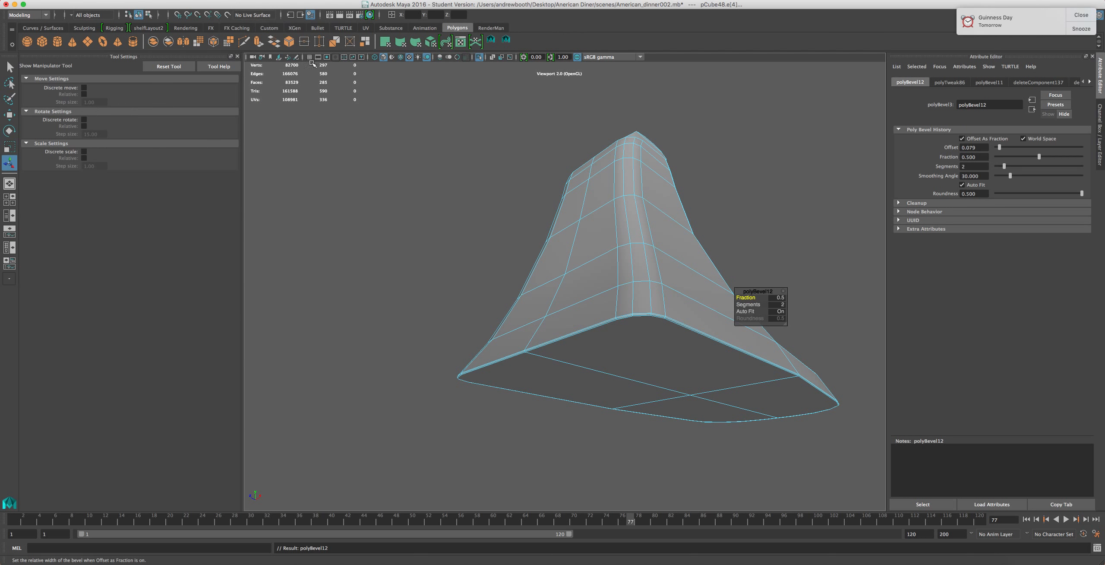
pyautogui.click(779, 304)
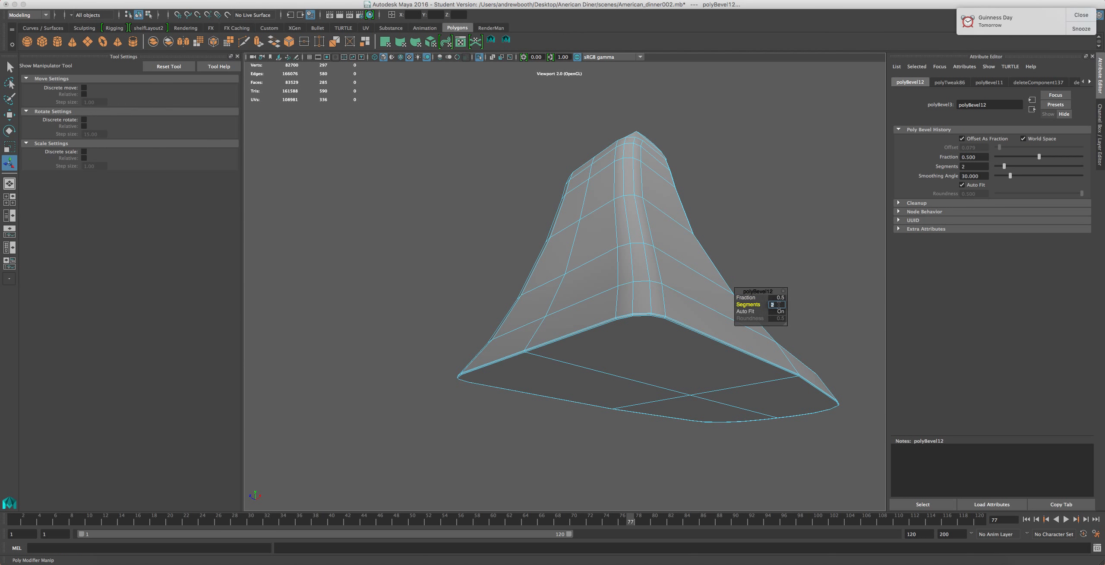
pyautogui.write('1')
pyautogui.press('Return')
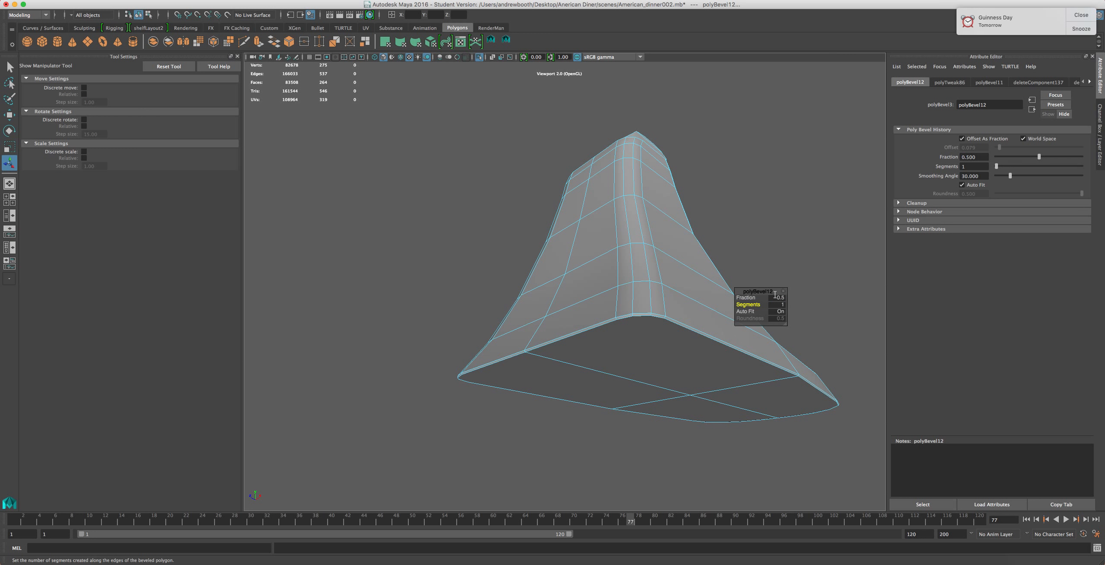
pyautogui.click(778, 298)
pyautogui.write('1')
pyautogui.press('Return')
# Delete the faces on the underside of the base
pyautogui.keyDown('alt'); pyautogui.moveTo(612, 343); pyautogui.dragTo(554, 351); pyautogui.keyUp('alt')
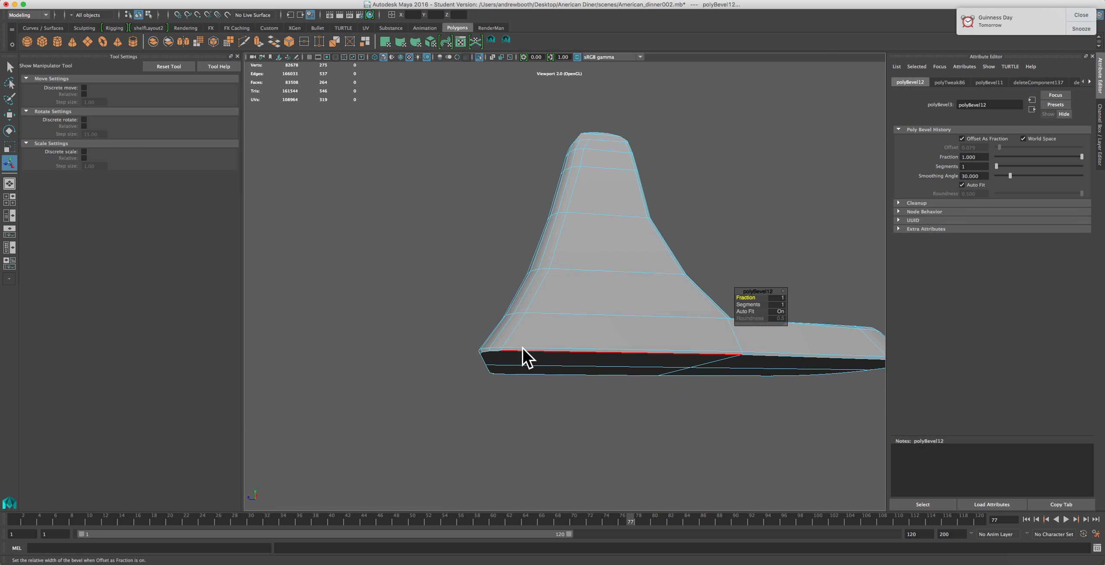
pyautogui.moveTo(543, 354); pyautogui.dragTo(550, 379, button='right')
pyautogui.click(563, 365)
pyautogui.click(703, 375)
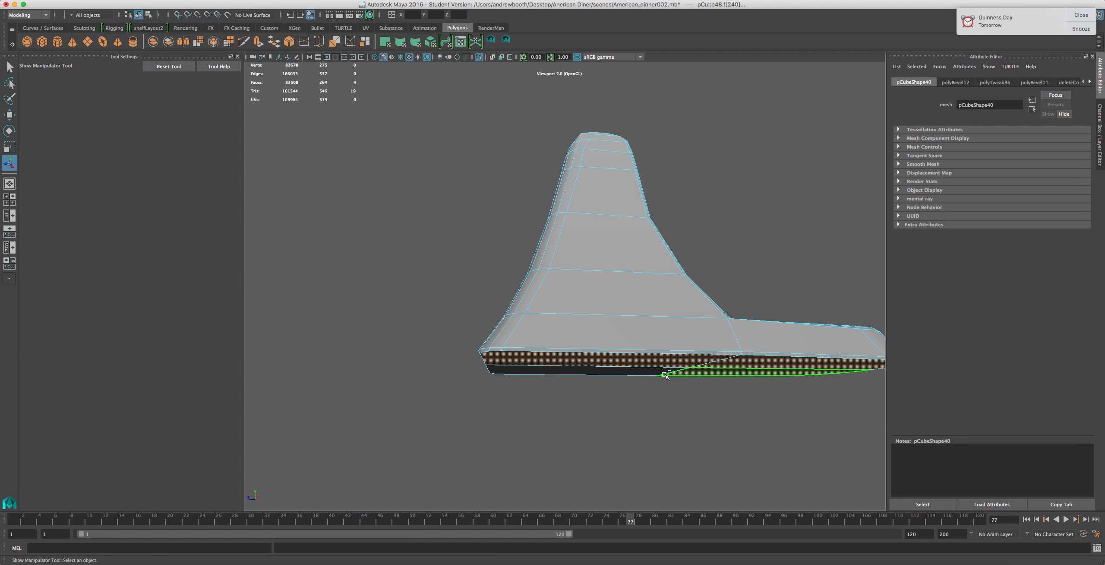
pyautogui.keyDown('shift'); pyautogui.click(650, 373); pyautogui.keyUp('shift')
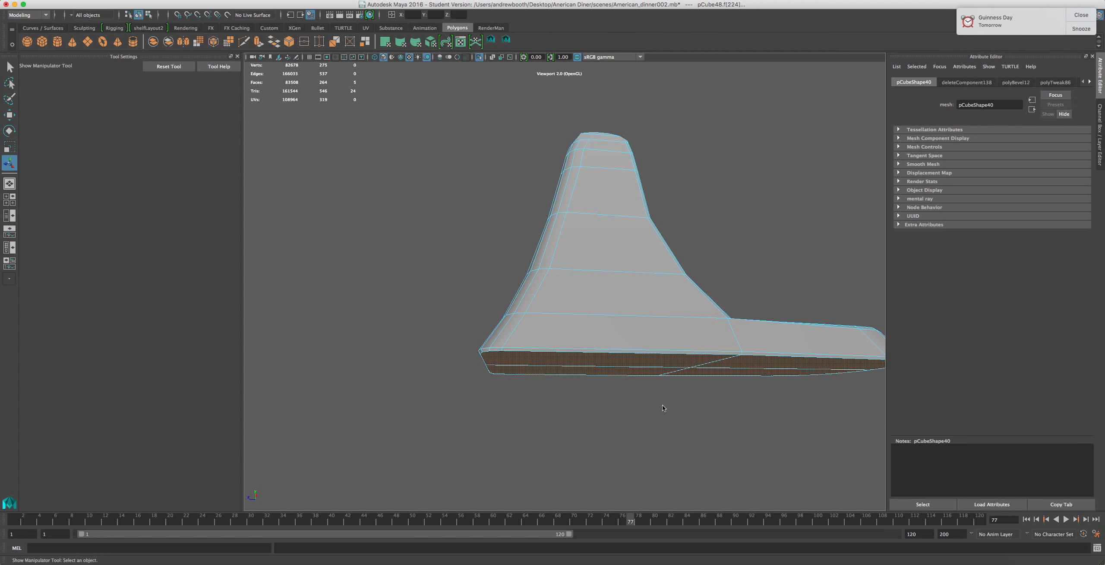
pyautogui.press('Delete')
# Return to the full scene and inspect the mixer base from several angles
pyautogui.keyDown('alt'); pyautogui.moveTo(661, 400); pyautogui.dragTo(633, 331); pyautogui.keyUp('alt')
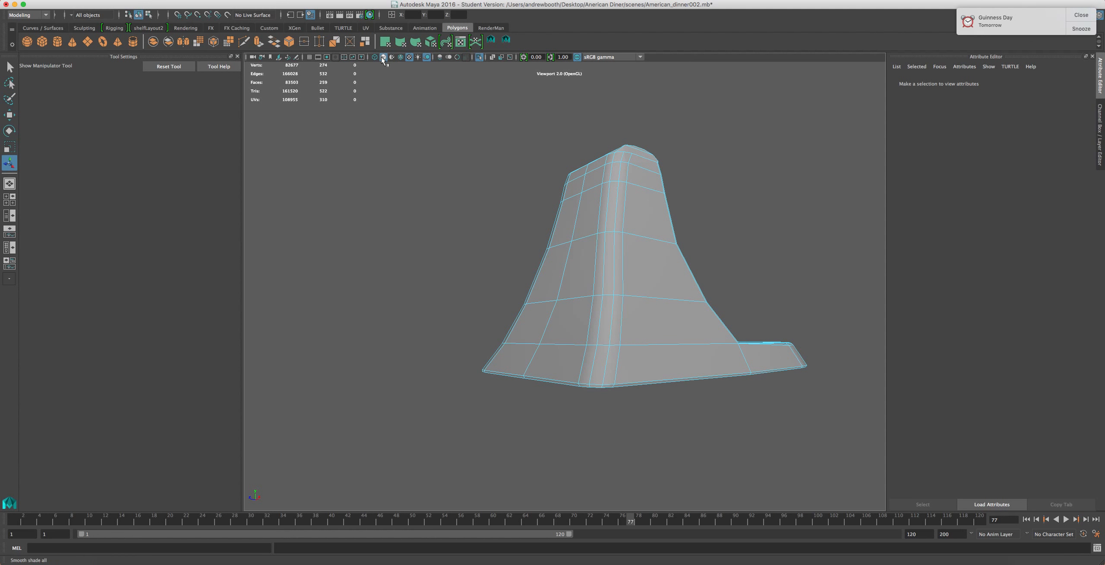
pyautogui.click(481, 57)
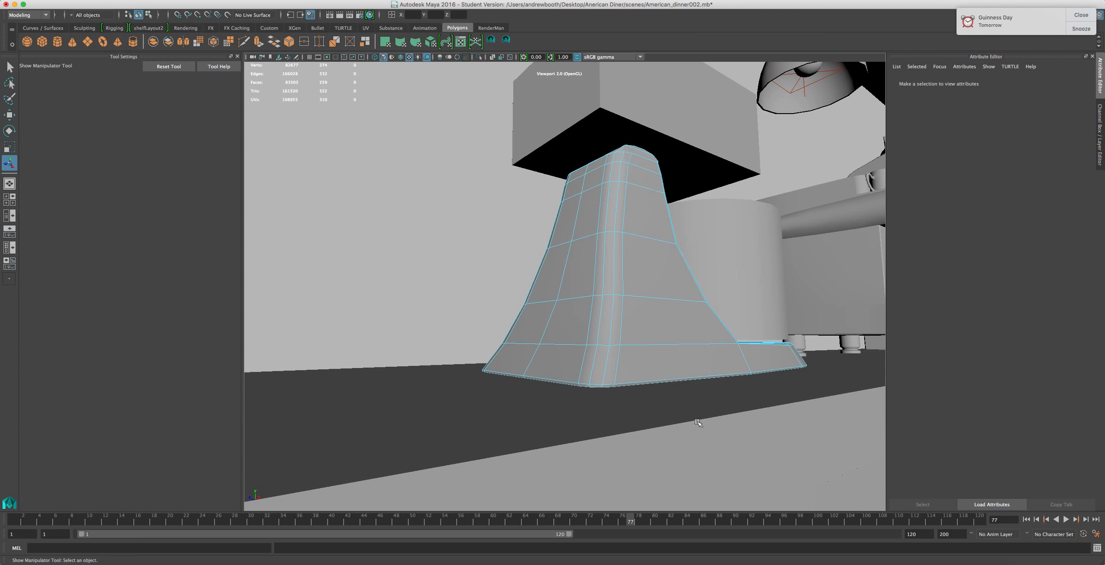
pyautogui.scroll(4, 698, 420)
pyautogui.scroll(-2, 697, 420)
pyautogui.keyDown('alt'); pyautogui.moveTo(733, 410); pyautogui.dragTo(661, 410); pyautogui.keyUp('alt')
pyautogui.scroll(3, 362, 378)
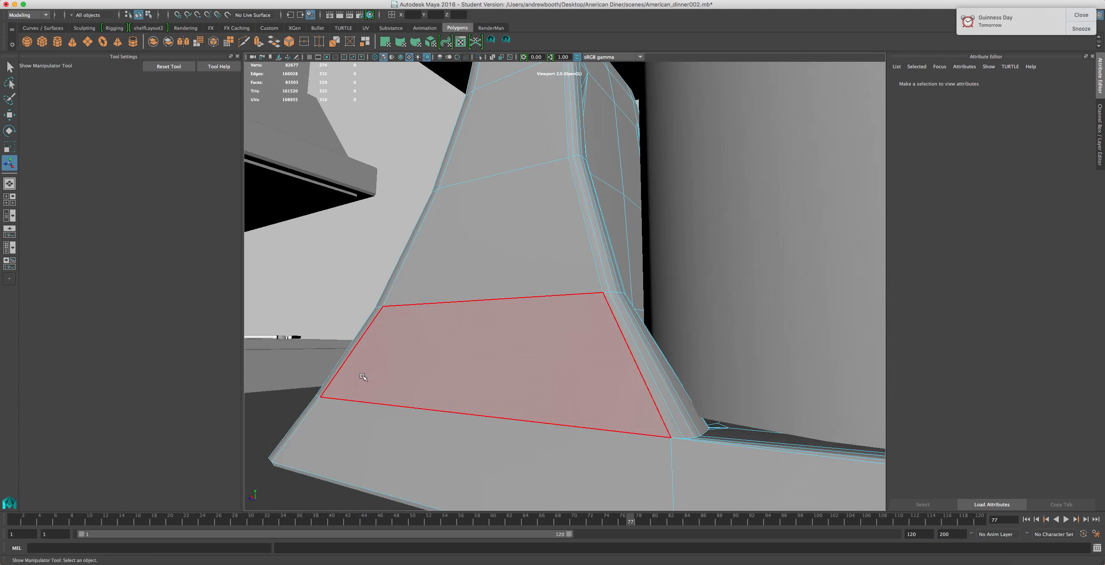
pyautogui.scroll(-5, 362, 378)
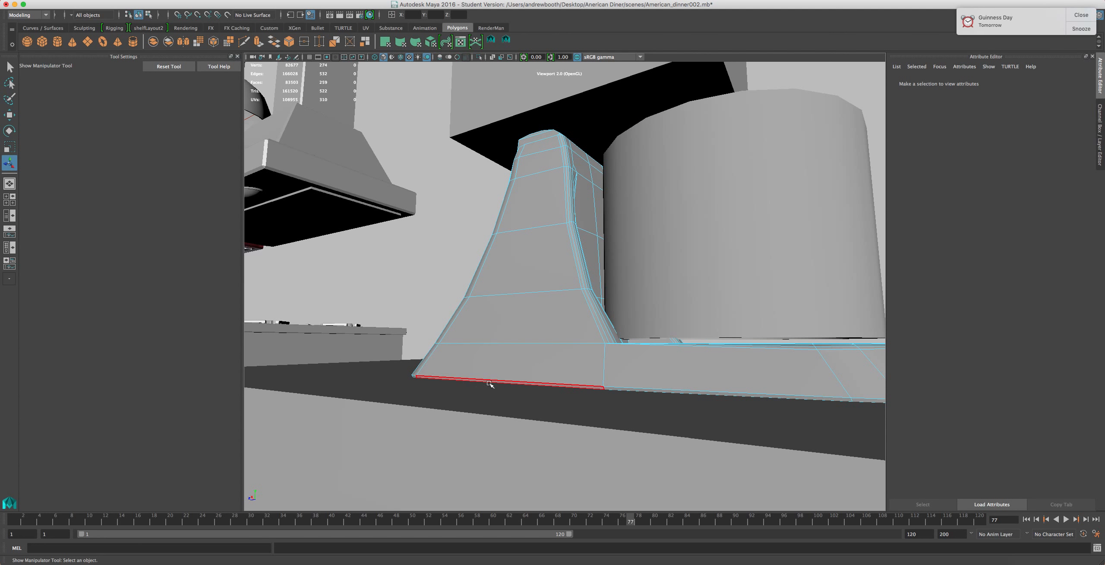
pyautogui.scroll(-2, 540, 381)
pyautogui.scroll(-1, 540, 381)
pyautogui.scroll(1, 542, 380)
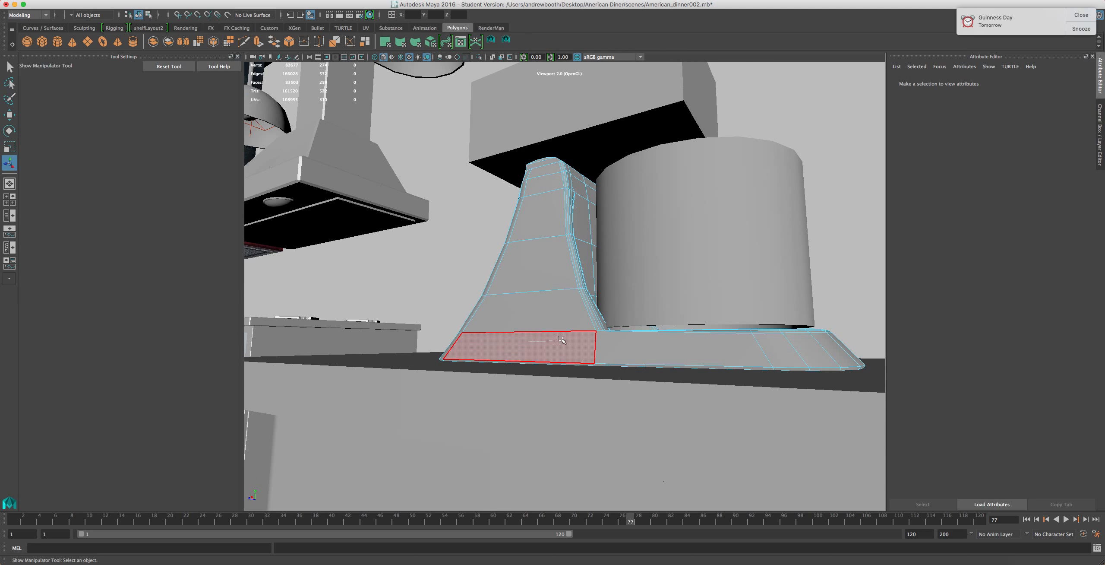
pyautogui.moveTo(518, 275); pyautogui.dragTo(451, 246, button='right')
pyautogui.scroll(-1, 484, 306)
pyautogui.scroll(1, 485, 306)
pyautogui.scroll(-1, 492, 312)
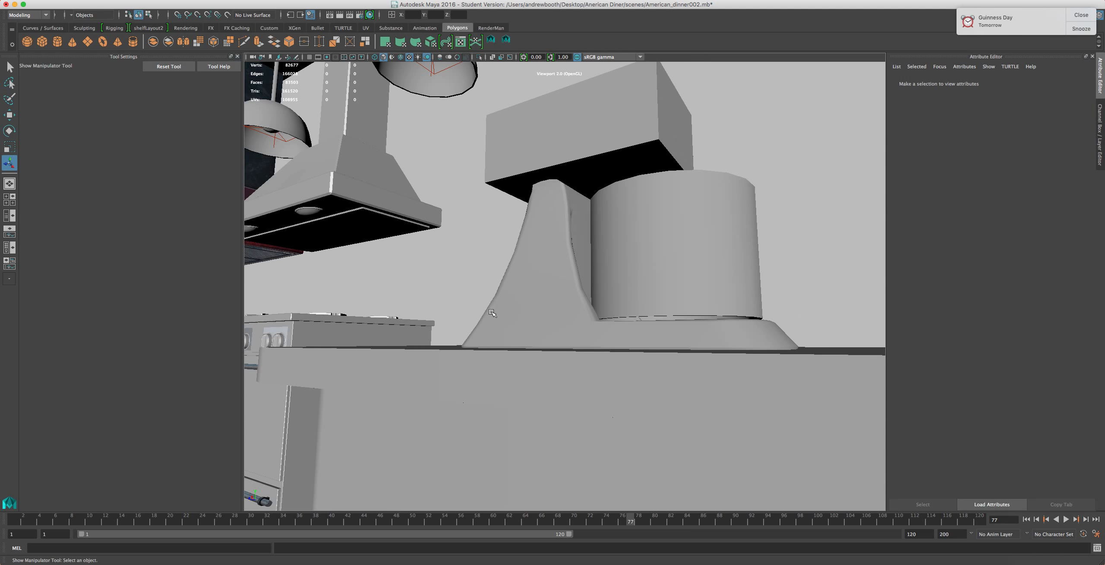
# Zoom in and orbit around the mixer to study the proportions of its column, top block and bowl
pyautogui.scroll(1, 492, 316)
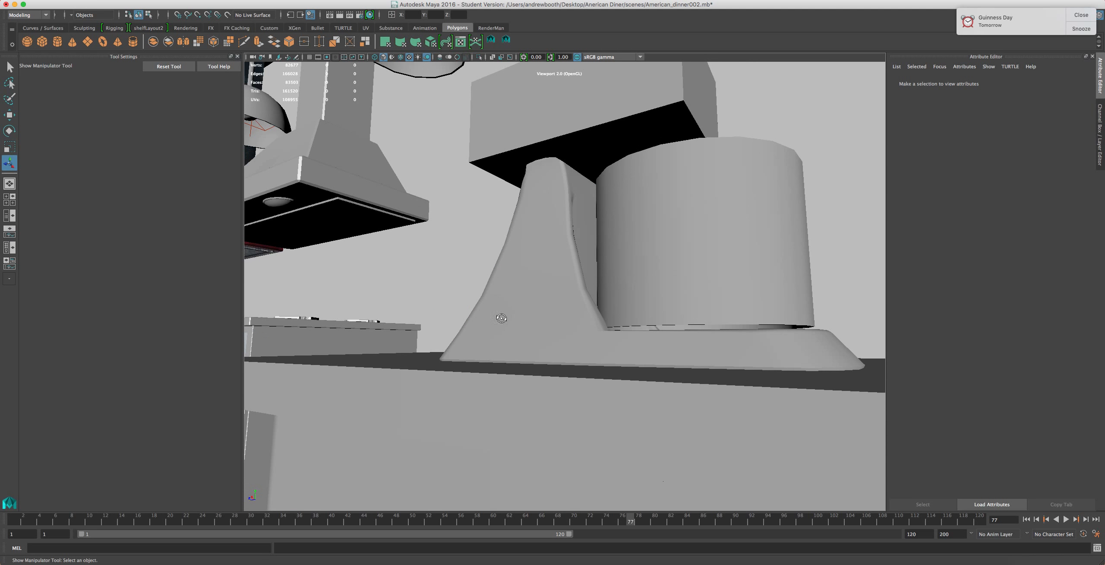
pyautogui.scroll(-4, 496, 316)
pyautogui.scroll(1, 492, 394)
pyautogui.scroll(-3, 491, 319)
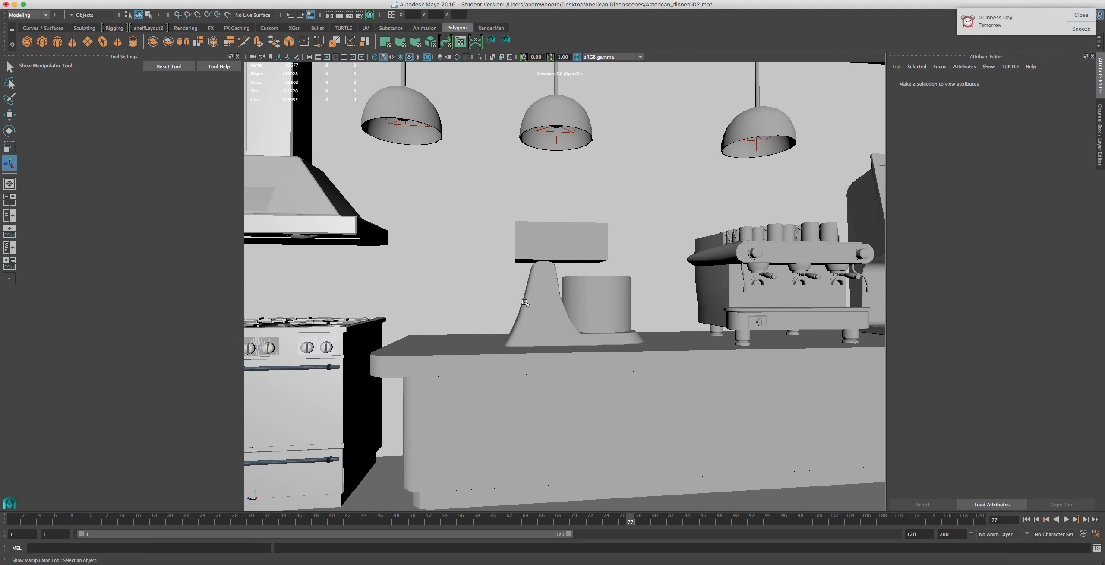
pyautogui.scroll(3, 558, 299)
pyautogui.scroll(-3, 488, 408)
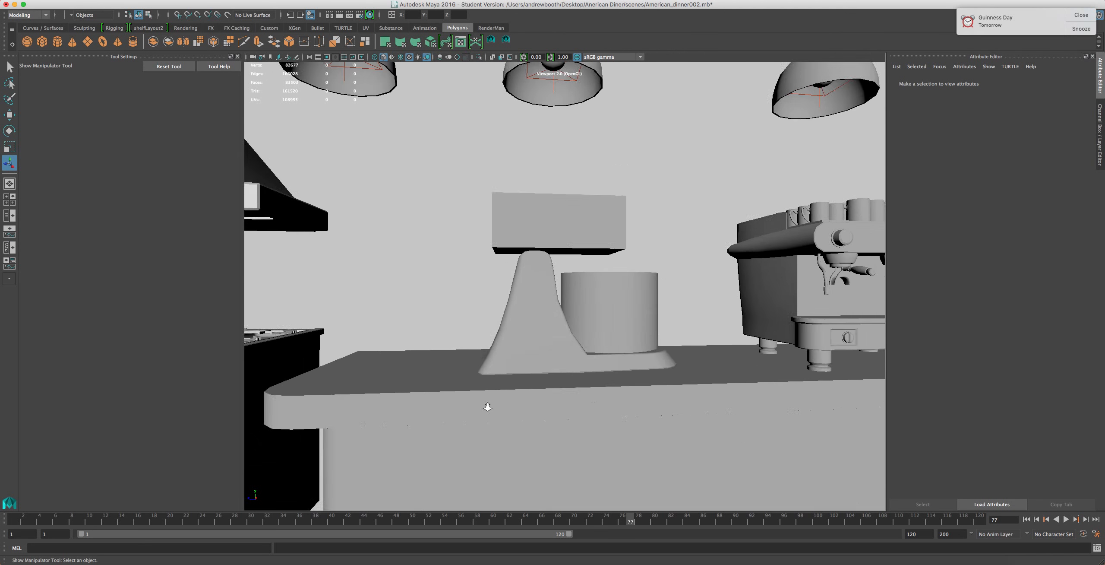
pyautogui.scroll(3, 492, 400)
pyautogui.scroll(-3, 526, 383)
pyautogui.keyDown('alt'); pyautogui.moveTo(525, 383); pyautogui.dragTo(531, 415); pyautogui.keyUp('alt')
# Select the mixer's column with the Move tool and compare its shape against the KitchenAid reference image in the browser
pyautogui.click(484, 229)
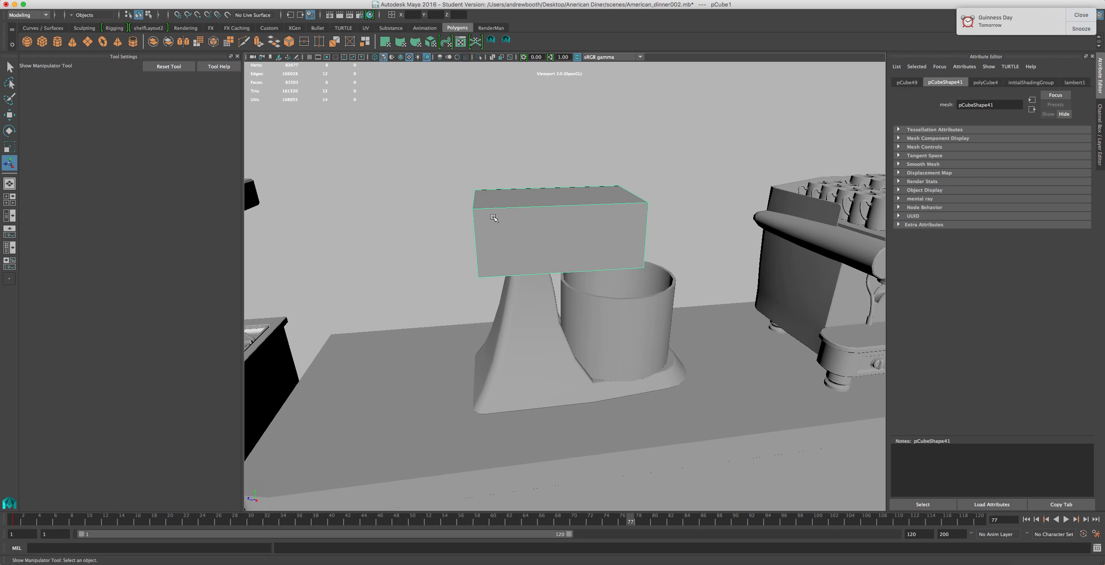
pyautogui.press('w')
pyautogui.moveTo(540, 234)
pyautogui.mouseDown()
pyautogui.moveTo(556, 233)
pyautogui.moveTo(540, 232)
pyautogui.mouseUp()
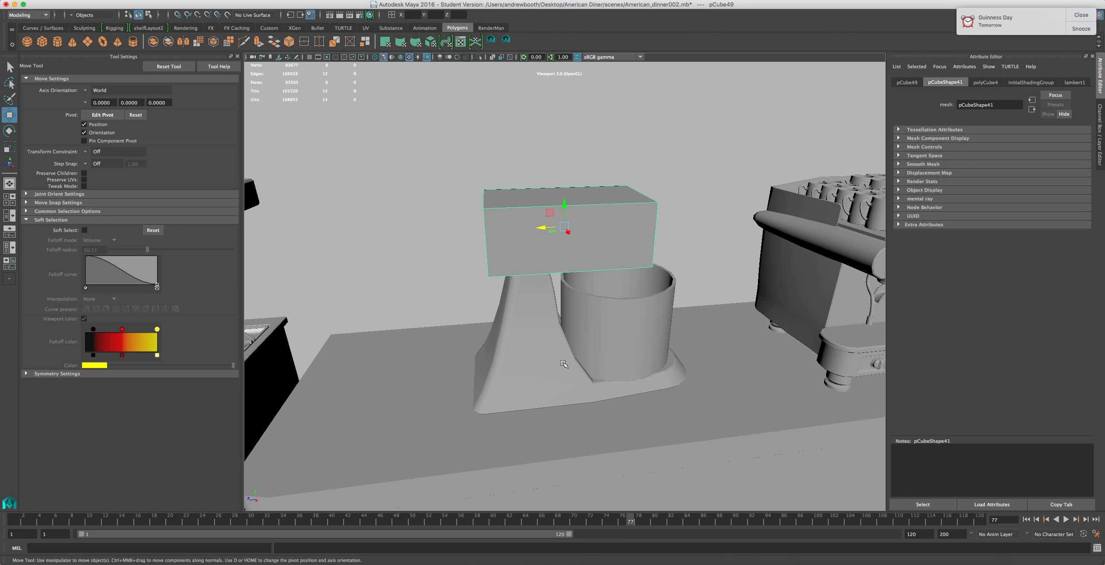
pyautogui.click(518, 374)
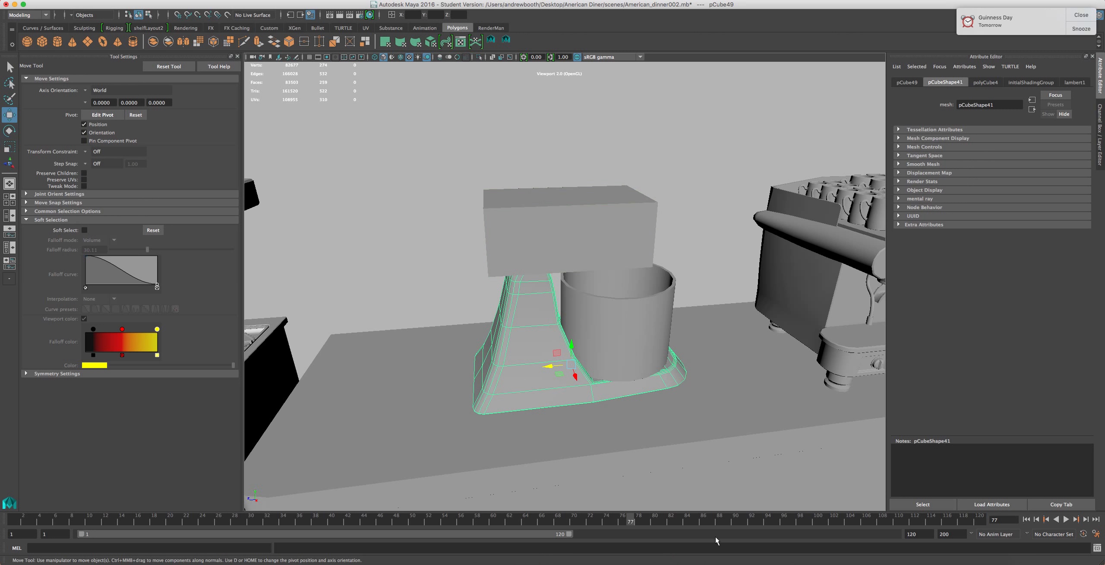
pyautogui.click(807, 555)
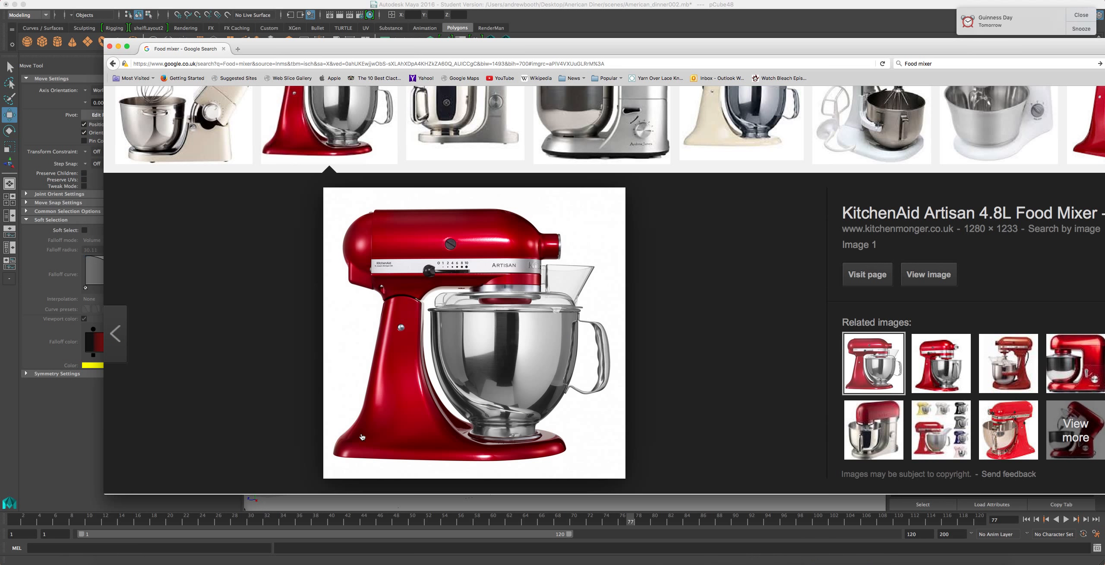
pyautogui.click(503, 31)
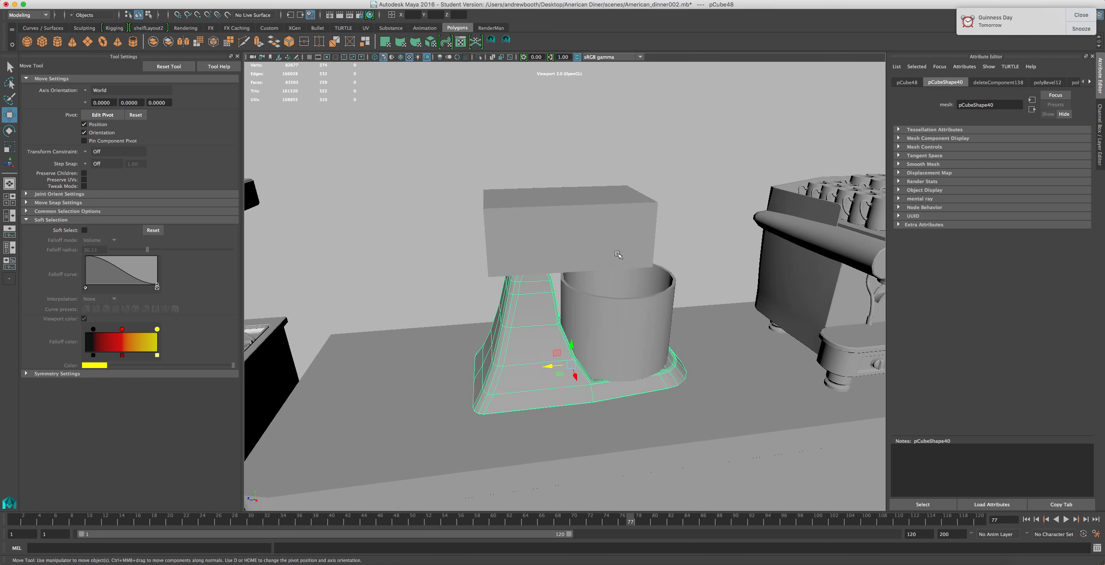
pyautogui.keyDown('alt'); pyautogui.moveTo(501, 298); pyautogui.dragTo(456, 285); pyautogui.keyUp('alt')
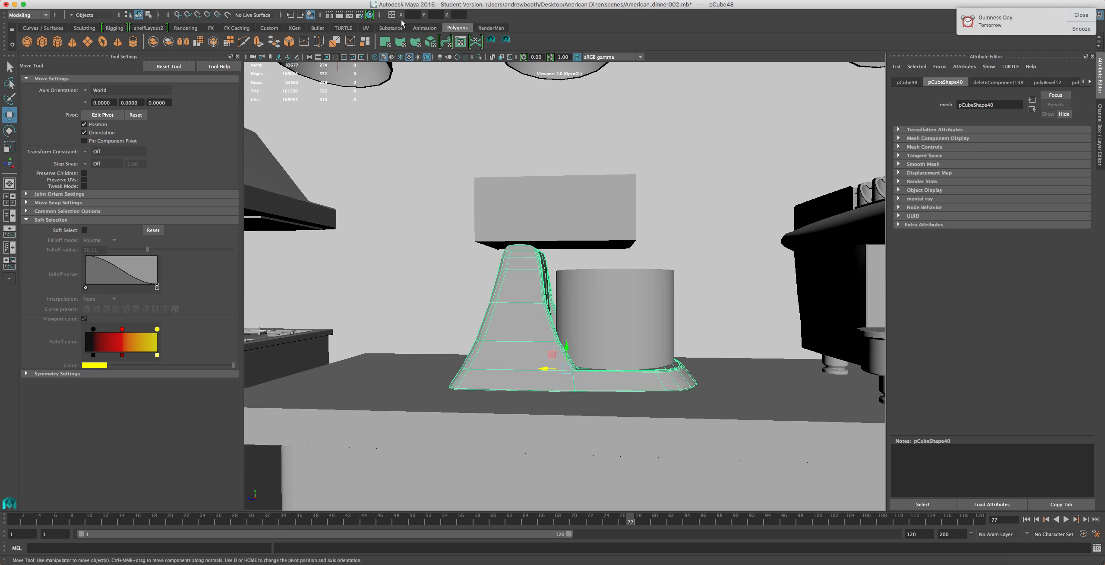
pyautogui.moveTo(193, 560)
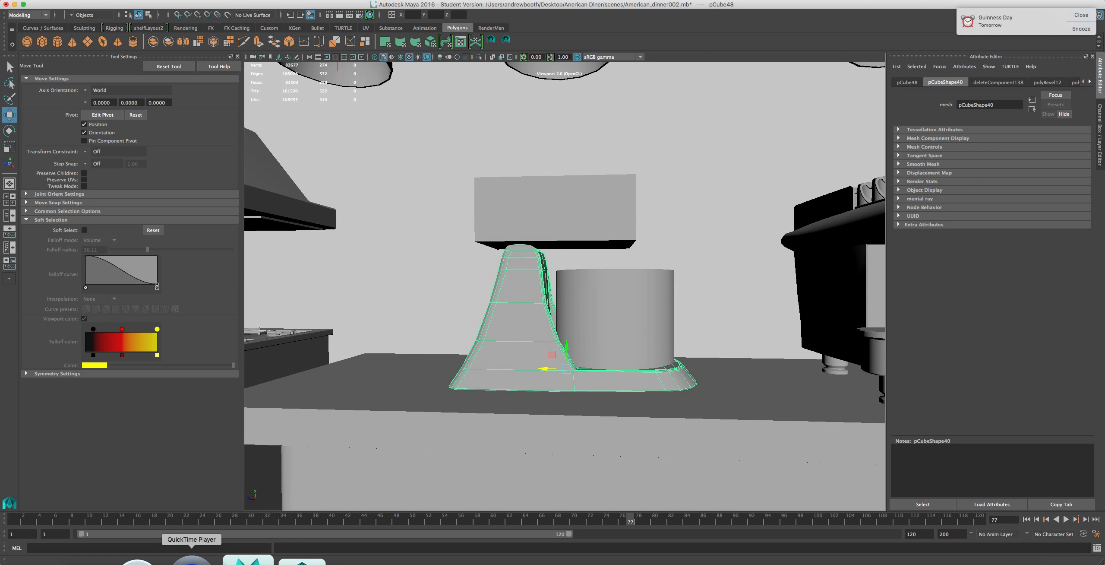